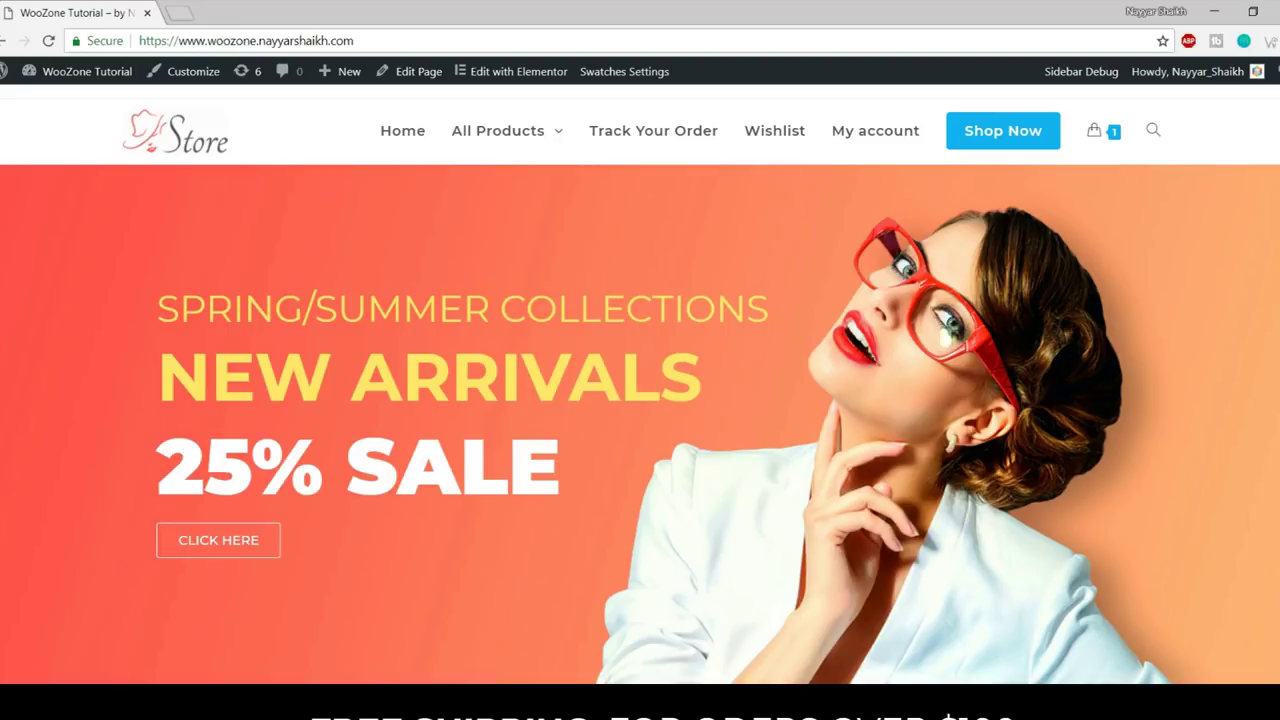
- Scroll the storefront, return to the top, and open the admin Dashboard in a new tab
{"action": "scroll", "coordinate": [640, 400], "scroll_direction": "down", "scroll_amount": 6}
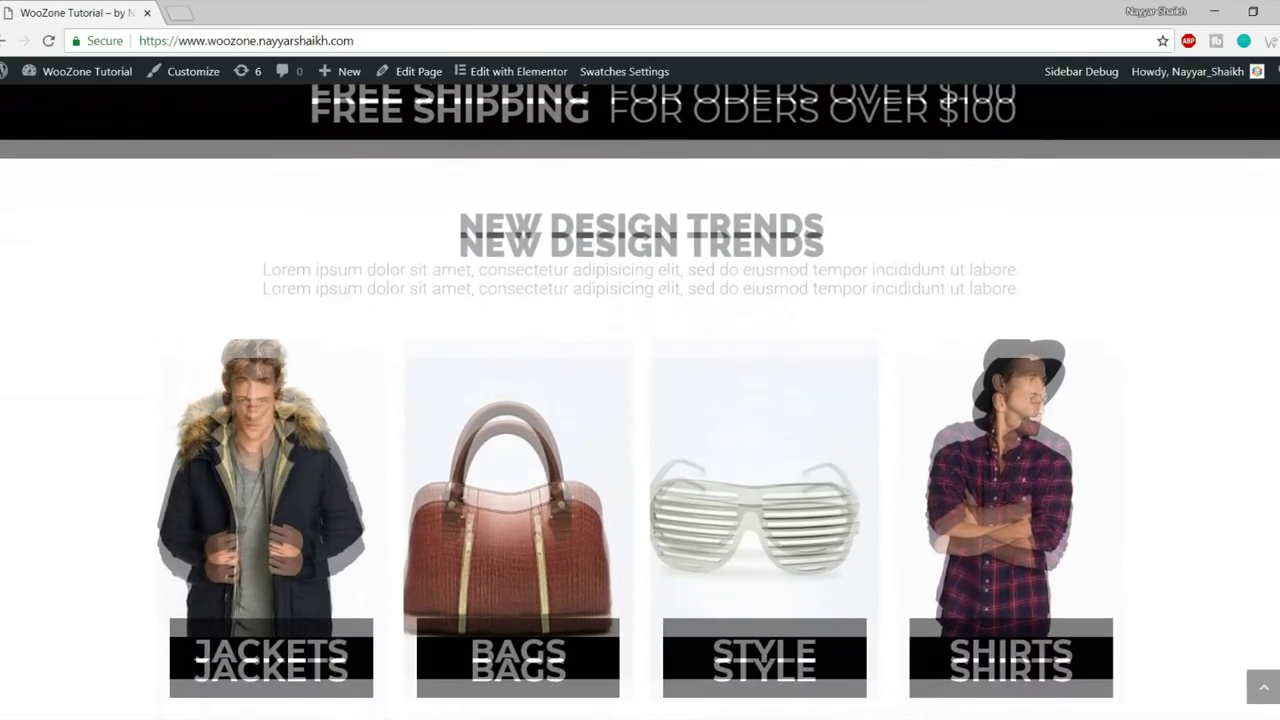
{"action": "scroll", "coordinate": [640, 400], "scroll_direction": "down", "scroll_amount": 8}
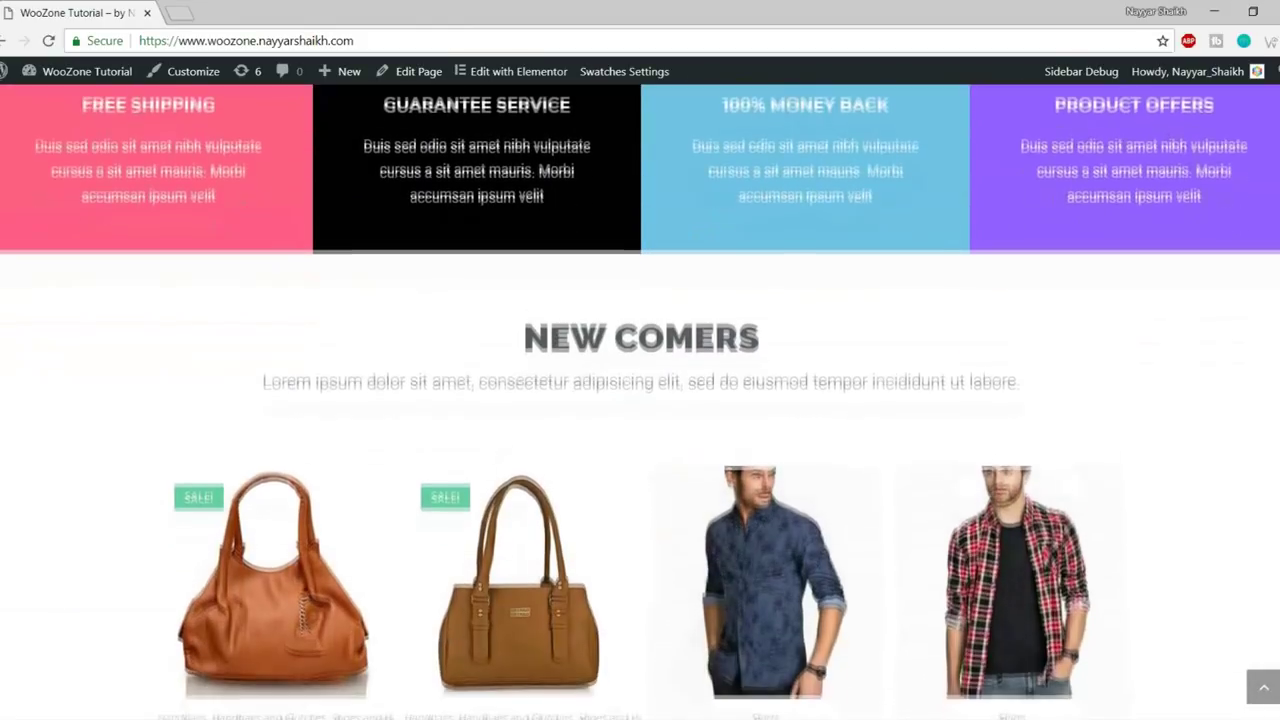
{"action": "scroll", "coordinate": [640, 400], "scroll_direction": "down", "scroll_amount": 8}
{"action": "scroll", "coordinate": [640, 400], "scroll_direction": "down", "scroll_amount": 2}
{"action": "scroll", "coordinate": [640, 400], "scroll_direction": "up", "scroll_amount": 15}
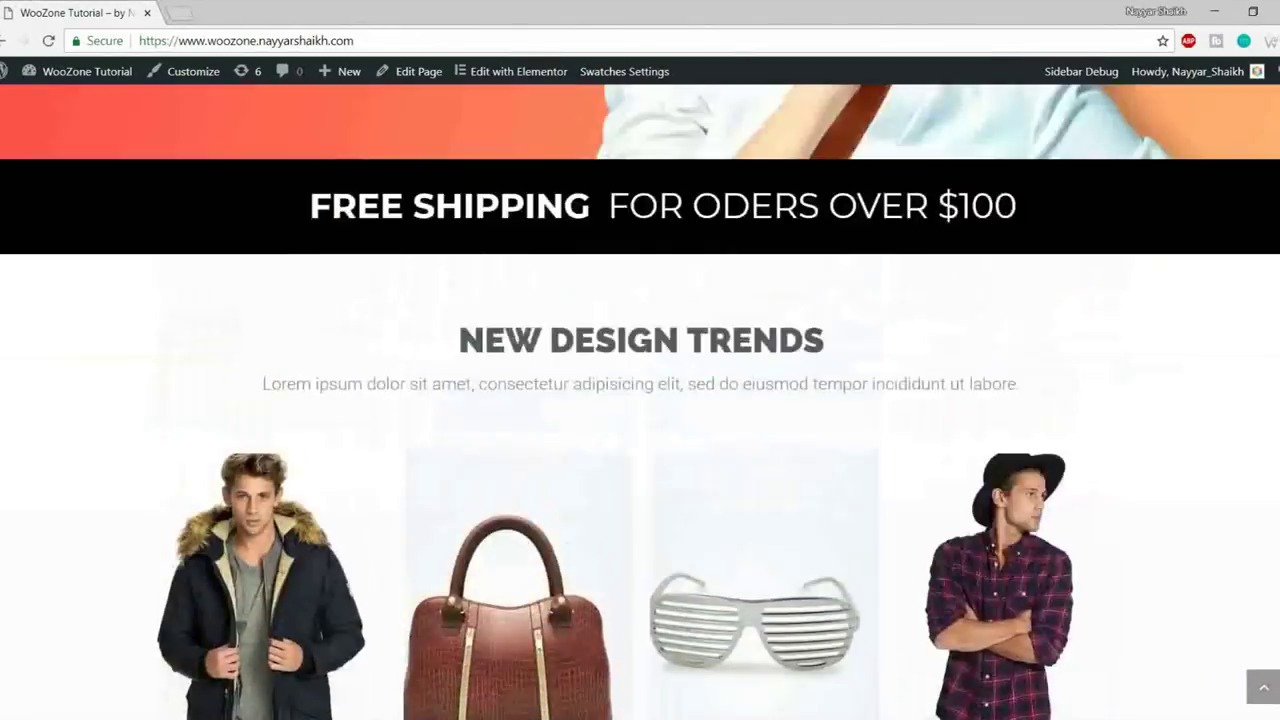
{"action": "scroll", "coordinate": [640, 400], "scroll_direction": "up", "scroll_amount": 5}
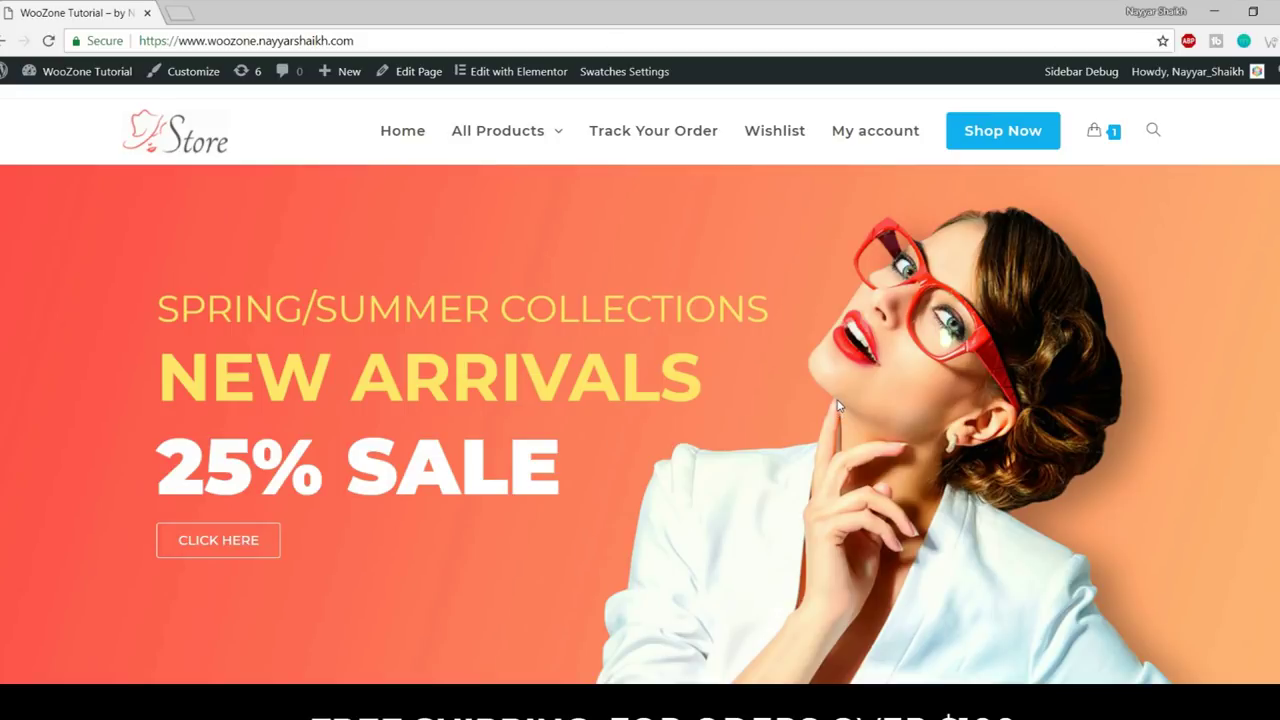
{"action": "scroll", "coordinate": [723, 370], "scroll_direction": "down", "scroll_amount": 7}
{"action": "scroll", "coordinate": [730, 397], "scroll_direction": "down", "scroll_amount": 12}
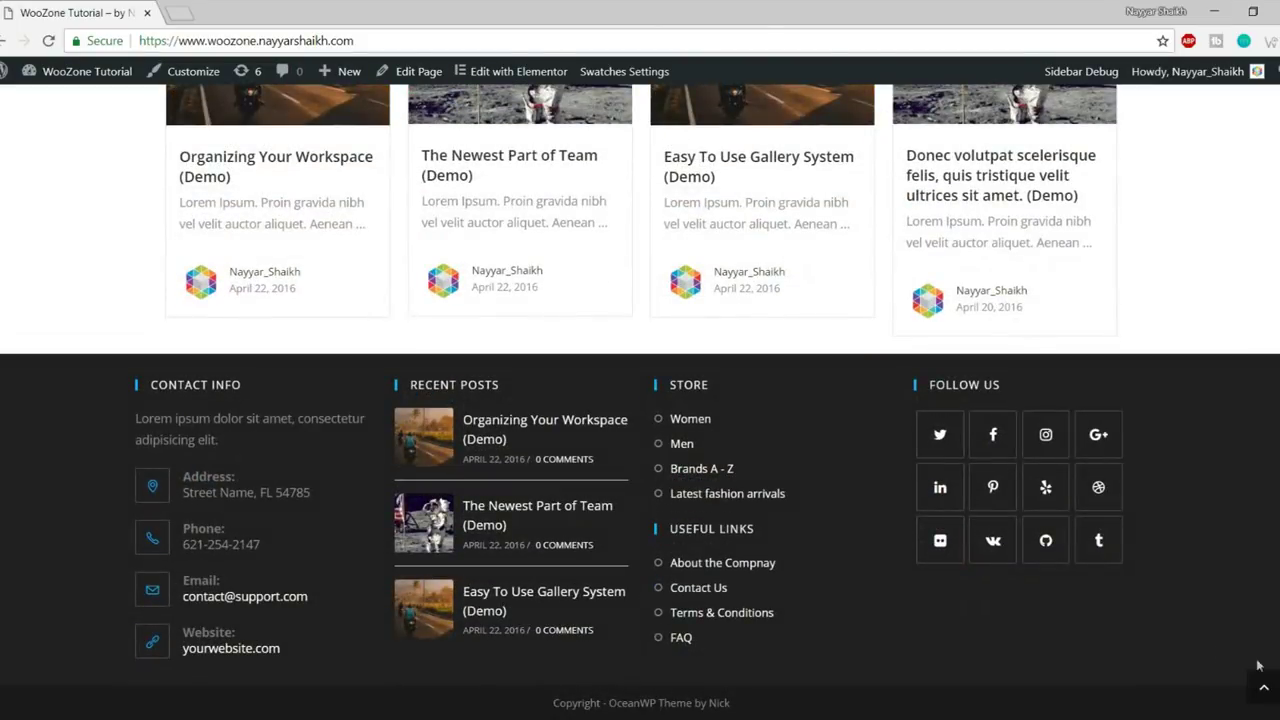
{"action": "left_click", "coordinate": [1263, 686]}
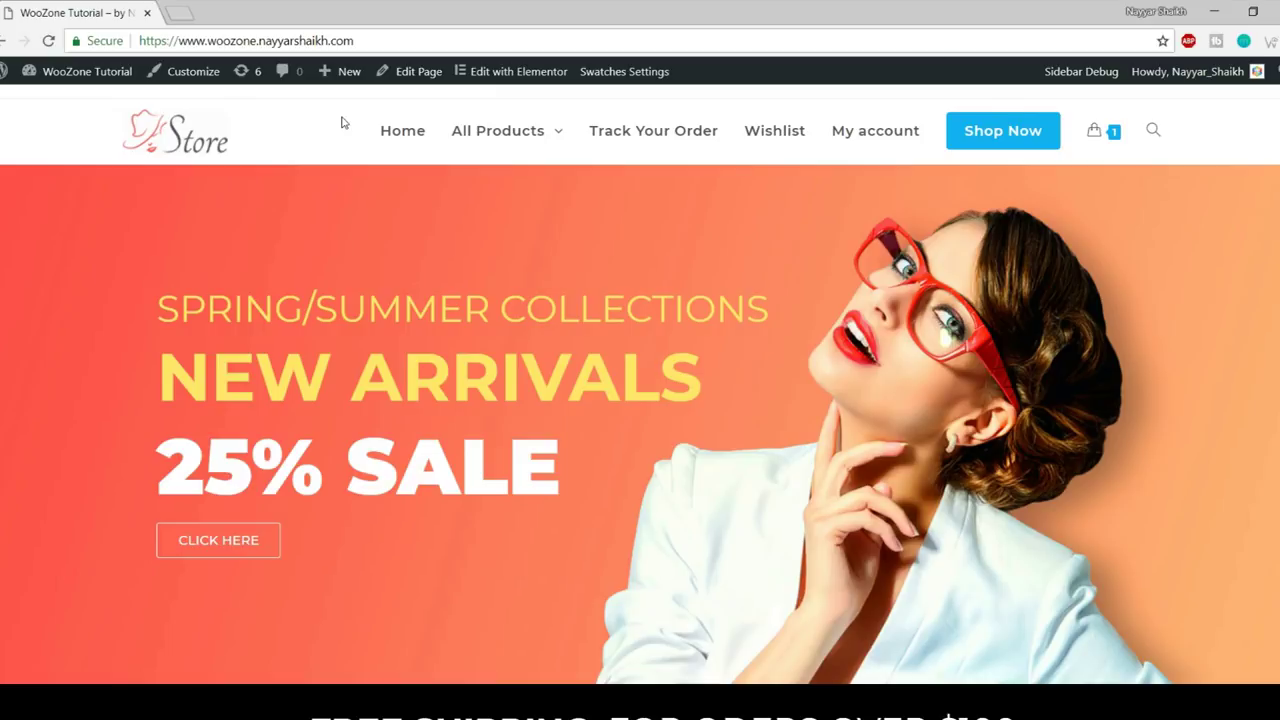
{"action": "middle_click", "coordinate": [89, 101]}
- Switch to the new tab and confirm the /wp-admin/ Dashboard has loaded
{"action": "left_click", "coordinate": [215, 7]}
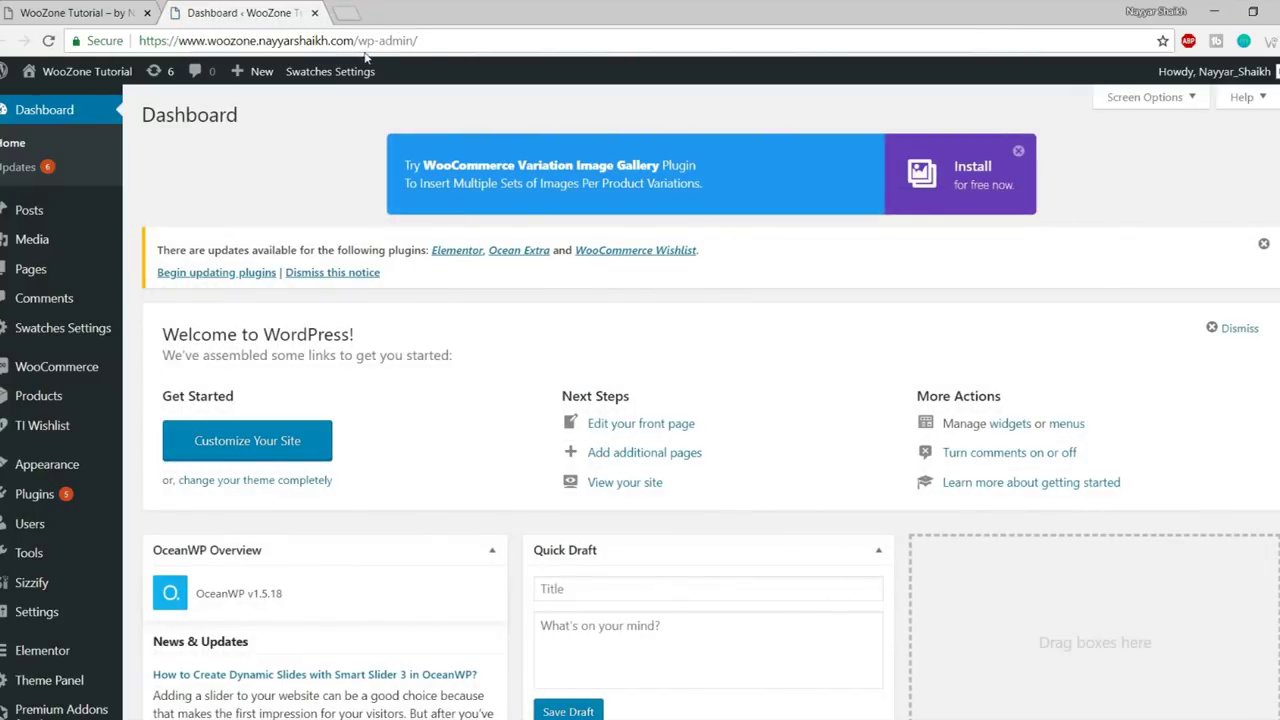
{"action": "triple_click", "coordinate": [422, 42]}
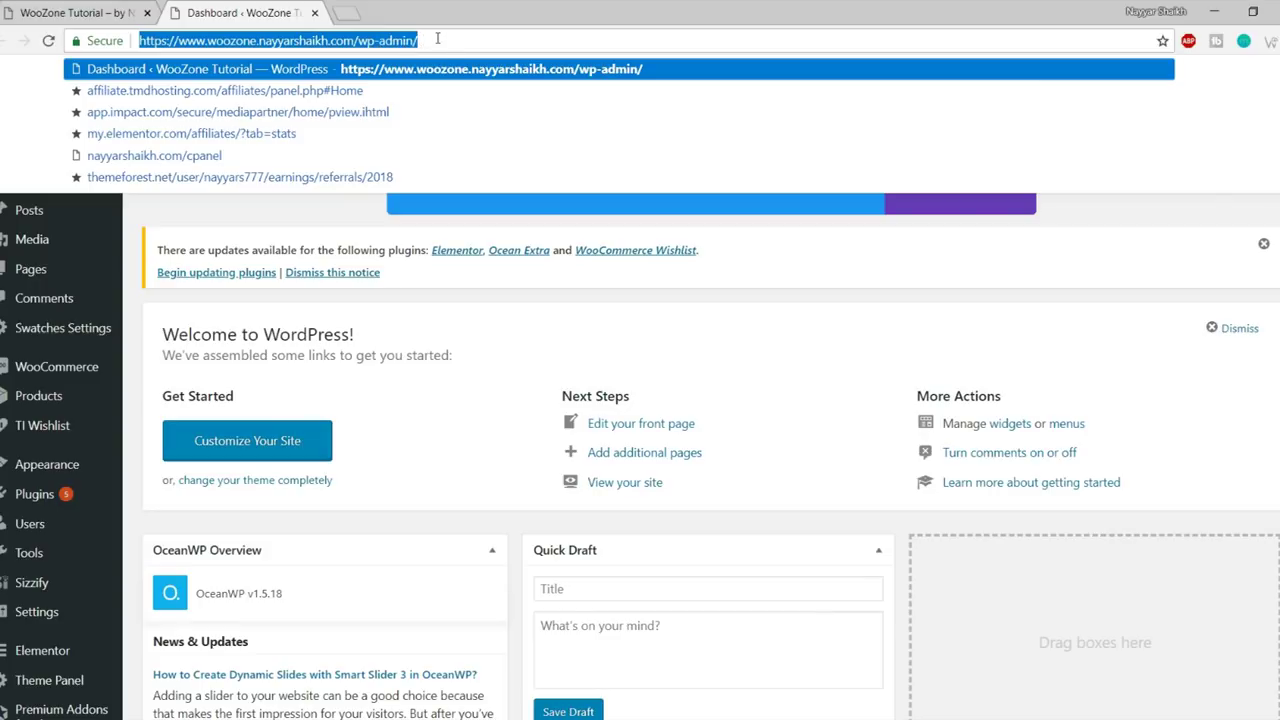
{"action": "left_click", "coordinate": [773, 290]}
{"action": "scroll", "coordinate": [903, 290], "scroll_direction": "down", "scroll_amount": 8}
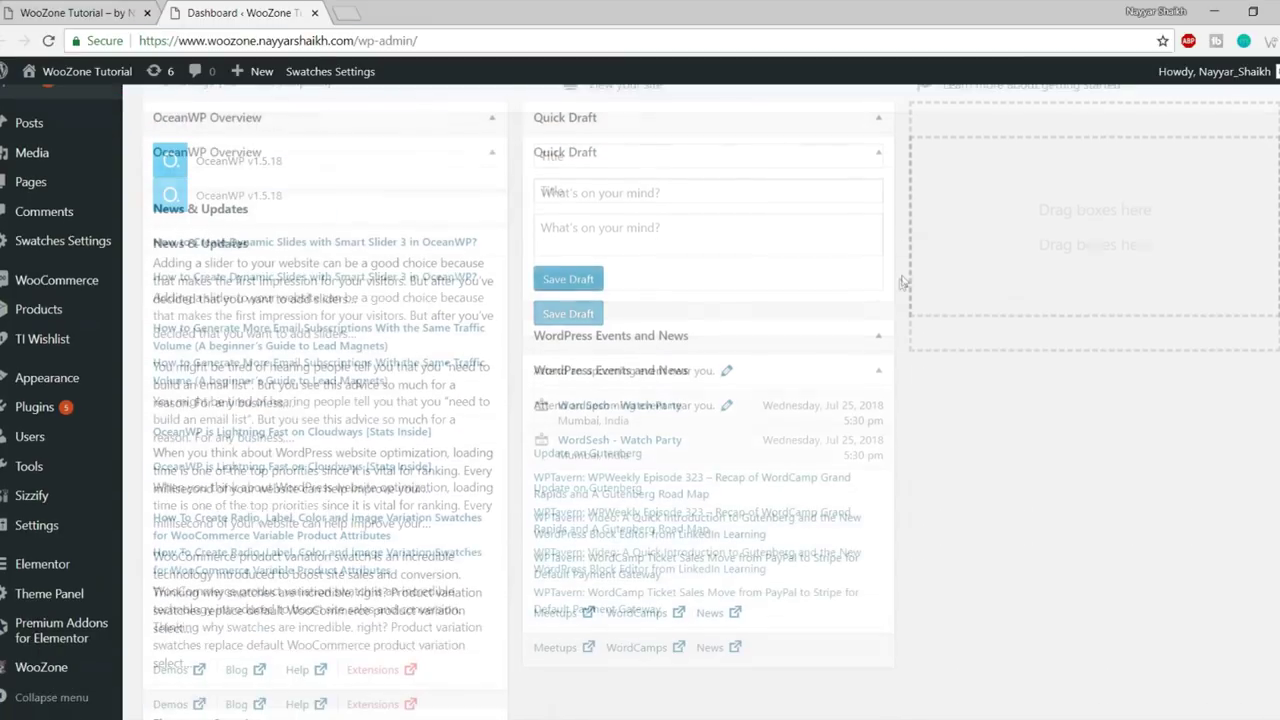
{"action": "scroll", "coordinate": [900, 355], "scroll_direction": "up", "scroll_amount": 10}
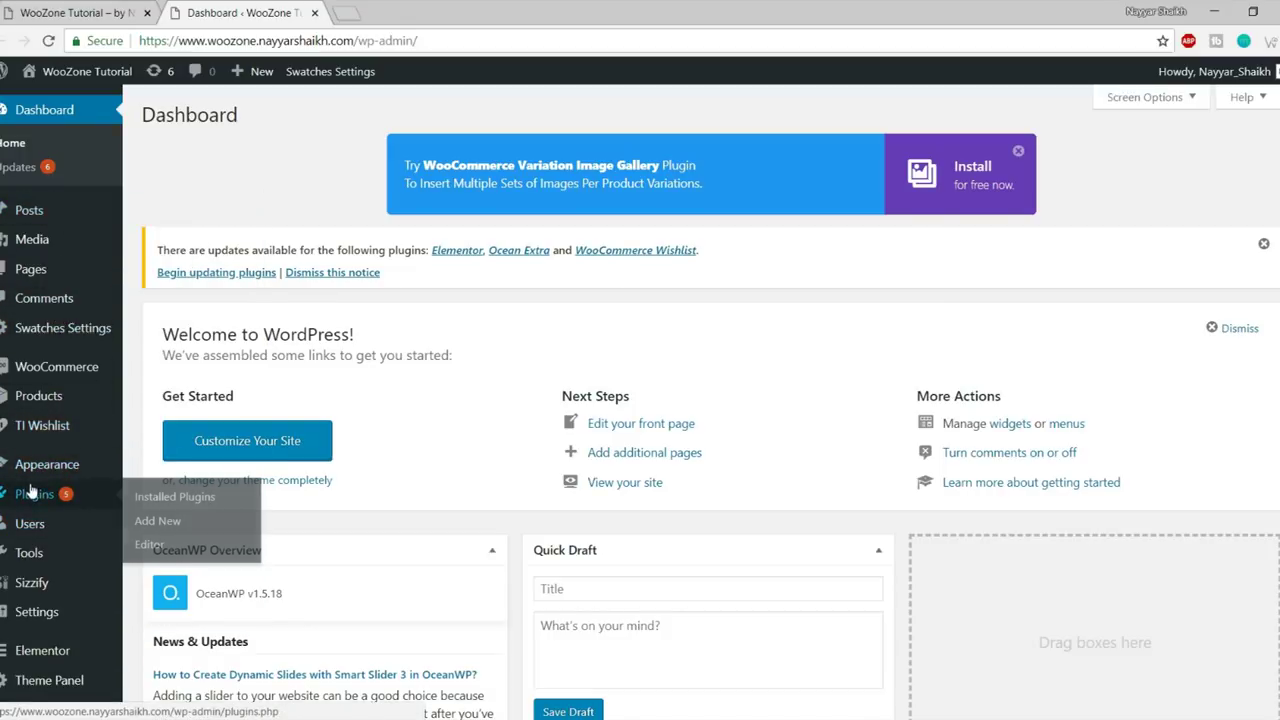
{"action": "mouse_move", "coordinate": [57, 465]}
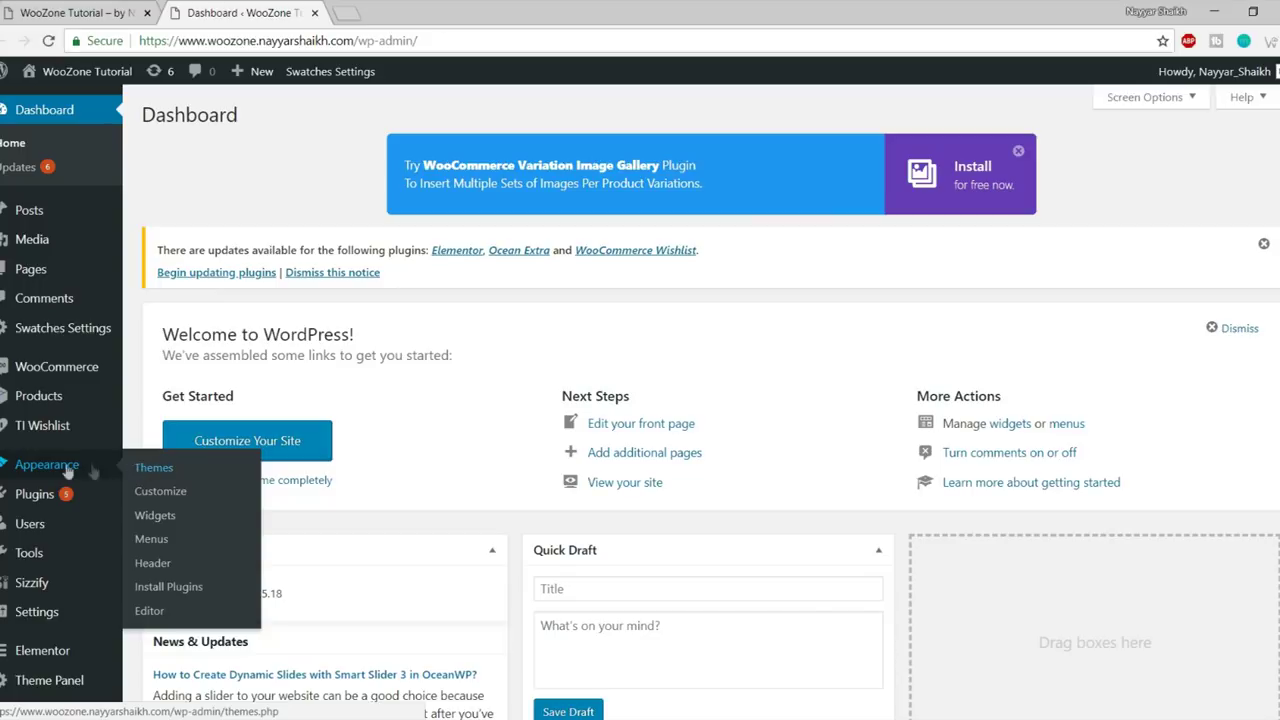
- Update the OceanWP theme from Appearance > Themes, then go to Add New themes
{"action": "left_click", "coordinate": [155, 468]}
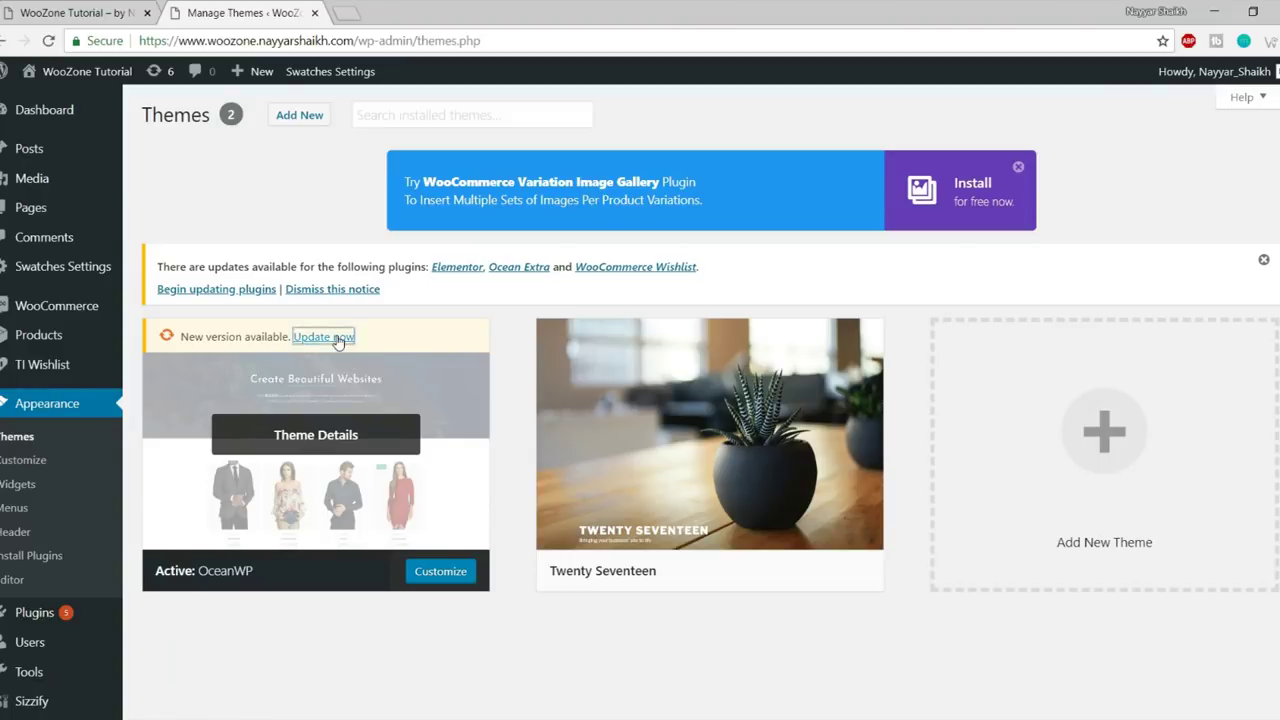
{"action": "left_click", "coordinate": [338, 338]}
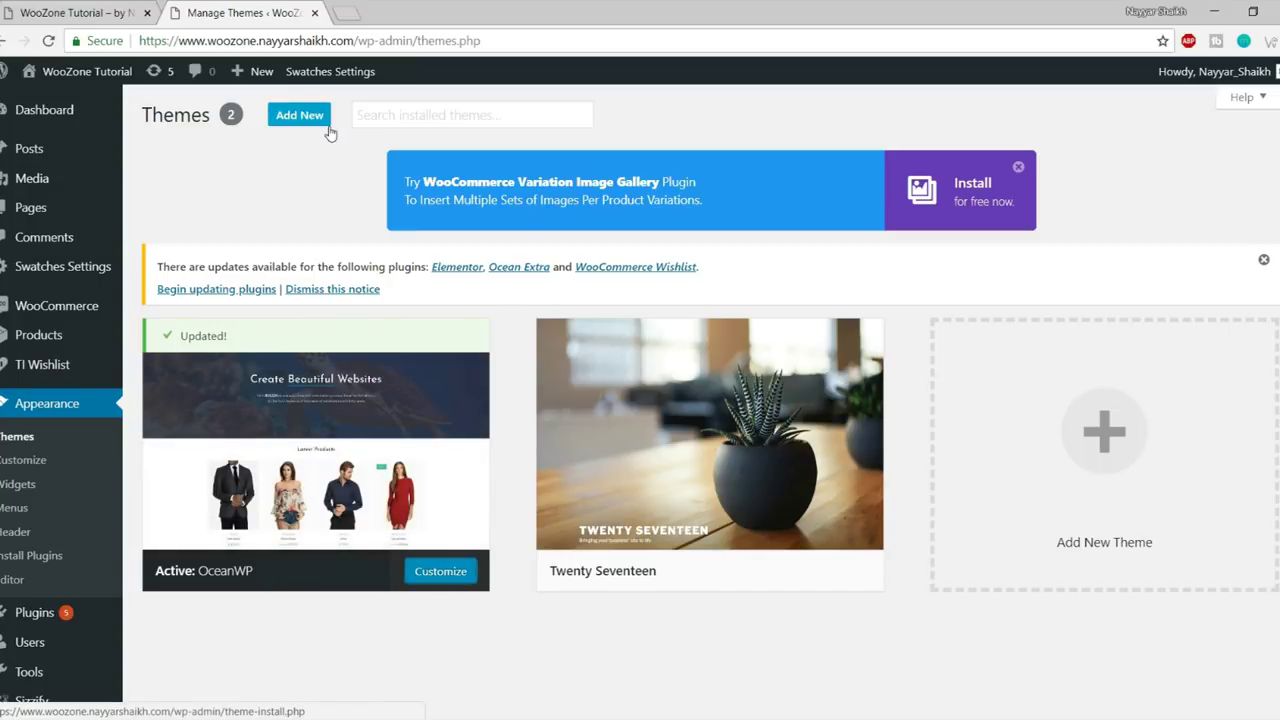
{"action": "left_click", "coordinate": [298, 116]}
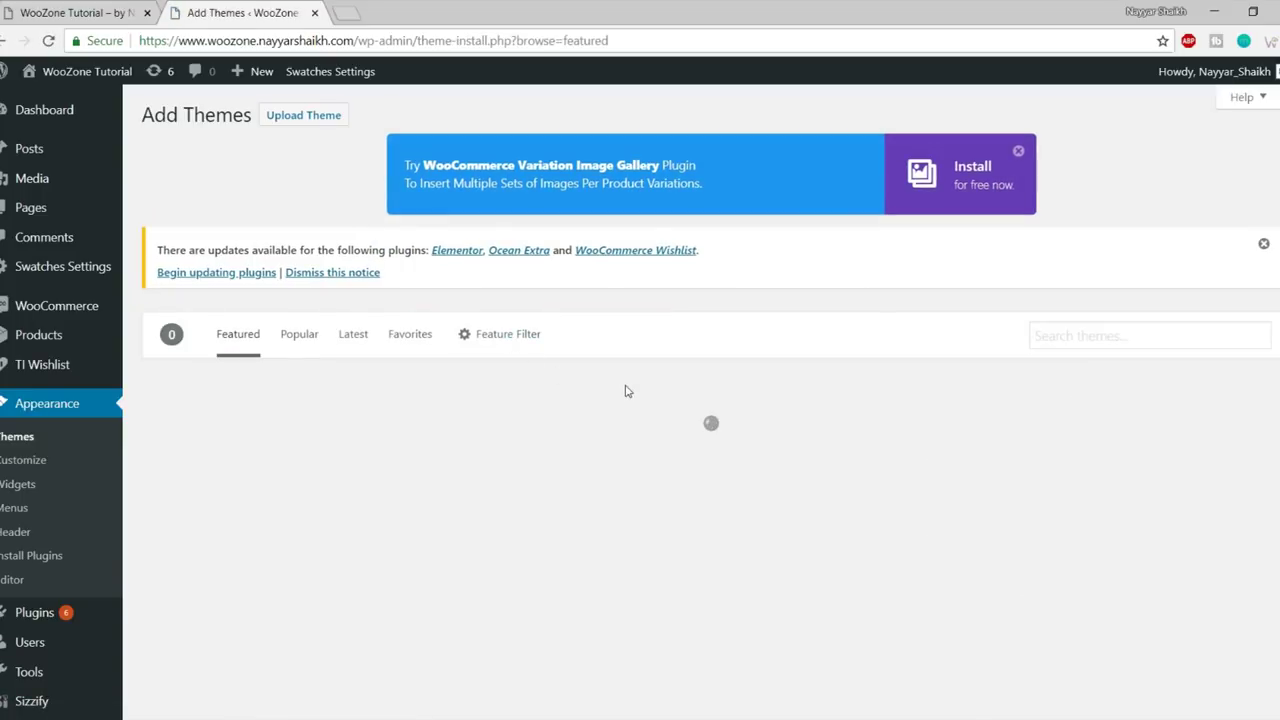
- Search the theme directory for 'oceanwp'
{"action": "scroll", "coordinate": [596, 418], "scroll_direction": "down", "scroll_amount": 2}
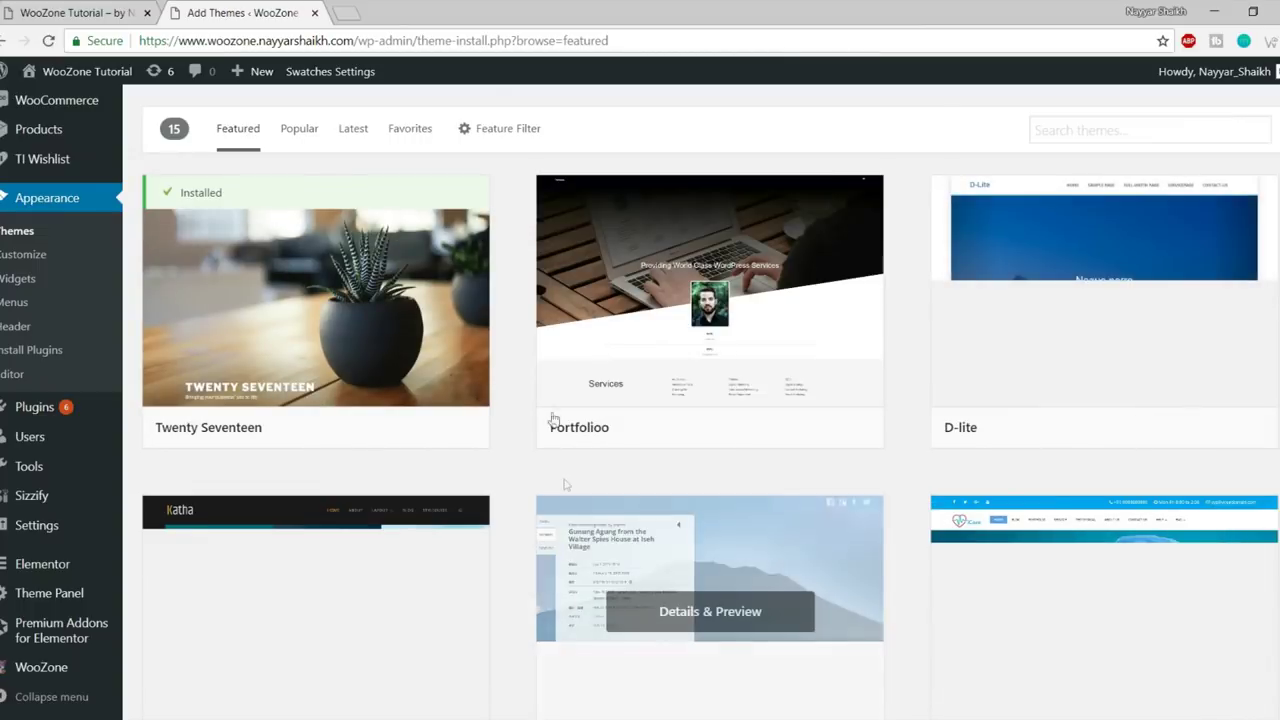
{"action": "scroll", "coordinate": [774, 403], "scroll_direction": "down", "scroll_amount": 1}
{"action": "scroll", "coordinate": [774, 403], "scroll_direction": "down", "scroll_amount": 6}
{"action": "scroll", "coordinate": [794, 485], "scroll_direction": "up", "scroll_amount": 9}
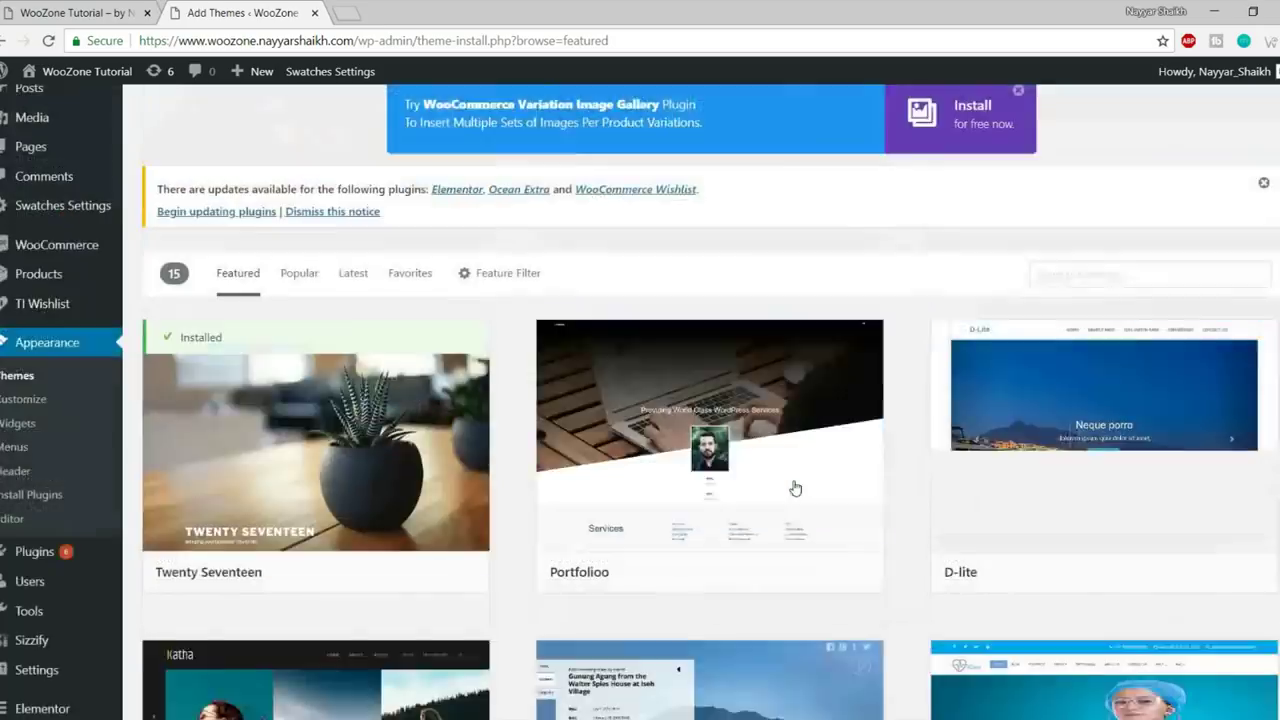
{"action": "scroll", "coordinate": [874, 400], "scroll_direction": "down", "scroll_amount": 8}
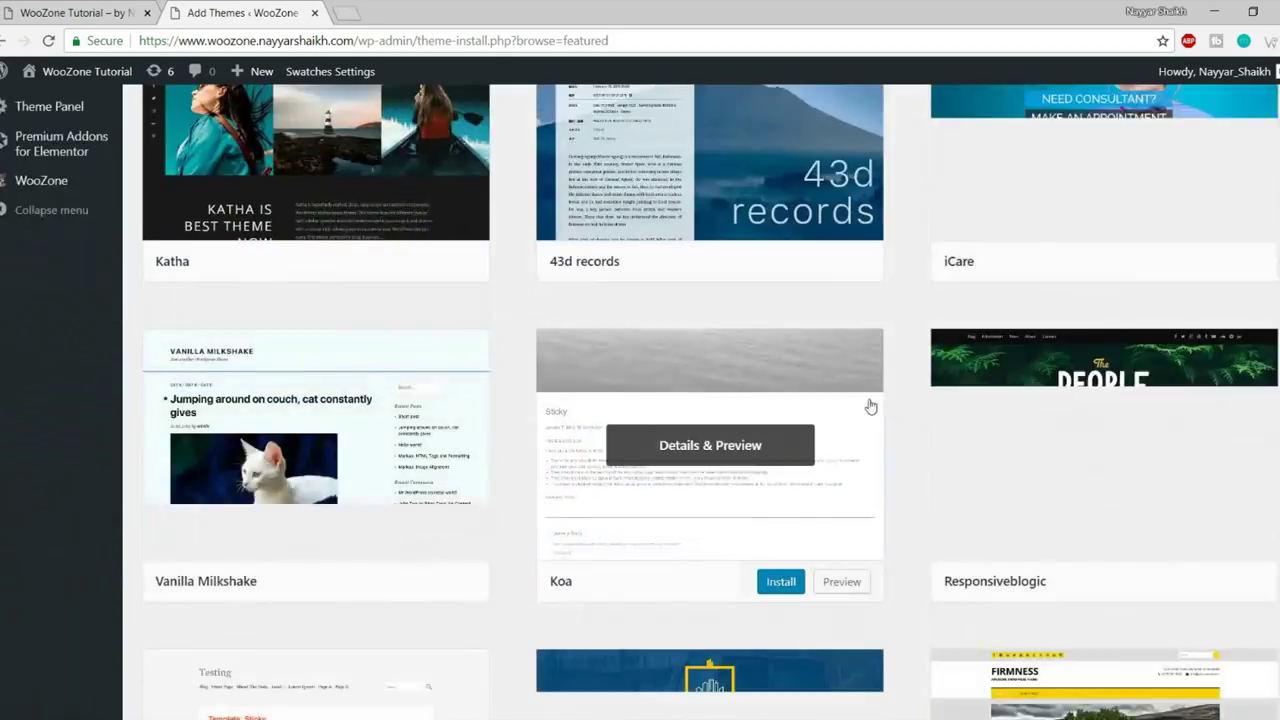
{"action": "scroll", "coordinate": [869, 466], "scroll_direction": "up", "scroll_amount": 5}
{"action": "scroll", "coordinate": [736, 453], "scroll_direction": "down", "scroll_amount": 8}
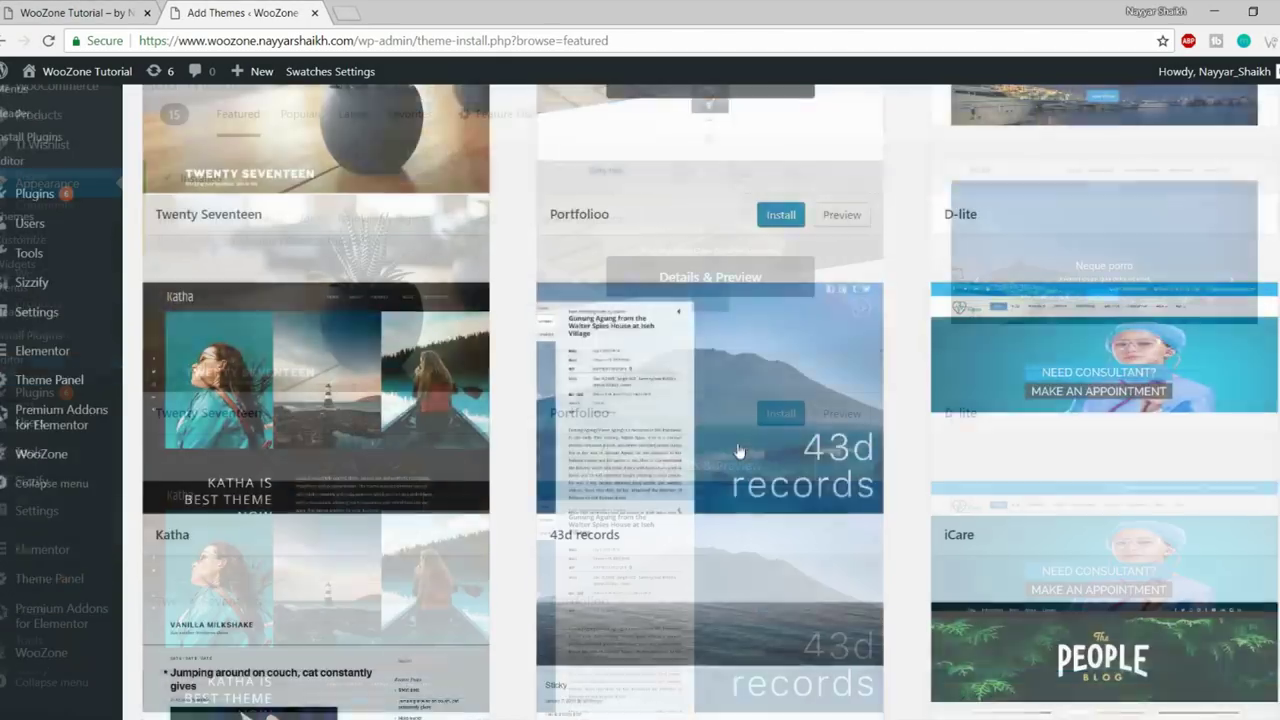
{"action": "scroll", "coordinate": [736, 453], "scroll_direction": "down", "scroll_amount": 3}
{"action": "scroll", "coordinate": [734, 451], "scroll_direction": "up", "scroll_amount": 10}
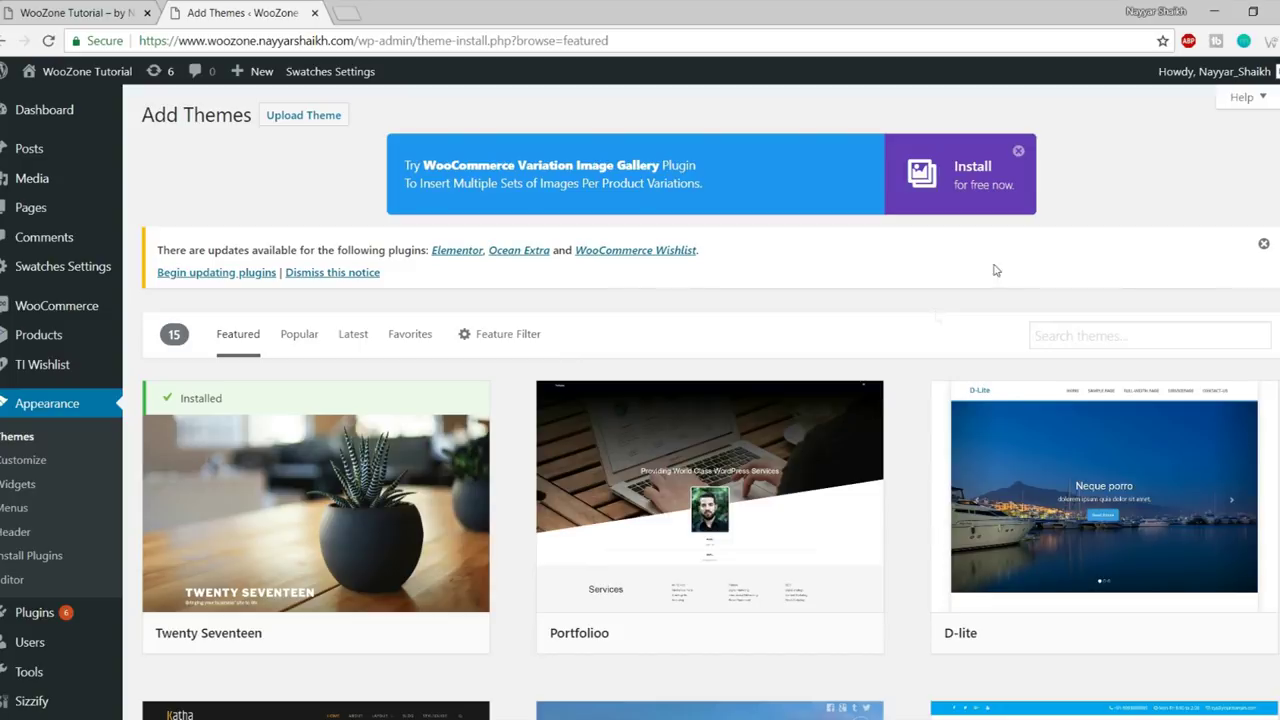
{"action": "scroll", "coordinate": [709, 358], "scroll_direction": "down", "scroll_amount": 1}
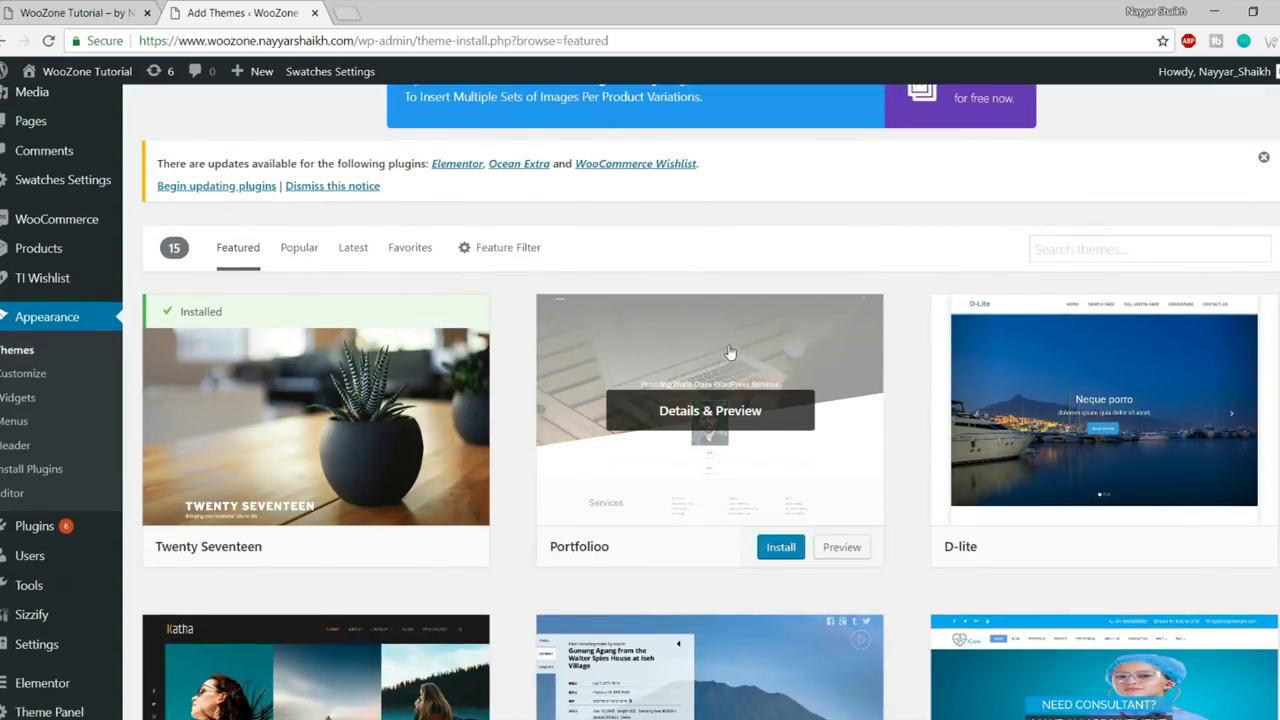
{"action": "left_click", "coordinate": [1045, 250]}
{"action": "scroll", "coordinate": [910, 255], "scroll_direction": "down", "scroll_amount": 1}
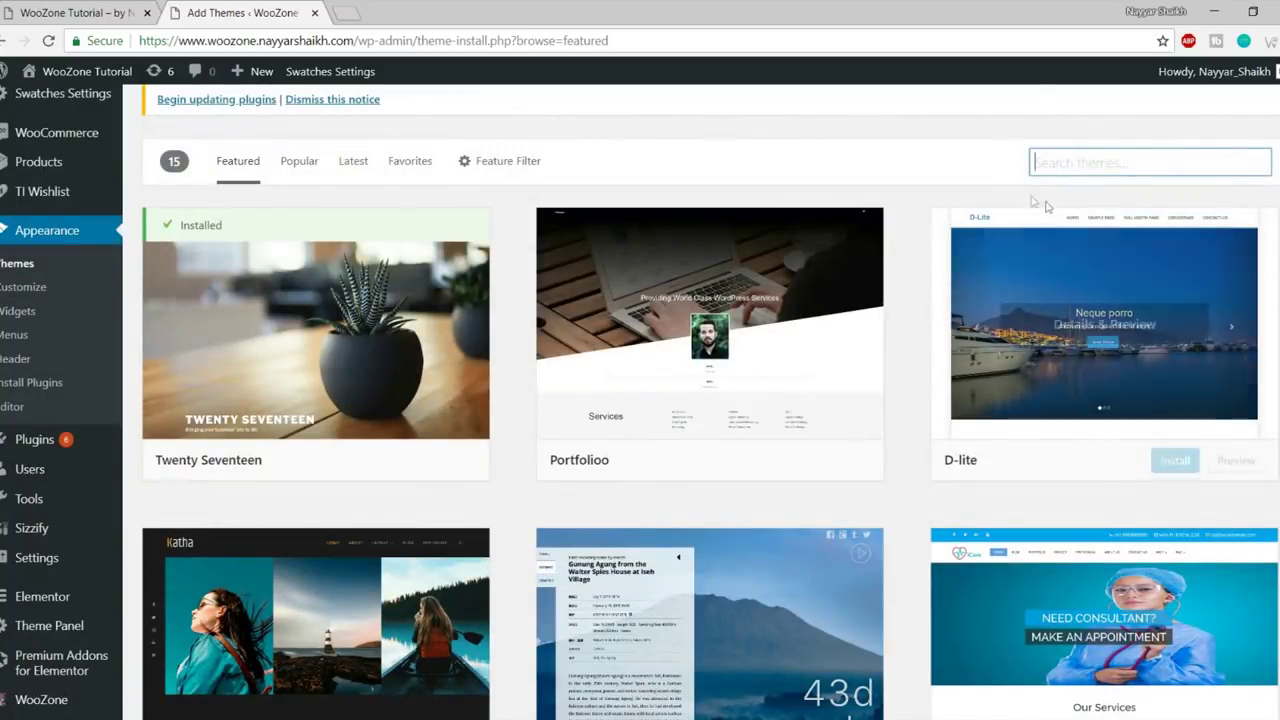
{"action": "type", "text": "oce"}
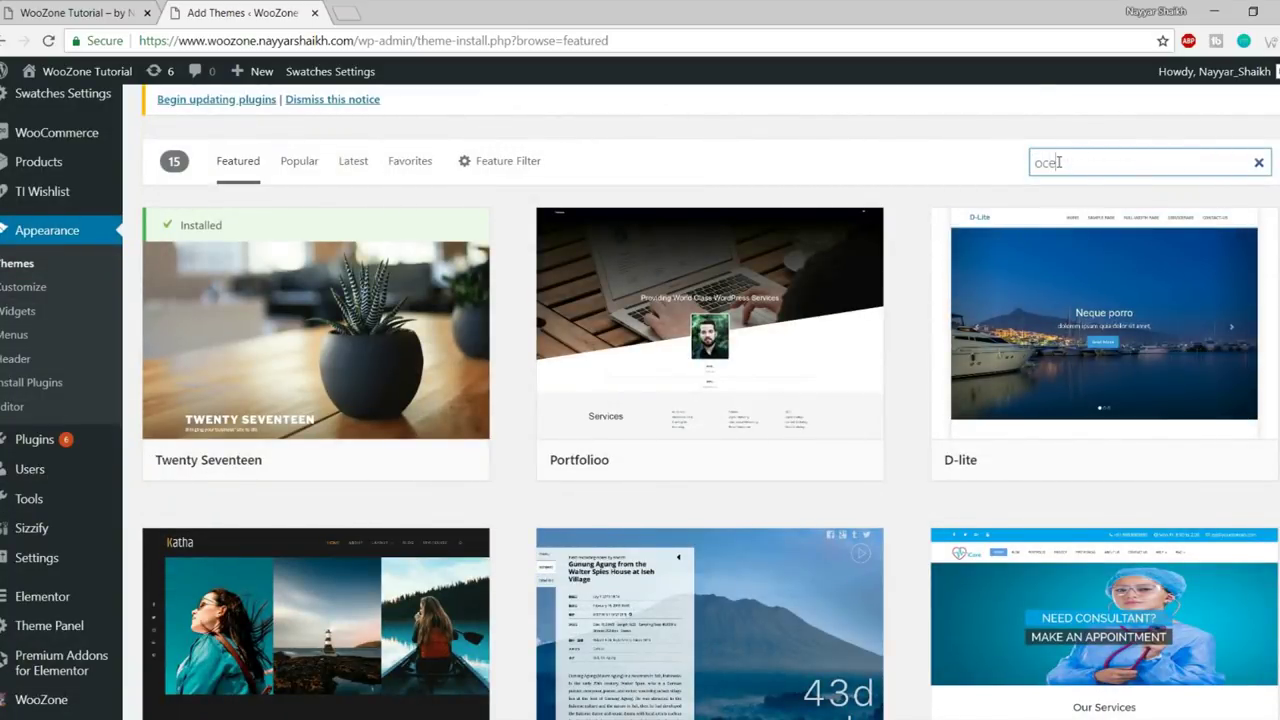
{"action": "type", "text": "anwp"}
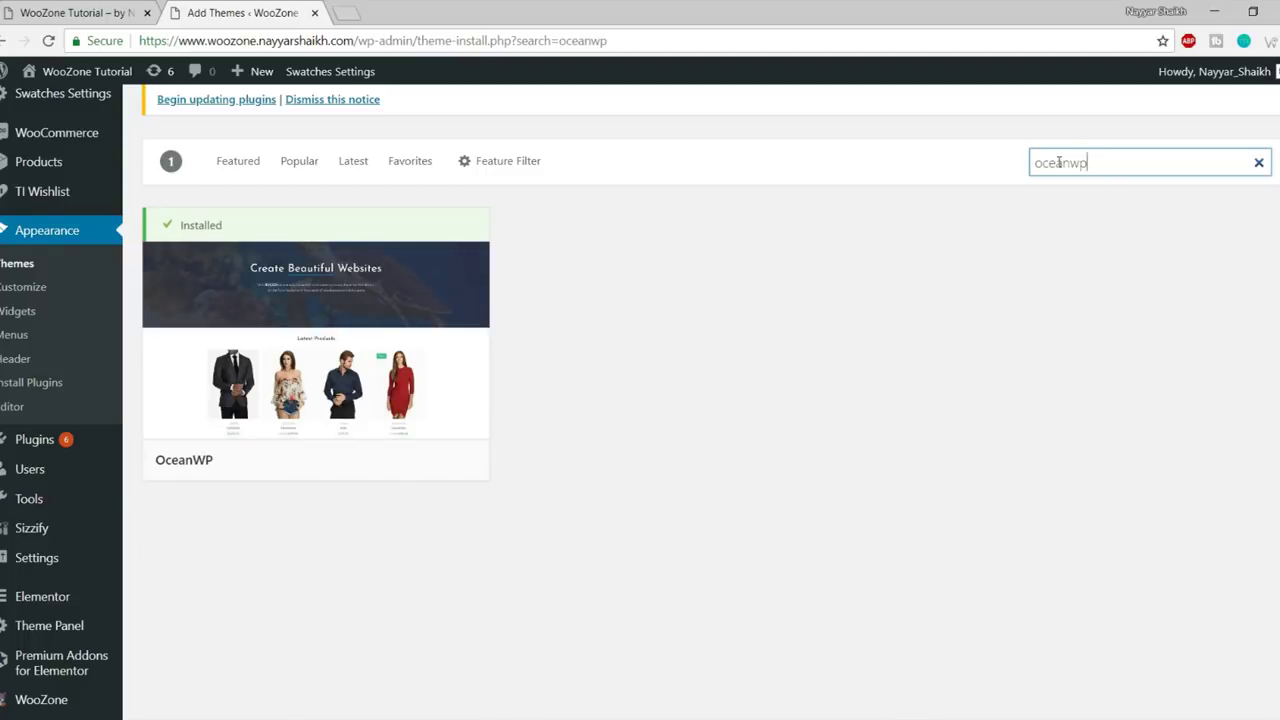
- Activate the OceanWP theme and return to the installed themes list
{"action": "mouse_move", "coordinate": [385, 308]}
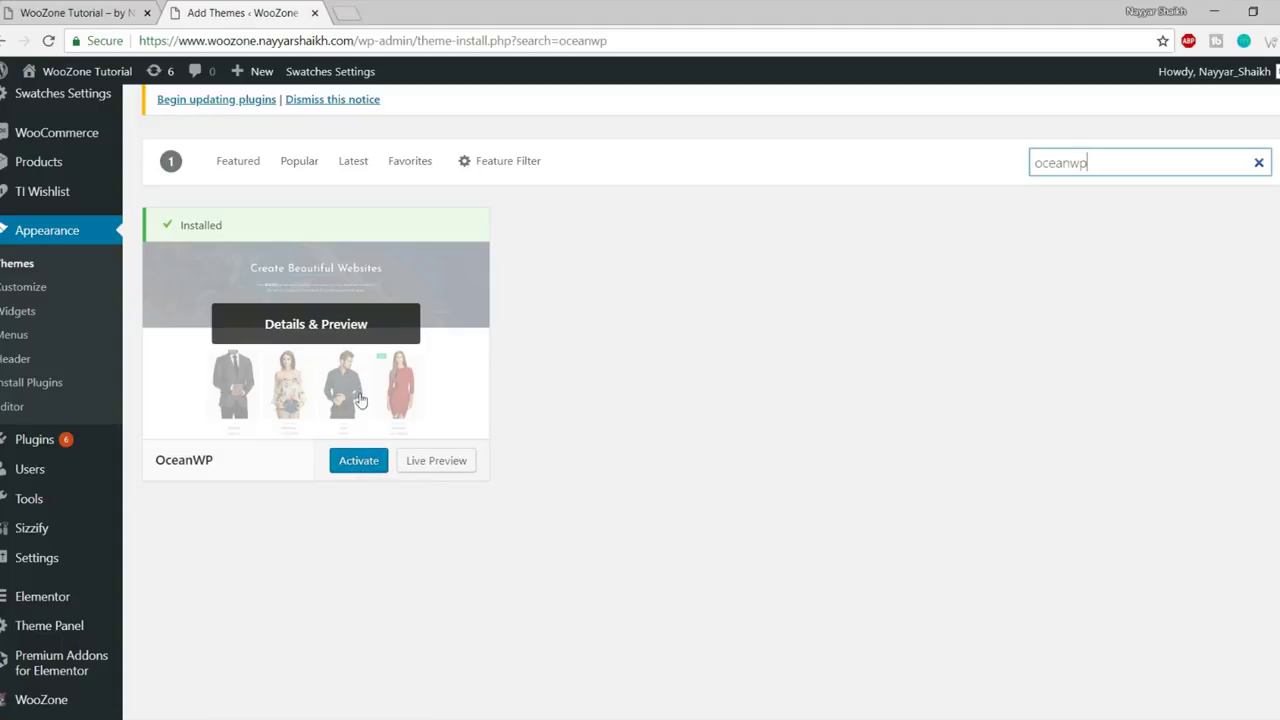
{"action": "left_click", "coordinate": [362, 463]}
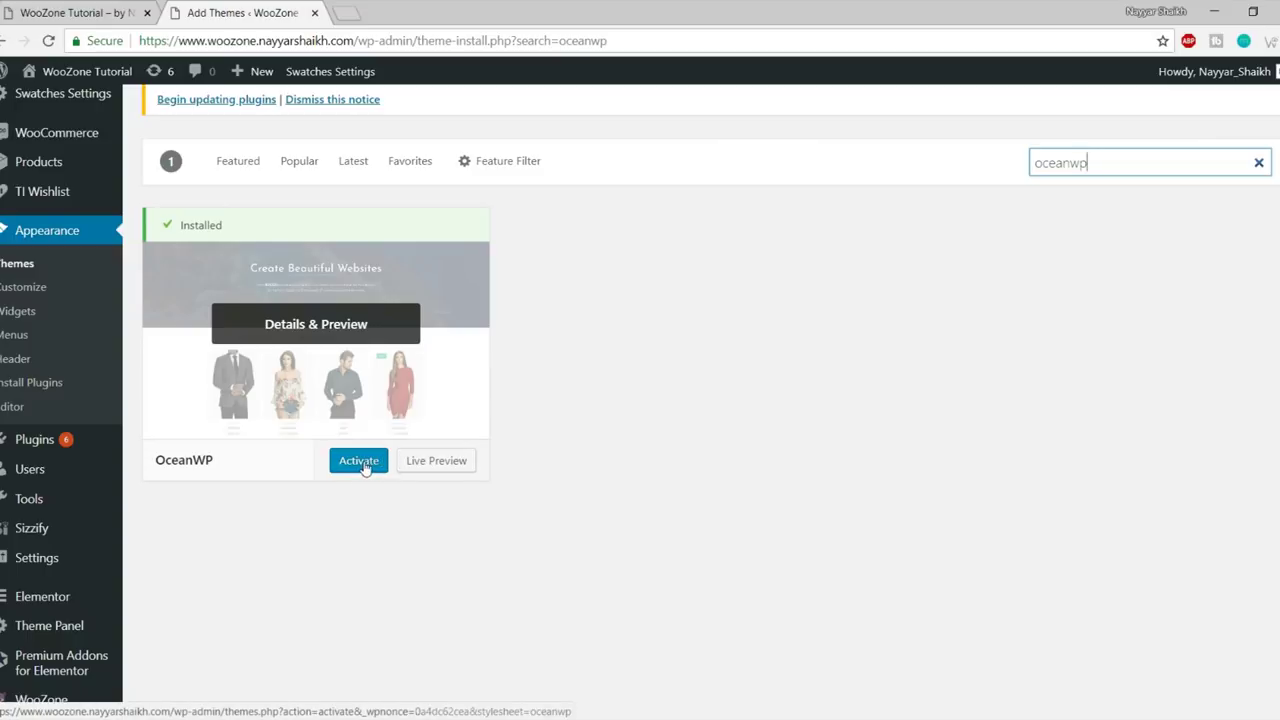
{"action": "left_click", "coordinate": [32, 264]}
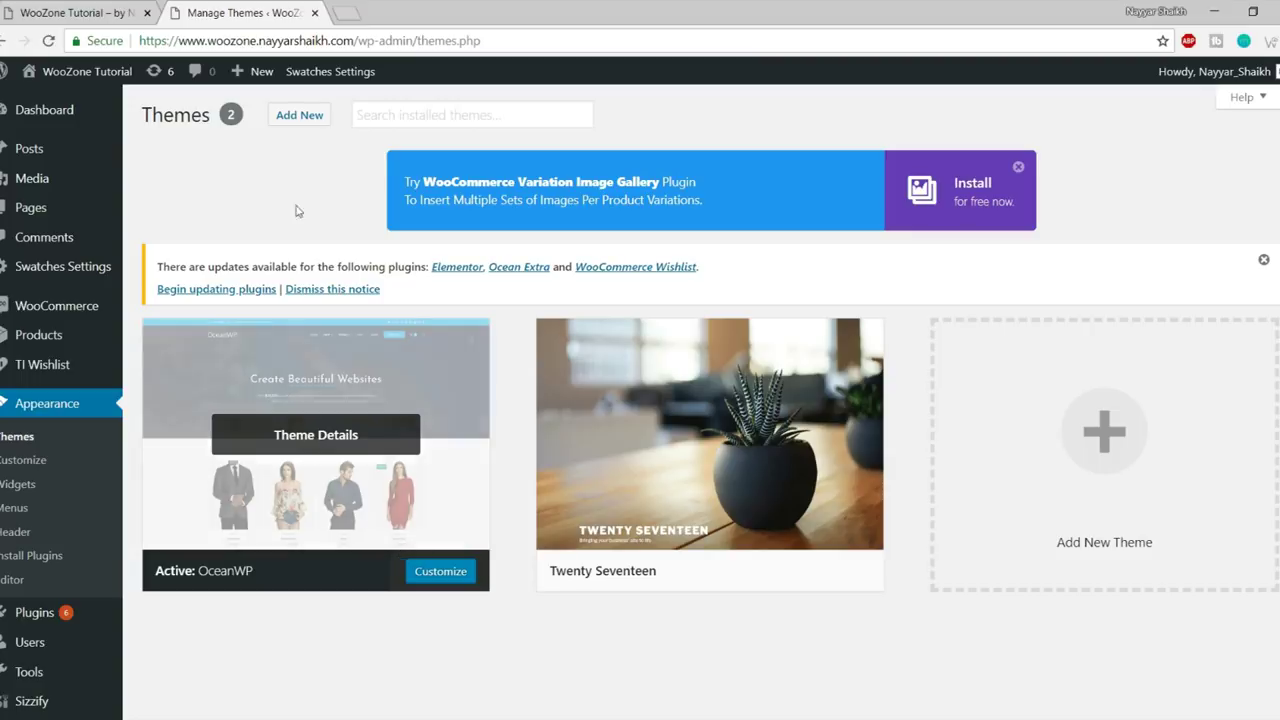
- Create and publish a new page titled 'Sample', then open its live view in a new tab
{"action": "mouse_move", "coordinate": [40, 210]}
{"action": "left_click", "coordinate": [157, 236]}
{"action": "type", "text": "S"}
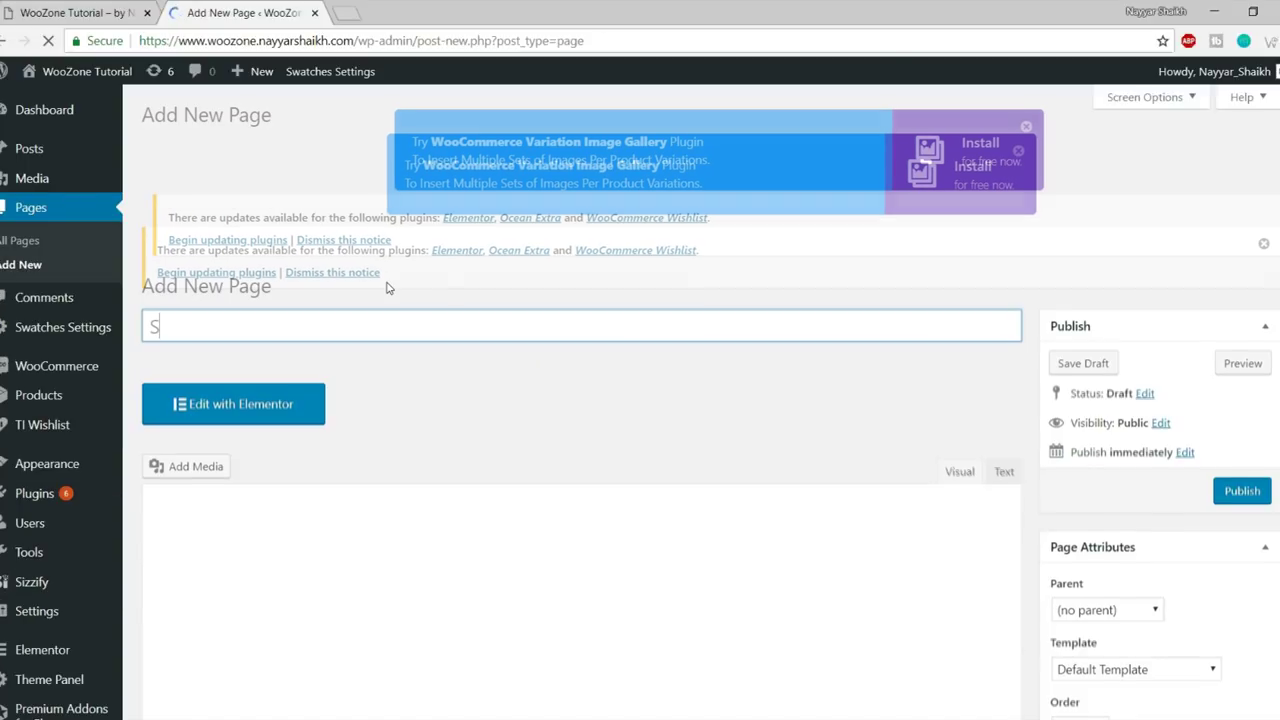
{"action": "type", "text": "ample"}
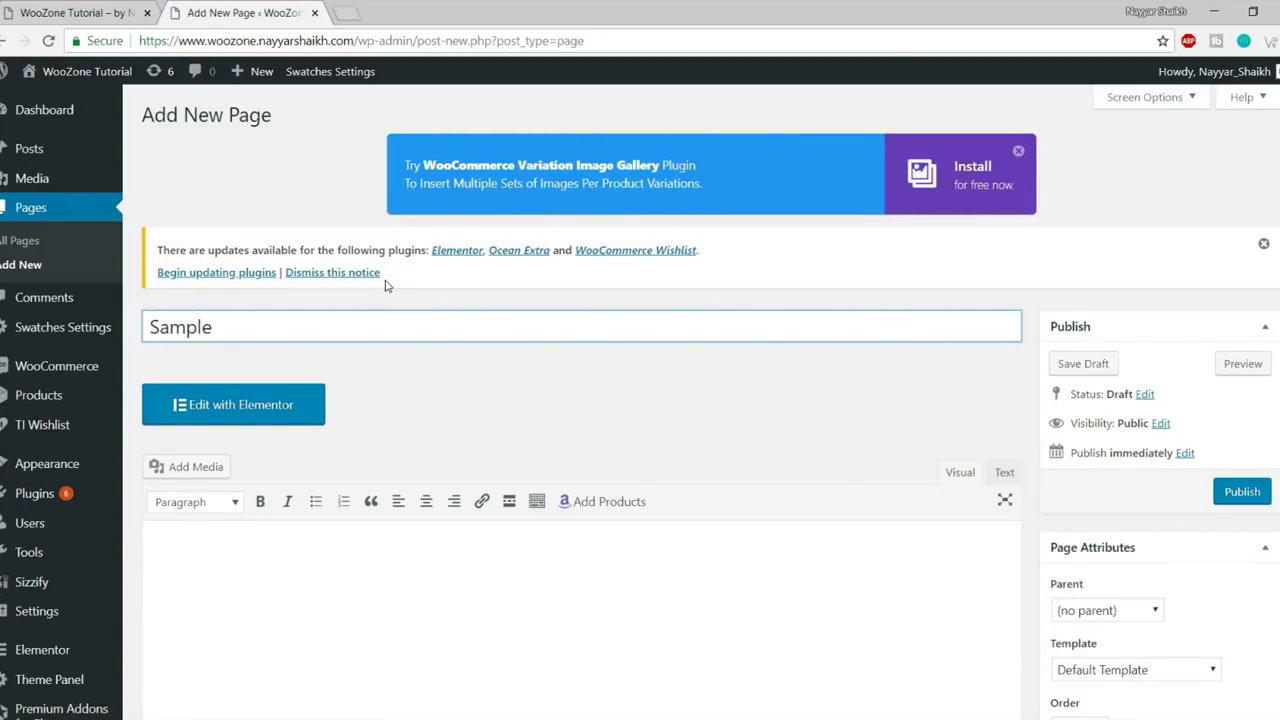
{"action": "left_click_drag", "start_coordinate": [286, 337], "coordinate": [60, 327]}
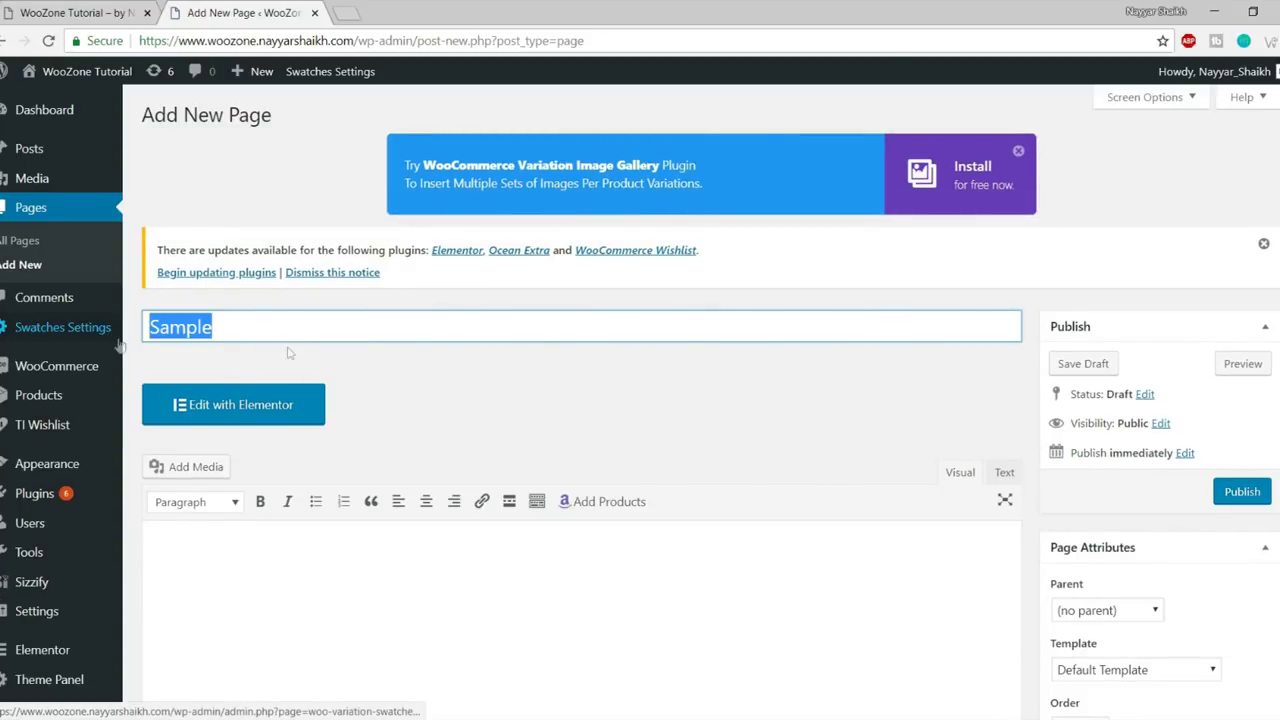
{"action": "scroll", "coordinate": [1268, 352], "scroll_direction": "down", "scroll_amount": 3}
{"action": "scroll", "coordinate": [1268, 352], "scroll_direction": "up", "scroll_amount": 1}
{"action": "left_click", "coordinate": [1250, 319]}
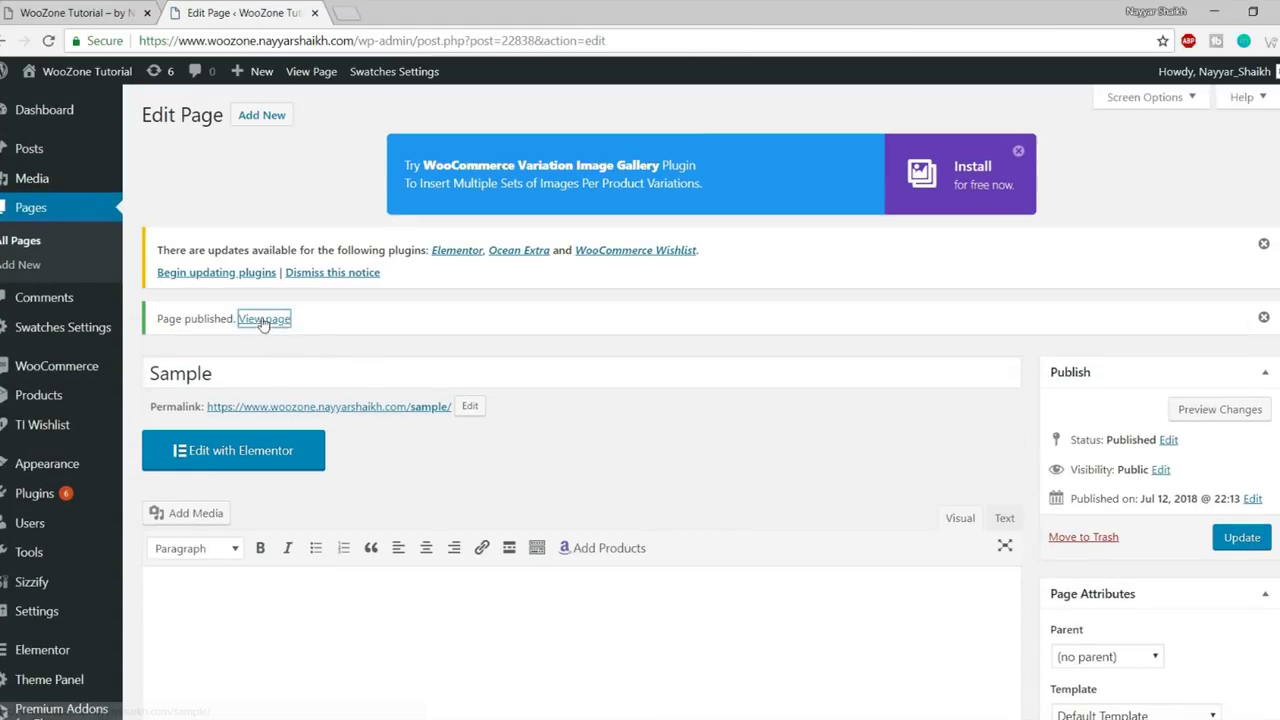
{"action": "right_click", "coordinate": [270, 319]}
{"action": "left_click", "coordinate": [345, 333]}
{"action": "left_click", "coordinate": [359, 8]}
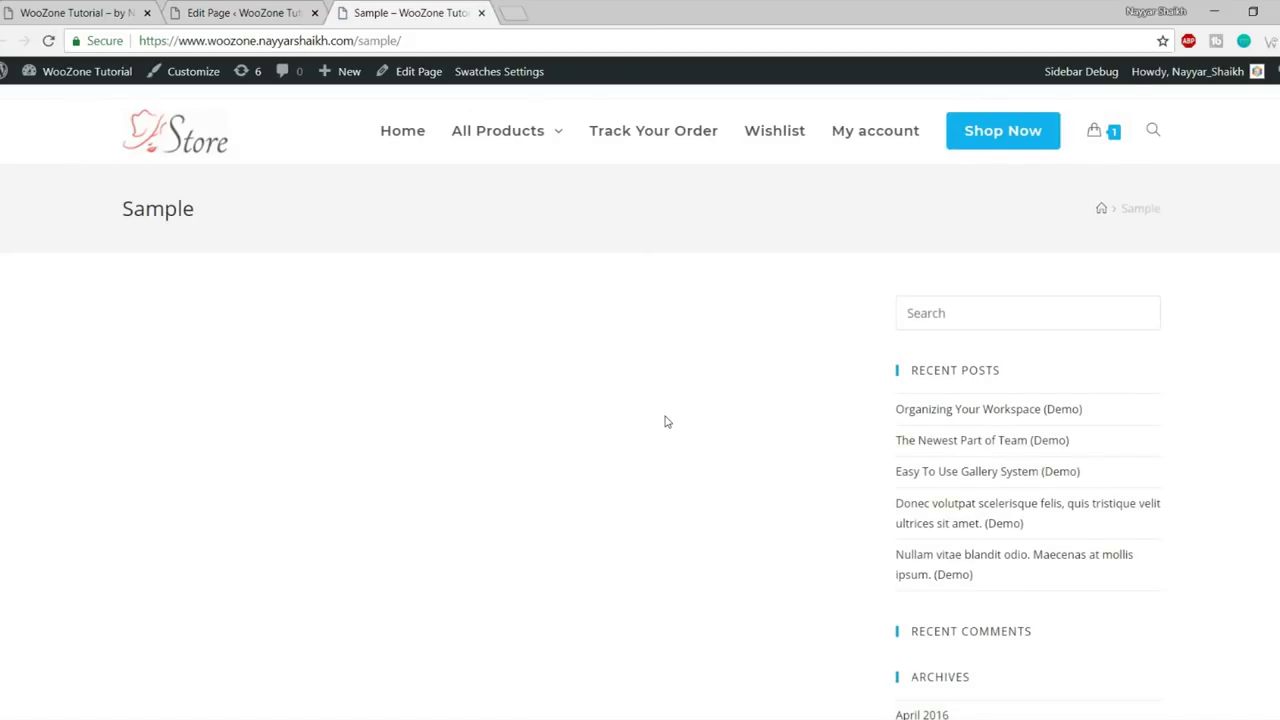
{"action": "scroll", "coordinate": [665, 421], "scroll_direction": "down", "scroll_amount": 6}
{"action": "scroll", "coordinate": [666, 475], "scroll_direction": "up", "scroll_amount": 15}
{"action": "scroll", "coordinate": [666, 485], "scroll_direction": "down", "scroll_amount": 1}
{"action": "scroll", "coordinate": [666, 485], "scroll_direction": "up", "scroll_amount": 1}
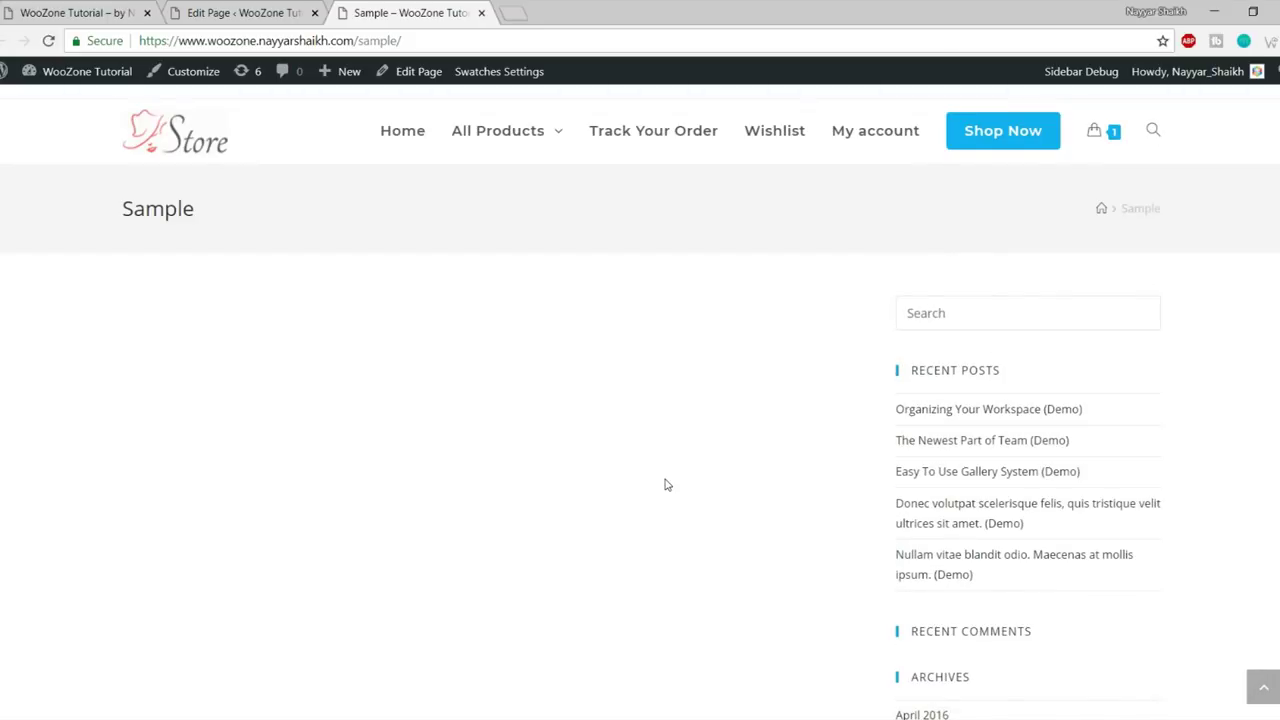
{"action": "double_click", "coordinate": [190, 208]}
{"action": "left_click_drag", "start_coordinate": [123, 208], "coordinate": [200, 214]}
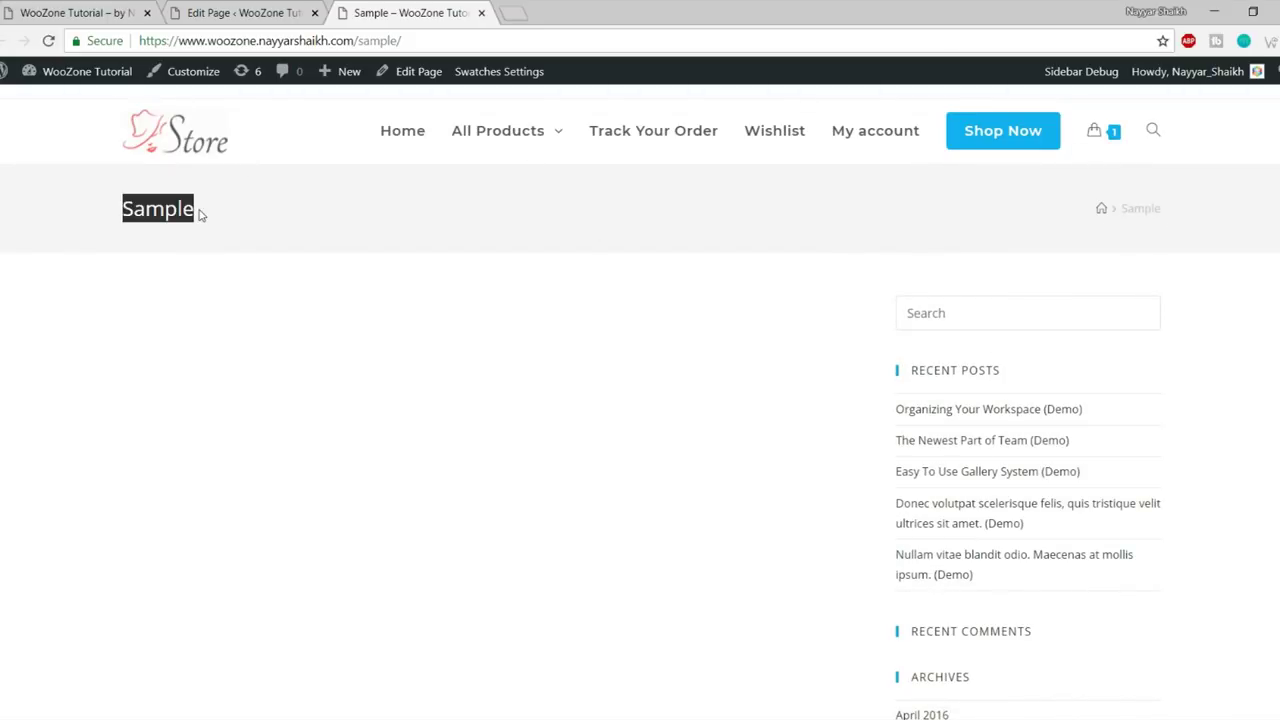
{"action": "left_click", "coordinate": [1108, 226]}
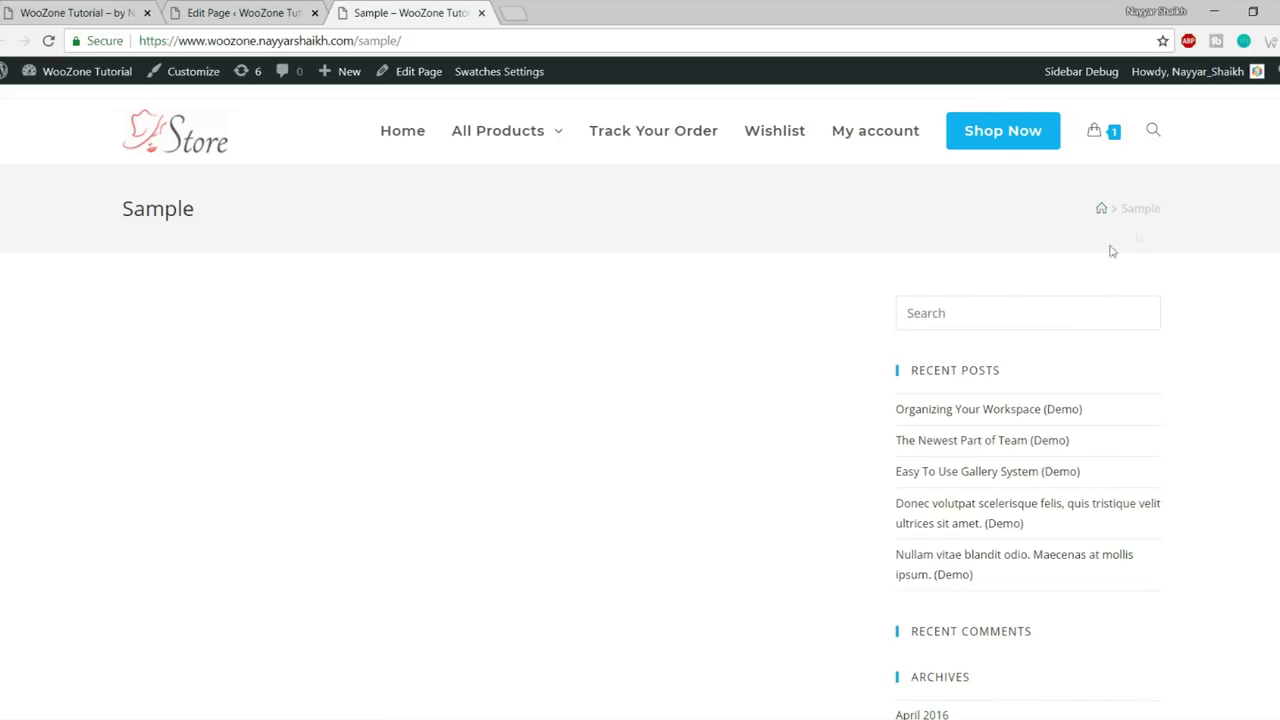
{"action": "scroll", "coordinate": [929, 271], "scroll_direction": "down", "scroll_amount": 2}
{"action": "scroll", "coordinate": [1046, 297], "scroll_direction": "up", "scroll_amount": 2}
{"action": "scroll", "coordinate": [1049, 434], "scroll_direction": "down", "scroll_amount": 10}
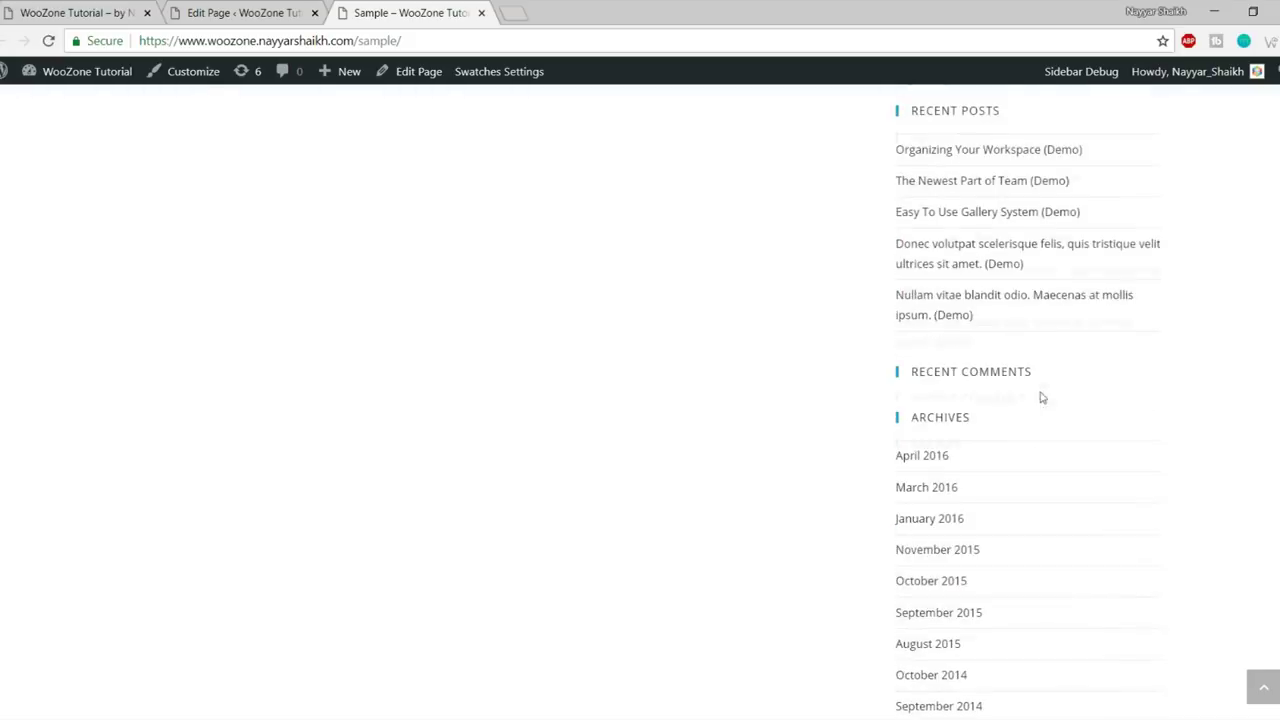
{"action": "scroll", "coordinate": [1075, 530], "scroll_direction": "down", "scroll_amount": 1}
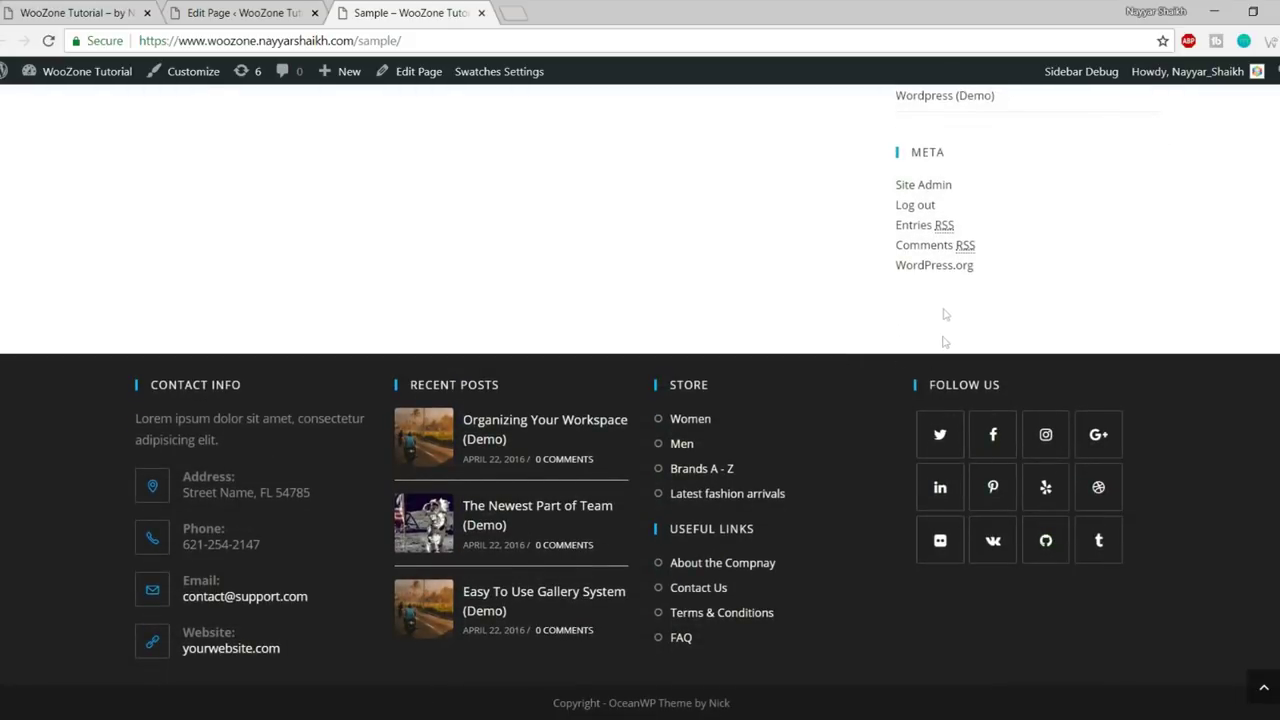
{"action": "scroll", "coordinate": [966, 437], "scroll_direction": "up", "scroll_amount": 15}
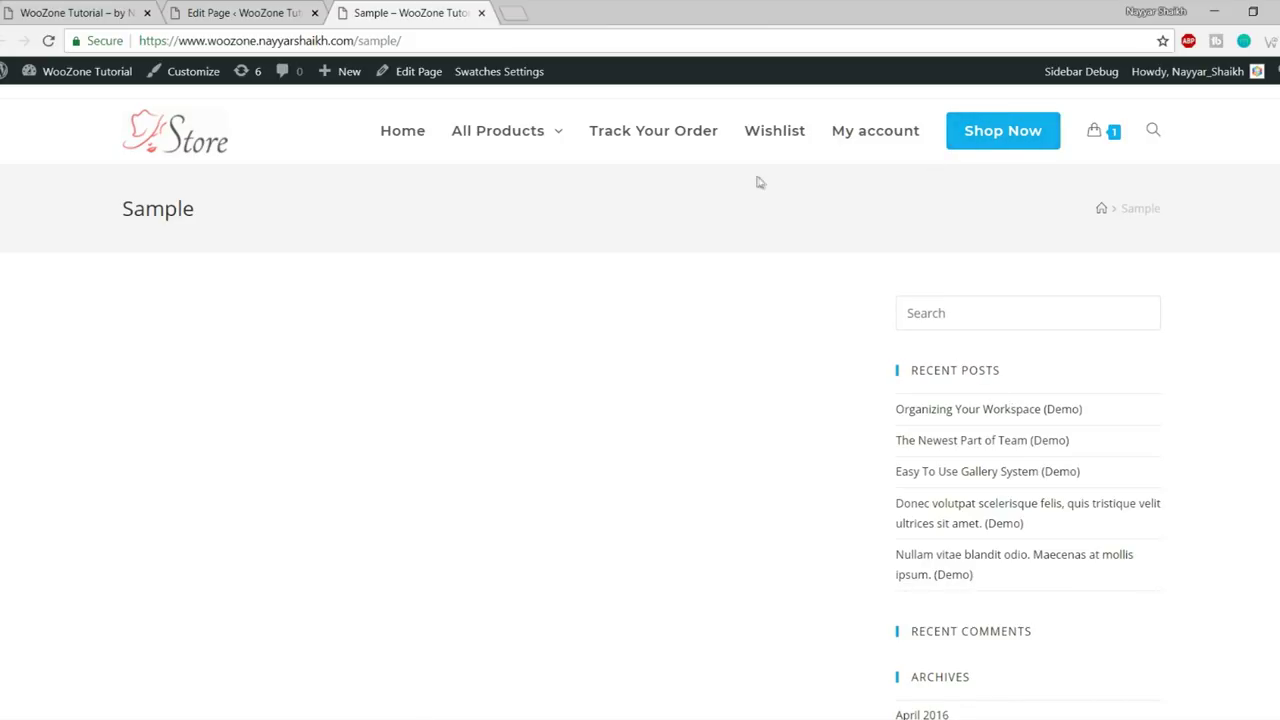
{"action": "left_click", "coordinate": [110, 12]}
{"action": "scroll", "coordinate": [520, 476], "scroll_direction": "down", "scroll_amount": 5}
{"action": "scroll", "coordinate": [520, 476], "scroll_direction": "up", "scroll_amount": 5}
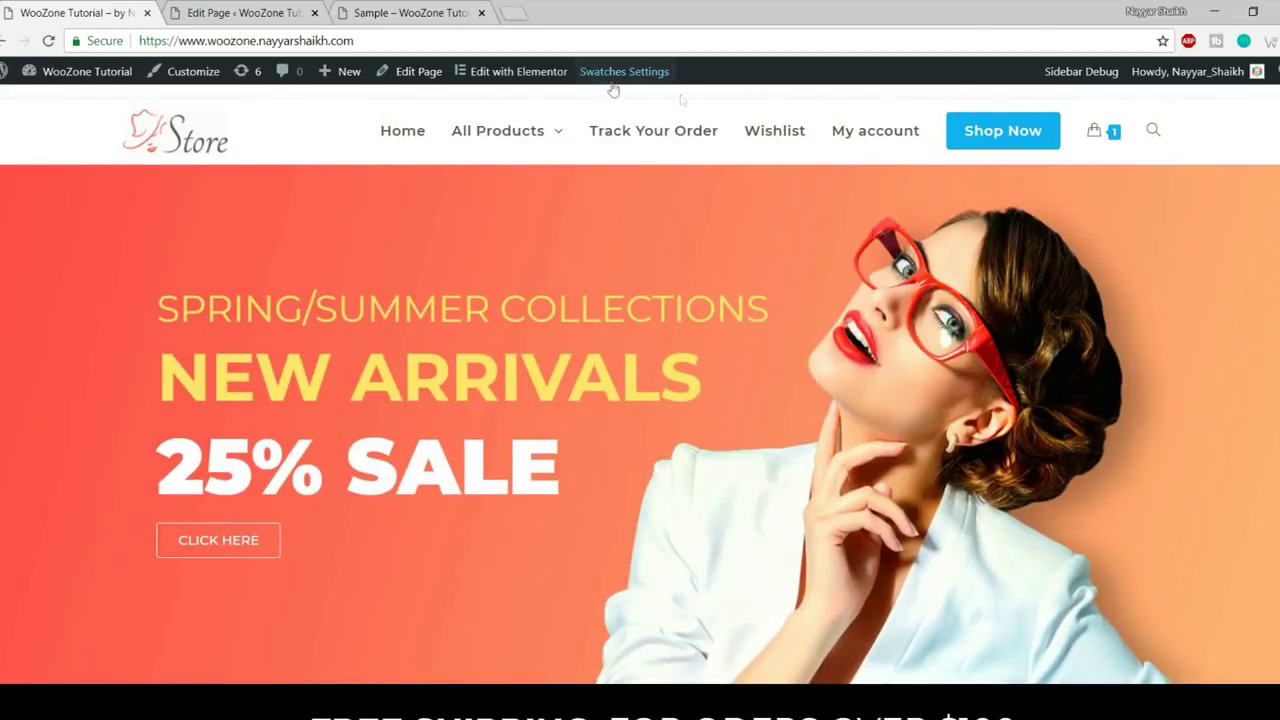
{"action": "left_click", "coordinate": [400, 12]}
{"action": "scroll", "coordinate": [951, 434], "scroll_direction": "down", "scroll_amount": 10}
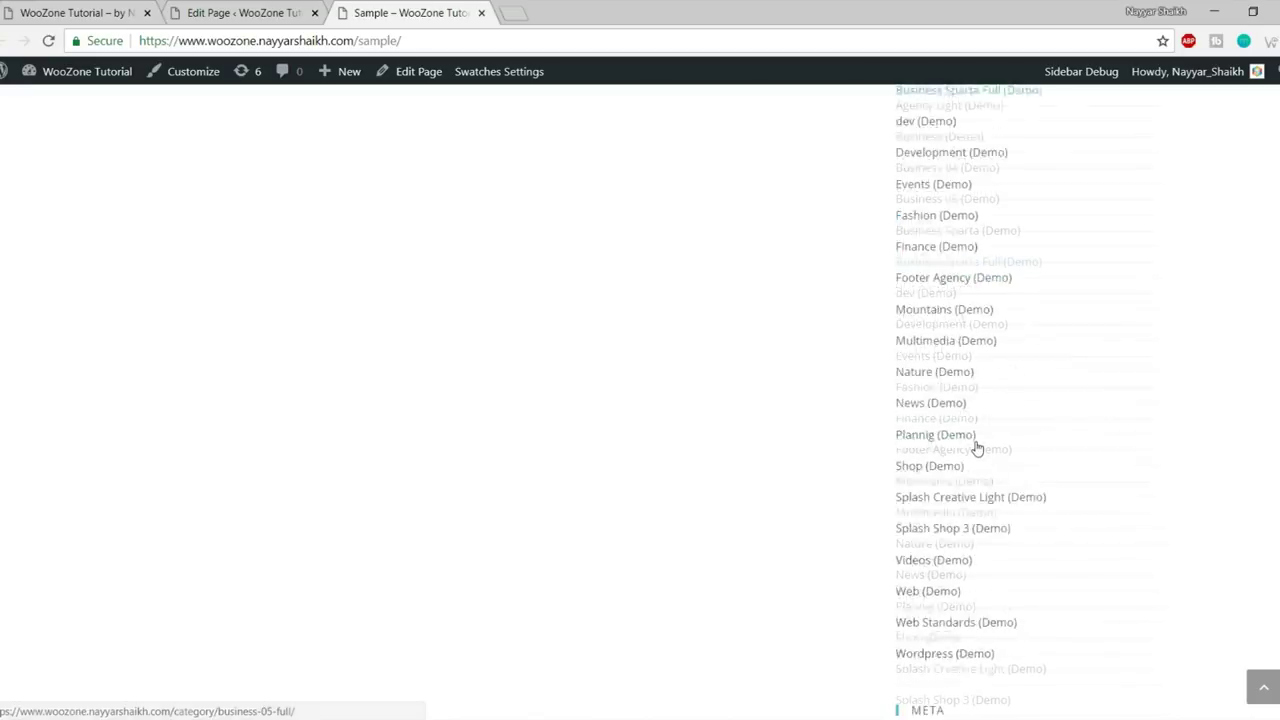
{"action": "scroll", "coordinate": [978, 449], "scroll_direction": "down", "scroll_amount": 3}
{"action": "scroll", "coordinate": [1030, 495], "scroll_direction": "up", "scroll_amount": 15}
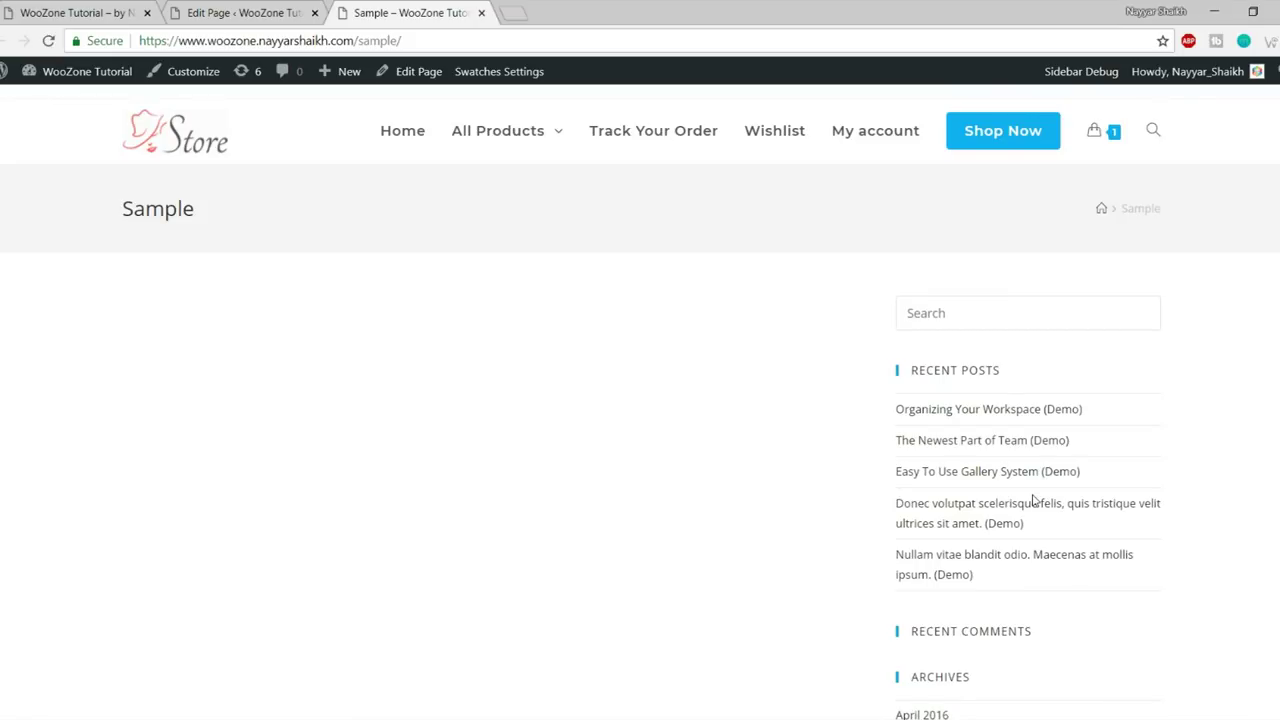
{"action": "scroll", "coordinate": [1014, 451], "scroll_direction": "down", "scroll_amount": 10}
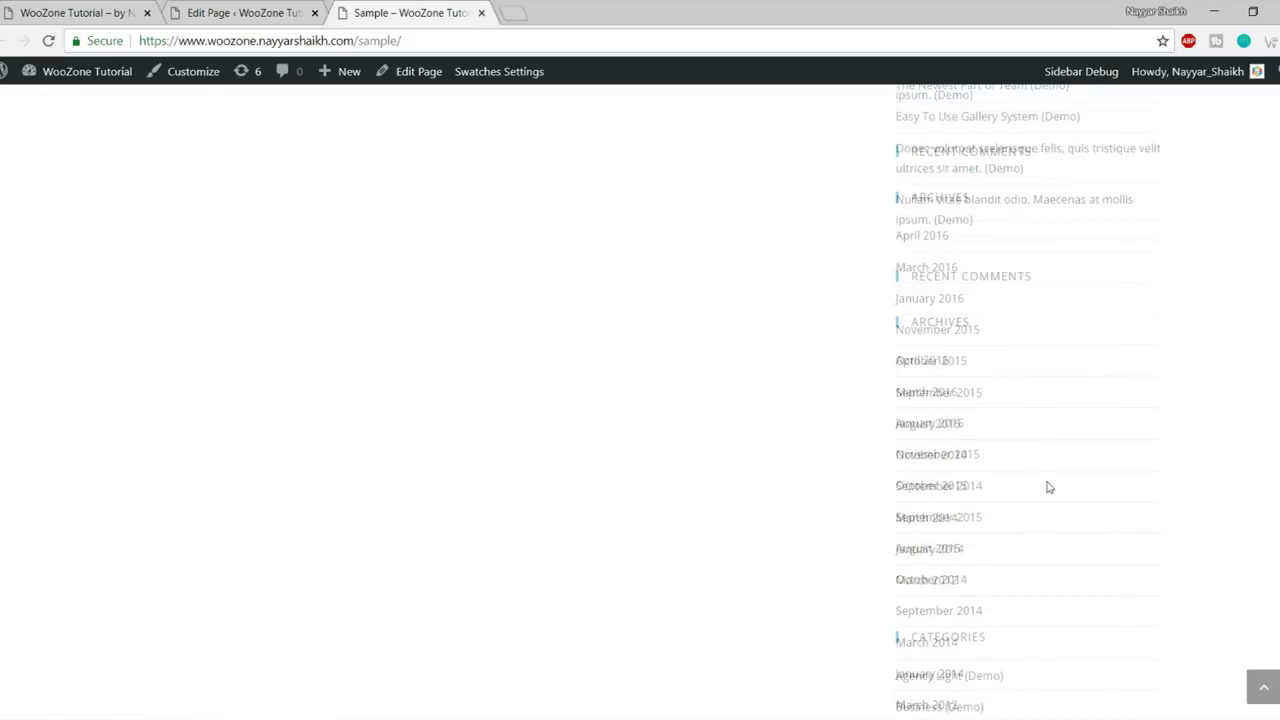
{"action": "scroll", "coordinate": [1050, 520], "scroll_direction": "up", "scroll_amount": 10}
{"action": "left_click", "coordinate": [290, 10]}
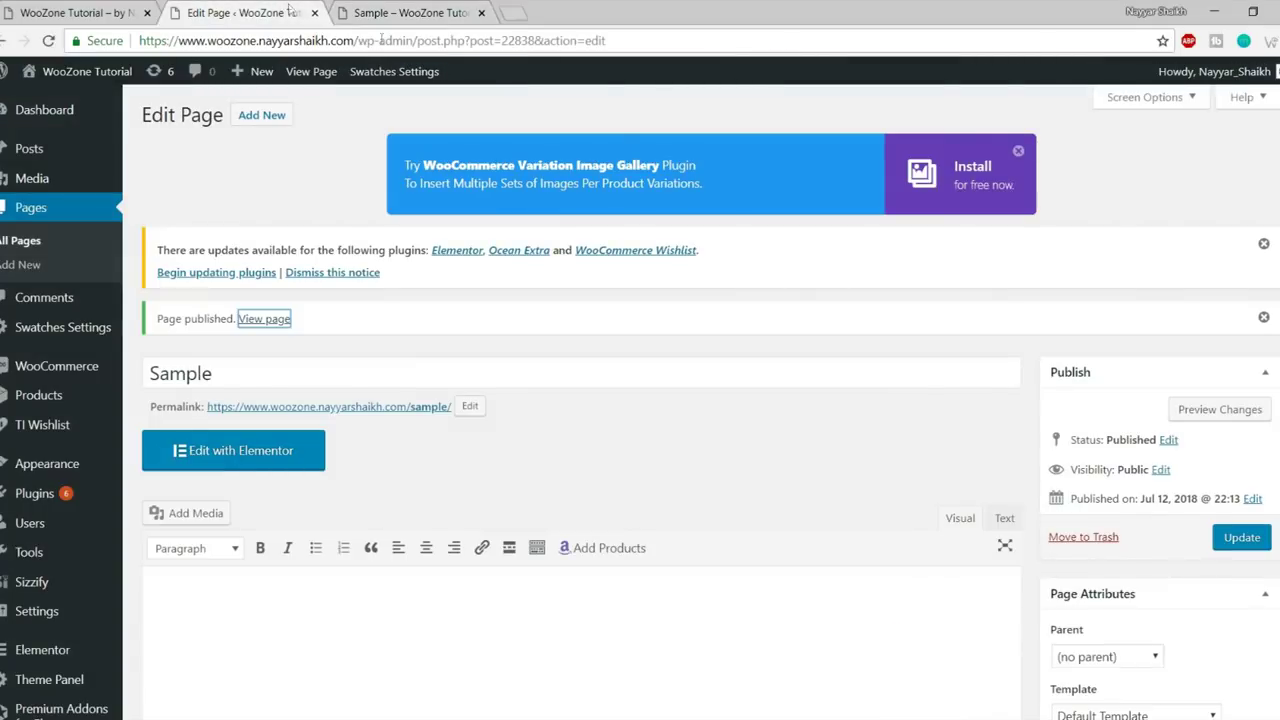
- Scroll to the OceanWP Settings Main panel and find the Content Layout option
{"action": "scroll", "coordinate": [887, 447], "scroll_direction": "down", "scroll_amount": 2}
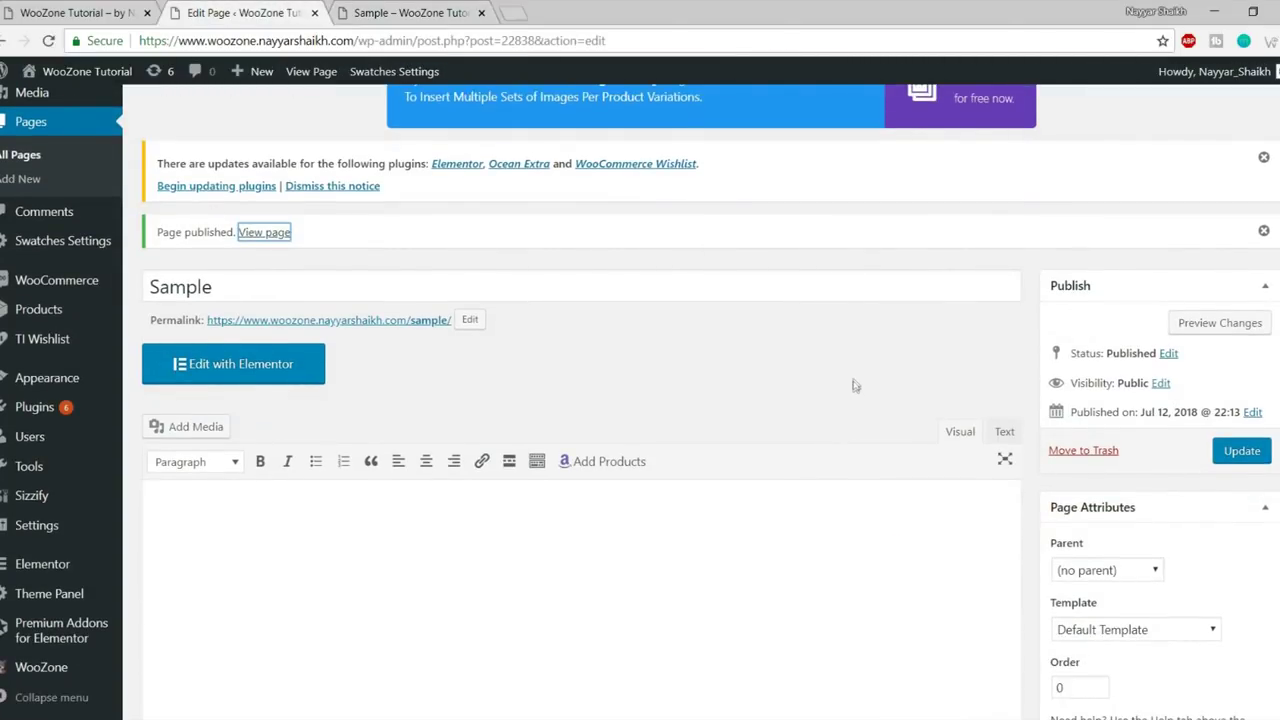
{"action": "scroll", "coordinate": [855, 385], "scroll_direction": "down", "scroll_amount": 7}
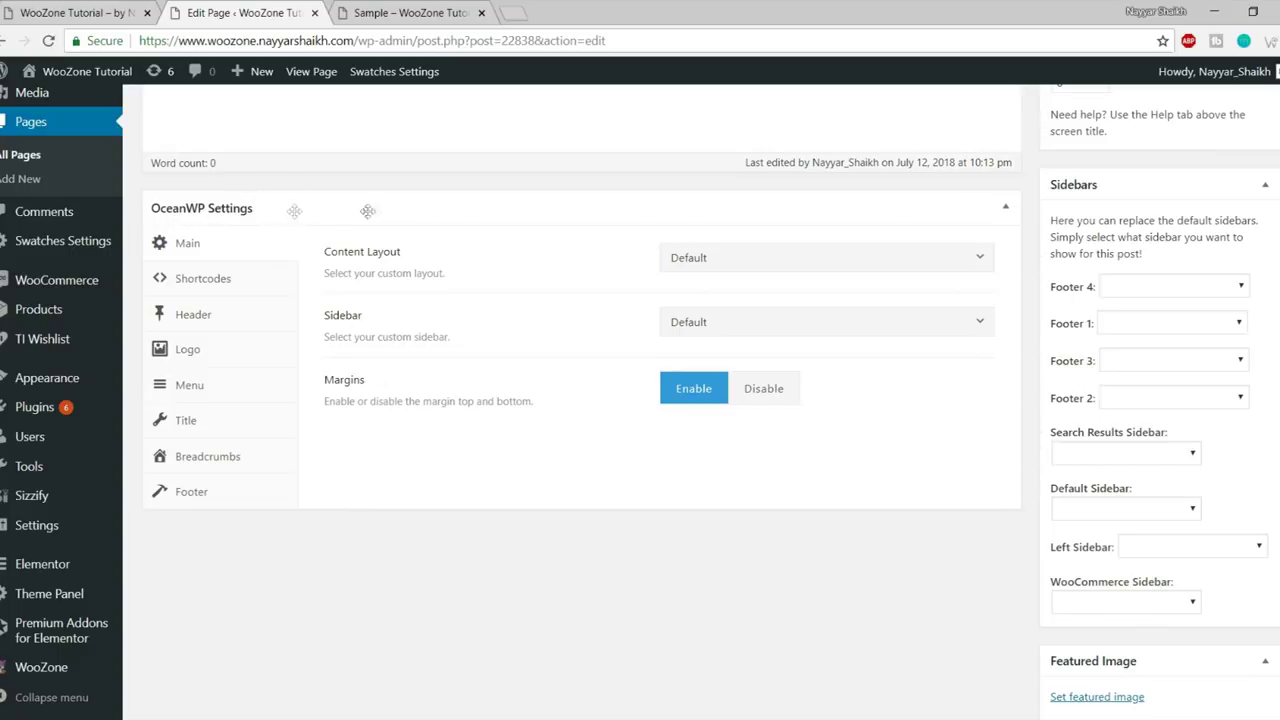
{"action": "scroll", "coordinate": [591, 404], "scroll_direction": "up", "scroll_amount": 10}
{"action": "scroll", "coordinate": [491, 297], "scroll_direction": "down", "scroll_amount": 9}
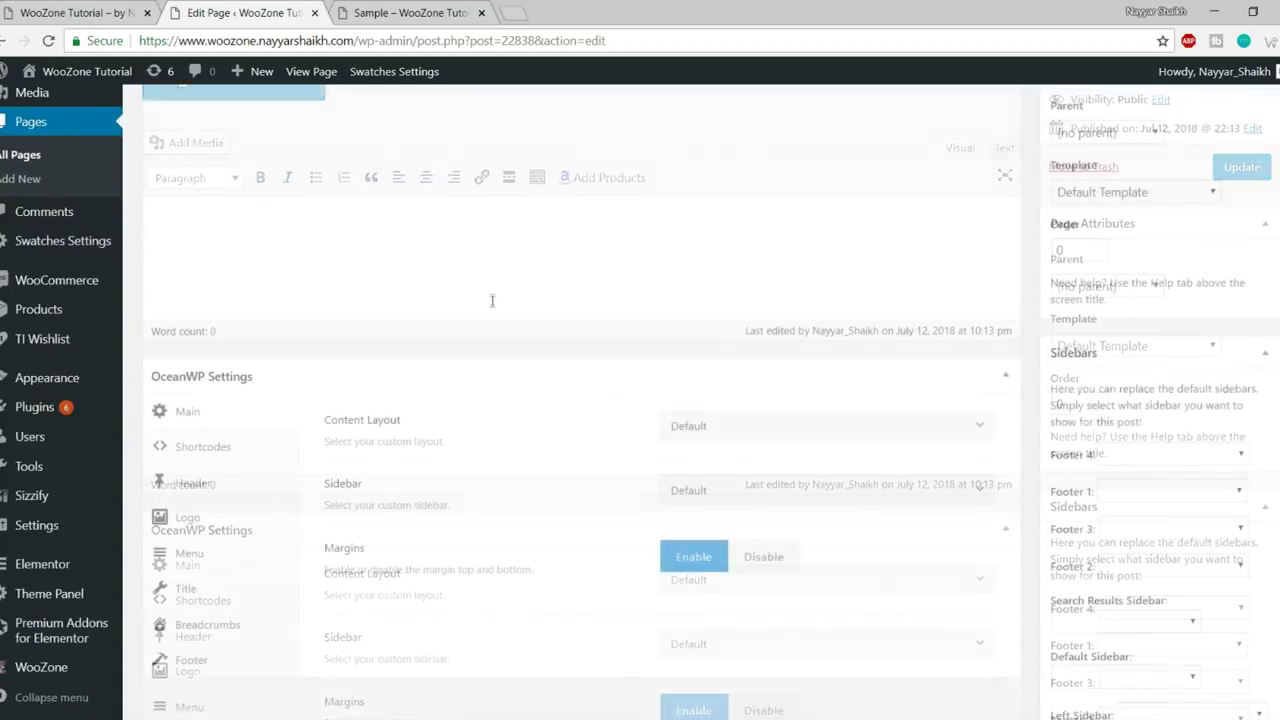
{"action": "scroll", "coordinate": [425, 203], "scroll_direction": "up", "scroll_amount": 10}
{"action": "scroll", "coordinate": [491, 266], "scroll_direction": "down", "scroll_amount": 12}
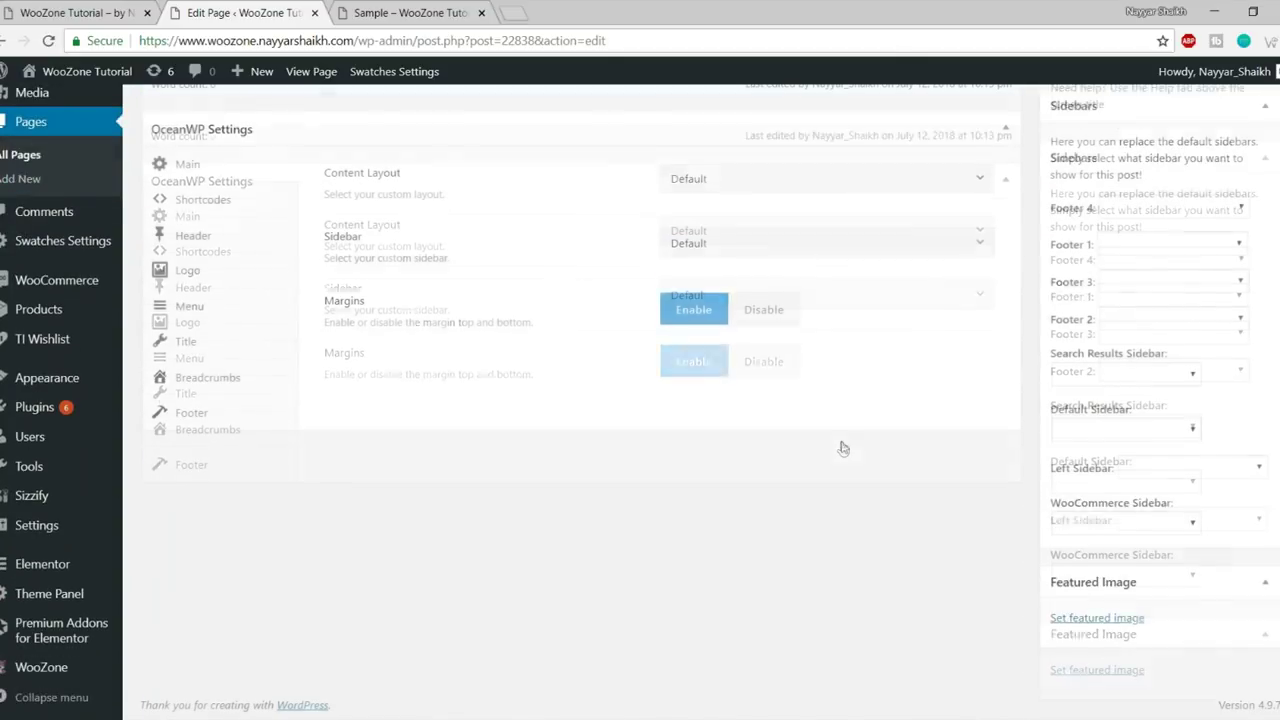
{"action": "scroll", "coordinate": [840, 434], "scroll_direction": "up", "scroll_amount": 2}
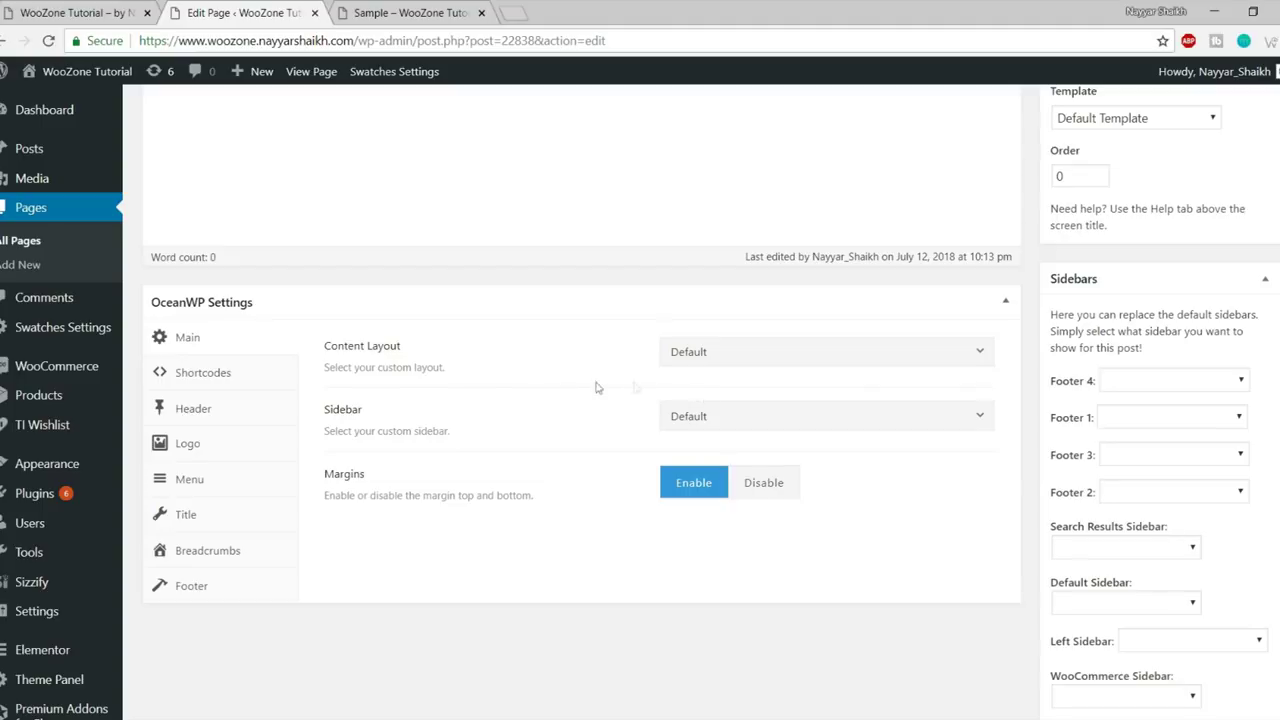
{"action": "left_click_drag", "start_coordinate": [320, 352], "coordinate": [428, 349]}
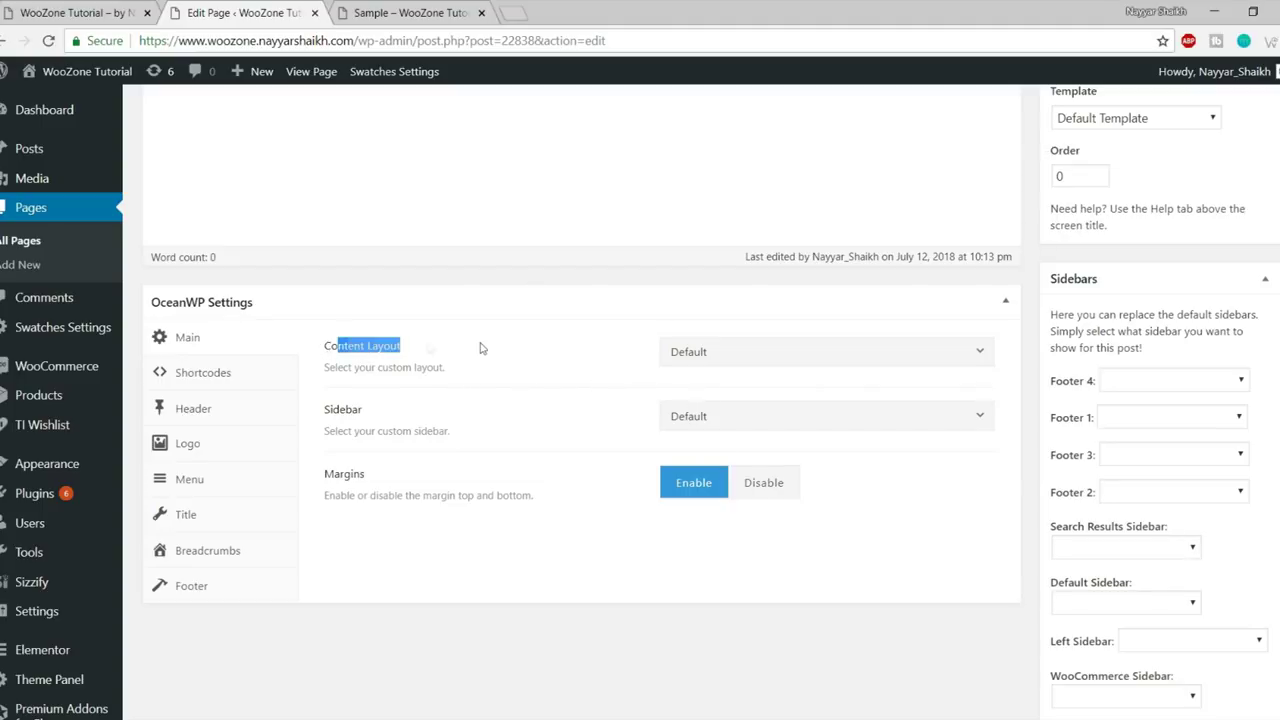
- Set the Content Layout to 100% Full Width instead of Full Width
{"action": "left_click", "coordinate": [766, 355]}
{"action": "scroll", "coordinate": [766, 494], "scroll_direction": "down", "scroll_amount": 1}
{"action": "scroll", "coordinate": [766, 457], "scroll_direction": "up", "scroll_amount": 1}
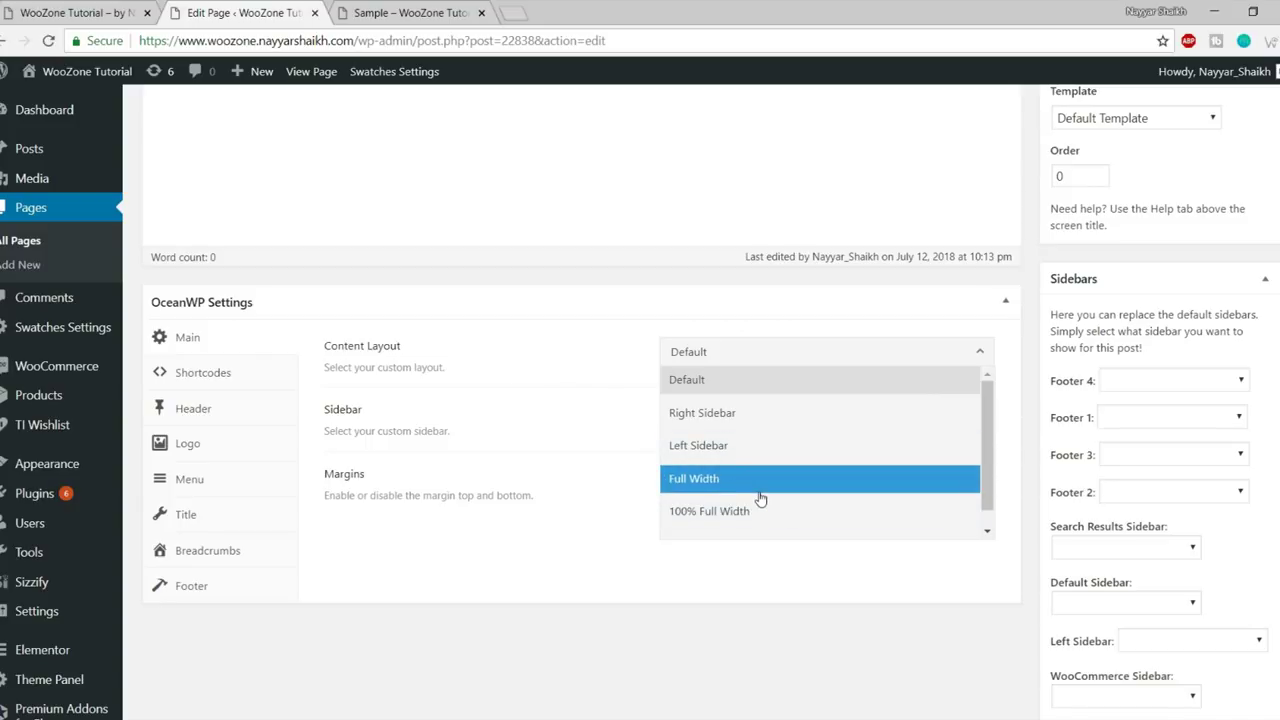
{"action": "left_click", "coordinate": [755, 488]}
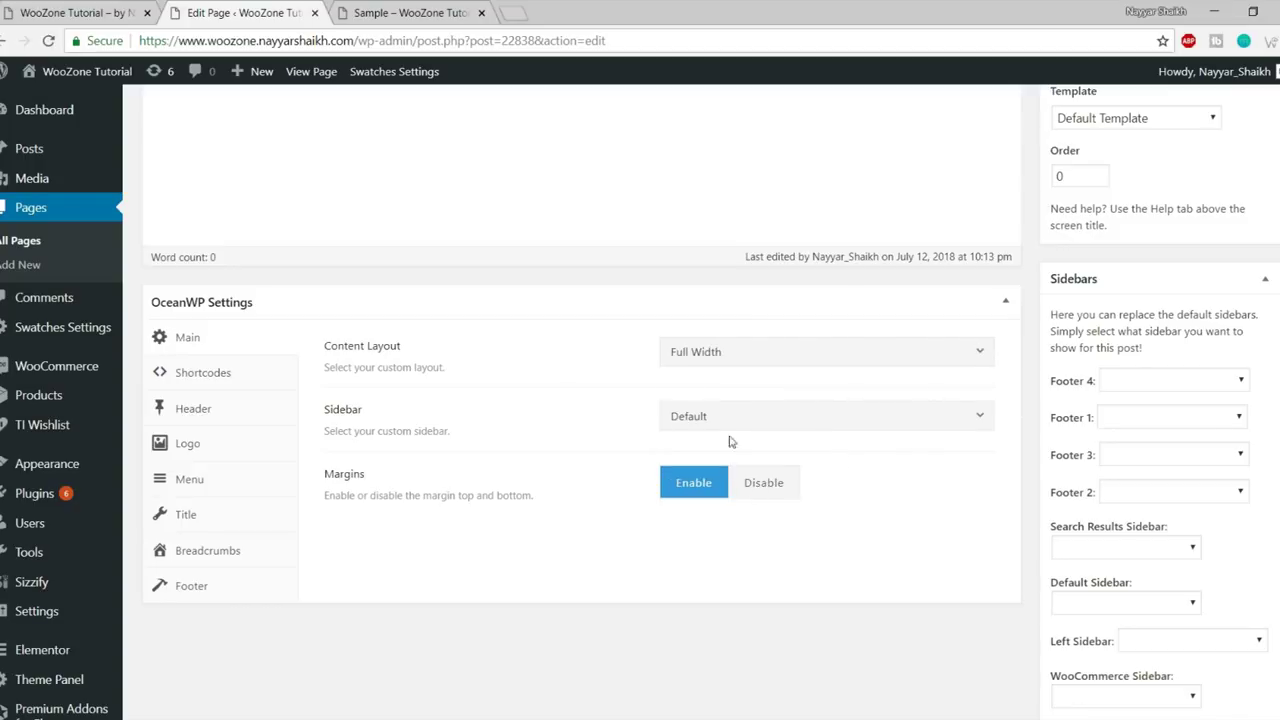
{"action": "left_click", "coordinate": [745, 358]}
{"action": "left_click", "coordinate": [745, 512]}
- Check the live Sample page, then Update the page in the editor to save the layout
{"action": "left_click", "coordinate": [490, 10]}
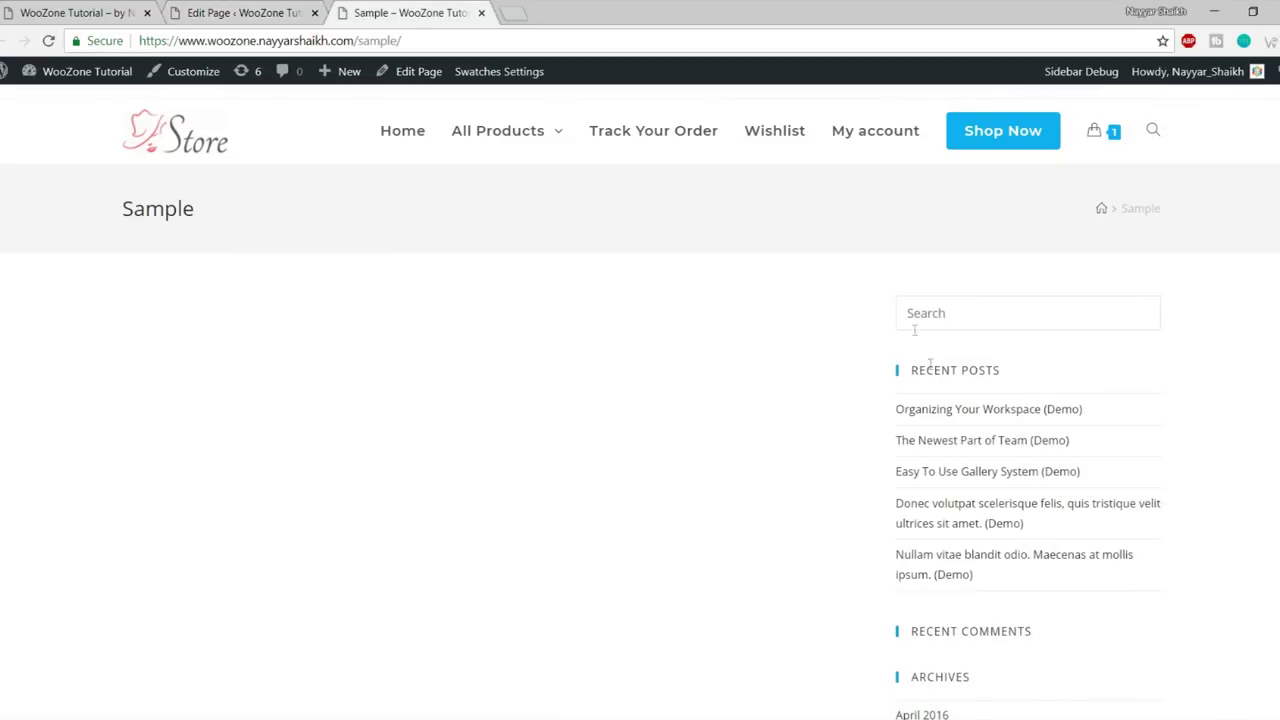
{"action": "scroll", "coordinate": [1022, 566], "scroll_direction": "down", "scroll_amount": 4}
{"action": "scroll", "coordinate": [1108, 480], "scroll_direction": "down", "scroll_amount": 10}
{"action": "scroll", "coordinate": [1108, 490], "scroll_direction": "up", "scroll_amount": 10}
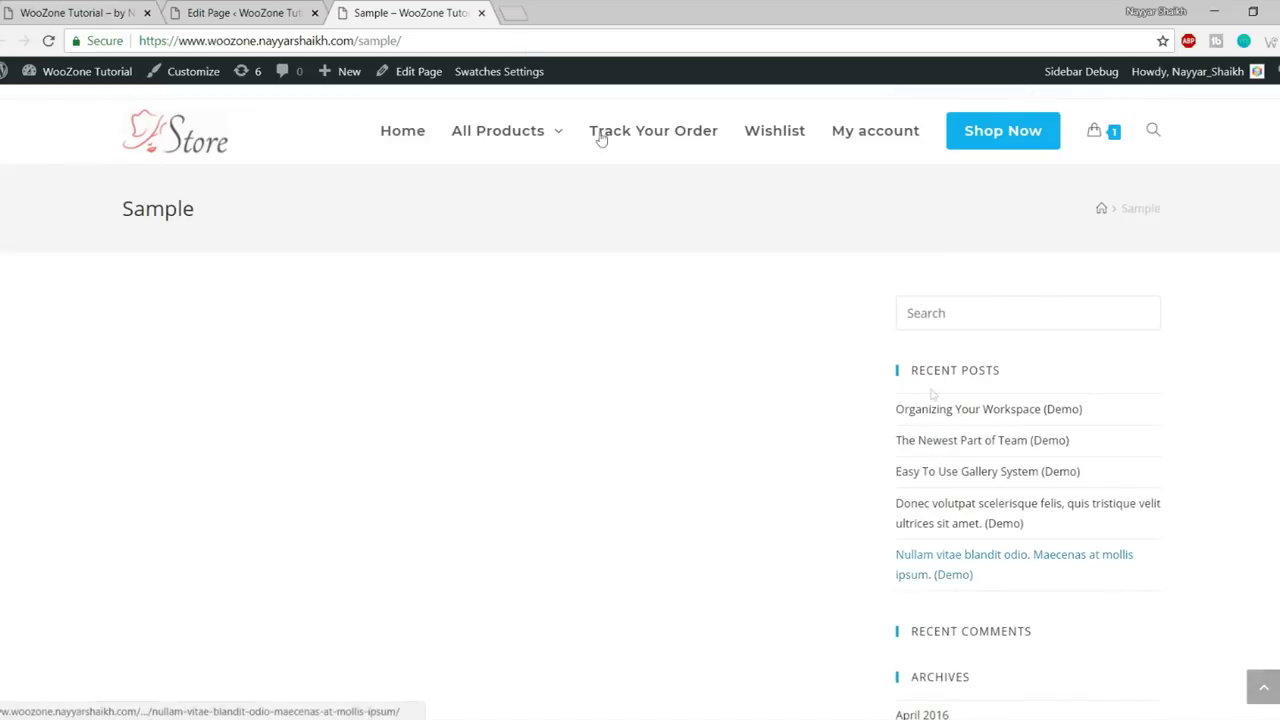
{"action": "left_click", "coordinate": [288, 9]}
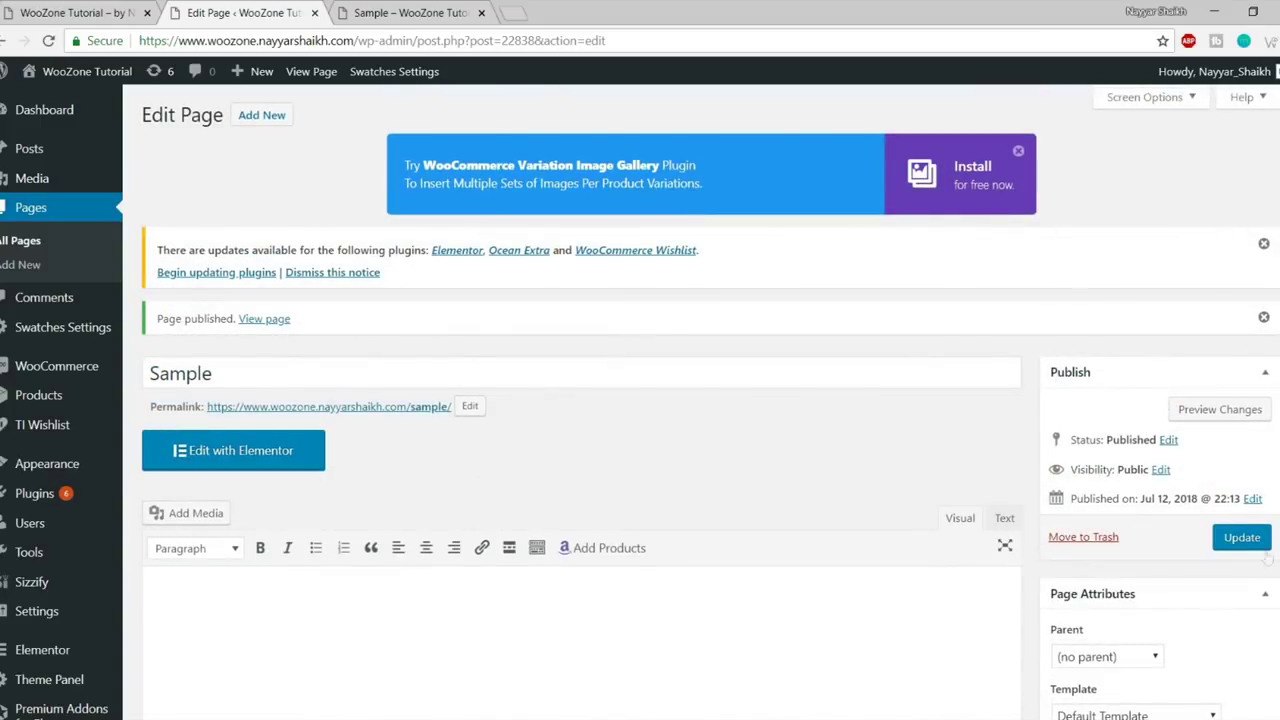
{"action": "left_click", "coordinate": [1242, 537]}
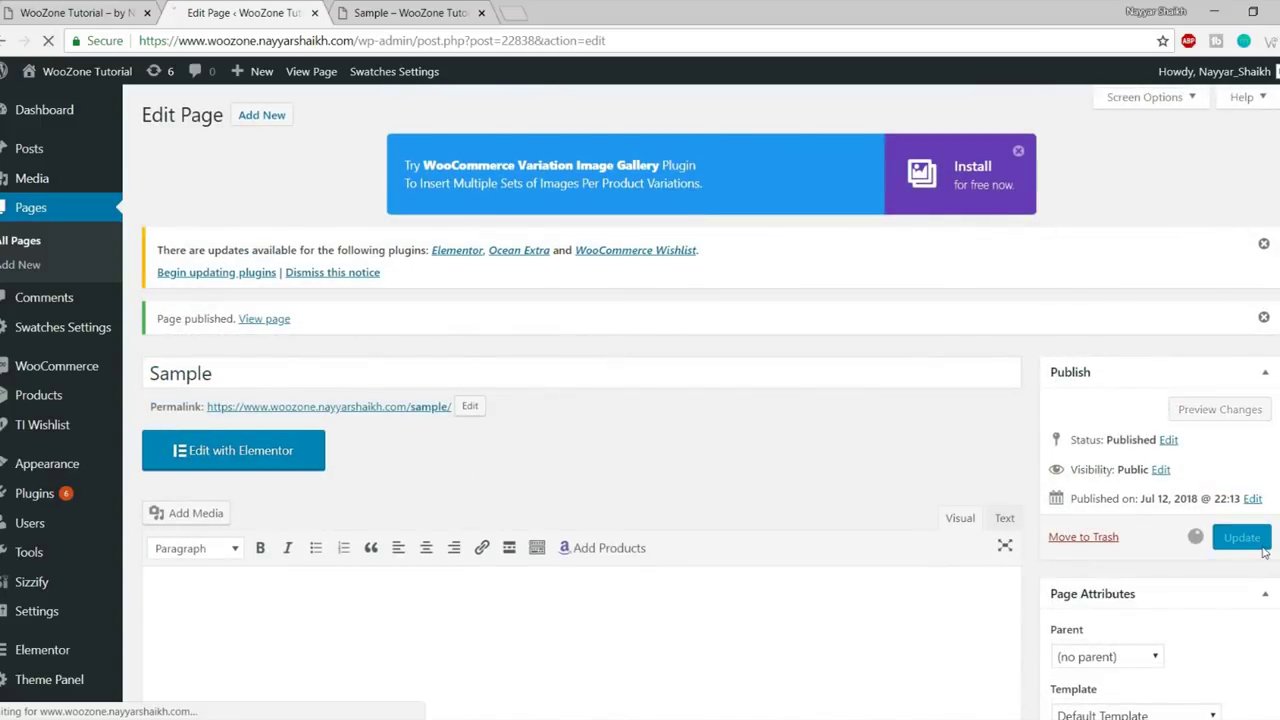
- Reload the live Sample page to confirm the full-width layout, then return to the editor
{"action": "left_click", "coordinate": [365, 10]}
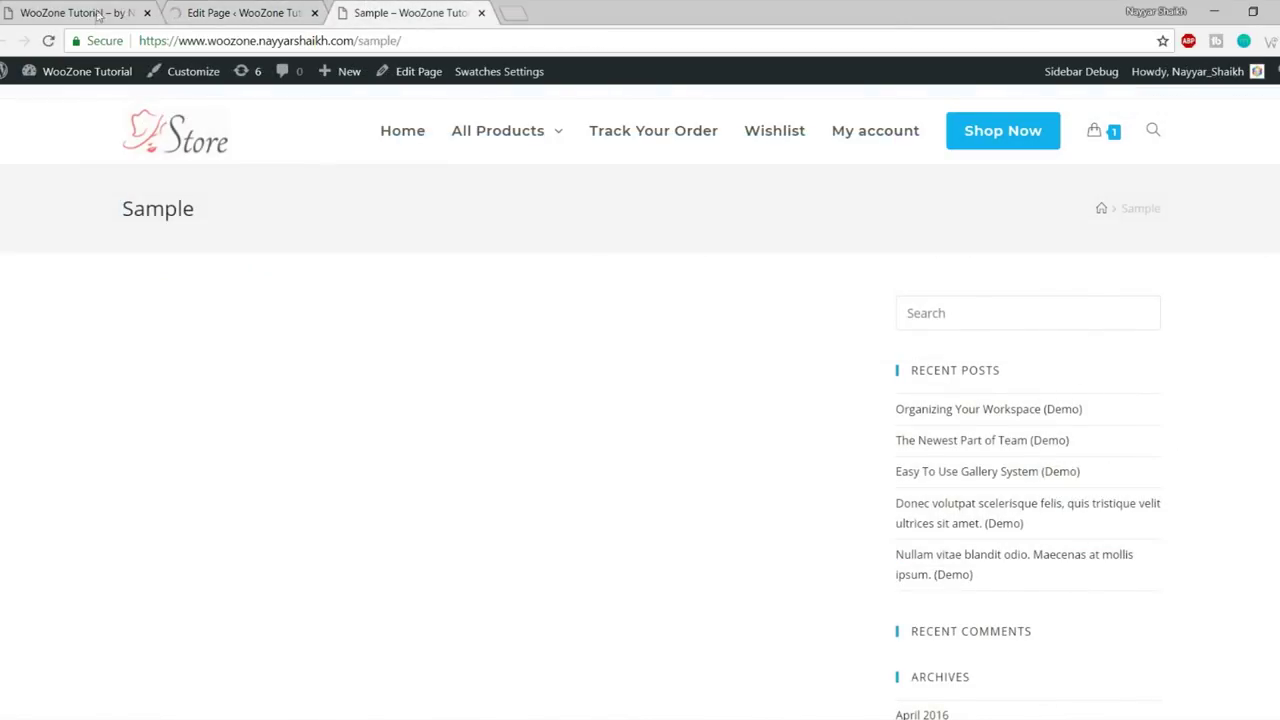
{"action": "left_click", "coordinate": [48, 41]}
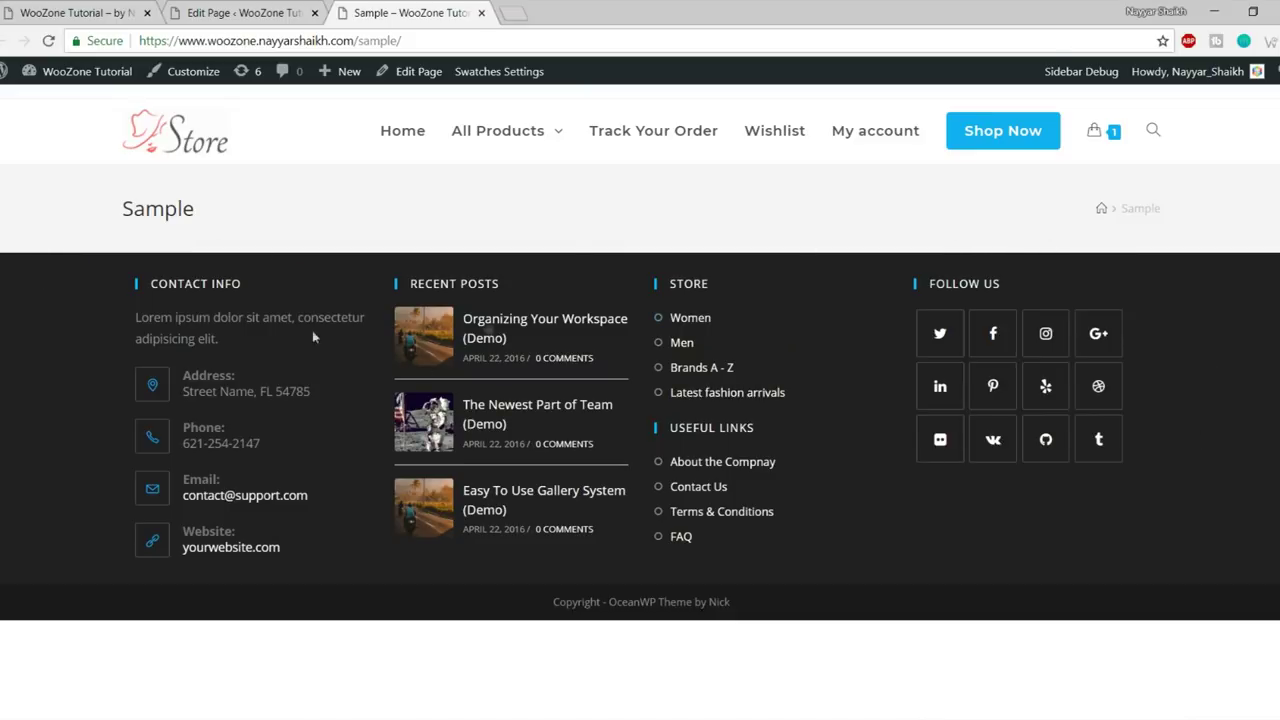
{"action": "left_click_drag", "start_coordinate": [96, 215], "coordinate": [1180, 218]}
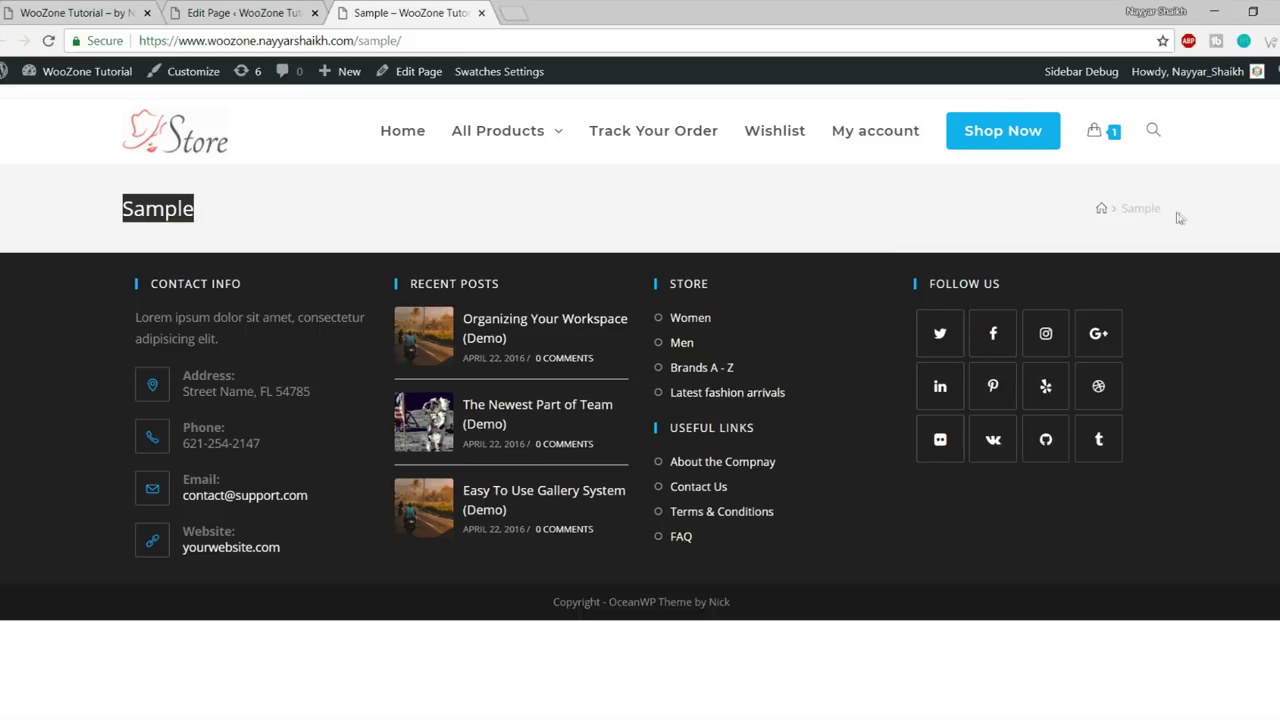
{"action": "left_click", "coordinate": [158, 204]}
{"action": "left_click", "coordinate": [43, 8]}
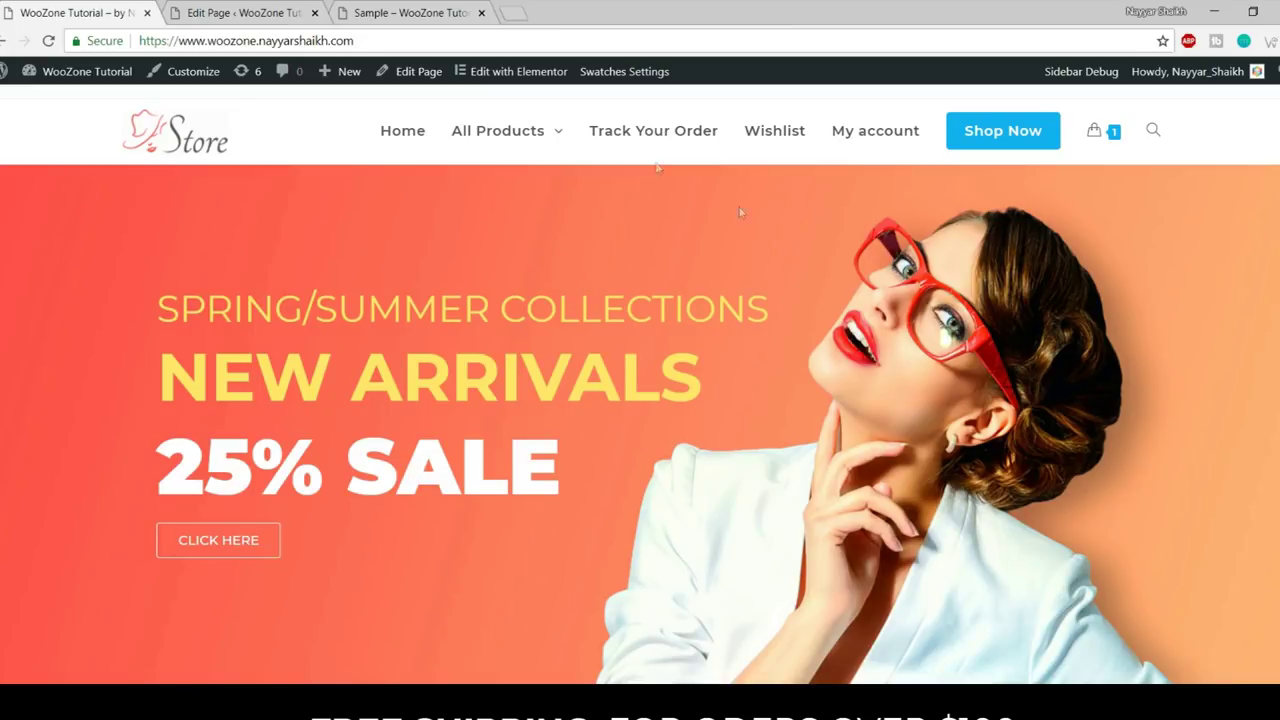
{"action": "left_click", "coordinate": [285, 12]}
- Set OceanWP Title > Display Page Title to Disable and Update the Sample page
{"action": "scroll", "coordinate": [812, 286], "scroll_direction": "down", "scroll_amount": 4}
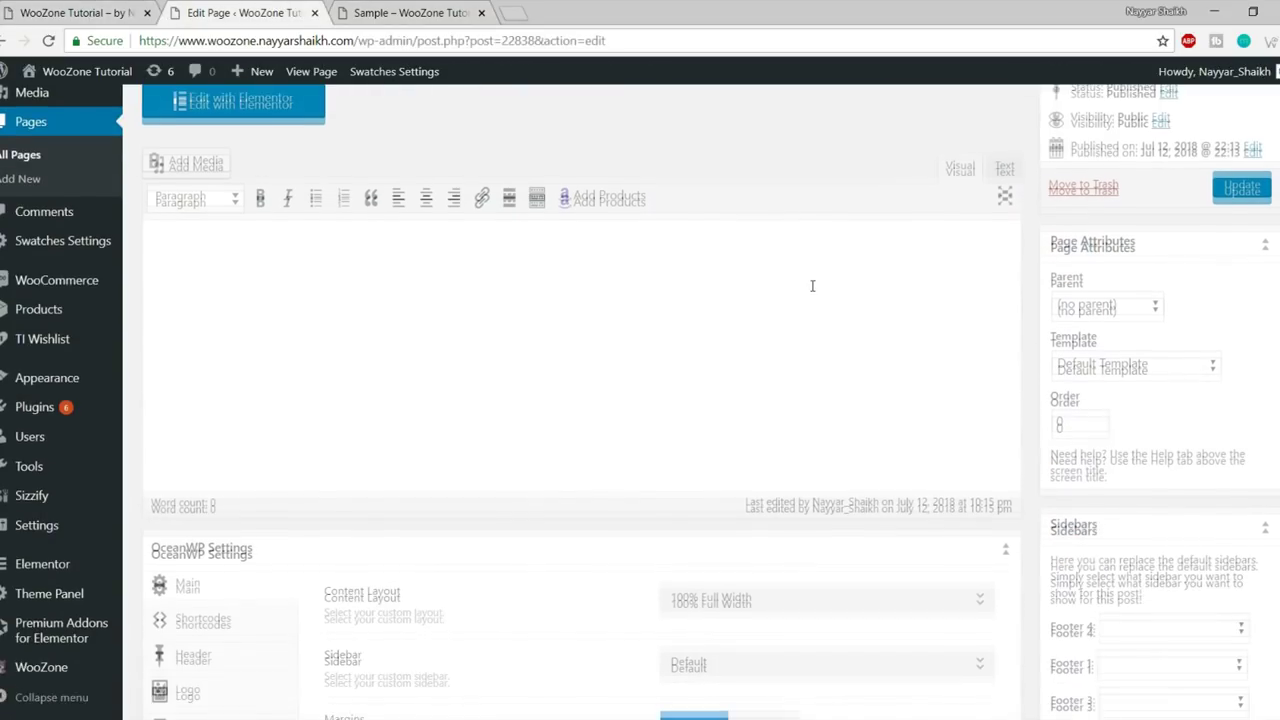
{"action": "scroll", "coordinate": [812, 286], "scroll_direction": "down", "scroll_amount": 3}
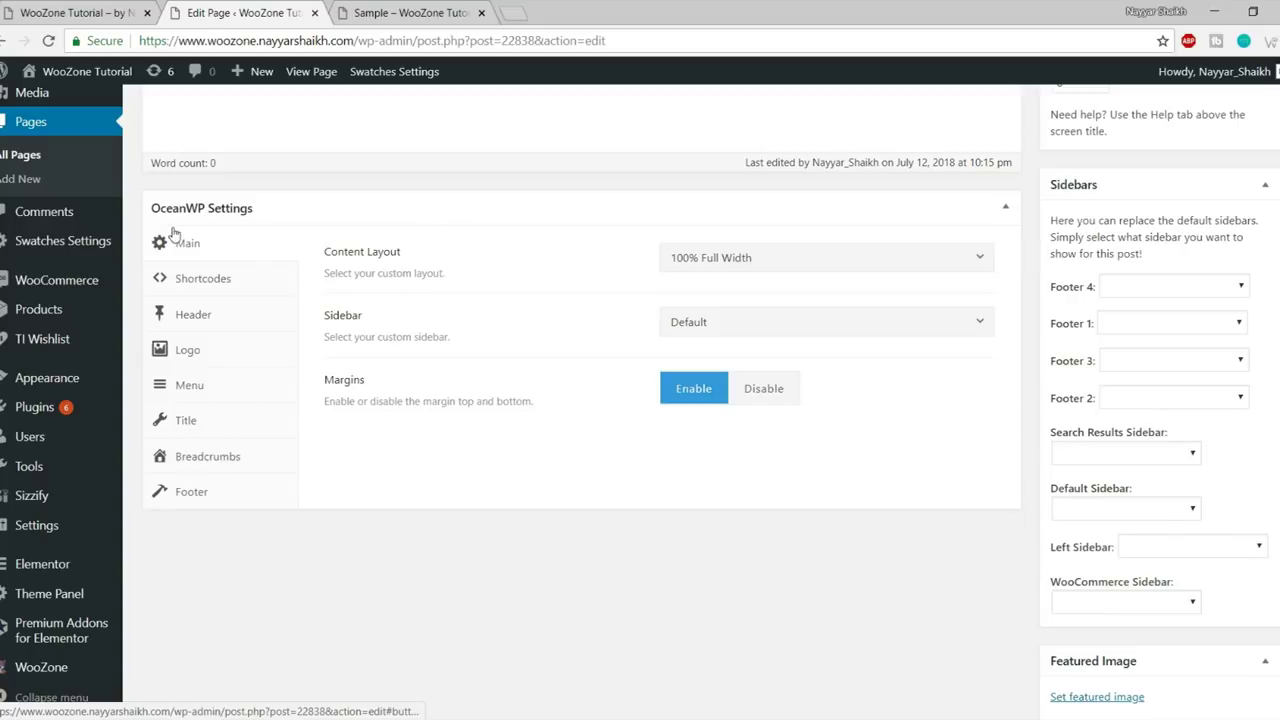
{"action": "left_click", "coordinate": [186, 421]}
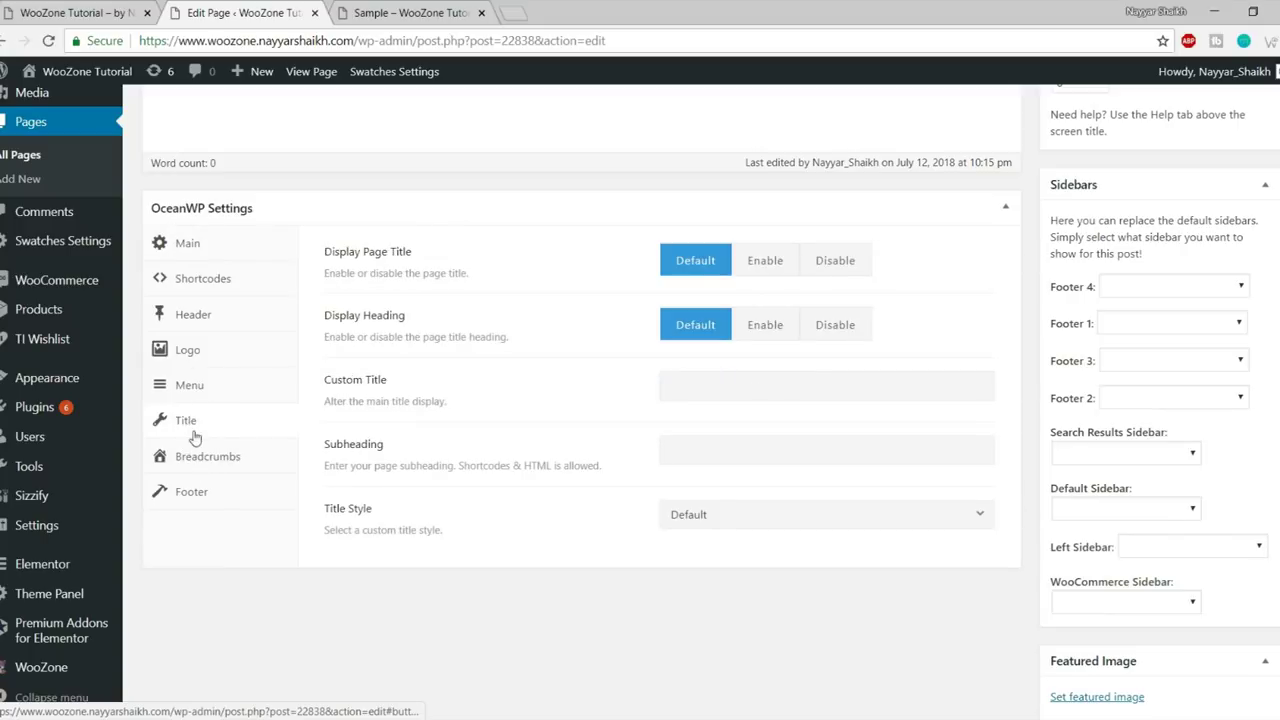
{"action": "left_click", "coordinate": [836, 261]}
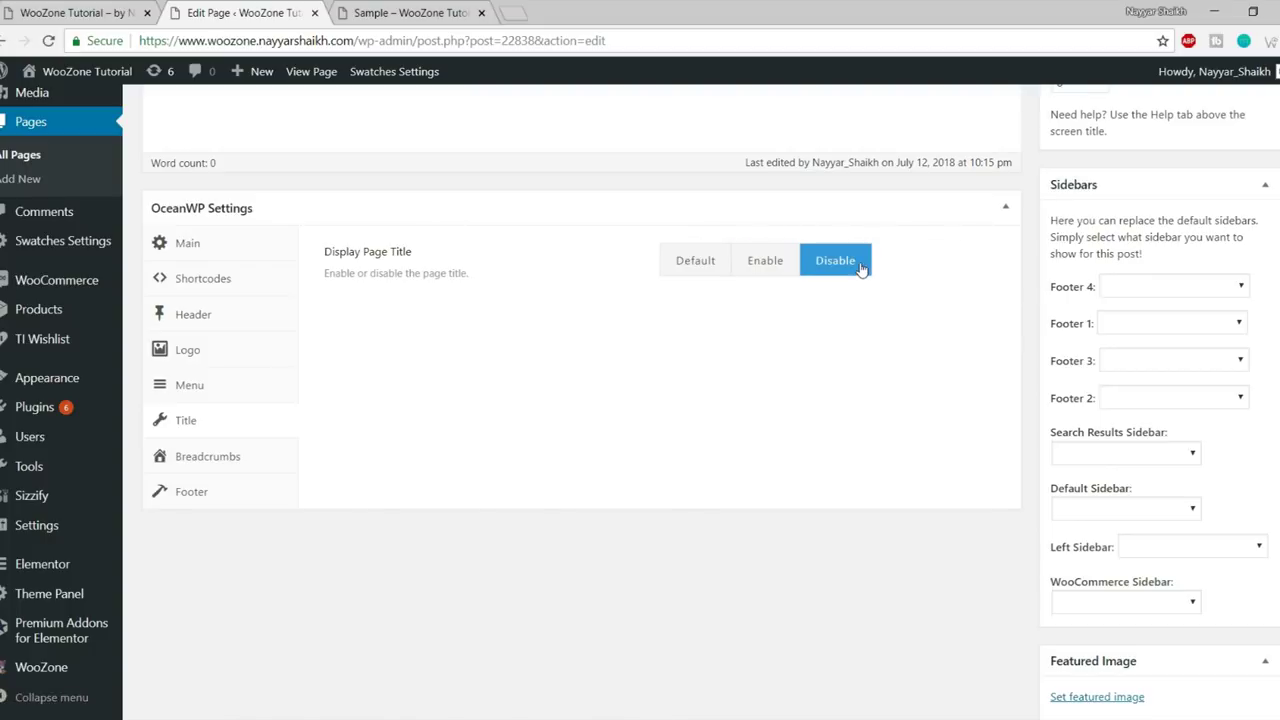
{"action": "scroll", "coordinate": [836, 400], "scroll_direction": "up", "scroll_amount": 10}
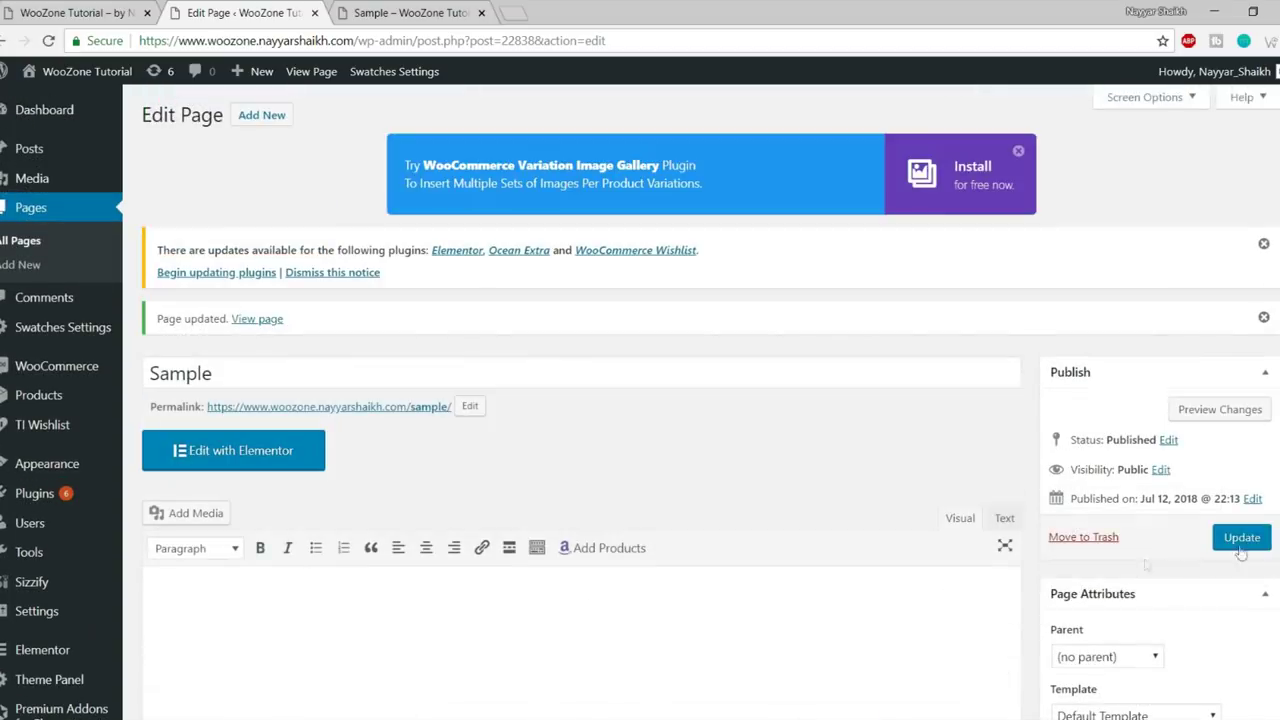
{"action": "left_click", "coordinate": [1258, 534]}
- Reload the live Sample page to check that its title banner is gone
{"action": "left_click", "coordinate": [410, 12]}
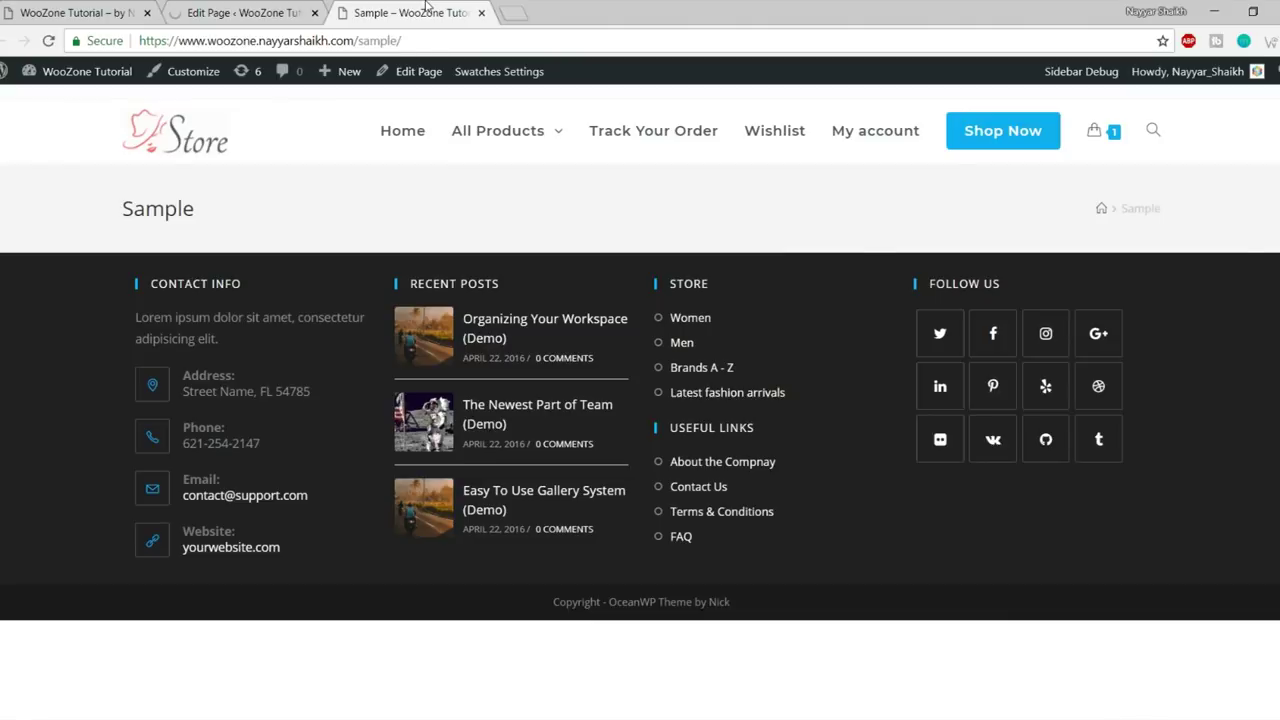
{"action": "left_click_drag", "start_coordinate": [115, 208], "coordinate": [586, 214]}
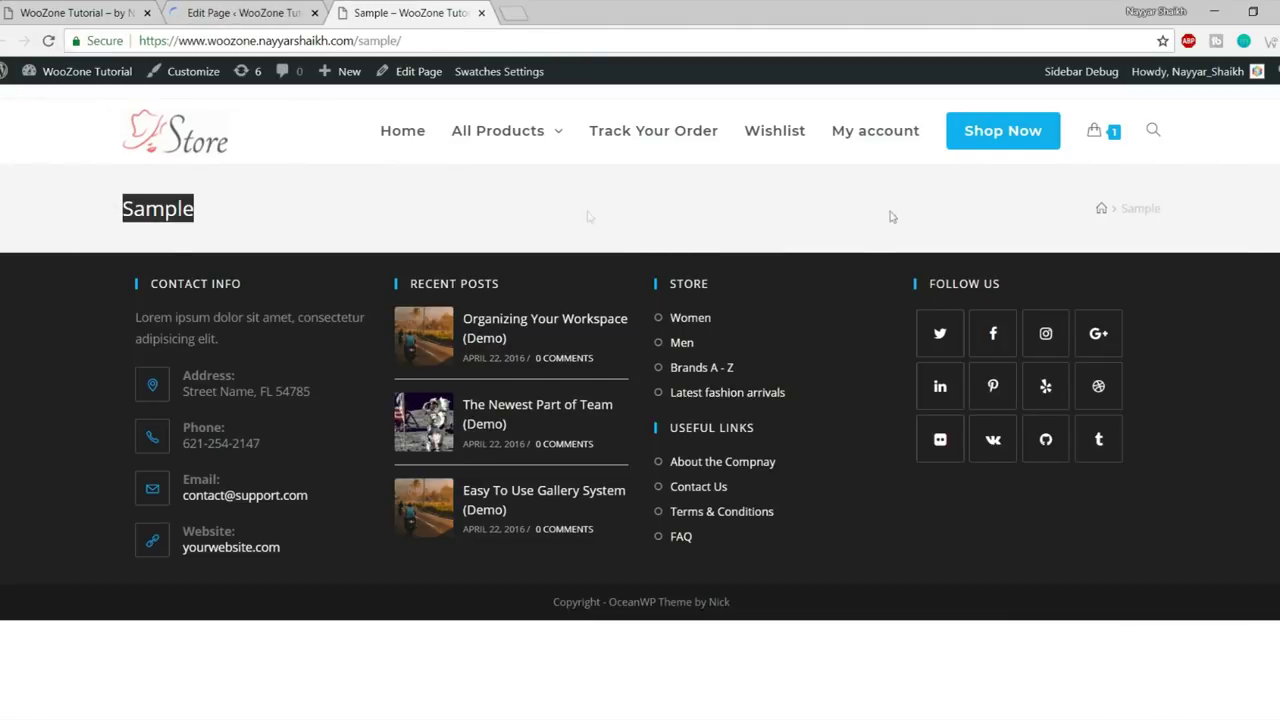
{"action": "left_click", "coordinate": [234, 223]}
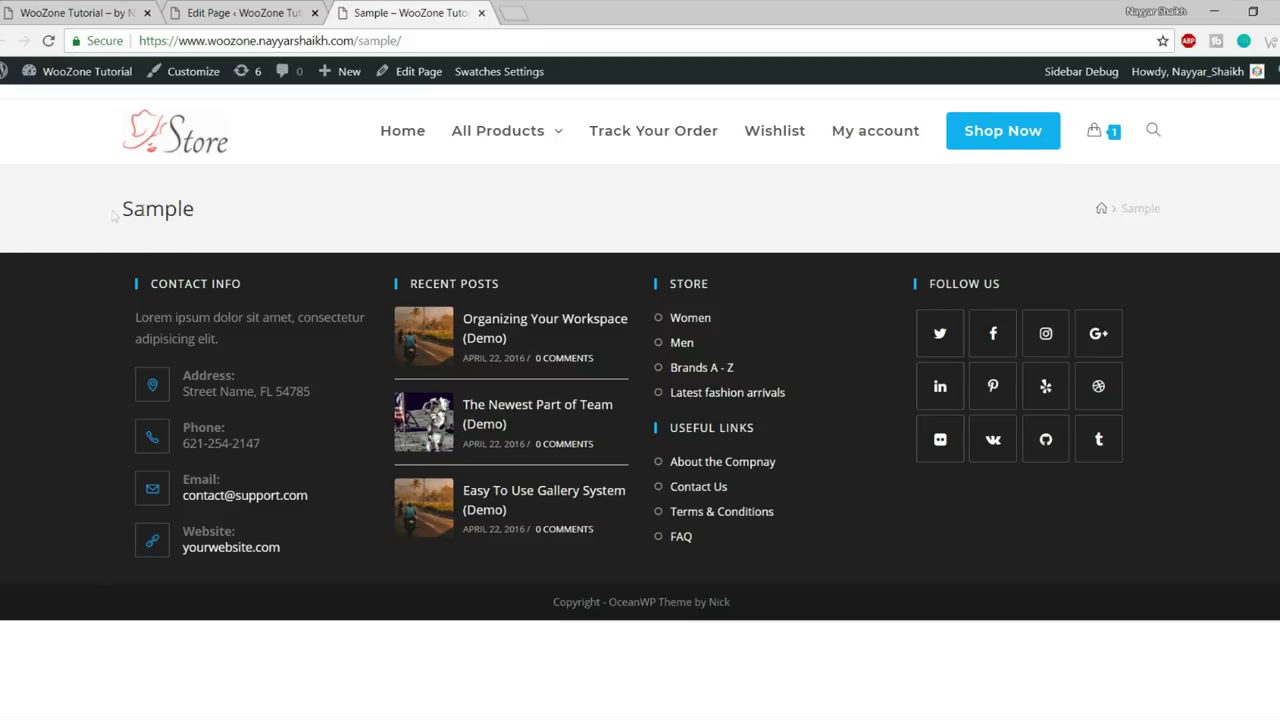
{"action": "left_click_drag", "start_coordinate": [113, 215], "coordinate": [373, 214]}
{"action": "left_click", "coordinate": [50, 42]}
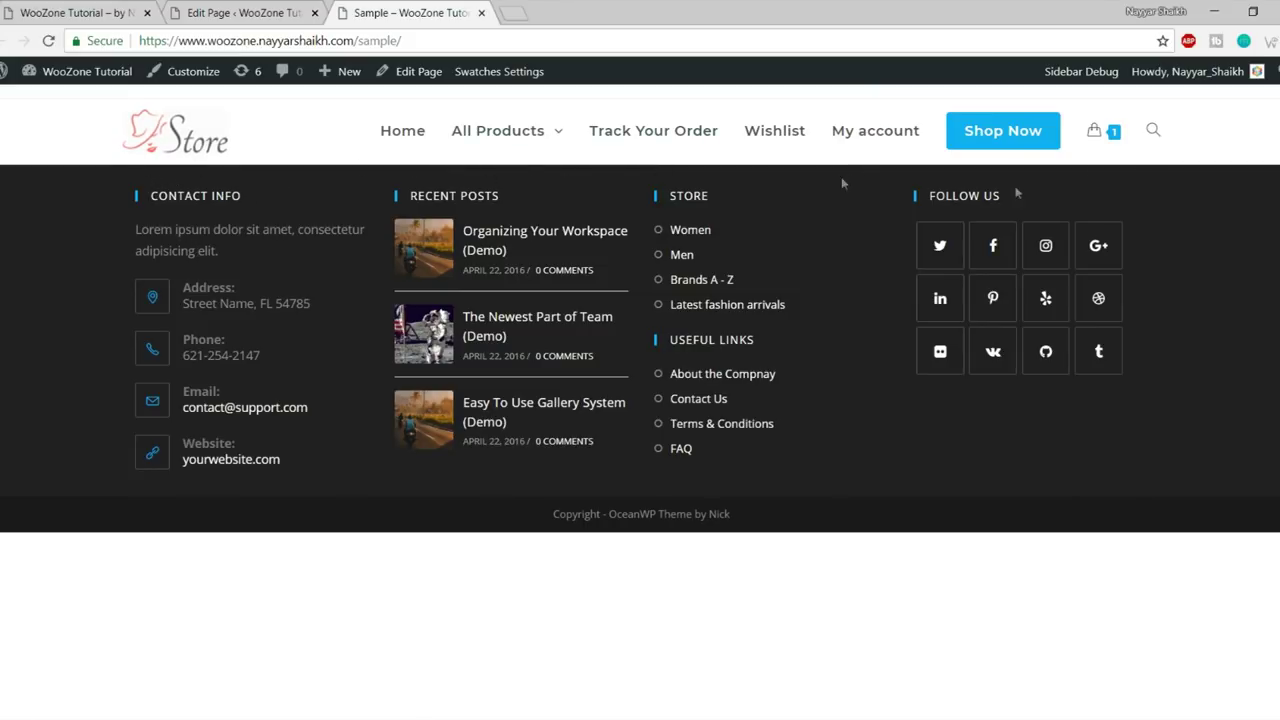
- Glance at the store homepage, then go back to the Sample page's OceanWP settings
{"action": "left_click", "coordinate": [226, 12]}
{"action": "scroll", "coordinate": [557, 337], "scroll_direction": "down", "scroll_amount": 10}
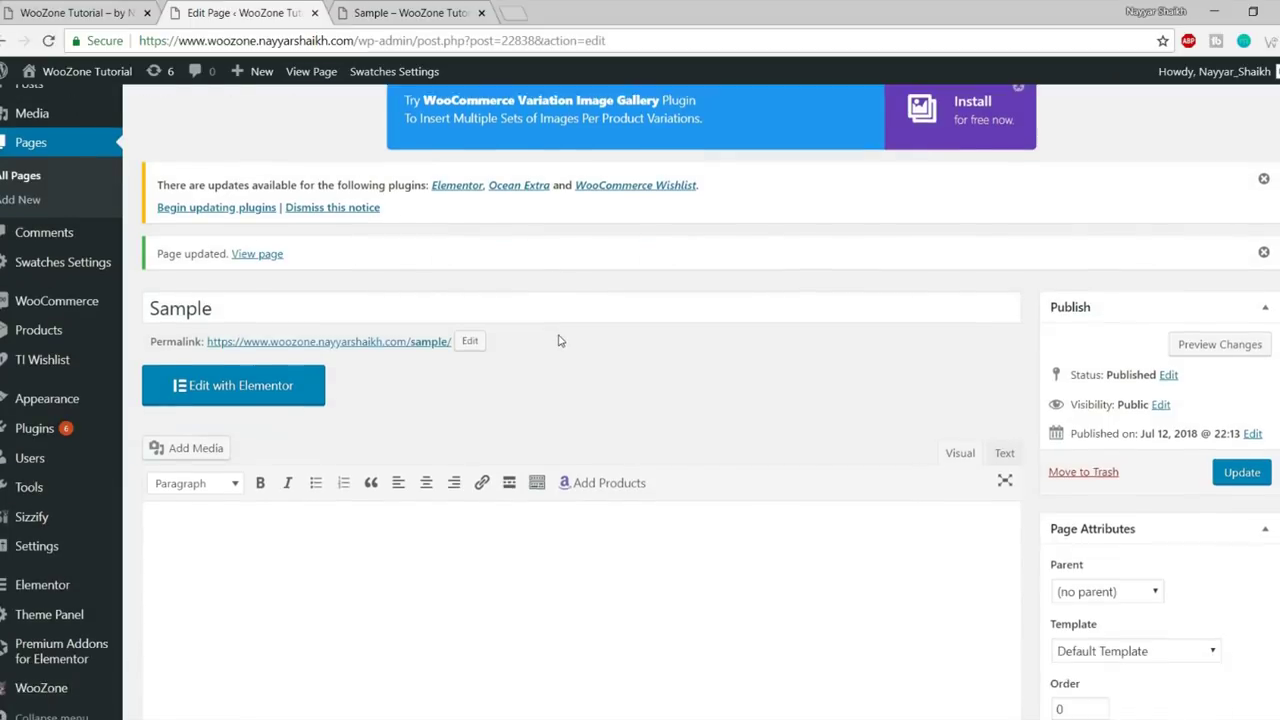
{"action": "scroll", "coordinate": [634, 412], "scroll_direction": "up", "scroll_amount": 5}
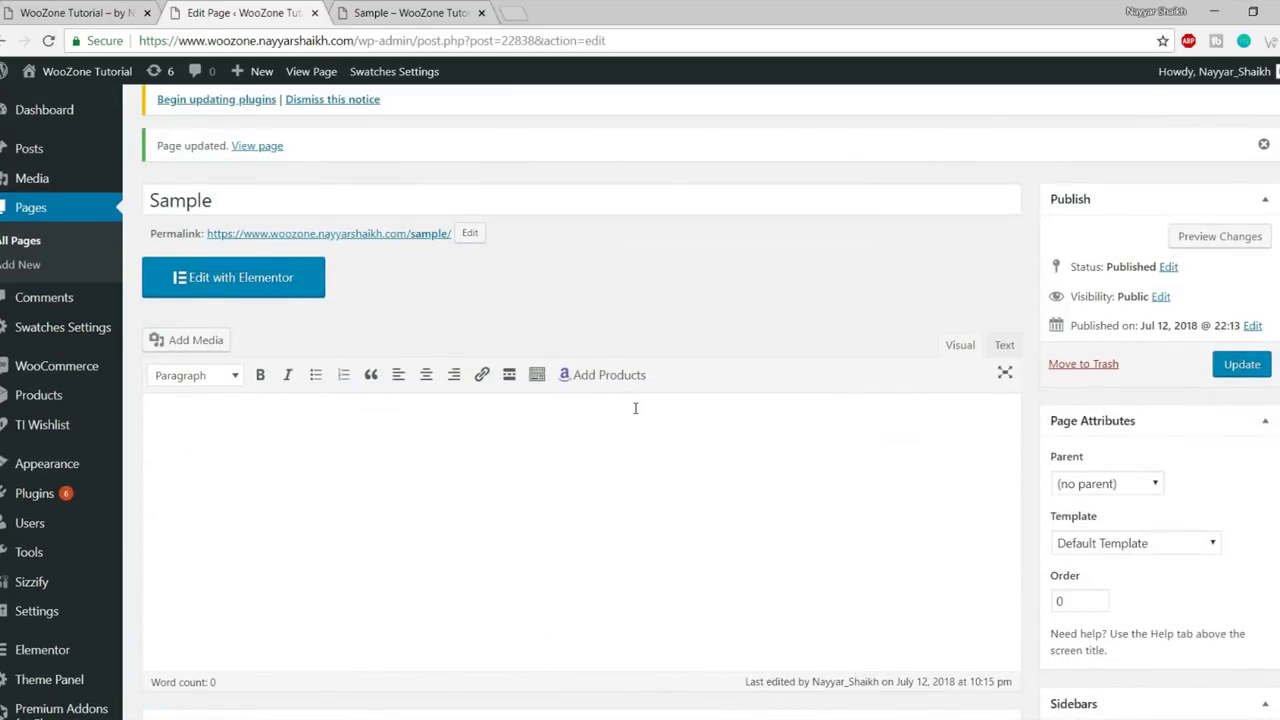
{"action": "left_click", "coordinate": [59, 14]}
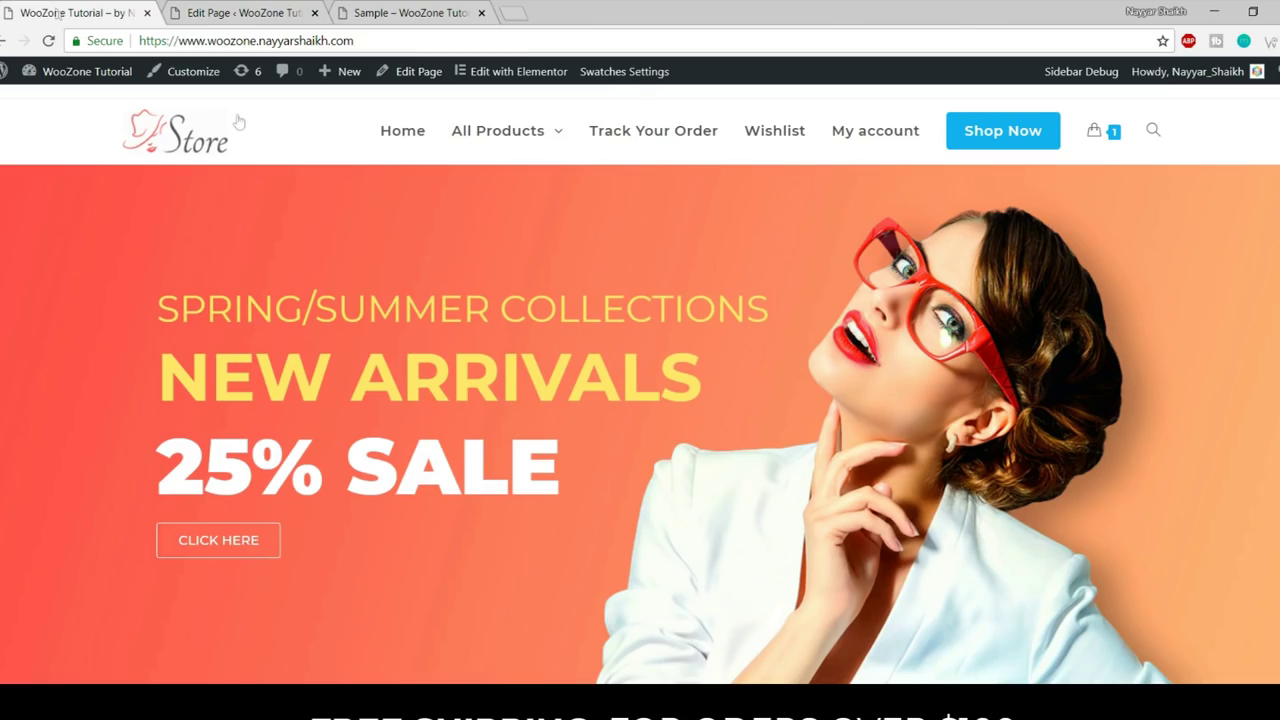
{"action": "scroll", "coordinate": [562, 343], "scroll_direction": "down", "scroll_amount": 20}
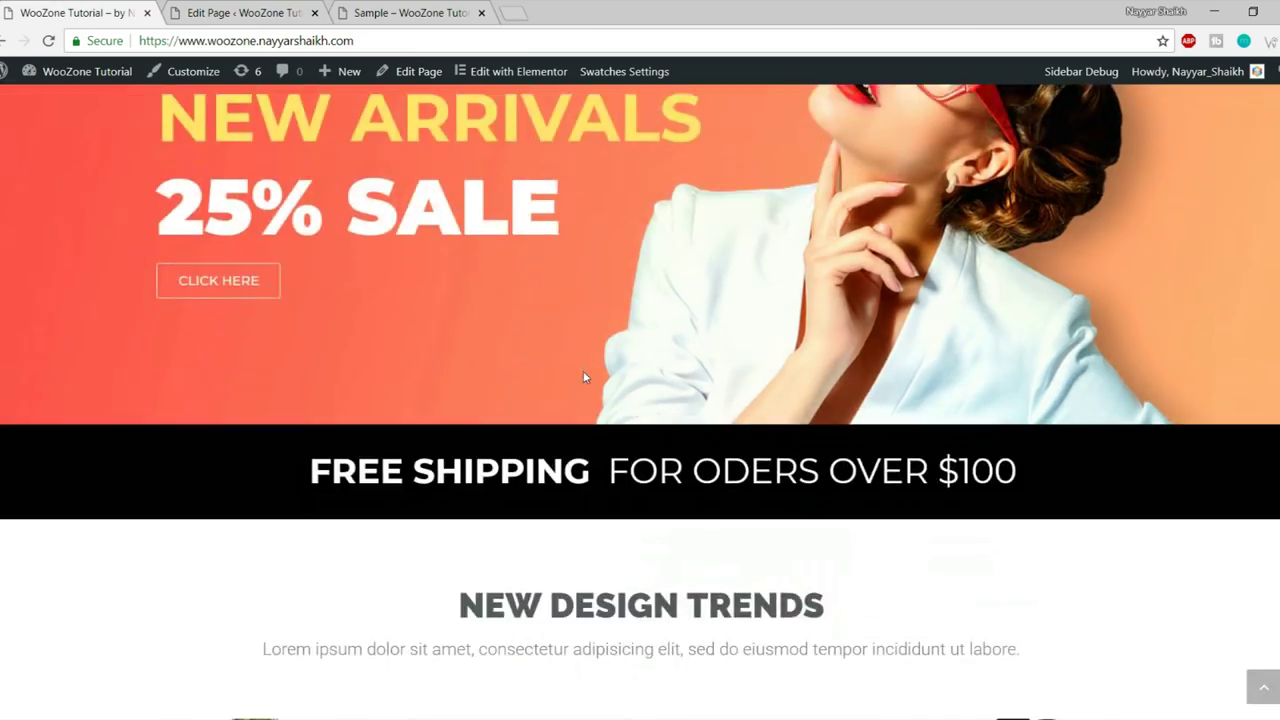
{"action": "scroll", "coordinate": [597, 496], "scroll_direction": "up", "scroll_amount": 20}
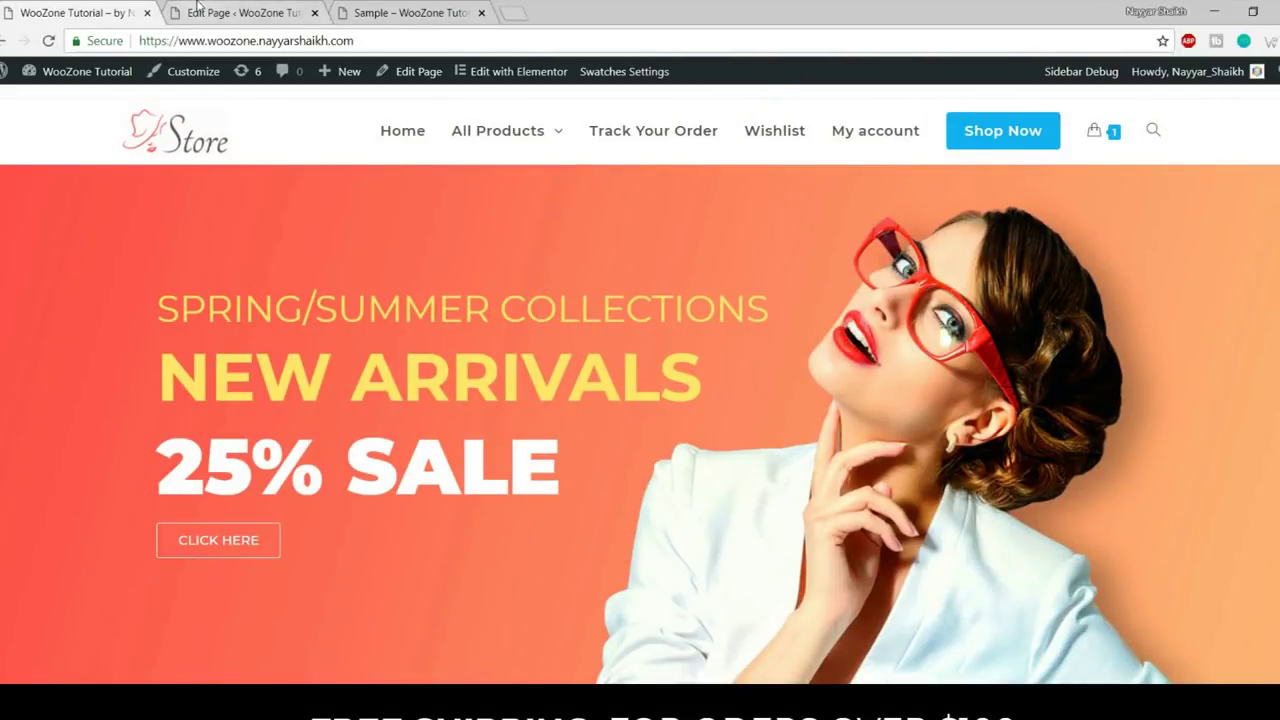
{"action": "key", "text": "ctrl+Tab"}
{"action": "scroll", "coordinate": [820, 379], "scroll_direction": "down", "scroll_amount": 4}
{"action": "scroll", "coordinate": [820, 379], "scroll_direction": "down", "scroll_amount": 3}
{"action": "scroll", "coordinate": [786, 391], "scroll_direction": "up", "scroll_amount": 2}
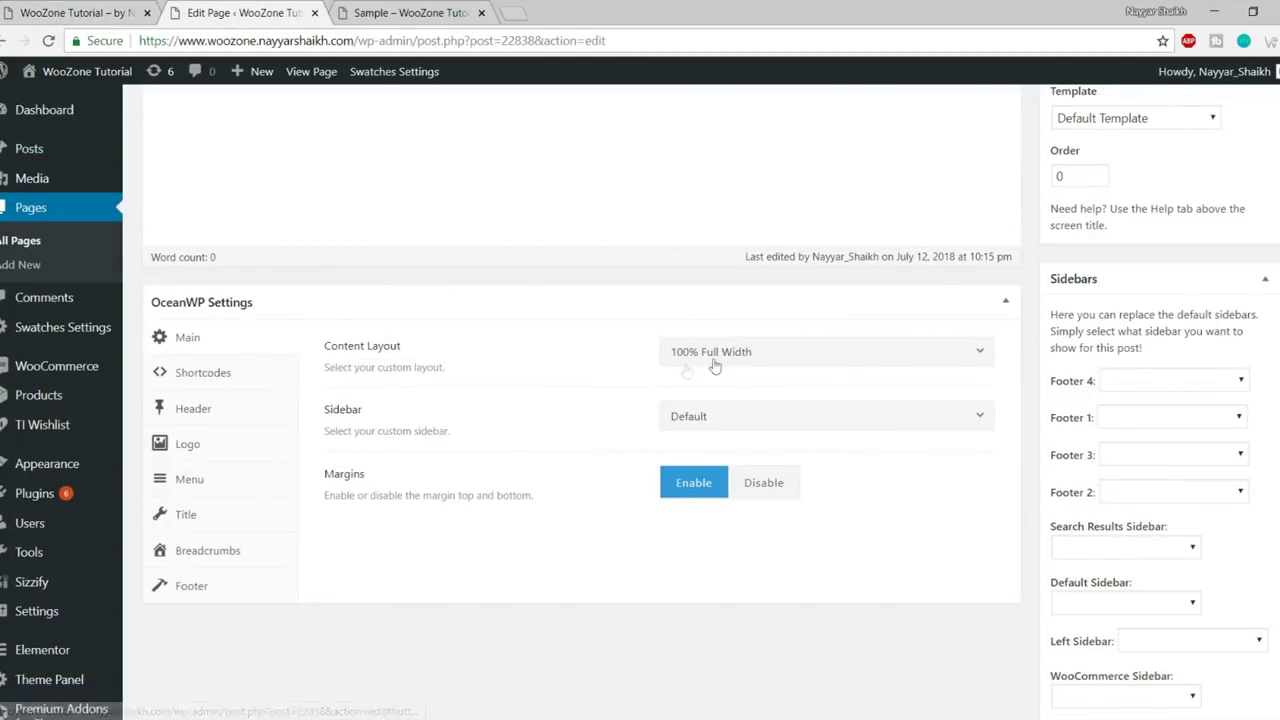
{"action": "left_click", "coordinate": [785, 360]}
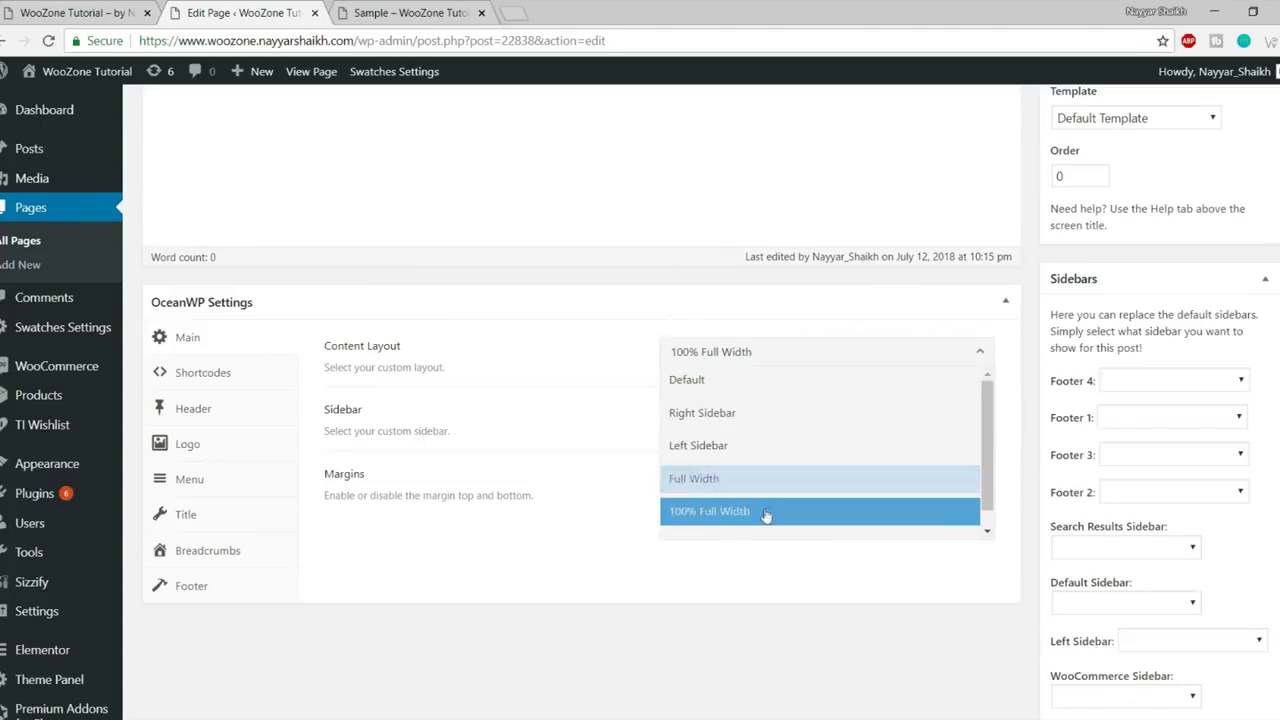
{"action": "left_click", "coordinate": [757, 522]}
{"action": "left_click", "coordinate": [789, 354]}
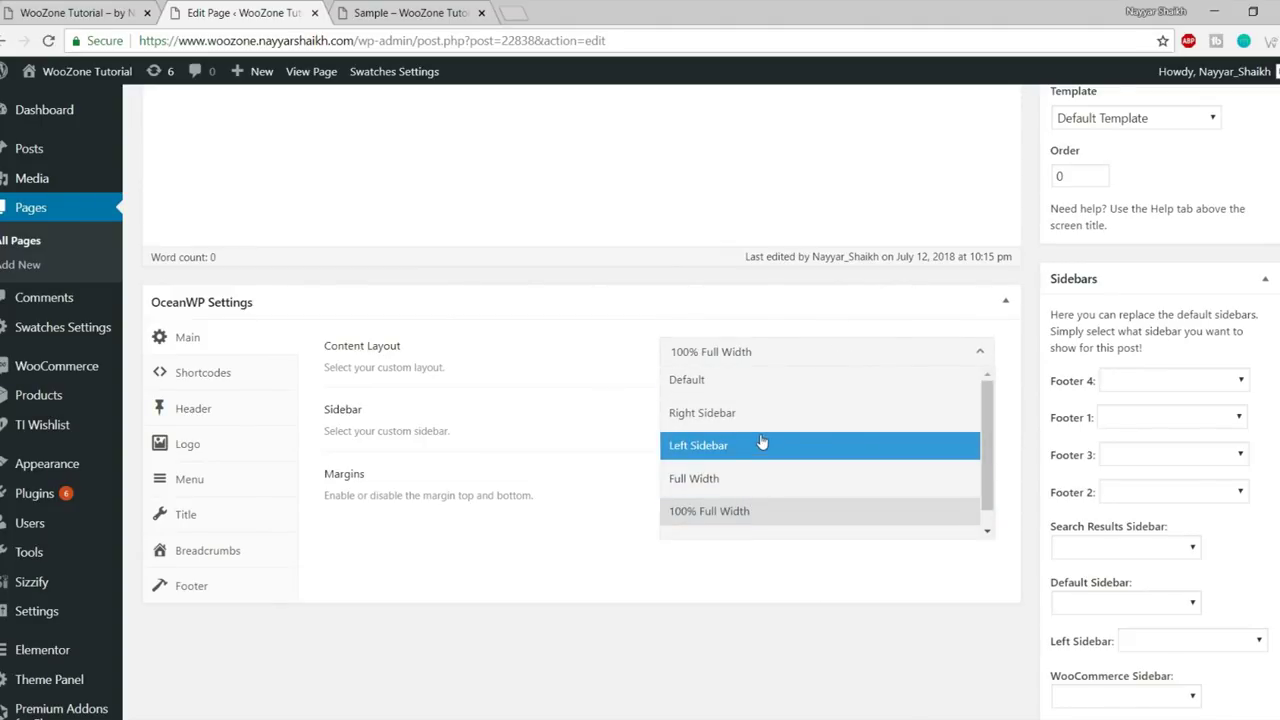
{"action": "left_click", "coordinate": [580, 396]}
{"action": "left_click", "coordinate": [782, 420]}
{"action": "scroll", "coordinate": [760, 557], "scroll_direction": "down", "scroll_amount": 3}
{"action": "scroll", "coordinate": [760, 557], "scroll_direction": "up", "scroll_amount": 3}
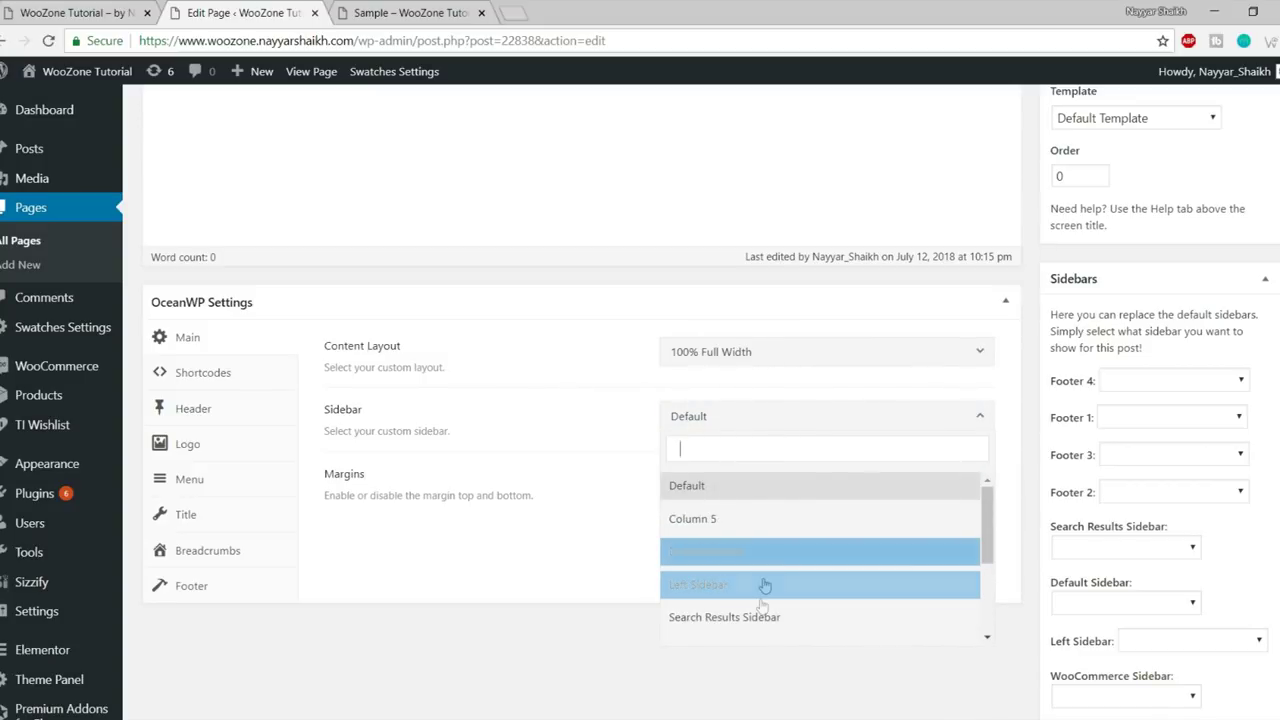
{"action": "left_click", "coordinate": [614, 446]}
{"action": "scroll", "coordinate": [605, 420], "scroll_direction": "up", "scroll_amount": 2}
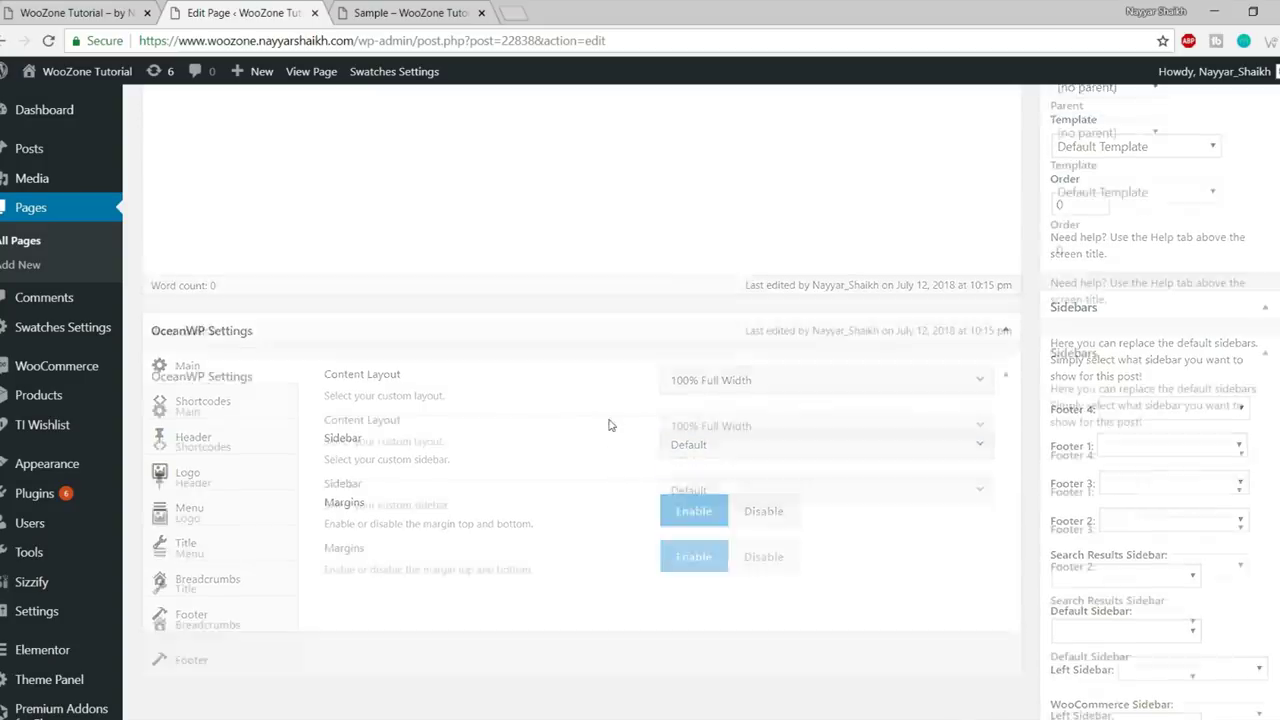
{"action": "scroll", "coordinate": [608, 423], "scroll_direction": "down", "scroll_amount": 2}
- Open Appearance > Widgets in a new tab and inspect the Footer 1 widget area
{"action": "mouse_move", "coordinate": [45, 388]}
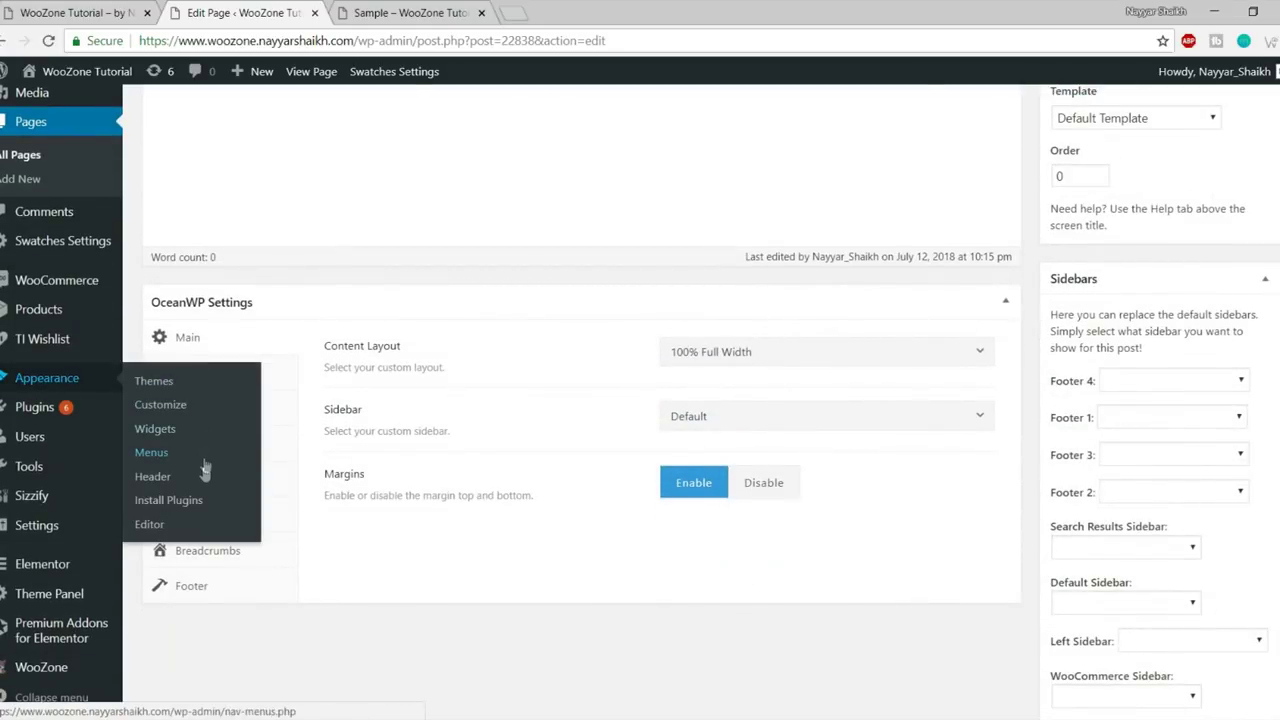
{"action": "right_click", "coordinate": [169, 439]}
{"action": "left_click", "coordinate": [210, 443]}
{"action": "scroll", "coordinate": [537, 446], "scroll_direction": "up", "scroll_amount": 1}
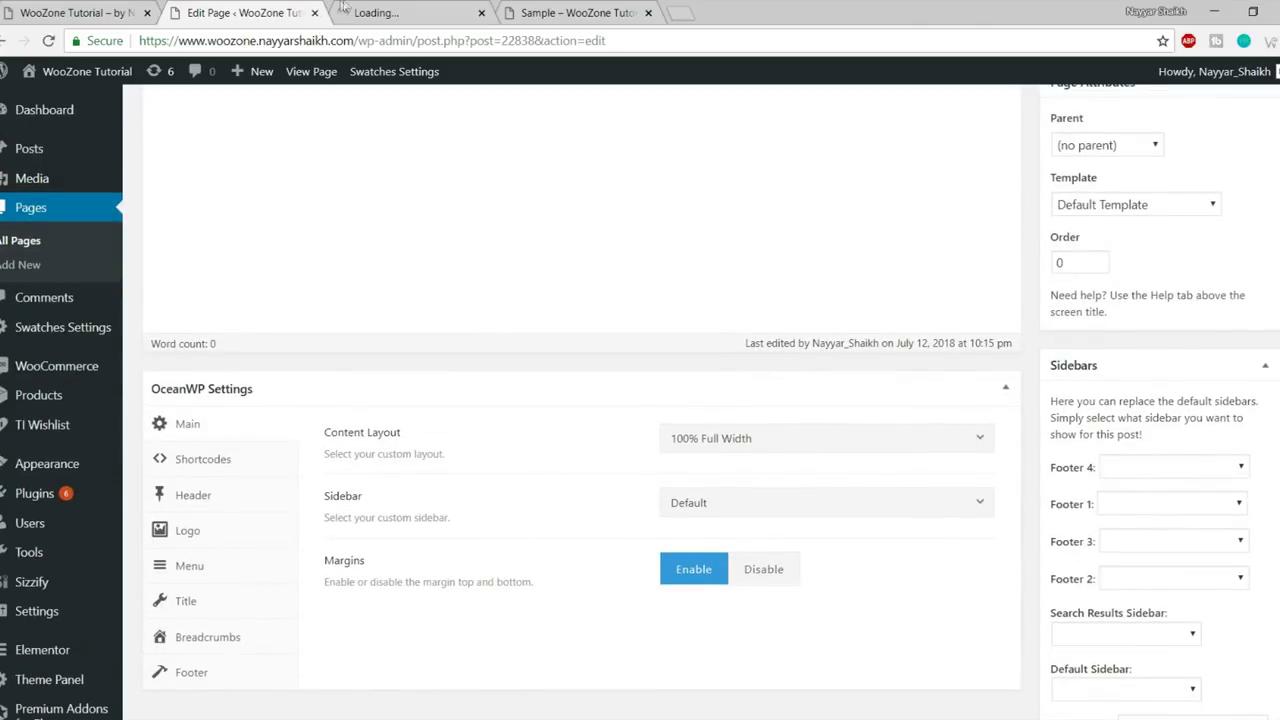
{"action": "key", "text": "ctrl+Tab"}
{"action": "scroll", "coordinate": [787, 476], "scroll_direction": "down", "scroll_amount": 2}
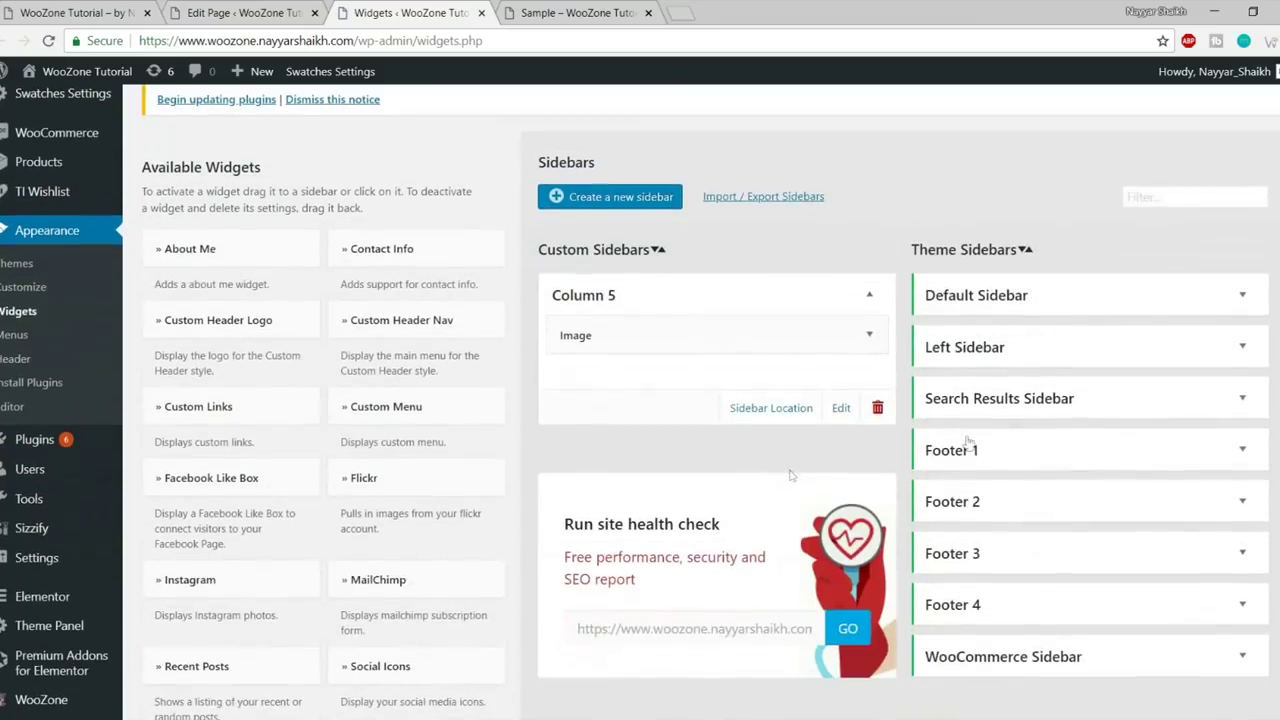
{"action": "scroll", "coordinate": [1087, 292], "scroll_direction": "down", "scroll_amount": 3}
{"action": "left_click", "coordinate": [1023, 290]}
{"action": "left_click", "coordinate": [1031, 287]}
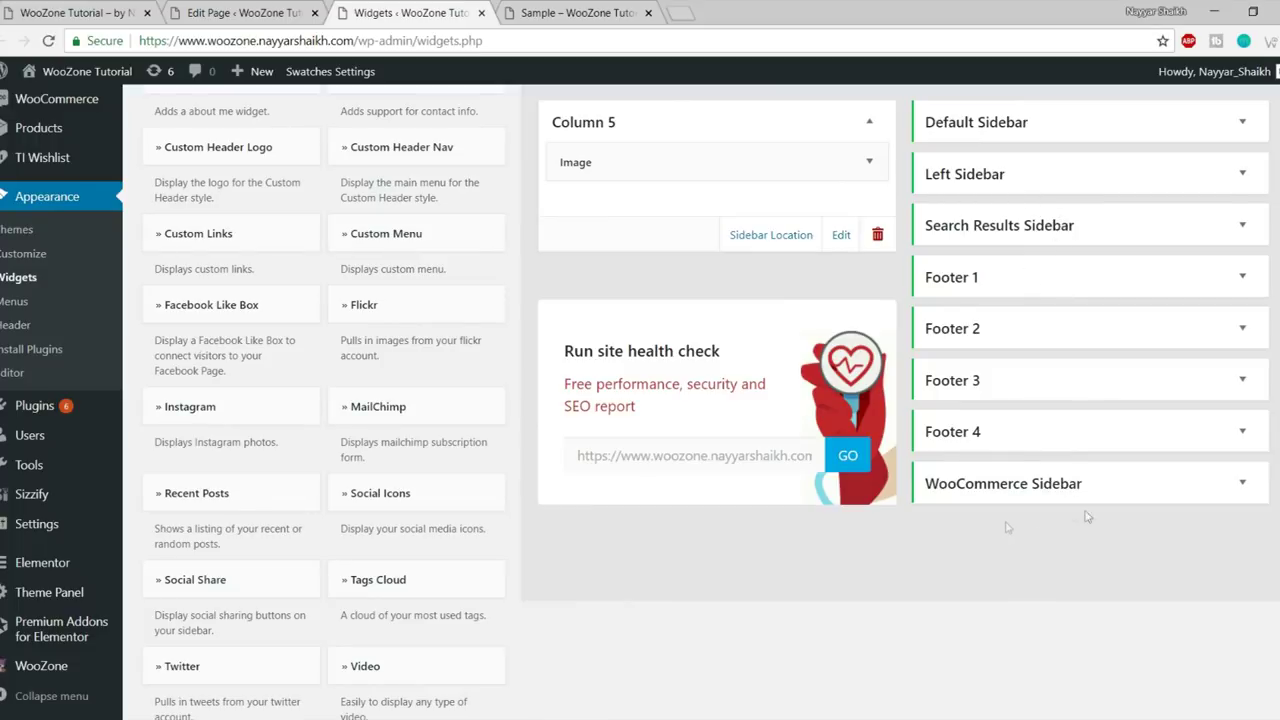
{"action": "scroll", "coordinate": [1039, 495], "scroll_direction": "up", "scroll_amount": 1}
- Choose WooCommerce Sidebar in the Sample page's OceanWP Sidebar dropdown
{"action": "left_click", "coordinate": [280, 8]}
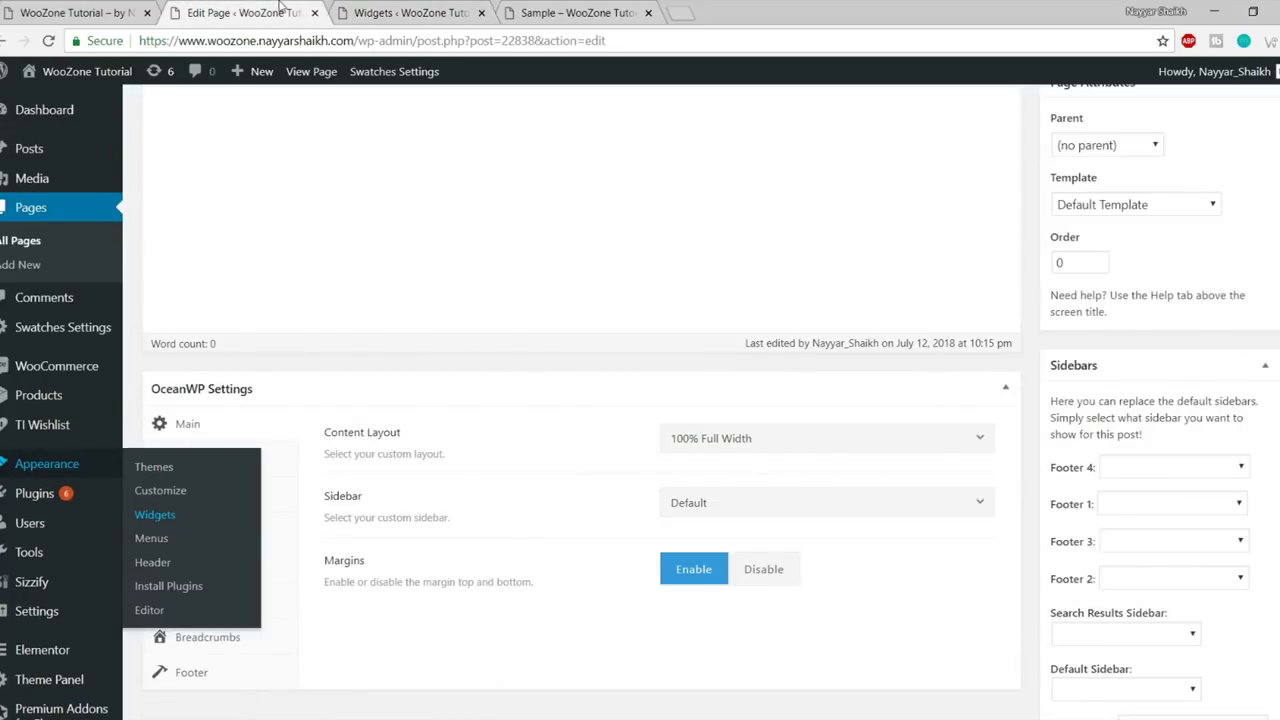
{"action": "scroll", "coordinate": [800, 460], "scroll_direction": "down", "scroll_amount": 1}
{"action": "left_click", "coordinate": [750, 418]}
{"action": "scroll", "coordinate": [757, 571], "scroll_direction": "down", "scroll_amount": 3}
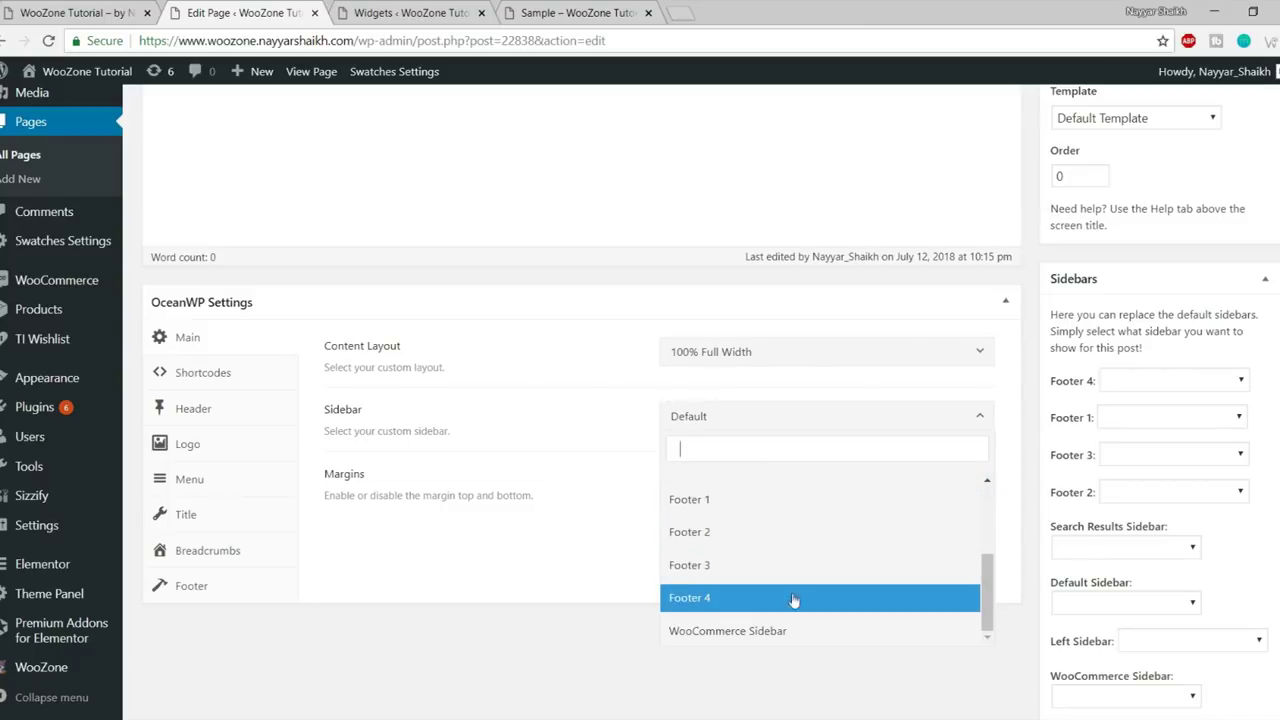
{"action": "left_click", "coordinate": [800, 633]}
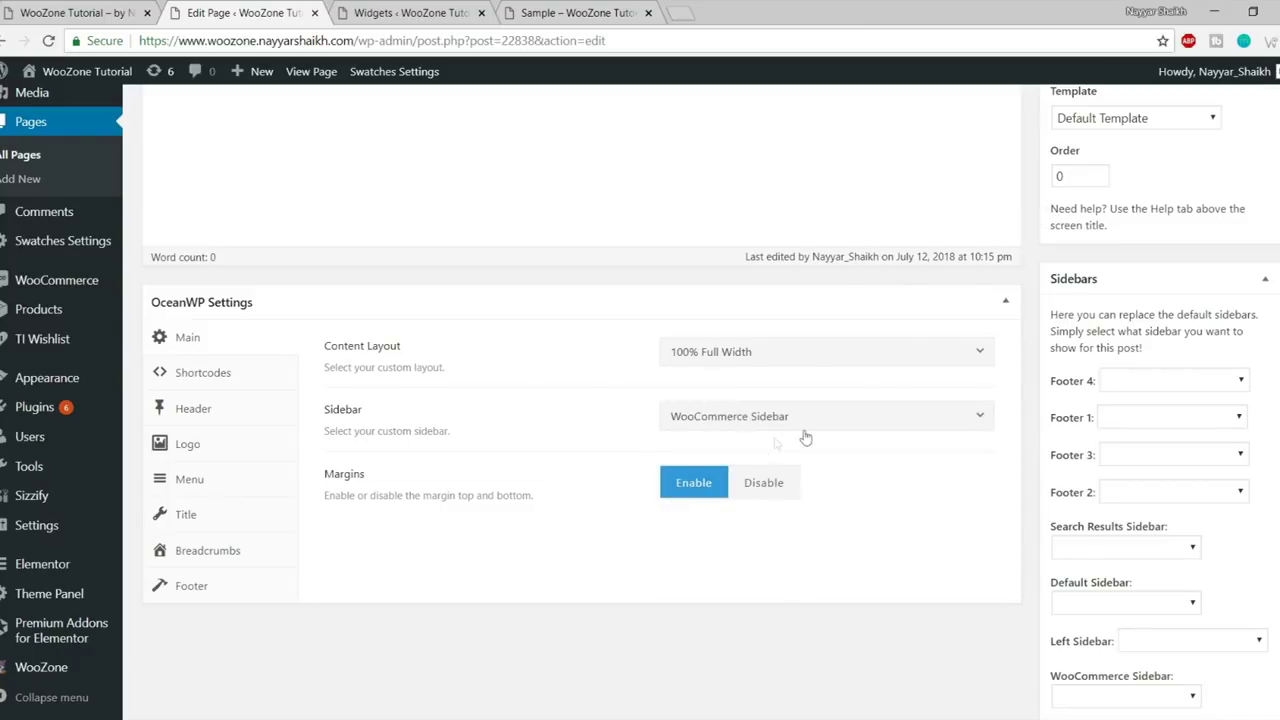
- Check the WooCommerce Sidebar widgets on the Widgets page, then return to the editor
{"action": "left_click", "coordinate": [439, 10]}
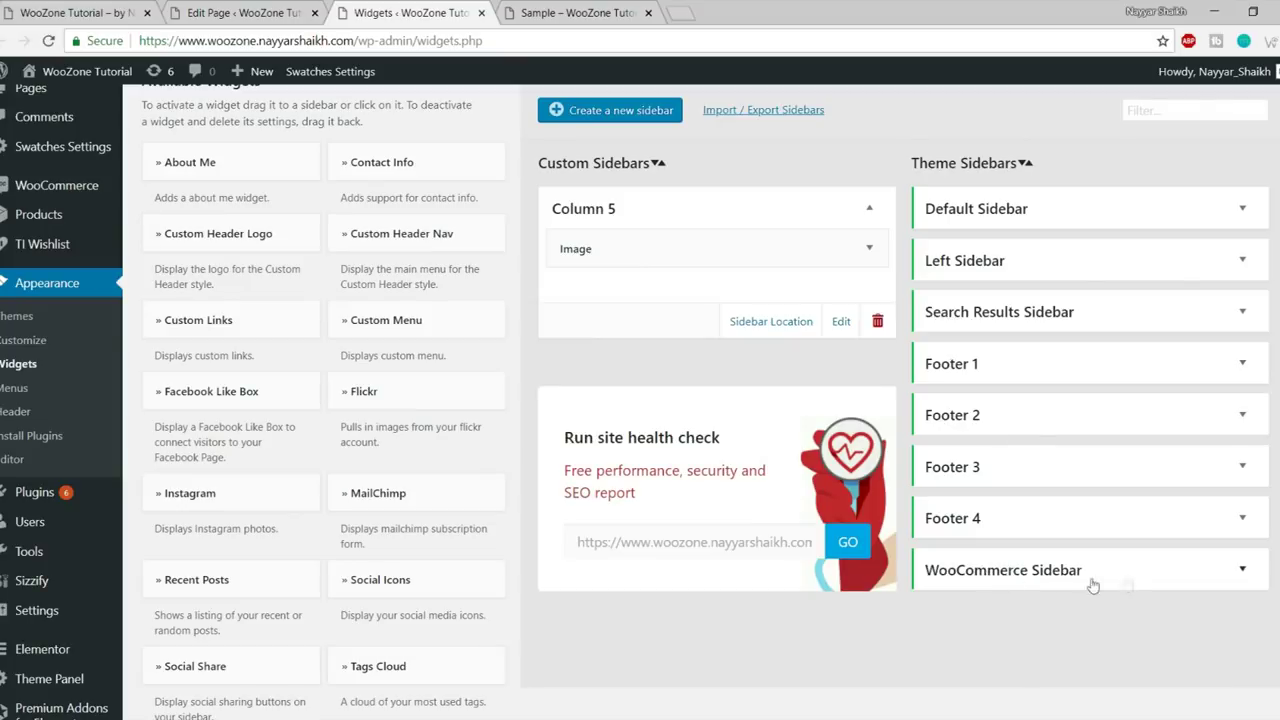
{"action": "scroll", "coordinate": [1010, 594], "scroll_direction": "down", "scroll_amount": 3}
{"action": "left_click", "coordinate": [1017, 400]}
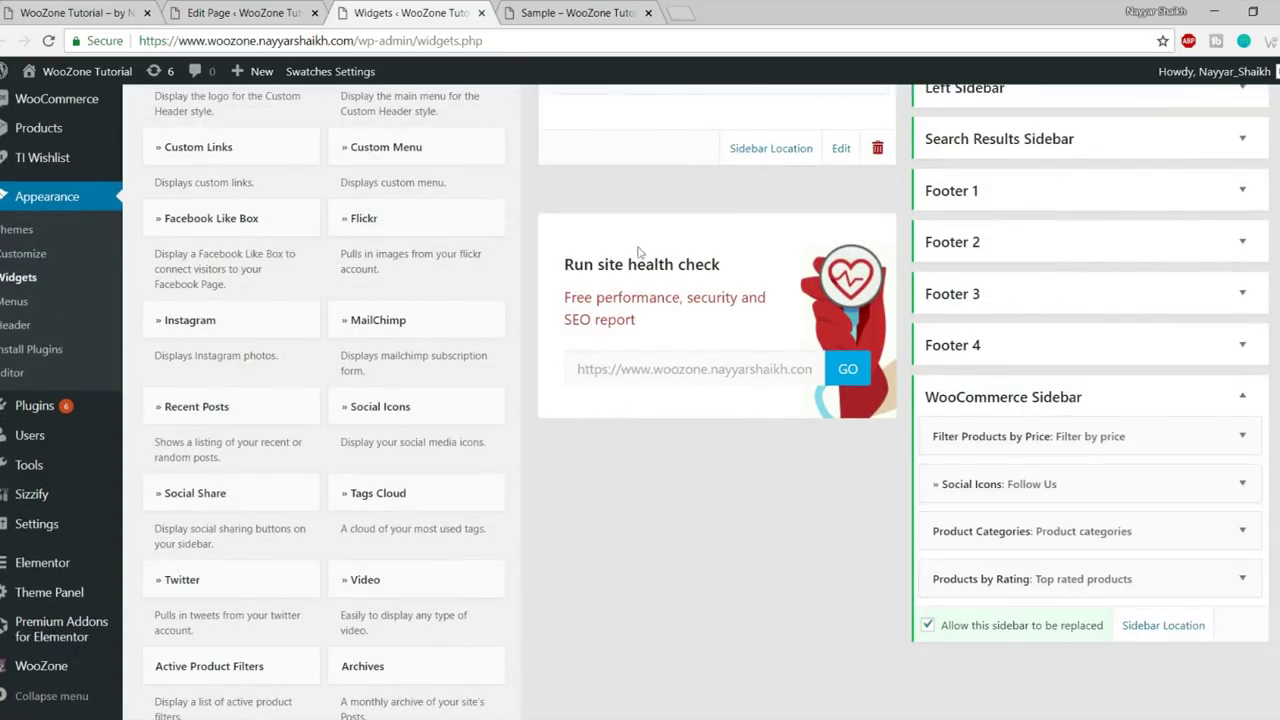
{"action": "left_click", "coordinate": [257, 10]}
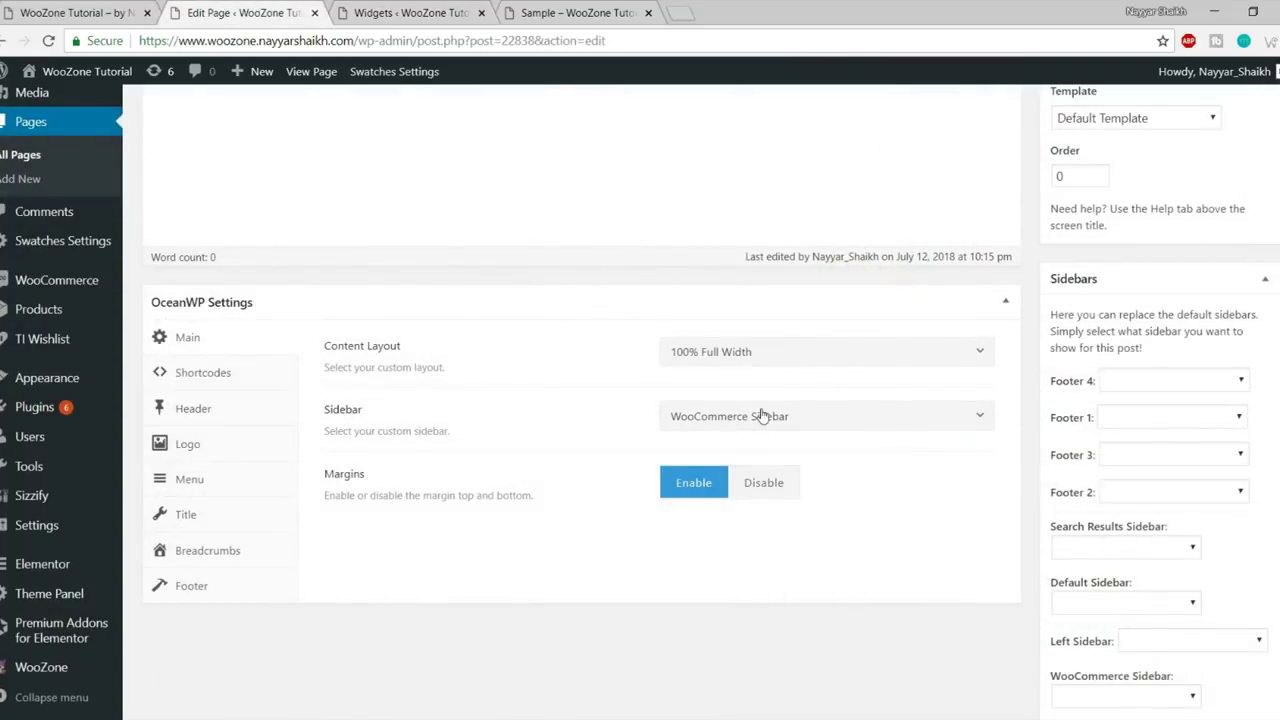
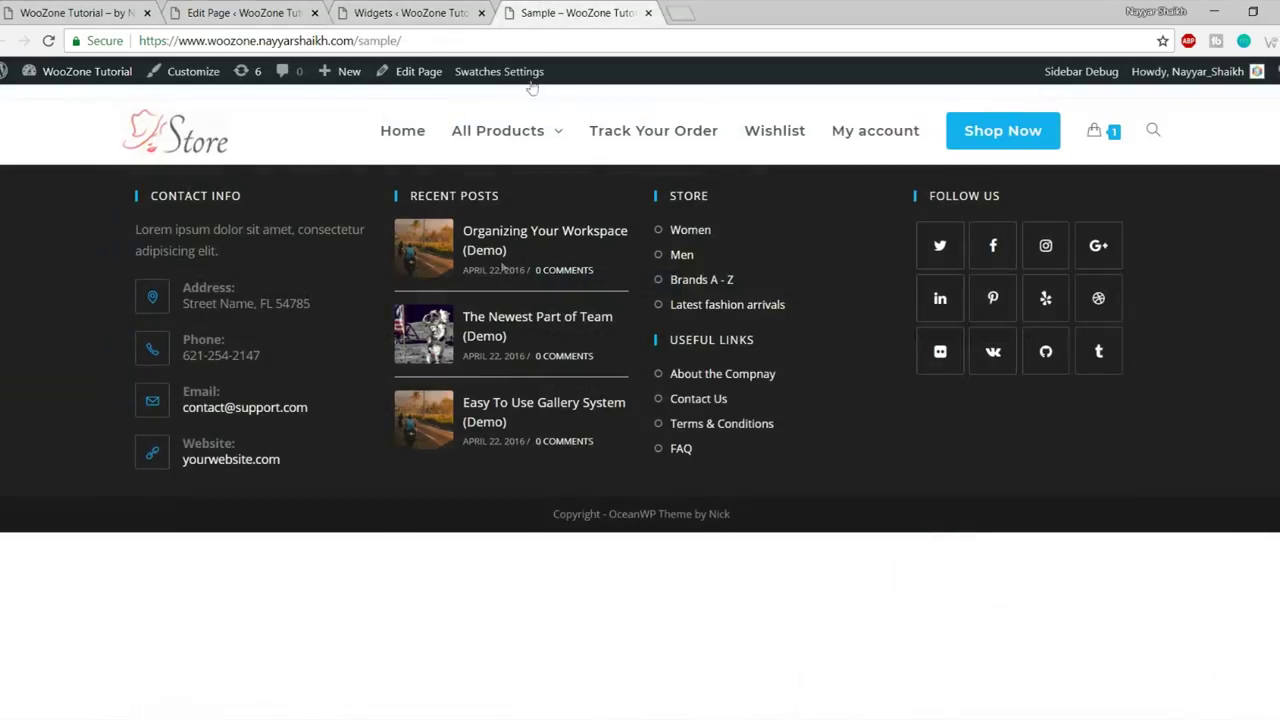
- Show the page's OceanWP Shortcodes settings and read the Shortcode Before Top Bar field
{"action": "left_click", "coordinate": [274, 10]}
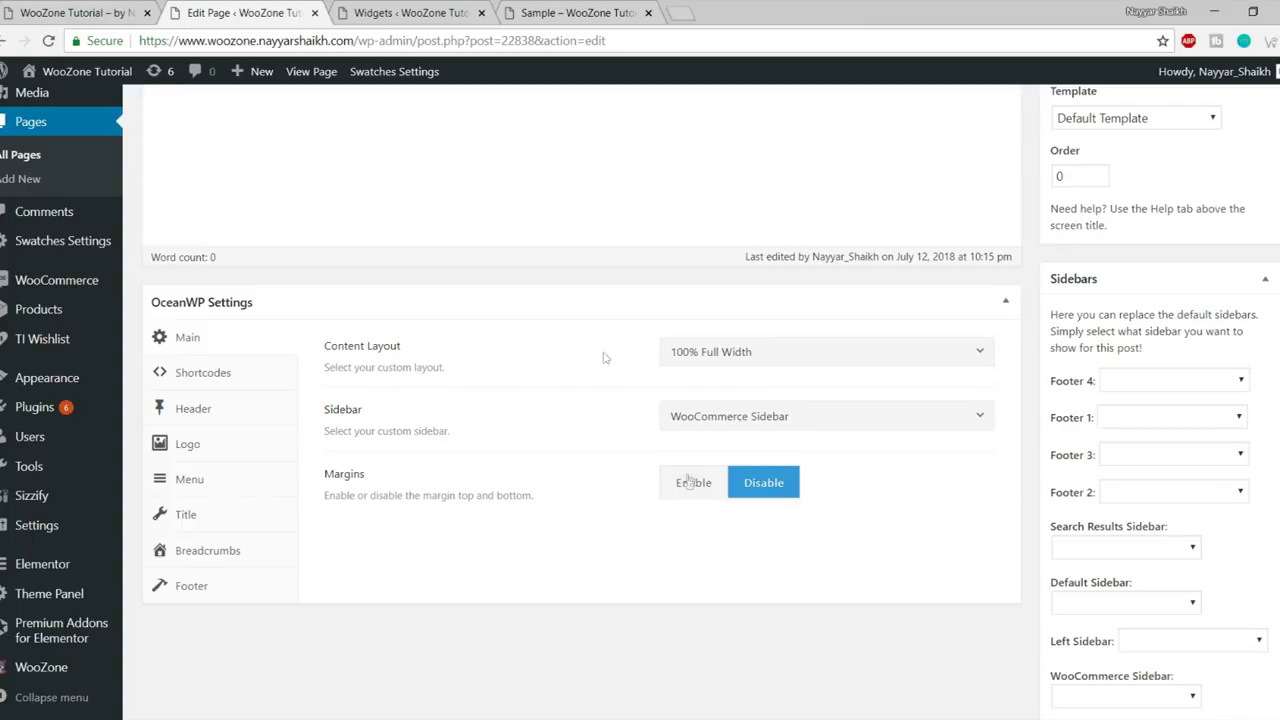
{"action": "left_click", "coordinate": [575, 12]}
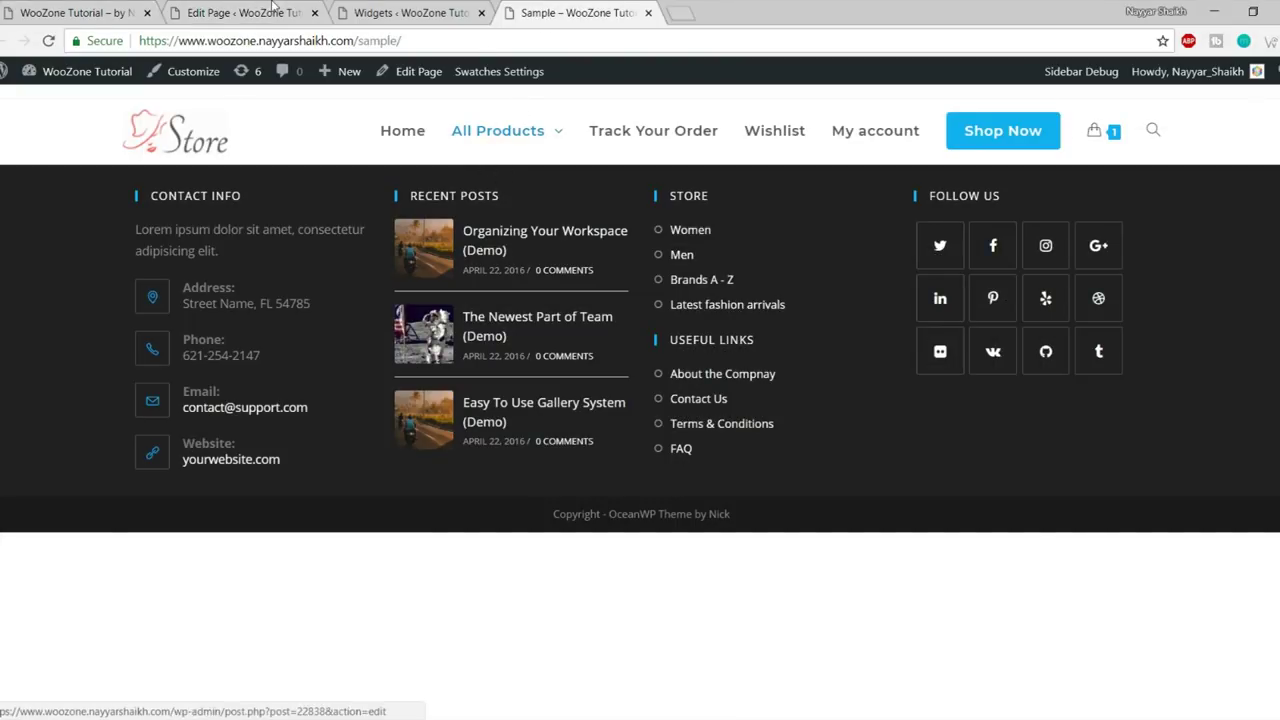
{"action": "left_click", "coordinate": [240, 12]}
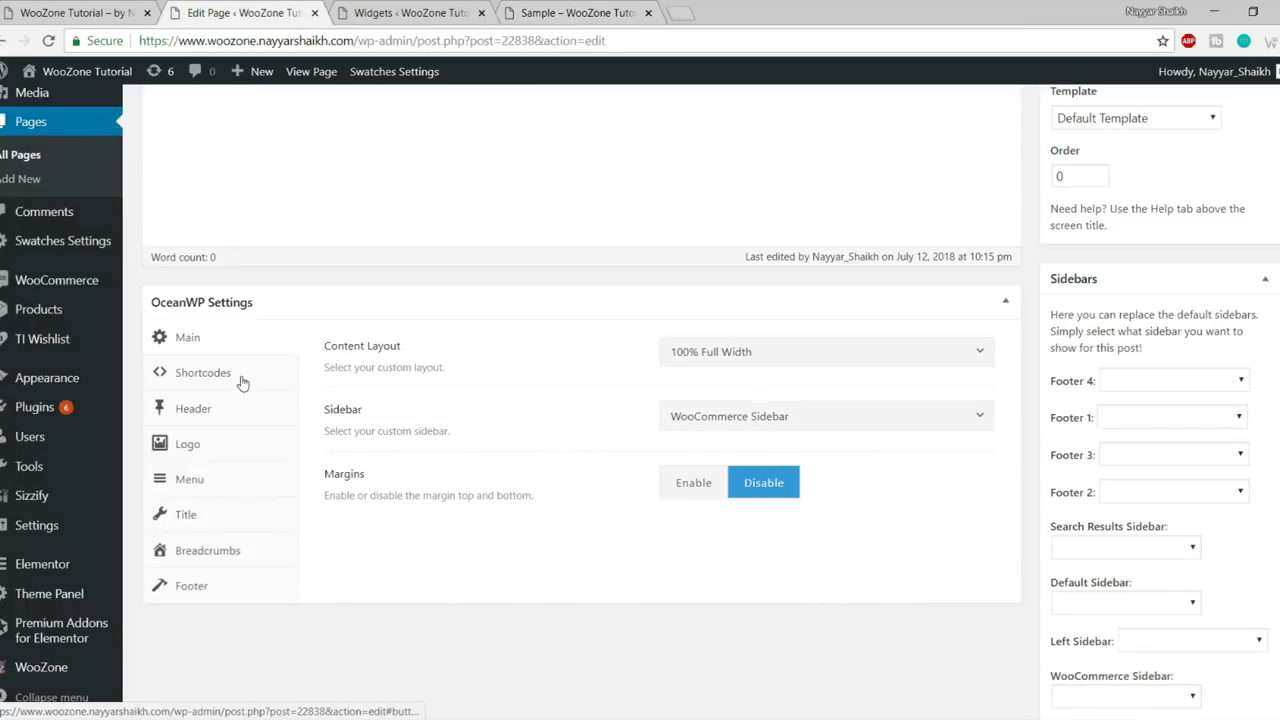
{"action": "left_click", "coordinate": [242, 378]}
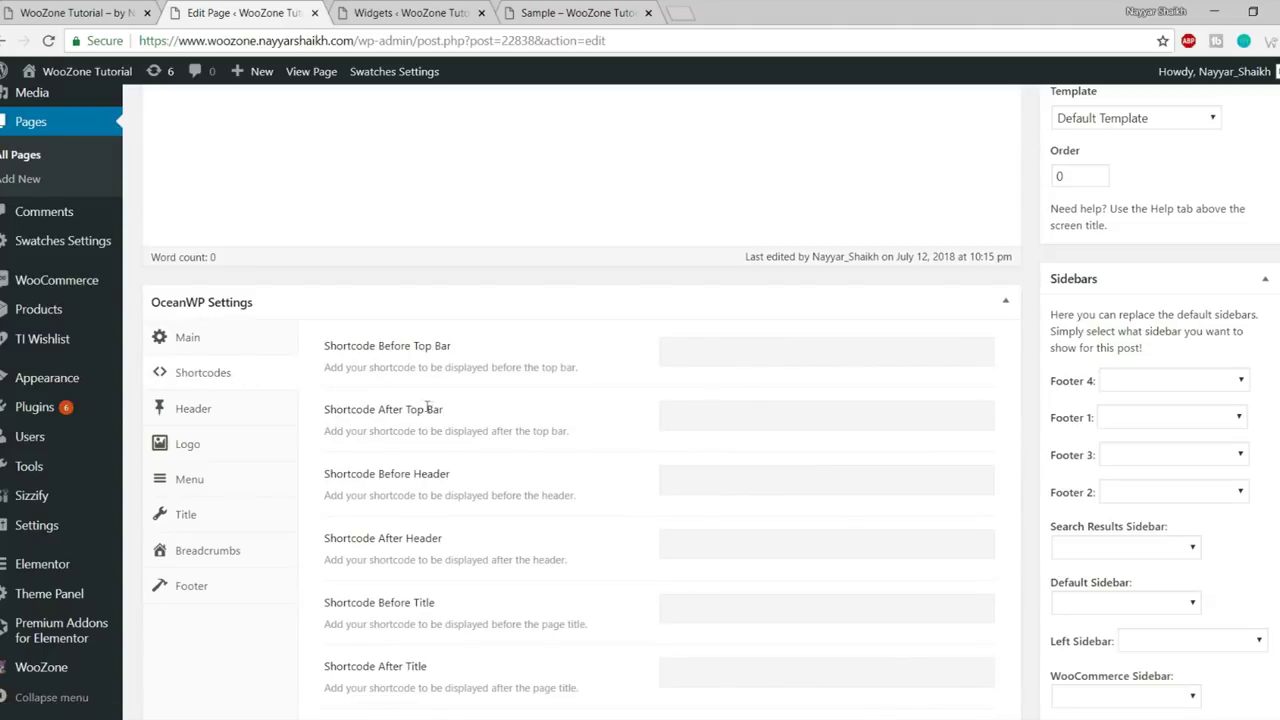
{"action": "scroll", "coordinate": [429, 471], "scroll_direction": "down", "scroll_amount": 3}
{"action": "scroll", "coordinate": [429, 471], "scroll_direction": "up", "scroll_amount": 6}
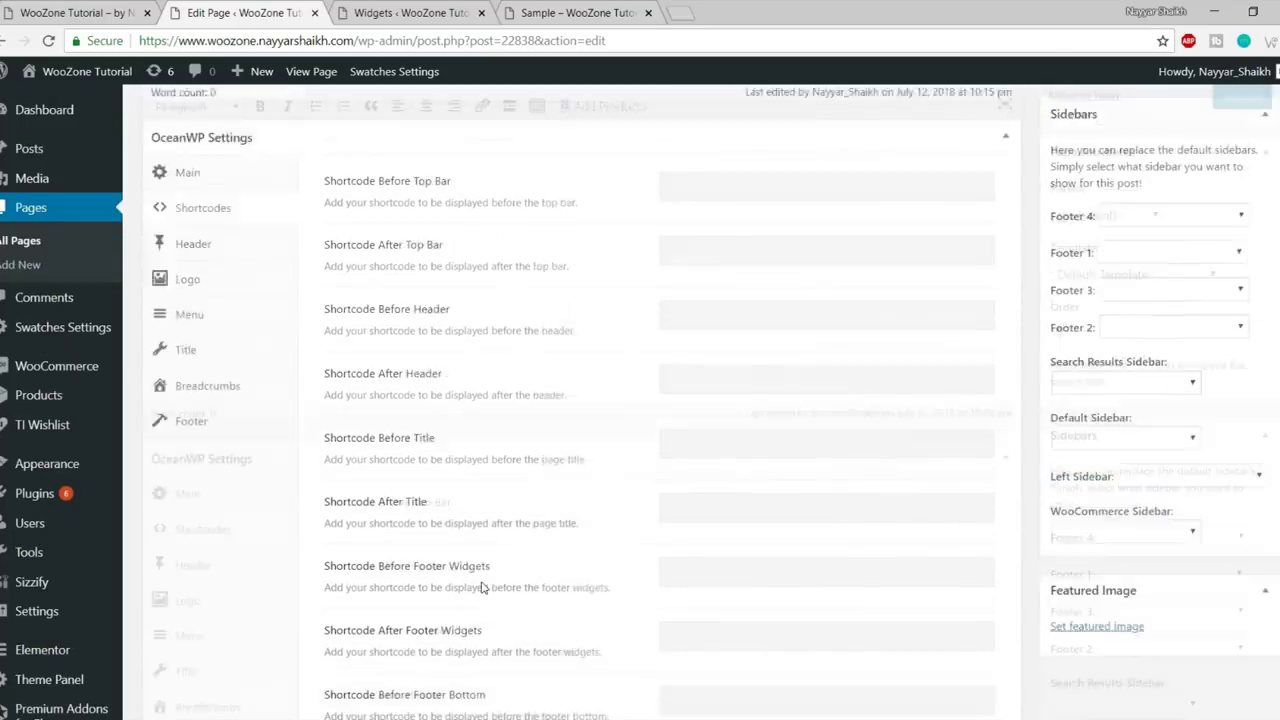
{"action": "scroll", "coordinate": [456, 474], "scroll_direction": "down", "scroll_amount": 4}
{"action": "left_click_drag", "start_coordinate": [326, 282], "coordinate": [488, 285]}
{"action": "left_click", "coordinate": [490, 285]}
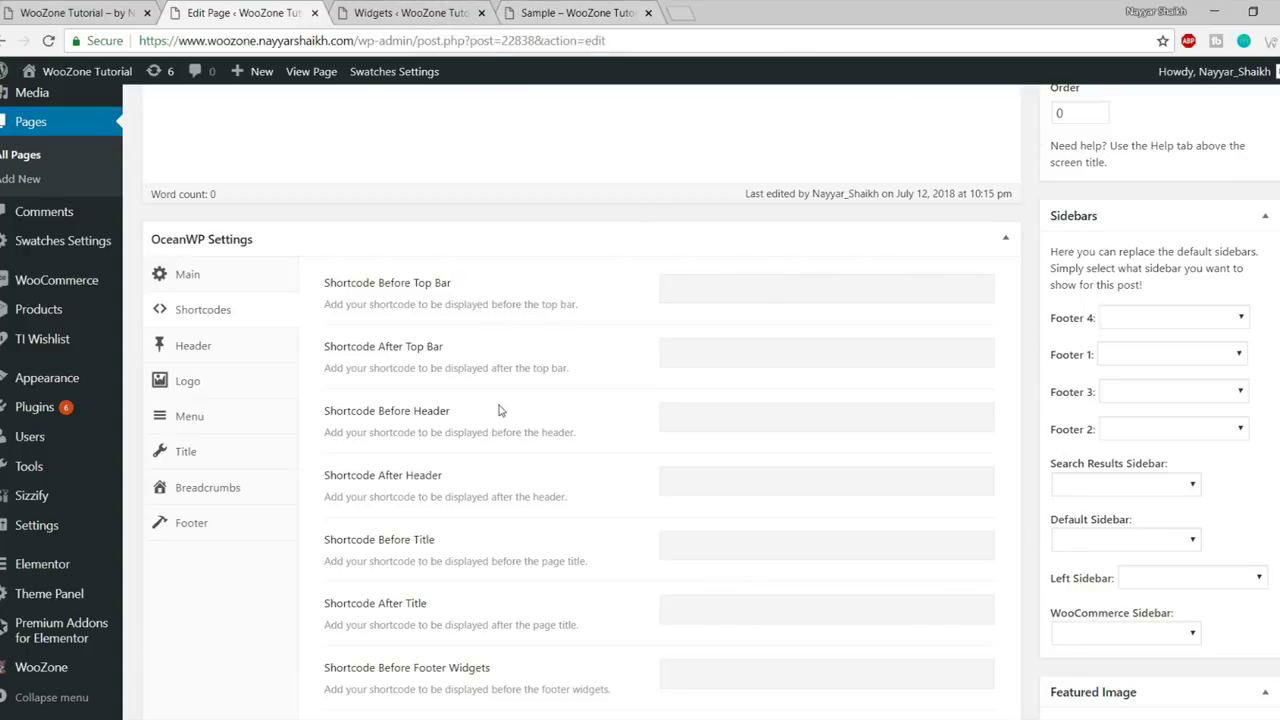
- Review the Before Top Bar, After Top Bar and Before Header shortcode fields, reaching the Header options
{"action": "scroll", "coordinate": [510, 430], "scroll_direction": "down", "scroll_amount": 3}
{"action": "scroll", "coordinate": [540, 455], "scroll_direction": "up", "scroll_amount": 5}
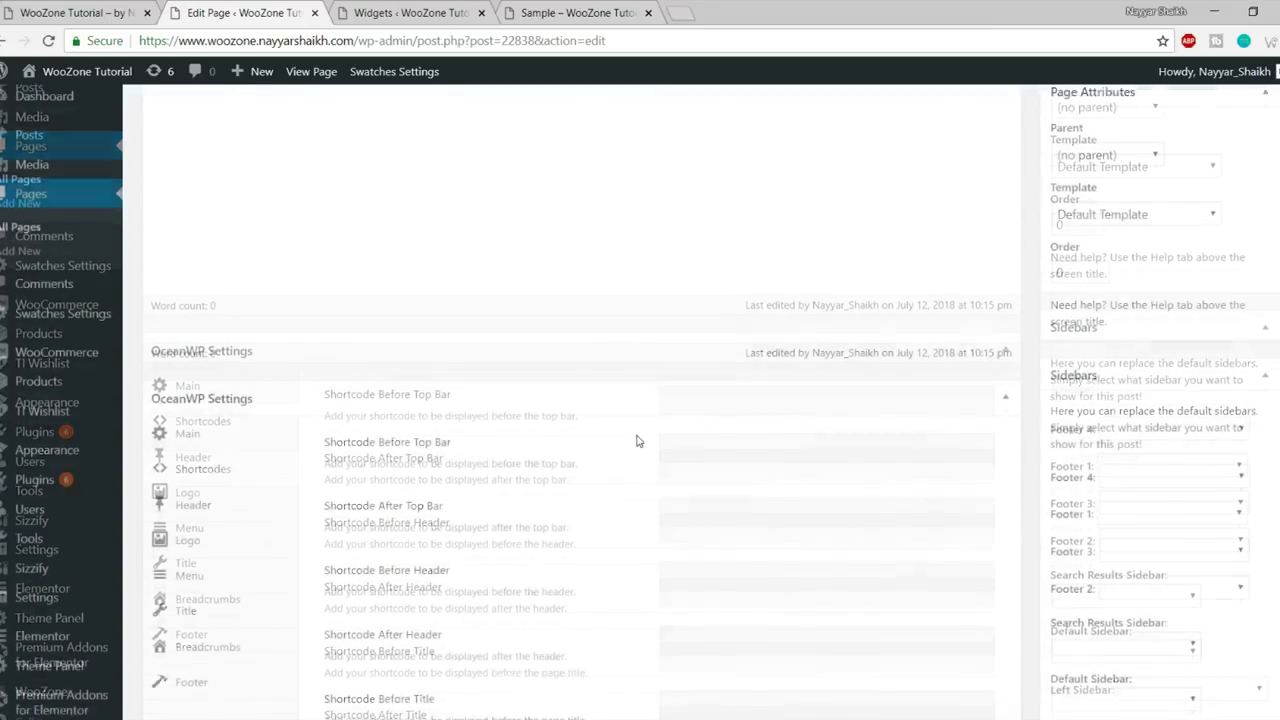
{"action": "scroll", "coordinate": [637, 441], "scroll_direction": "down", "scroll_amount": 2}
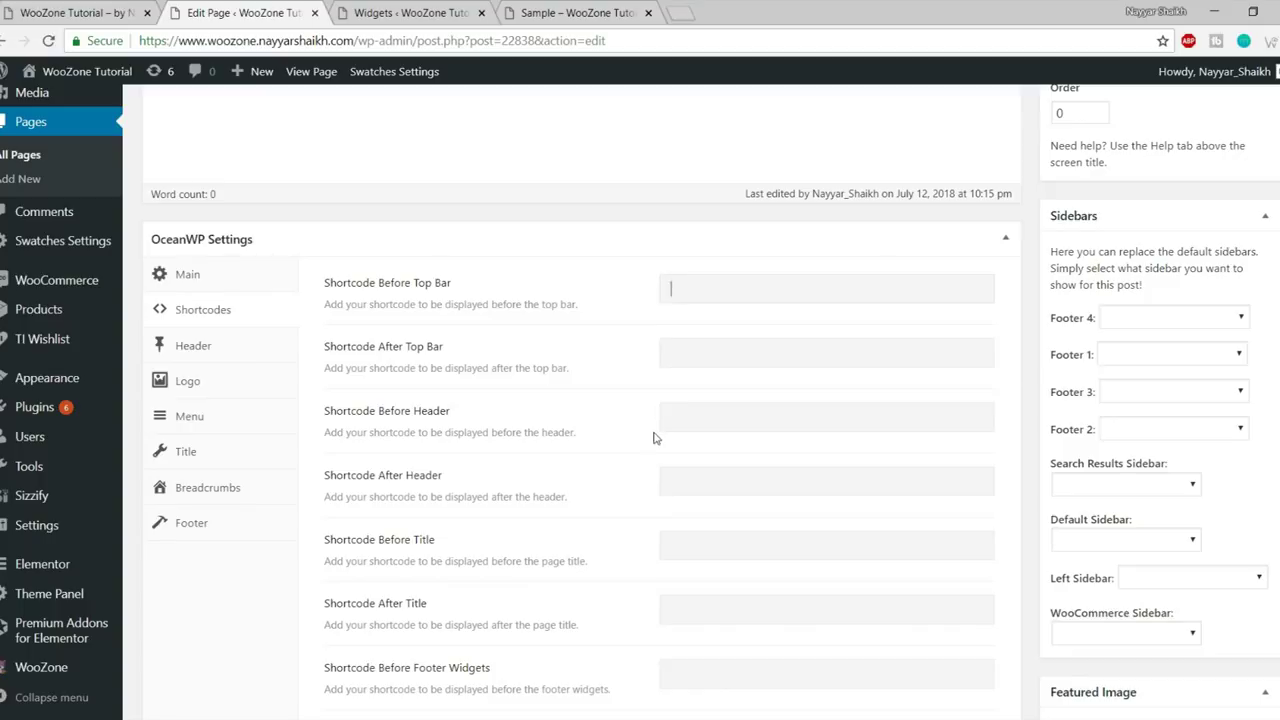
{"action": "scroll", "coordinate": [655, 438], "scroll_direction": "down", "scroll_amount": 1}
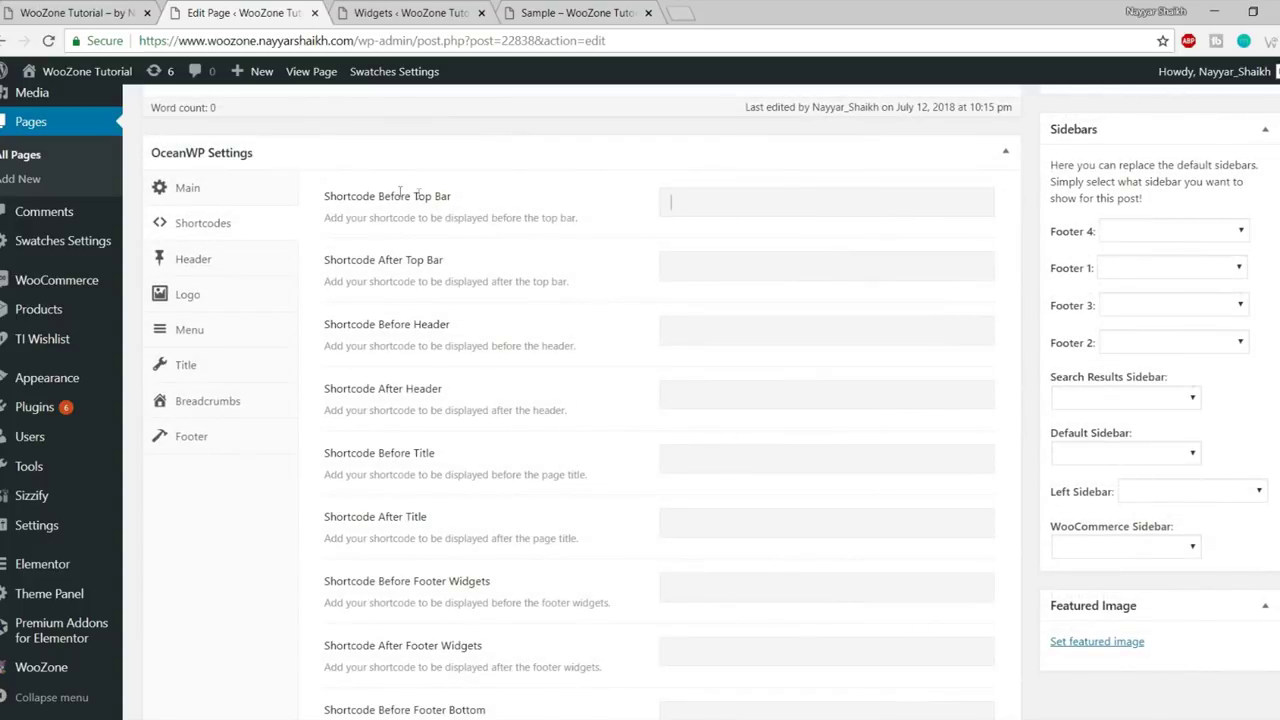
{"action": "left_click_drag", "start_coordinate": [387, 199], "coordinate": [493, 201]}
{"action": "left_click_drag", "start_coordinate": [373, 275], "coordinate": [545, 272]}
{"action": "left_click_drag", "start_coordinate": [381, 322], "coordinate": [535, 323]}
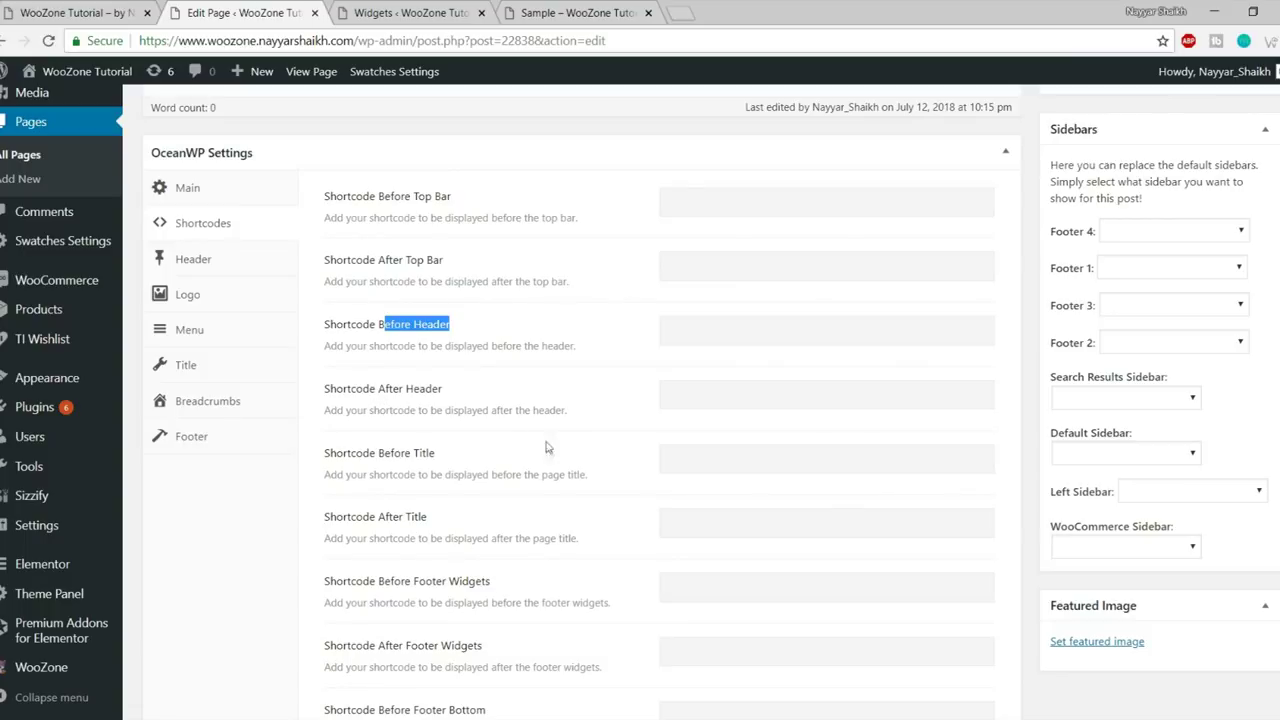
{"action": "scroll", "coordinate": [527, 493], "scroll_direction": "down", "scroll_amount": 3}
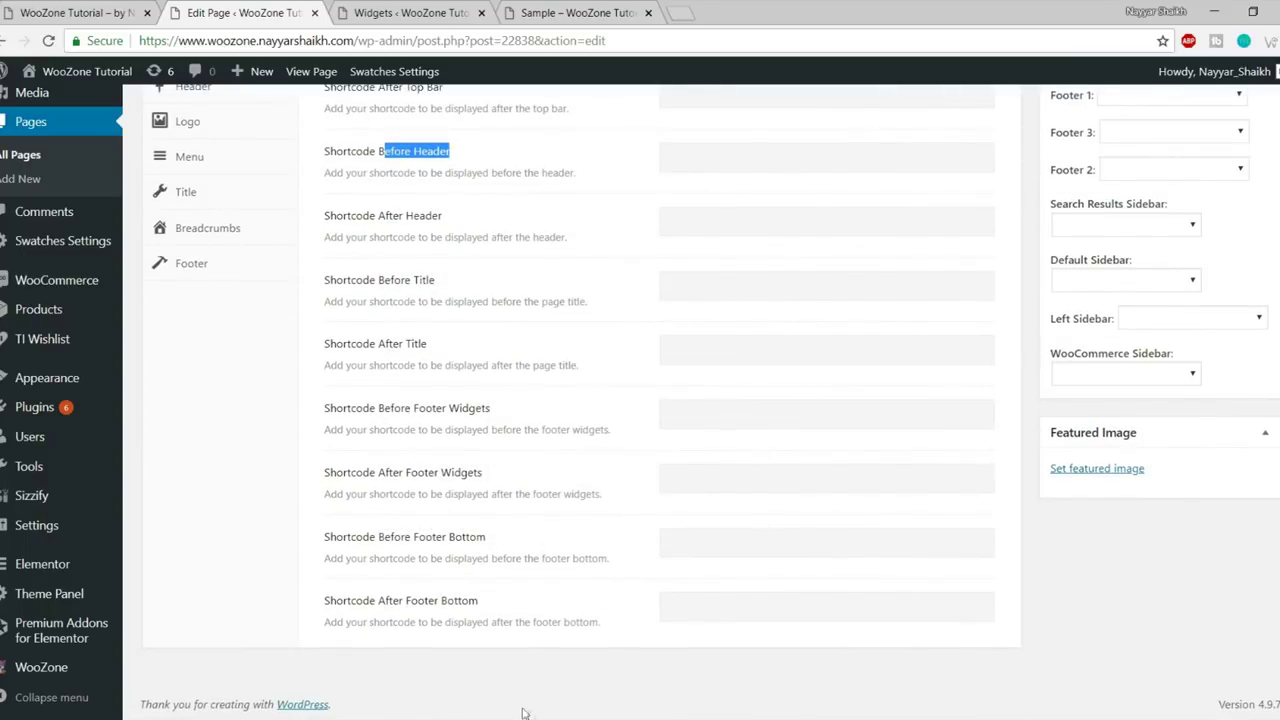
{"action": "scroll", "coordinate": [523, 560], "scroll_direction": "up", "scroll_amount": 5}
{"action": "scroll", "coordinate": [557, 503], "scroll_direction": "down", "scroll_amount": 3}
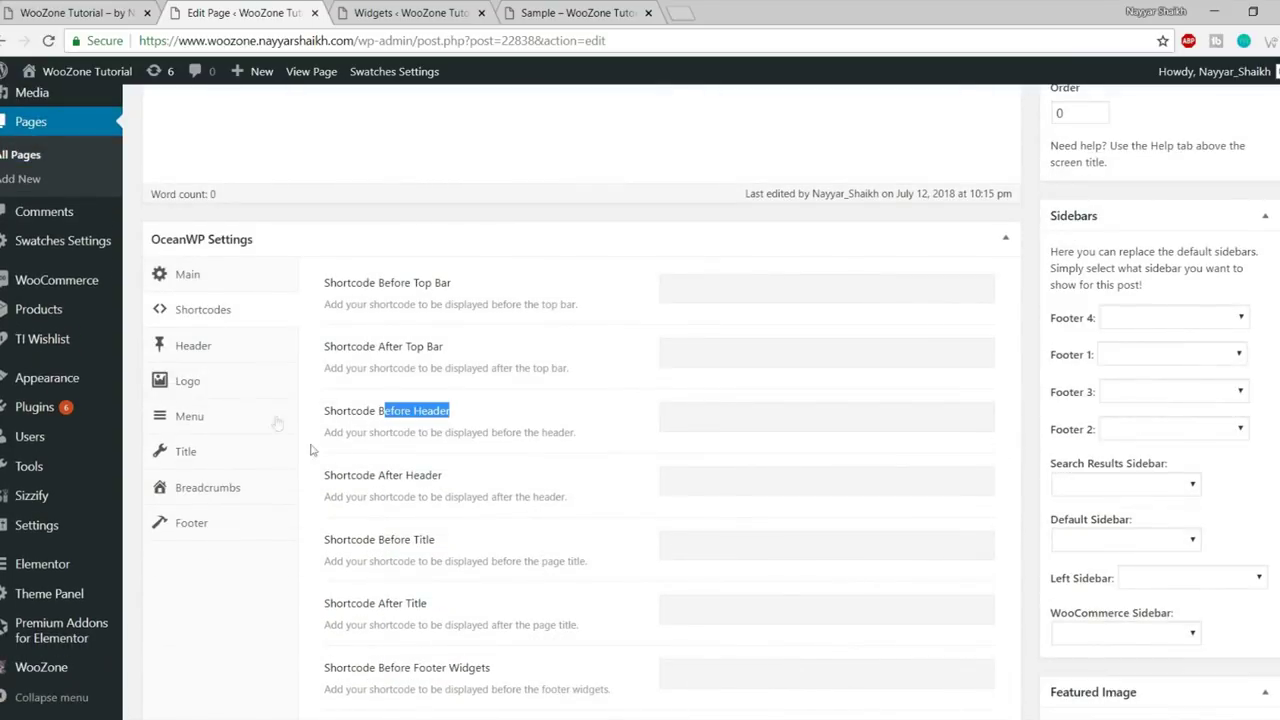
{"action": "left_click", "coordinate": [205, 355]}
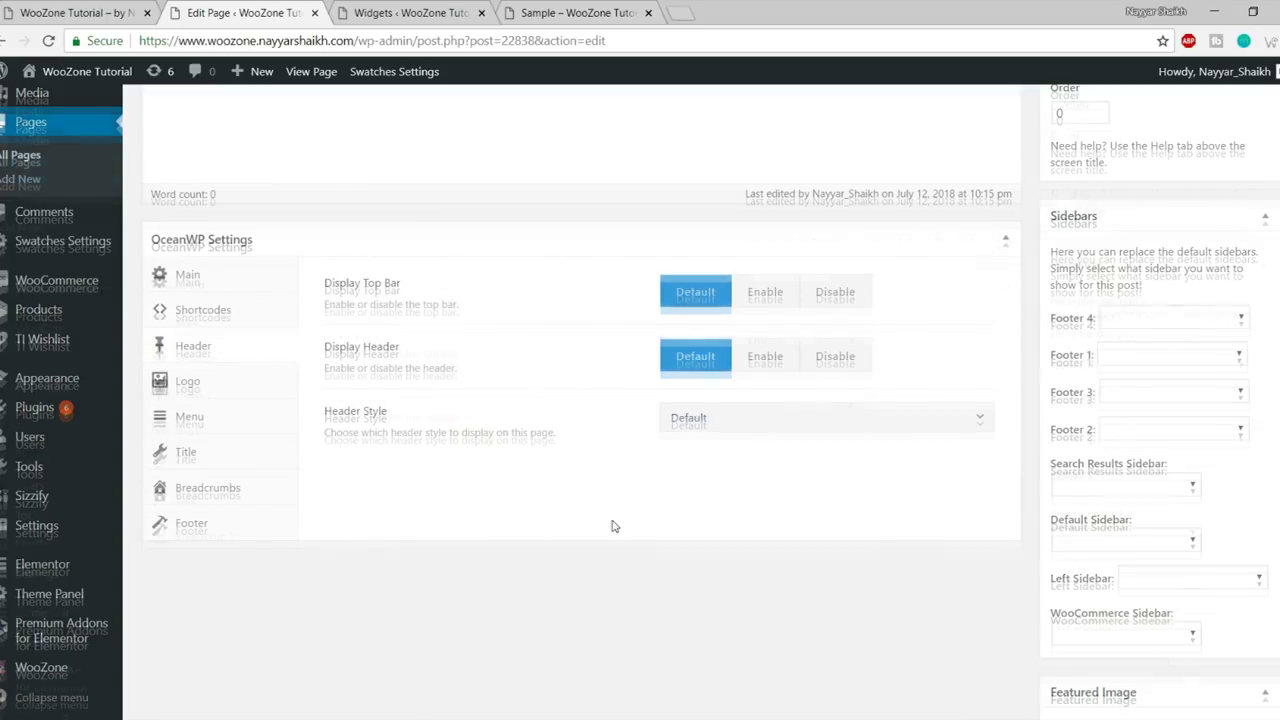
- Look at the live Sample page, then return to the page editor
{"action": "scroll", "coordinate": [613, 526], "scroll_direction": "up", "scroll_amount": 3}
{"action": "left_click", "coordinate": [405, 12]}
{"action": "left_click", "coordinate": [575, 12]}
{"action": "left_click_drag", "start_coordinate": [575, 12], "coordinate": [492, 12]}
{"action": "left_click", "coordinate": [575, 12]}
{"action": "left_click", "coordinate": [648, 12]}
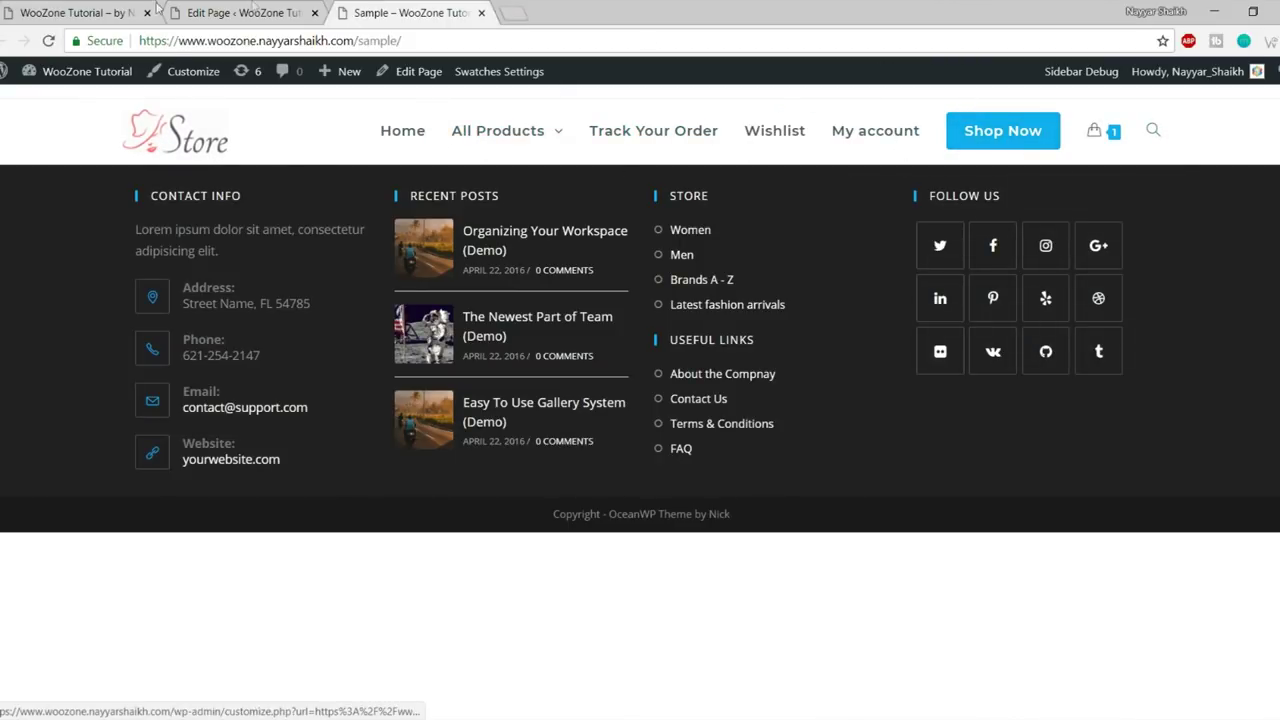
{"action": "left_click", "coordinate": [245, 12]}
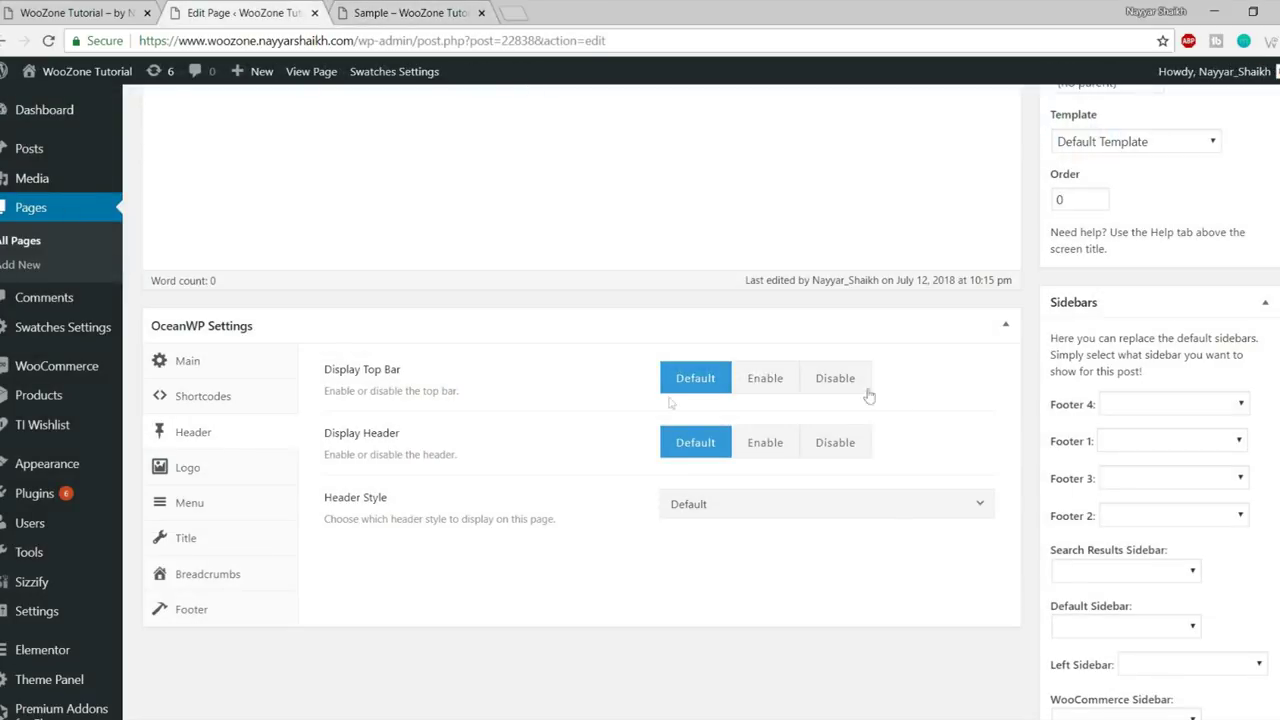
- Set the page's Display Top Bar option to Disable, comparing with the live page
{"action": "left_click", "coordinate": [837, 389]}
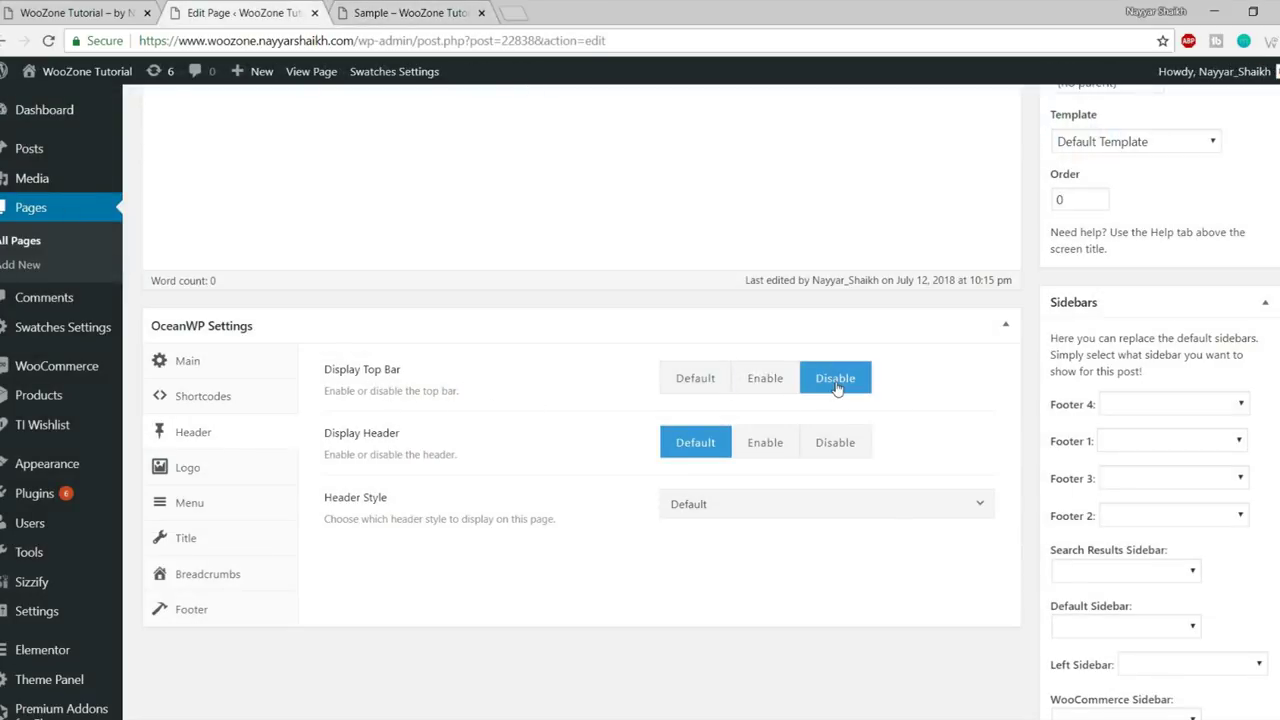
{"action": "left_click_drag", "start_coordinate": [332, 366], "coordinate": [657, 386]}
{"action": "left_click", "coordinate": [691, 392]}
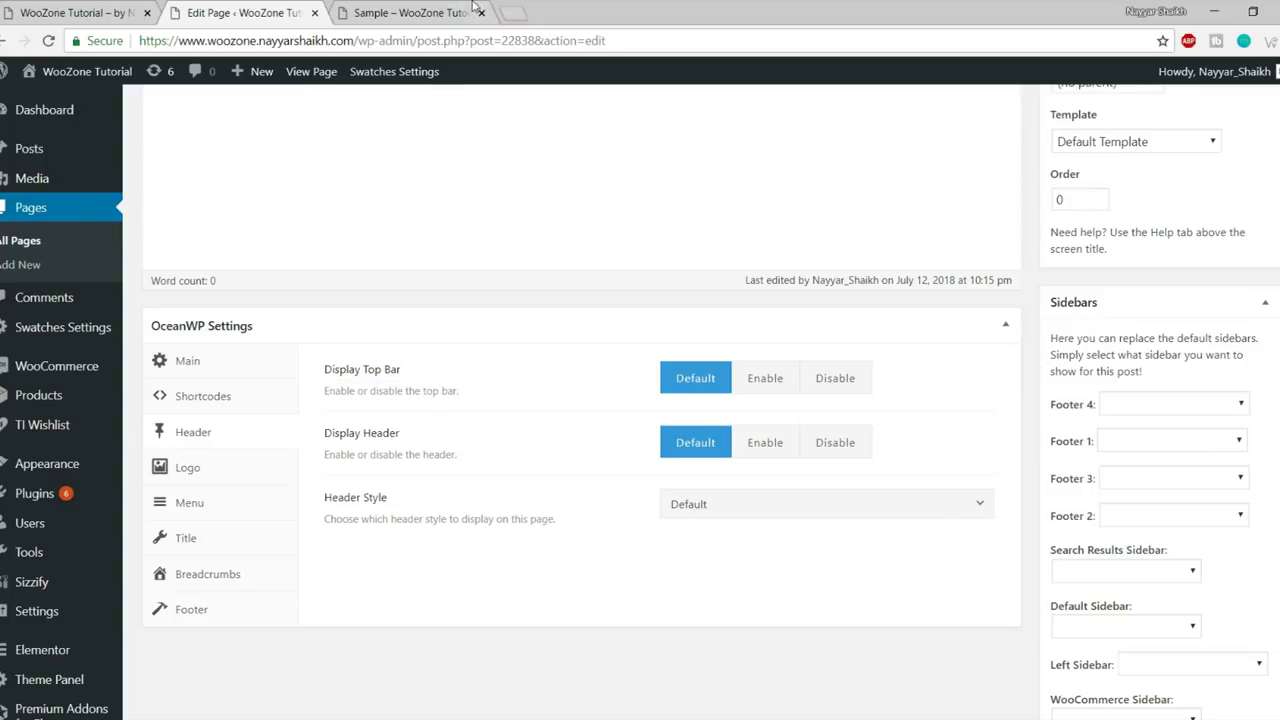
{"action": "left_click", "coordinate": [472, 9]}
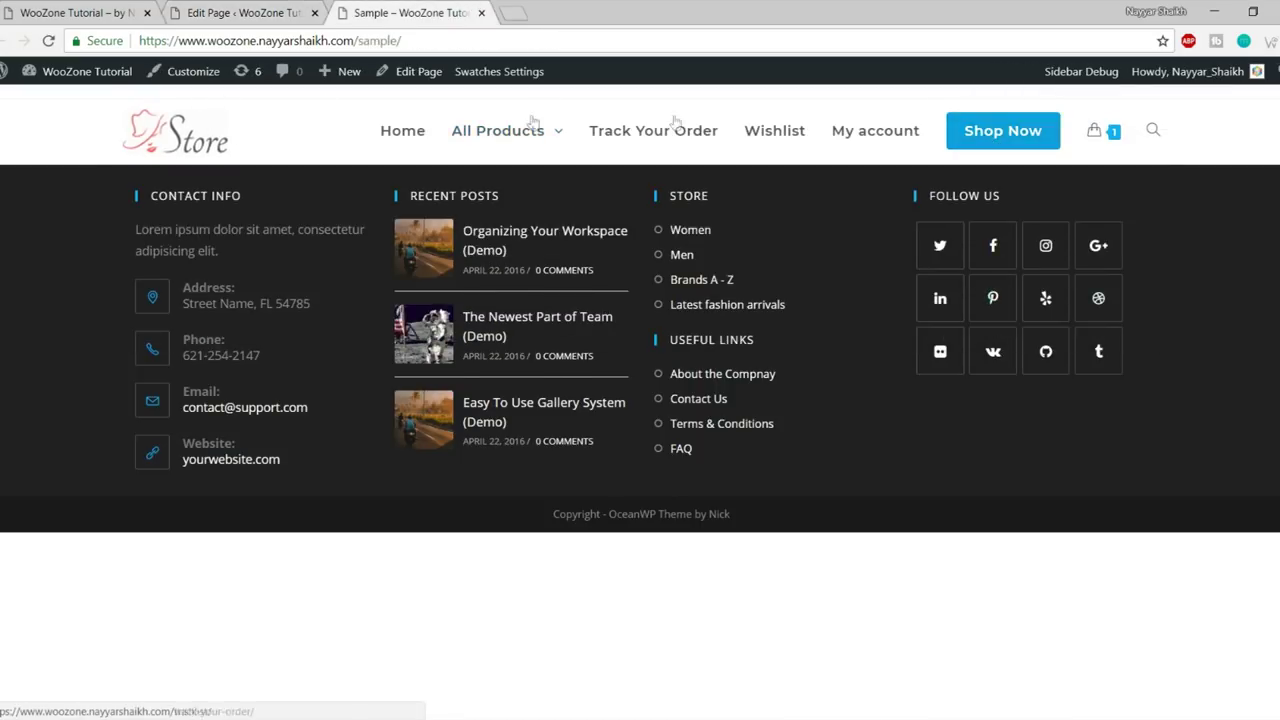
{"action": "mouse_move", "coordinate": [498, 104]}
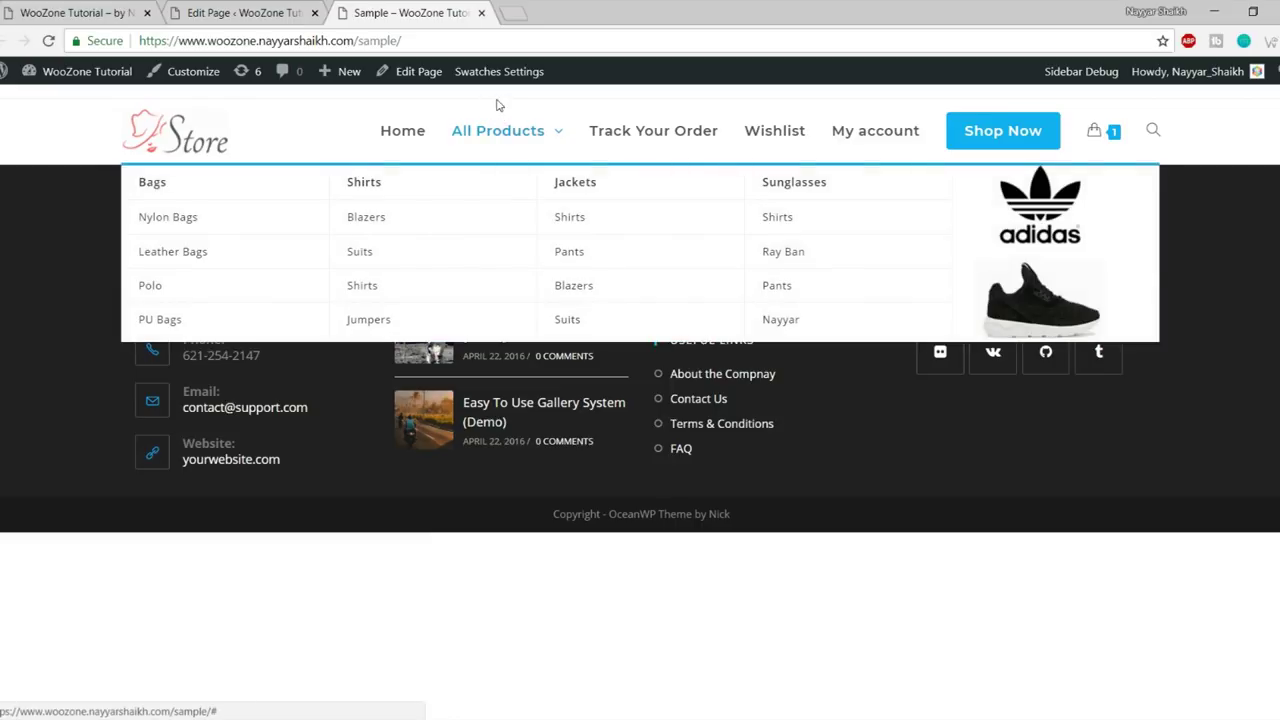
{"action": "left_click", "coordinate": [245, 12]}
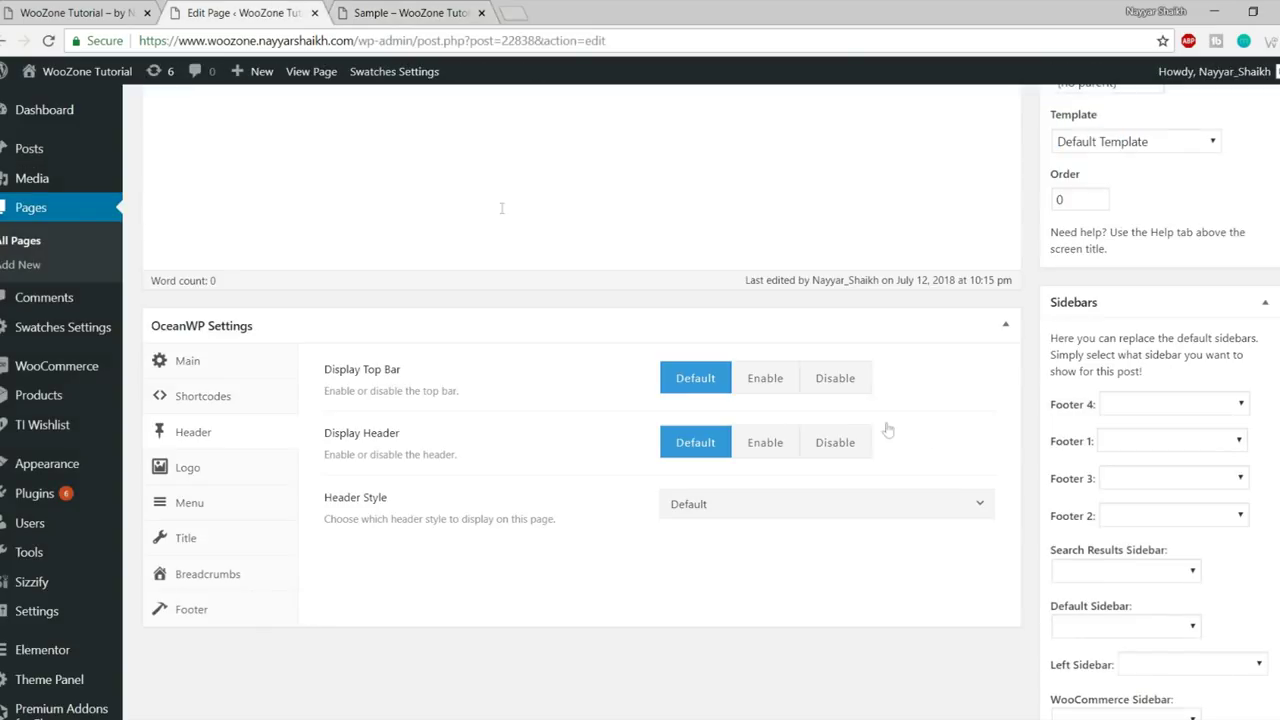
{"action": "left_click", "coordinate": [817, 390]}
{"action": "left_click", "coordinate": [395, 10]}
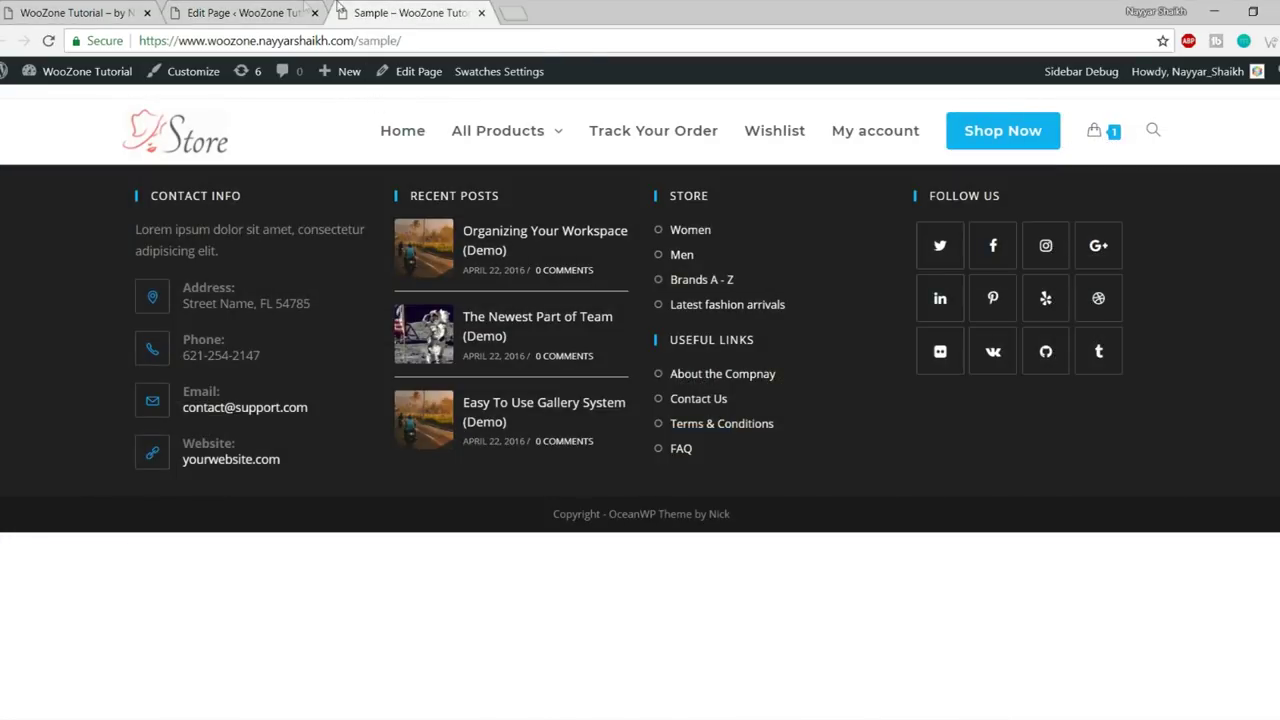
{"action": "left_click", "coordinate": [245, 12]}
- Update the page and reload the live Sample page to confirm the top bar is hidden
{"action": "scroll", "coordinate": [1197, 437], "scroll_direction": "up", "scroll_amount": 10}
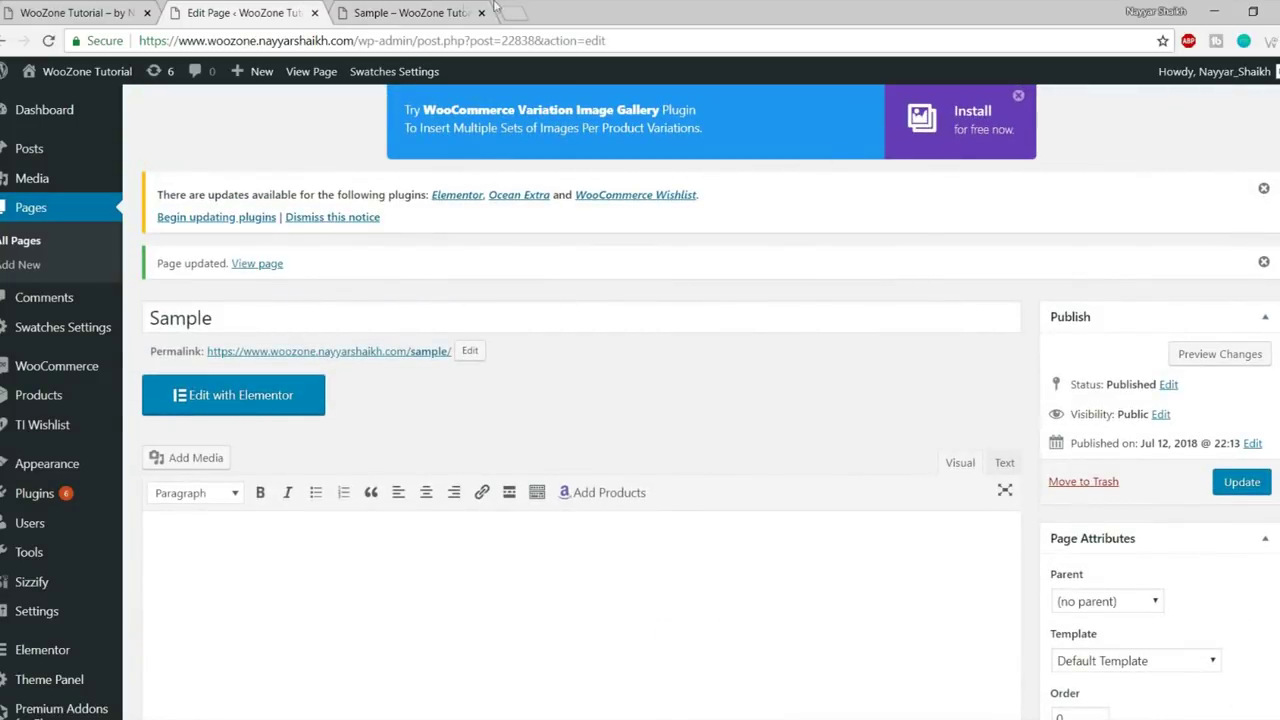
{"action": "left_click", "coordinate": [358, 14]}
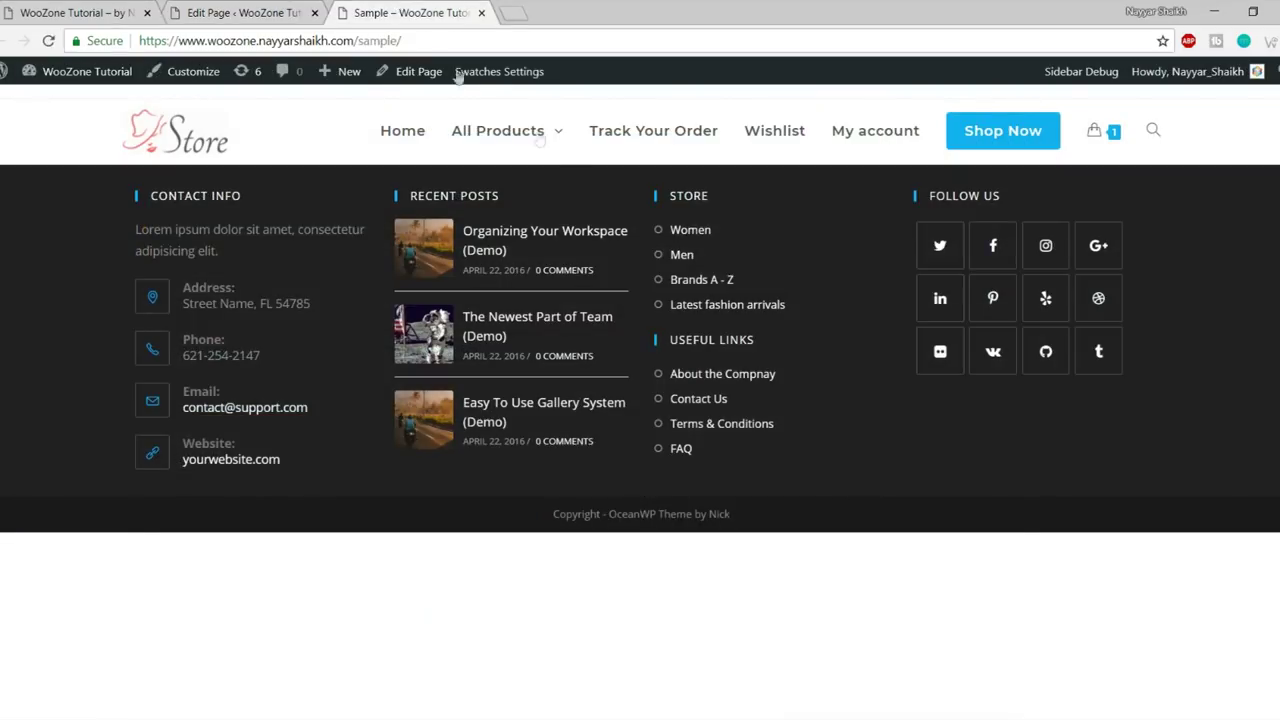
{"action": "key", "text": "ctrl+shift+Tab"}
{"action": "left_click", "coordinate": [1242, 482]}
{"action": "left_click", "coordinate": [390, 12]}
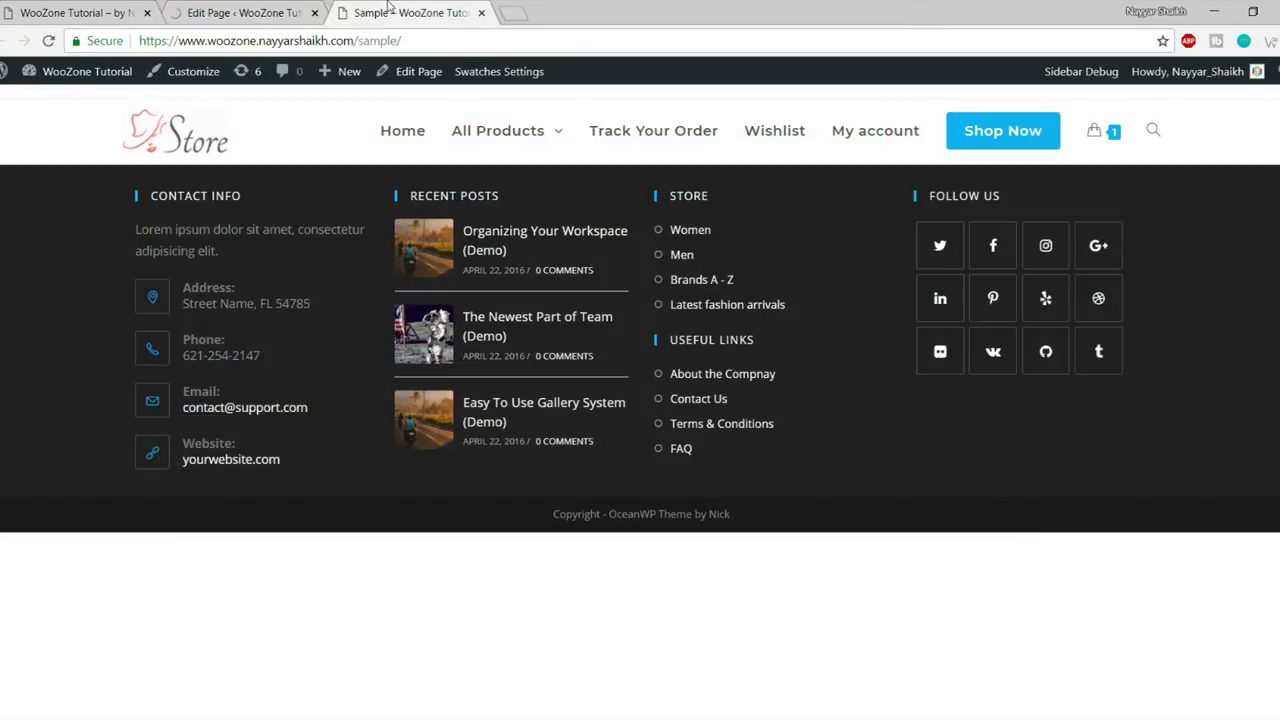
{"action": "left_click", "coordinate": [48, 40]}
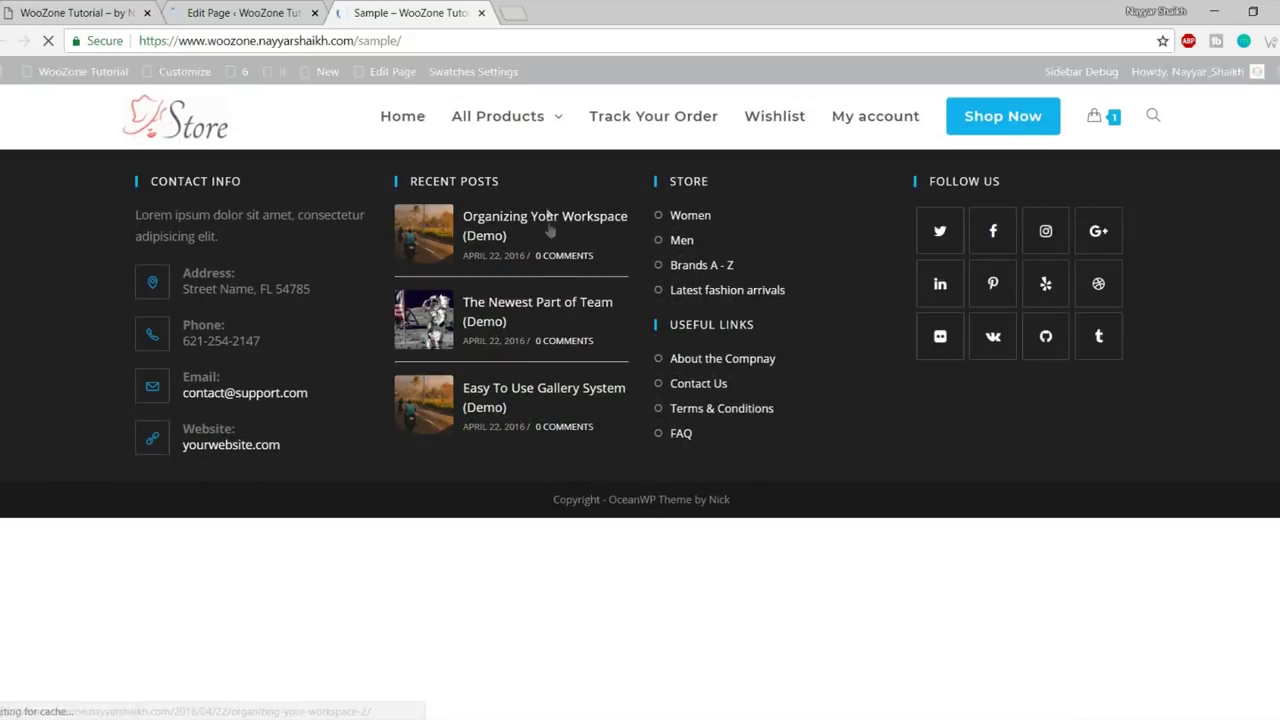
{"action": "mouse_move", "coordinate": [472, 104]}
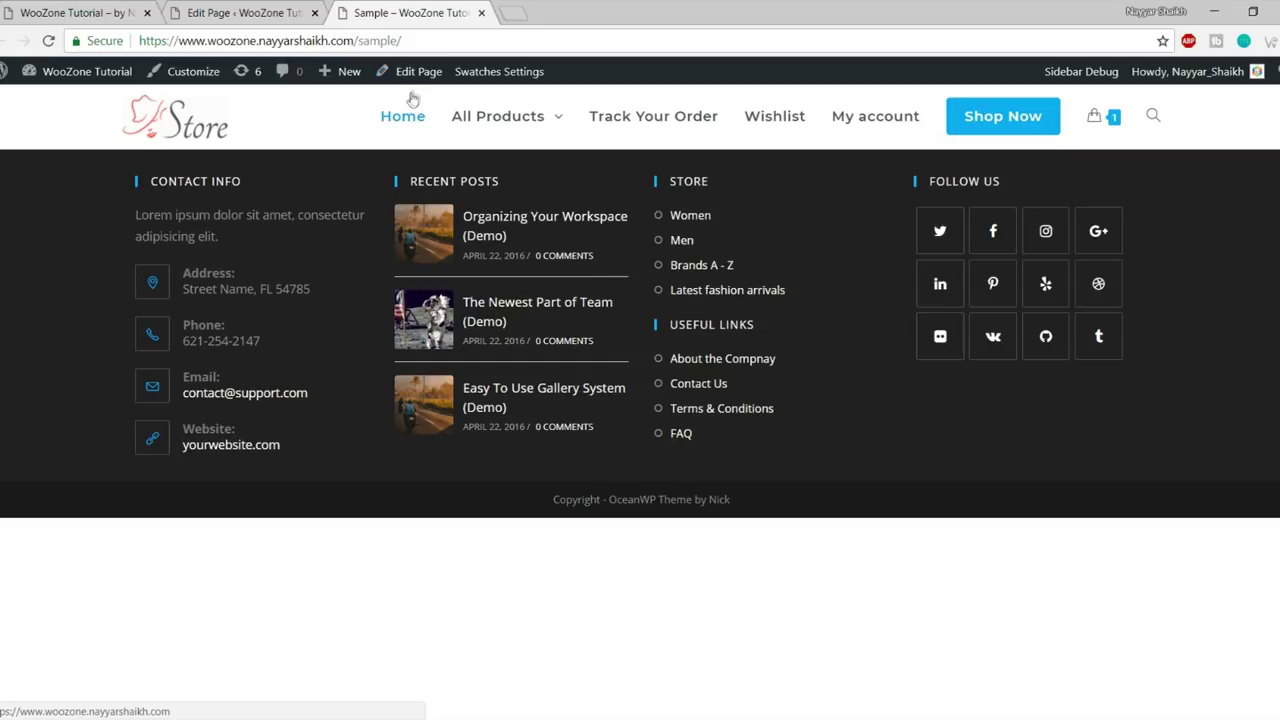
{"action": "left_click", "coordinate": [240, 12]}
{"action": "scroll", "coordinate": [833, 346], "scroll_direction": "down", "scroll_amount": 8}
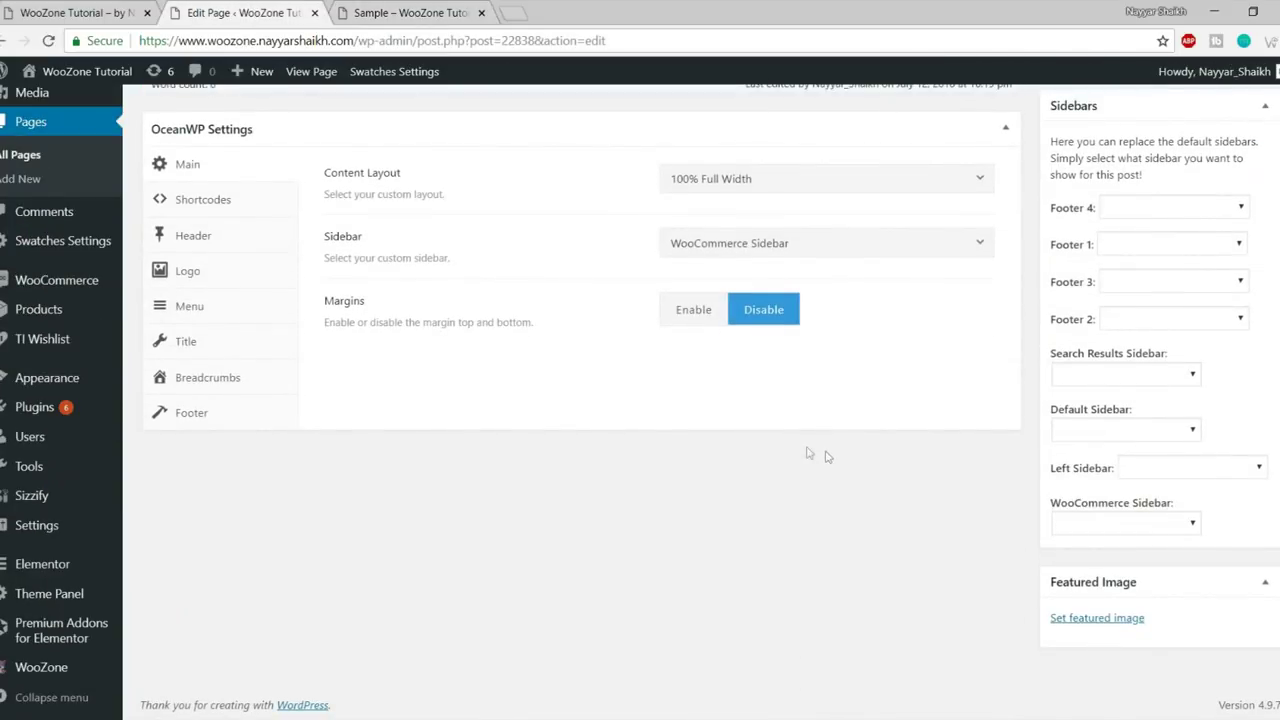
- Set Display Header to Disable in the page's OceanWP Header settings
{"action": "left_click", "coordinate": [221, 249]}
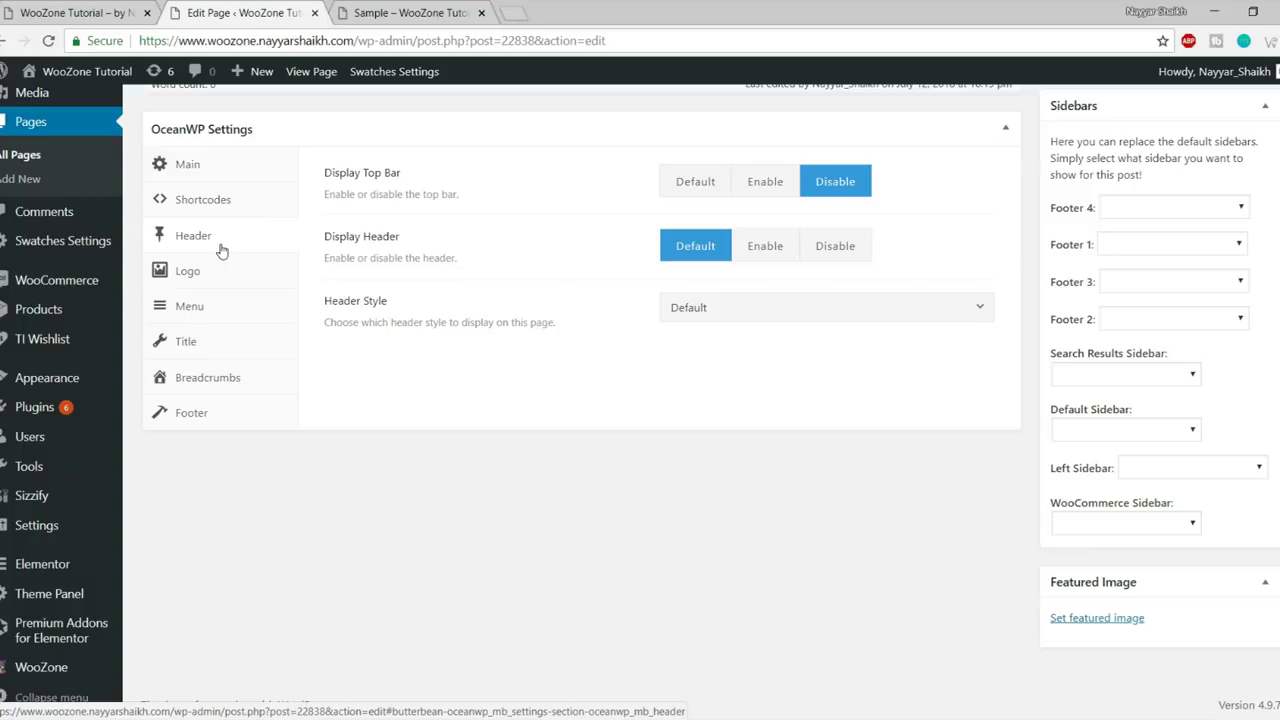
{"action": "left_click", "coordinate": [828, 256]}
{"action": "scroll", "coordinate": [871, 397], "scroll_direction": "up", "scroll_amount": 10}
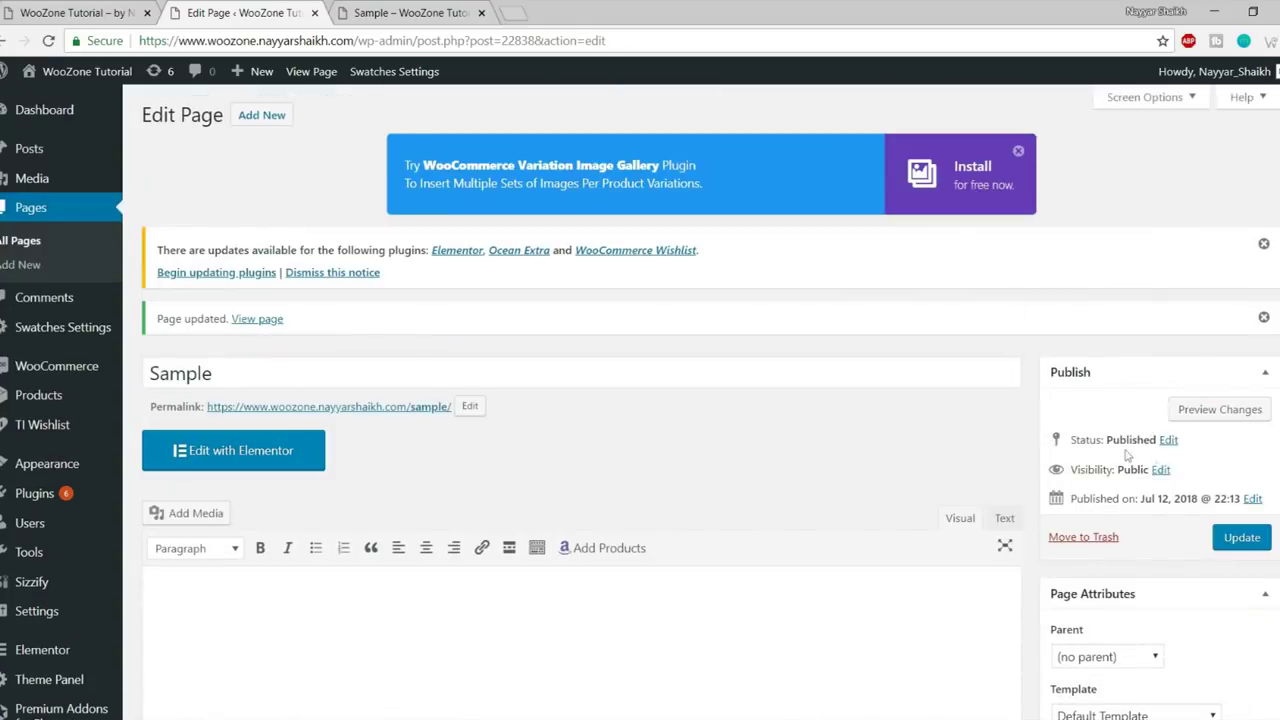
{"action": "scroll", "coordinate": [960, 545], "scroll_direction": "down", "scroll_amount": 5}
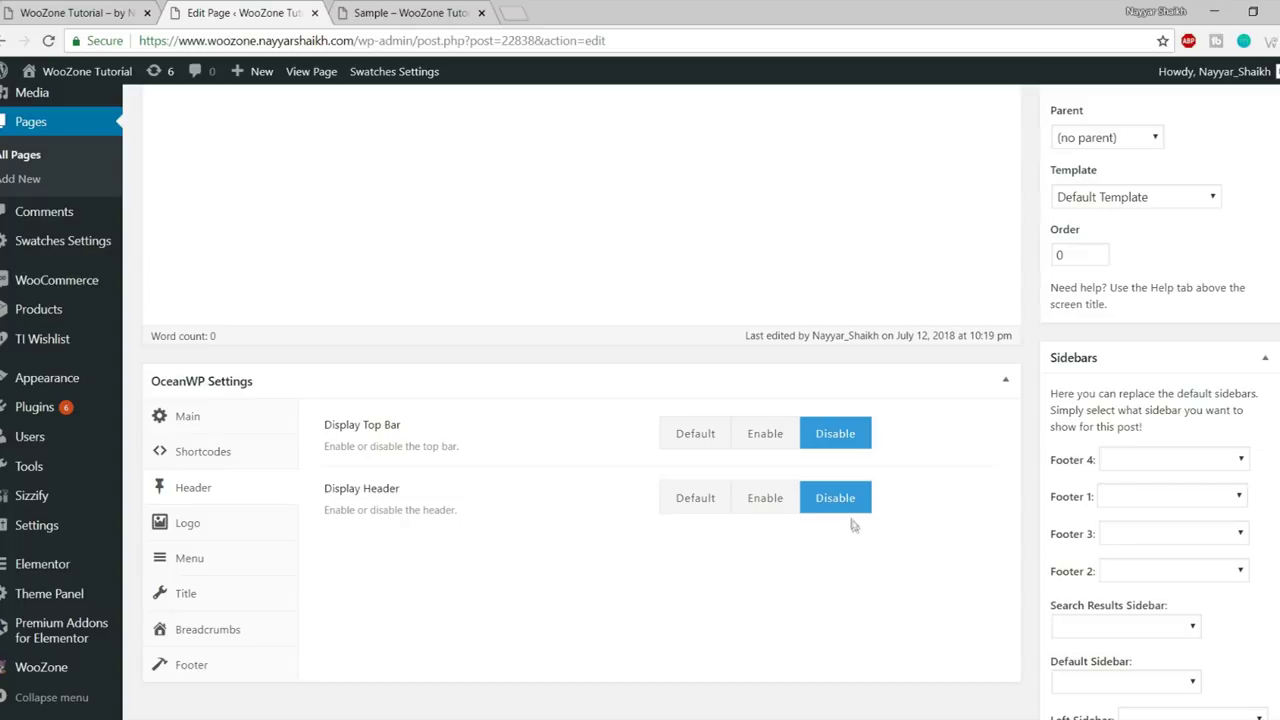
{"action": "scroll", "coordinate": [880, 540], "scroll_direction": "up", "scroll_amount": 5}
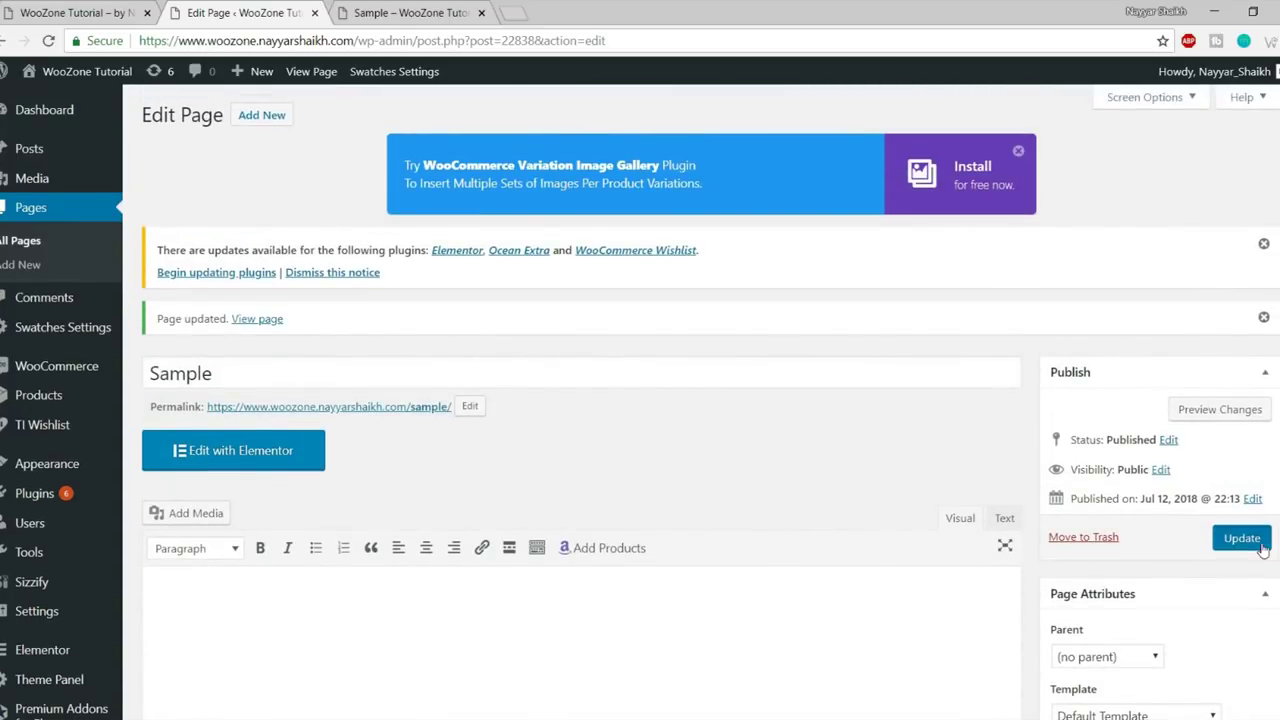
- Update the page, reload the live Sample page showing no header, and return to the editor
{"action": "left_click", "coordinate": [1241, 537]}
{"action": "left_click", "coordinate": [425, 14]}
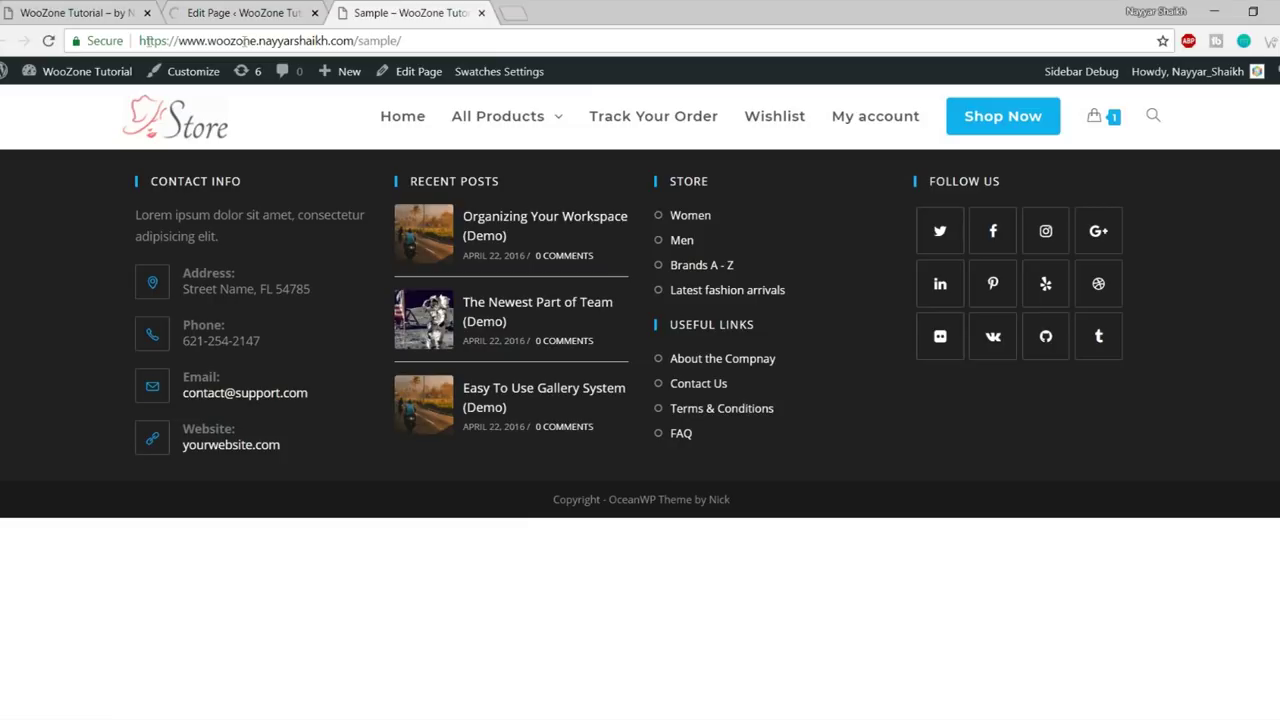
{"action": "left_click", "coordinate": [49, 40]}
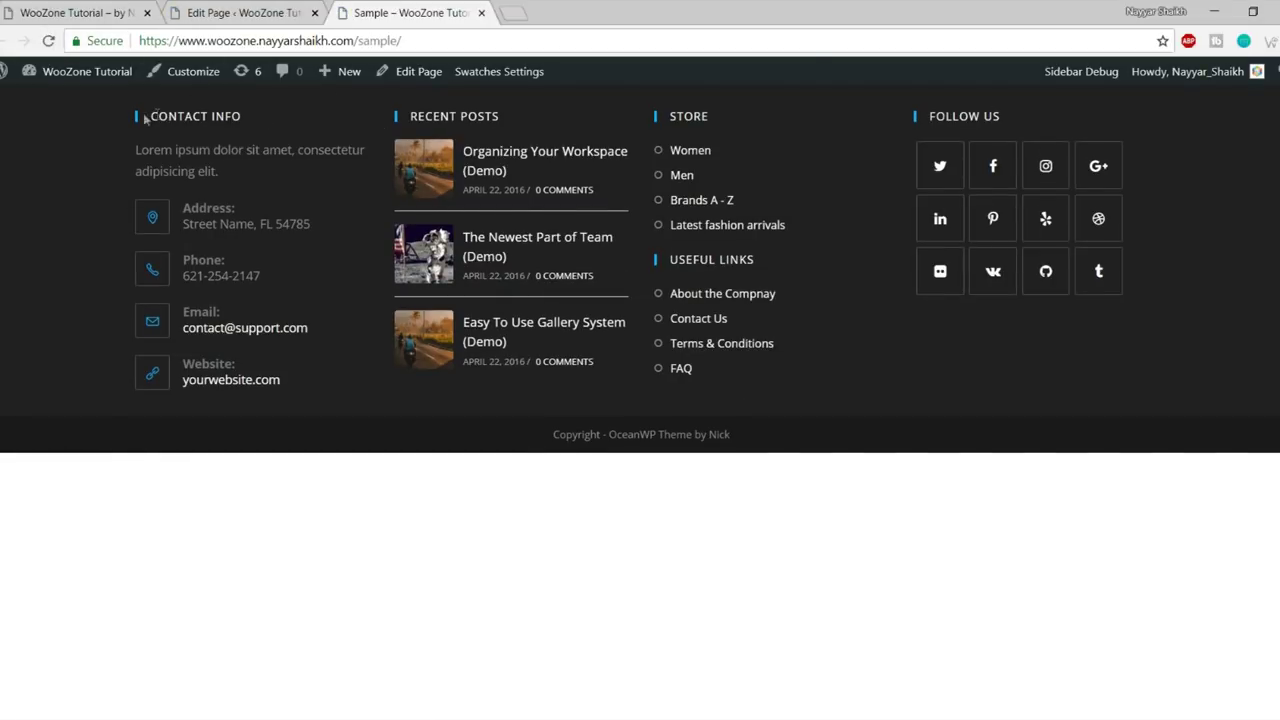
{"action": "left_click", "coordinate": [245, 13]}
{"action": "scroll", "coordinate": [750, 495], "scroll_direction": "down", "scroll_amount": 5}
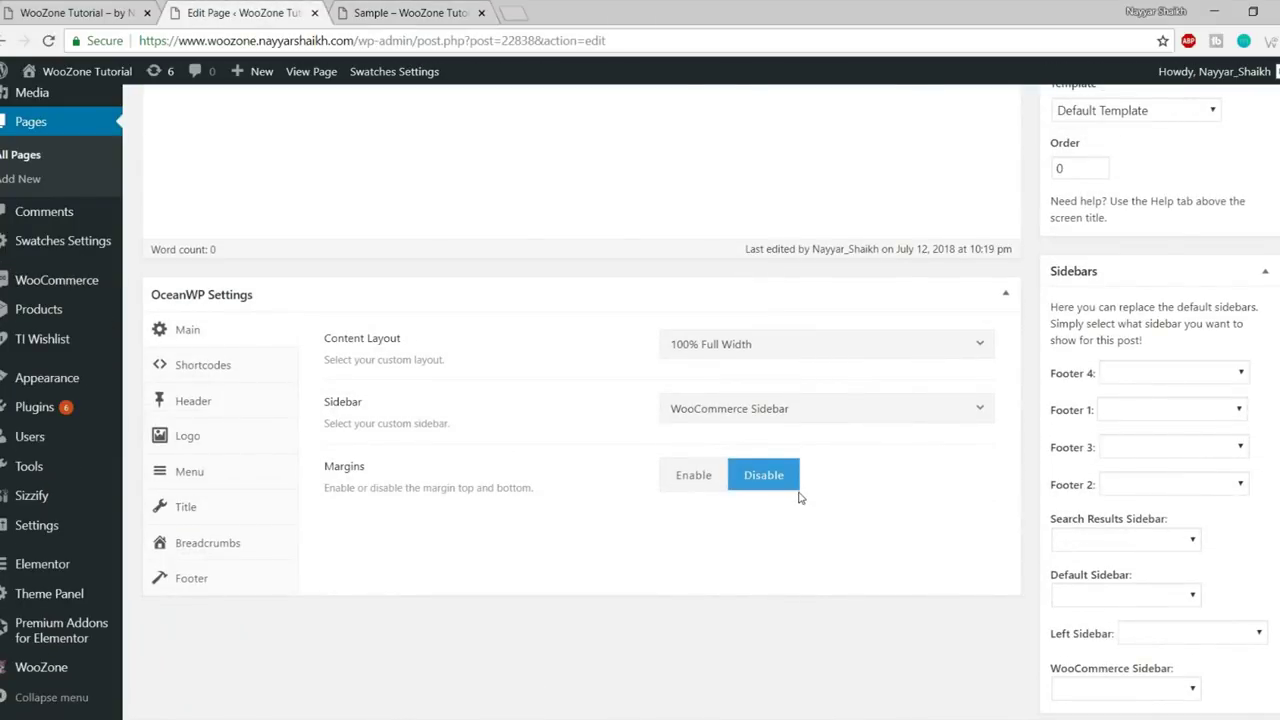
- Restore Display Header to Default and try the Center header style
{"action": "left_click", "coordinate": [199, 406]}
{"action": "left_click", "coordinate": [667, 418]}
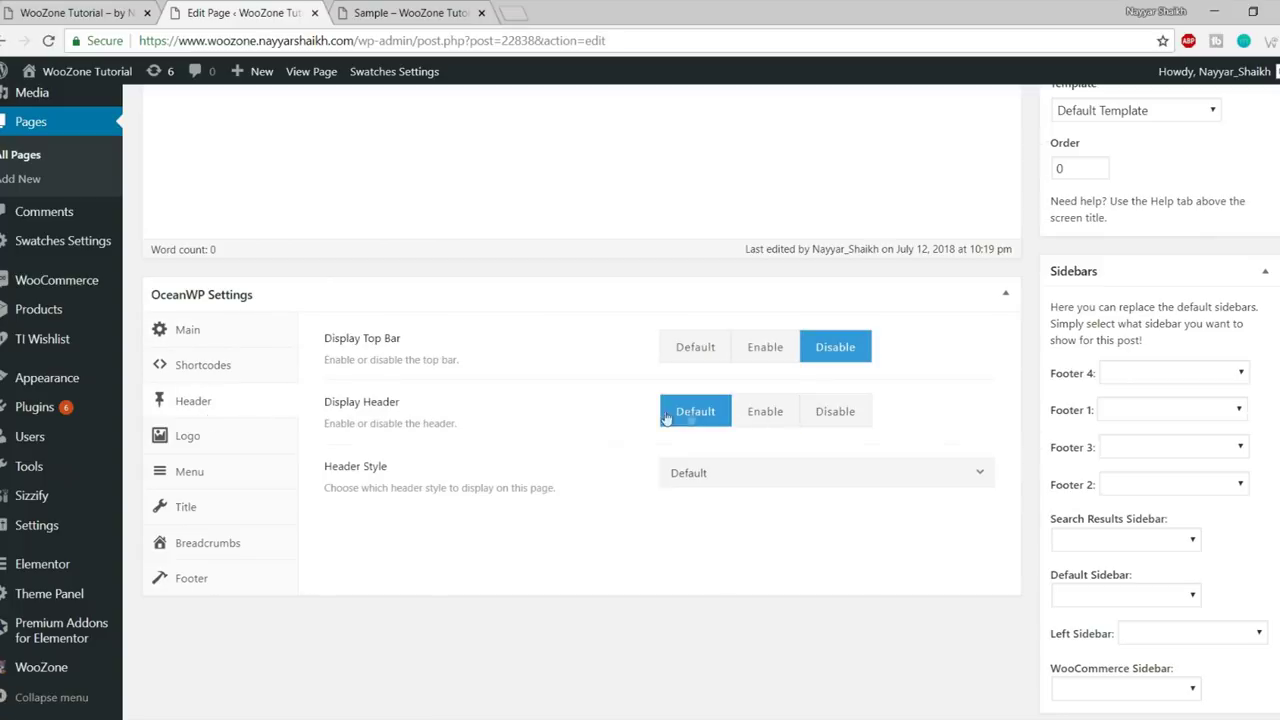
{"action": "scroll", "coordinate": [1050, 420], "scroll_direction": "down", "scroll_amount": 1}
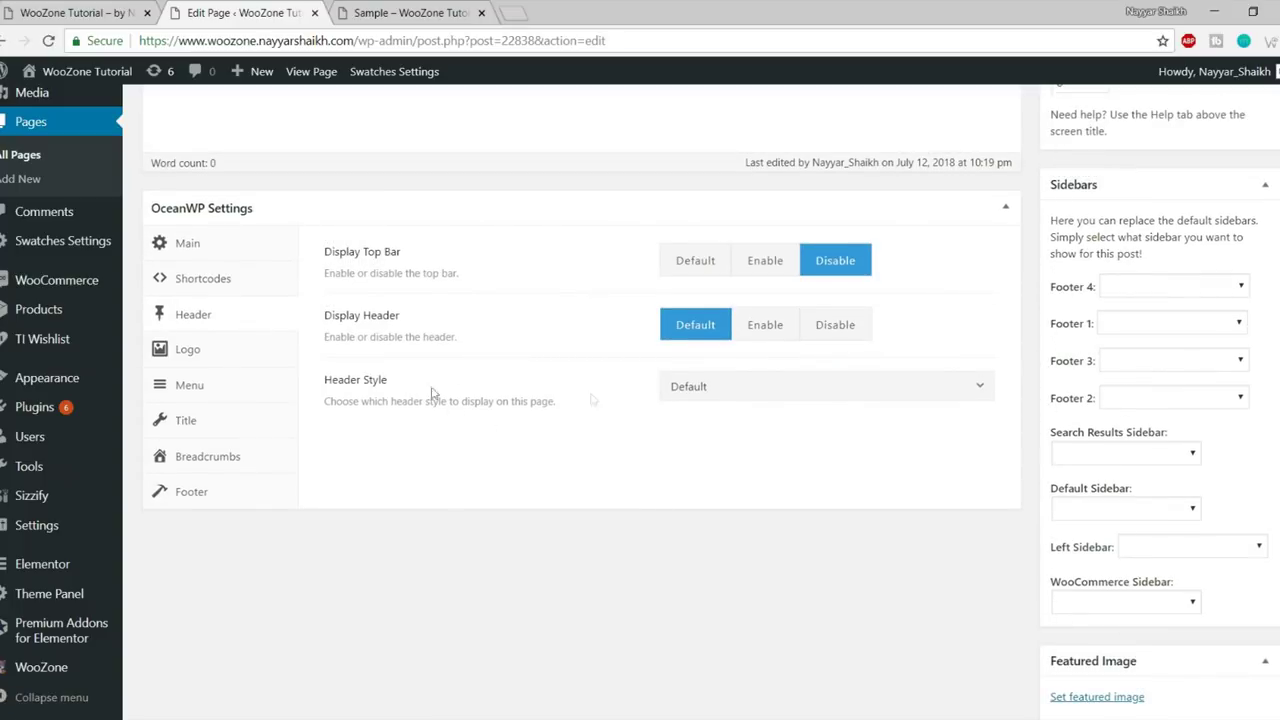
{"action": "left_click", "coordinate": [757, 397]}
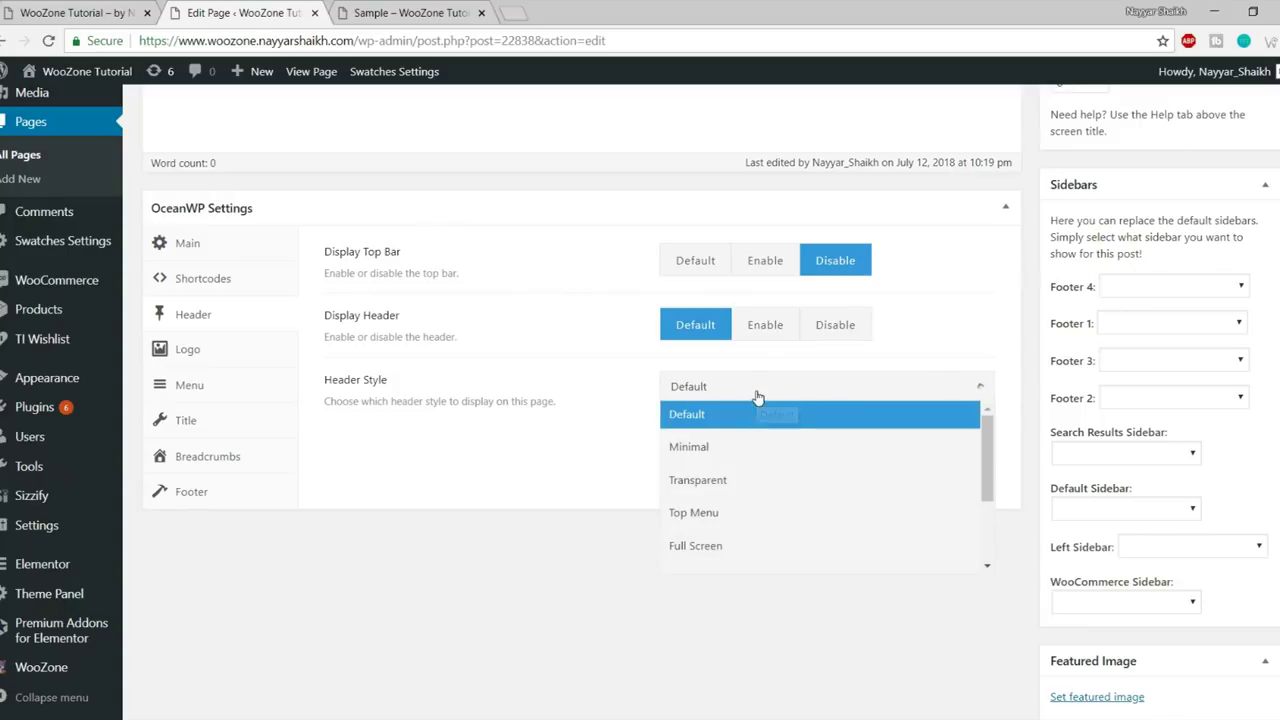
{"action": "scroll", "coordinate": [768, 530], "scroll_direction": "down", "scroll_amount": 3}
{"action": "scroll", "coordinate": [771, 543], "scroll_direction": "up", "scroll_amount": 3}
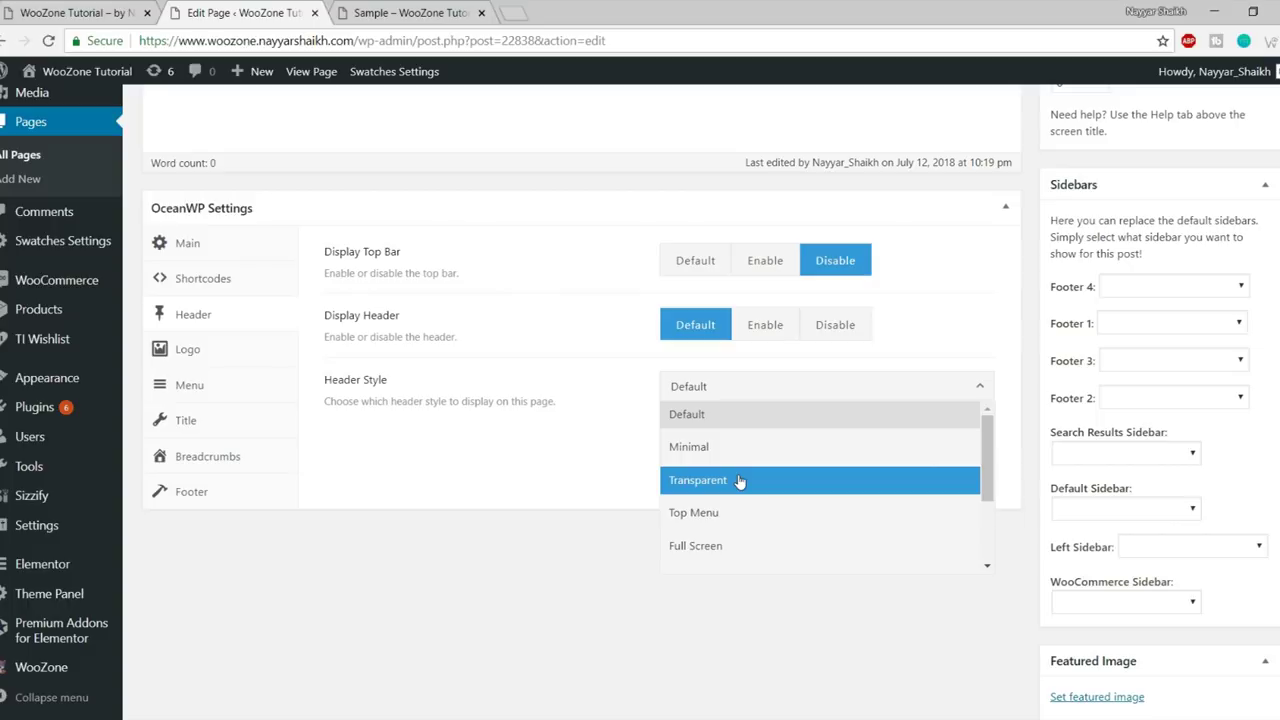
{"action": "scroll", "coordinate": [800, 486], "scroll_direction": "down", "scroll_amount": 3}
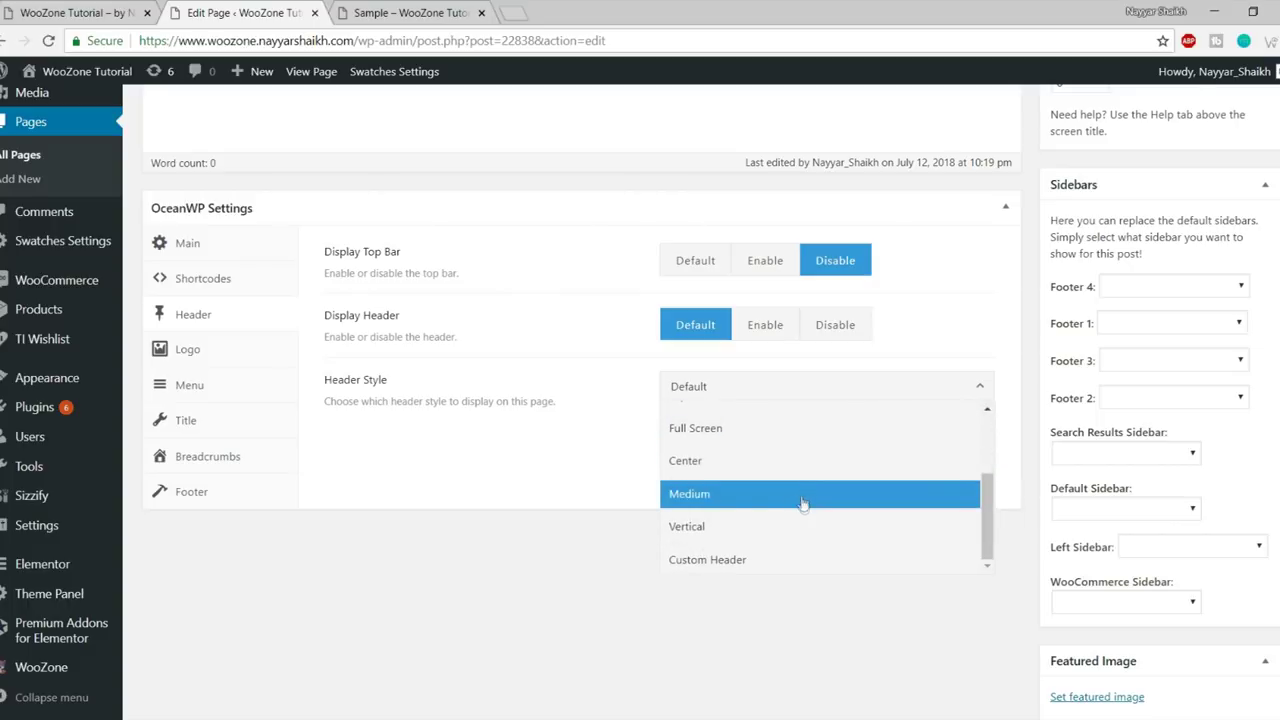
{"action": "scroll", "coordinate": [806, 521], "scroll_direction": "up", "scroll_amount": 3}
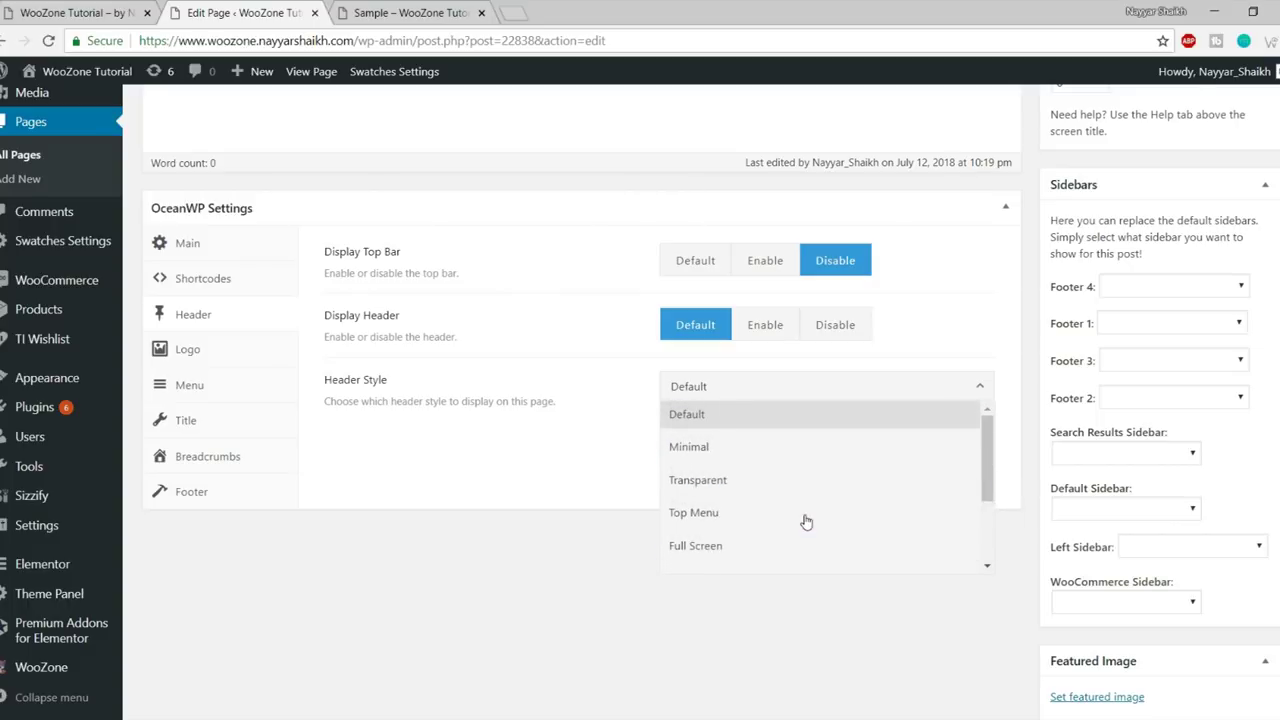
{"action": "scroll", "coordinate": [806, 521], "scroll_direction": "down", "scroll_amount": 3}
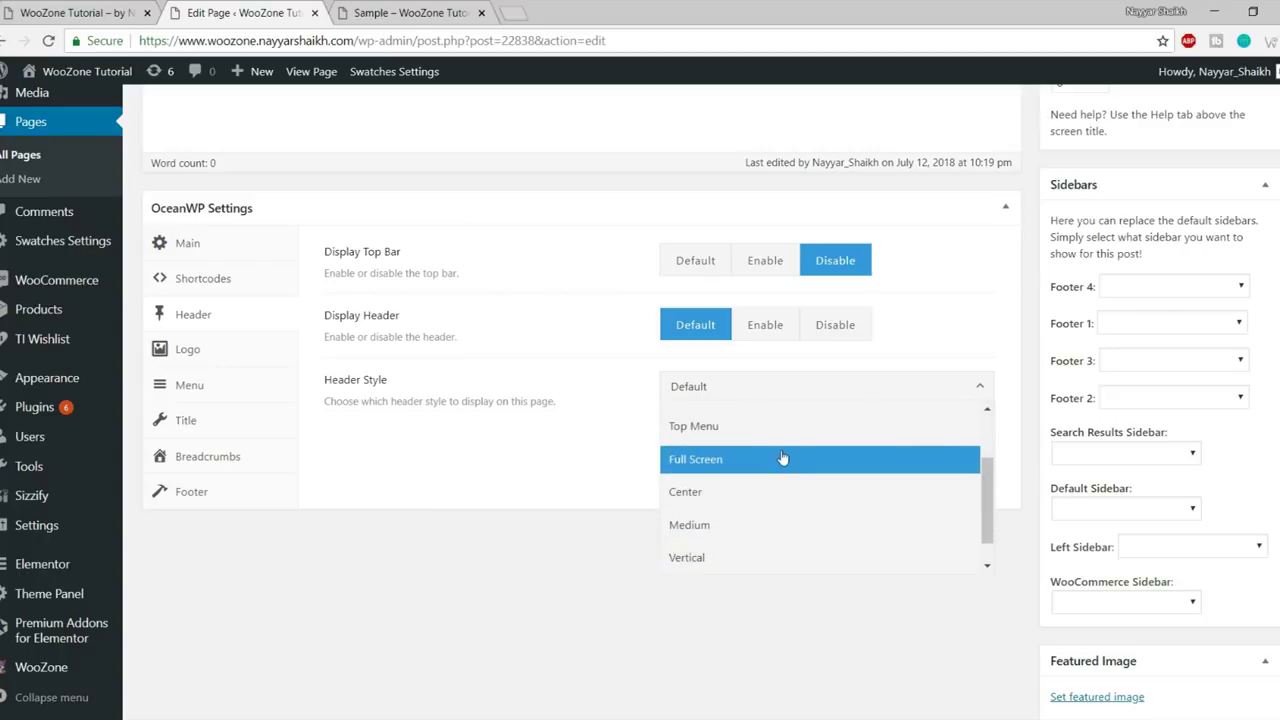
{"action": "scroll", "coordinate": [783, 464], "scroll_direction": "down", "scroll_amount": 1}
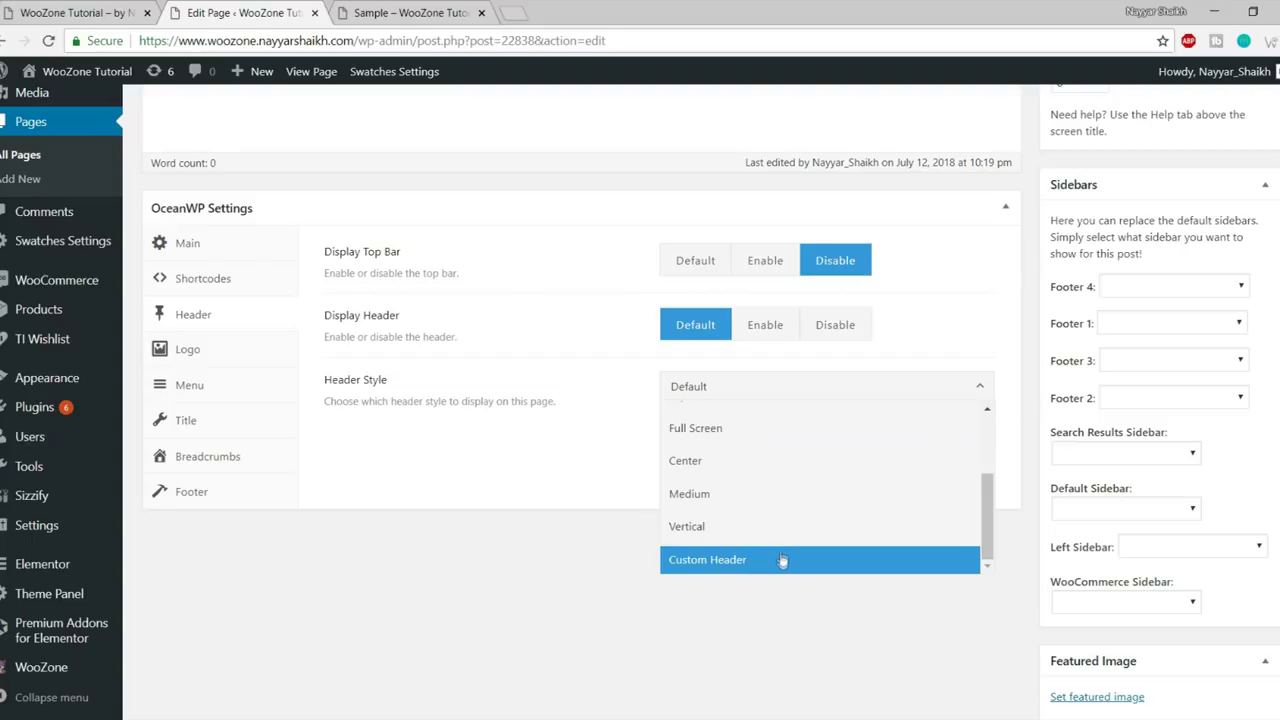
{"action": "left_click", "coordinate": [748, 462]}
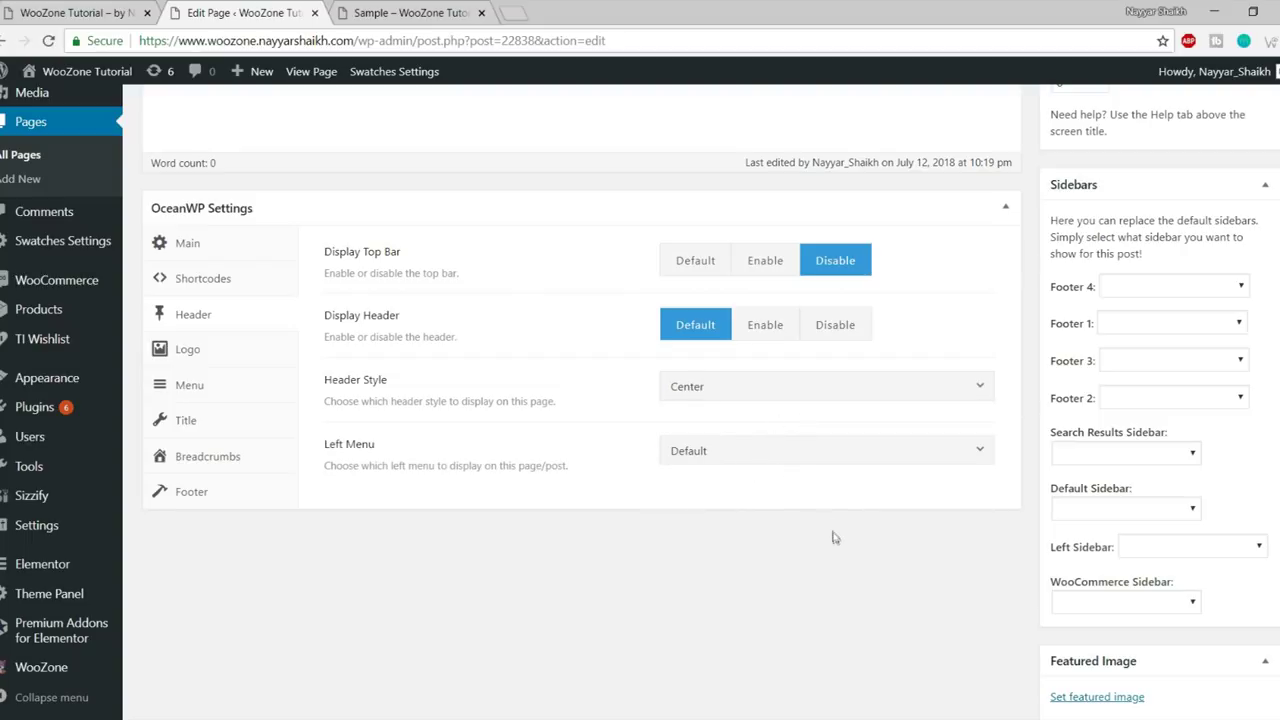
- Change the Header Style to Full Screen and update the page
{"action": "left_click", "coordinate": [779, 450]}
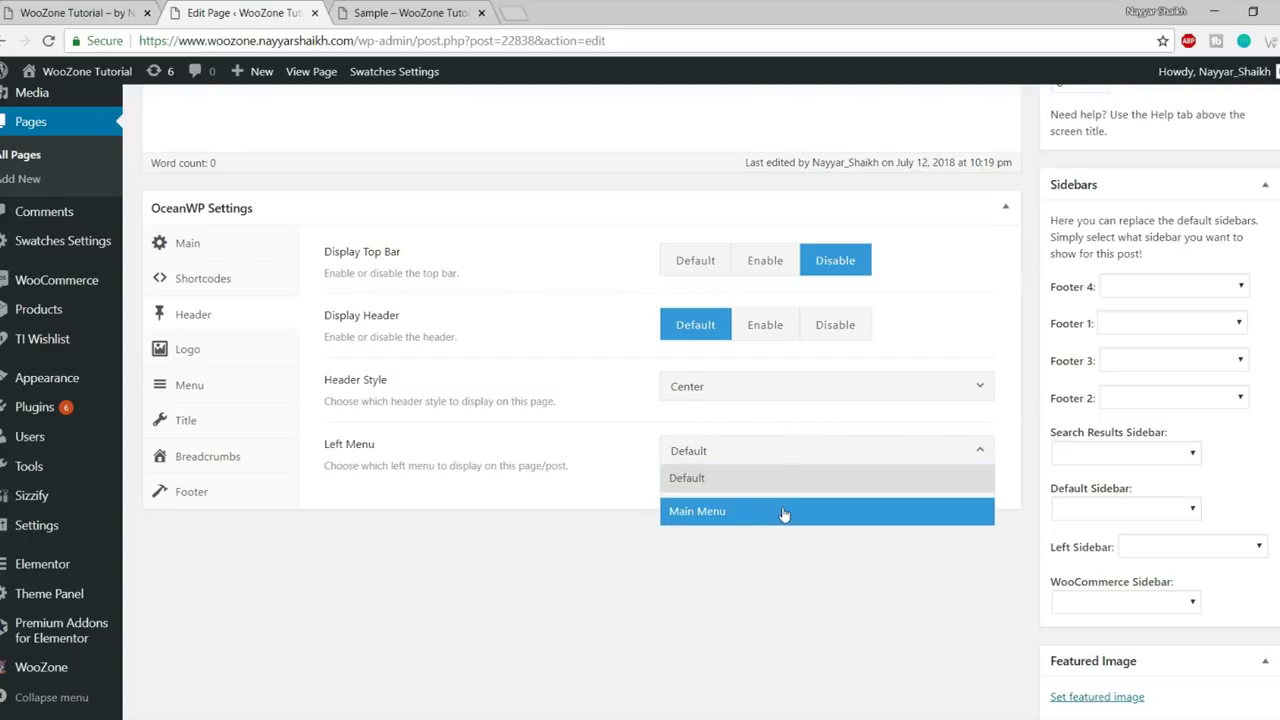
{"action": "left_click", "coordinate": [744, 478]}
{"action": "left_click", "coordinate": [745, 386]}
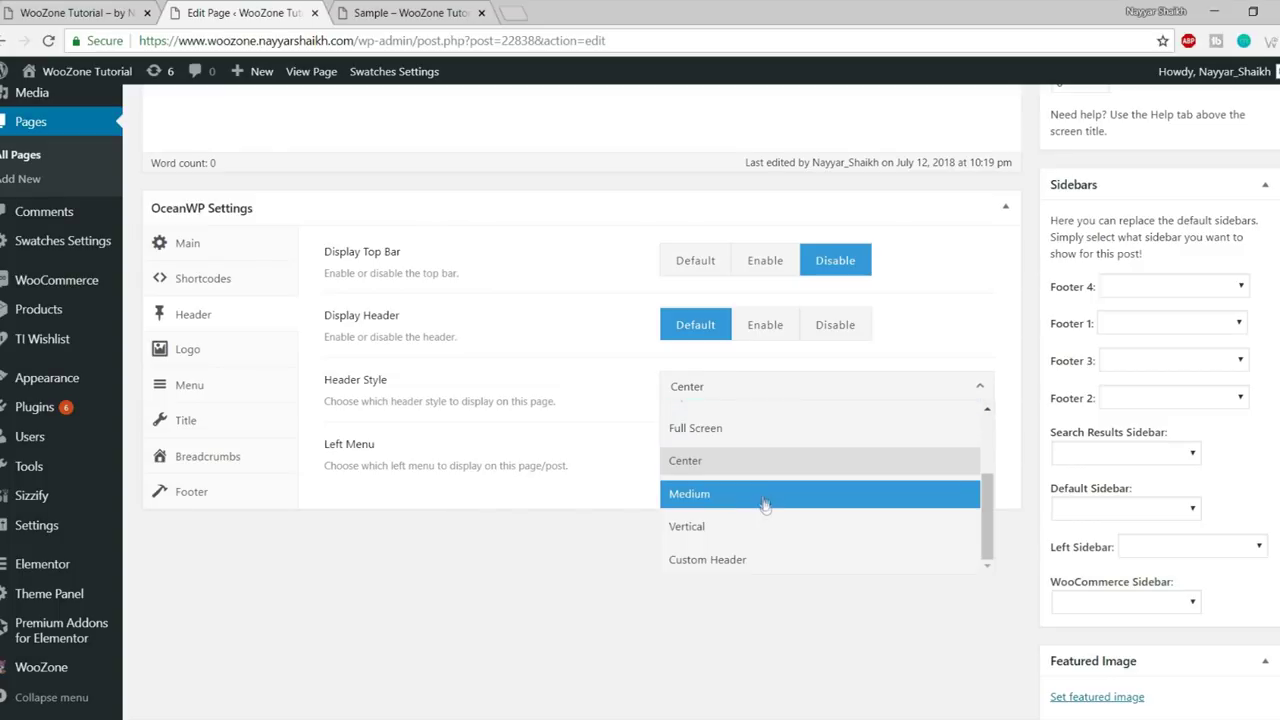
{"action": "scroll", "coordinate": [760, 497], "scroll_direction": "up", "scroll_amount": 2}
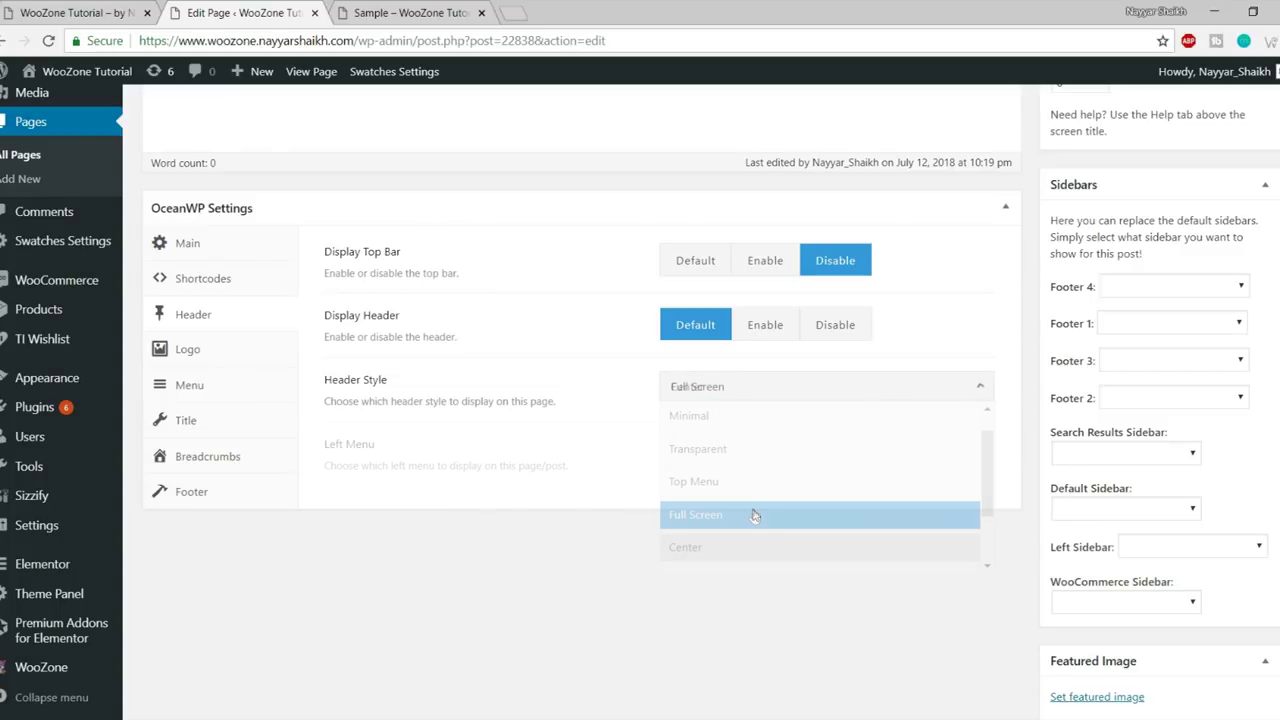
{"action": "left_click", "coordinate": [757, 514]}
{"action": "scroll", "coordinate": [815, 556], "scroll_direction": "up", "scroll_amount": 2}
{"action": "scroll", "coordinate": [815, 556], "scroll_direction": "up", "scroll_amount": 5}
{"action": "left_click", "coordinate": [1239, 536]}
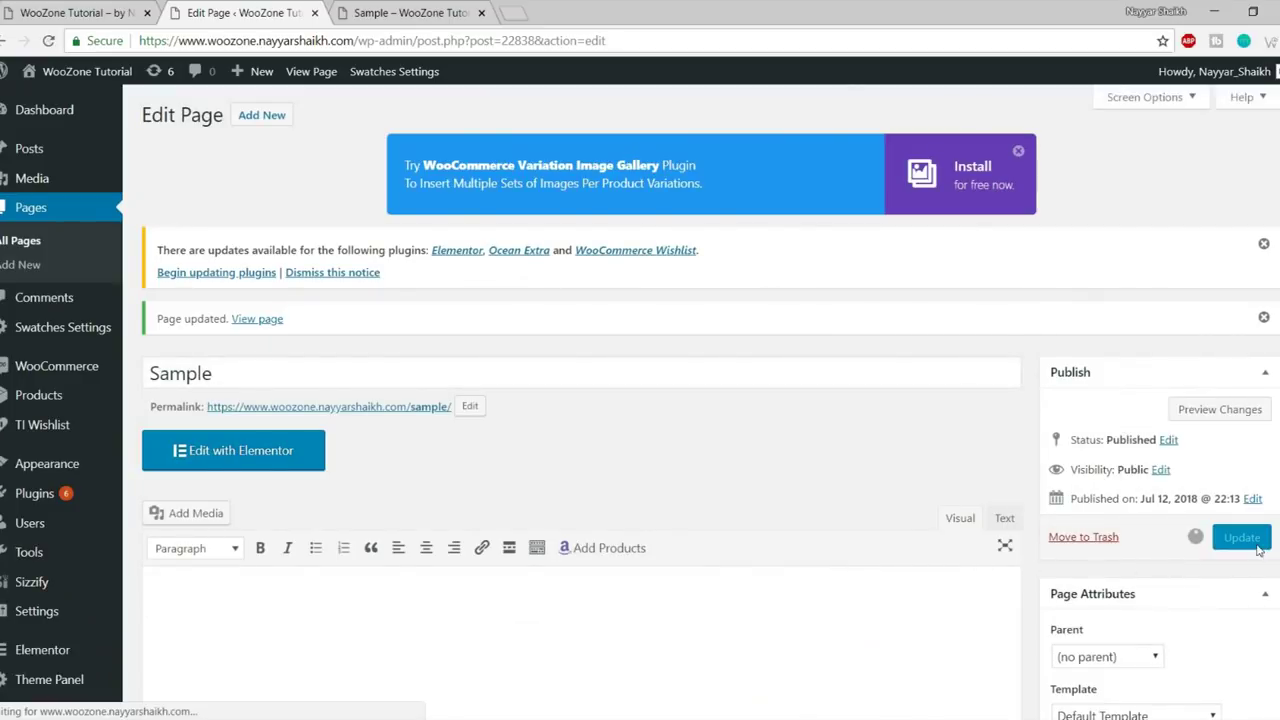
- Reload the live Sample page, open and close its full-screen overlay menu, then return to the editor
{"action": "left_click", "coordinate": [430, 10]}
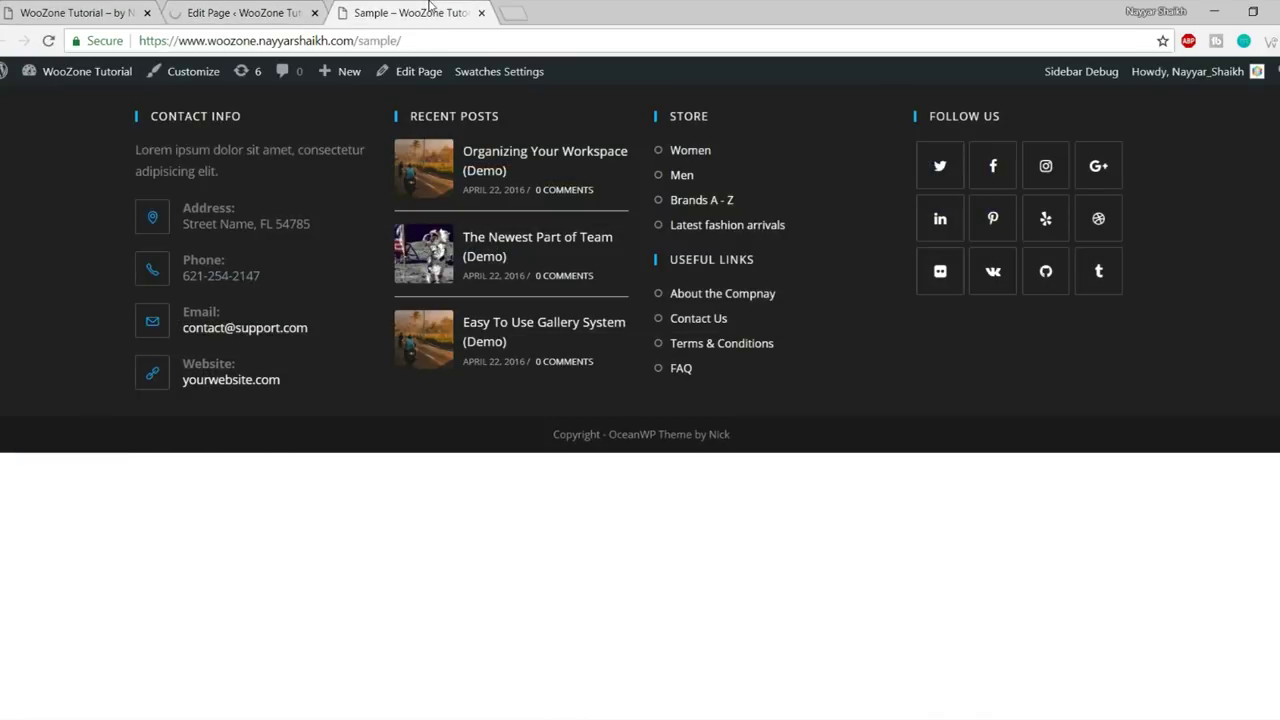
{"action": "left_click", "coordinate": [48, 41]}
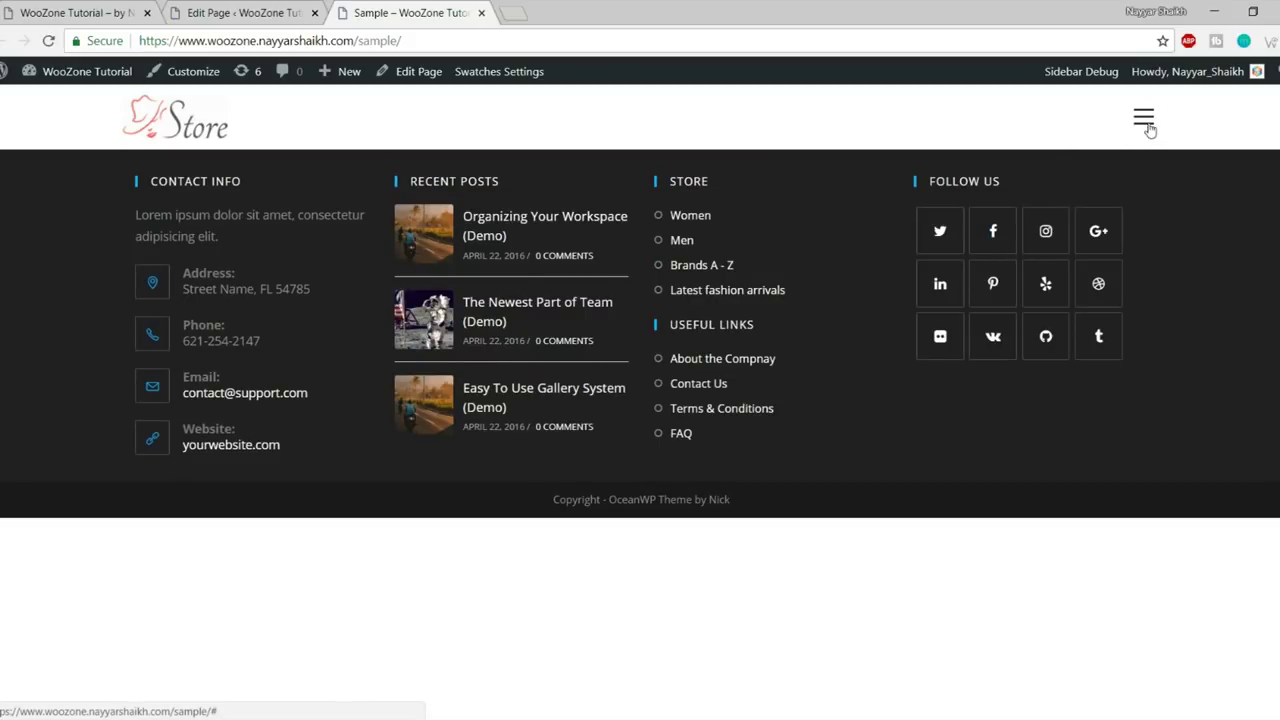
{"action": "left_click", "coordinate": [1145, 120]}
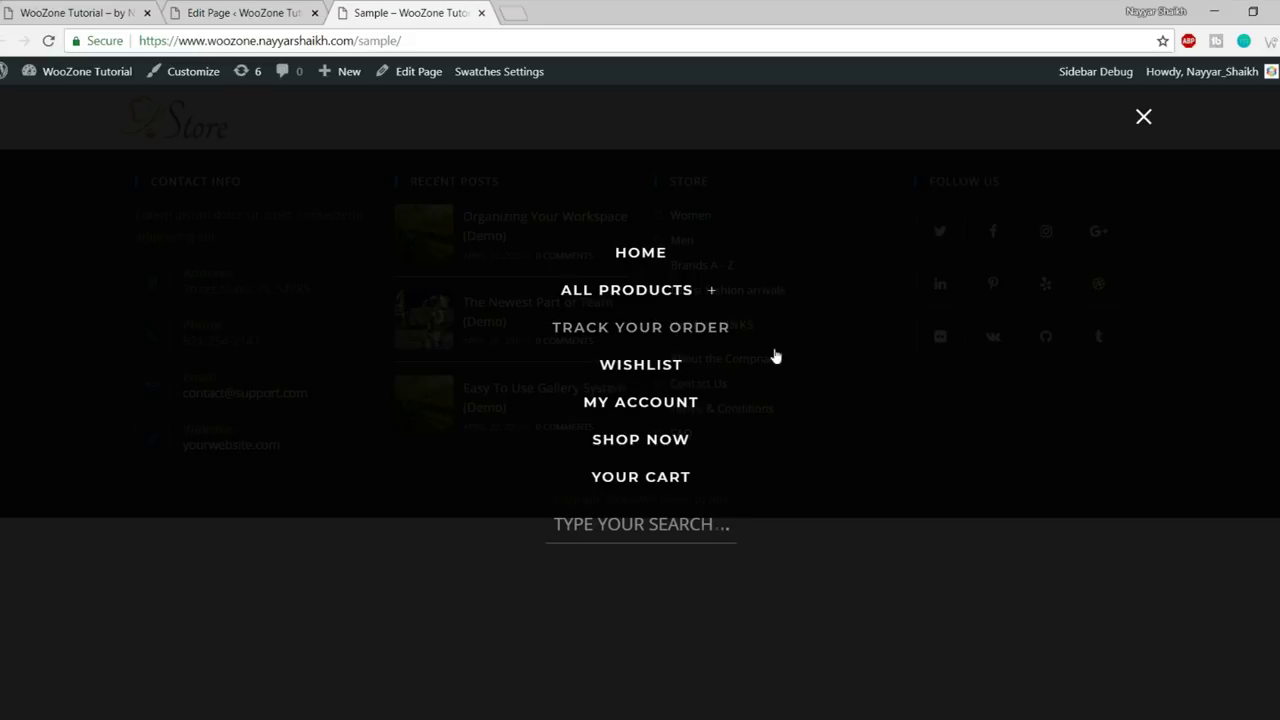
{"action": "left_click", "coordinate": [640, 526]}
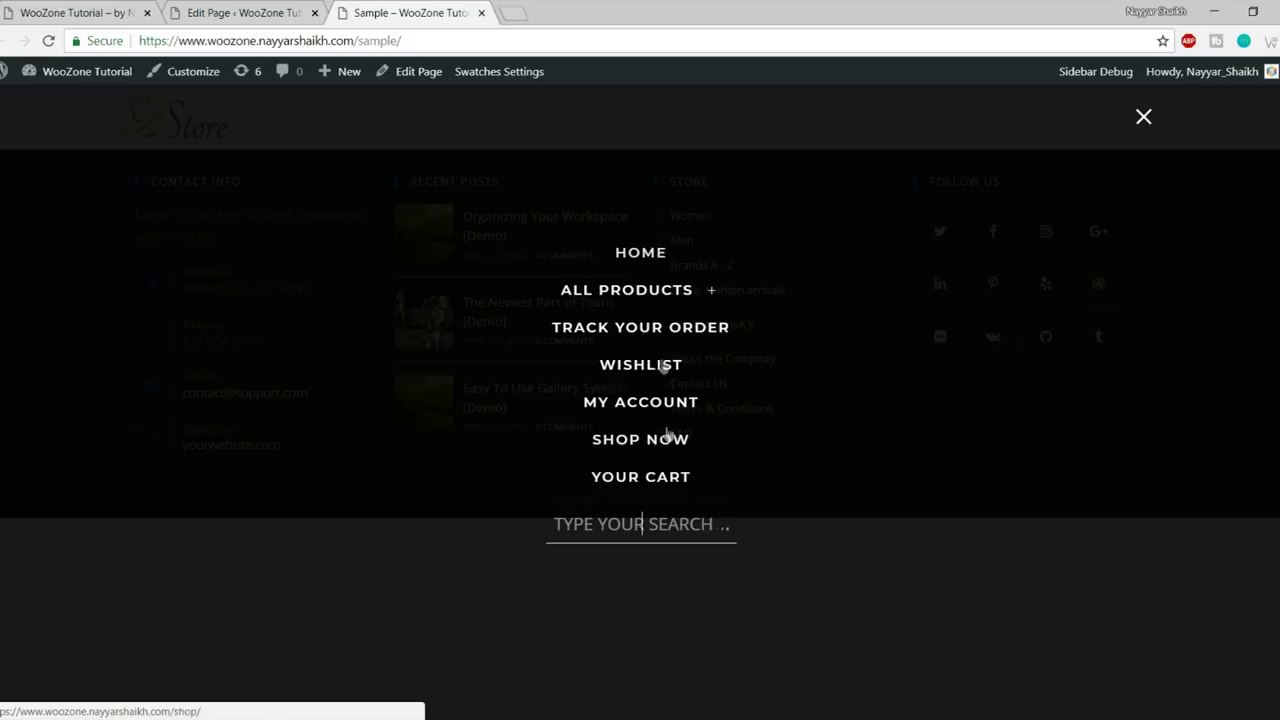
{"action": "left_click", "coordinate": [1143, 118]}
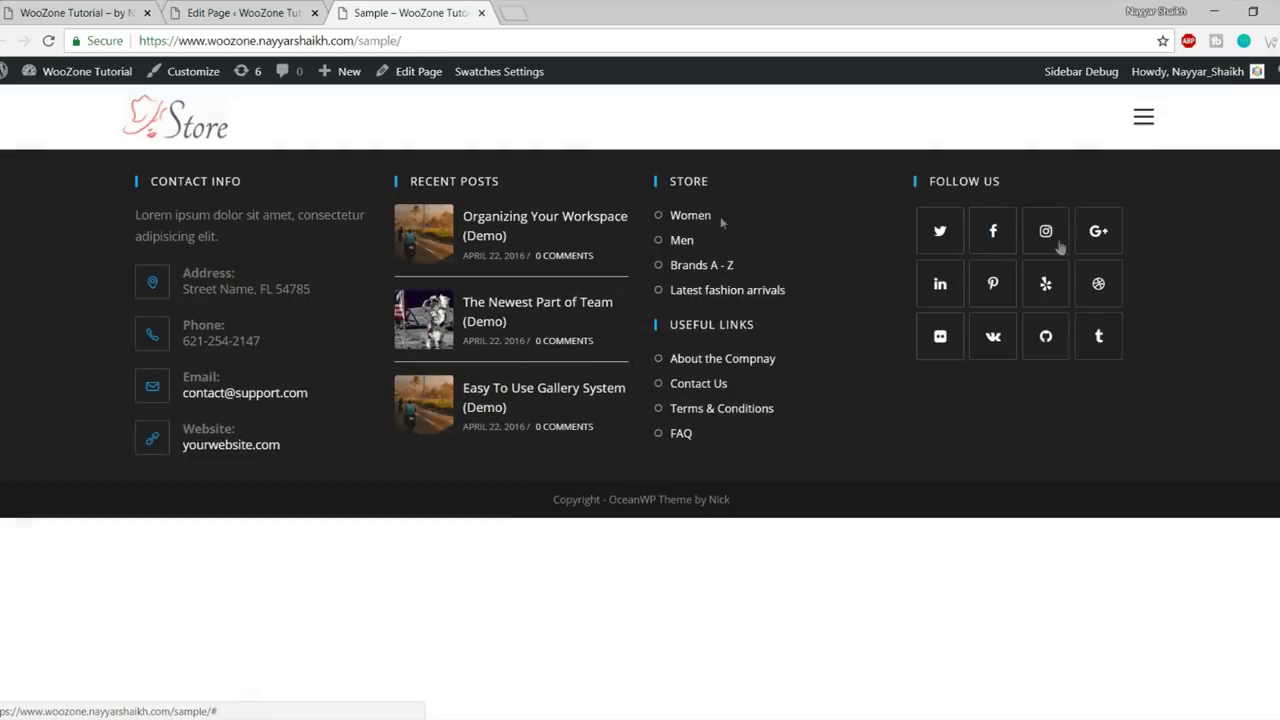
{"action": "key", "text": "ctrl+shift+Tab"}
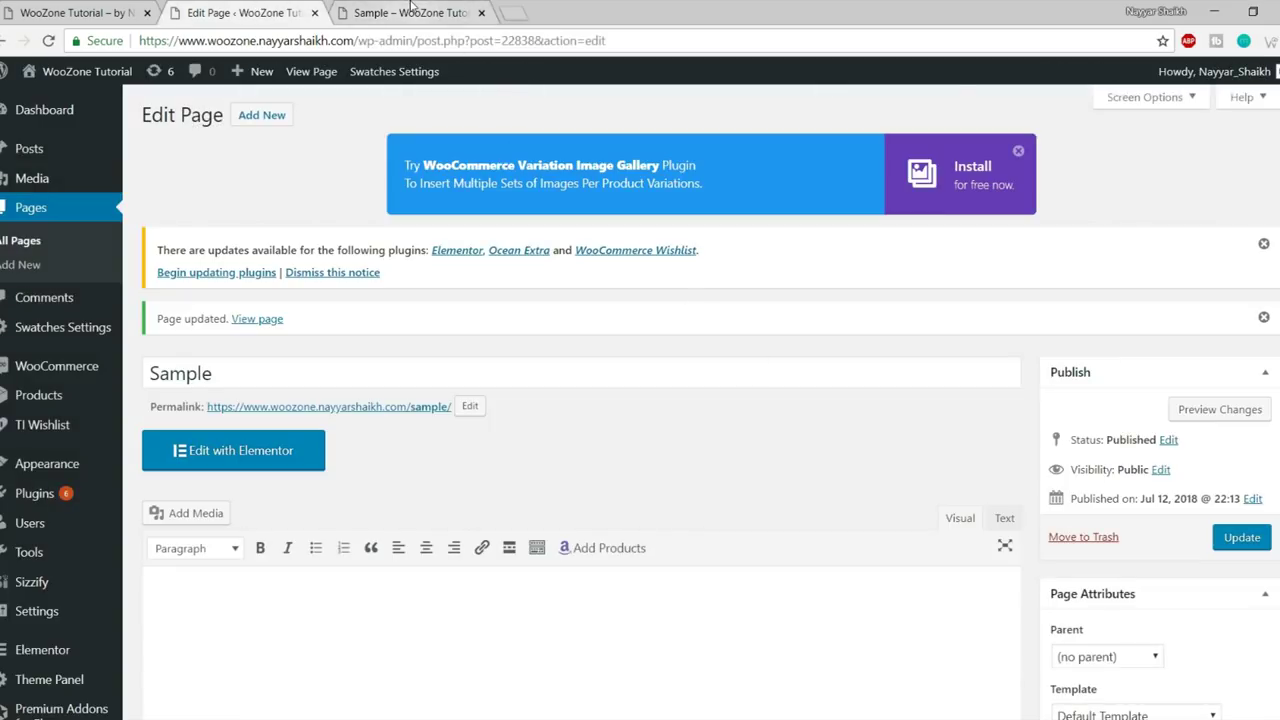
{"action": "left_click", "coordinate": [412, 12]}
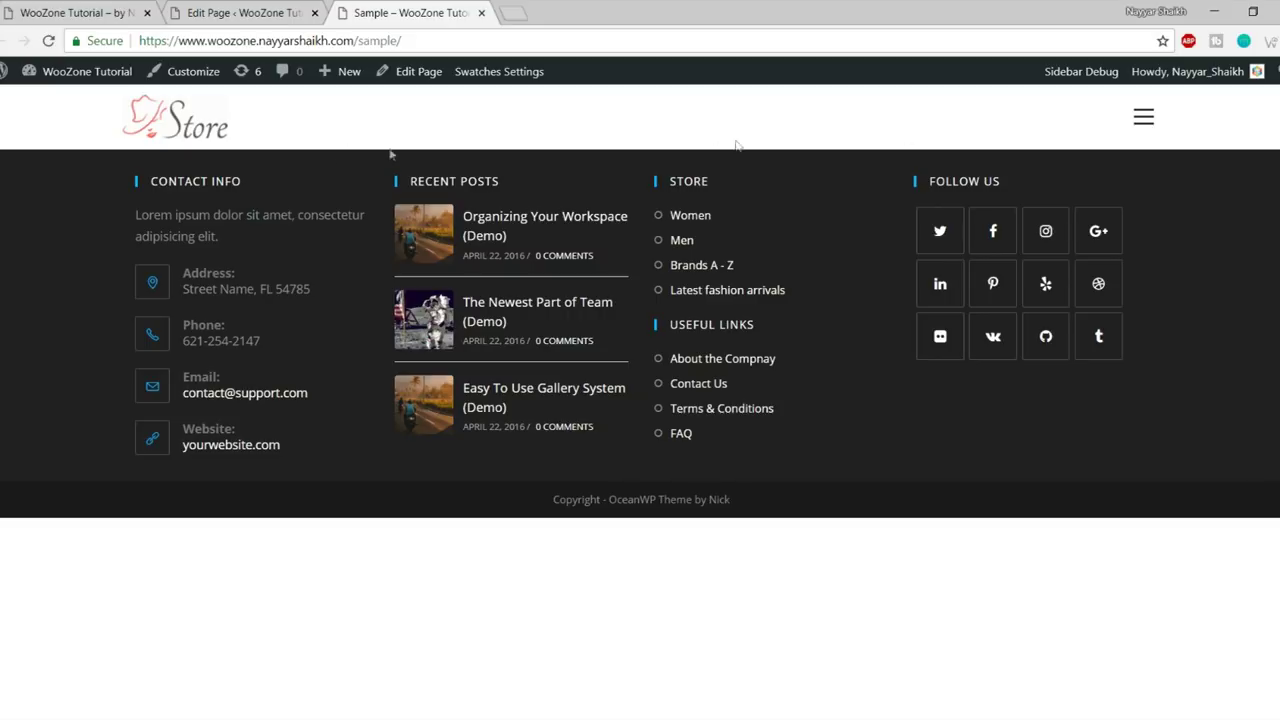
{"action": "left_click", "coordinate": [284, 16]}
{"action": "scroll", "coordinate": [783, 461], "scroll_direction": "down", "scroll_amount": 7}
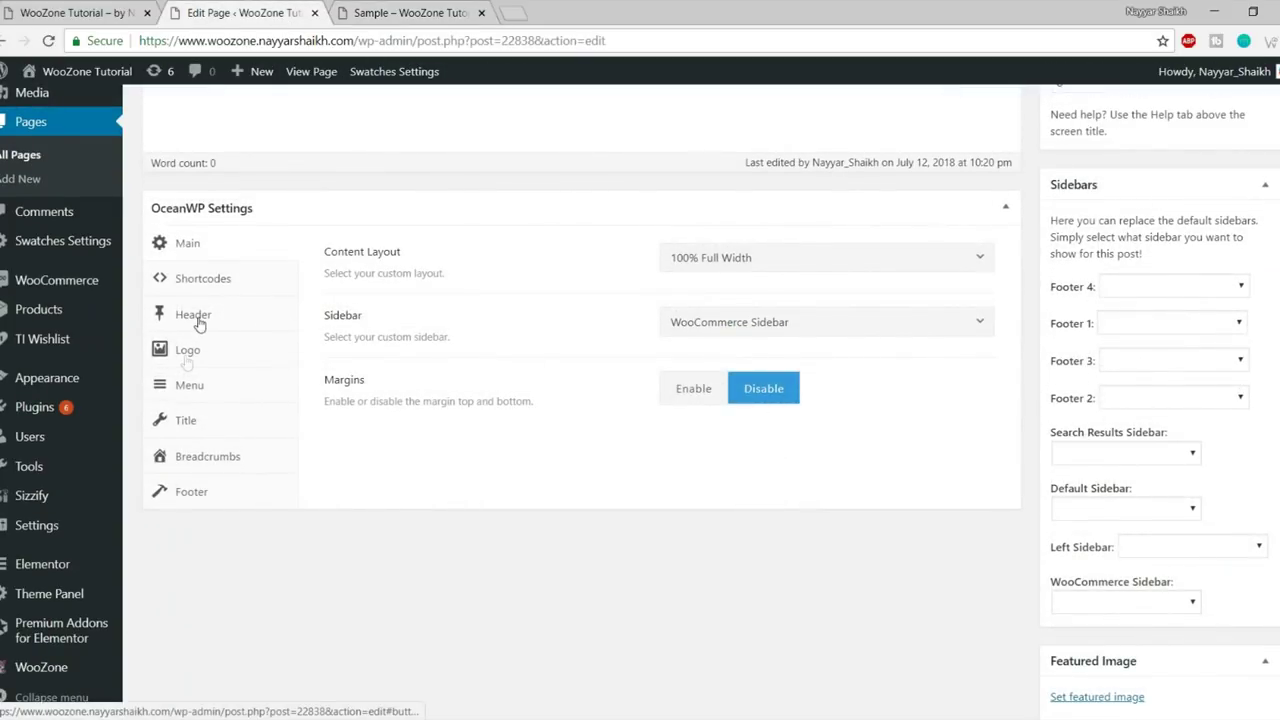
- Show the page's Logo options and scroll through the custom logo, retina logo, width and height fields
{"action": "left_click", "coordinate": [186, 360]}
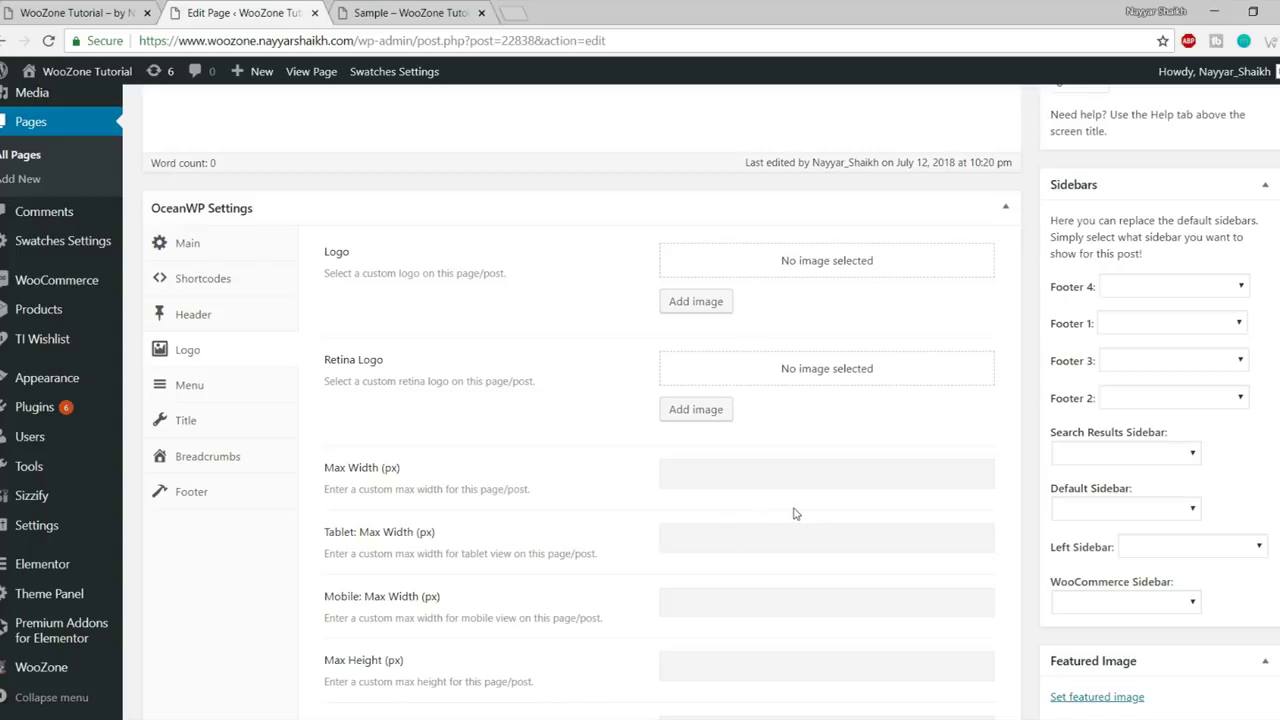
{"action": "scroll", "coordinate": [798, 511], "scroll_direction": "down", "scroll_amount": 2}
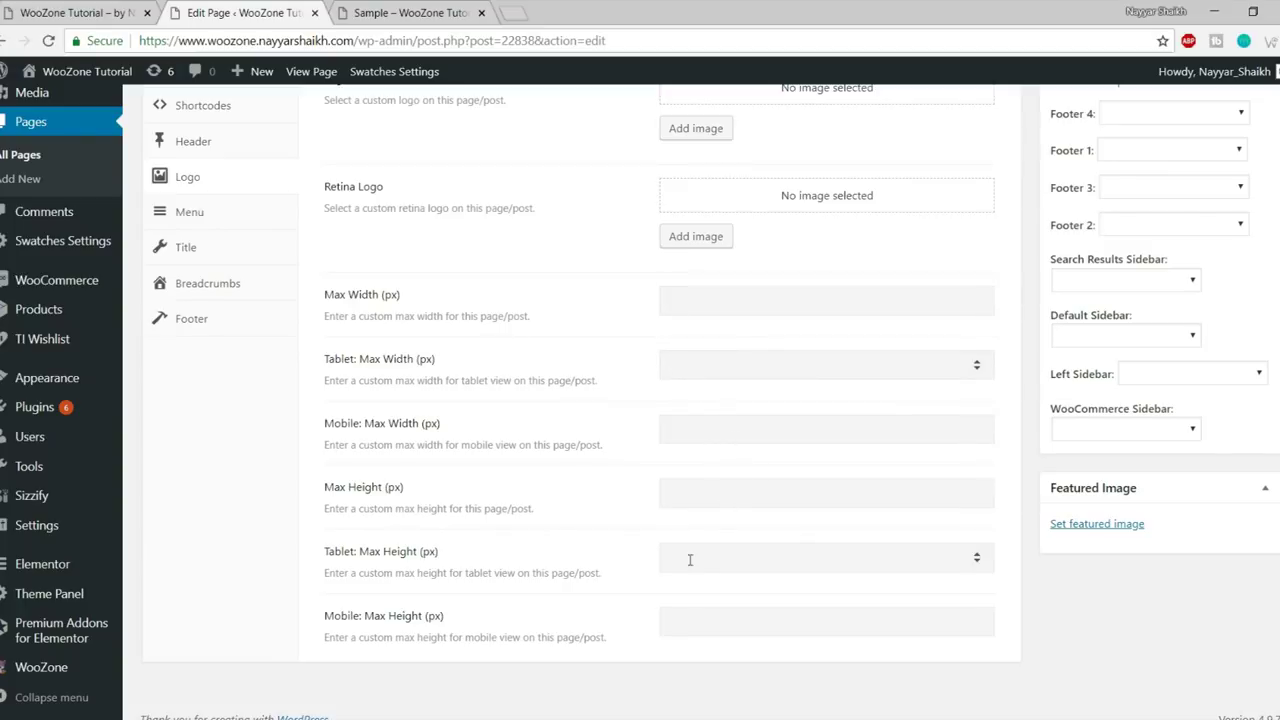
{"action": "scroll", "coordinate": [730, 540], "scroll_direction": "up", "scroll_amount": 2}
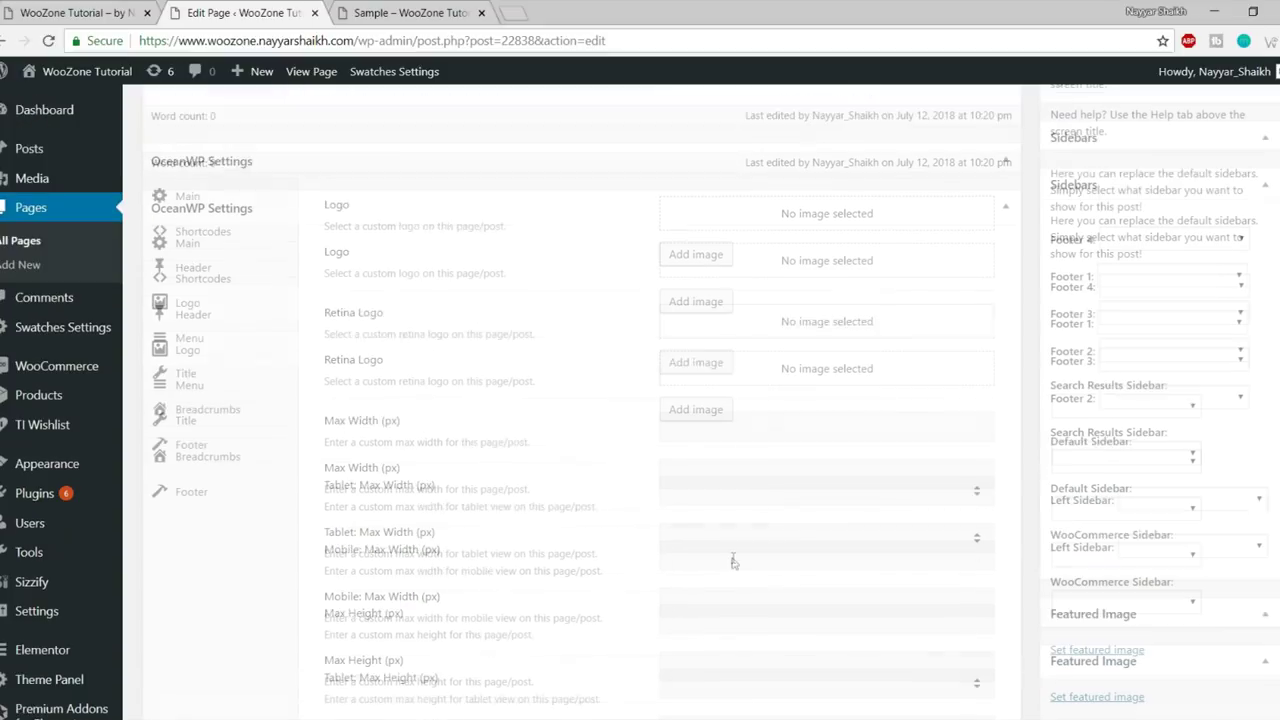
- Leave the page's Main Navigation Menu and menu Font Family at Default
{"action": "left_click", "coordinate": [190, 386]}
{"action": "left_click", "coordinate": [747, 262]}
{"action": "left_click", "coordinate": [592, 333]}
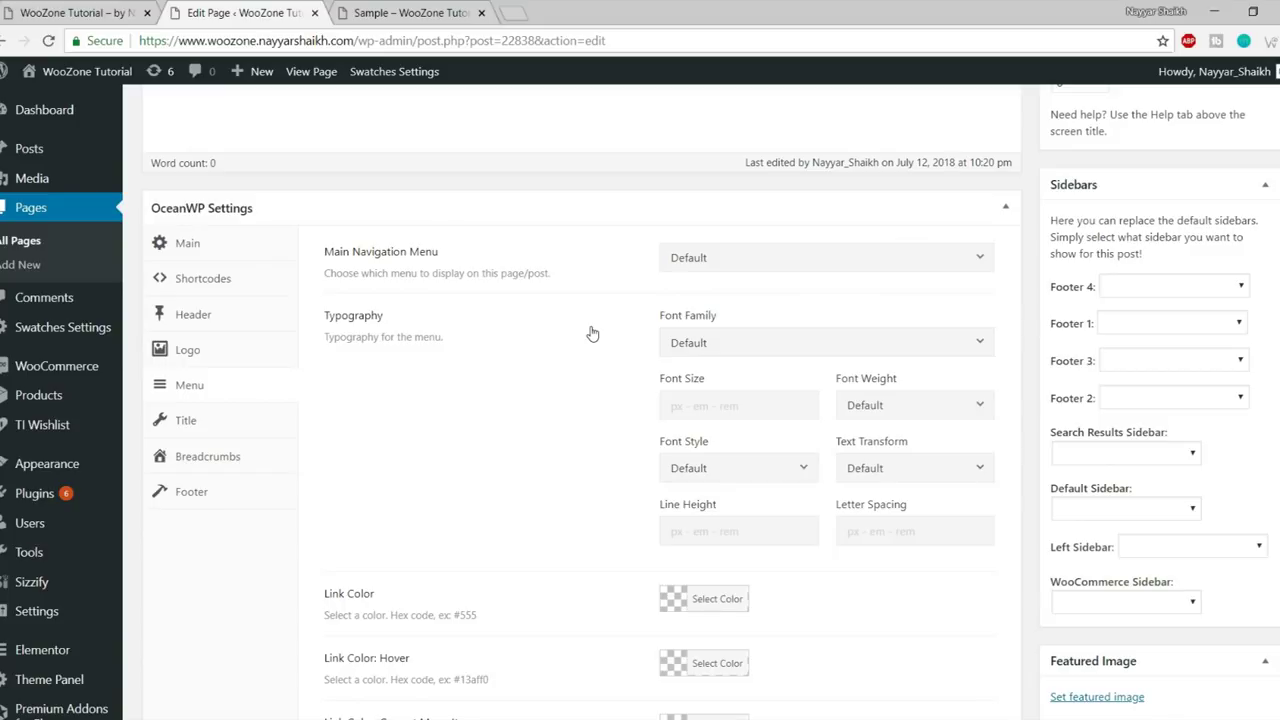
{"action": "scroll", "coordinate": [700, 362], "scroll_direction": "down", "scroll_amount": 1}
{"action": "left_click", "coordinate": [738, 268]}
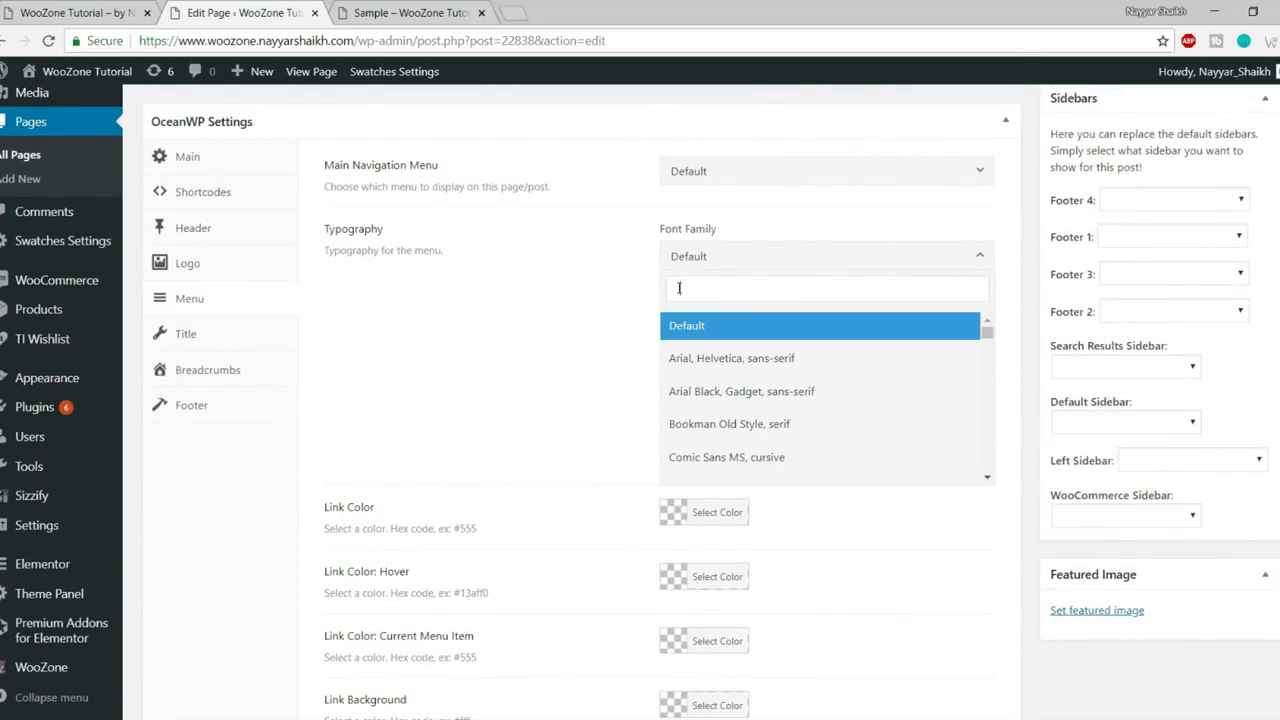
{"action": "left_click", "coordinate": [631, 314]}
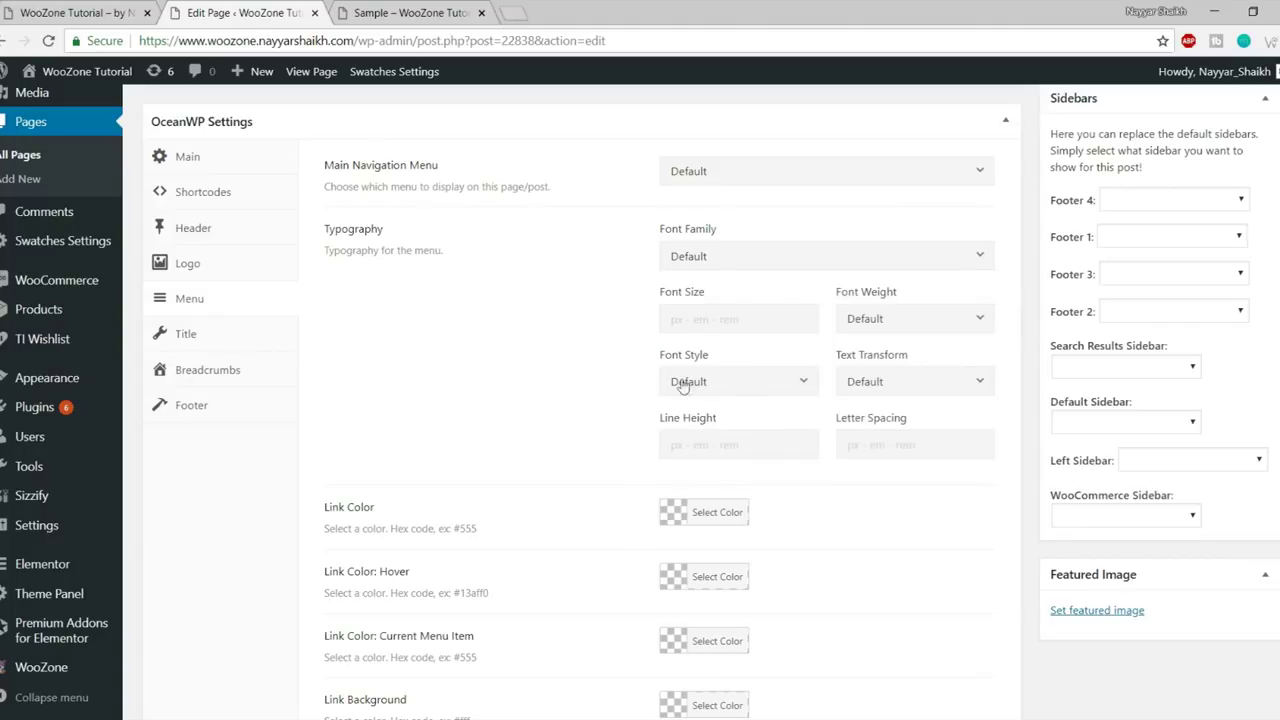
- Set the menu Link Color to the red palette swatch
{"action": "scroll", "coordinate": [476, 408], "scroll_direction": "down", "scroll_amount": 2}
{"action": "scroll", "coordinate": [640, 408], "scroll_direction": "down", "scroll_amount": 1}
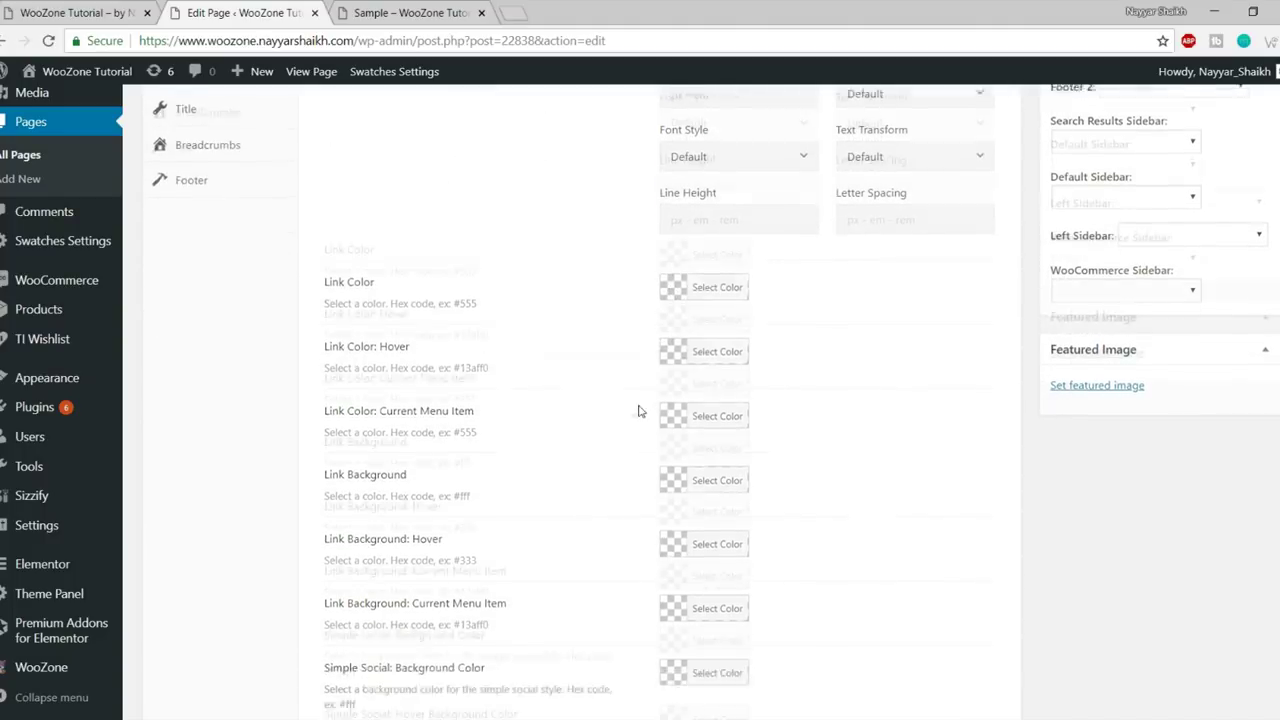
{"action": "scroll", "coordinate": [600, 420], "scroll_direction": "down", "scroll_amount": 1}
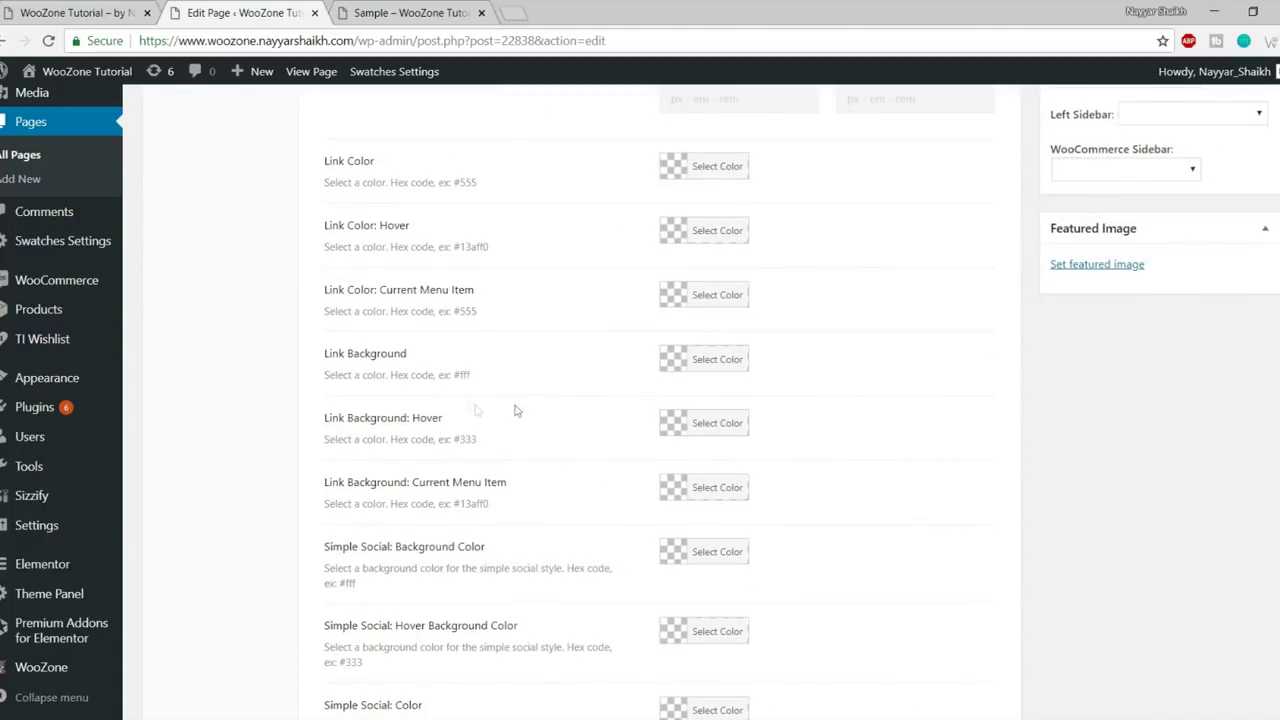
{"action": "scroll", "coordinate": [780, 420], "scroll_direction": "down", "scroll_amount": 2}
{"action": "scroll", "coordinate": [553, 367], "scroll_direction": "up", "scroll_amount": 1}
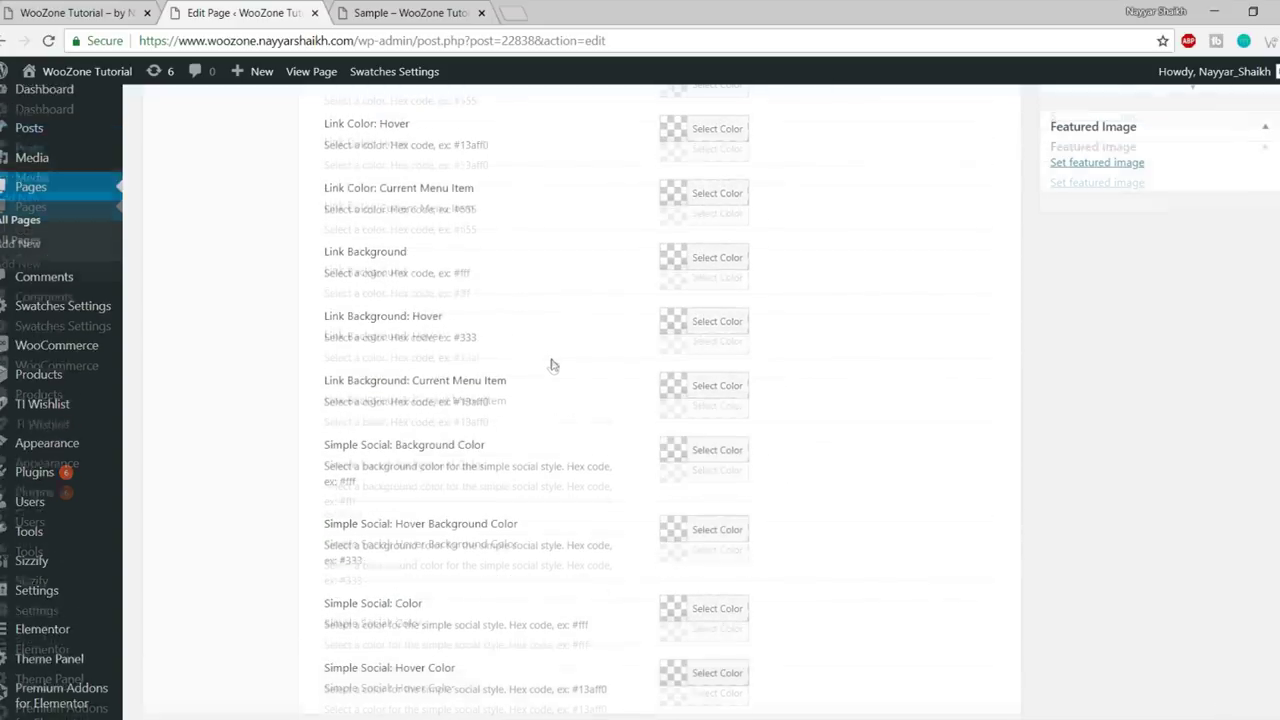
{"action": "scroll", "coordinate": [558, 370], "scroll_direction": "up", "scroll_amount": 1}
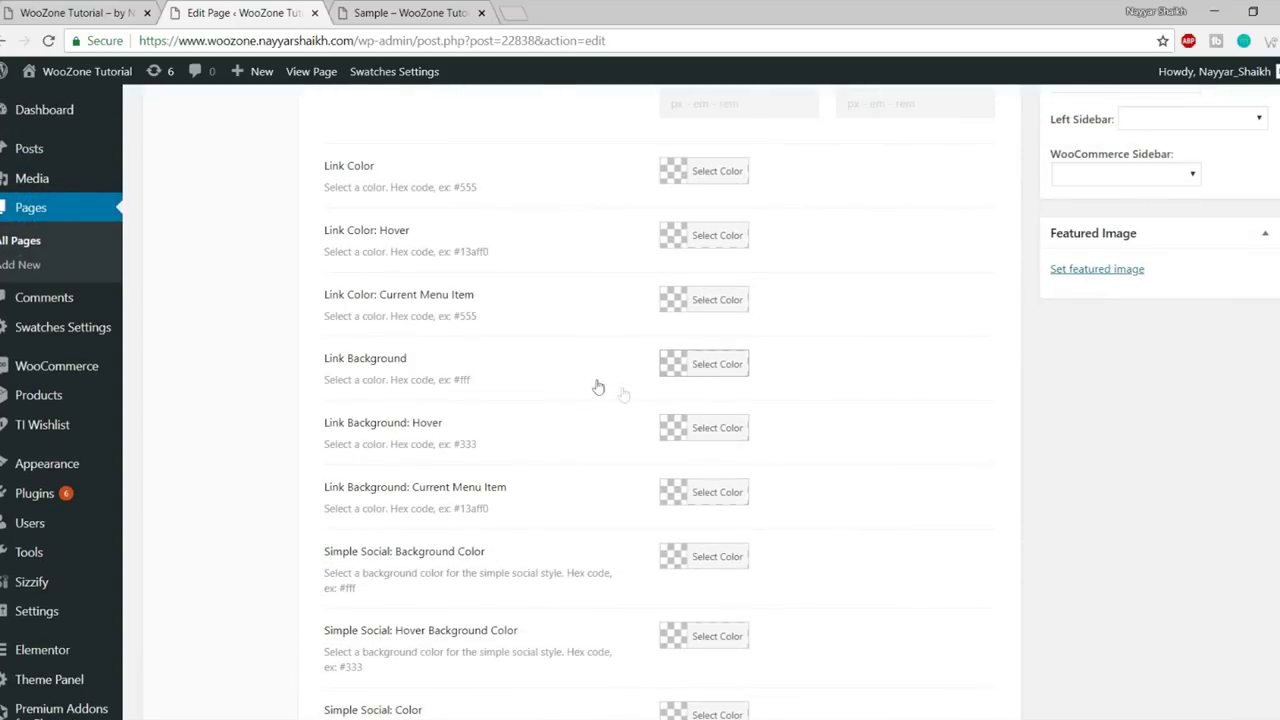
{"action": "scroll", "coordinate": [741, 387], "scroll_direction": "down", "scroll_amount": 1}
{"action": "scroll", "coordinate": [740, 385], "scroll_direction": "down", "scroll_amount": 1}
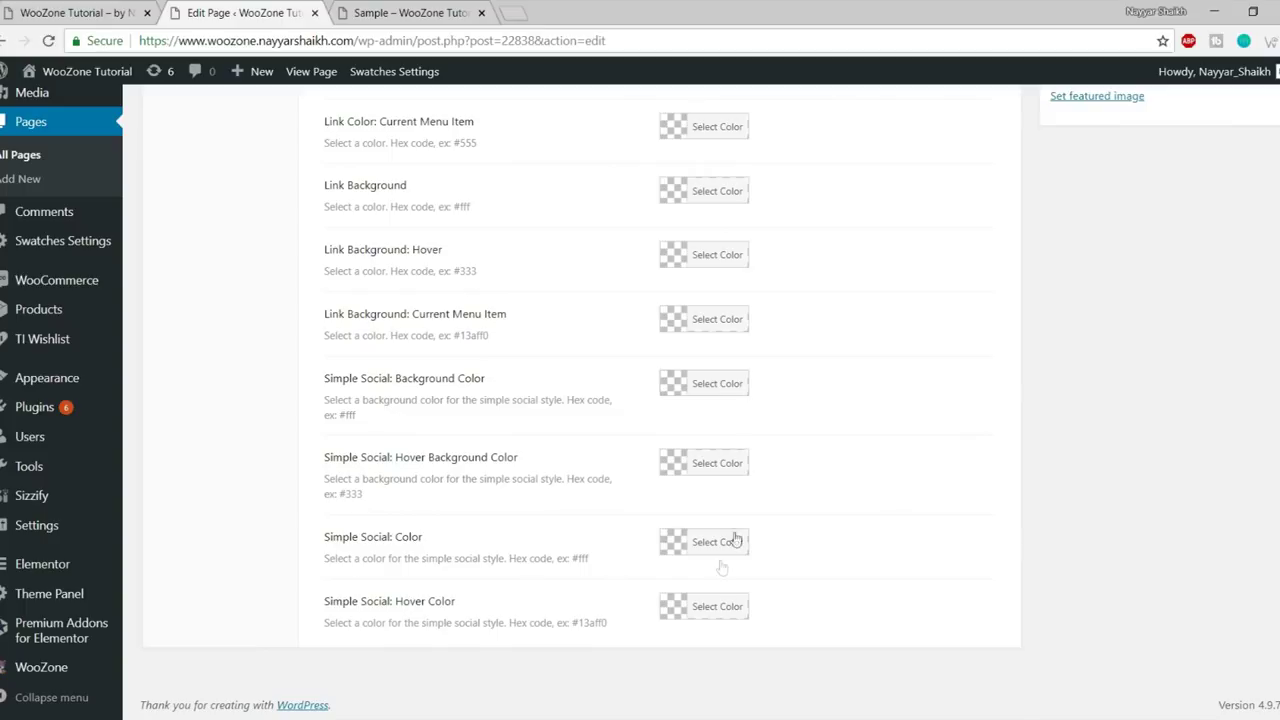
{"action": "scroll", "coordinate": [722, 560], "scroll_direction": "up", "scroll_amount": 3}
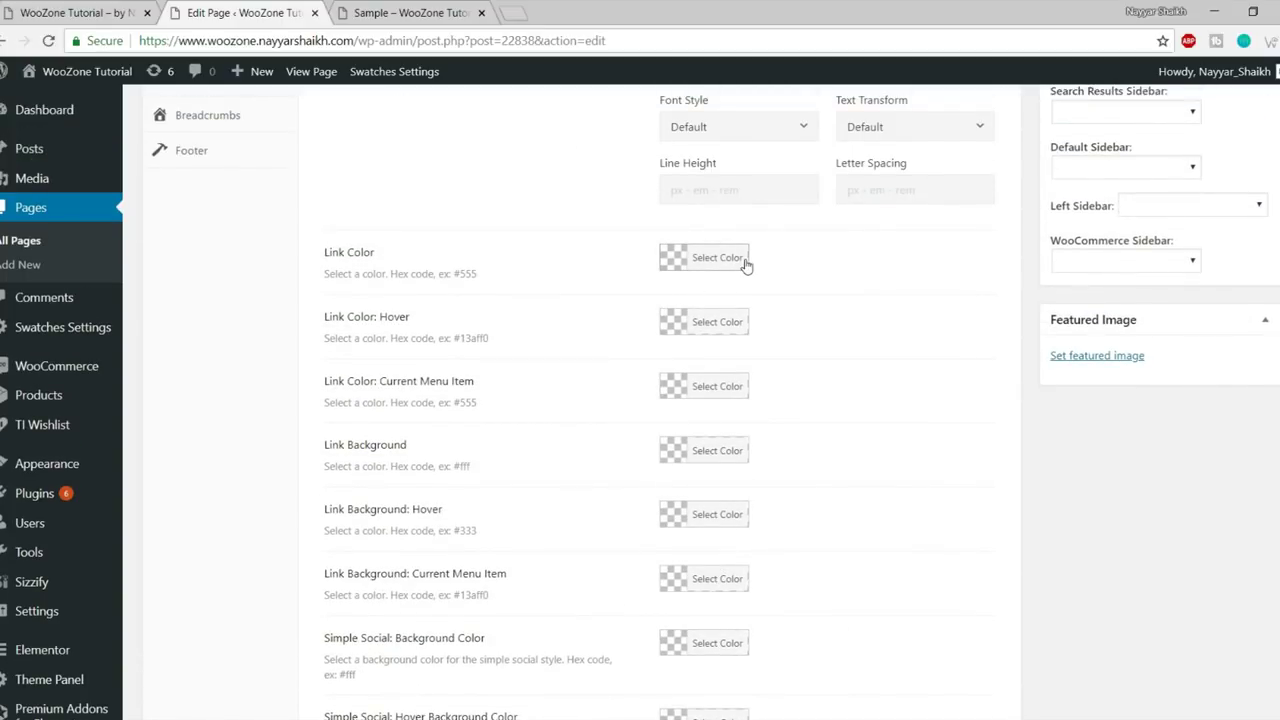
{"action": "left_click", "coordinate": [734, 260]}
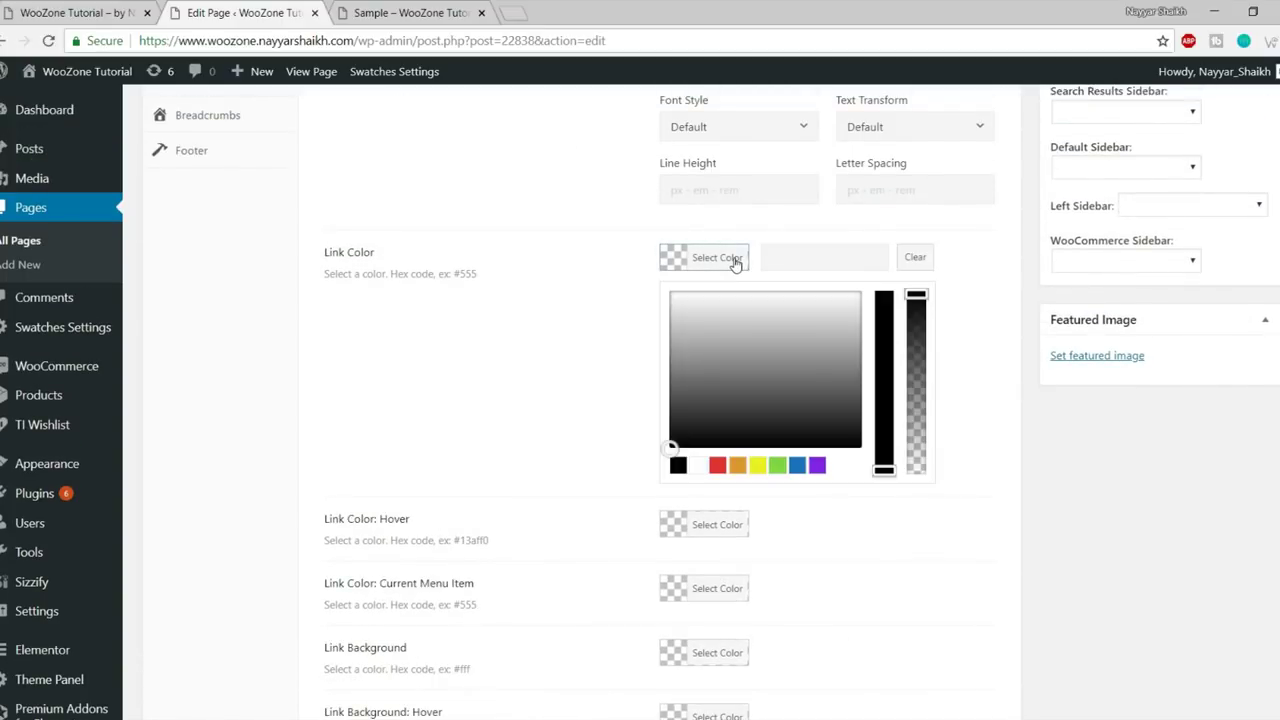
{"action": "left_click", "coordinate": [717, 465]}
{"action": "scroll", "coordinate": [968, 551], "scroll_direction": "up", "scroll_amount": 10}
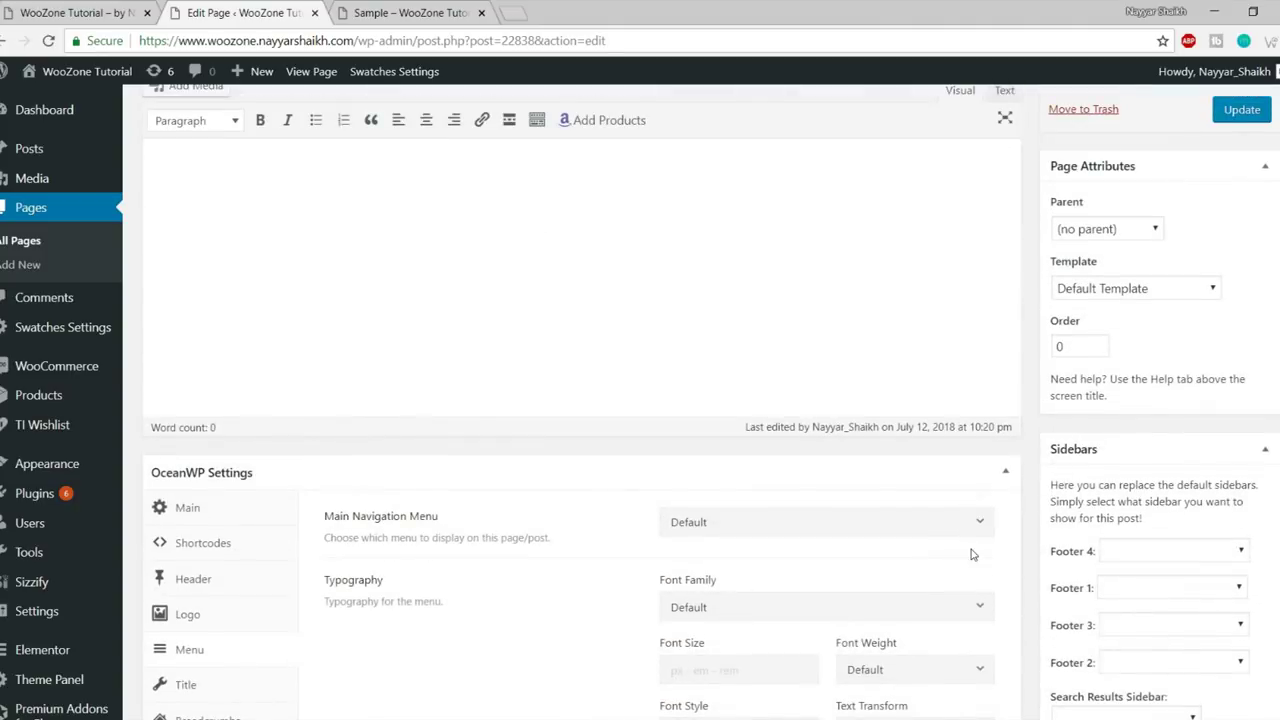
- Set Main Navigation Menu to Main Menu, update, and check the overlay menu on the live page
{"action": "left_click", "coordinate": [828, 518]}
{"action": "left_click", "coordinate": [786, 583]}
{"action": "left_click", "coordinate": [1241, 110]}
{"action": "left_click", "coordinate": [429, 14]}
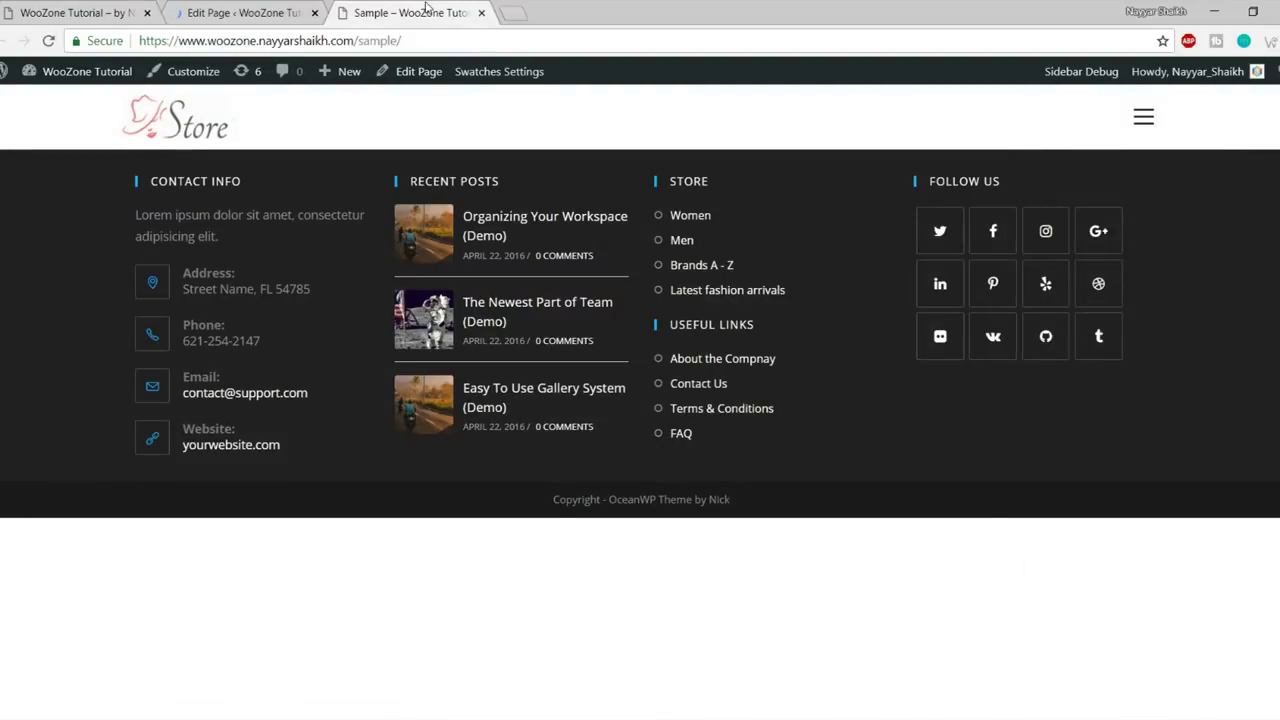
{"action": "left_click", "coordinate": [48, 40]}
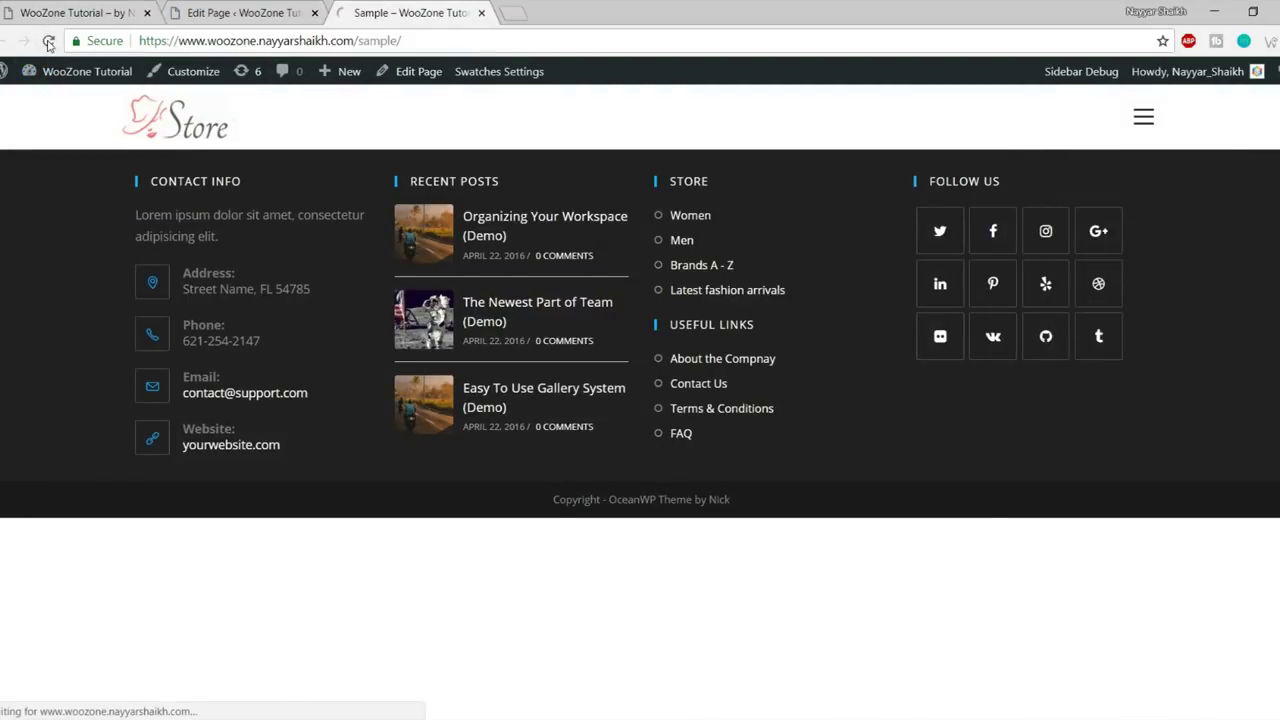
{"action": "left_click", "coordinate": [1140, 120]}
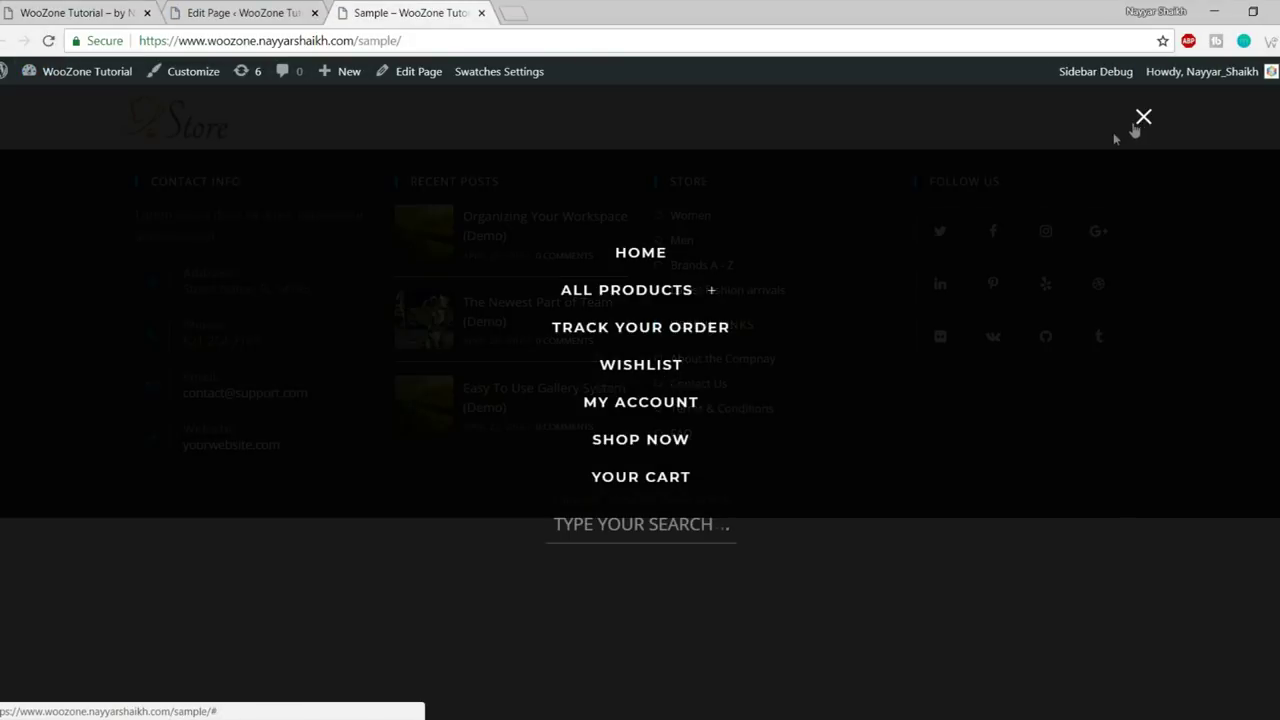
{"action": "left_click", "coordinate": [1145, 119]}
{"action": "left_click", "coordinate": [250, 14]}
{"action": "scroll", "coordinate": [537, 409], "scroll_direction": "down", "scroll_amount": 5}
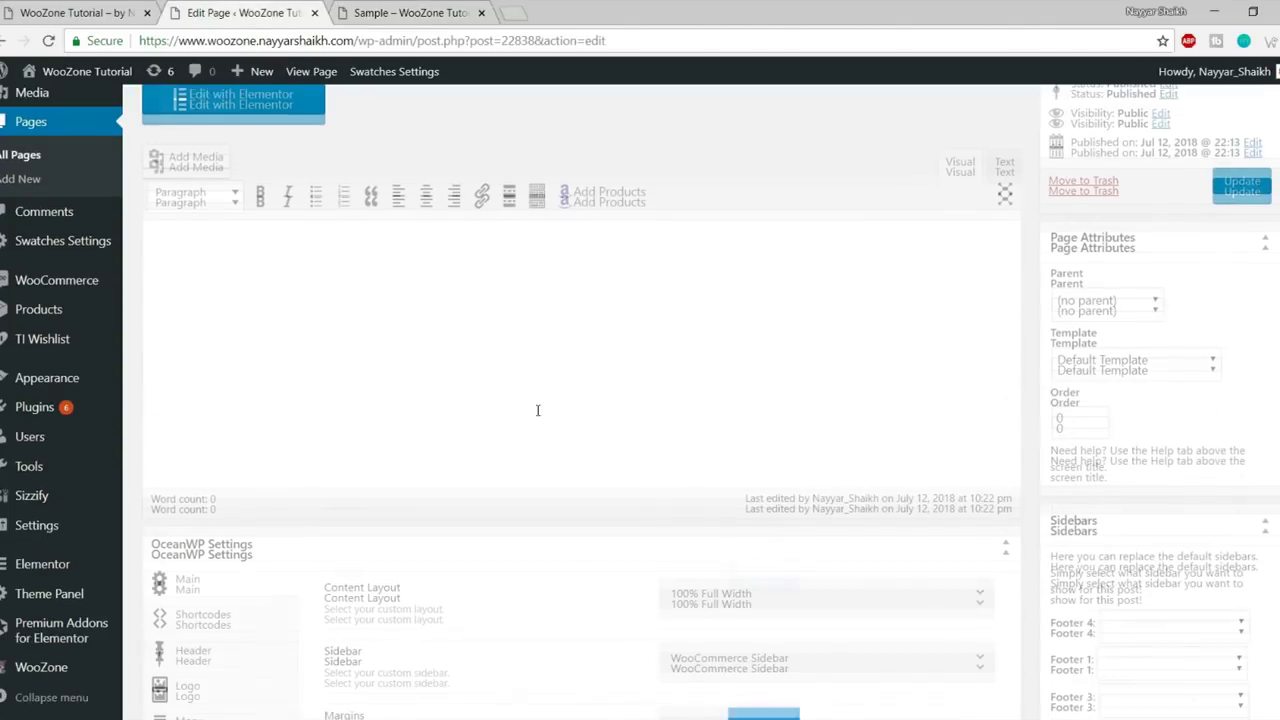
- Change the Header Style back to Default, update, and reload the live Sample page
{"action": "left_click", "coordinate": [201, 317]}
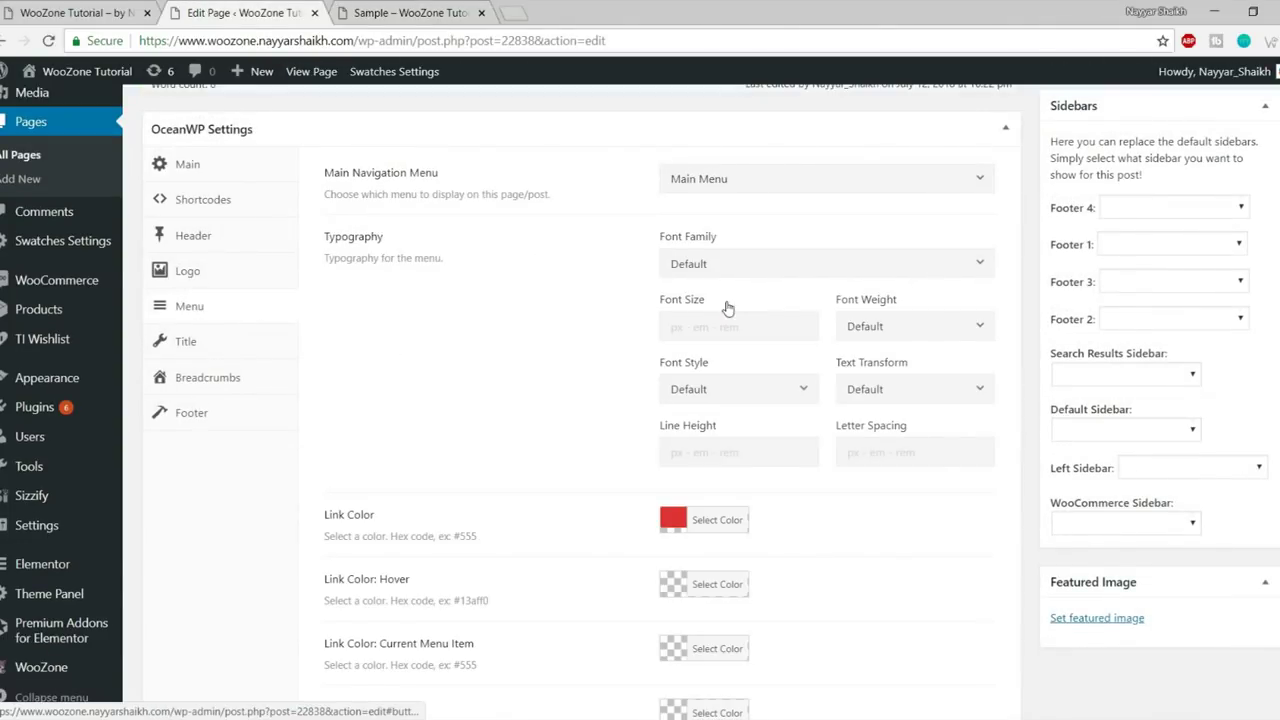
{"action": "left_click", "coordinate": [195, 236]}
{"action": "left_click", "coordinate": [748, 307]}
{"action": "left_click", "coordinate": [760, 336]}
{"action": "scroll", "coordinate": [1215, 409], "scroll_direction": "up", "scroll_amount": 5}
{"action": "scroll", "coordinate": [1215, 409], "scroll_direction": "up", "scroll_amount": 3}
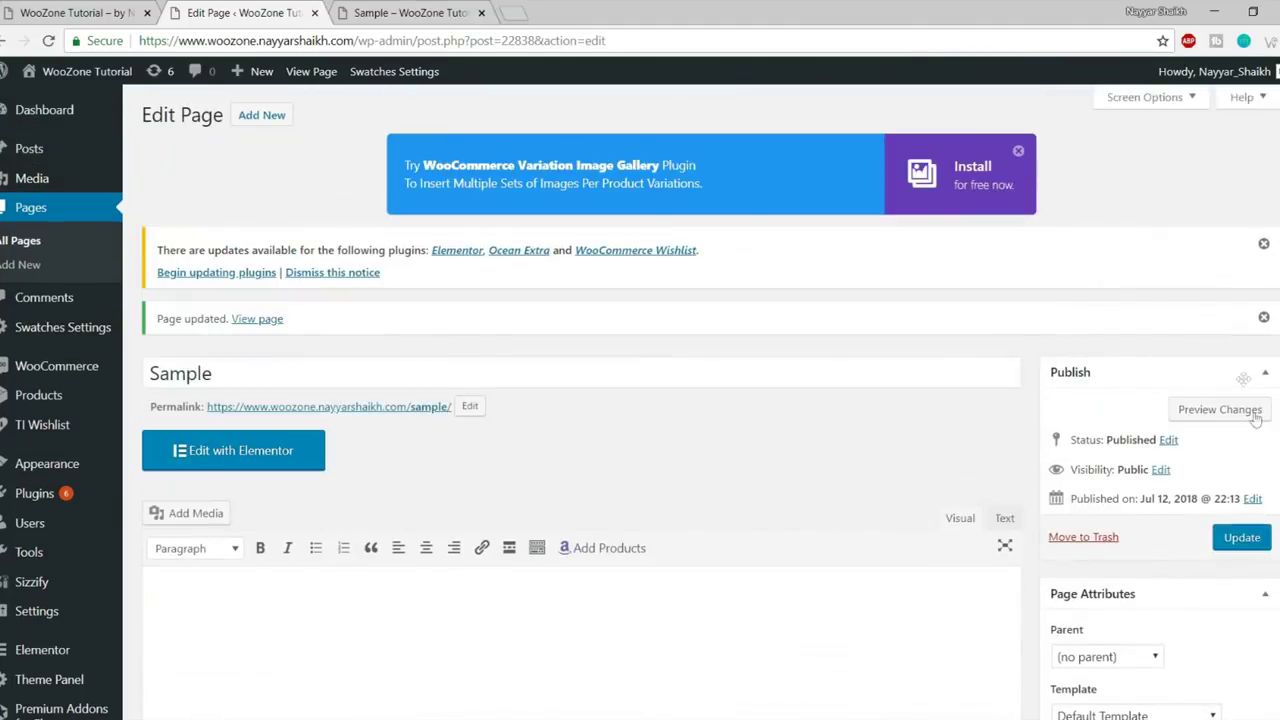
{"action": "left_click", "coordinate": [1240, 537]}
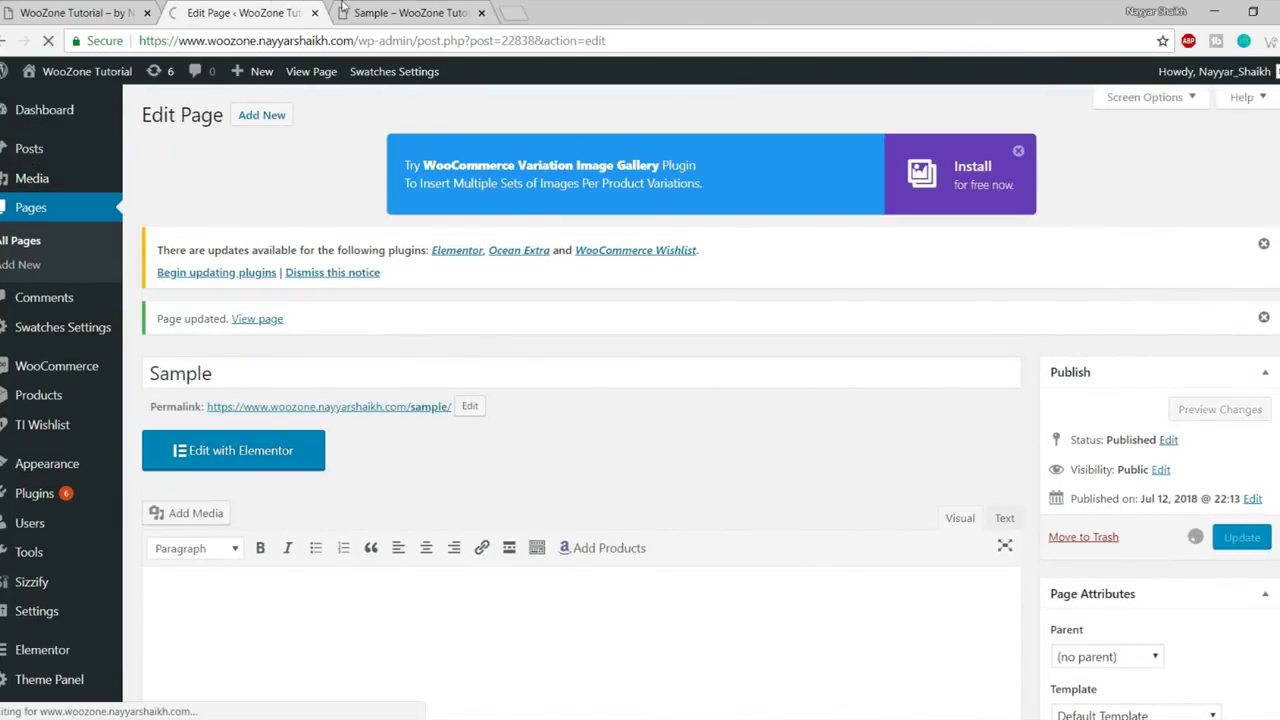
{"action": "left_click", "coordinate": [410, 12]}
{"action": "left_click", "coordinate": [50, 40]}
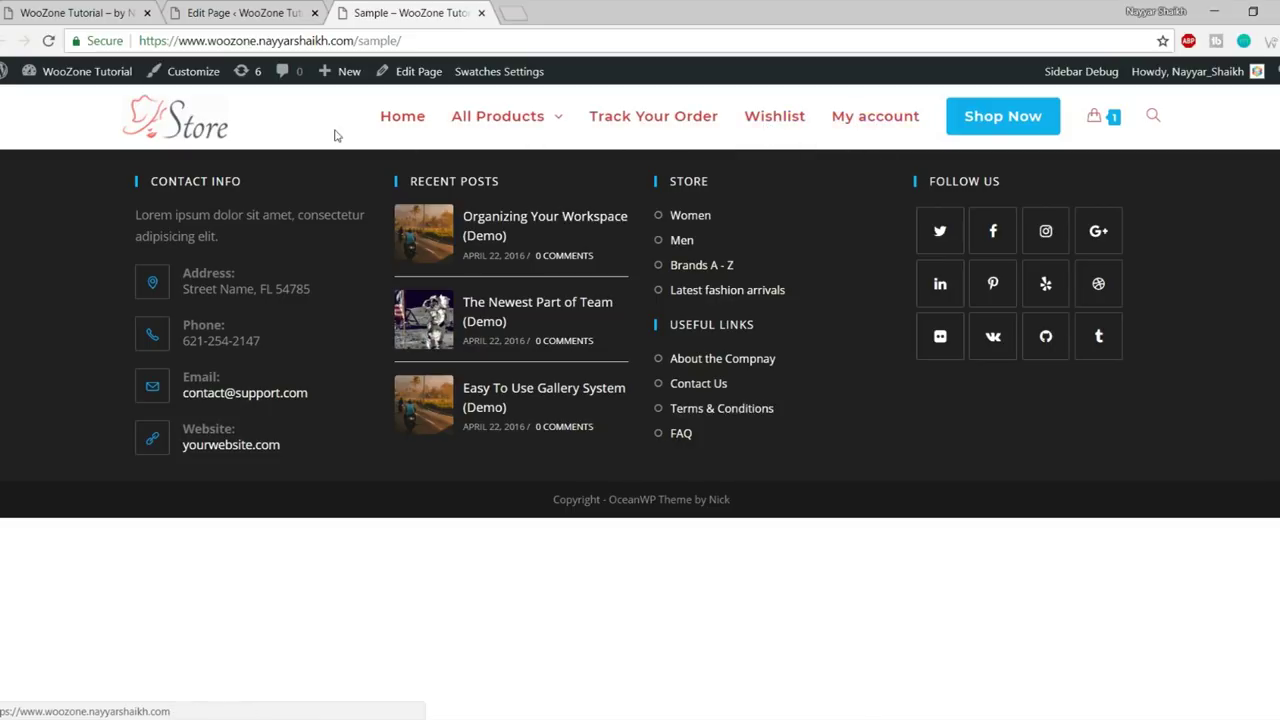
- Set Display Page Title to Default, Display Heading to Enable, Title Style to Centered, and update
{"action": "left_click", "coordinate": [285, 12]}
{"action": "scroll", "coordinate": [770, 320], "scroll_direction": "down", "scroll_amount": 10}
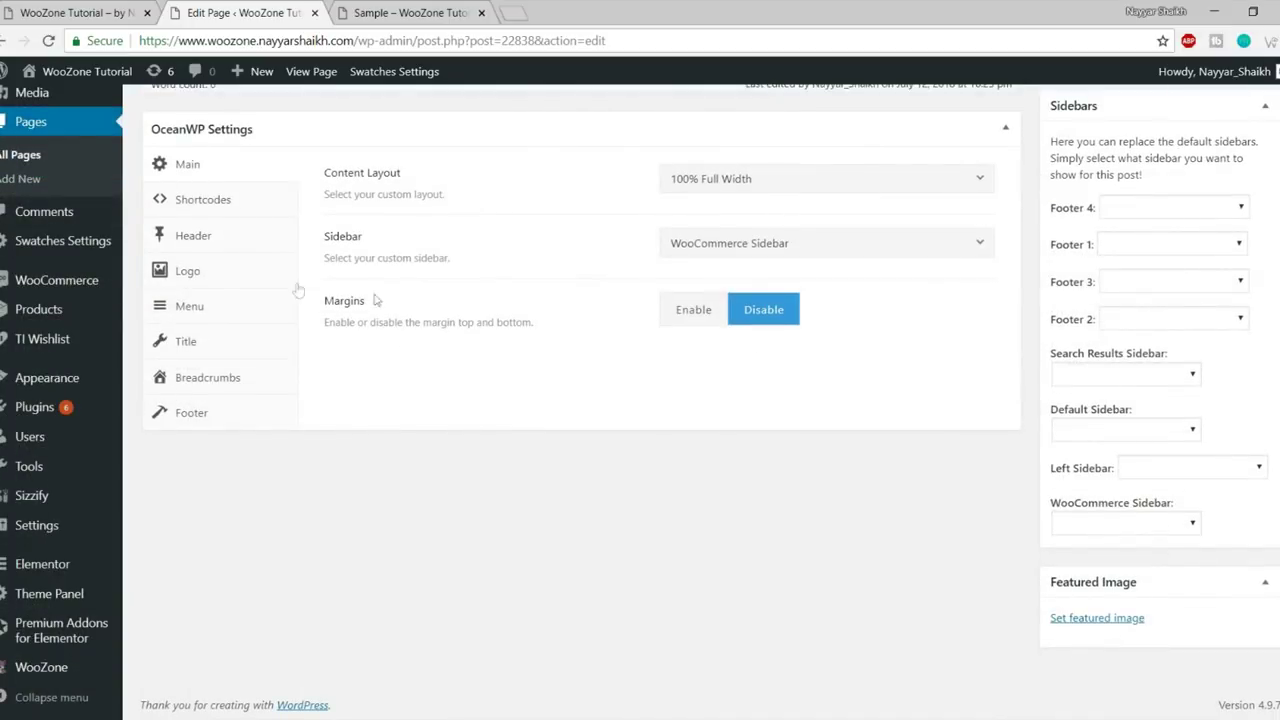
{"action": "left_click", "coordinate": [218, 341]}
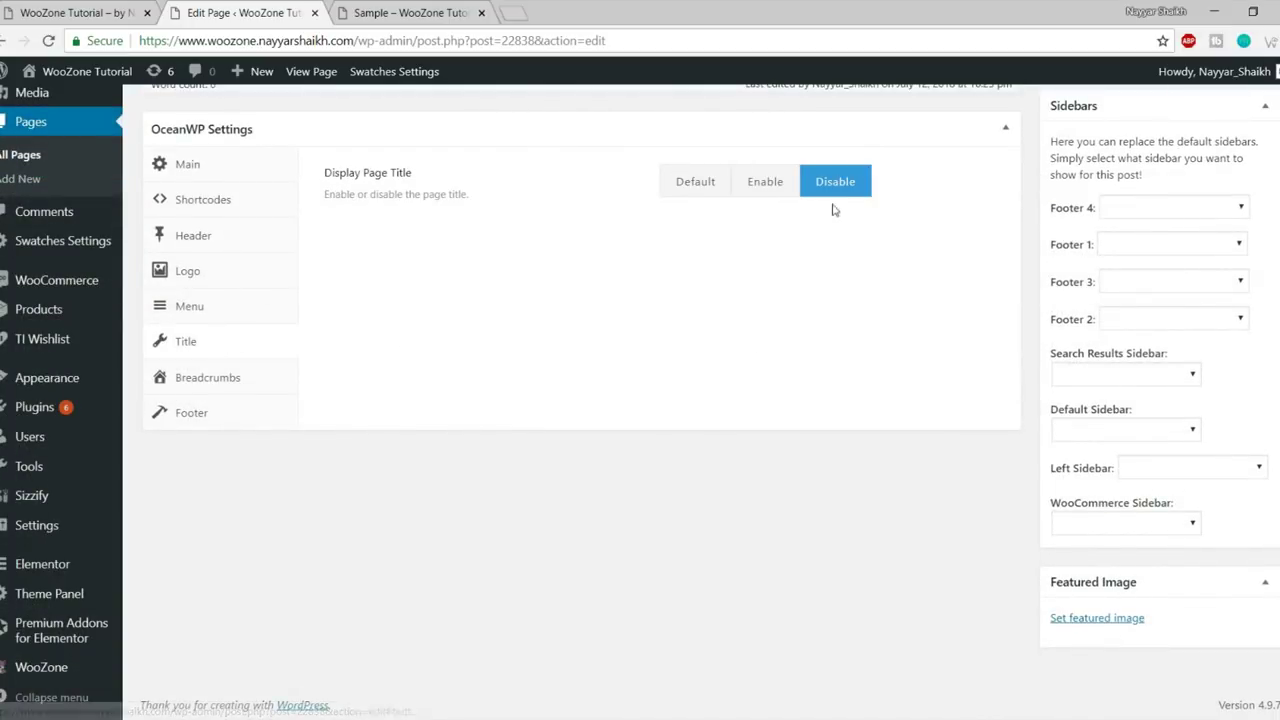
{"action": "left_click", "coordinate": [710, 196]}
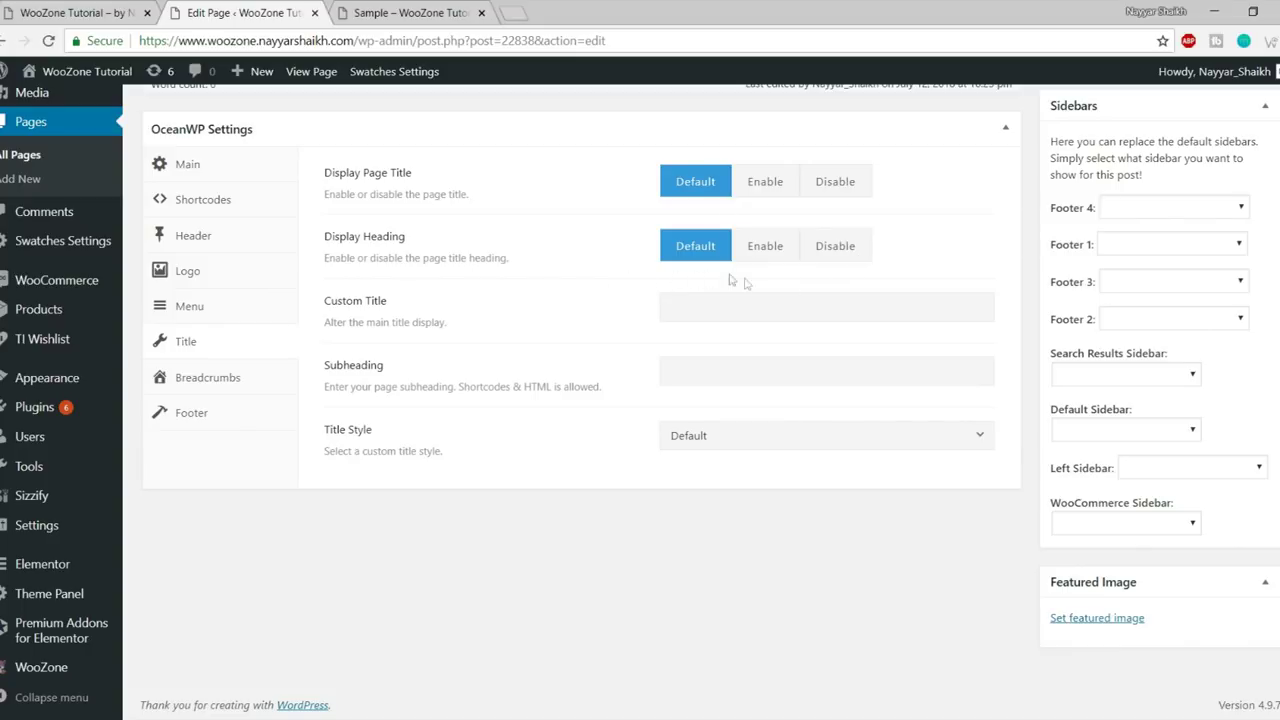
{"action": "left_click", "coordinate": [765, 256]}
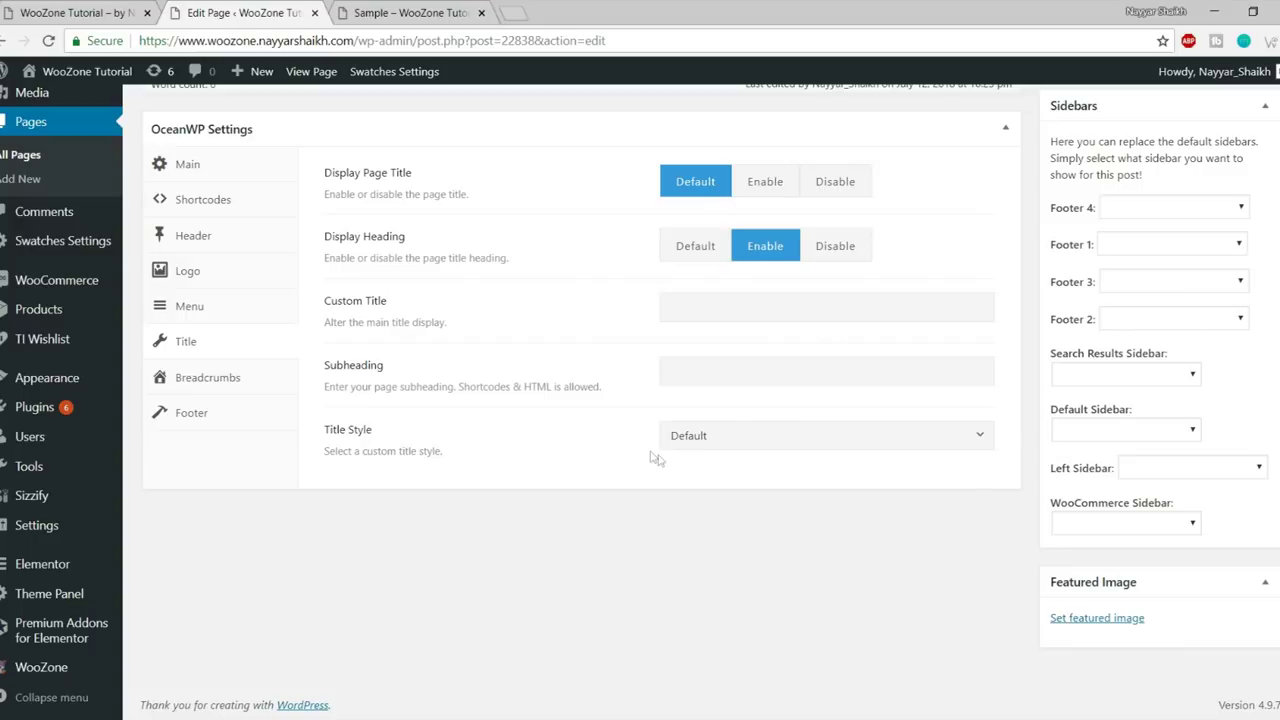
{"action": "left_click", "coordinate": [716, 438]}
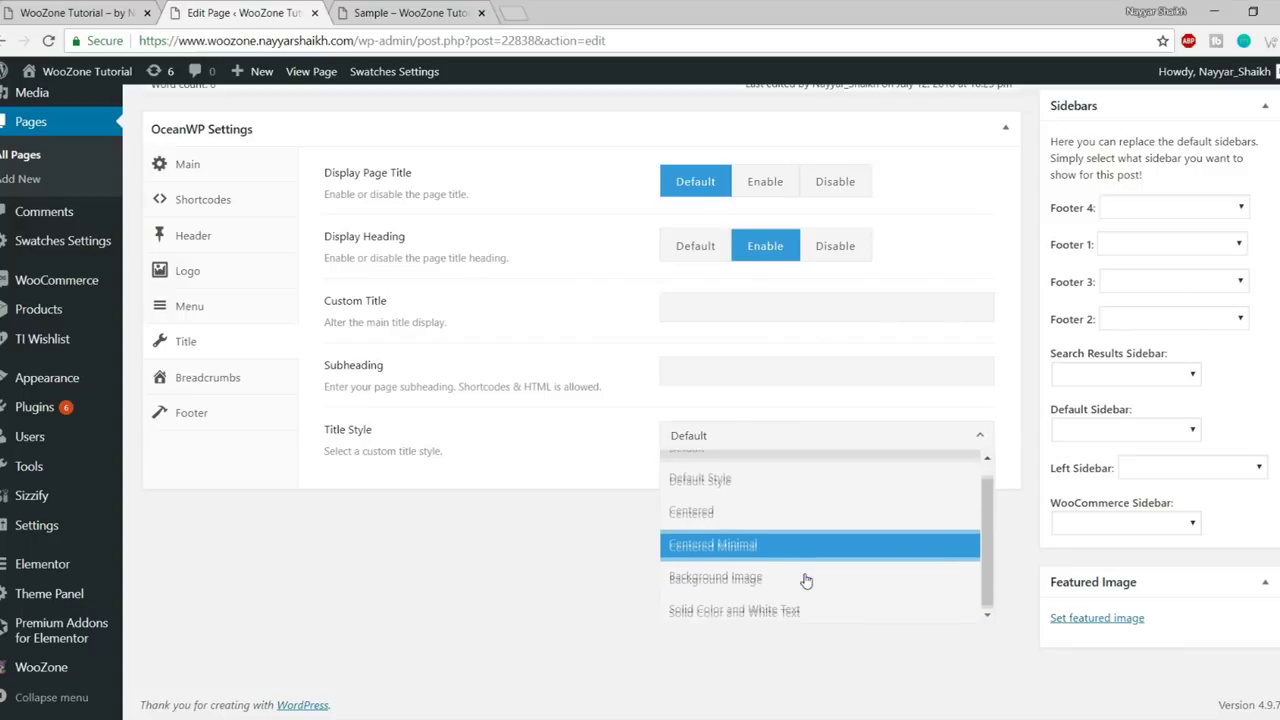
{"action": "scroll", "coordinate": [812, 608], "scroll_direction": "up", "scroll_amount": 1}
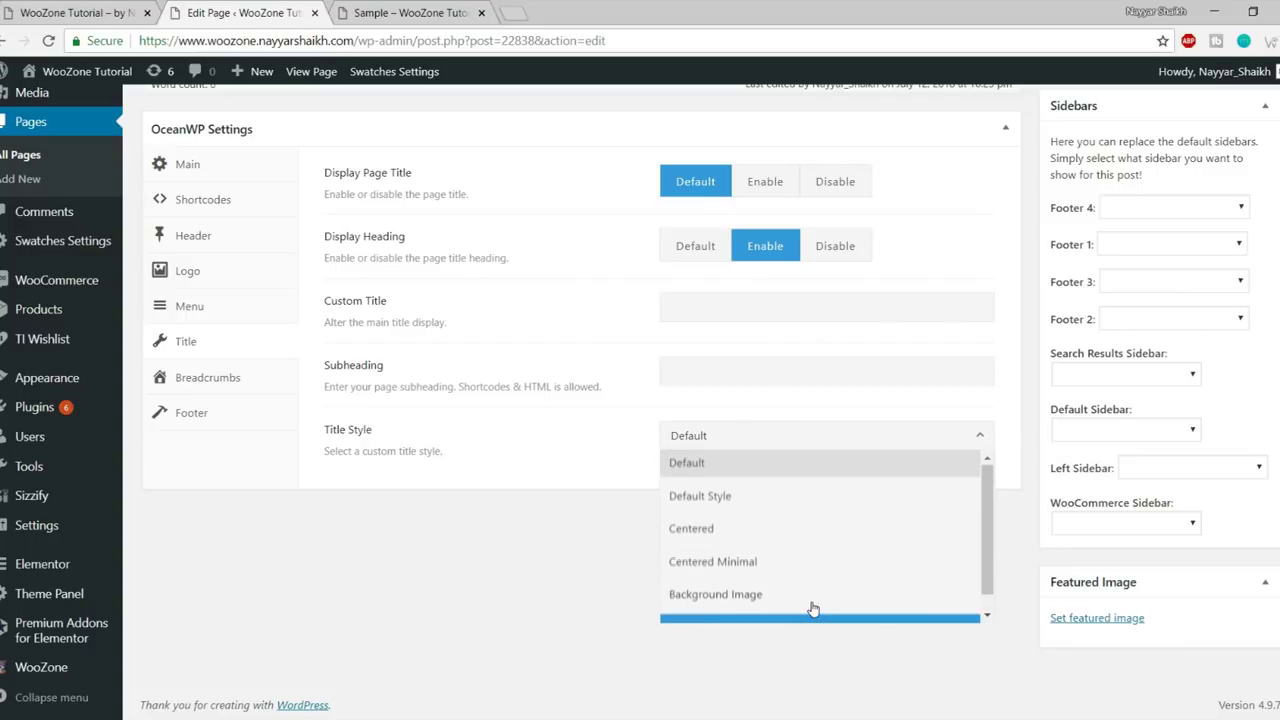
{"action": "left_click", "coordinate": [737, 540]}
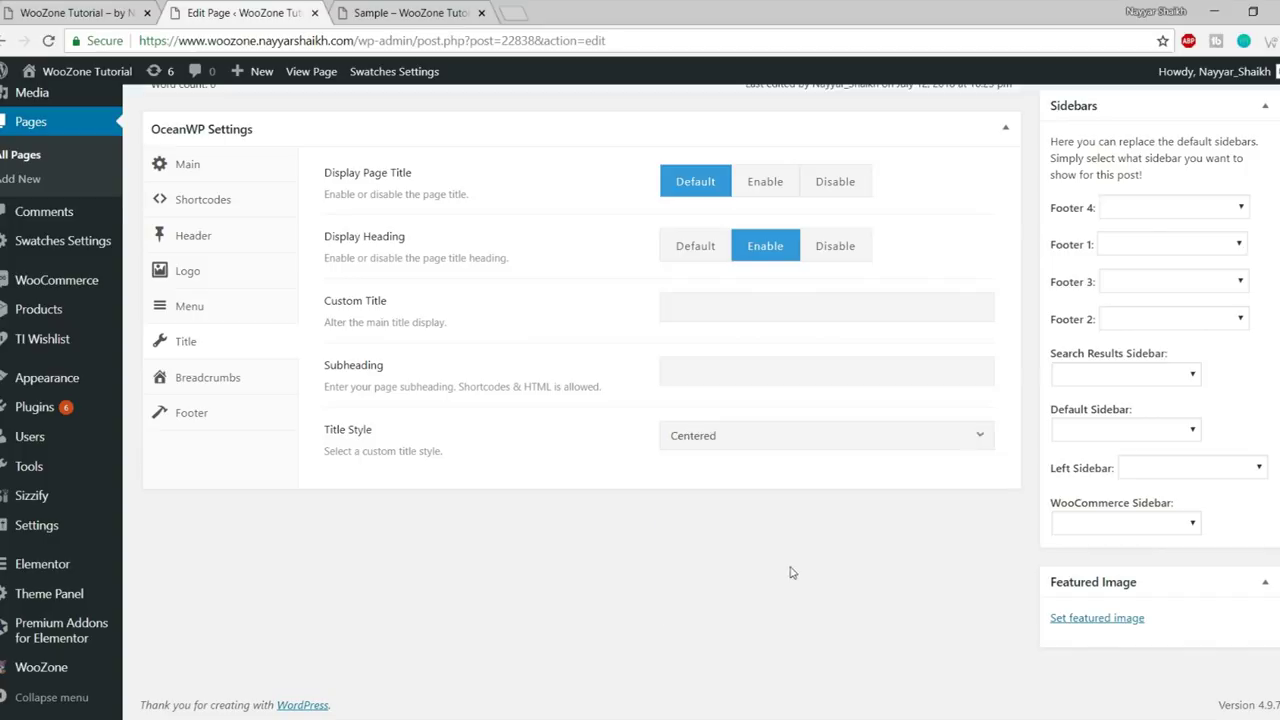
{"action": "scroll", "coordinate": [791, 571], "scroll_direction": "up", "scroll_amount": 10}
{"action": "left_click", "coordinate": [1250, 542]}
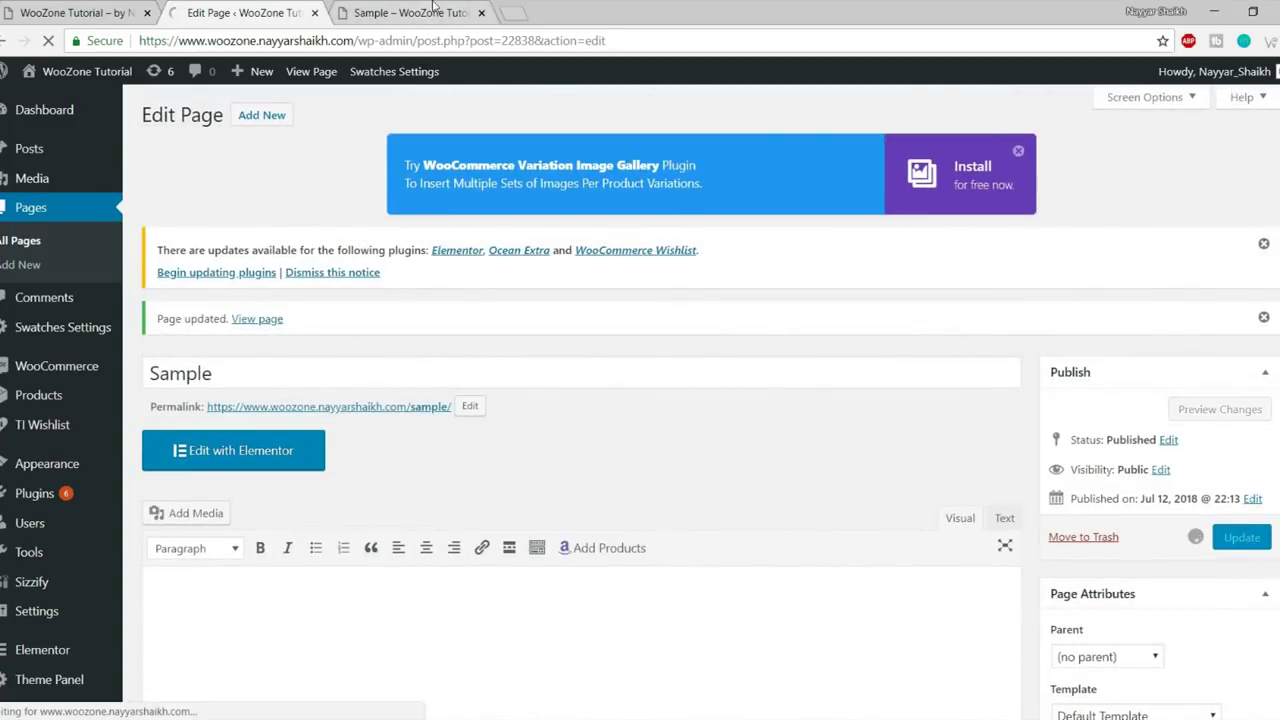
{"action": "left_click", "coordinate": [410, 13]}
{"action": "left_click", "coordinate": [47, 41]}
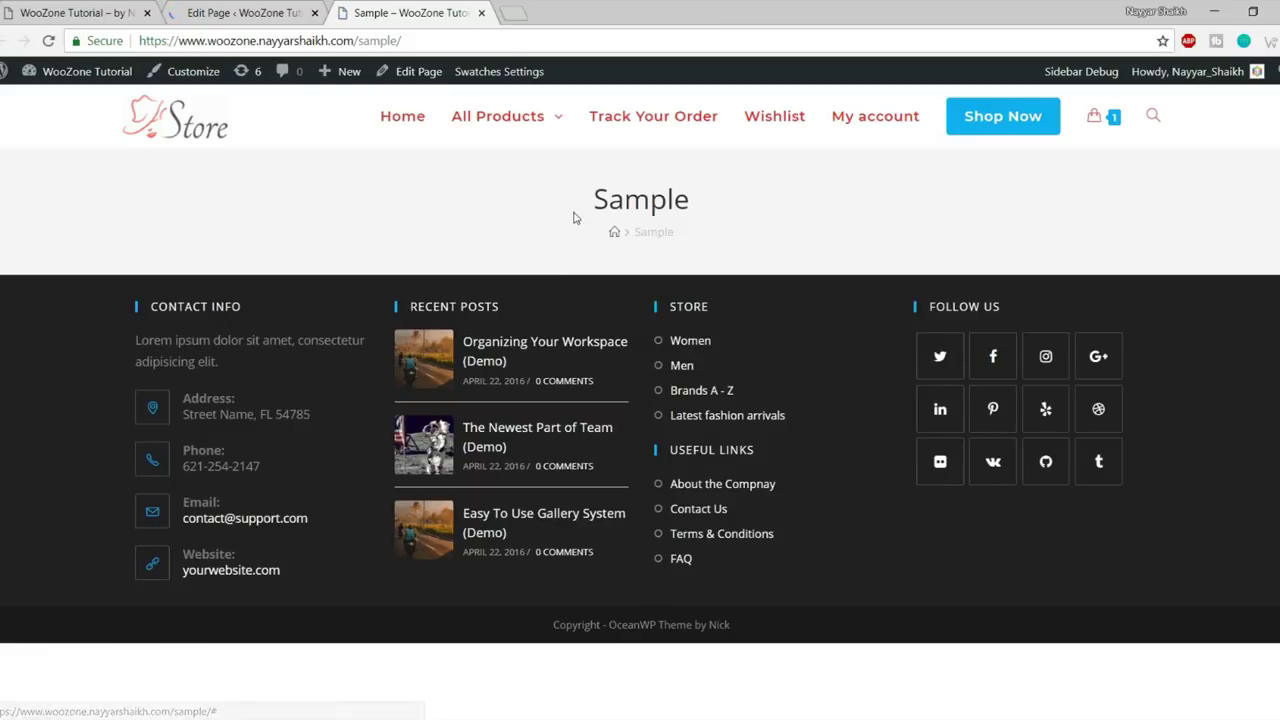
{"action": "left_click_drag", "start_coordinate": [575, 218], "coordinate": [569, 189]}
{"action": "left_click", "coordinate": [618, 207]}
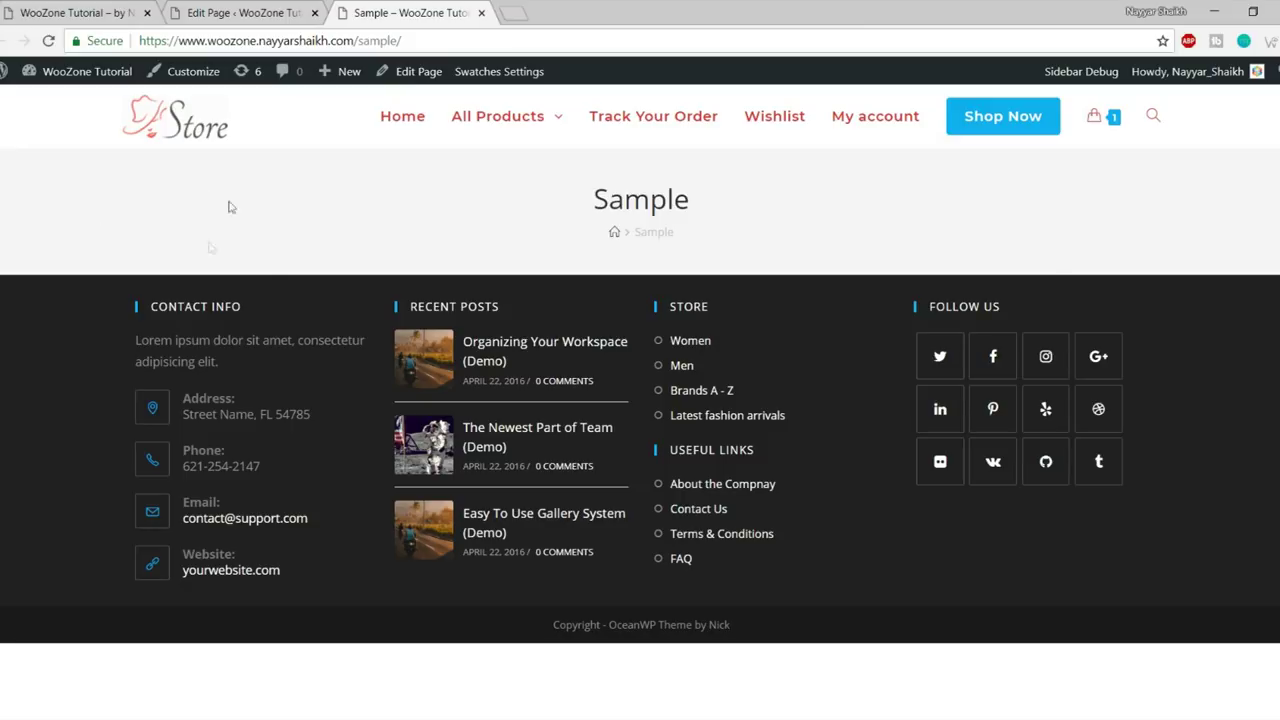
{"action": "left_click", "coordinate": [238, 12]}
{"action": "scroll", "coordinate": [710, 407], "scroll_direction": "down", "scroll_amount": 10}
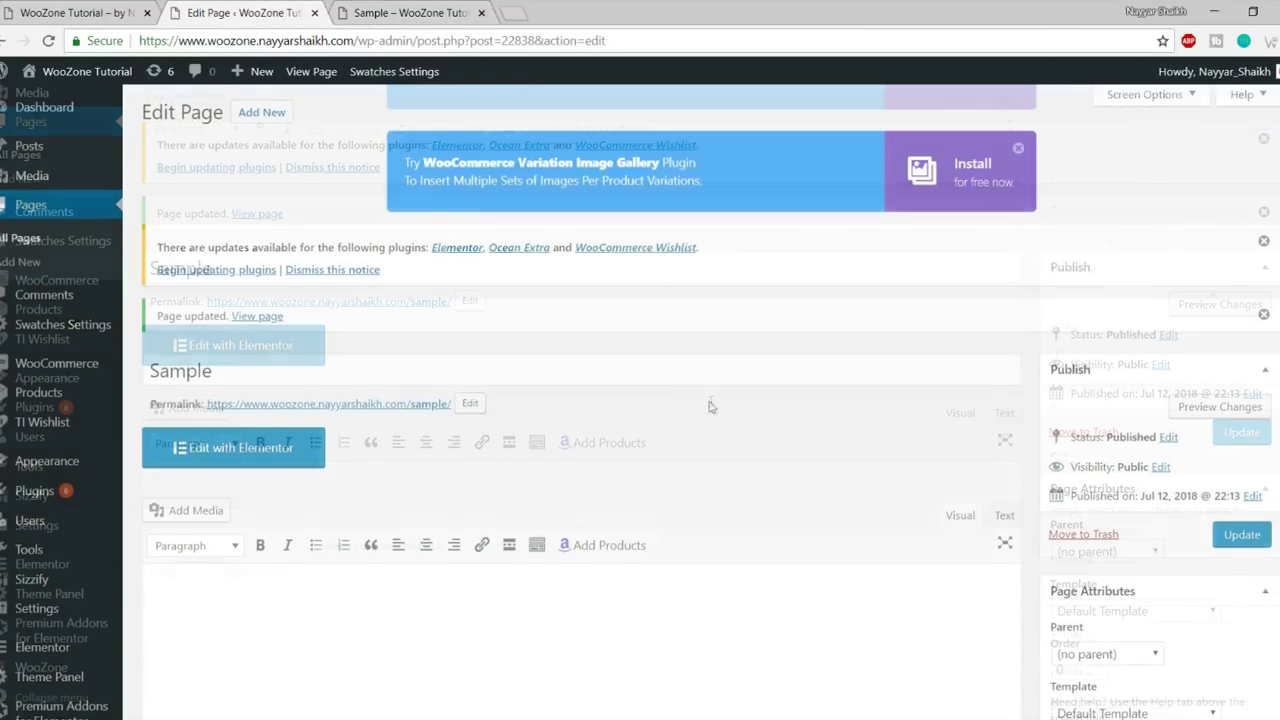
- Glance at the Title and Breadcrumbs settings and the live Sample breadcrumb, then show Footer options
{"action": "left_click", "coordinate": [246, 343]}
{"action": "left_click", "coordinate": [238, 380]}
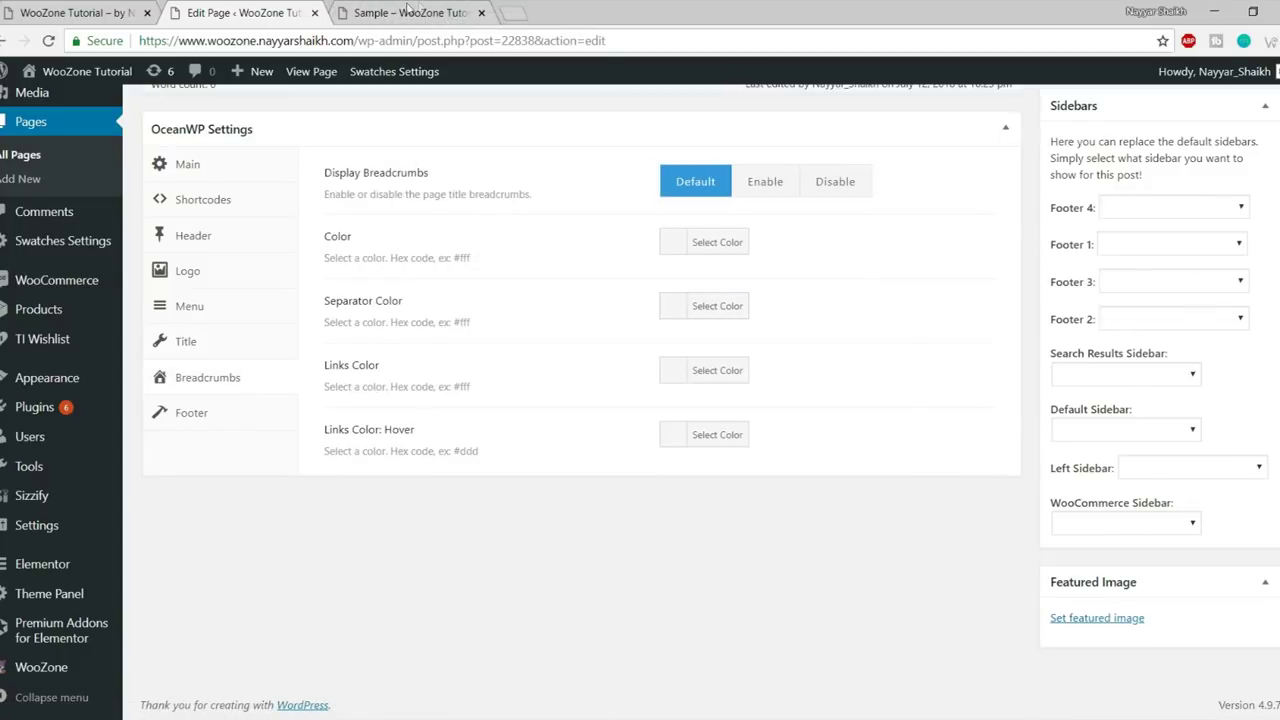
{"action": "left_click", "coordinate": [410, 10]}
{"action": "double_click", "coordinate": [656, 232]}
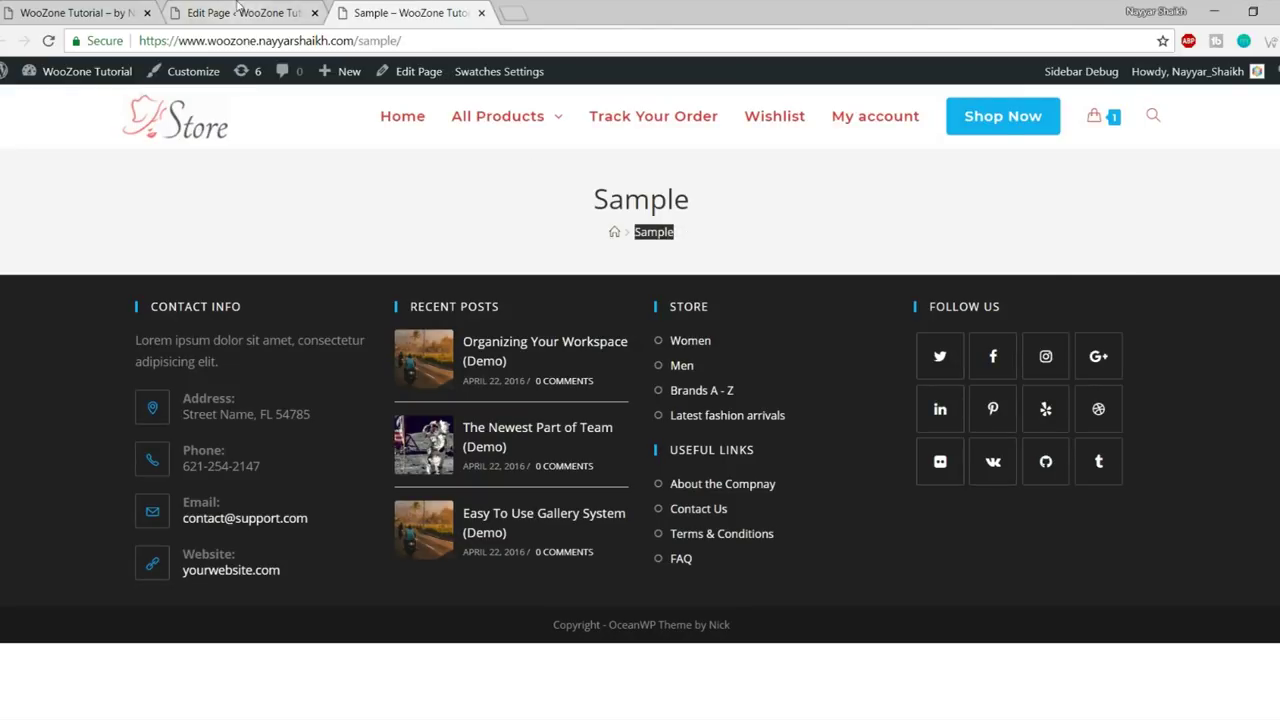
{"action": "left_click", "coordinate": [236, 12]}
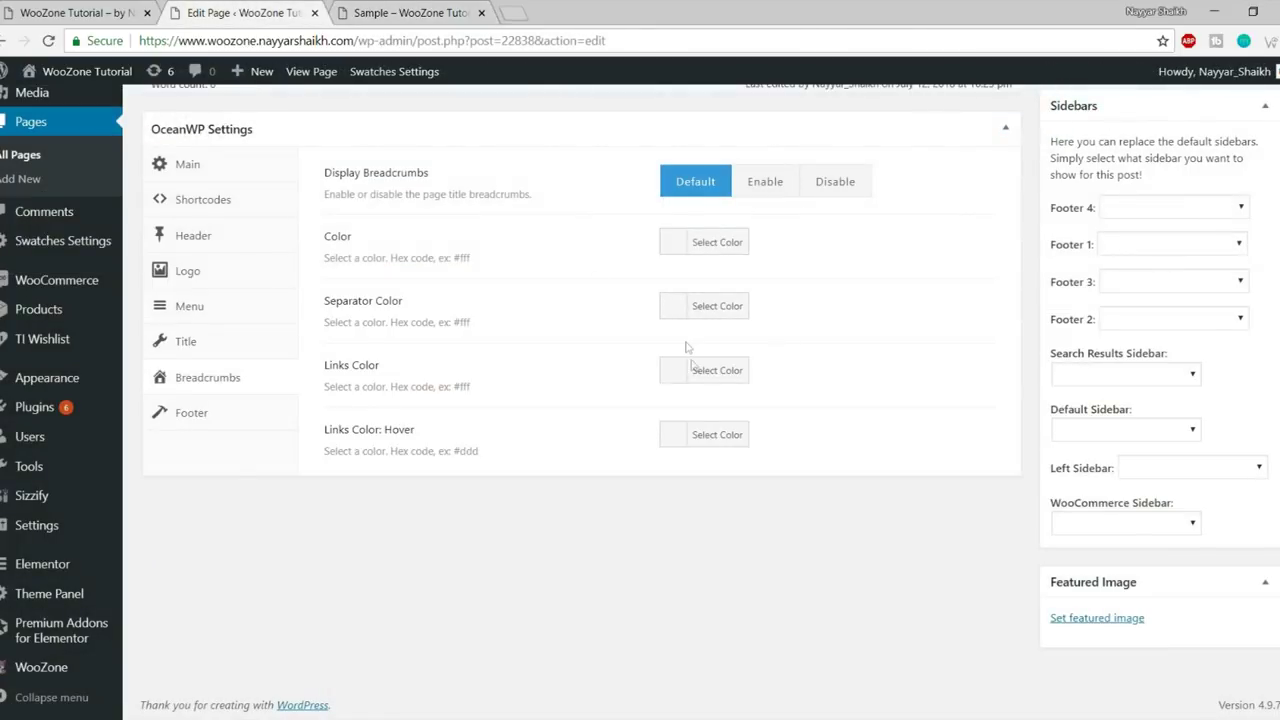
{"action": "left_click", "coordinate": [218, 418]}
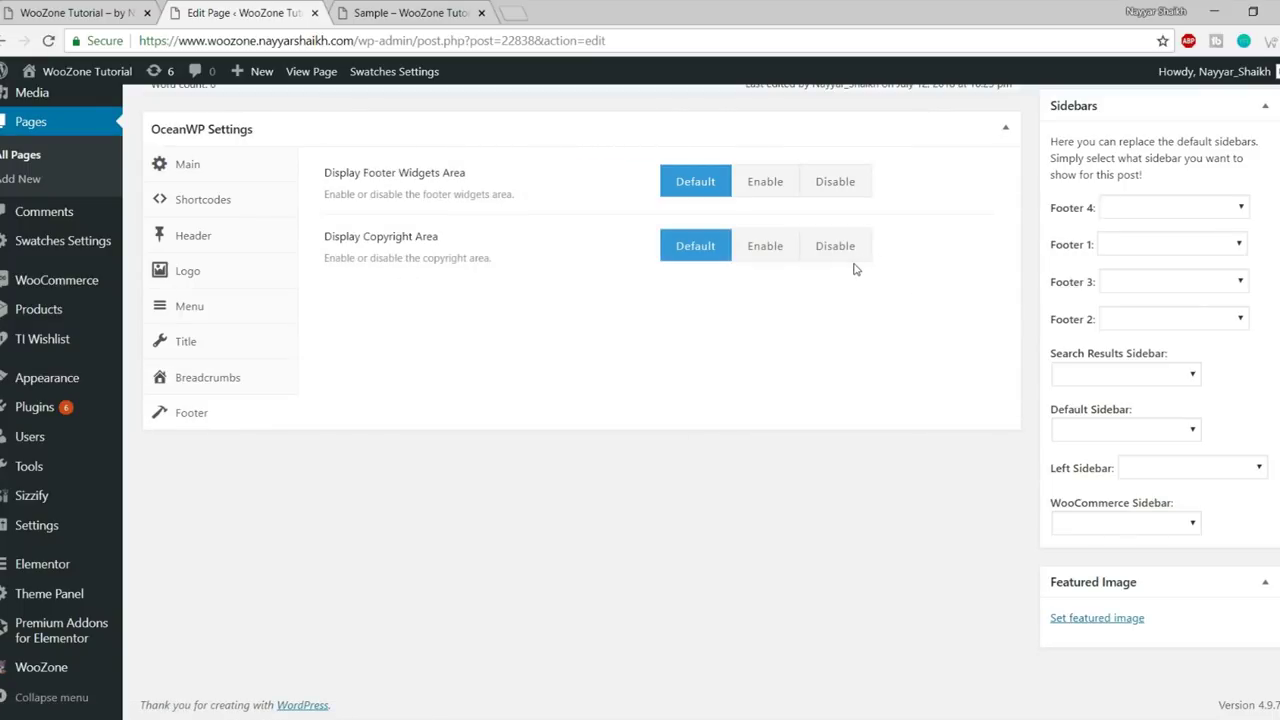
- Disable the Sample page's footer widgets area and confirm only the copyright bar remains on the live page
{"action": "left_click", "coordinate": [830, 191]}
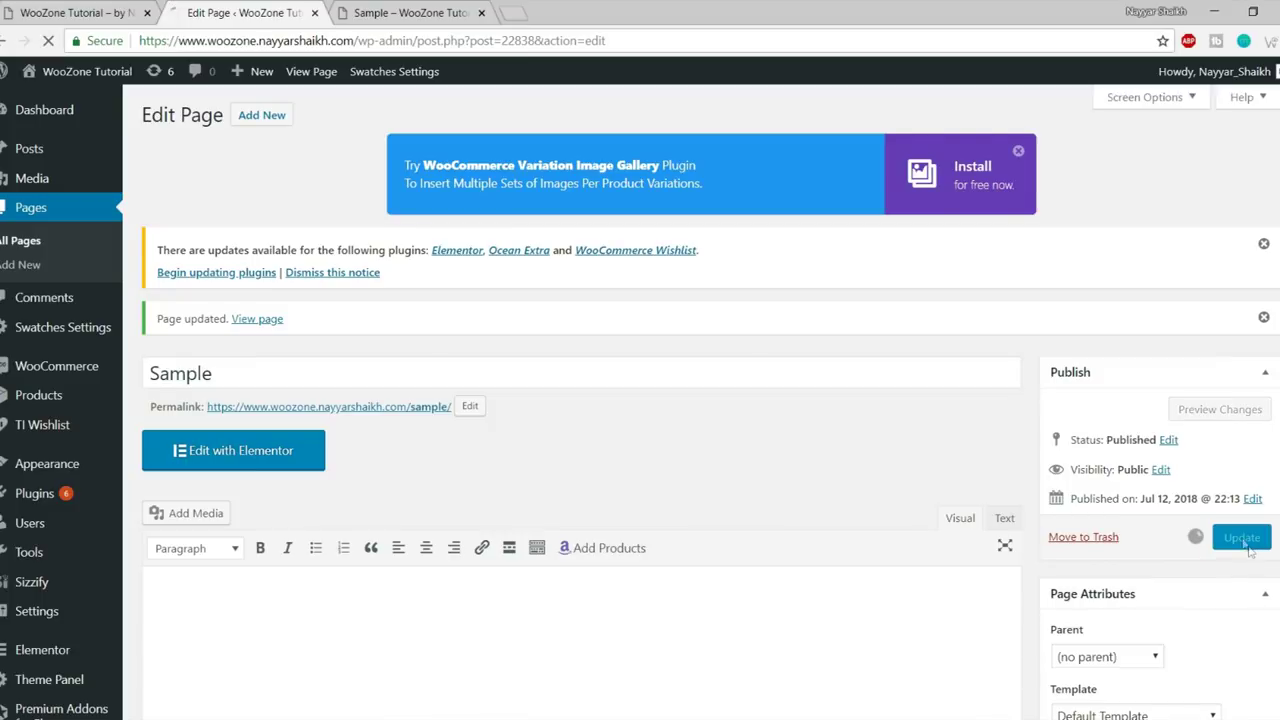
{"action": "left_click", "coordinate": [410, 12]}
{"action": "left_click", "coordinate": [48, 41]}
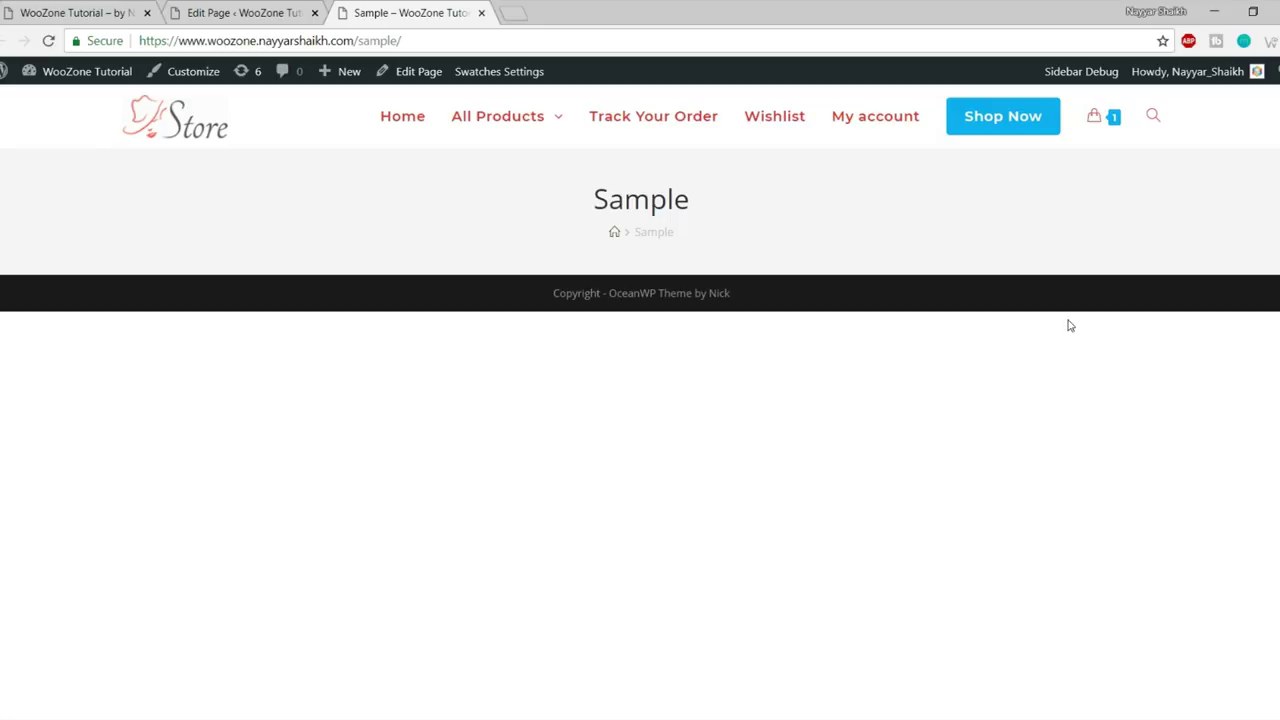
{"action": "left_click_drag", "start_coordinate": [549, 293], "coordinate": [740, 293]}
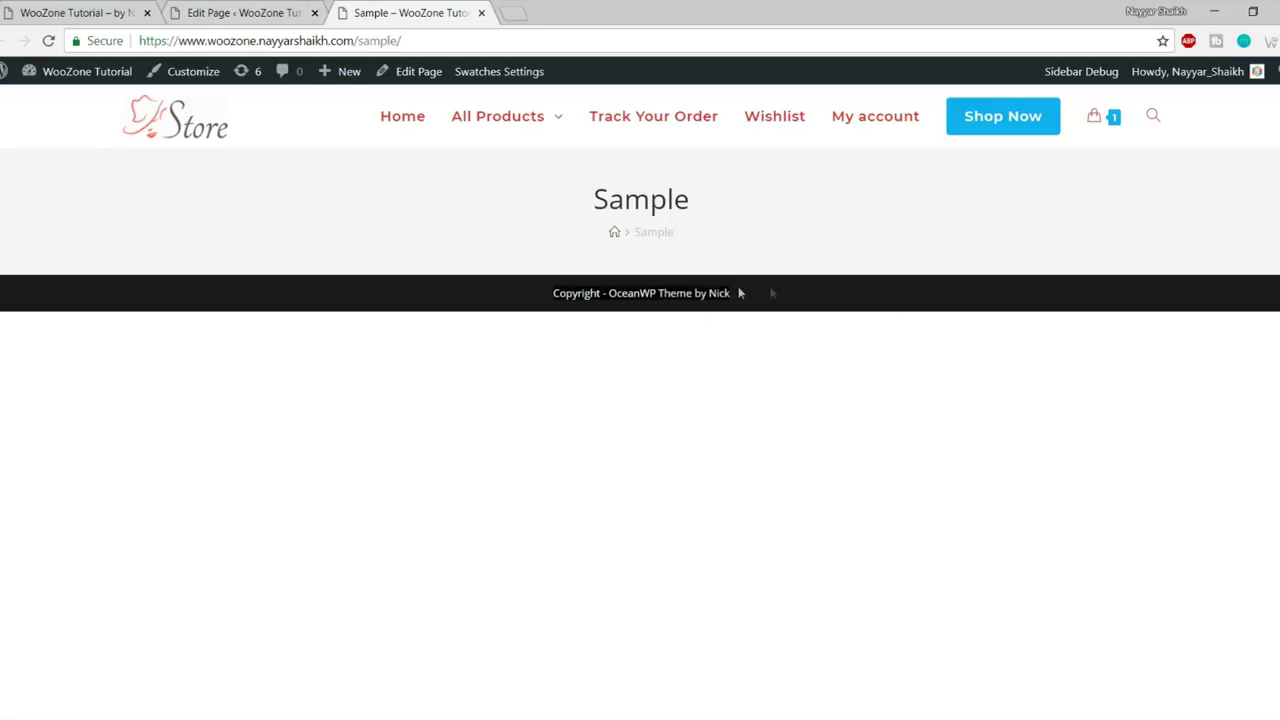
{"action": "left_click", "coordinate": [214, 9]}
{"action": "scroll", "coordinate": [540, 340], "scroll_direction": "down", "scroll_amount": 7}
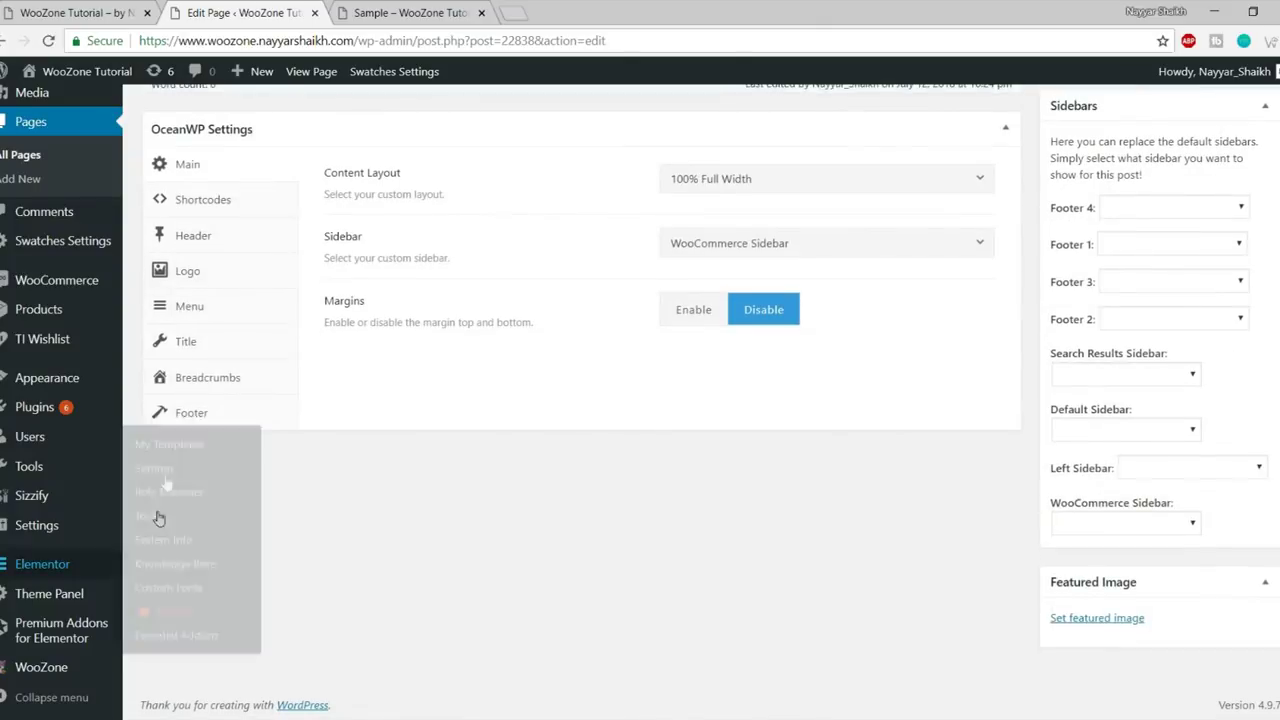
- Reopen the Sample page's Footer settings, then switch to the storefront home page tab
{"action": "left_click", "coordinate": [216, 405]}
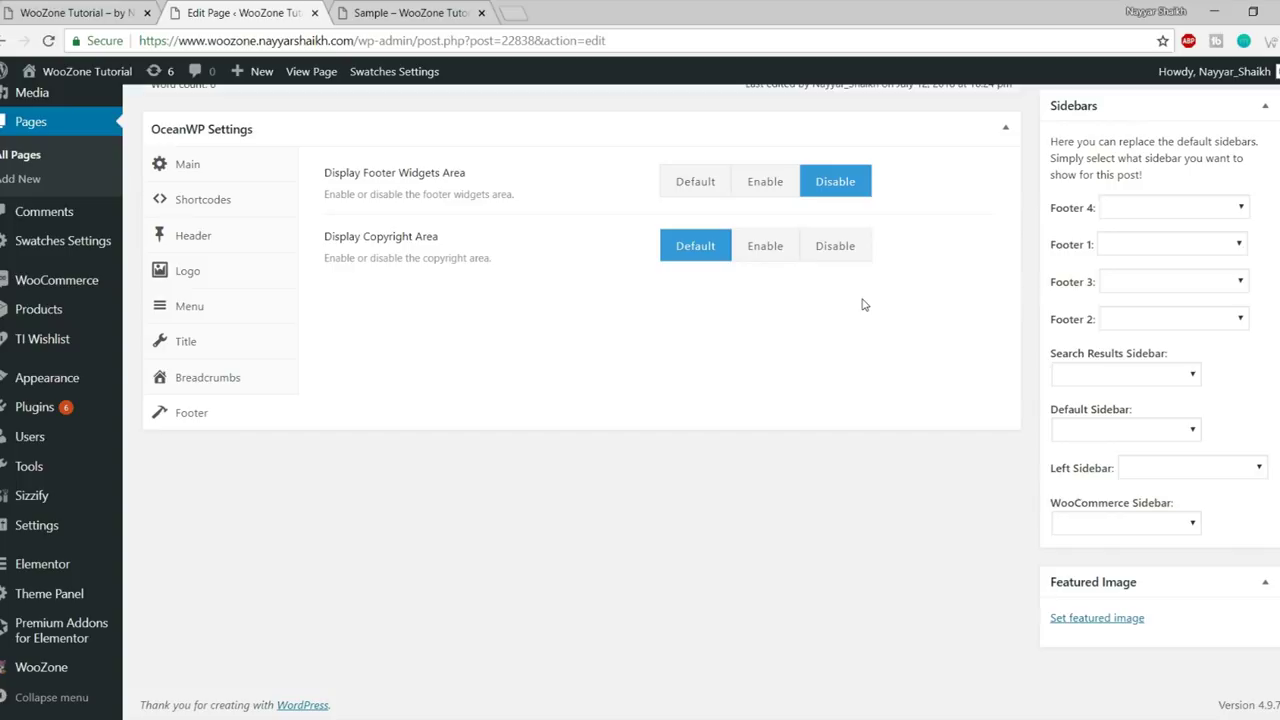
{"action": "scroll", "coordinate": [870, 340], "scroll_direction": "up", "scroll_amount": 1}
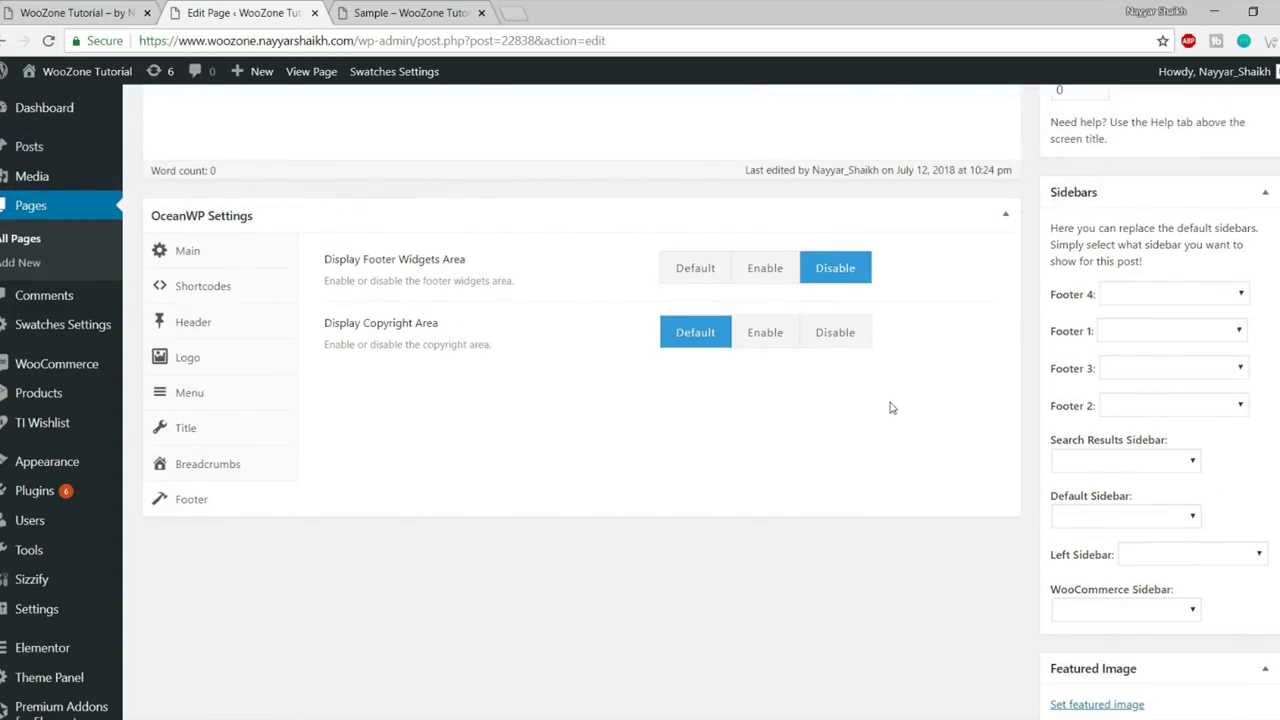
{"action": "scroll", "coordinate": [892, 407], "scroll_direction": "up", "scroll_amount": 10}
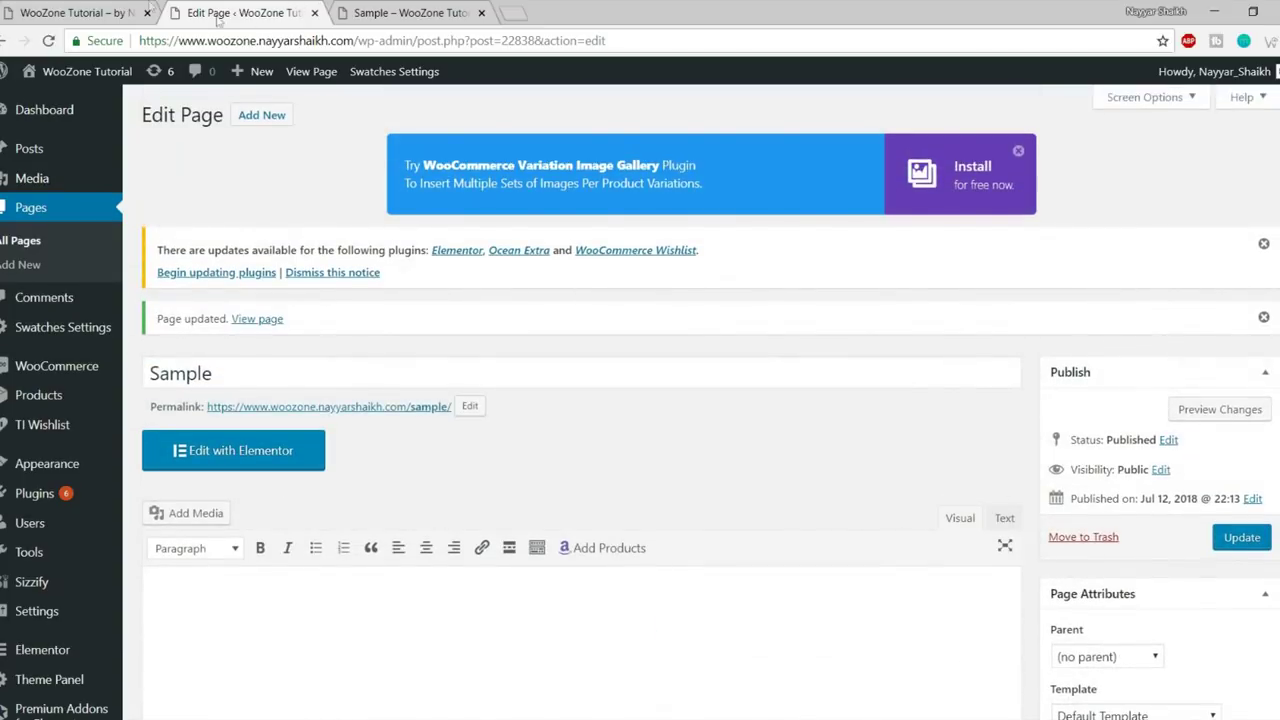
{"action": "left_click", "coordinate": [115, 8]}
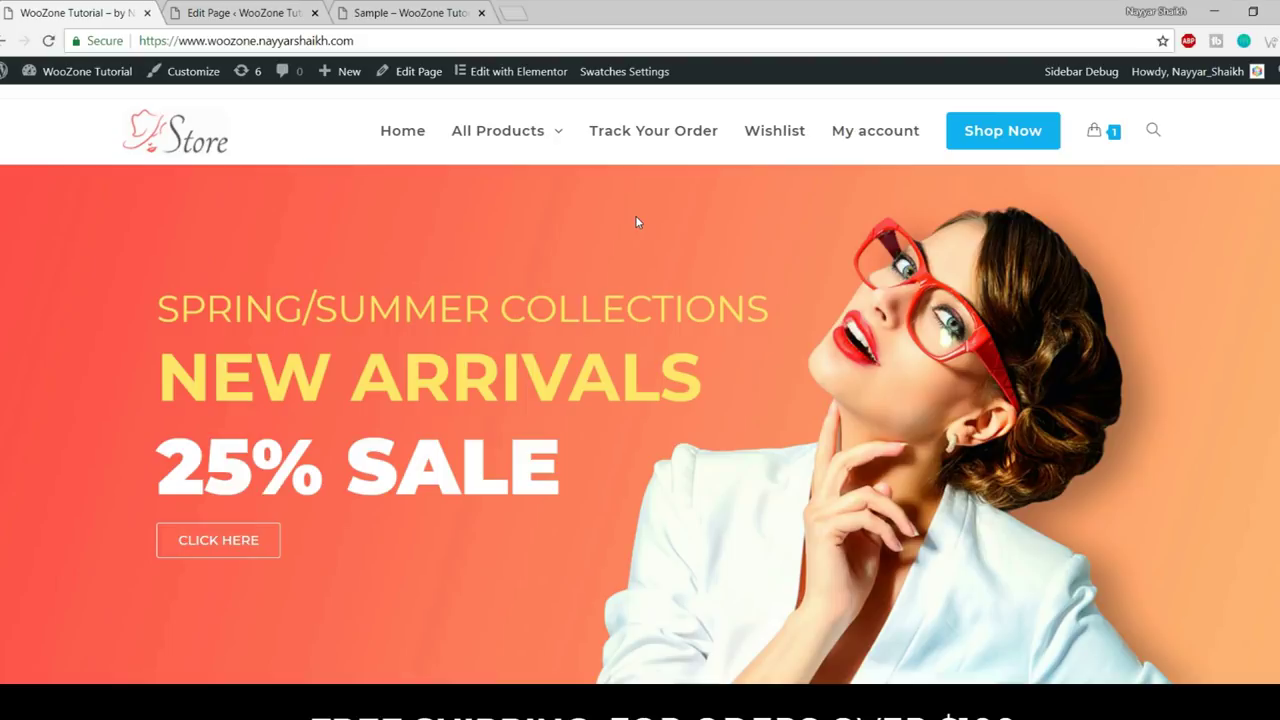
{"action": "scroll", "coordinate": [645, 220], "scroll_direction": "down", "scroll_amount": 2}
{"action": "scroll", "coordinate": [816, 408], "scroll_direction": "up", "scroll_amount": 2}
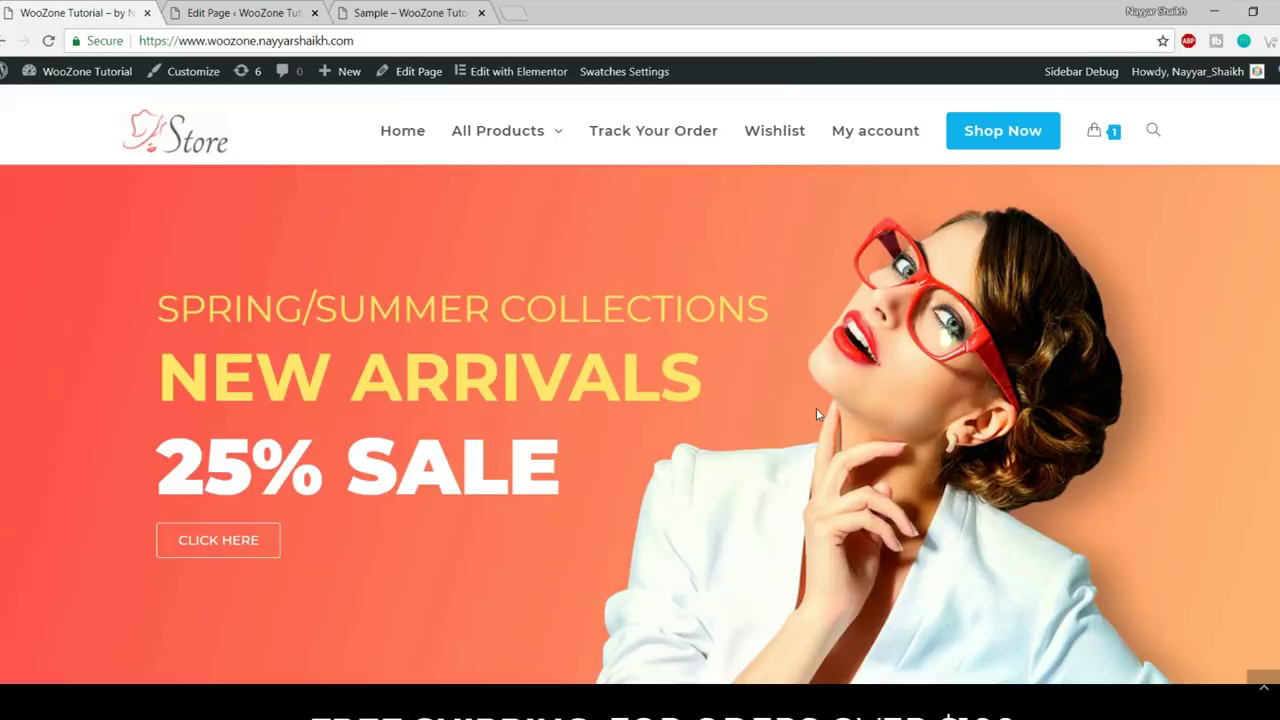
- Launch the Customizer from the admin bar and open General Options with General Styling and Page Title
{"action": "left_click", "coordinate": [189, 80]}
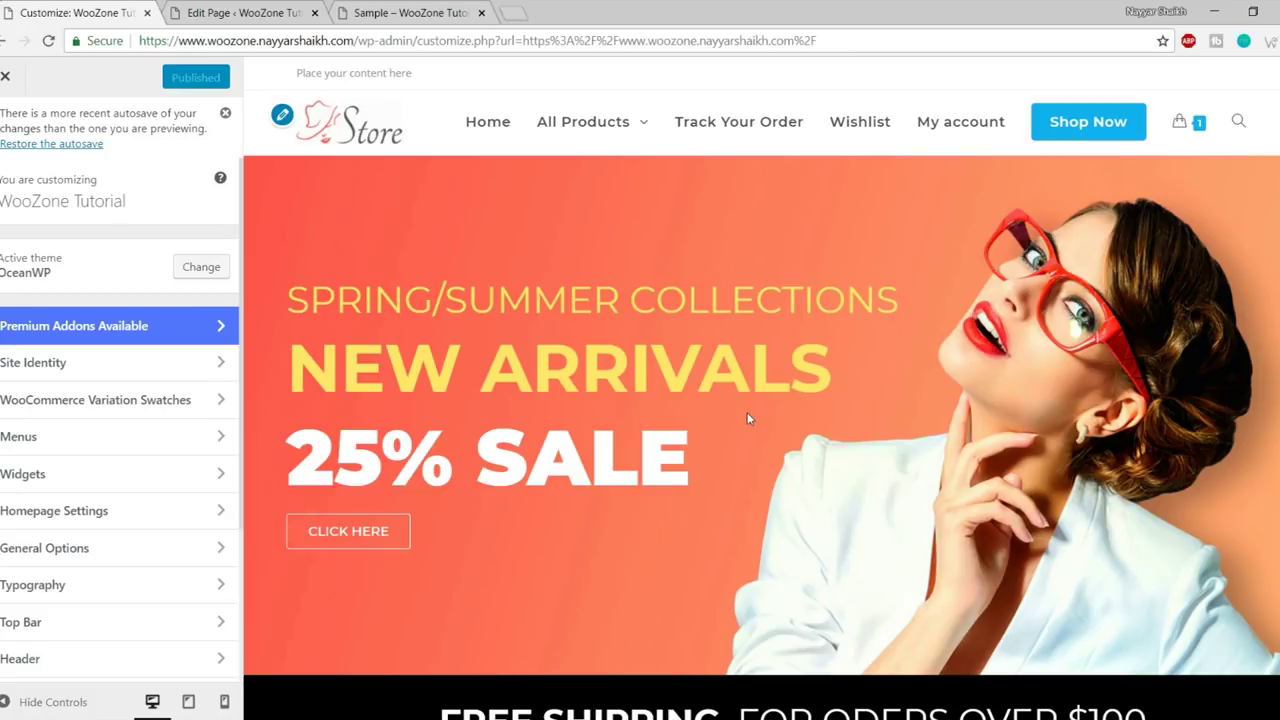
{"action": "scroll", "coordinate": [151, 400], "scroll_direction": "down", "scroll_amount": 3}
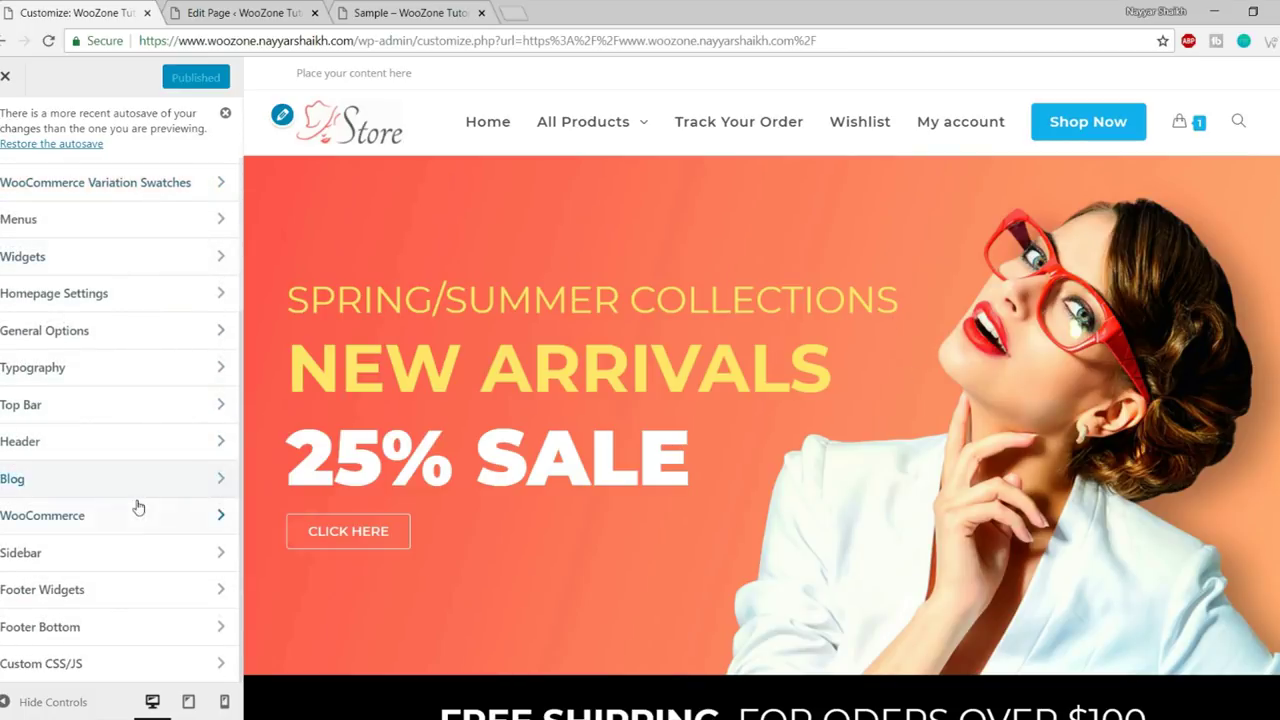
{"action": "scroll", "coordinate": [138, 508], "scroll_direction": "up", "scroll_amount": 3}
{"action": "scroll", "coordinate": [874, 436], "scroll_direction": "down", "scroll_amount": 5}
{"action": "scroll", "coordinate": [872, 482], "scroll_direction": "up", "scroll_amount": 5}
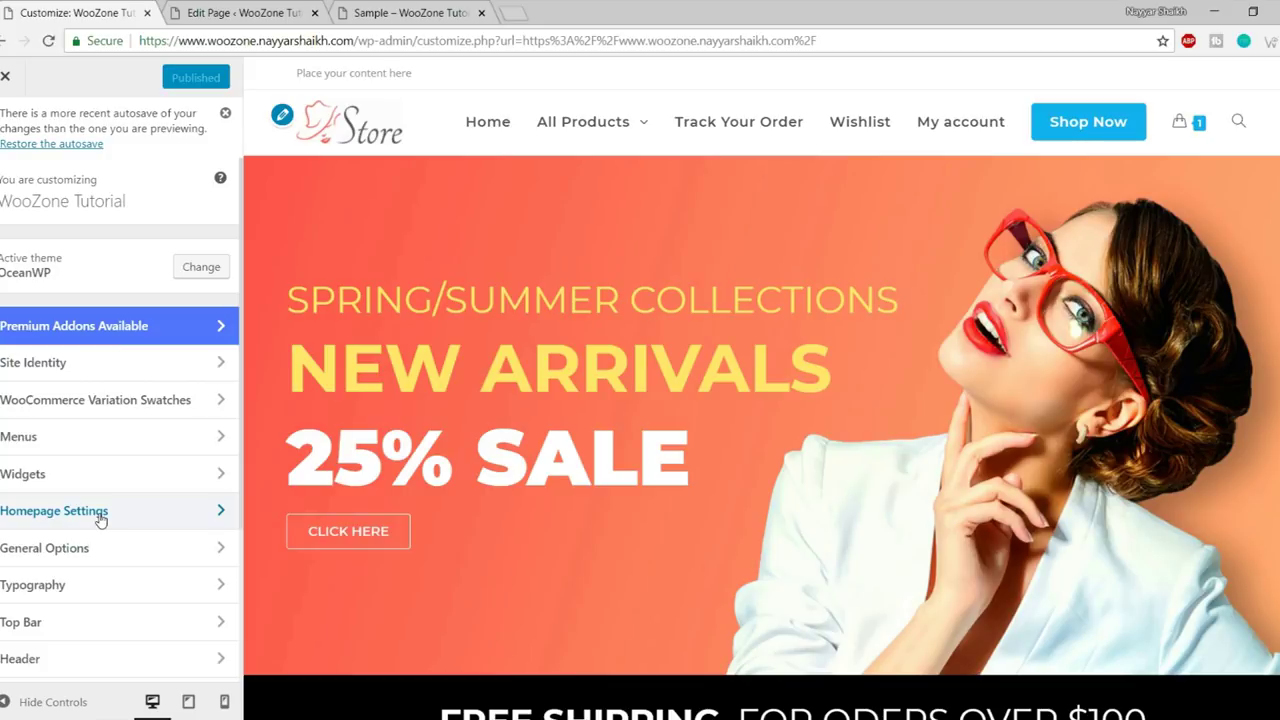
{"action": "scroll", "coordinate": [108, 508], "scroll_direction": "down", "scroll_amount": 2}
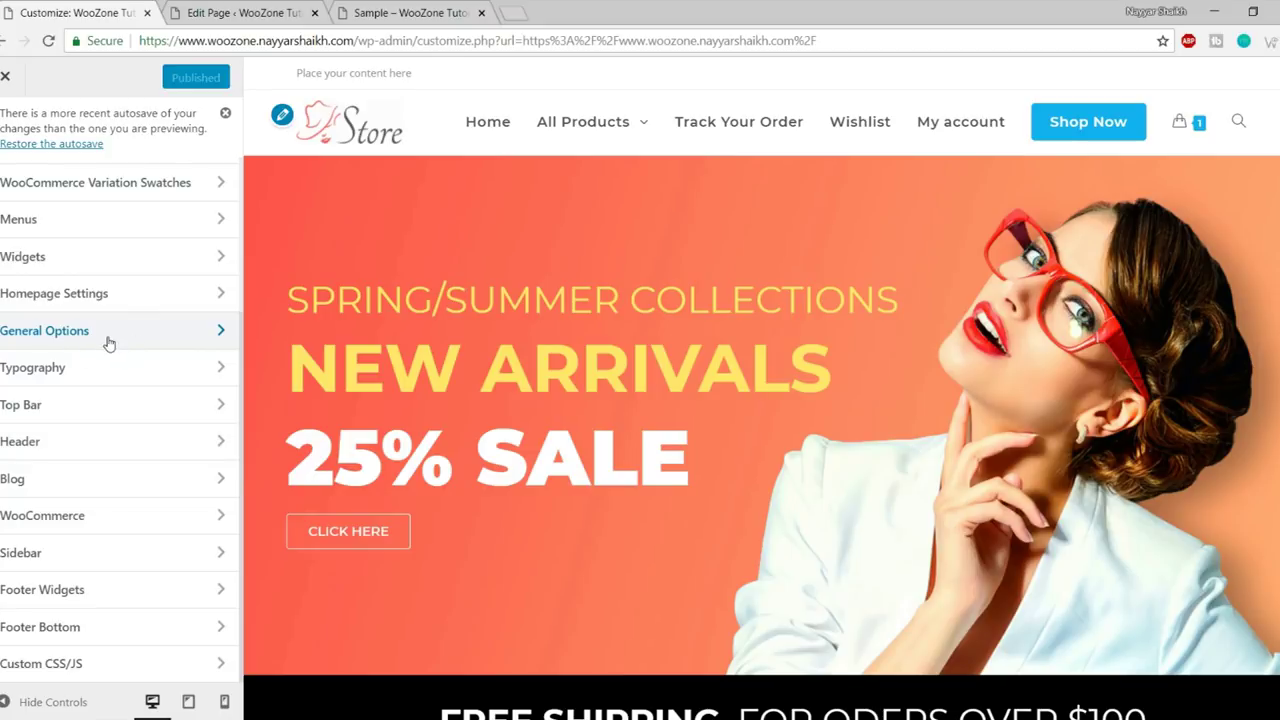
{"action": "left_click", "coordinate": [108, 343]}
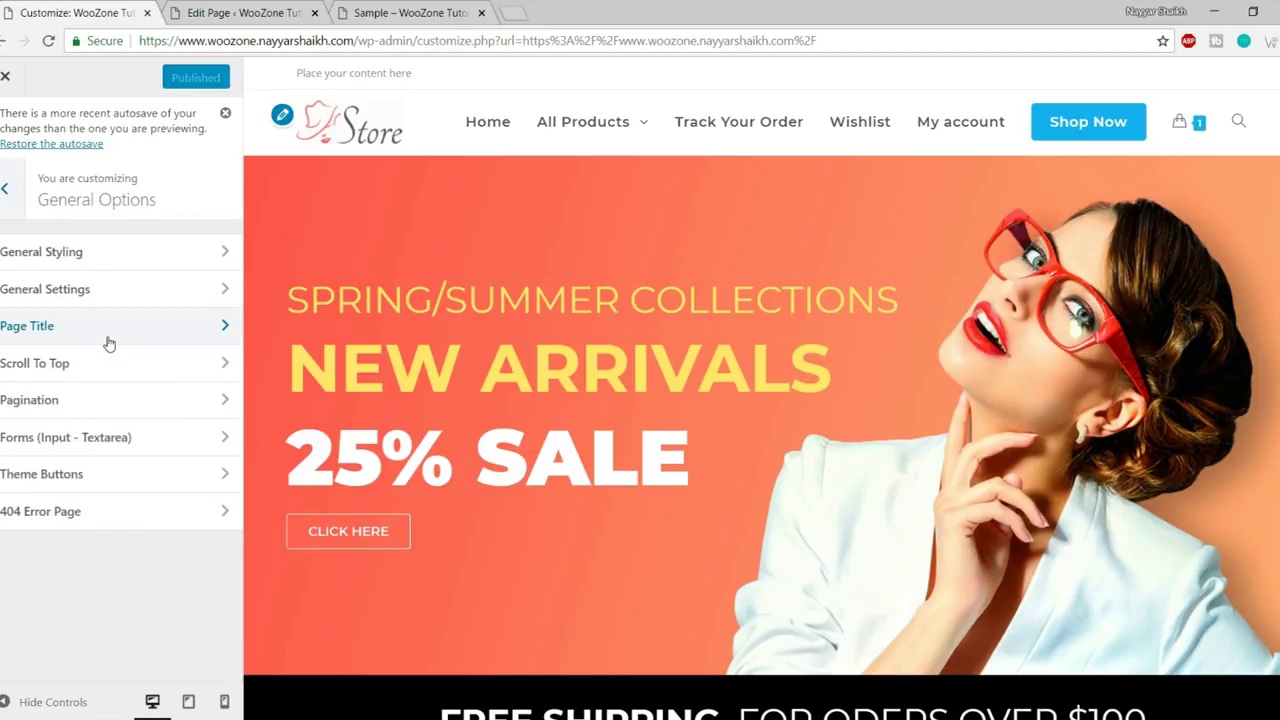
- In General Styling, set the site background colour to red
{"action": "left_click", "coordinate": [90, 263]}
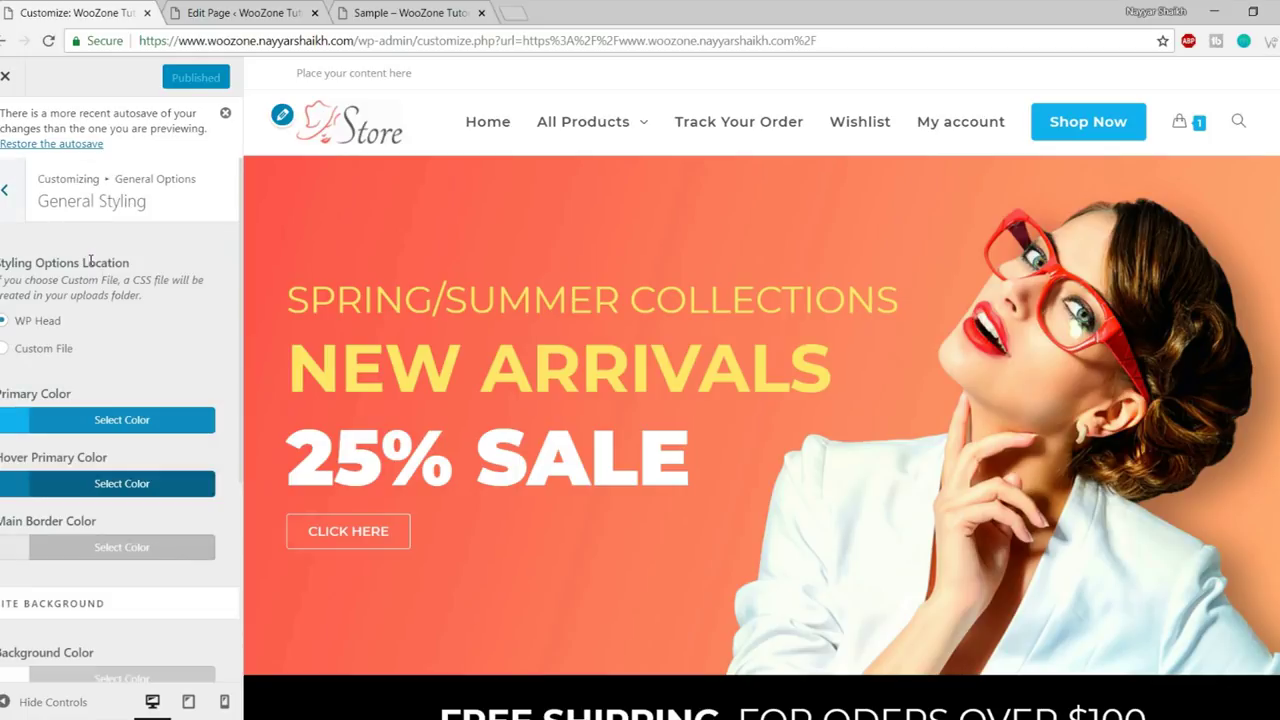
{"action": "scroll", "coordinate": [160, 368], "scroll_direction": "down", "scroll_amount": 5}
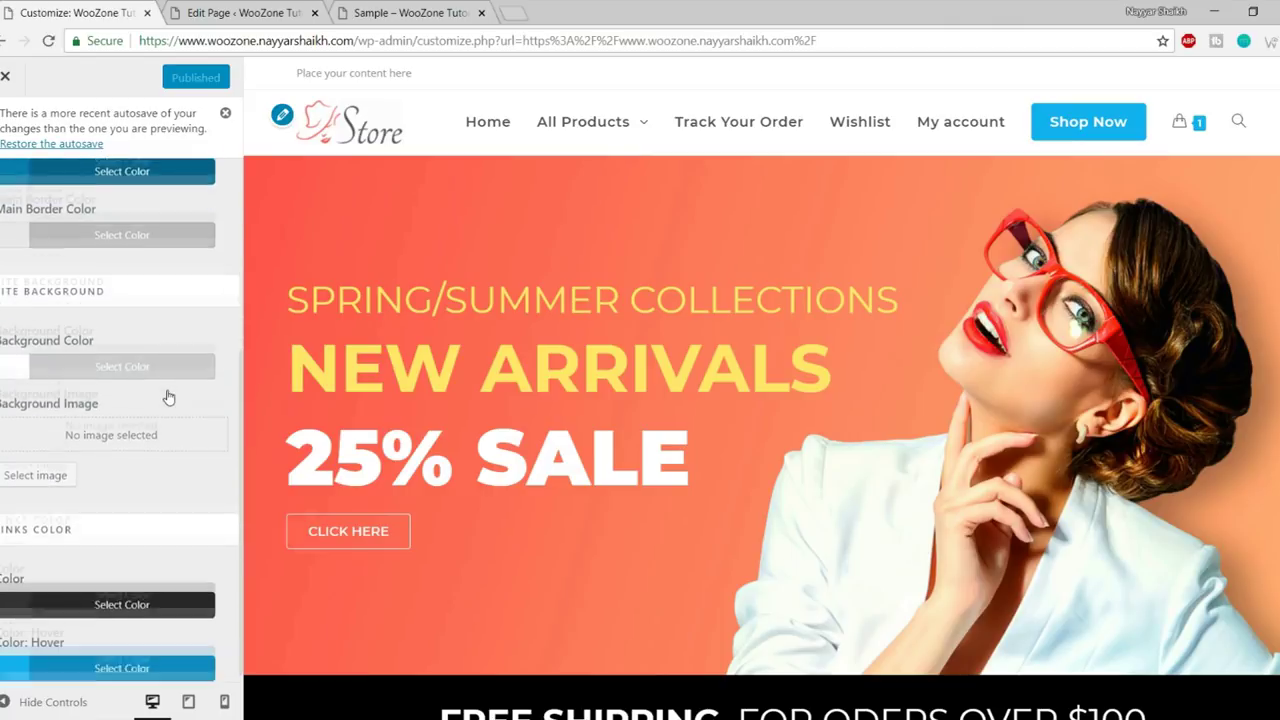
{"action": "scroll", "coordinate": [507, 376], "scroll_direction": "down", "scroll_amount": 6}
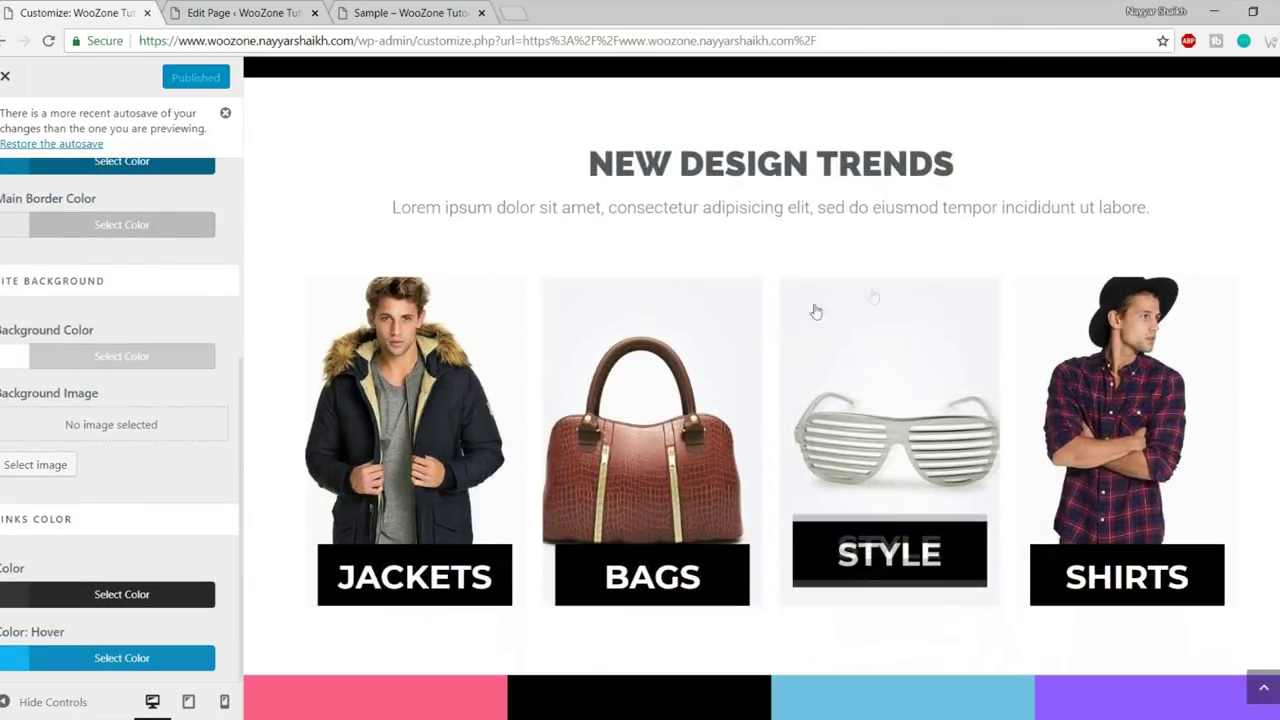
{"action": "left_click", "coordinate": [97, 360]}
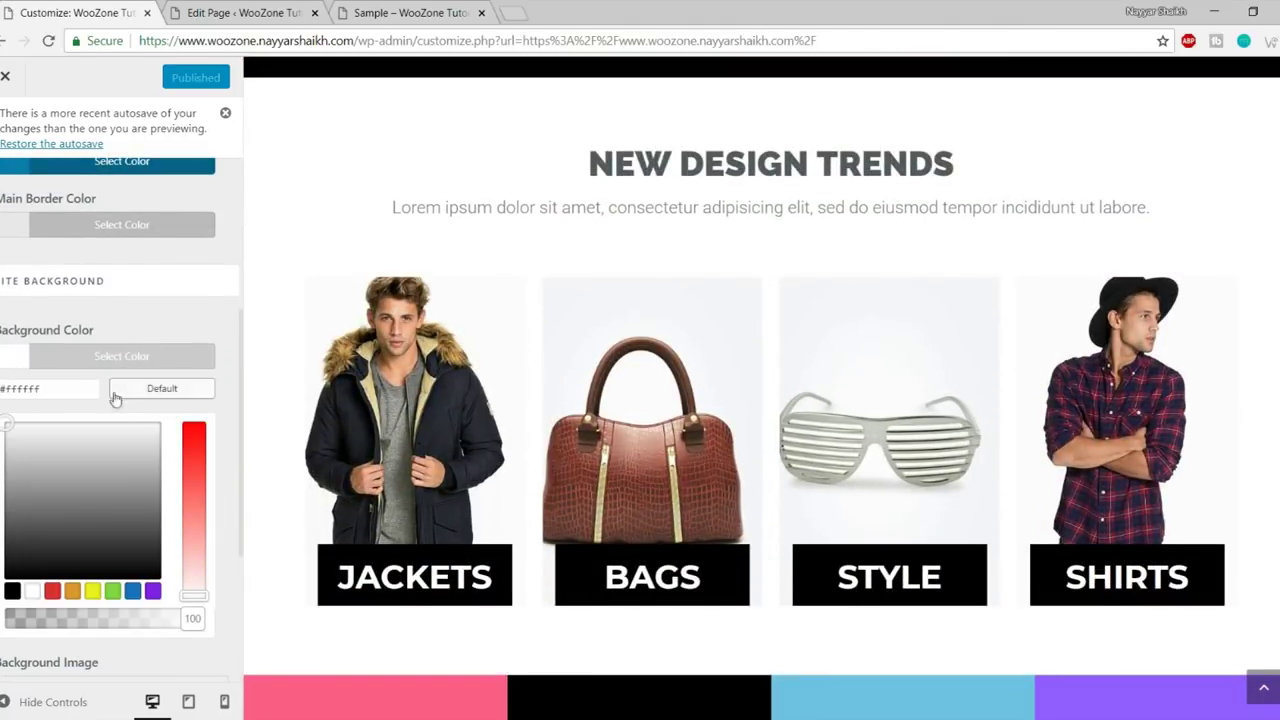
{"action": "left_click", "coordinate": [52, 592]}
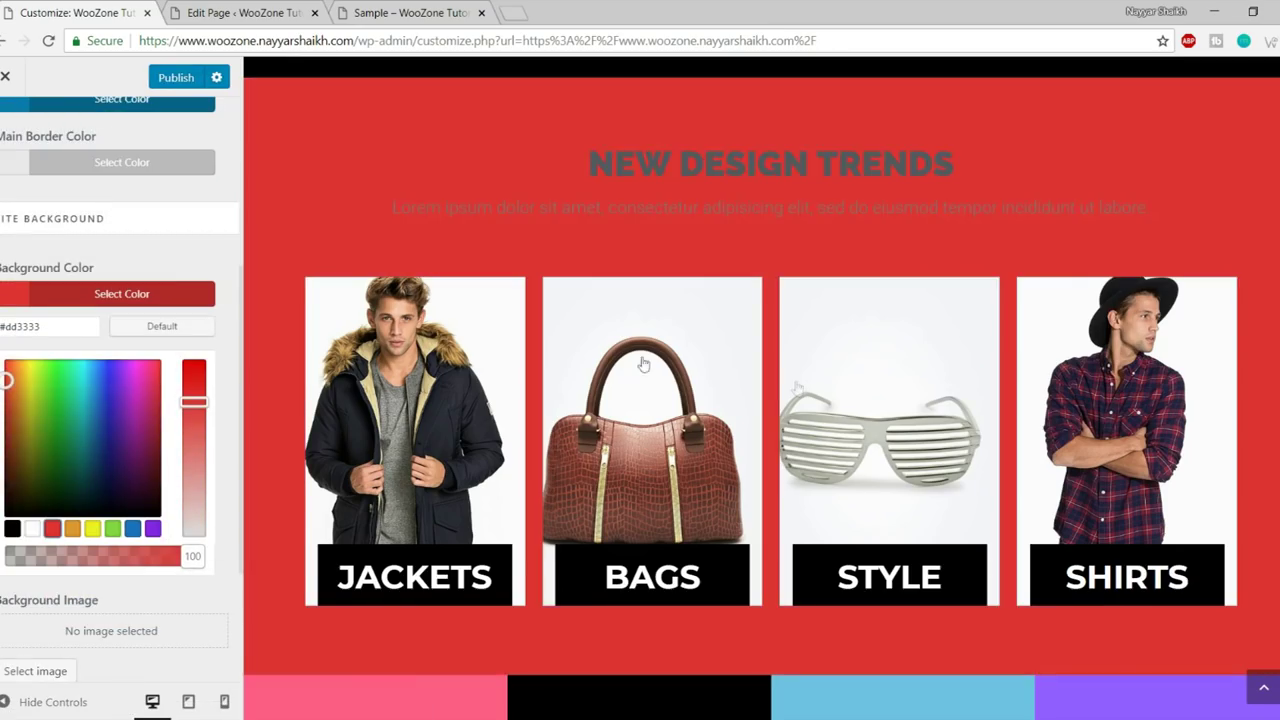
{"action": "scroll", "coordinate": [805, 423], "scroll_direction": "down", "scroll_amount": 12}
{"action": "scroll", "coordinate": [806, 424], "scroll_direction": "up", "scroll_amount": 12}
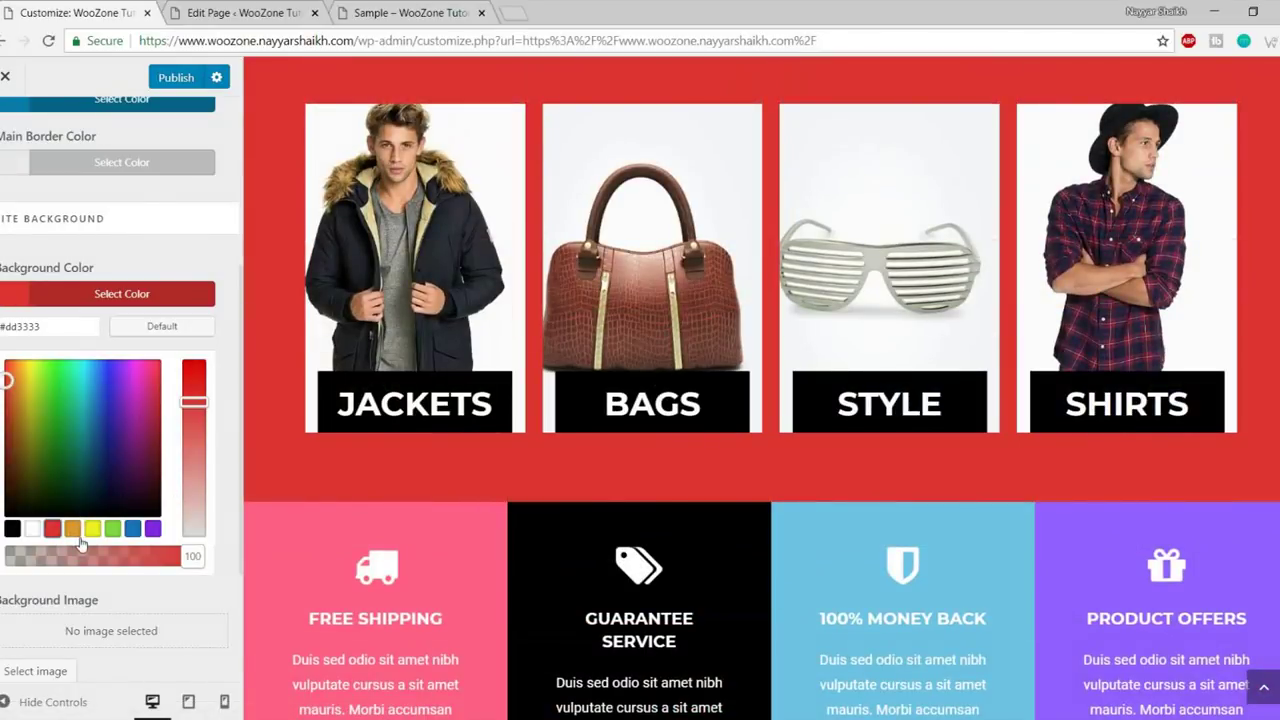
- Try orange, black and light grey backgrounds, then reset the colour to default #ffffff
{"action": "left_click", "coordinate": [74, 531]}
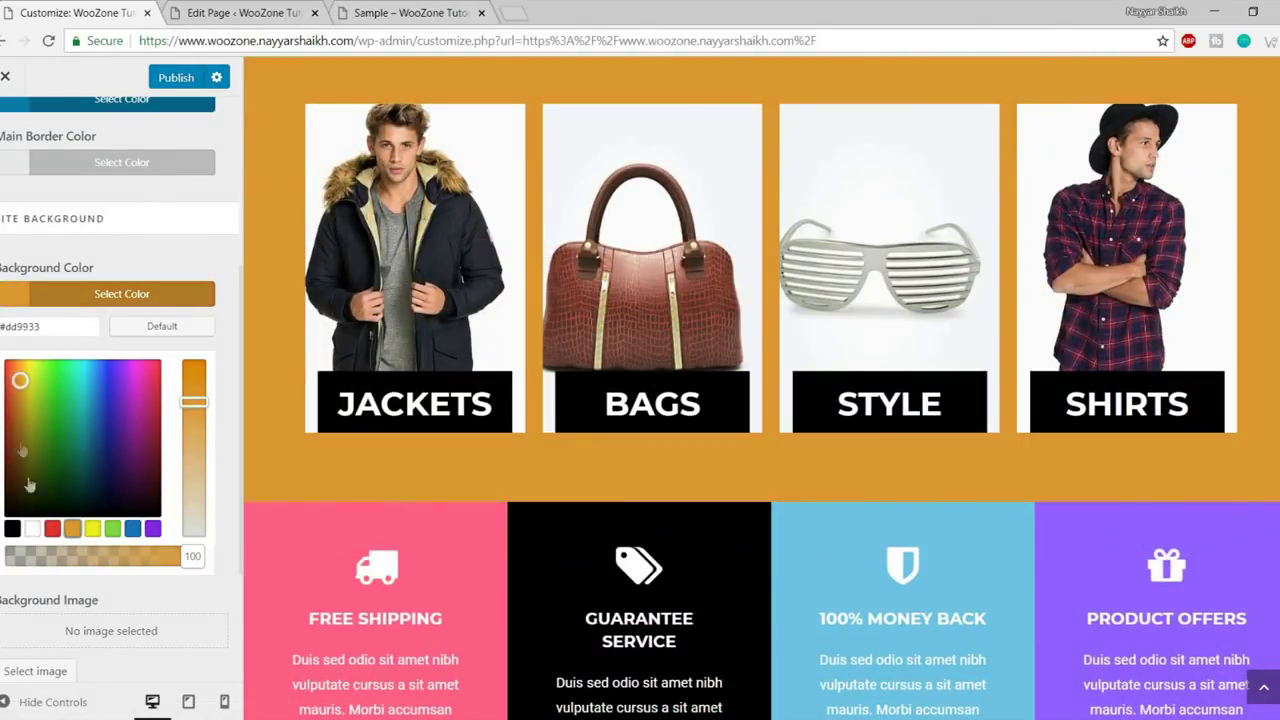
{"action": "left_click", "coordinate": [12, 528]}
{"action": "left_click", "coordinate": [13, 399]}
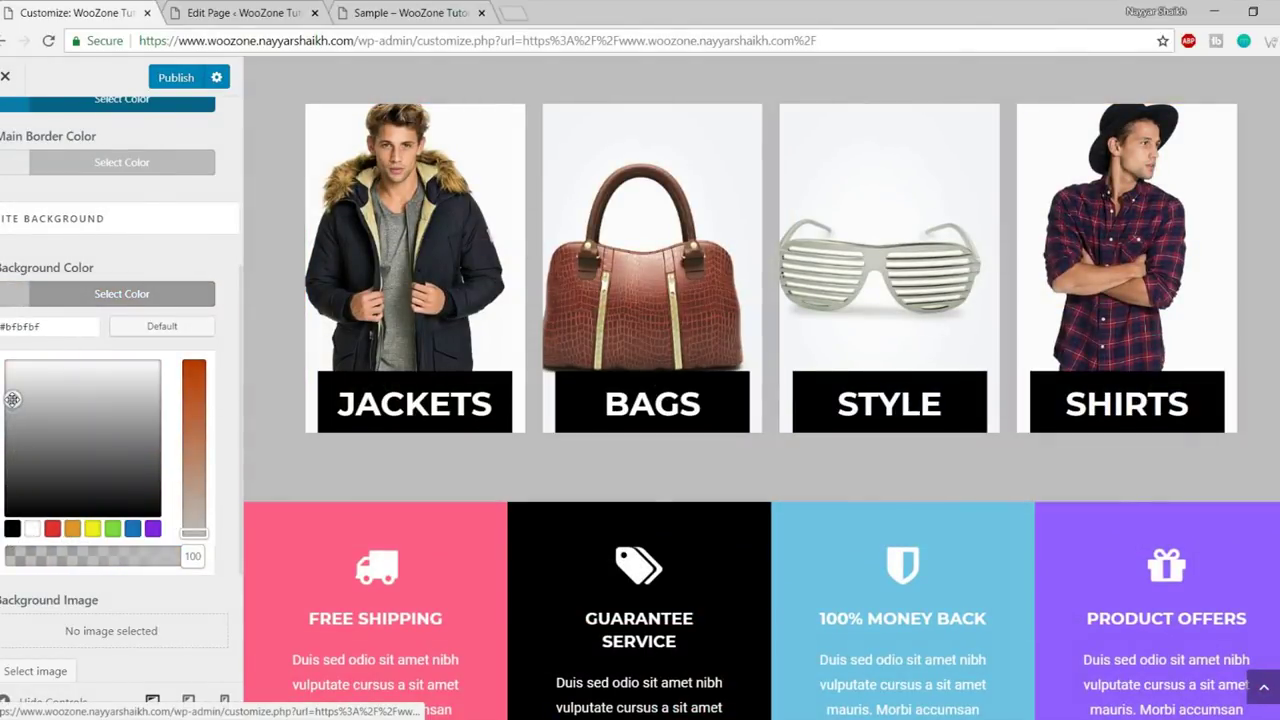
{"action": "left_click_drag", "start_coordinate": [13, 399], "coordinate": [14, 390]}
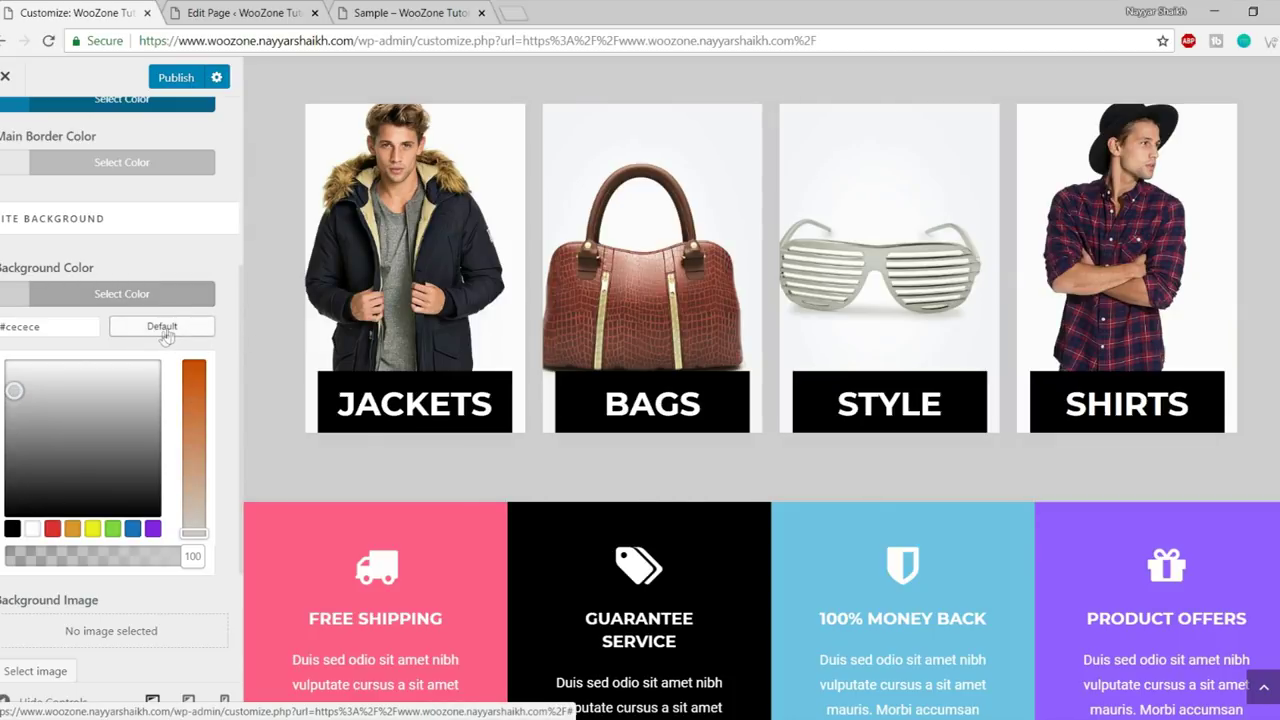
{"action": "left_click", "coordinate": [155, 328]}
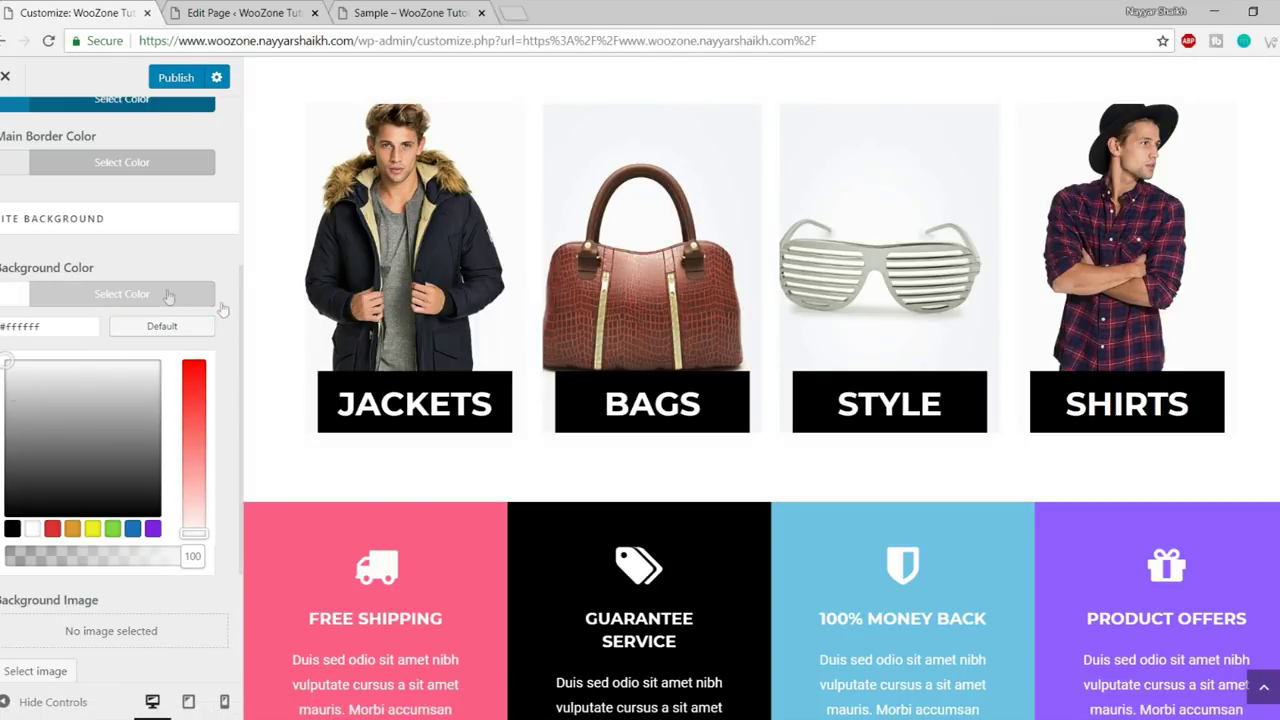
{"action": "left_click", "coordinate": [222, 310]}
{"action": "scroll", "coordinate": [590, 498], "scroll_direction": "up", "scroll_amount": 4}
{"action": "scroll", "coordinate": [590, 498], "scroll_direction": "down", "scroll_amount": 4}
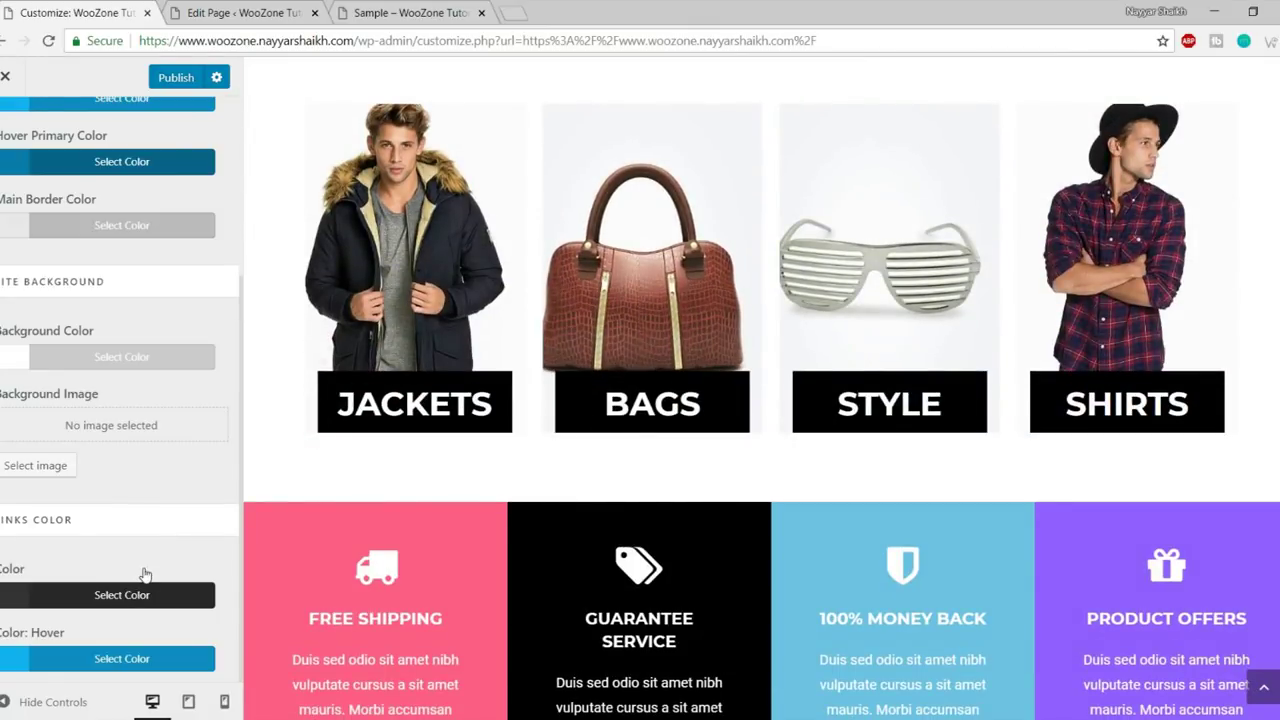
{"action": "scroll", "coordinate": [530, 545], "scroll_direction": "up", "scroll_amount": 6}
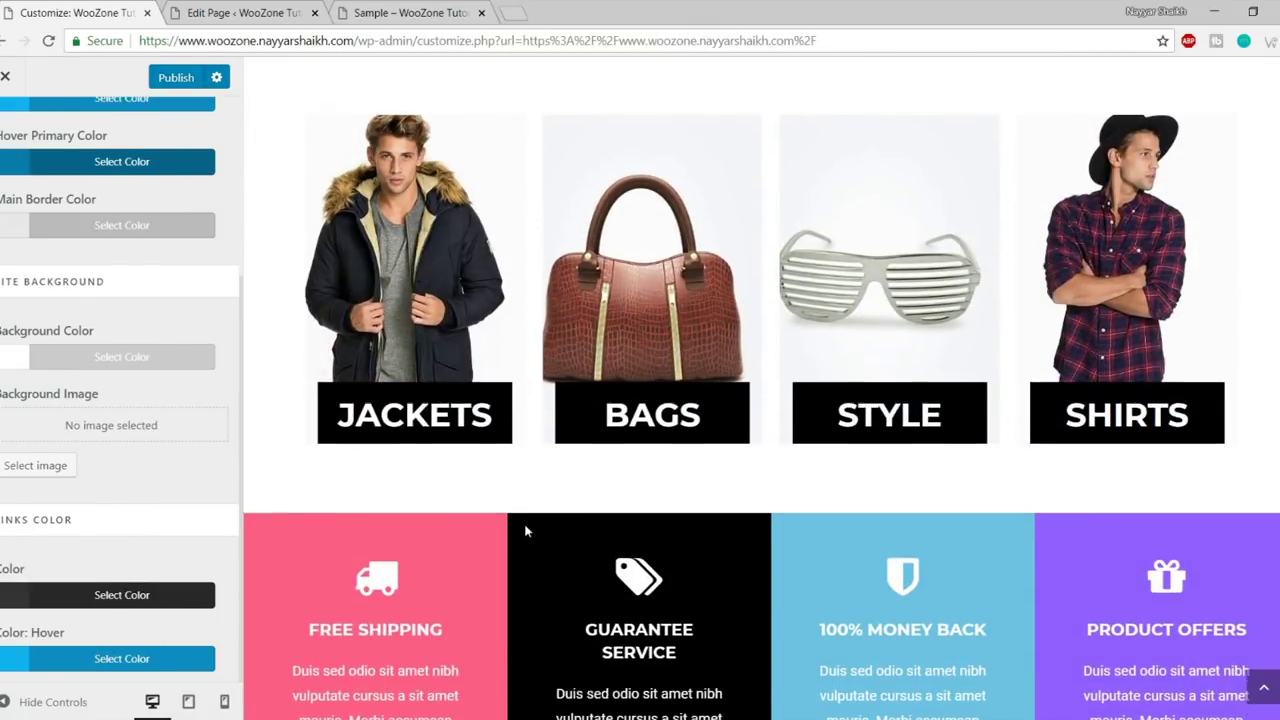
{"action": "scroll", "coordinate": [70, 573], "scroll_direction": "up", "scroll_amount": 3}
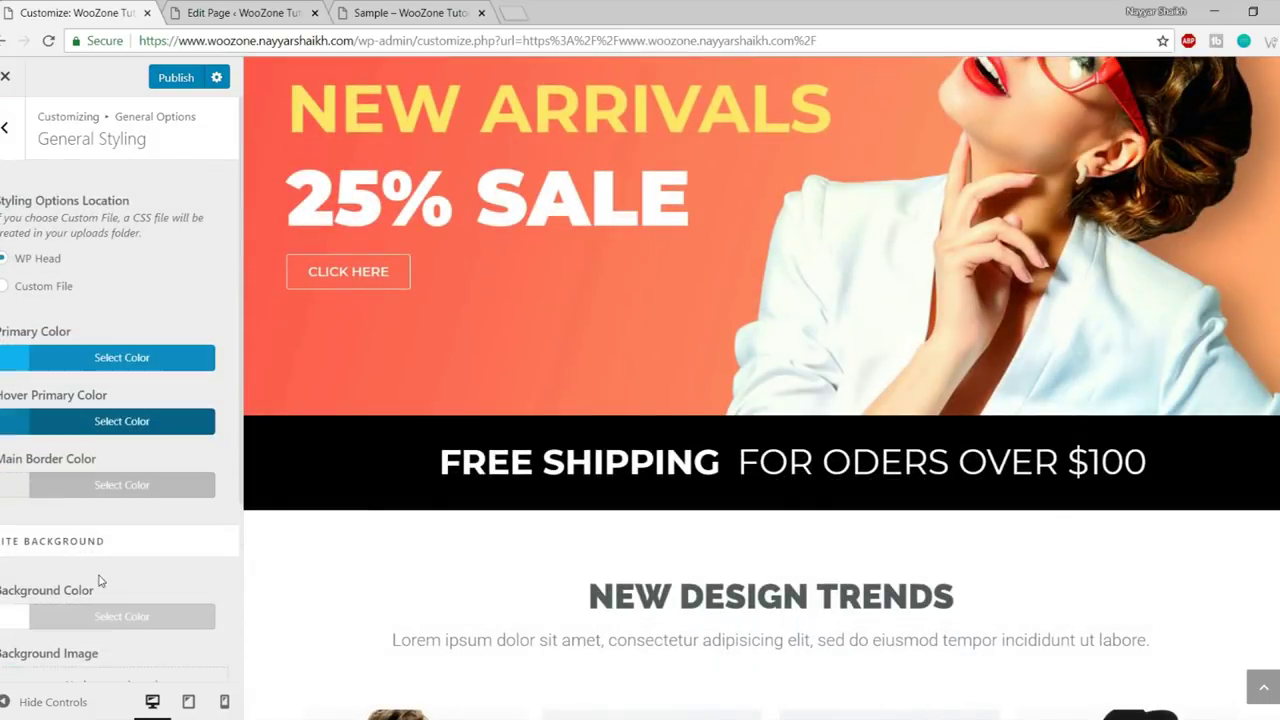
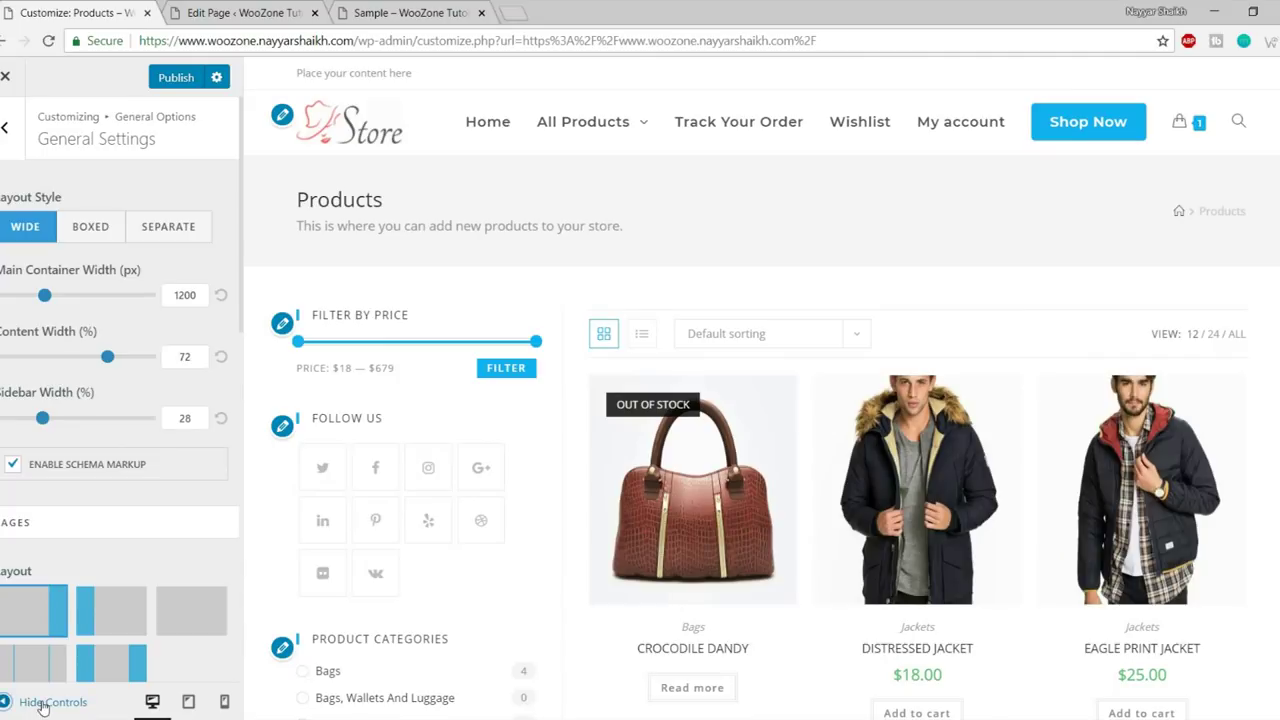
- Switch the layout style to Boxed and hide the controls to preview it
{"action": "scroll", "coordinate": [400, 500], "scroll_direction": "down", "scroll_amount": 6}
{"action": "scroll", "coordinate": [388, 472], "scroll_direction": "down", "scroll_amount": 5}
{"action": "scroll", "coordinate": [400, 571], "scroll_direction": "up", "scroll_amount": 15}
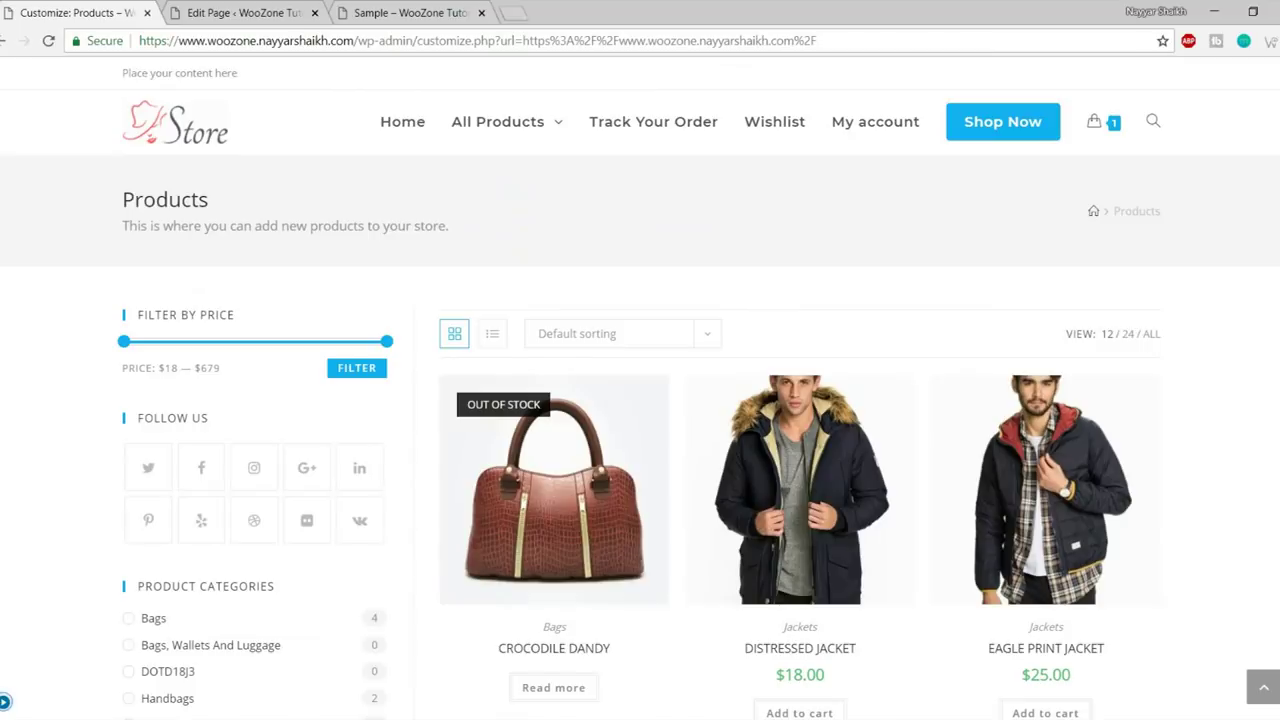
{"action": "left_click", "coordinate": [5, 703]}
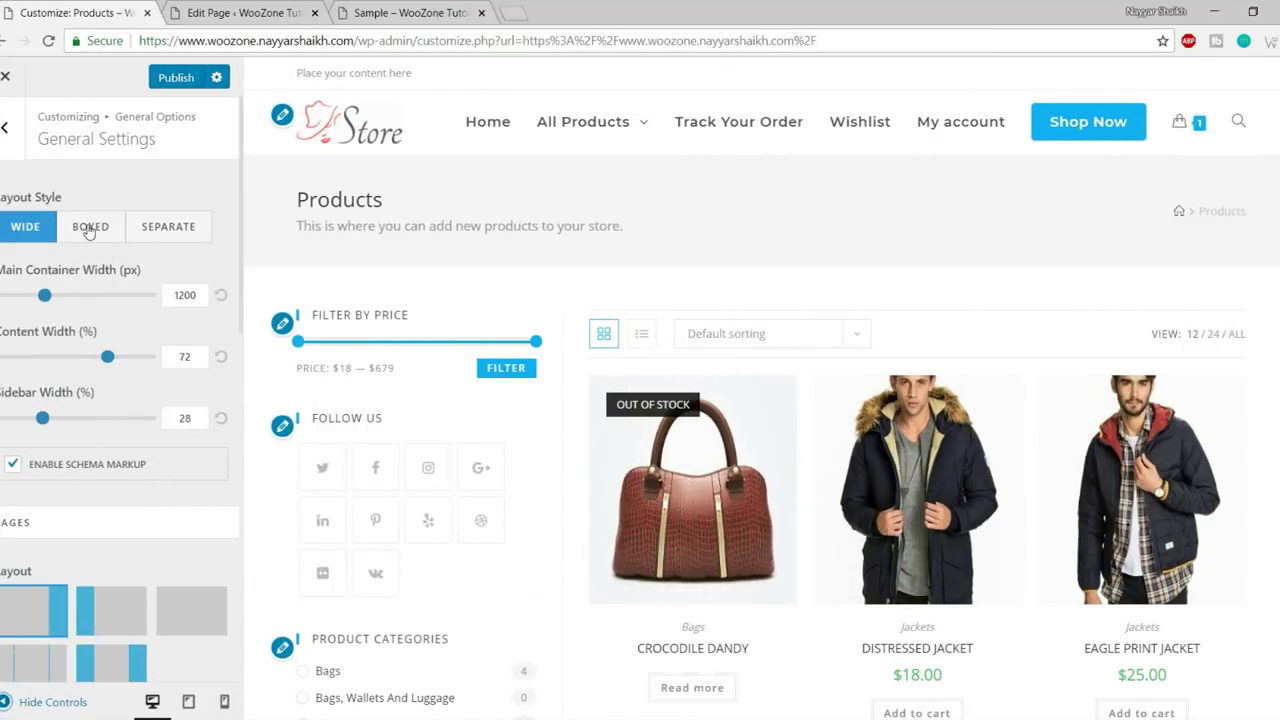
{"action": "left_click", "coordinate": [89, 228]}
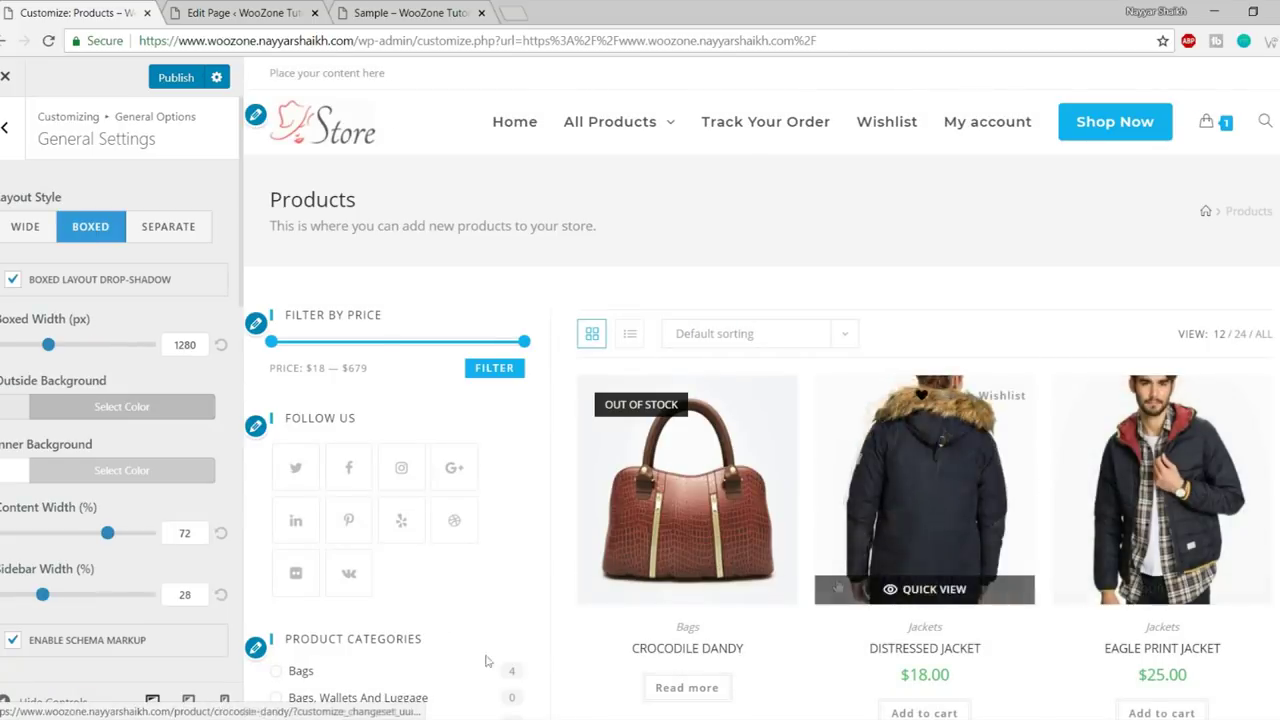
{"action": "left_click", "coordinate": [45, 704]}
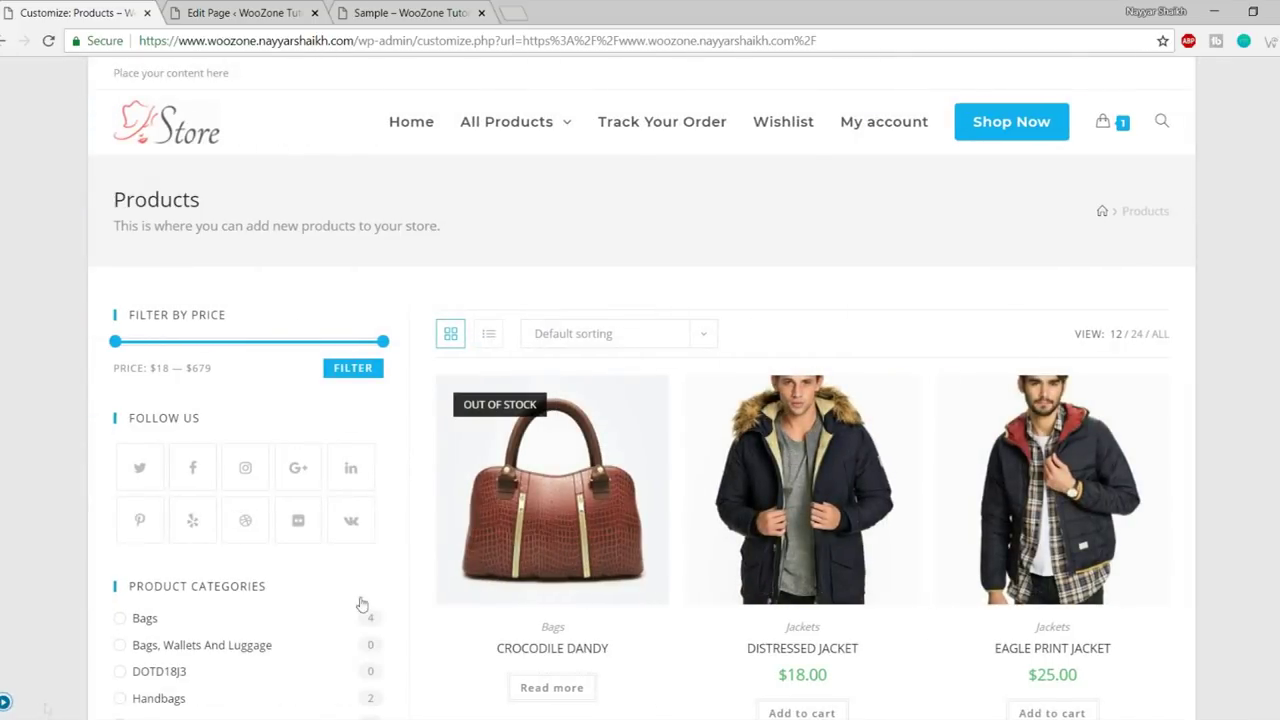
- Review the Boxed preview, then change the layout style to Separate
{"action": "scroll", "coordinate": [1120, 370], "scroll_direction": "down", "scroll_amount": 15}
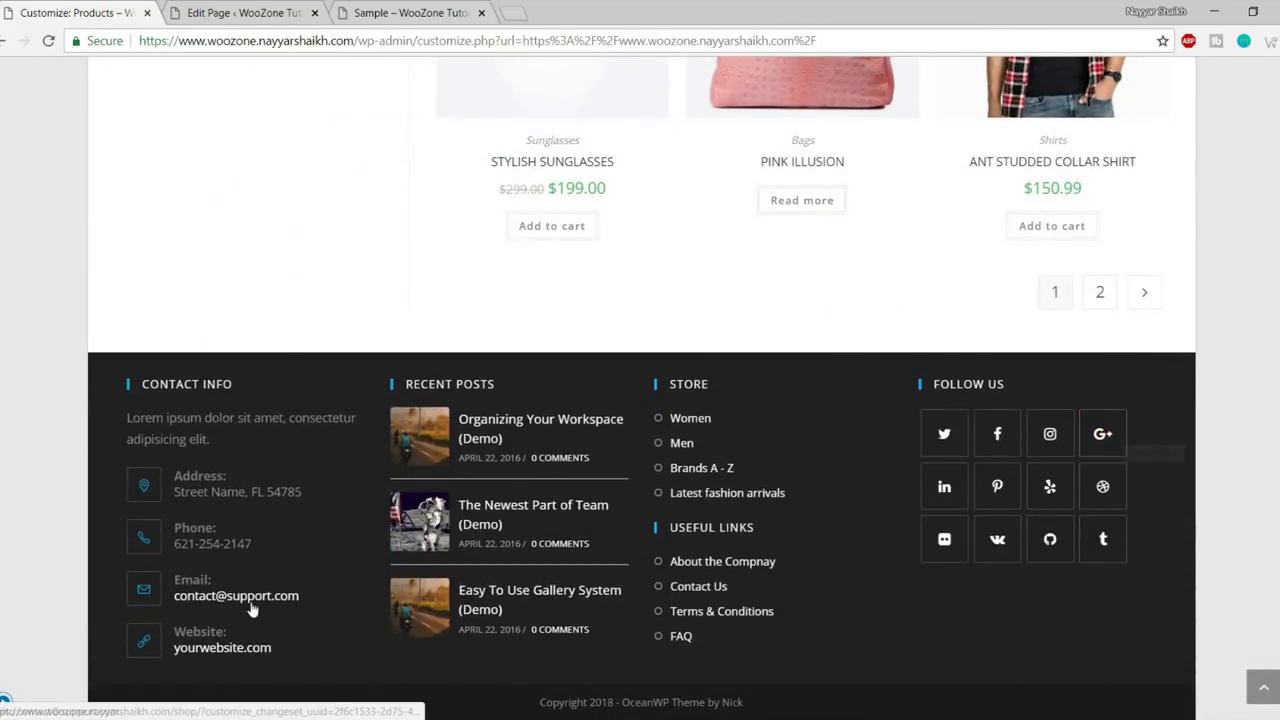
{"action": "scroll", "coordinate": [283, 605], "scroll_direction": "up", "scroll_amount": 15}
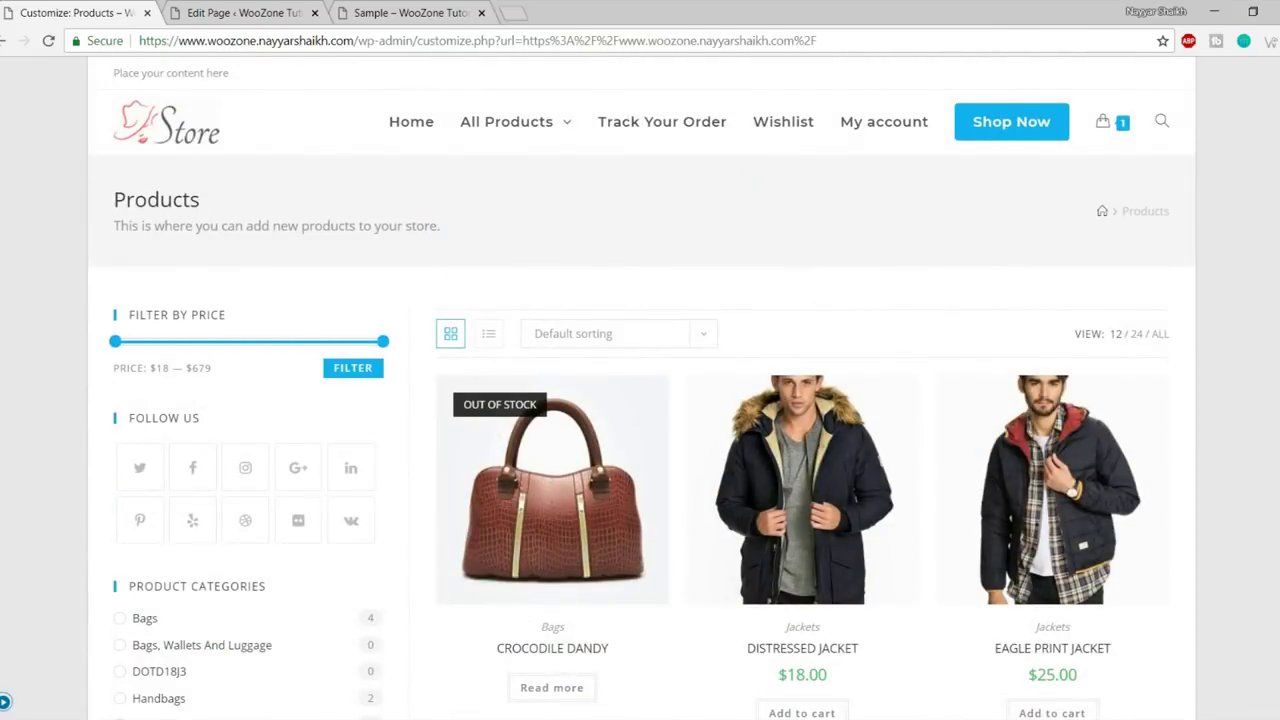
{"action": "scroll", "coordinate": [560, 425], "scroll_direction": "down", "scroll_amount": 6}
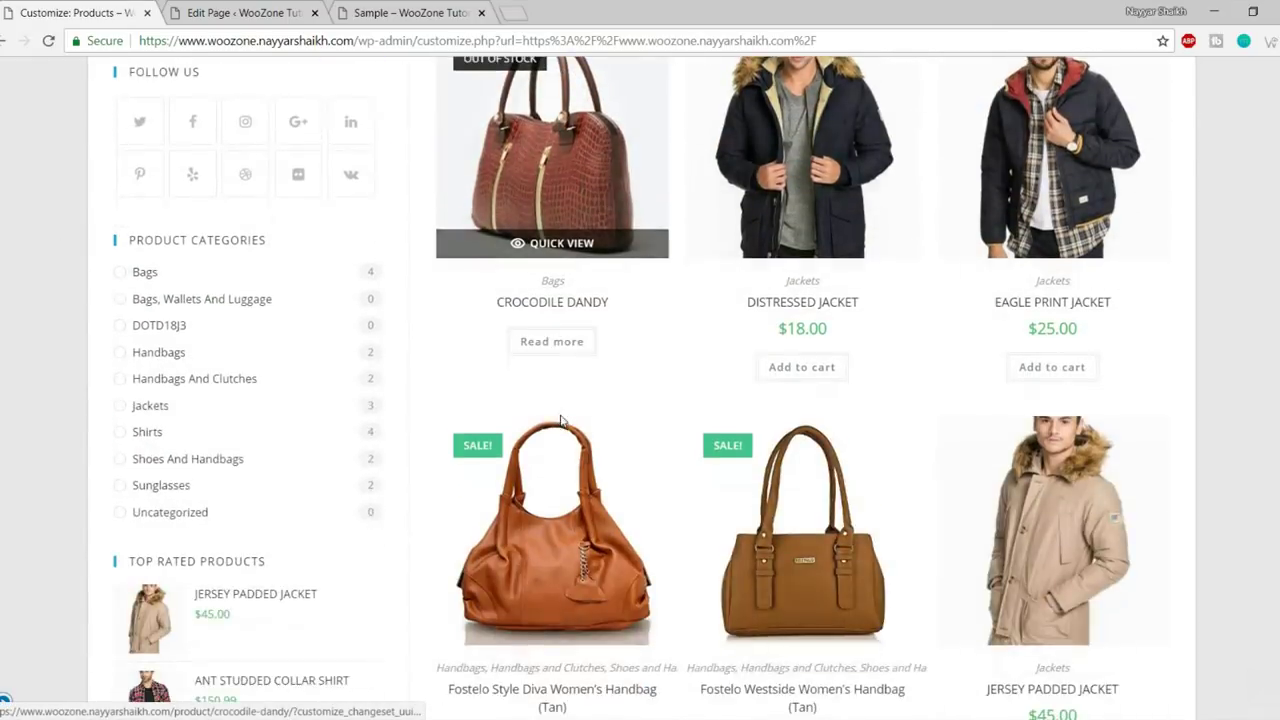
{"action": "scroll", "coordinate": [560, 420], "scroll_direction": "down", "scroll_amount": 9}
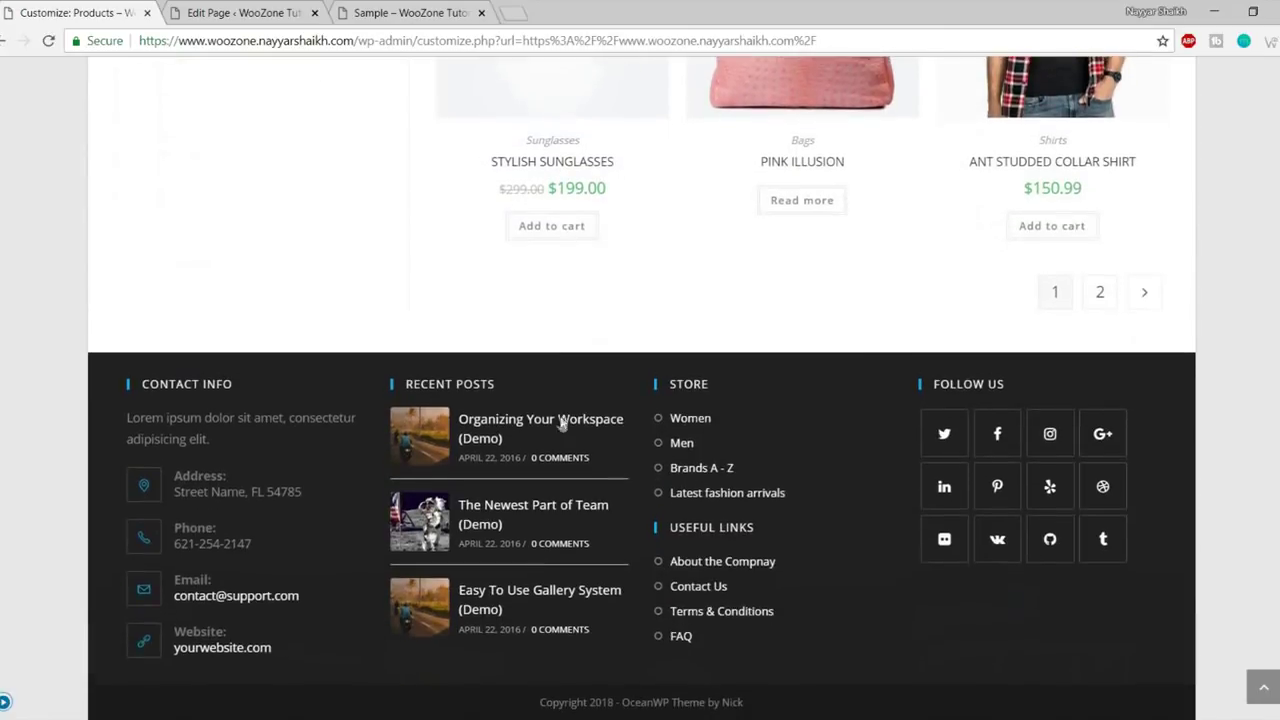
{"action": "scroll", "coordinate": [560, 420], "scroll_direction": "up", "scroll_amount": 6}
{"action": "scroll", "coordinate": [562, 431], "scroll_direction": "up", "scroll_amount": 9}
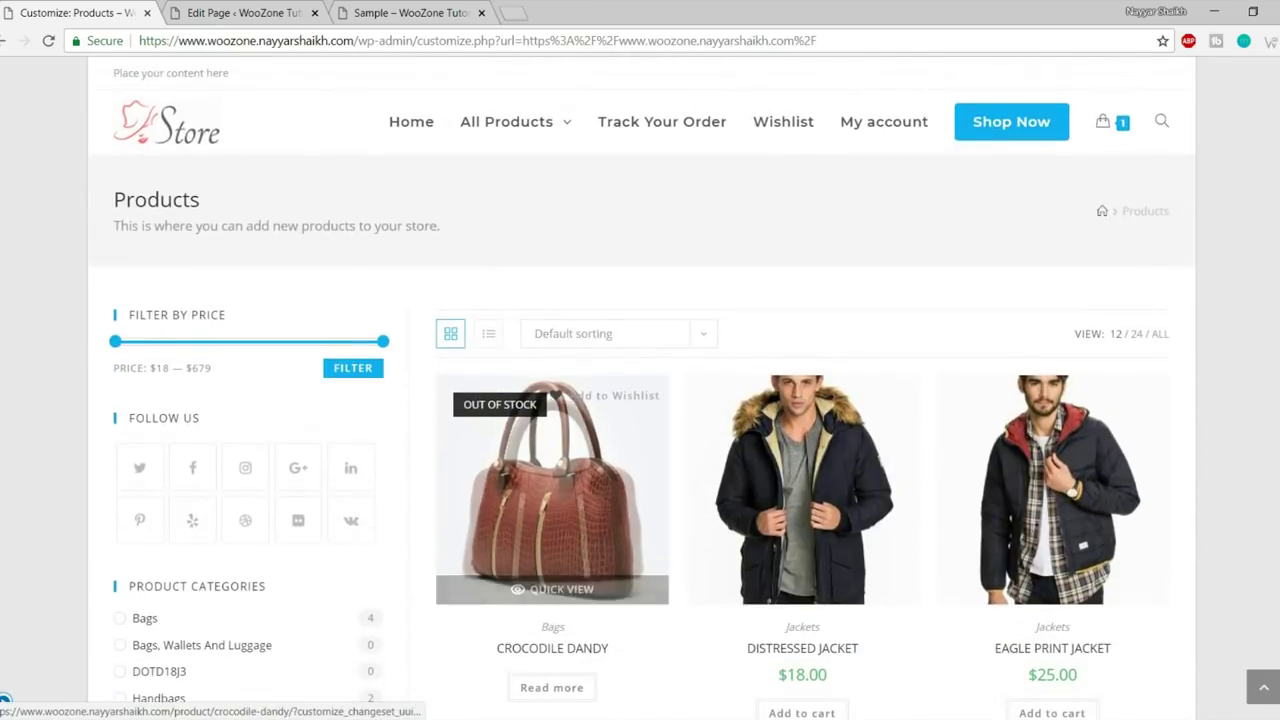
{"action": "left_click", "coordinate": [6, 703]}
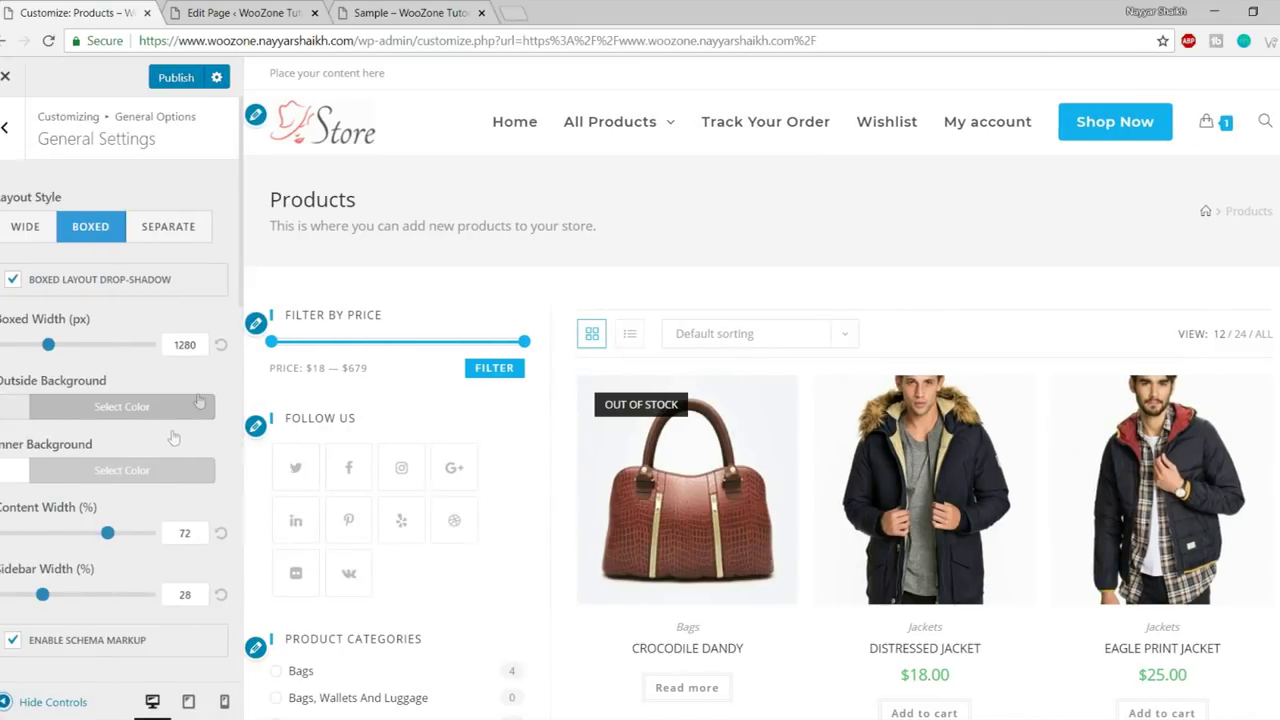
{"action": "left_click", "coordinate": [168, 228]}
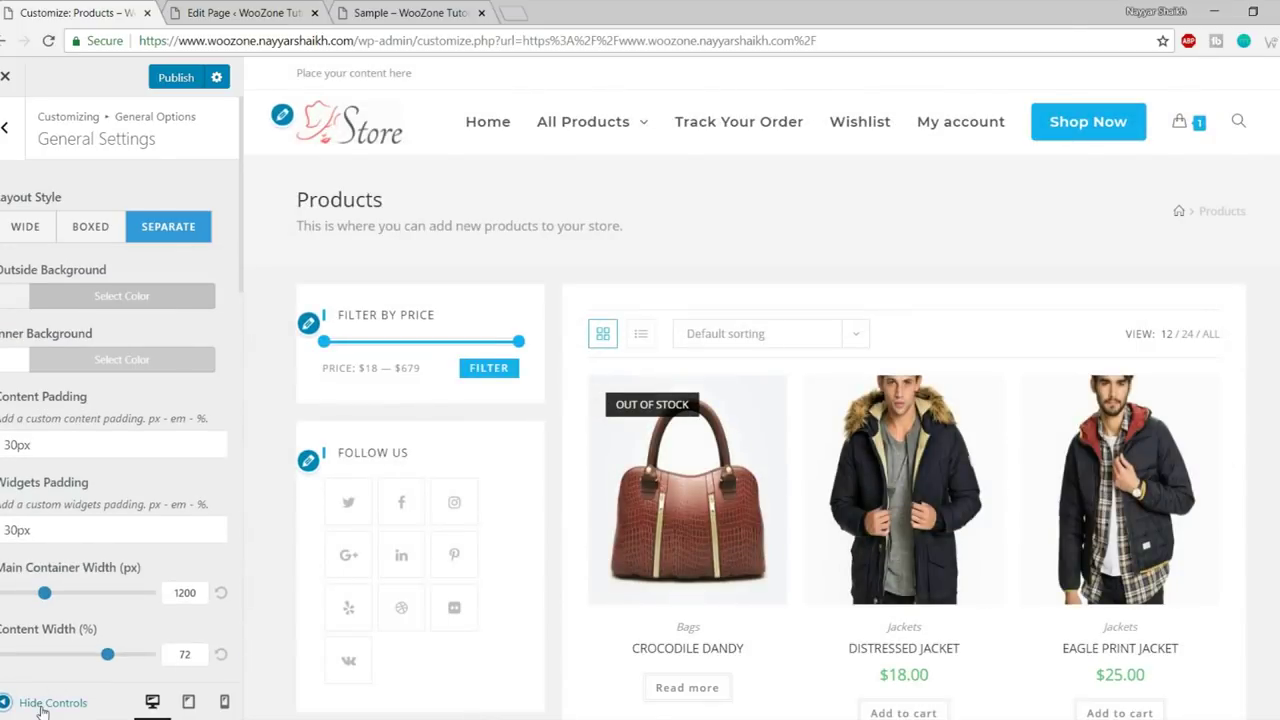
- Preview the Separate layout full width, then switch layout style to Wide and then Boxed
{"action": "left_click", "coordinate": [30, 701]}
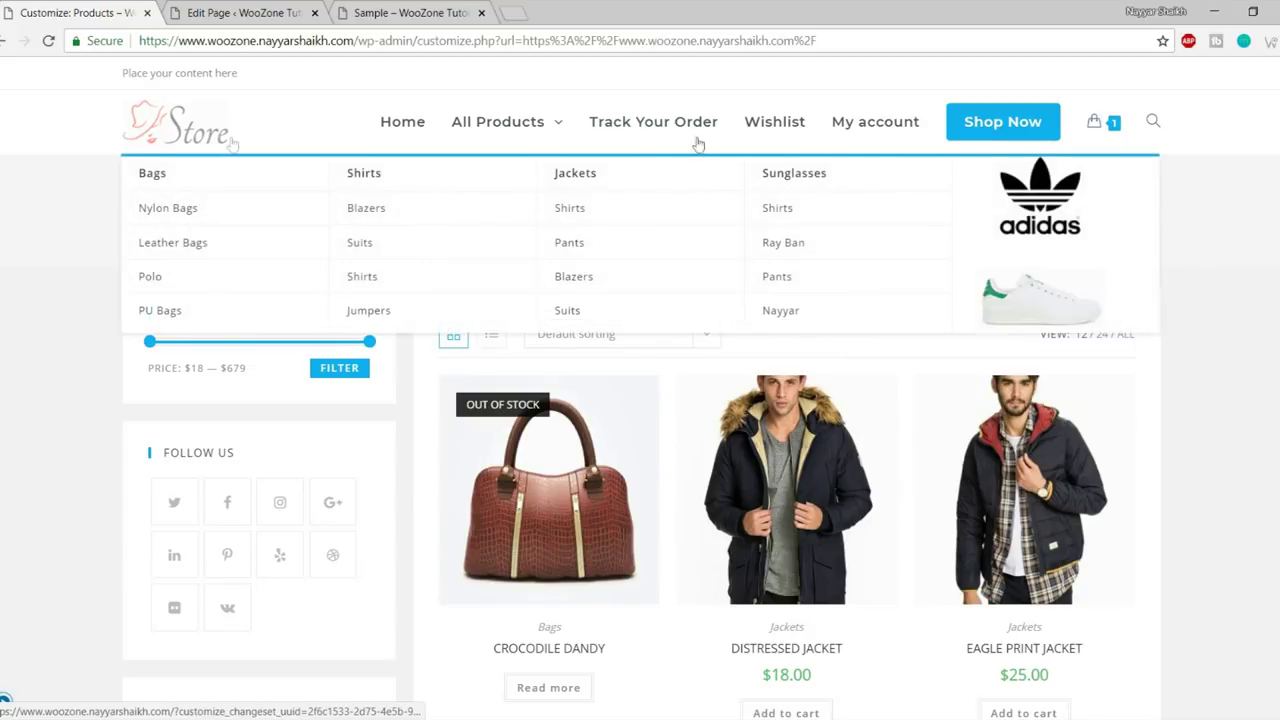
{"action": "scroll", "coordinate": [363, 263], "scroll_direction": "down", "scroll_amount": 5}
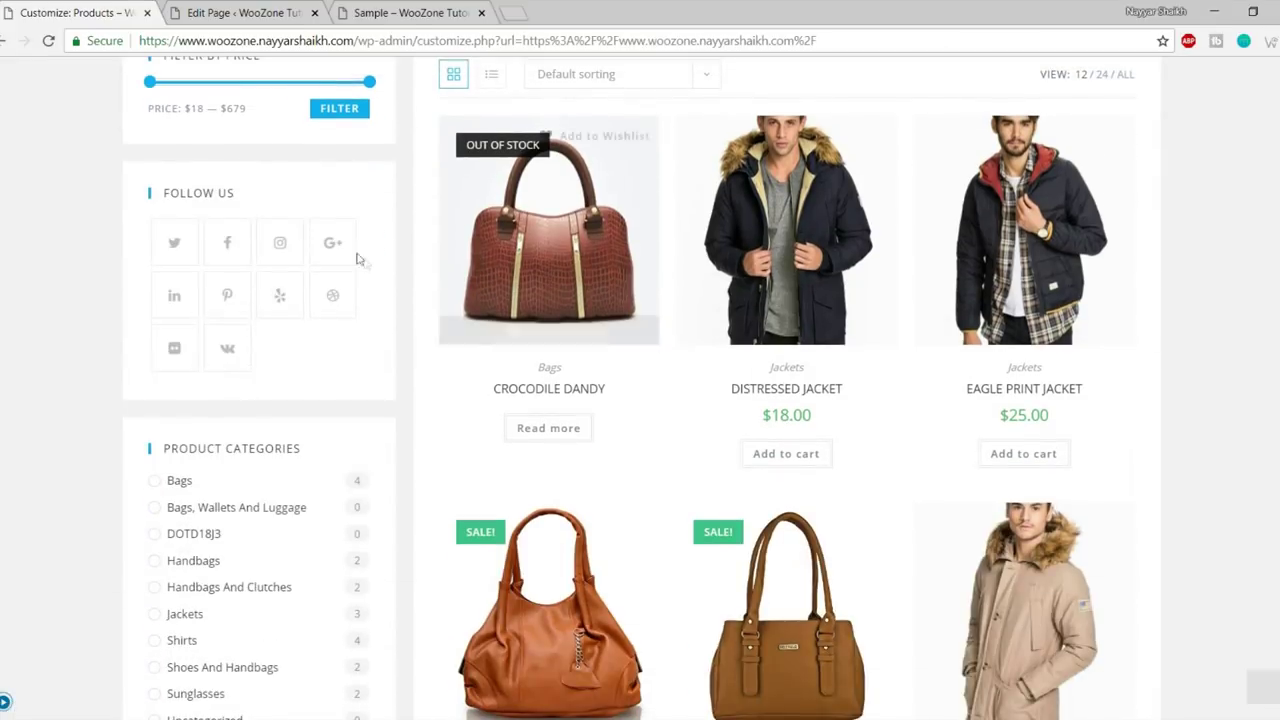
{"action": "scroll", "coordinate": [410, 390], "scroll_direction": "down", "scroll_amount": 10}
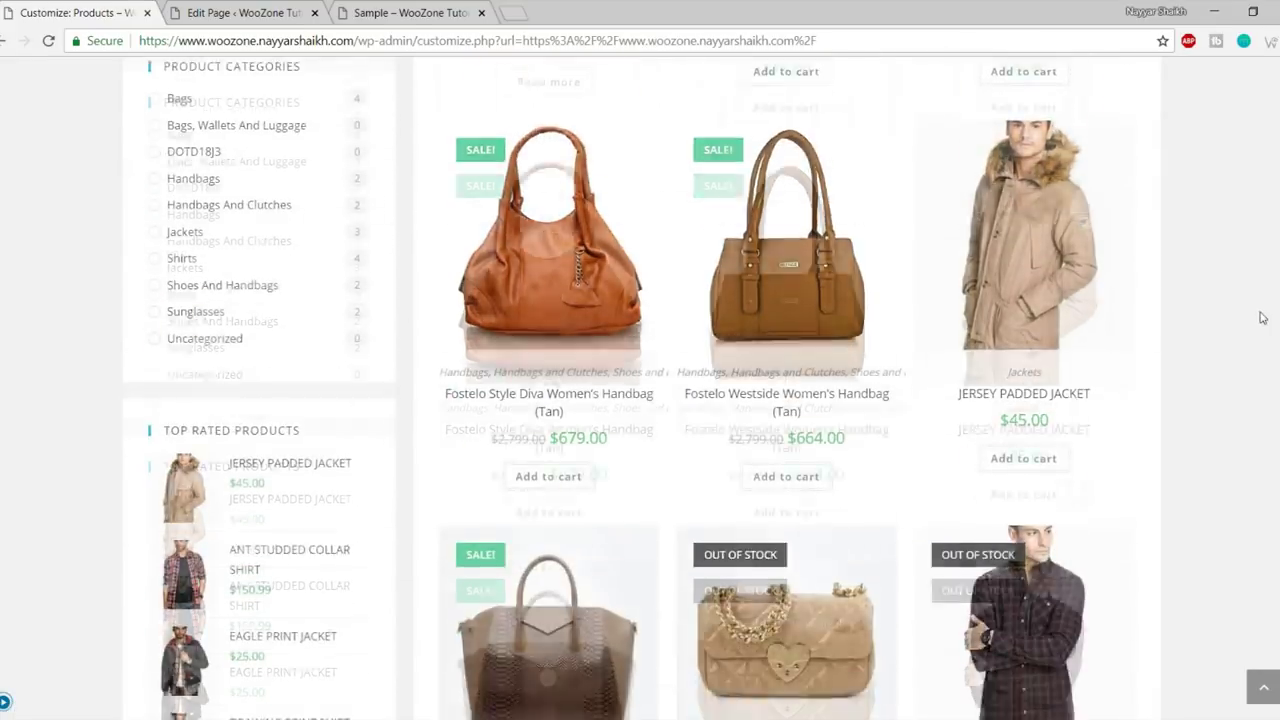
{"action": "scroll", "coordinate": [410, 390], "scroll_direction": "up", "scroll_amount": 15}
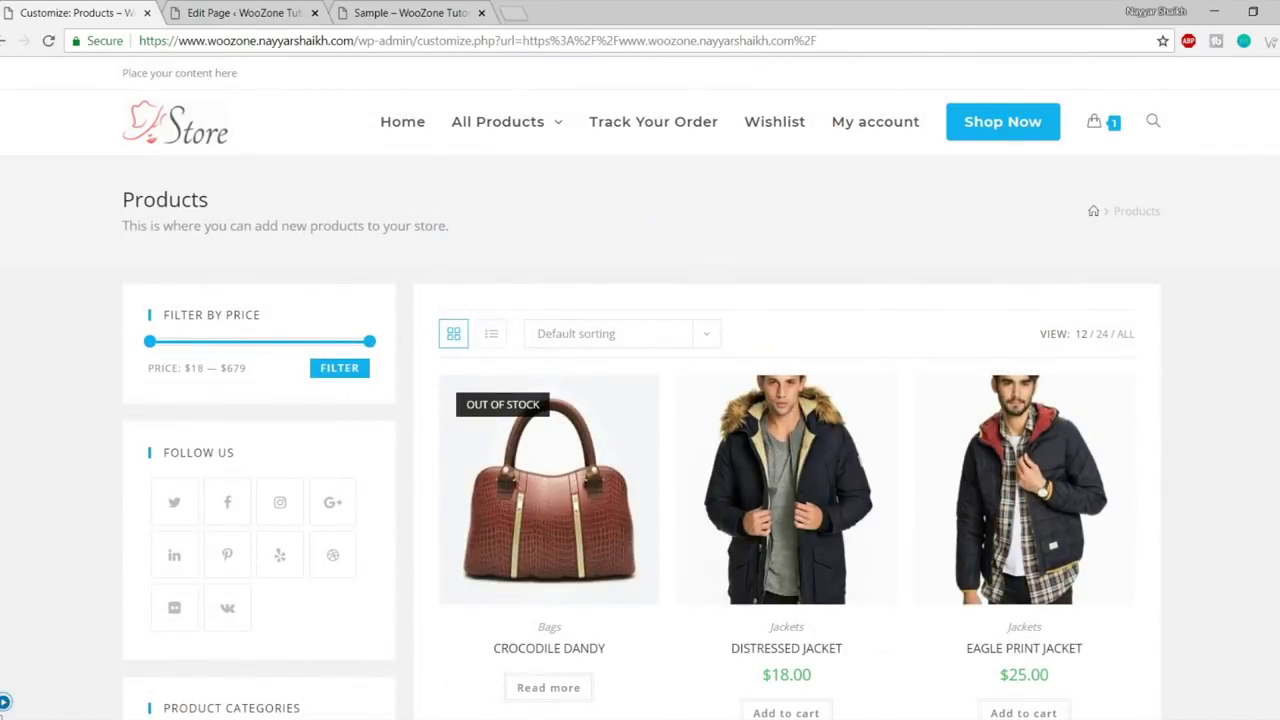
{"action": "left_click", "coordinate": [5, 703]}
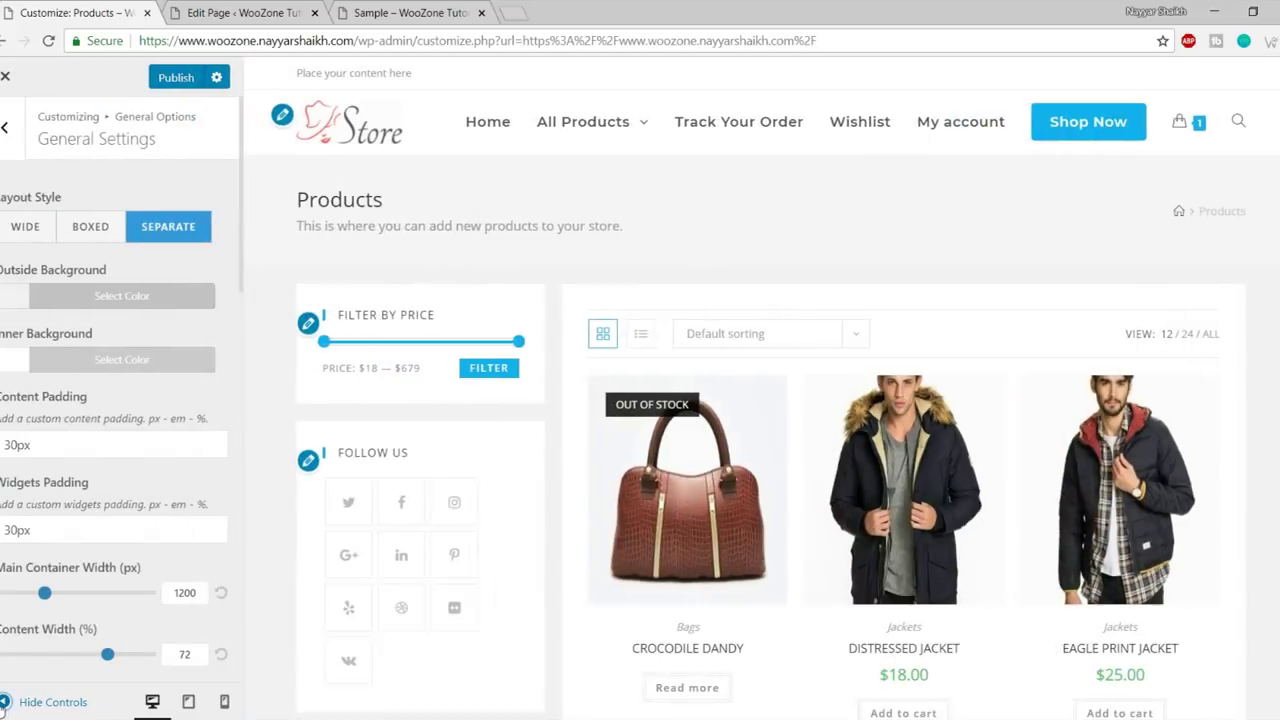
{"action": "left_click", "coordinate": [30, 228]}
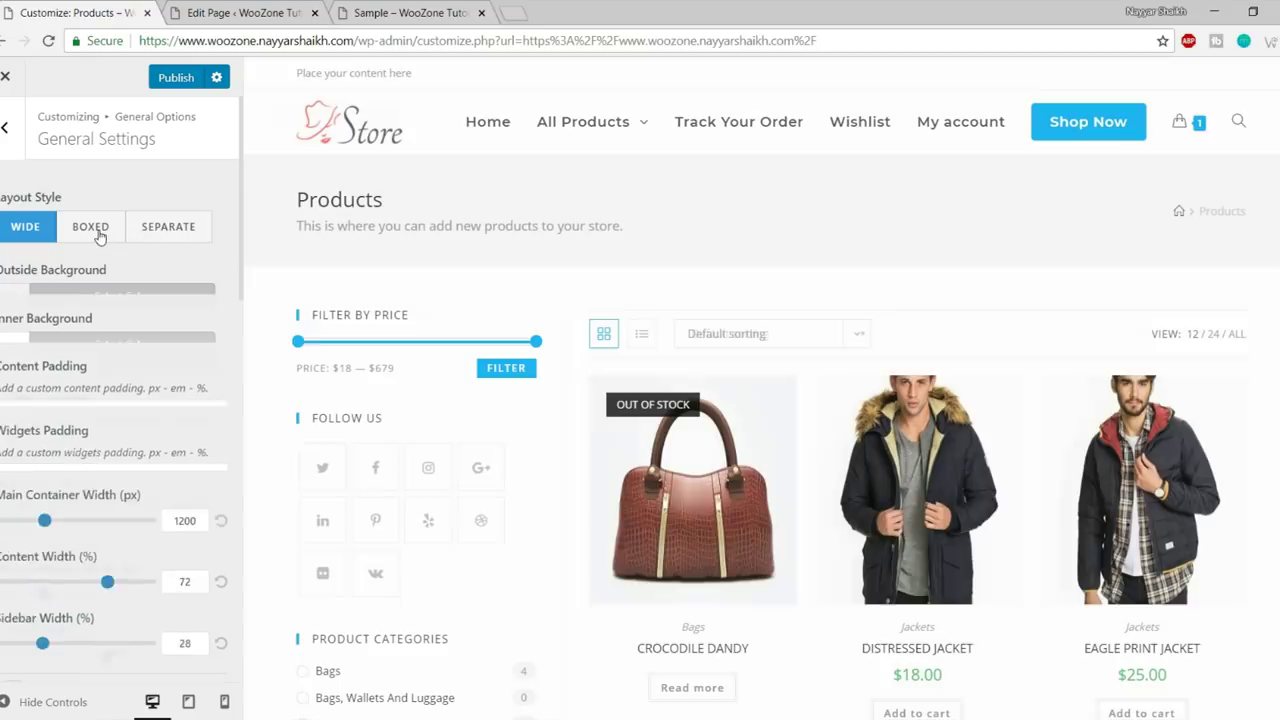
{"action": "left_click", "coordinate": [108, 236]}
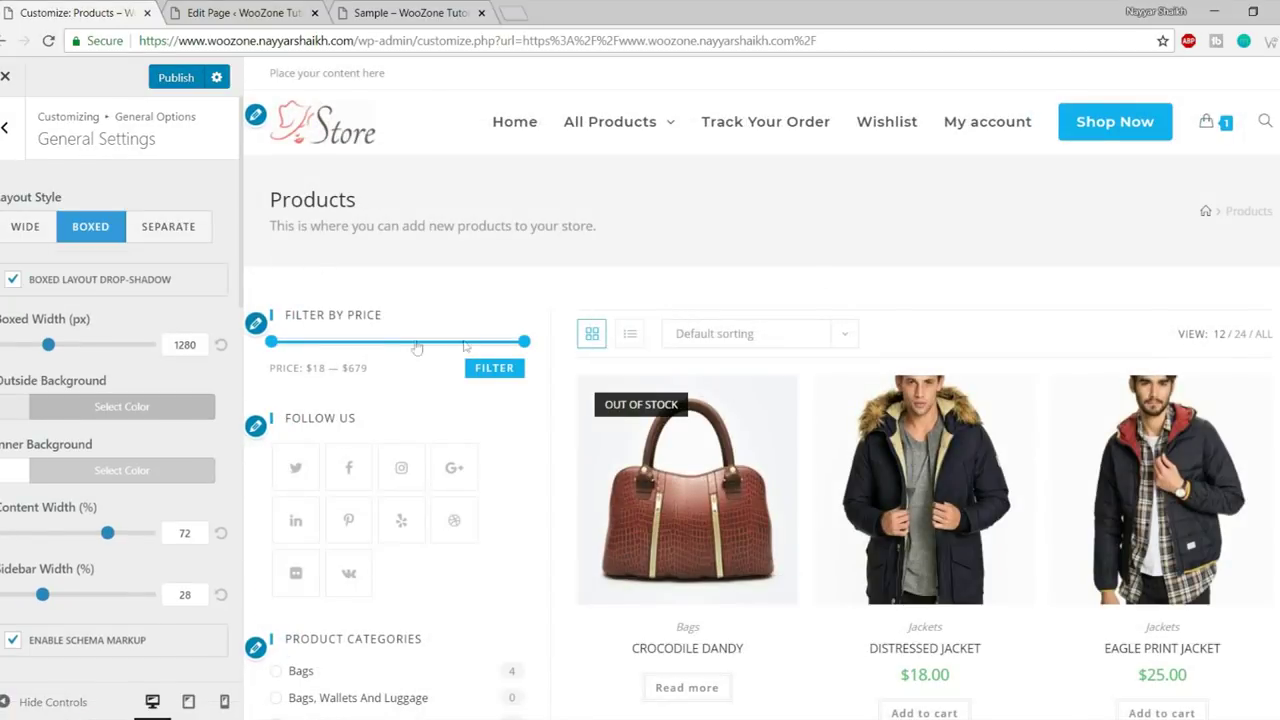
{"action": "scroll", "coordinate": [779, 398], "scroll_direction": "down", "scroll_amount": 4}
{"action": "scroll", "coordinate": [779, 398], "scroll_direction": "down", "scroll_amount": 3}
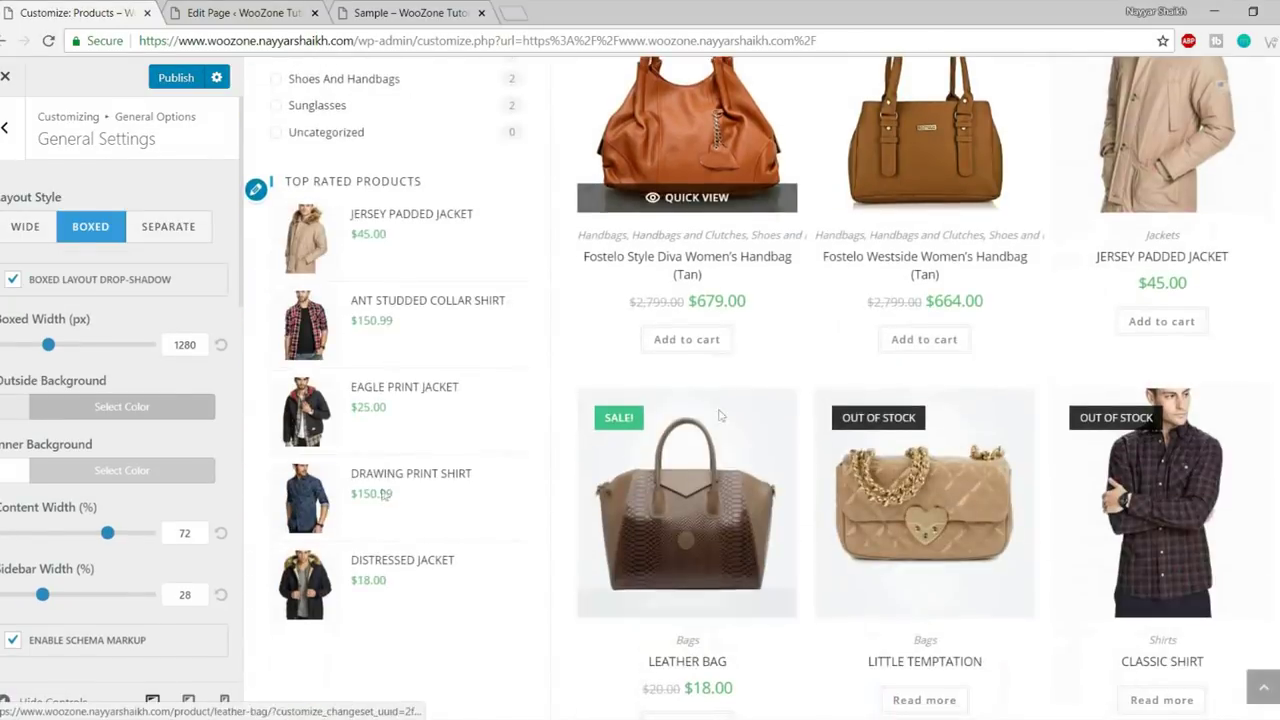
{"action": "left_click", "coordinate": [133, 412]}
{"action": "scroll", "coordinate": [113, 500], "scroll_direction": "down", "scroll_amount": 1}
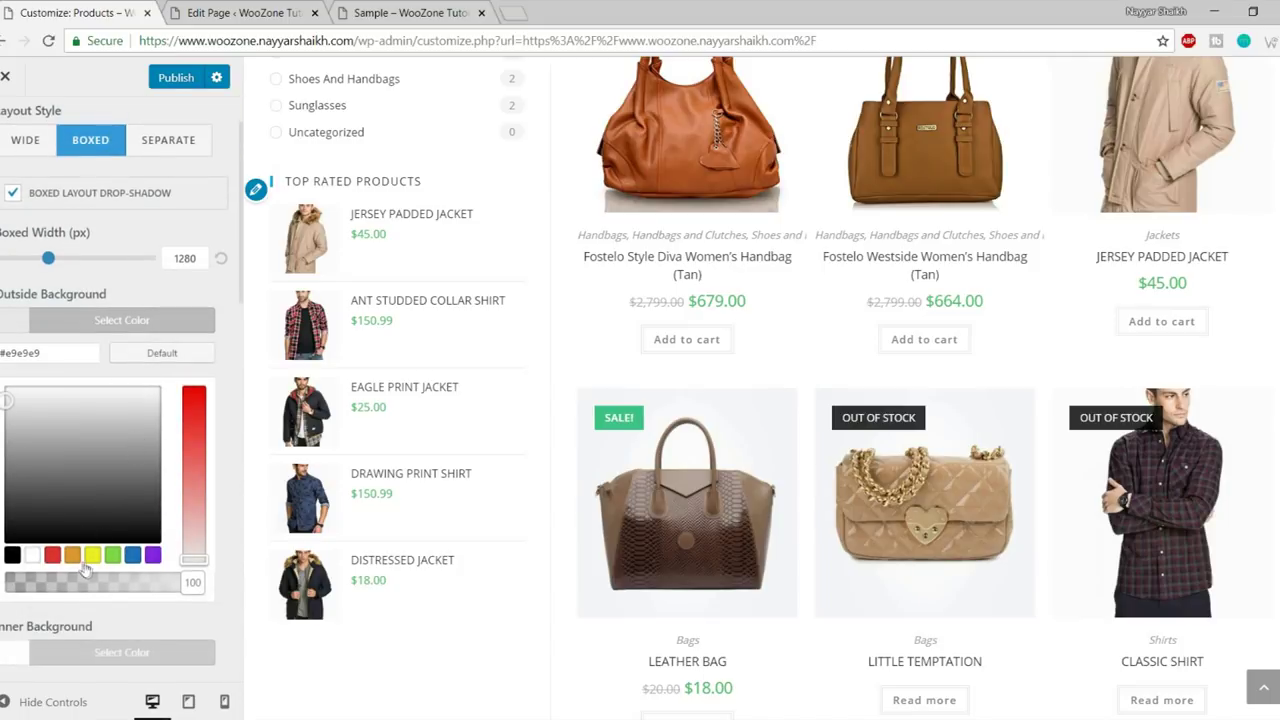
{"action": "left_click", "coordinate": [132, 555]}
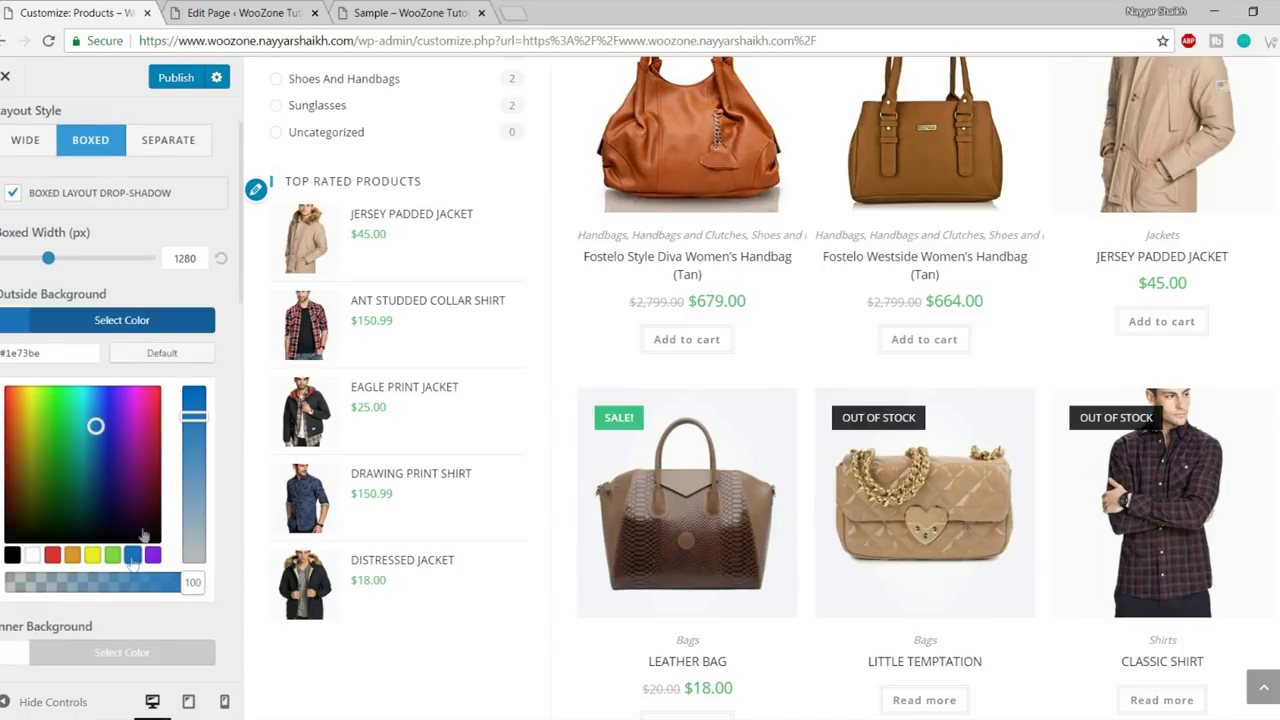
{"action": "left_click", "coordinate": [177, 329]}
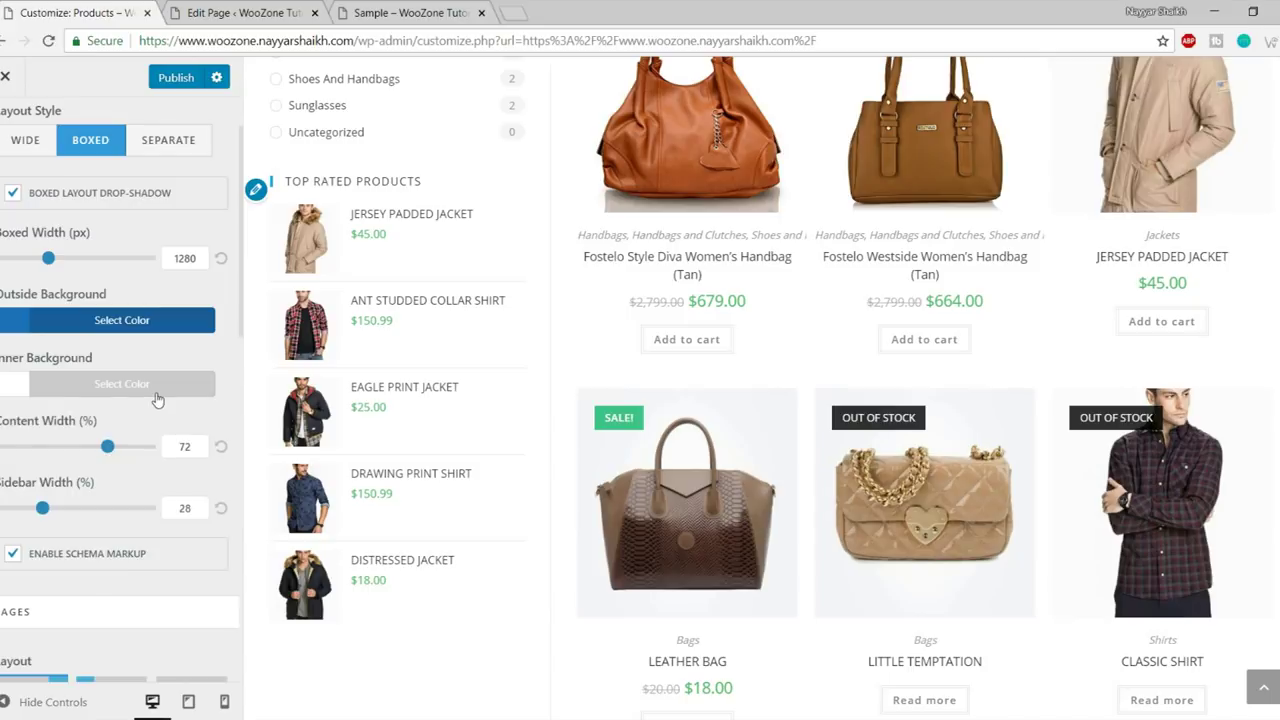
{"action": "left_click", "coordinate": [157, 400]}
{"action": "left_click", "coordinate": [53, 619]}
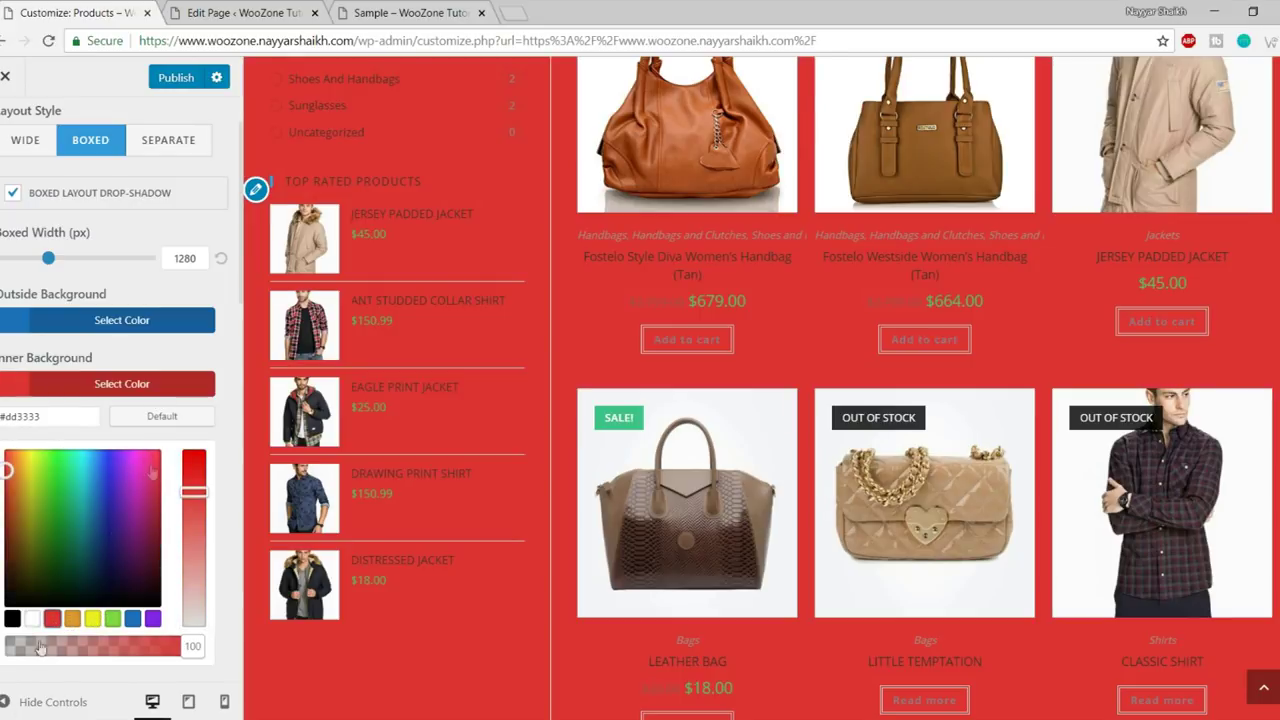
{"action": "left_click", "coordinate": [12, 703]}
{"action": "scroll", "coordinate": [500, 640], "scroll_direction": "up", "scroll_amount": 10}
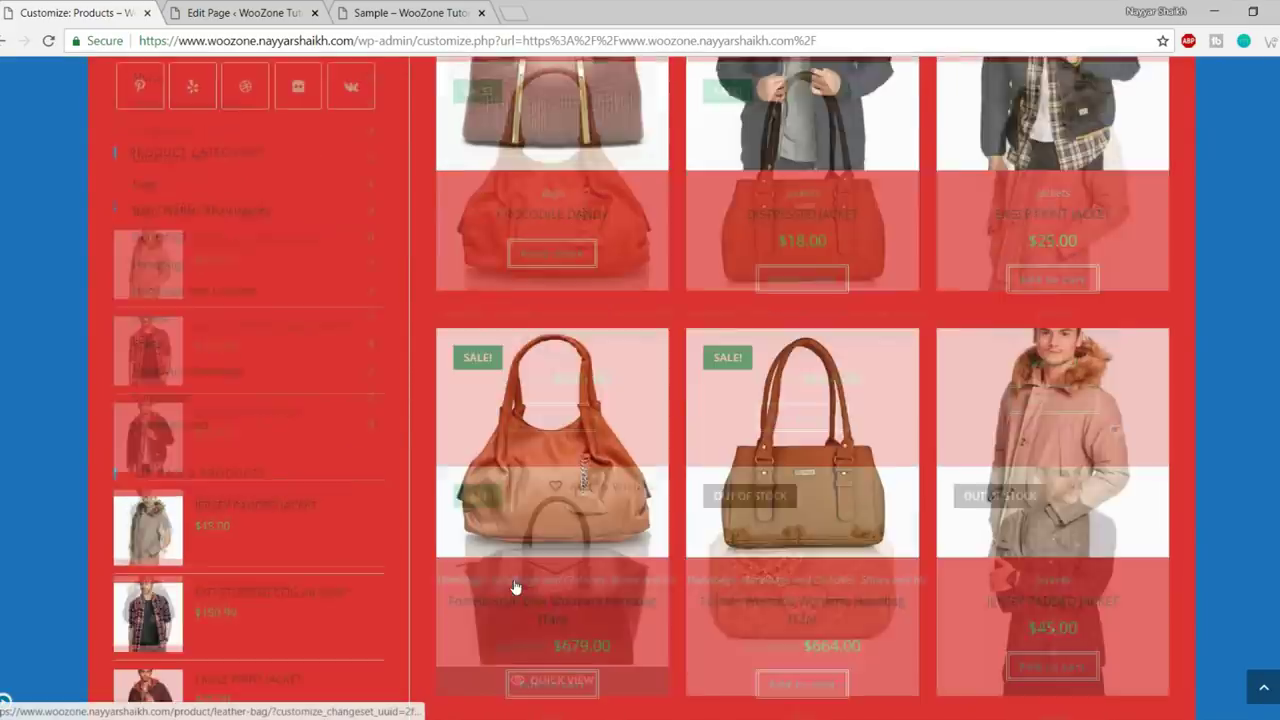
{"action": "scroll", "coordinate": [1260, 320], "scroll_direction": "down", "scroll_amount": 6}
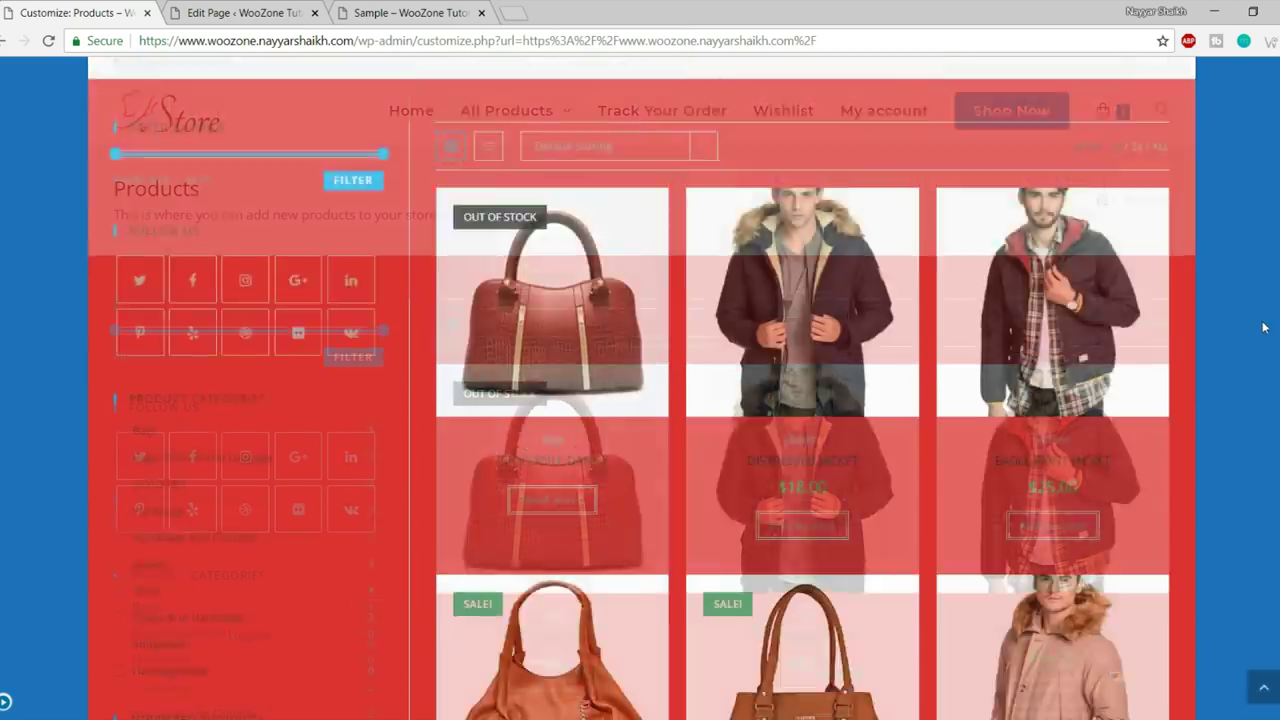
{"action": "scroll", "coordinate": [1258, 336], "scroll_direction": "down", "scroll_amount": 10}
{"action": "scroll", "coordinate": [1212, 472], "scroll_direction": "up", "scroll_amount": 12}
{"action": "scroll", "coordinate": [1212, 472], "scroll_direction": "up", "scroll_amount": 4}
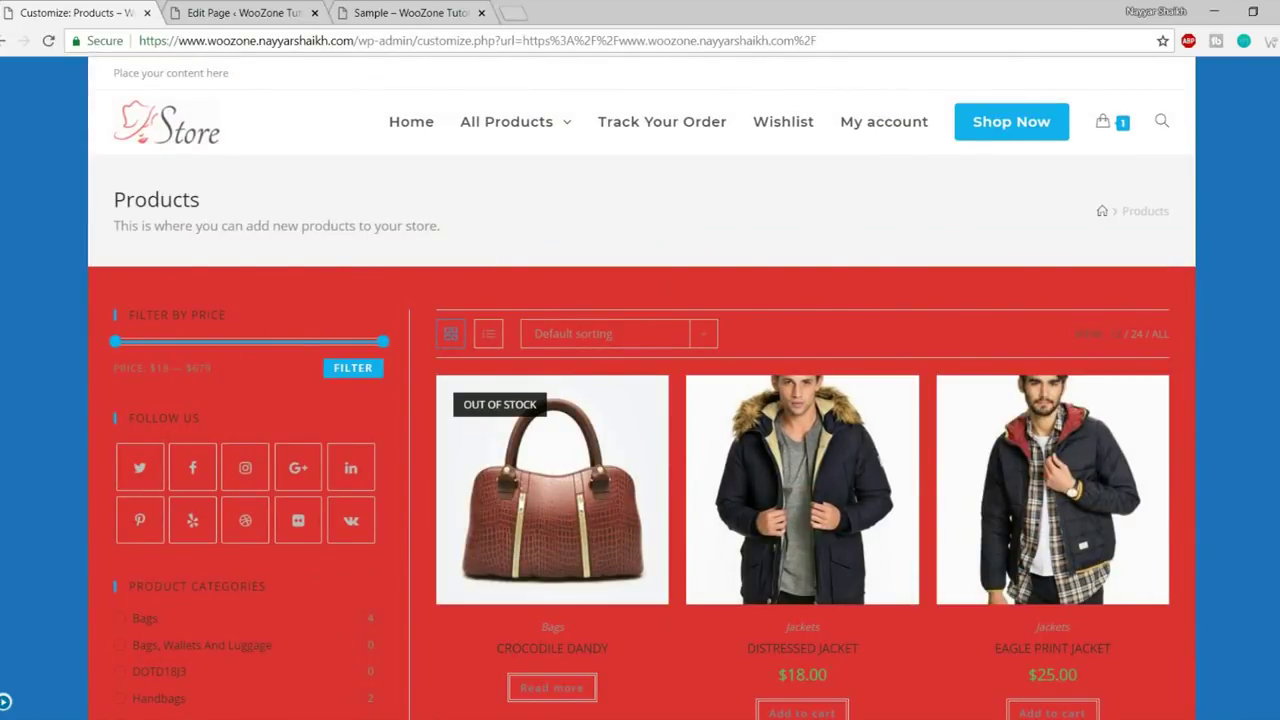
{"action": "left_click", "coordinate": [5, 703]}
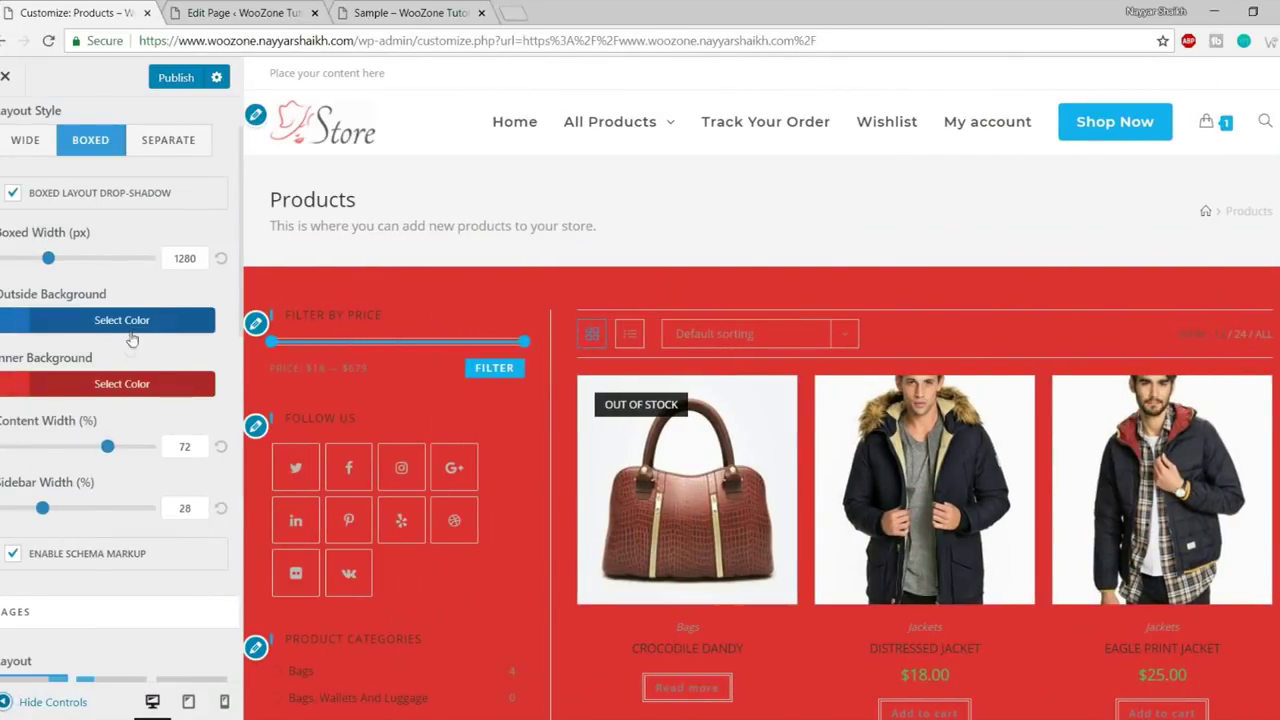
{"action": "left_click", "coordinate": [125, 322]}
{"action": "left_click", "coordinate": [157, 355]}
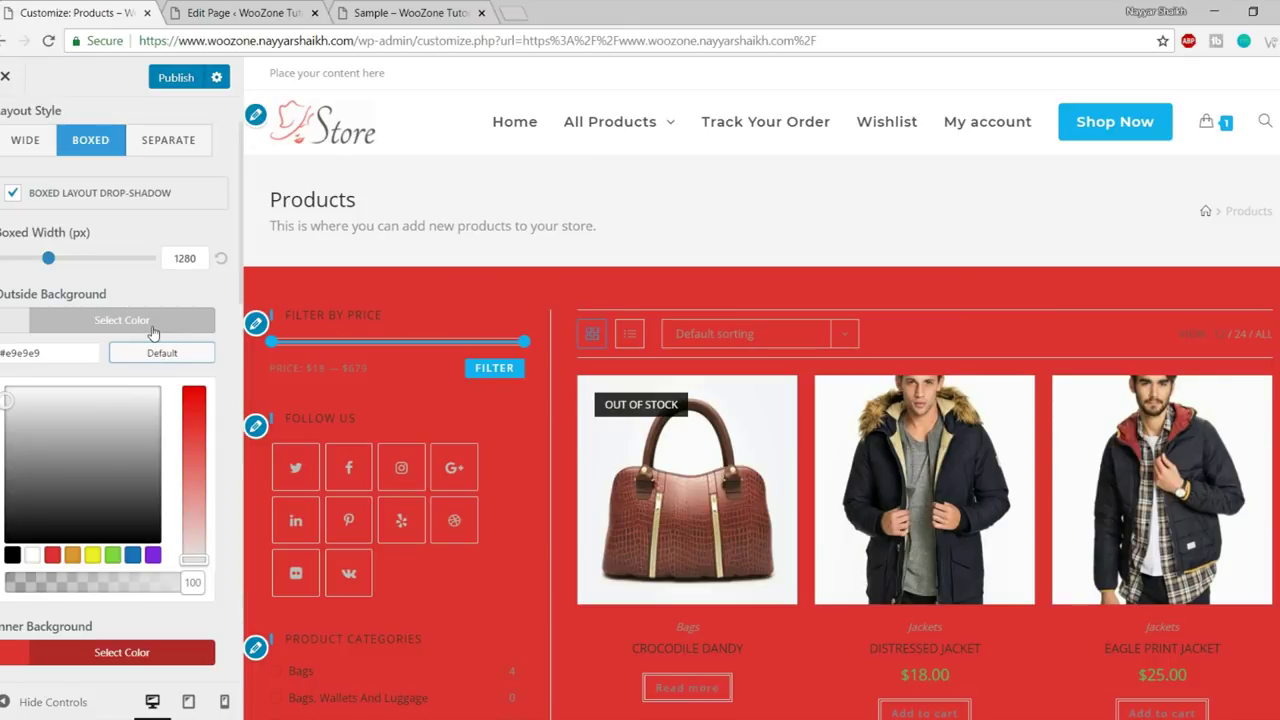
{"action": "left_click", "coordinate": [153, 330]}
{"action": "left_click", "coordinate": [147, 386]}
{"action": "left_click", "coordinate": [155, 416]}
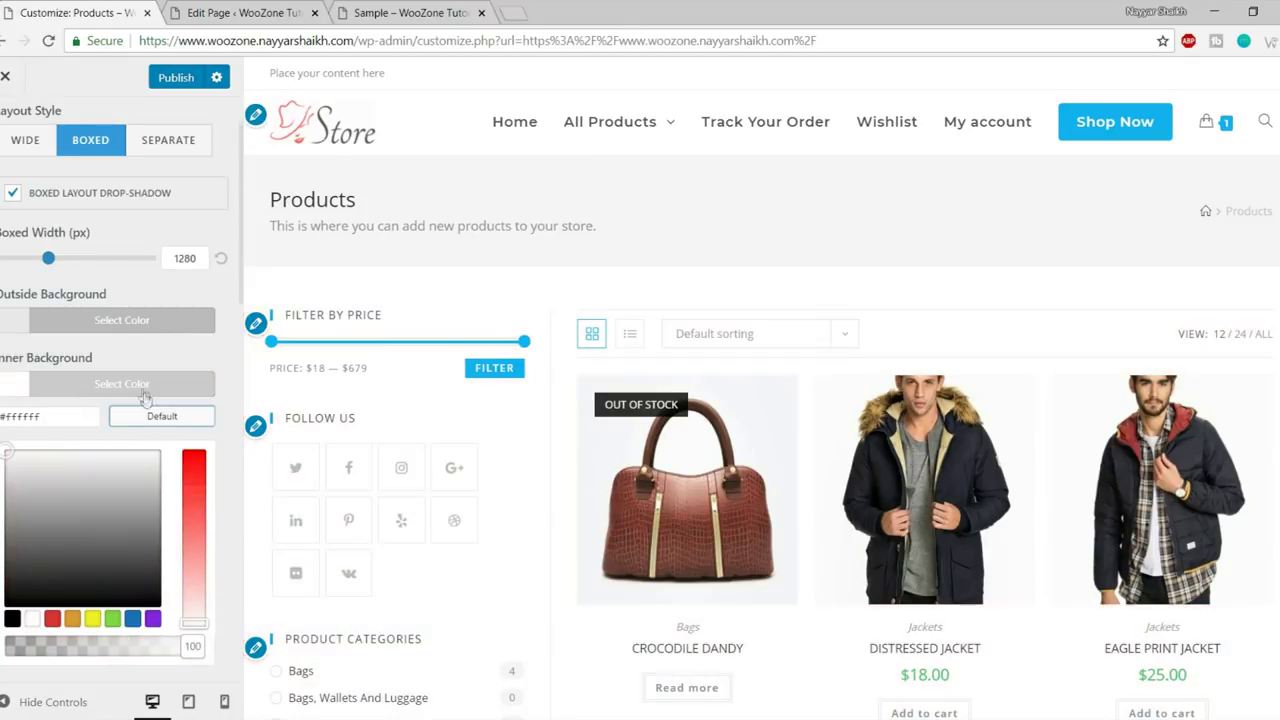
{"action": "left_click", "coordinate": [145, 392]}
{"action": "scroll", "coordinate": [185, 455], "scroll_direction": "down", "scroll_amount": 3}
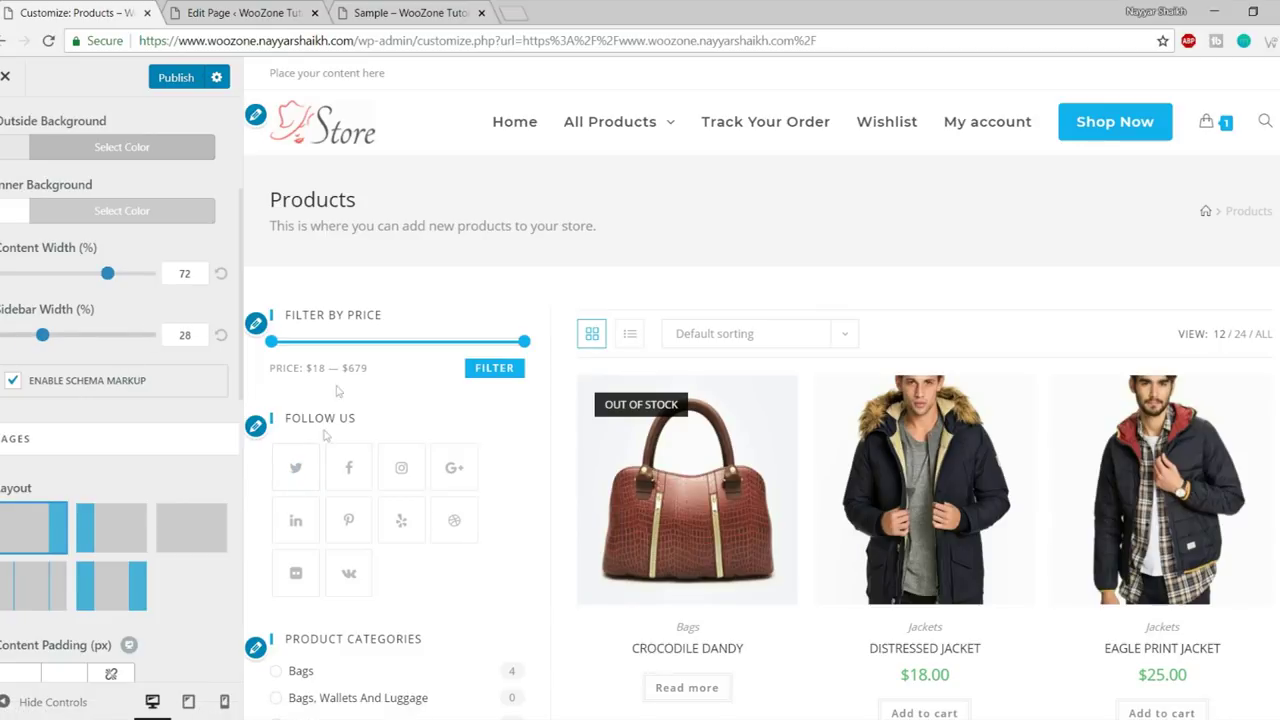
- Preview the restored Products page with the controls hidden
{"action": "left_click", "coordinate": [45, 701]}
{"action": "scroll", "coordinate": [335, 580], "scroll_direction": "down", "scroll_amount": 2}
{"action": "scroll", "coordinate": [360, 520], "scroll_direction": "up", "scroll_amount": 3}
{"action": "scroll", "coordinate": [334, 471], "scroll_direction": "down", "scroll_amount": 2}
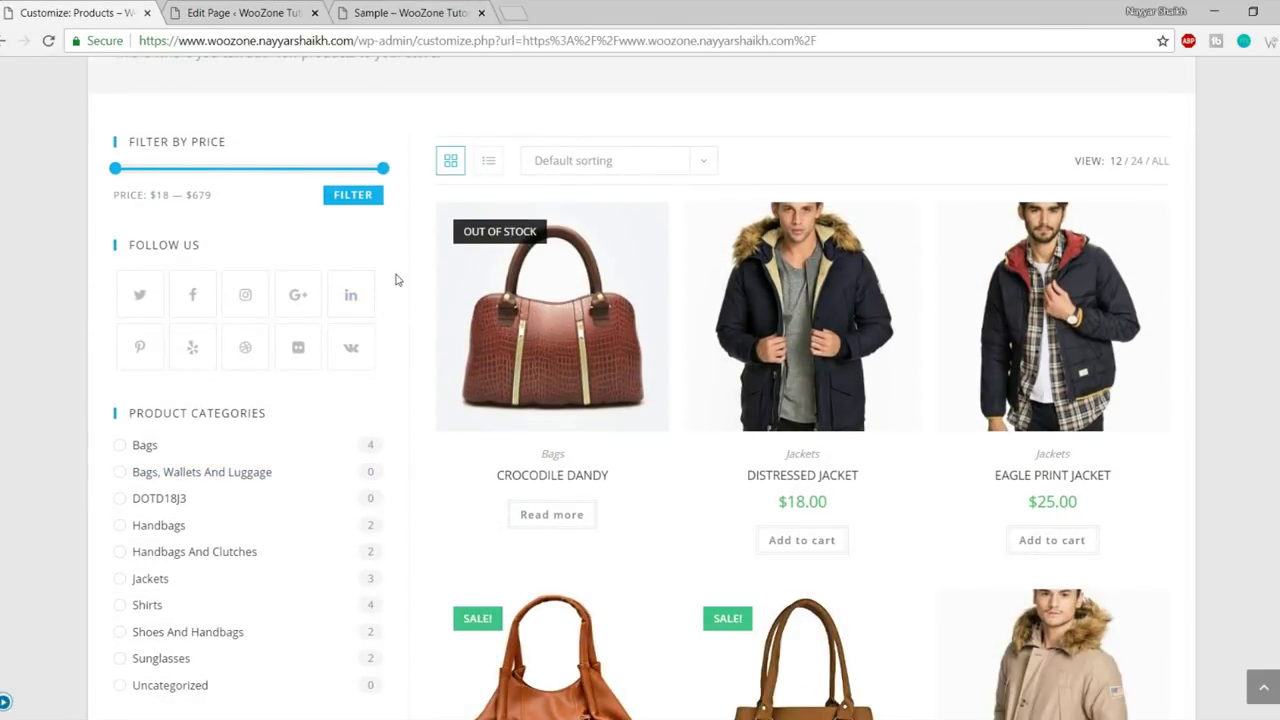
{"action": "left_click", "coordinate": [5, 703]}
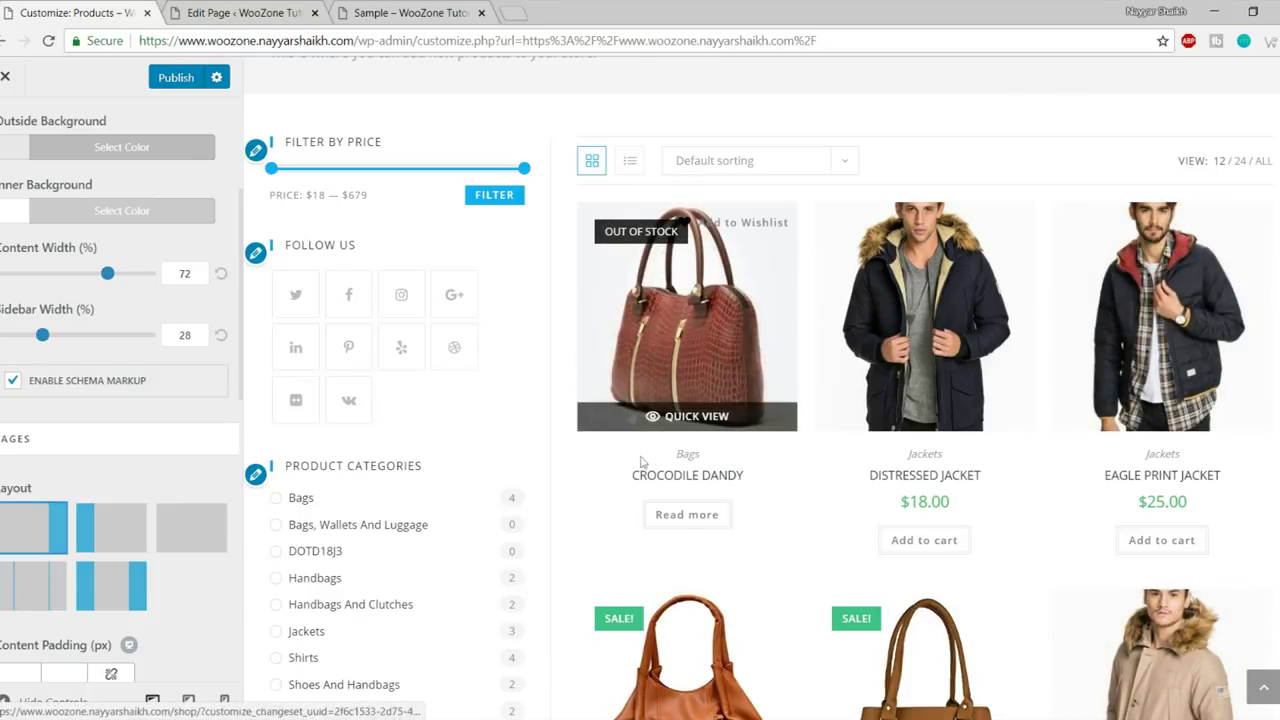
- Set the sidebar width to 19% and the content width to 80%
{"action": "scroll", "coordinate": [643, 481], "scroll_direction": "down", "scroll_amount": 1}
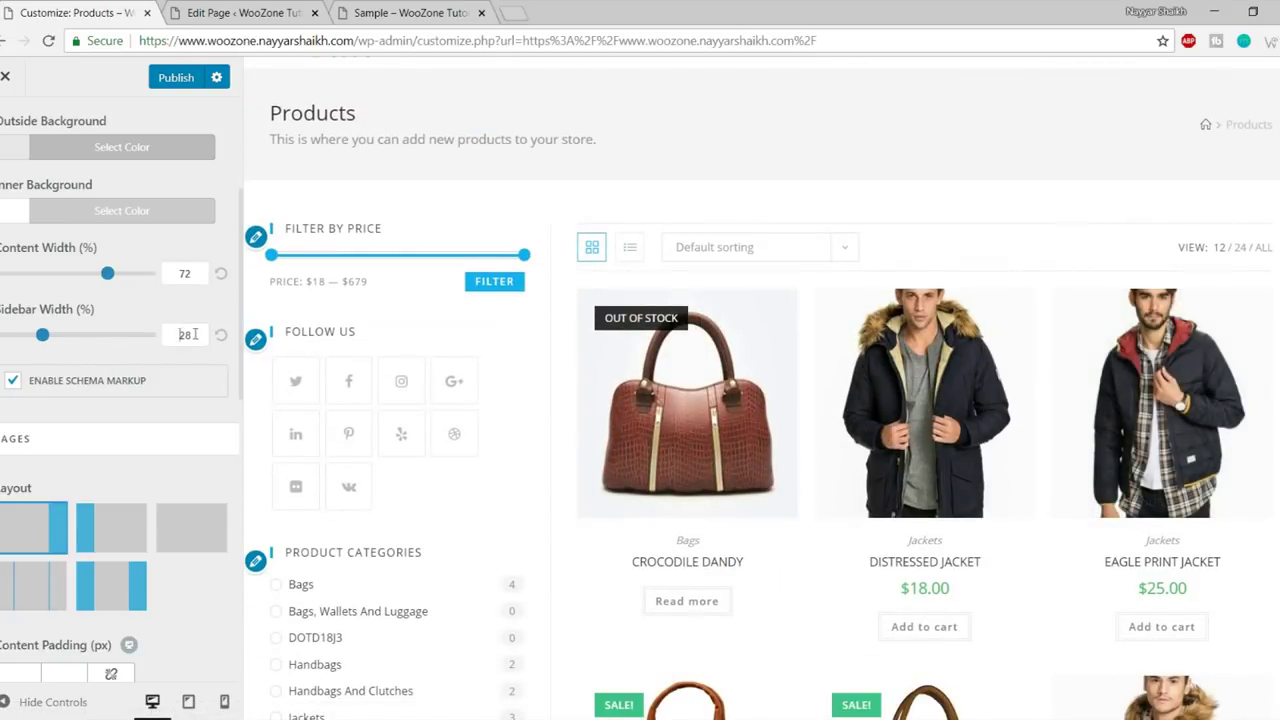
{"action": "double_click", "coordinate": [195, 334]}
{"action": "left_click_drag", "start_coordinate": [43, 345], "coordinate": [31, 342]}
{"action": "double_click", "coordinate": [172, 276]}
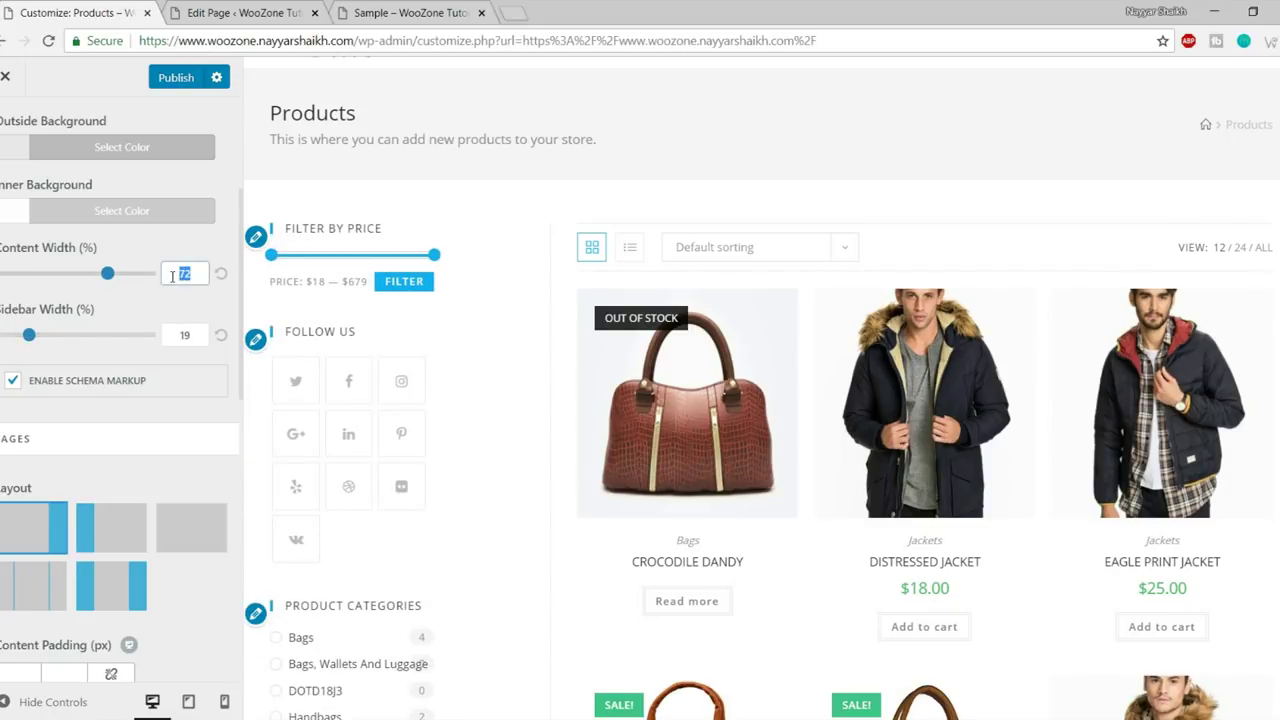
{"action": "type", "text": "80"}
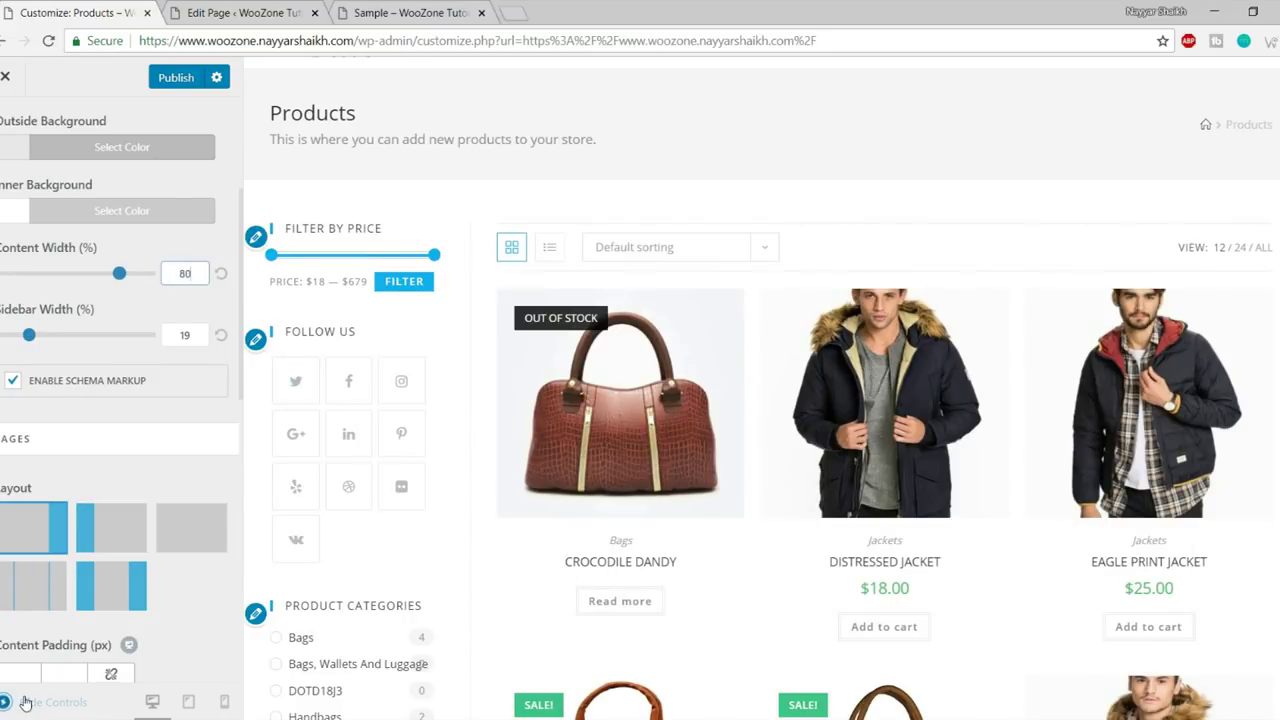
- Preview the widened product grid full width, then bring the controls back
{"action": "left_click", "coordinate": [52, 701]}
{"action": "scroll", "coordinate": [455, 535], "scroll_direction": "down", "scroll_amount": 2}
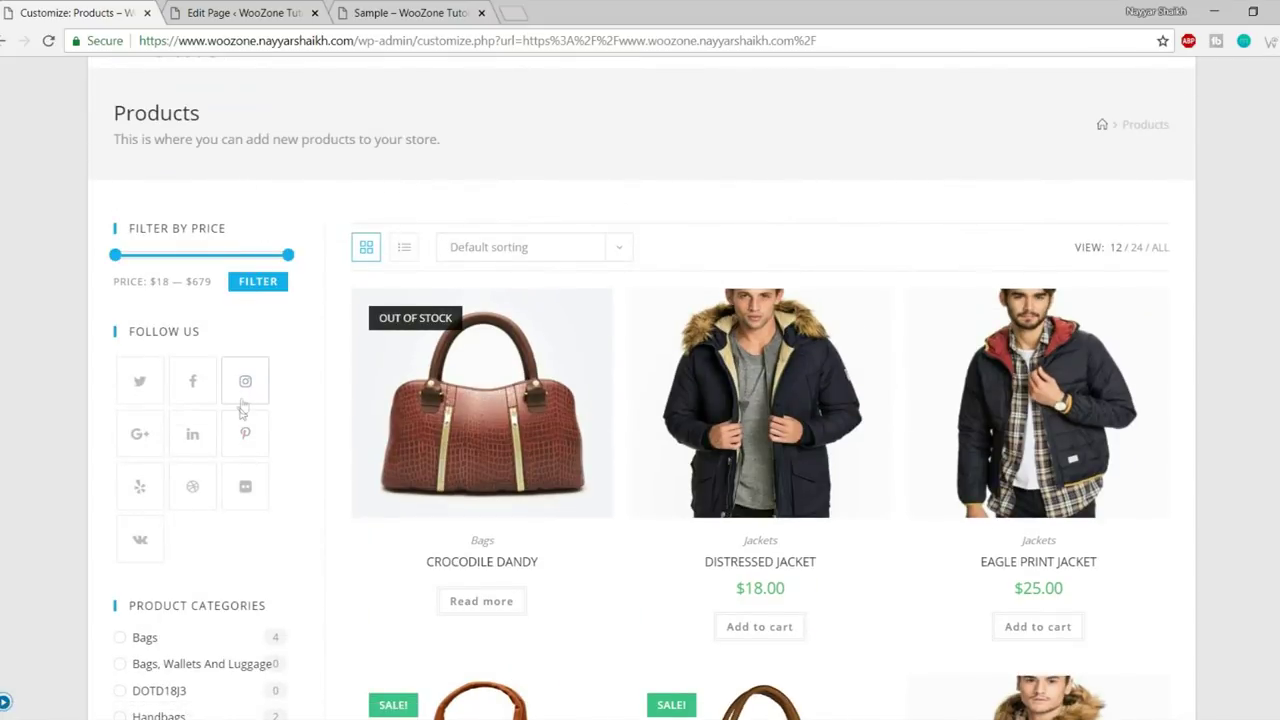
{"action": "scroll", "coordinate": [1163, 320], "scroll_direction": "down", "scroll_amount": 6}
{"action": "scroll", "coordinate": [1170, 360], "scroll_direction": "down", "scroll_amount": 6}
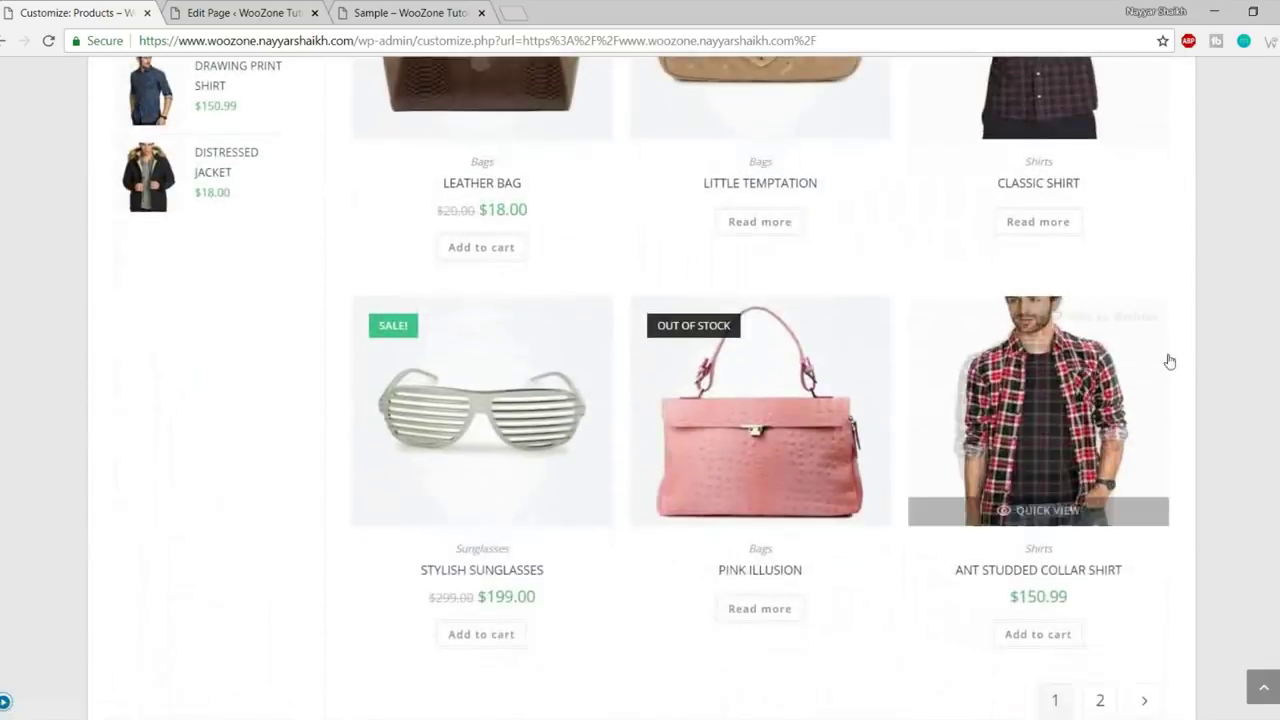
{"action": "scroll", "coordinate": [1166, 366], "scroll_direction": "up", "scroll_amount": 10}
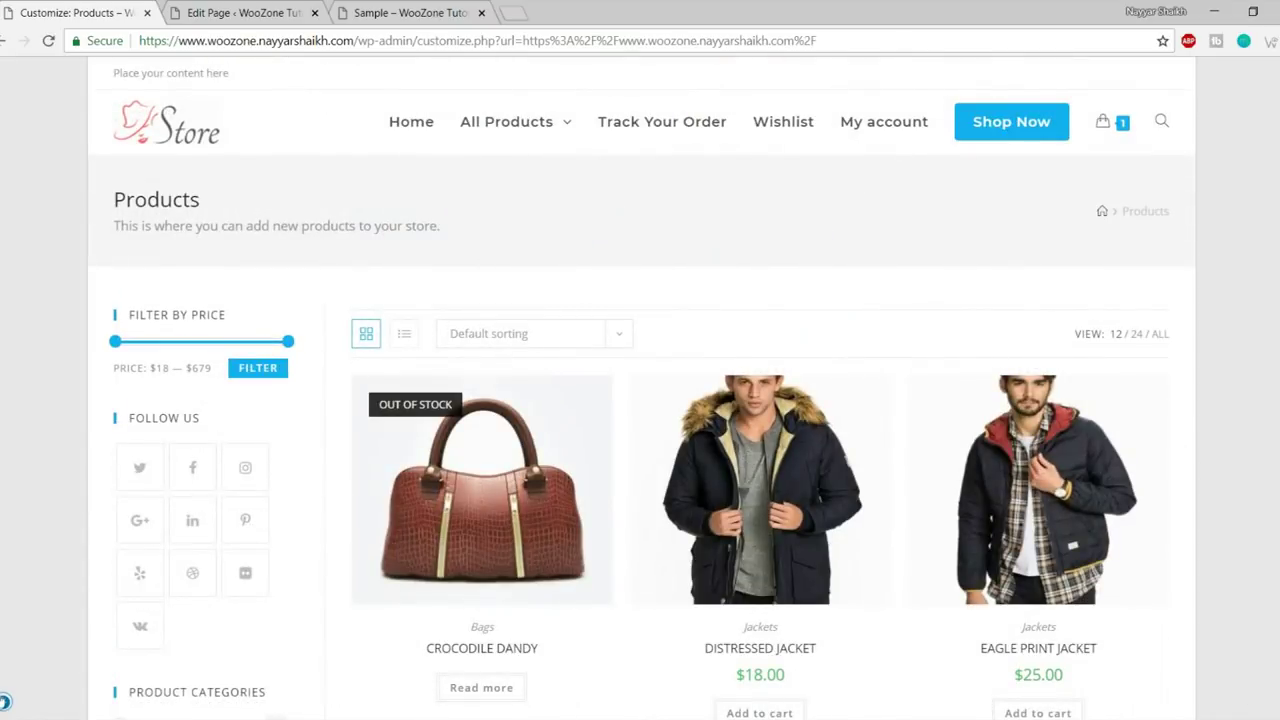
{"action": "left_click", "coordinate": [5, 700]}
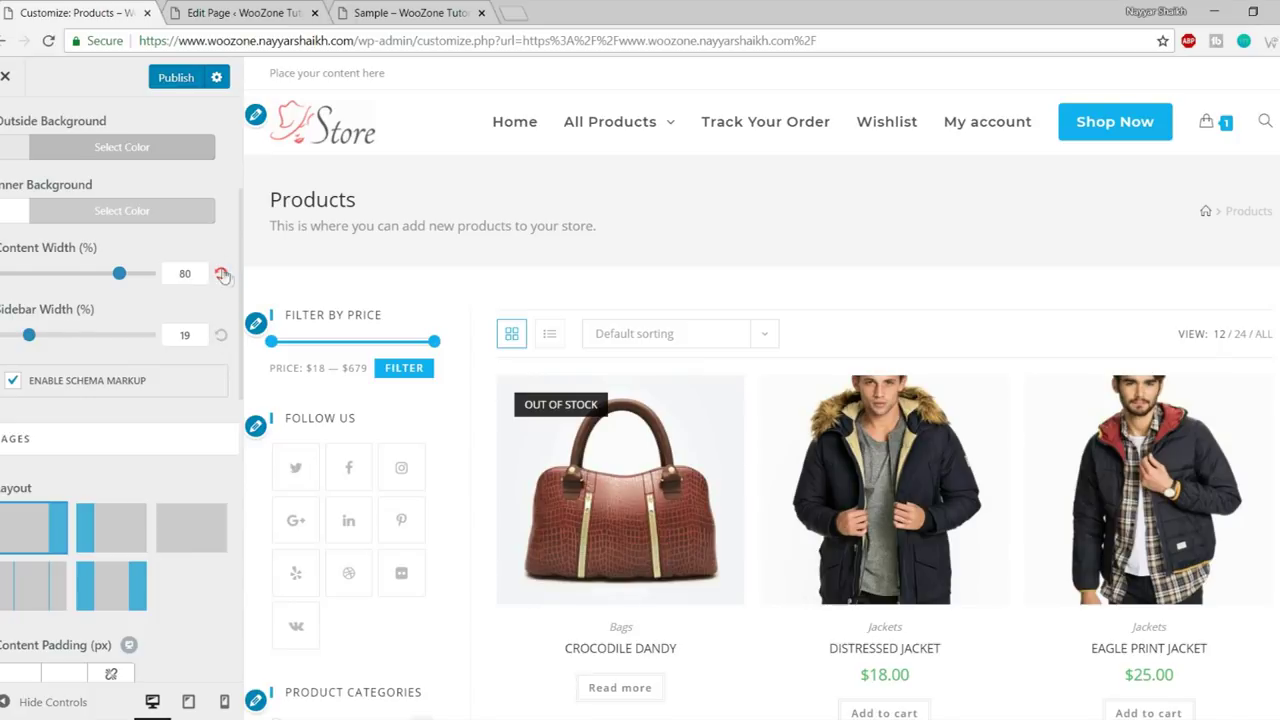
- Reset content and sidebar widths to 72% and 28%, then open Page Title settings
{"action": "left_click", "coordinate": [222, 340]}
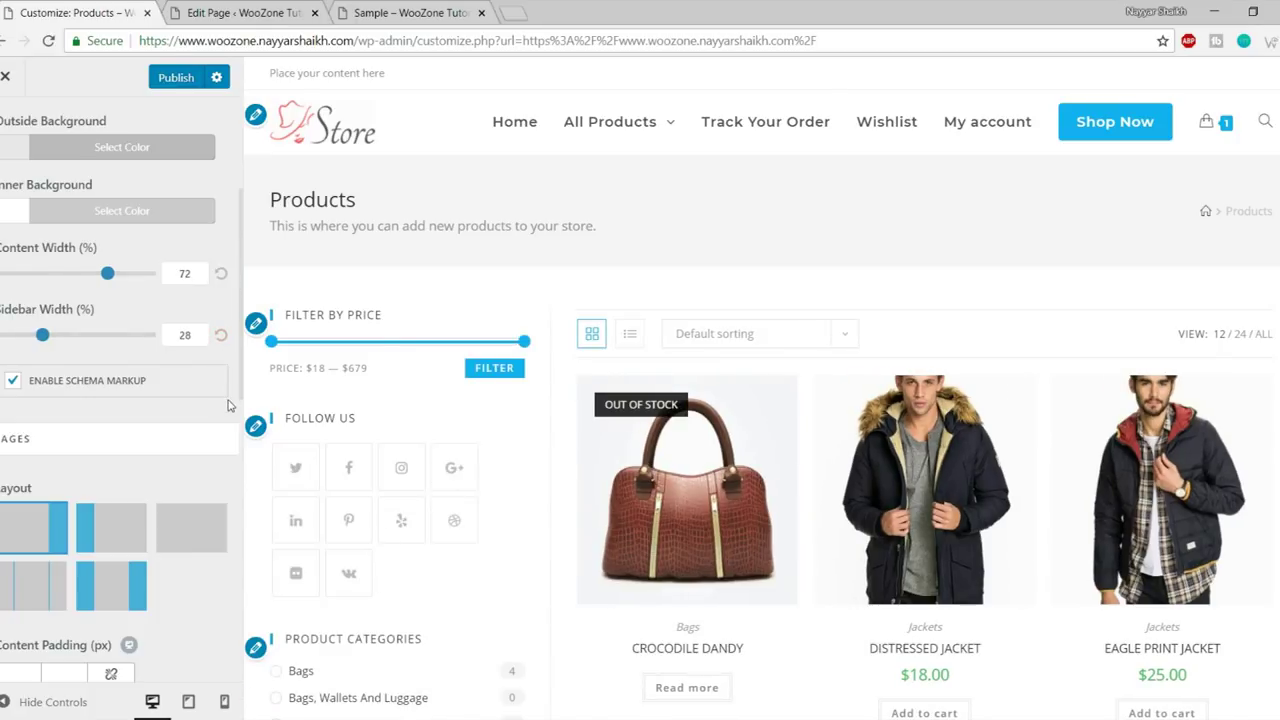
{"action": "scroll", "coordinate": [228, 405], "scroll_direction": "down", "scroll_amount": 3}
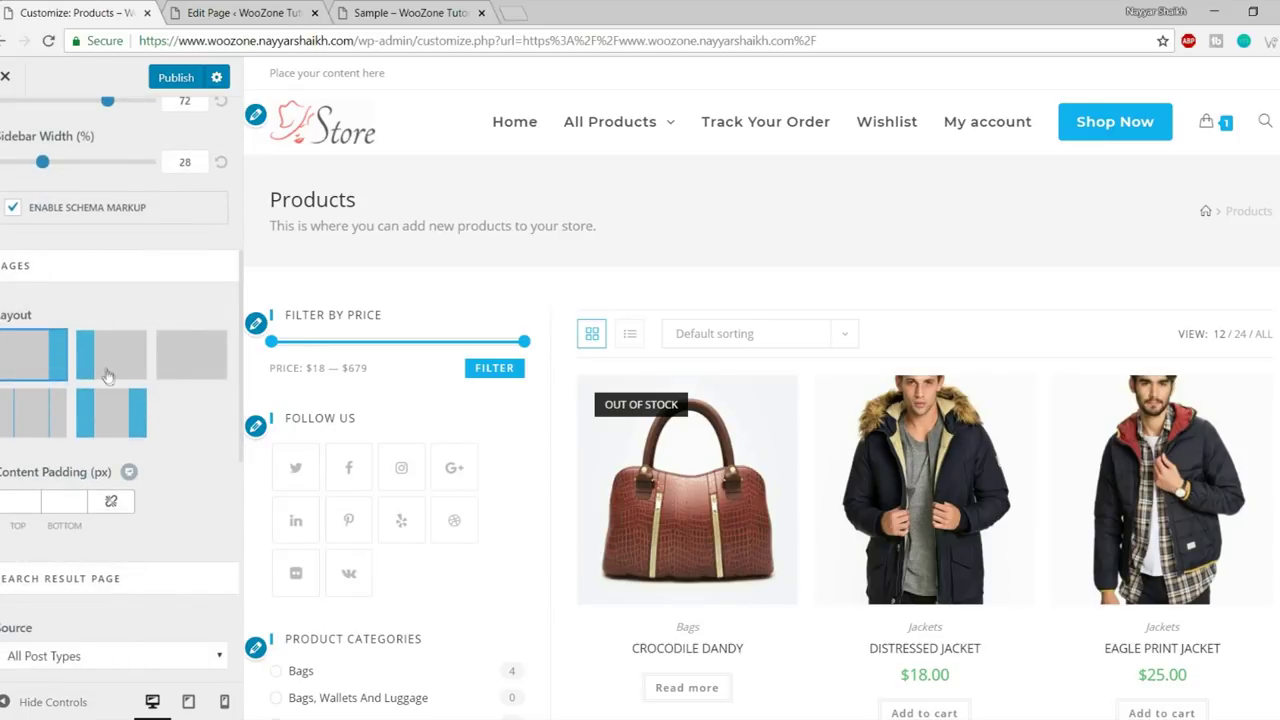
{"action": "scroll", "coordinate": [180, 392], "scroll_direction": "down", "scroll_amount": 3}
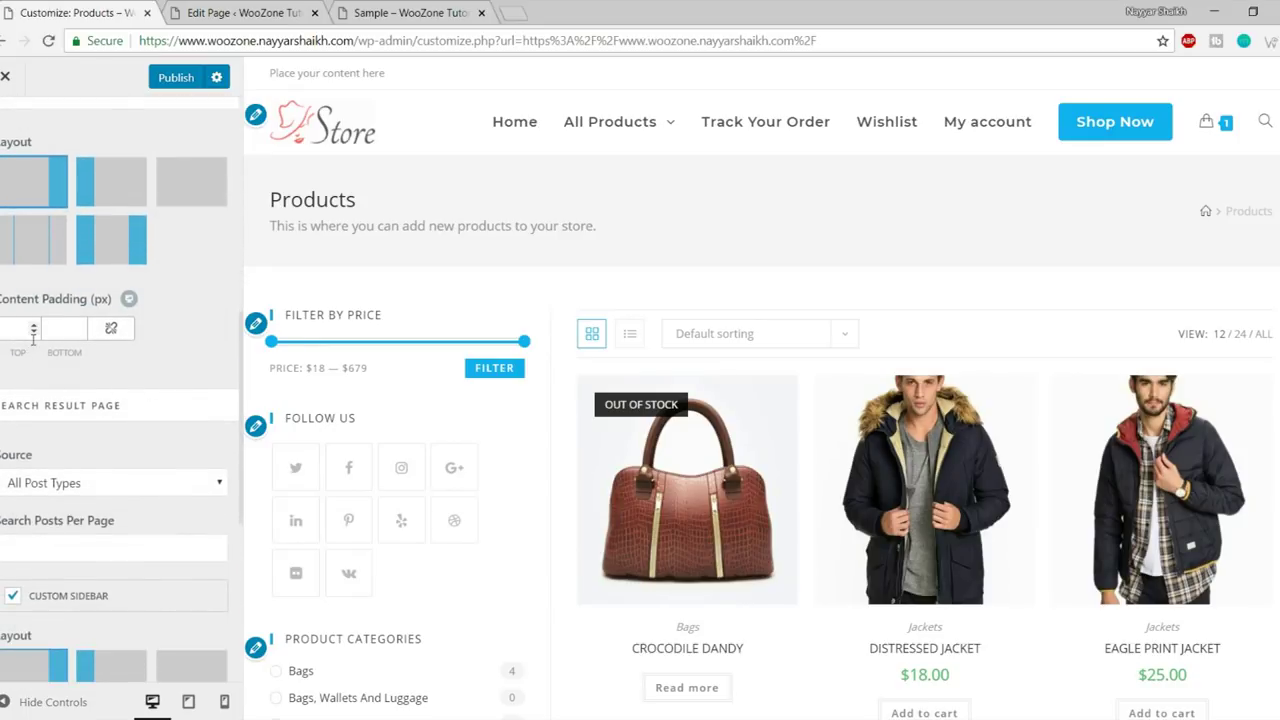
{"action": "scroll", "coordinate": [150, 385], "scroll_direction": "down", "scroll_amount": 8}
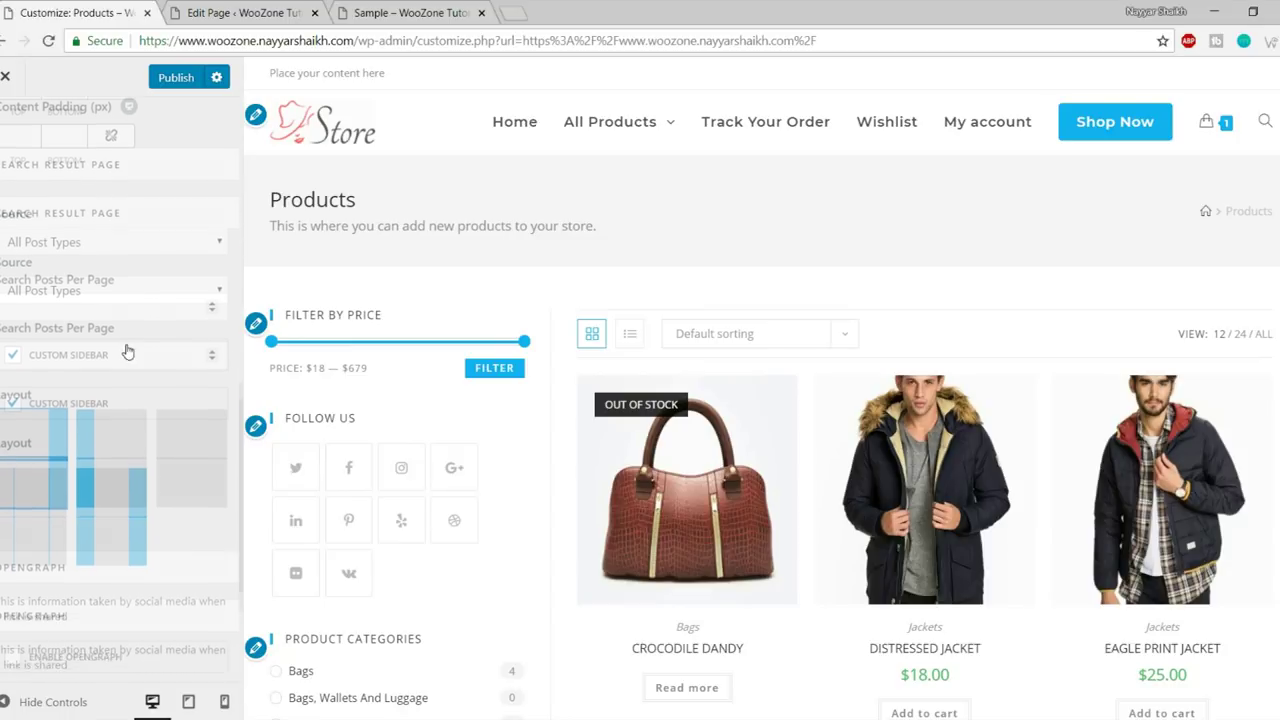
{"action": "scroll", "coordinate": [146, 446], "scroll_direction": "up", "scroll_amount": 10}
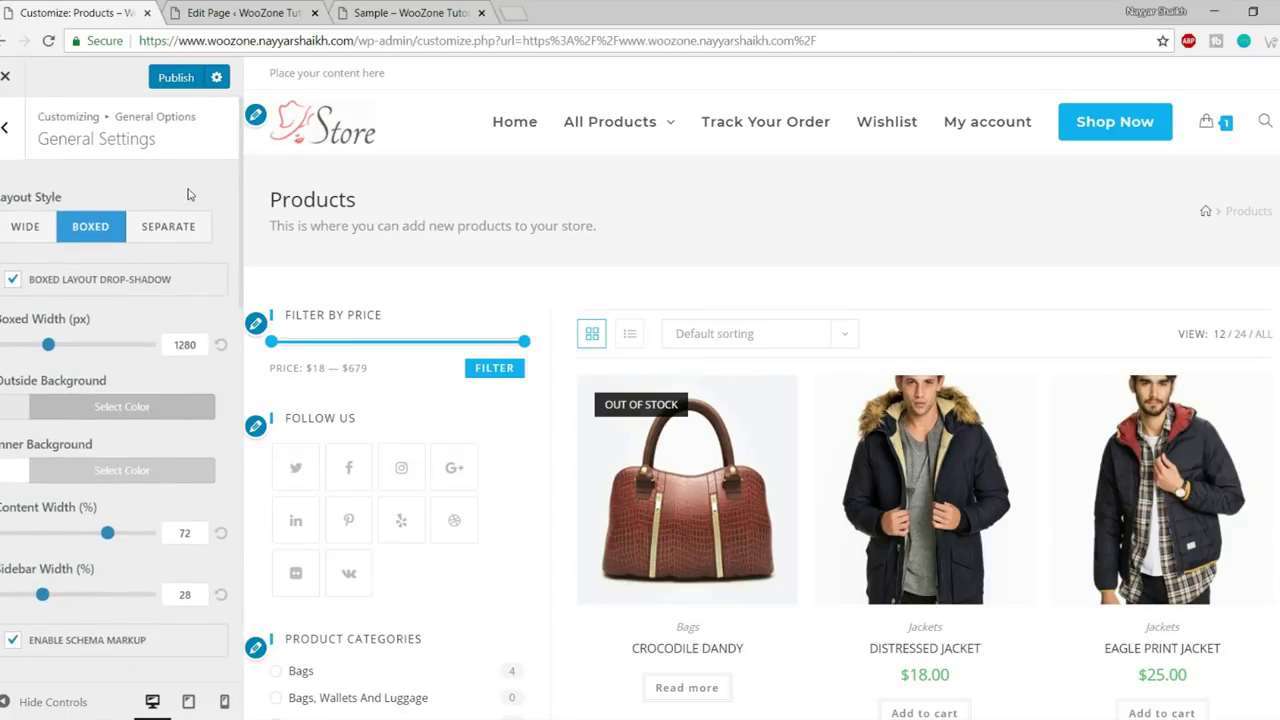
{"action": "left_click", "coordinate": [6, 130]}
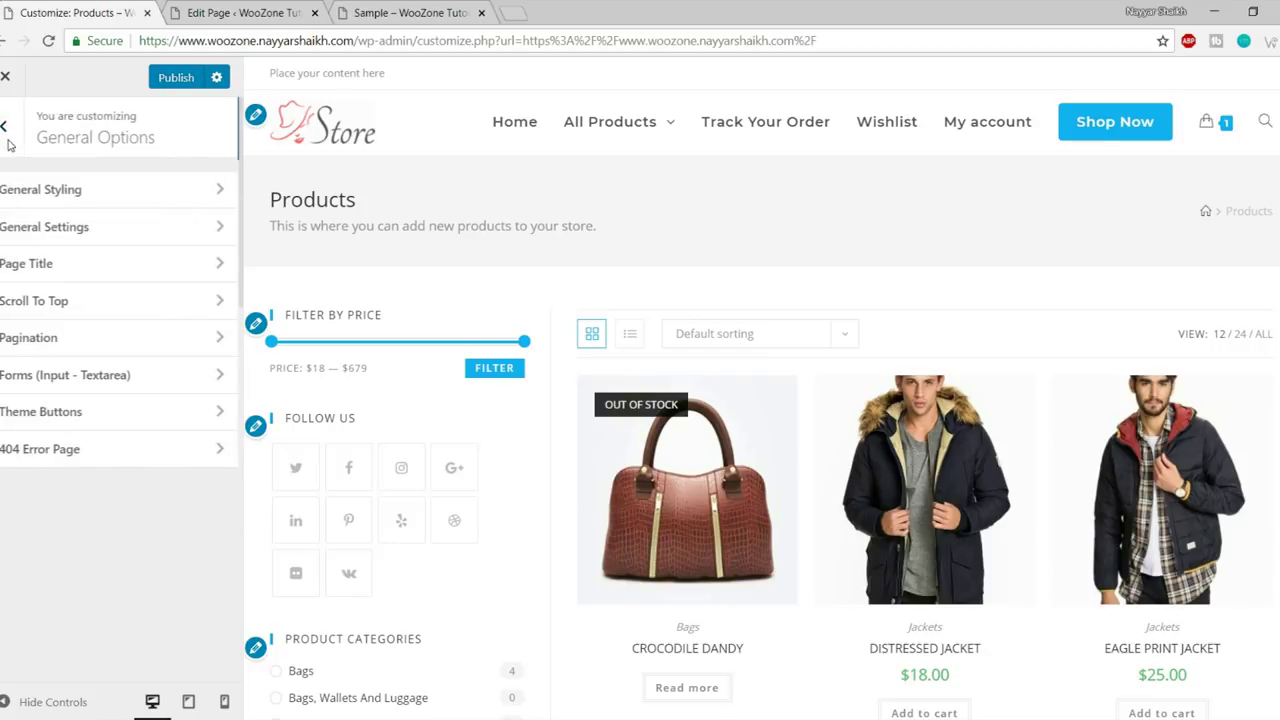
{"action": "left_click", "coordinate": [91, 267]}
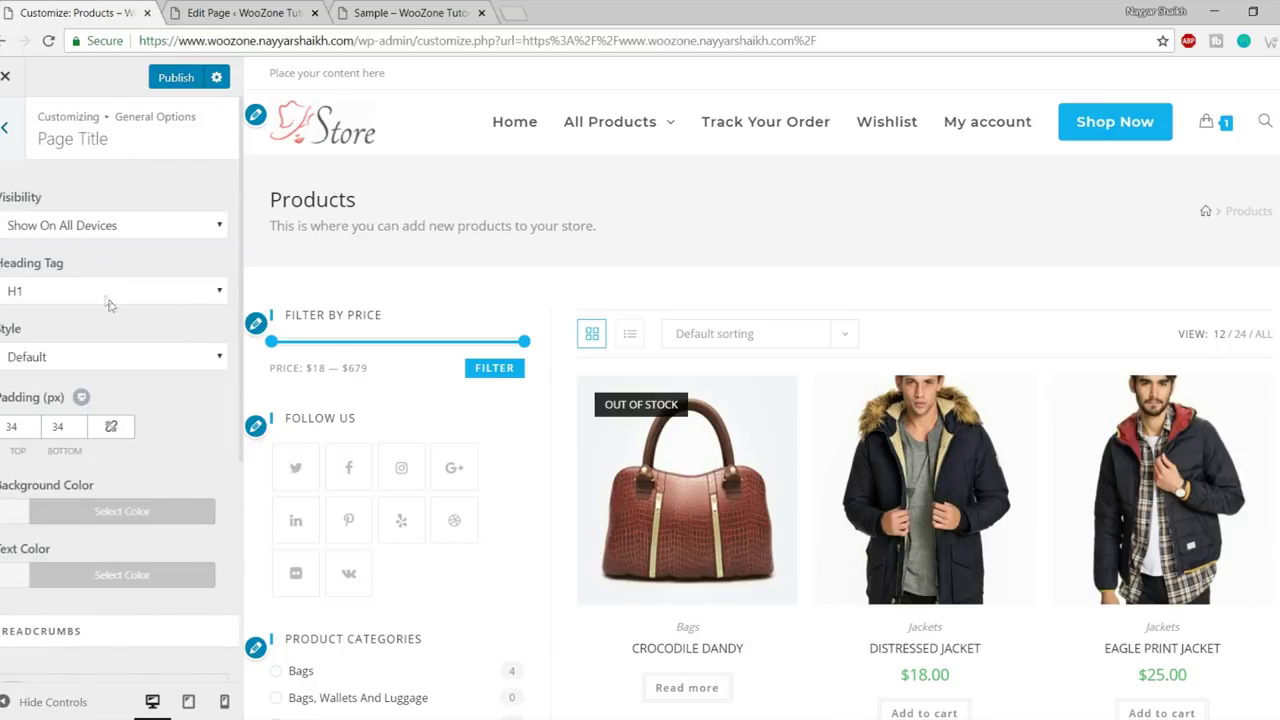
- Keep Page Title visibility on all devices and the heading tag at H1
{"action": "scroll", "coordinate": [143, 380], "scroll_direction": "down", "scroll_amount": 4}
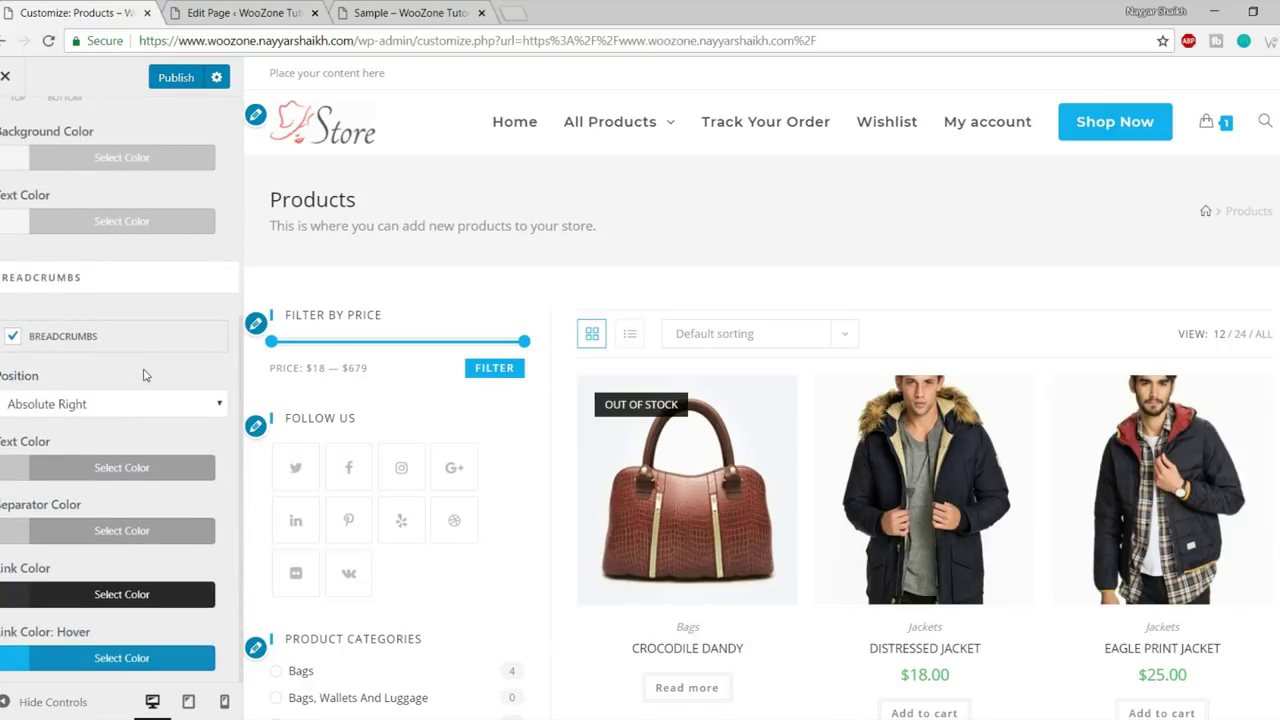
{"action": "scroll", "coordinate": [143, 403], "scroll_direction": "up", "scroll_amount": 4}
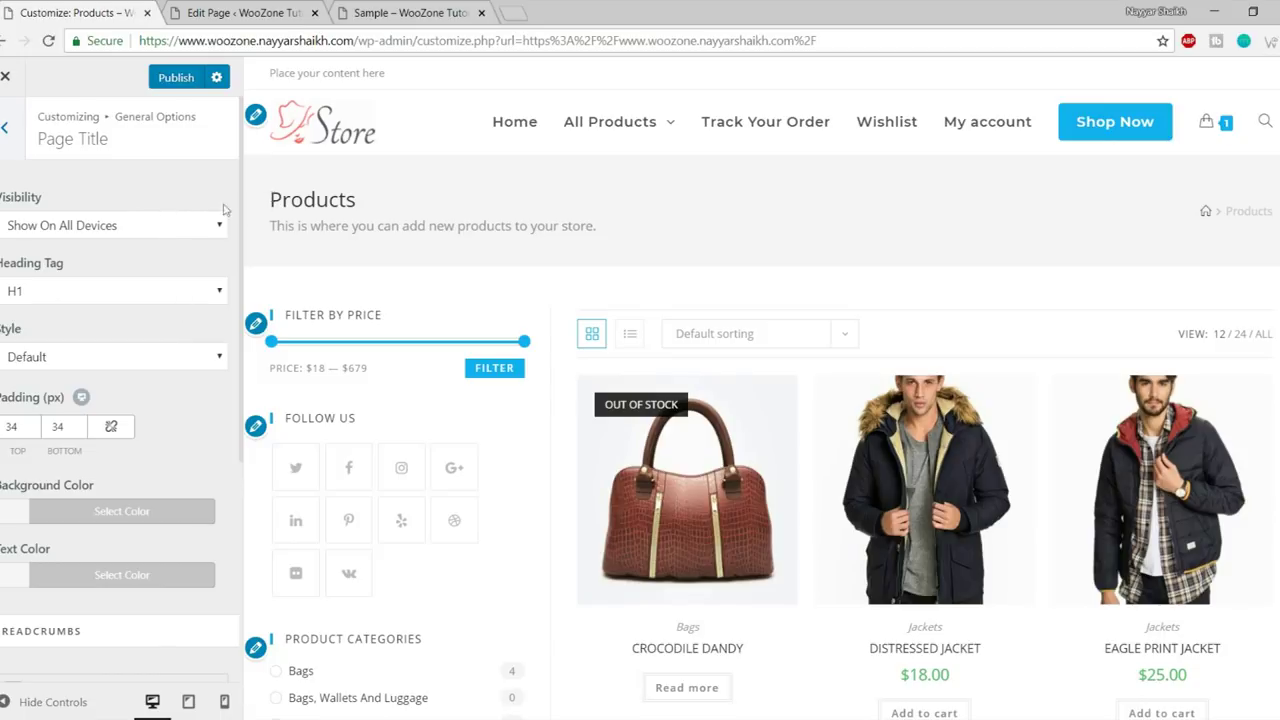
{"action": "left_click", "coordinate": [117, 233]}
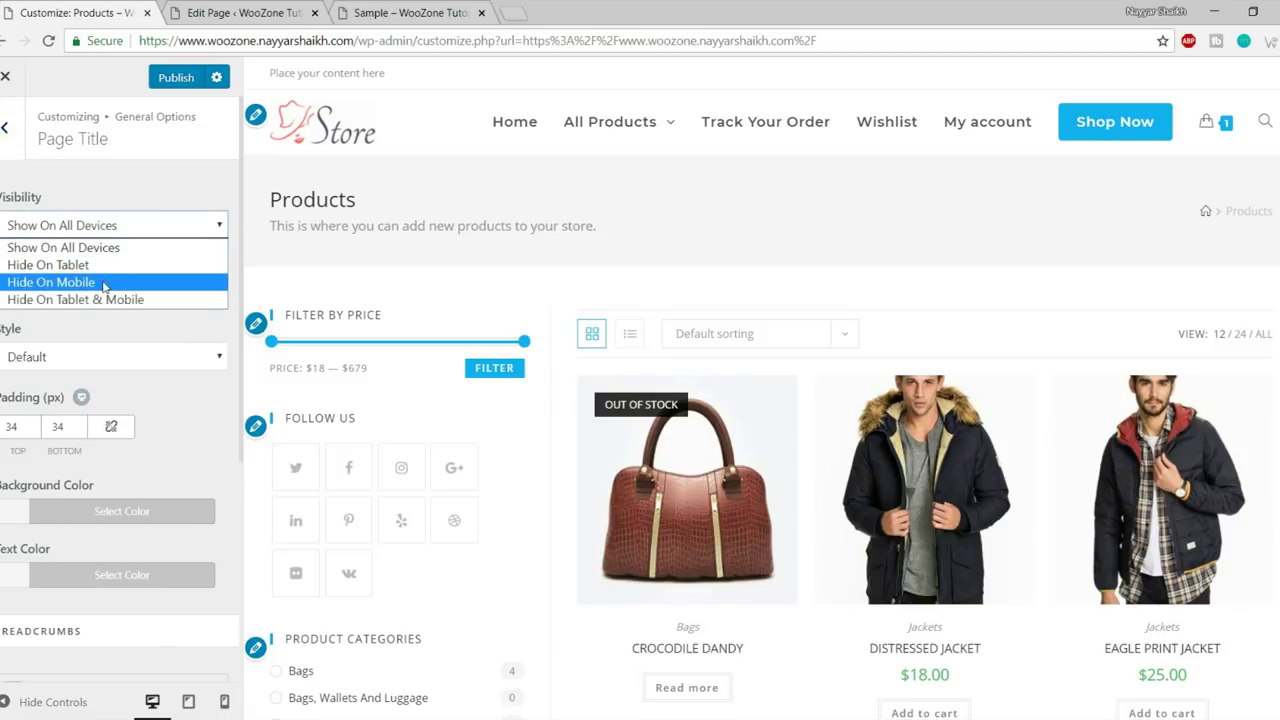
{"action": "left_click", "coordinate": [139, 216]}
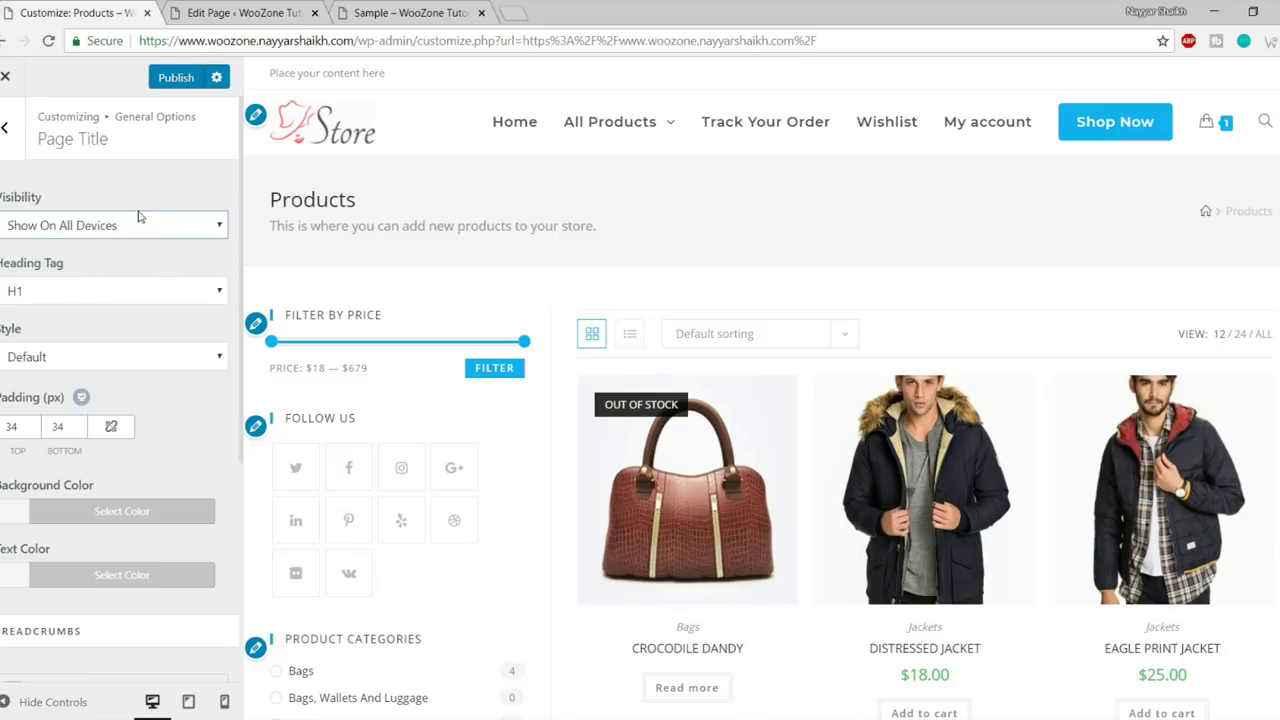
{"action": "left_click", "coordinate": [92, 300]}
{"action": "left_click", "coordinate": [96, 297]}
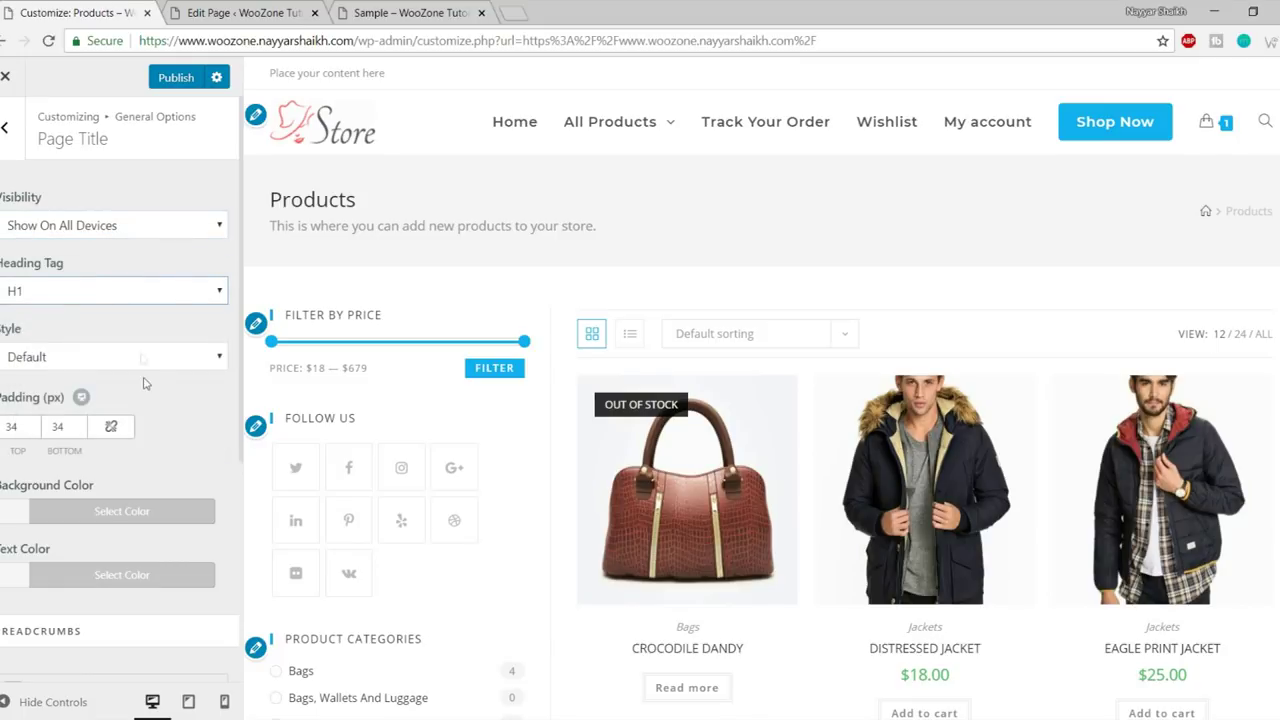
- Scroll to the Breadcrumbs options and briefly select the Products title text in the preview
{"action": "scroll", "coordinate": [143, 385], "scroll_direction": "down", "scroll_amount": 1}
{"action": "scroll", "coordinate": [143, 385], "scroll_direction": "down", "scroll_amount": 4}
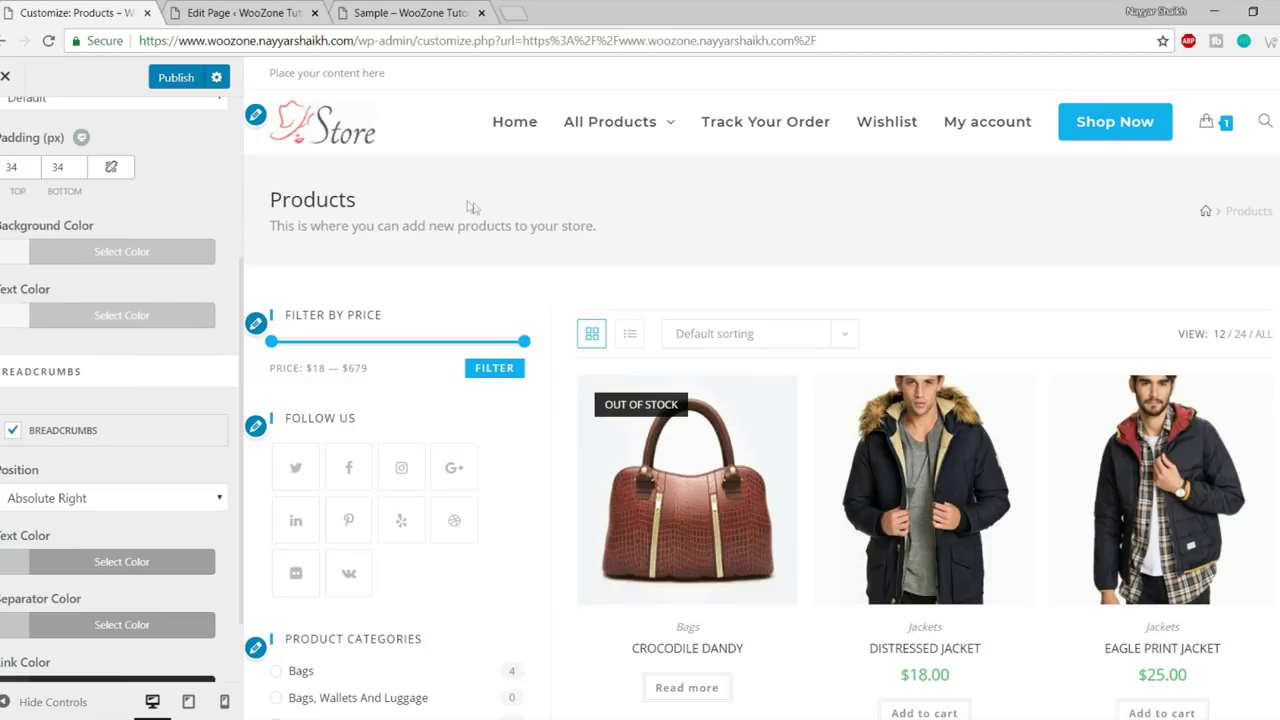
{"action": "left_click_drag", "start_coordinate": [270, 187], "coordinate": [1105, 226]}
{"action": "left_click", "coordinate": [928, 238]}
- Give the page title a black background and white text
{"action": "left_click", "coordinate": [110, 255]}
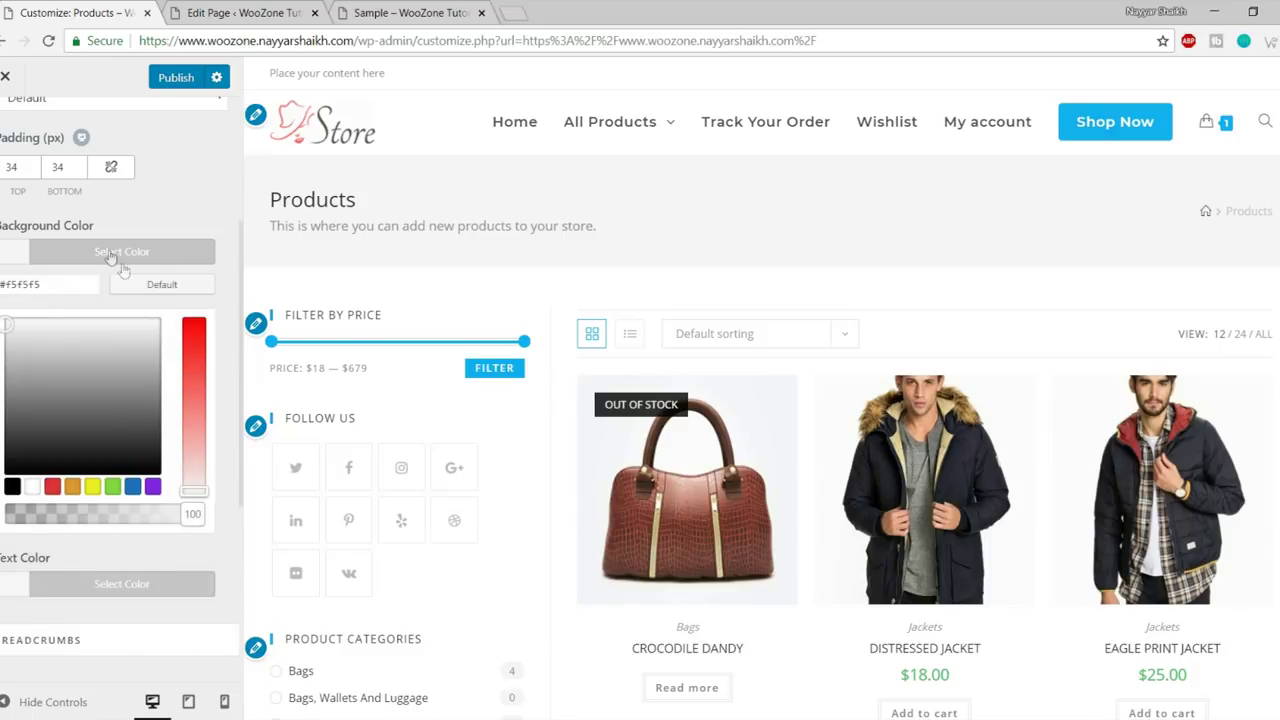
{"action": "left_click", "coordinate": [11, 486]}
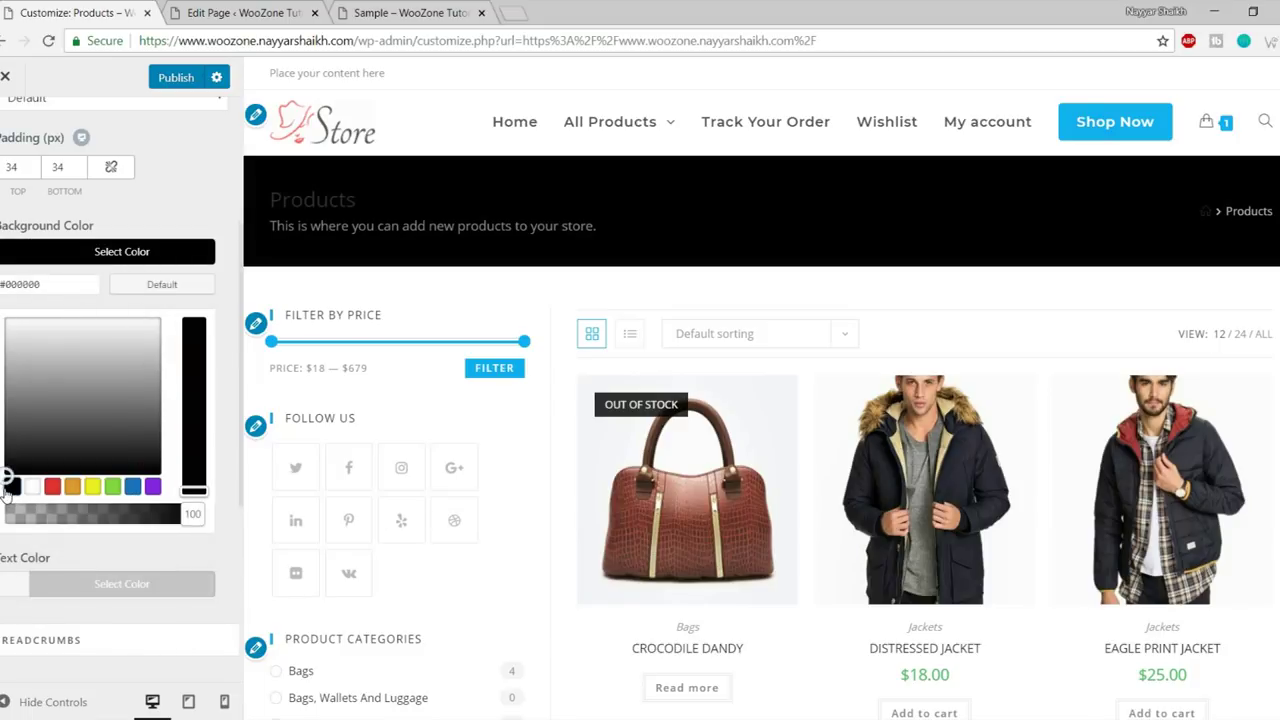
{"action": "left_click", "coordinate": [189, 251]}
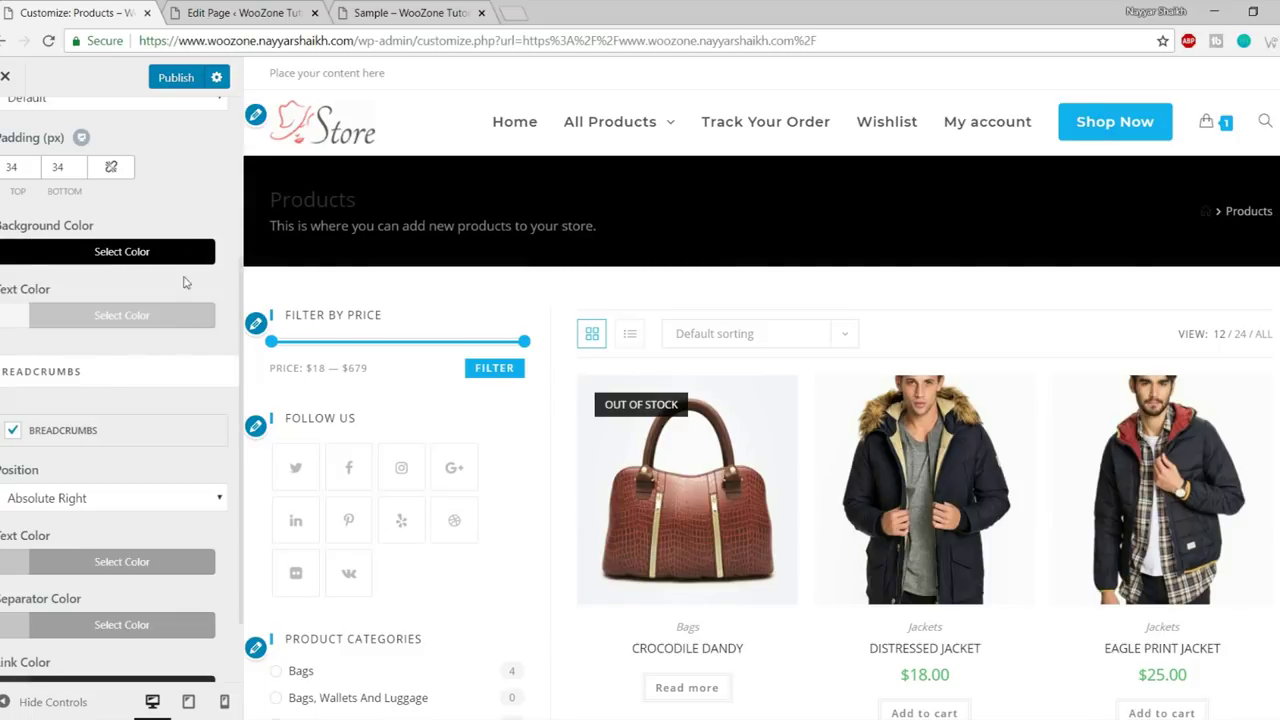
{"action": "left_click", "coordinate": [123, 314]}
{"action": "left_click", "coordinate": [32, 551]}
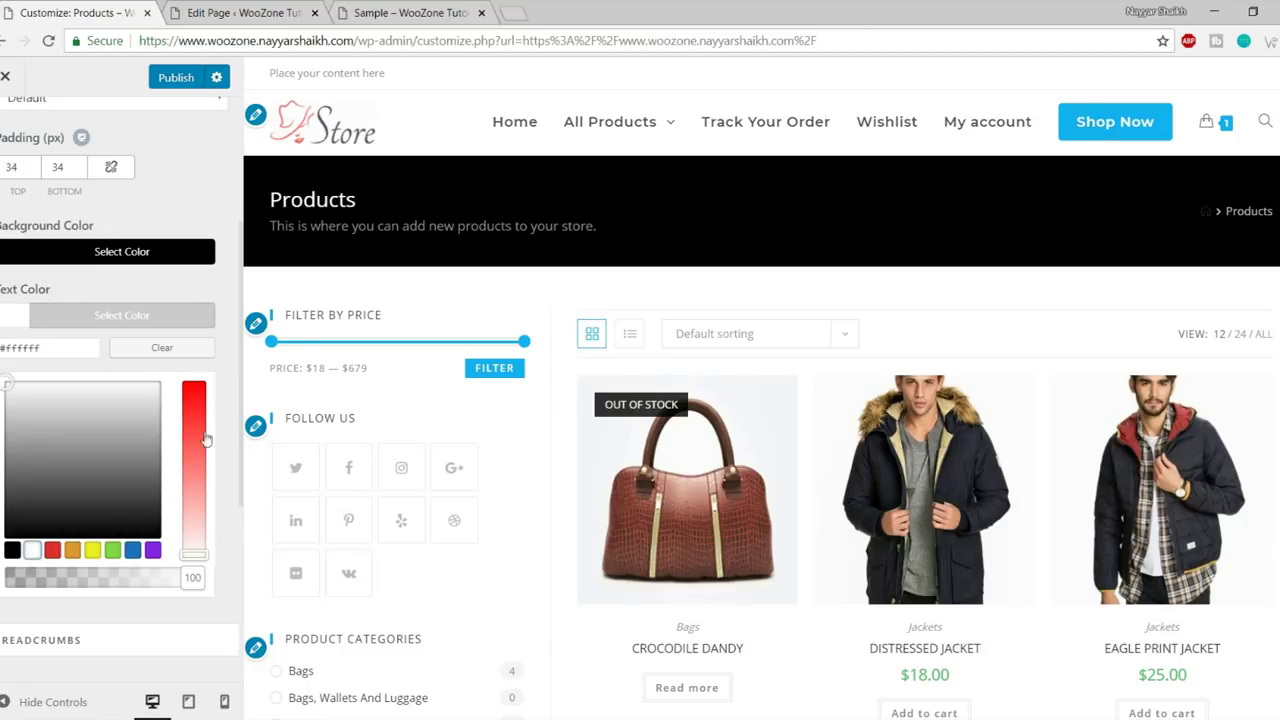
{"action": "left_click", "coordinate": [170, 316]}
- Preview the restyled page title full width, then open the Scroll To Top settings
{"action": "left_click", "coordinate": [28, 700]}
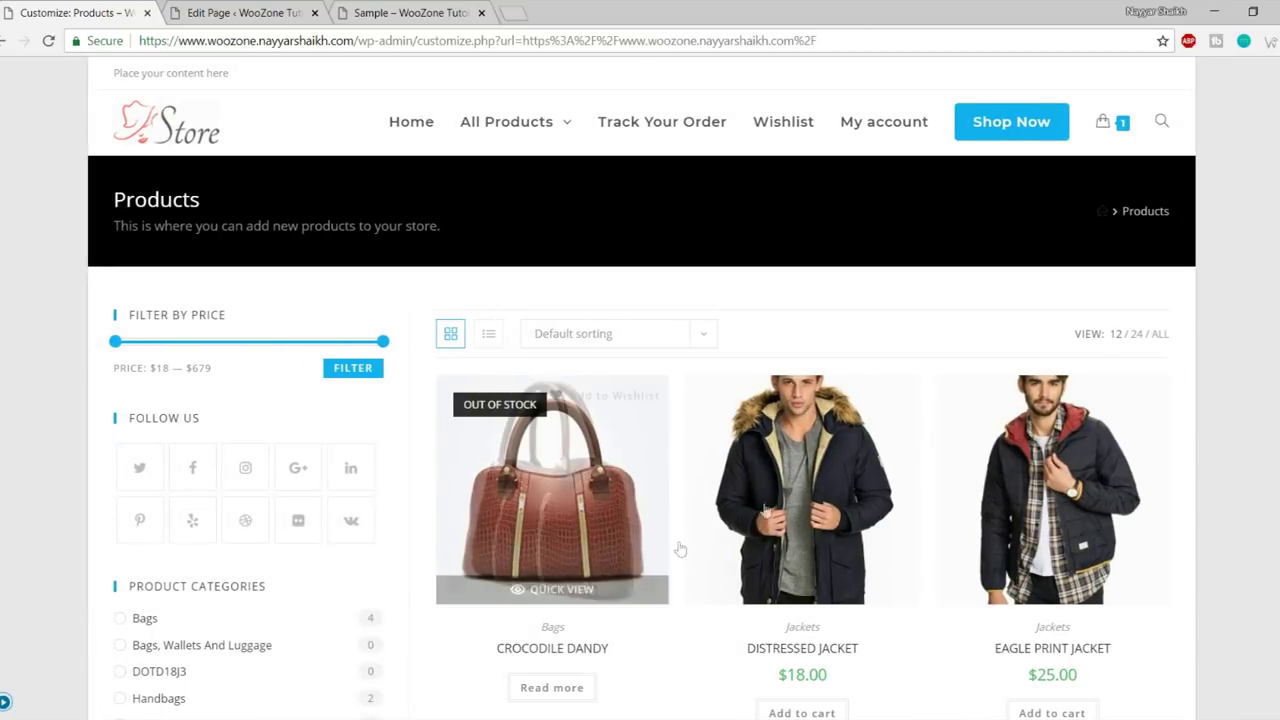
{"action": "scroll", "coordinate": [680, 549], "scroll_direction": "down", "scroll_amount": 10}
{"action": "scroll", "coordinate": [812, 607], "scroll_direction": "up", "scroll_amount": 2}
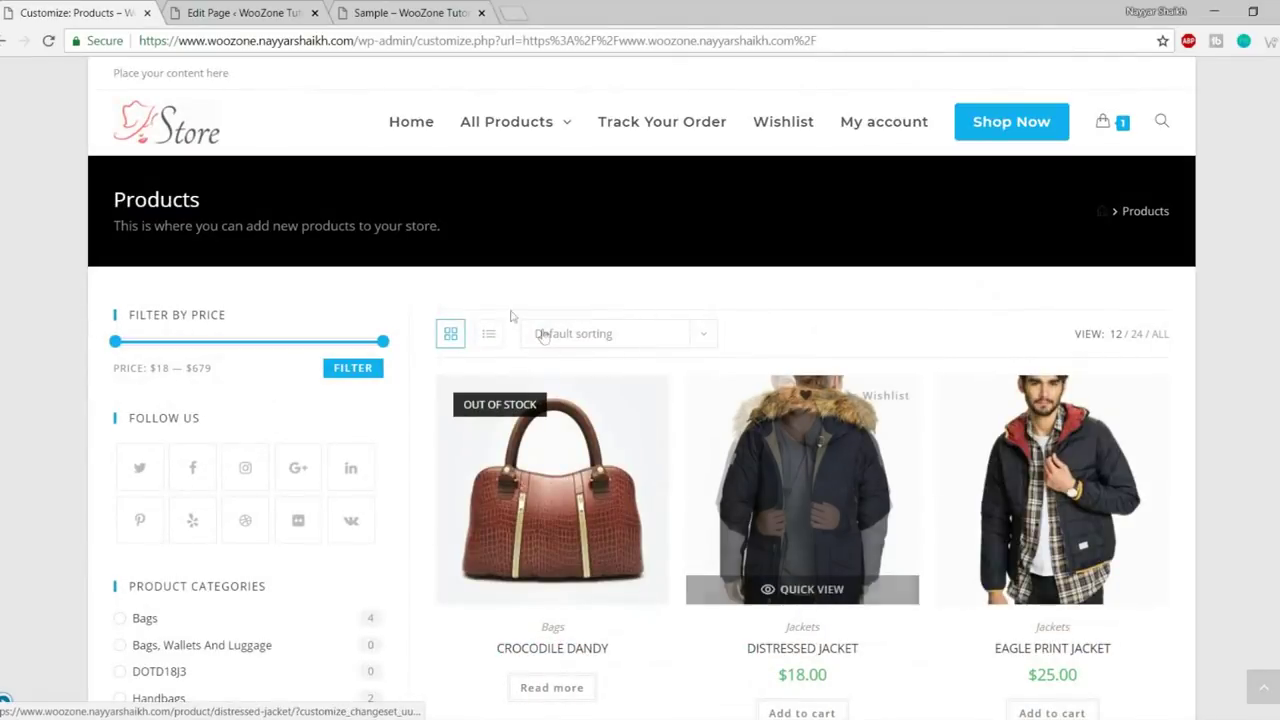
{"action": "left_click", "coordinate": [4, 704]}
{"action": "scroll", "coordinate": [126, 552], "scroll_direction": "down", "scroll_amount": 1}
{"action": "scroll", "coordinate": [127, 557], "scroll_direction": "up", "scroll_amount": 4}
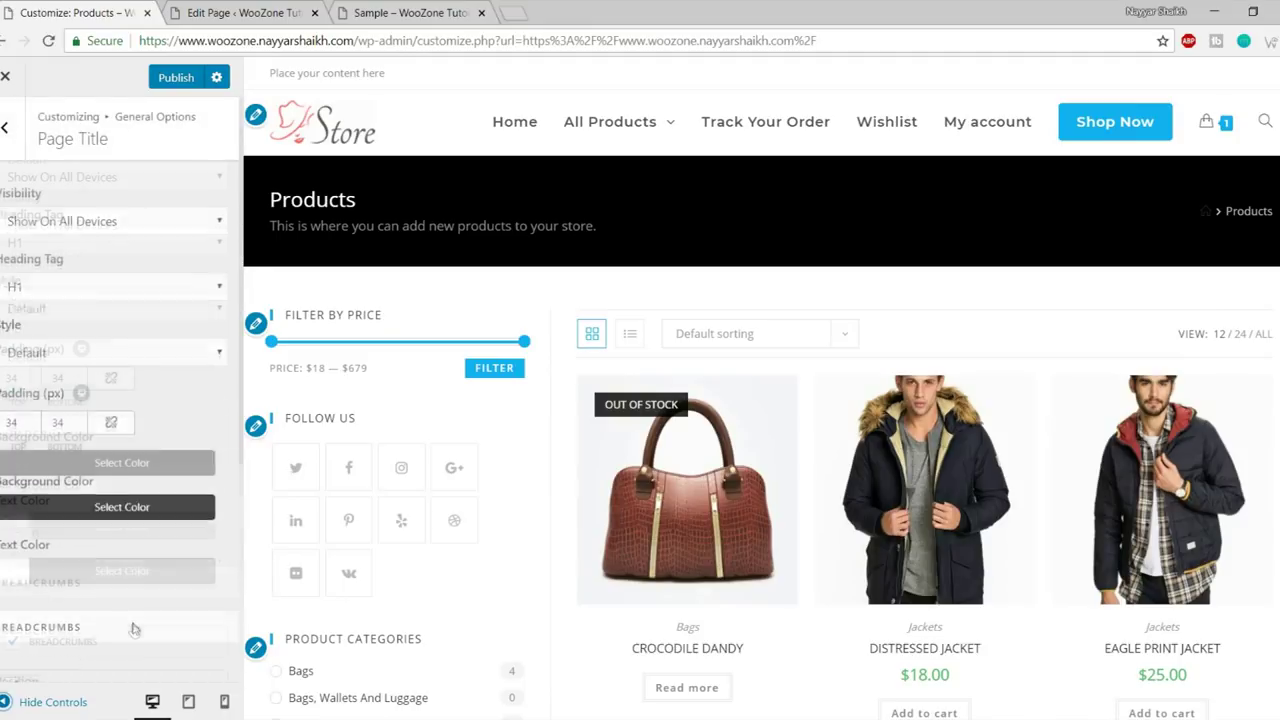
{"action": "left_click", "coordinate": [17, 700]}
{"action": "left_click", "coordinate": [12, 702]}
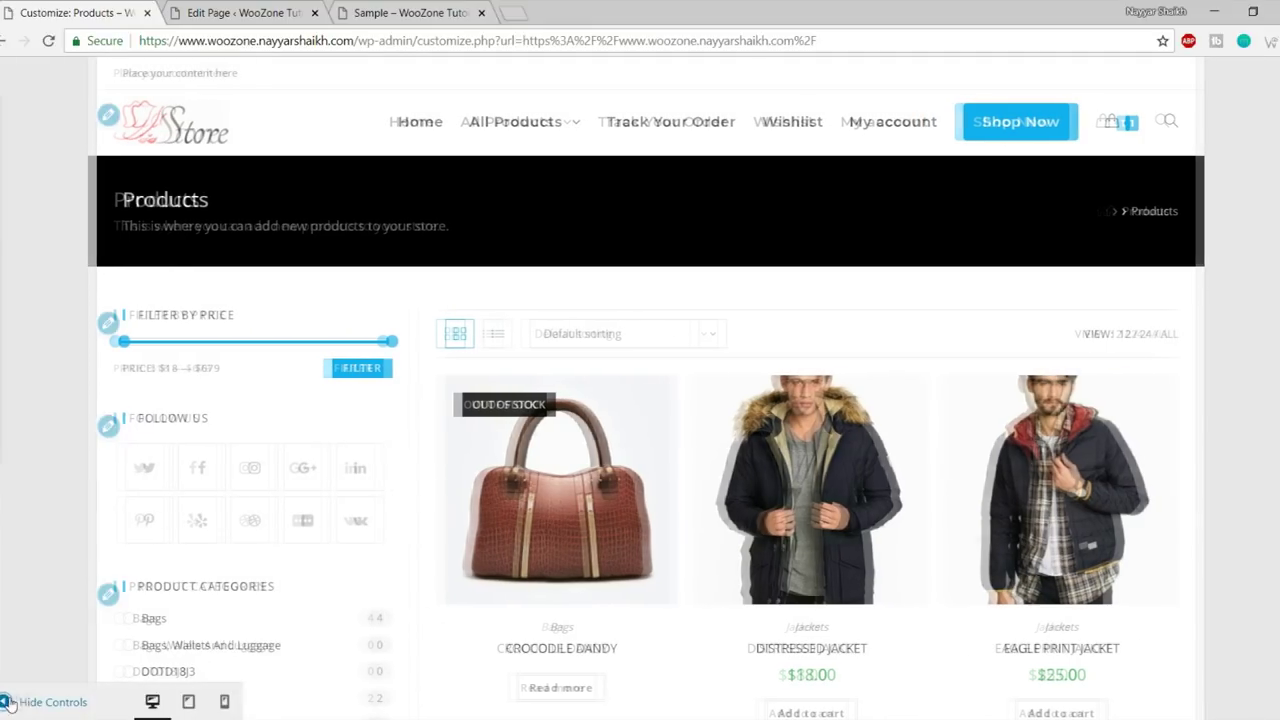
{"action": "left_click", "coordinate": [4, 127]}
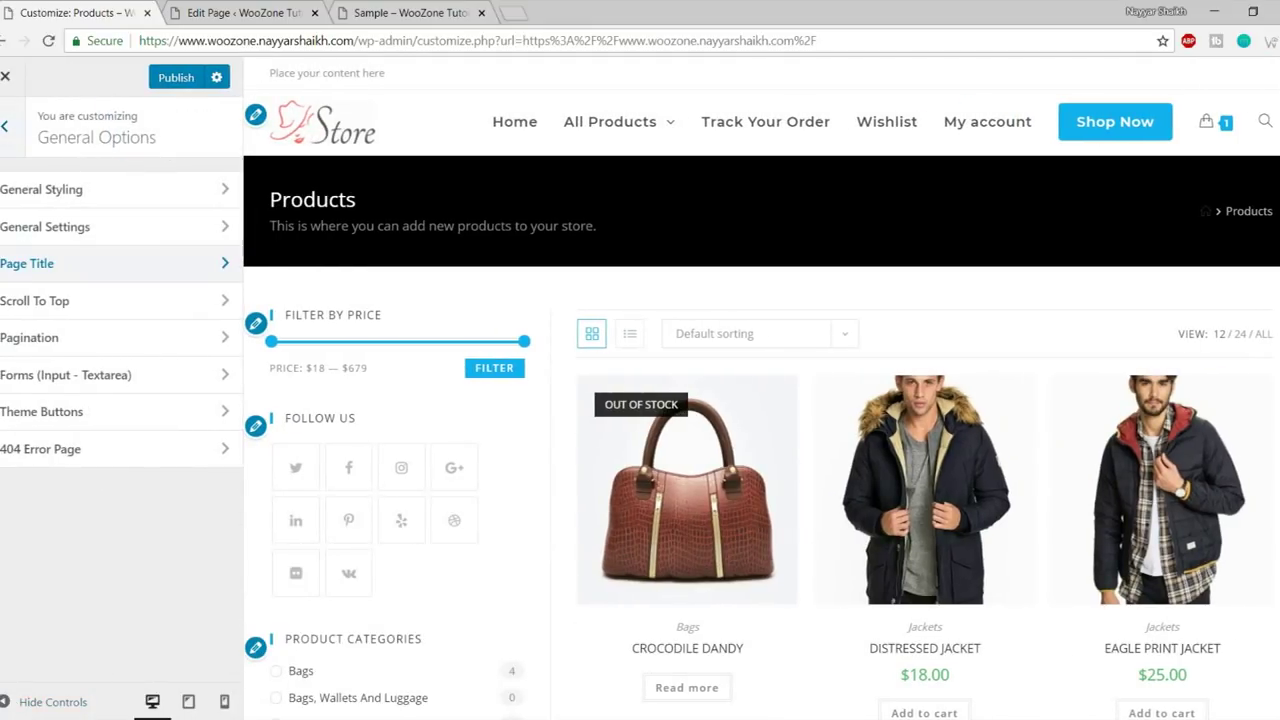
{"action": "left_click", "coordinate": [80, 312]}
- Test the scroll-to-top button and switch its arrow icon to another chevron style
{"action": "scroll", "coordinate": [593, 358], "scroll_direction": "down", "scroll_amount": 10}
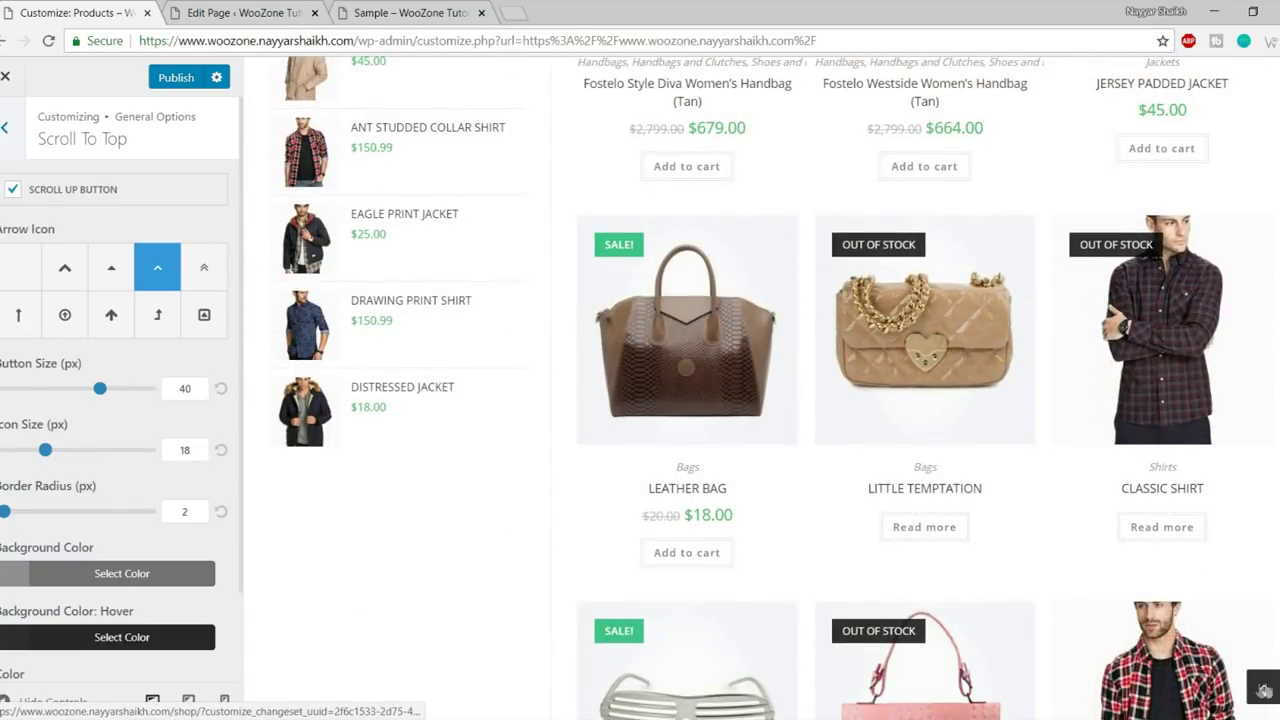
{"action": "left_click", "coordinate": [1264, 690]}
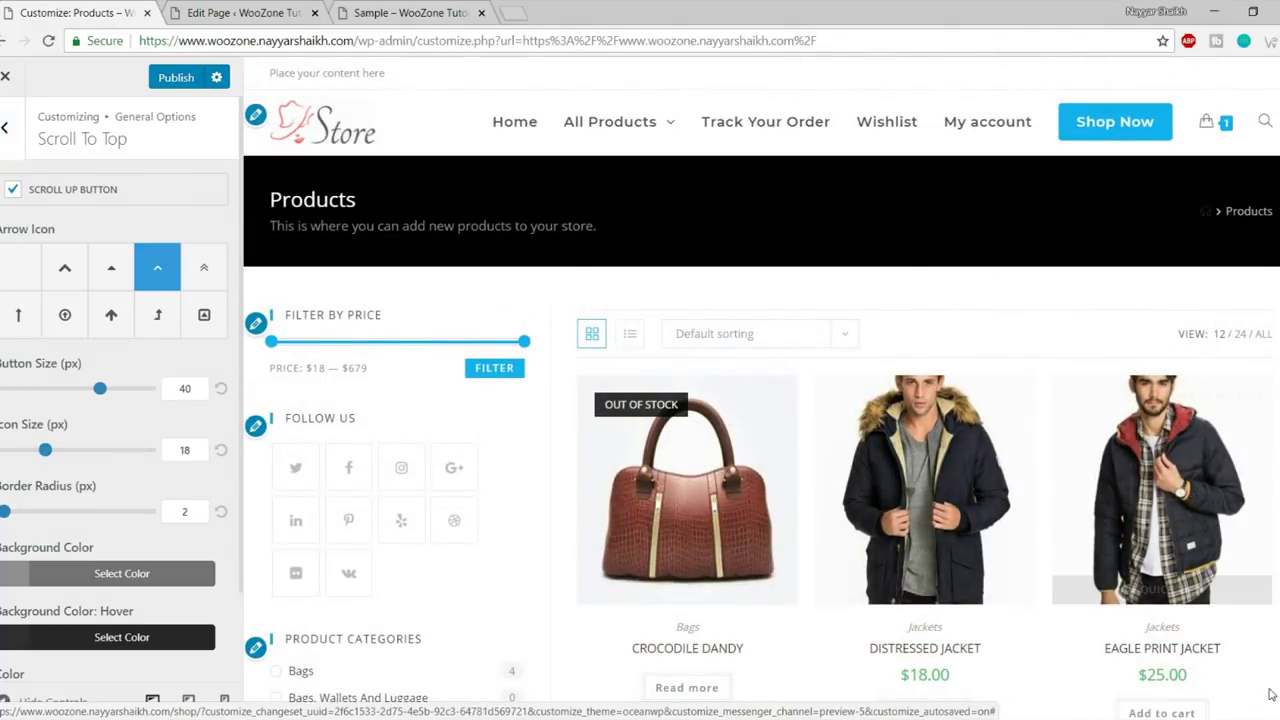
{"action": "scroll", "coordinate": [1040, 453], "scroll_direction": "down", "scroll_amount": 4}
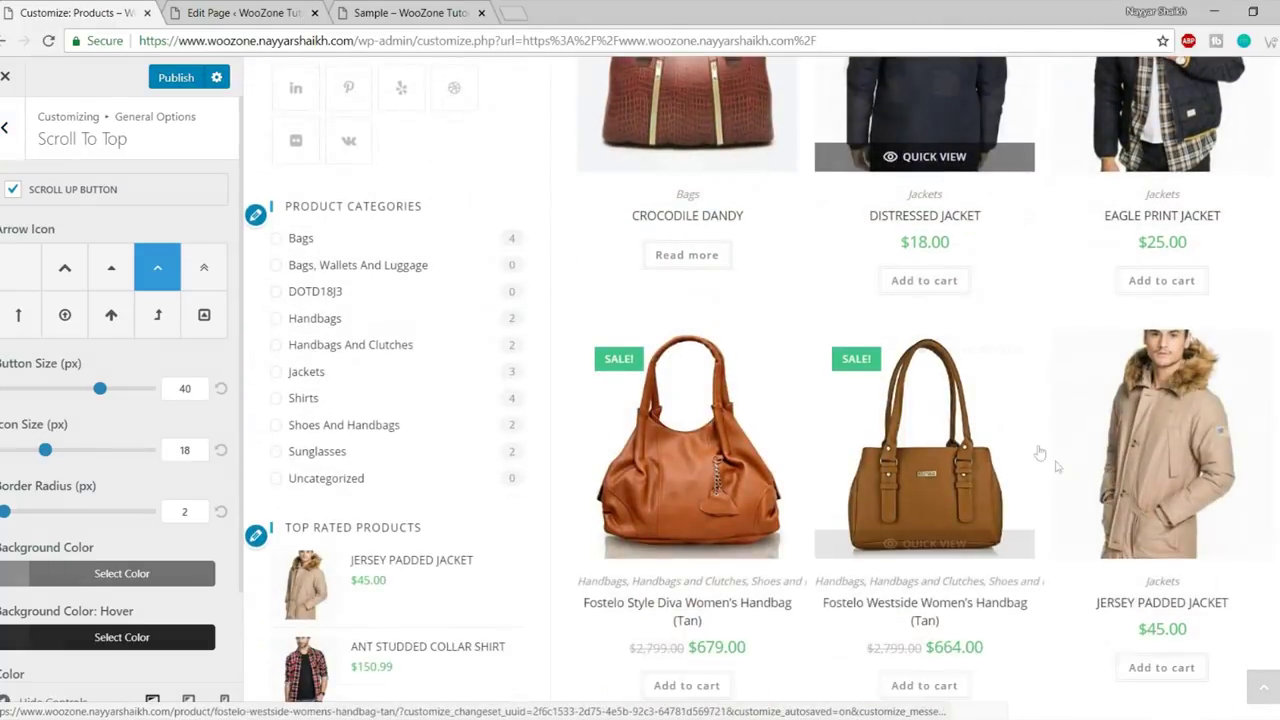
{"action": "scroll", "coordinate": [1040, 453], "scroll_direction": "down", "scroll_amount": 1}
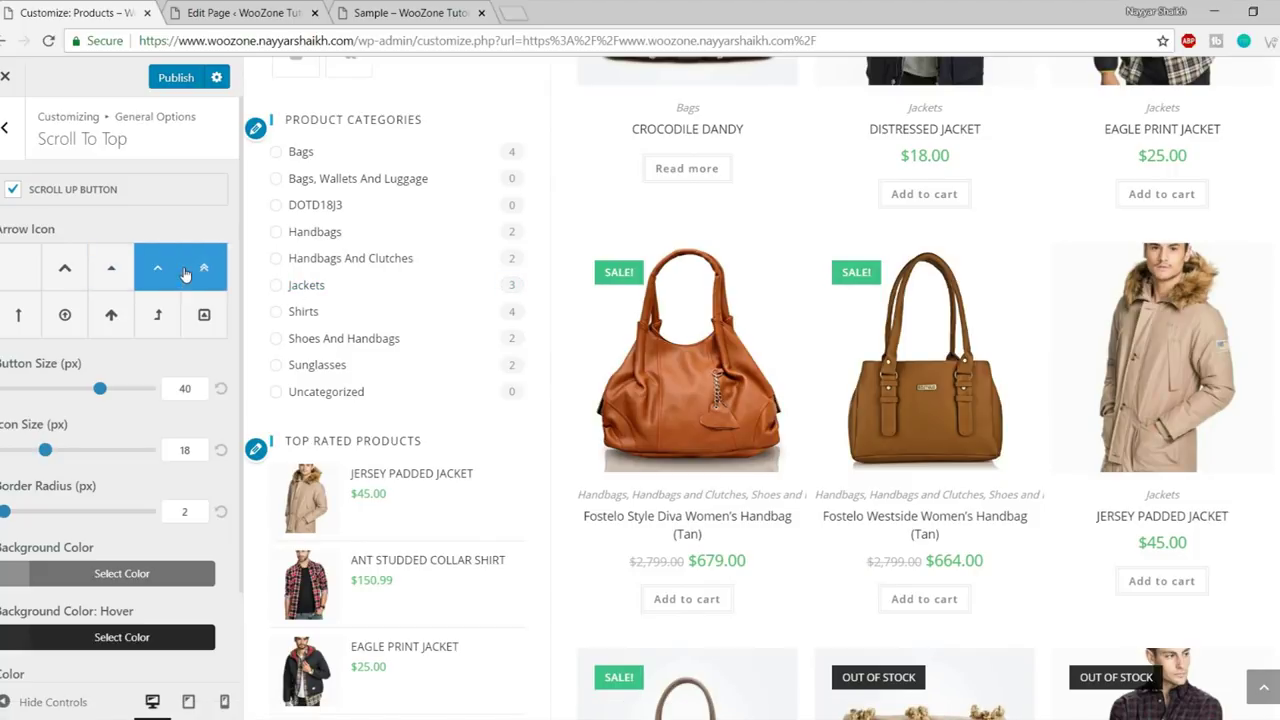
{"action": "left_click", "coordinate": [66, 273]}
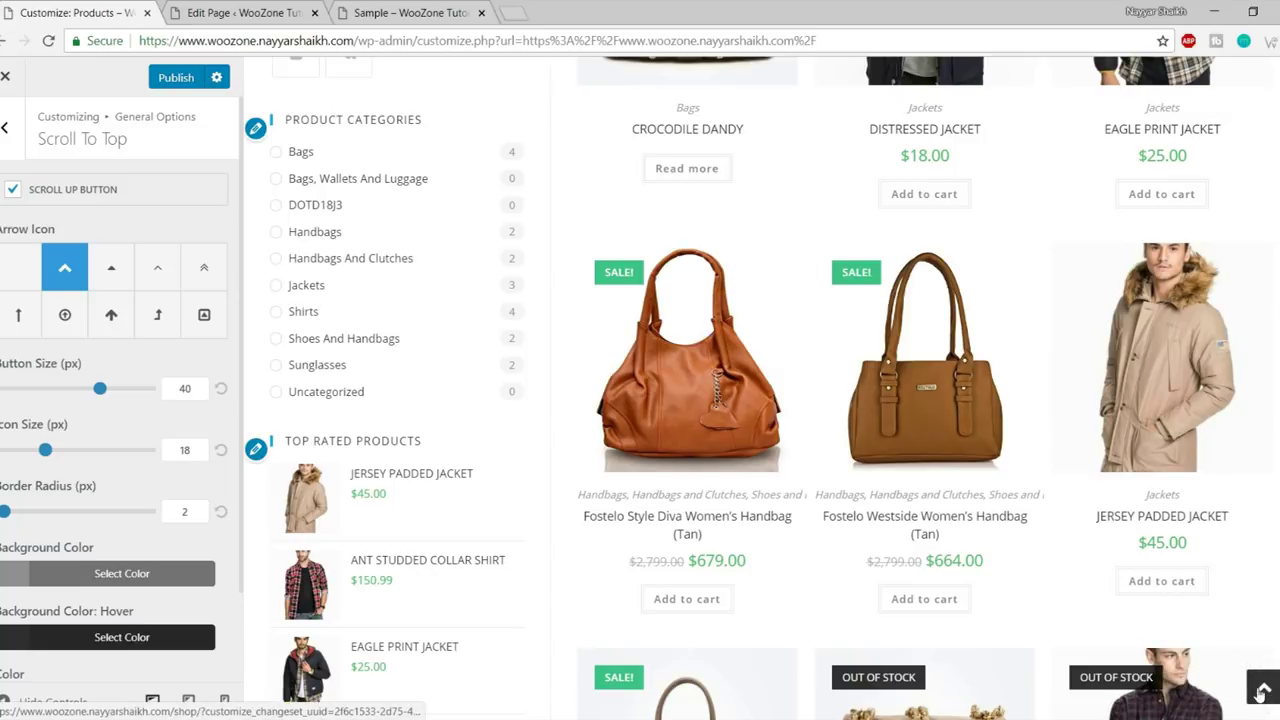
- Set button size 60, icon size 46 and border radius 54, then test the button
{"action": "left_click_drag", "start_coordinate": [100, 390], "coordinate": [177, 388]}
{"action": "type", "text": "60"}
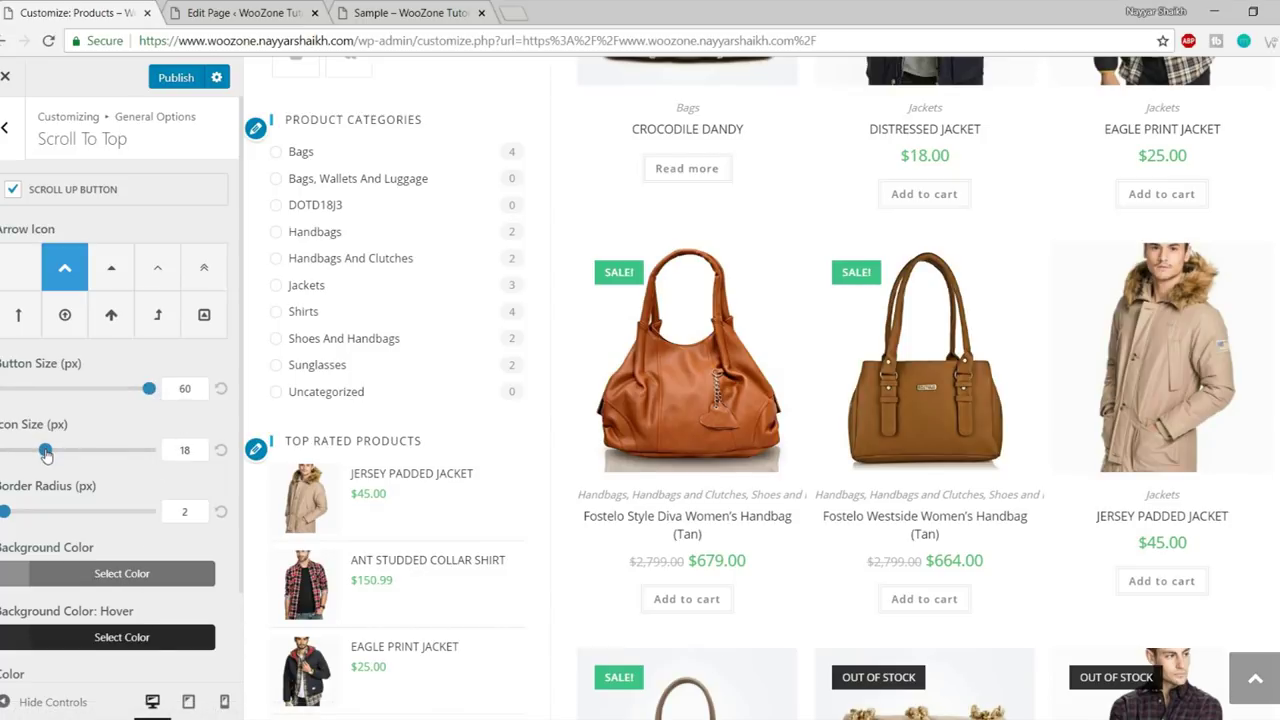
{"action": "left_click_drag", "start_coordinate": [46, 453], "coordinate": [116, 462]}
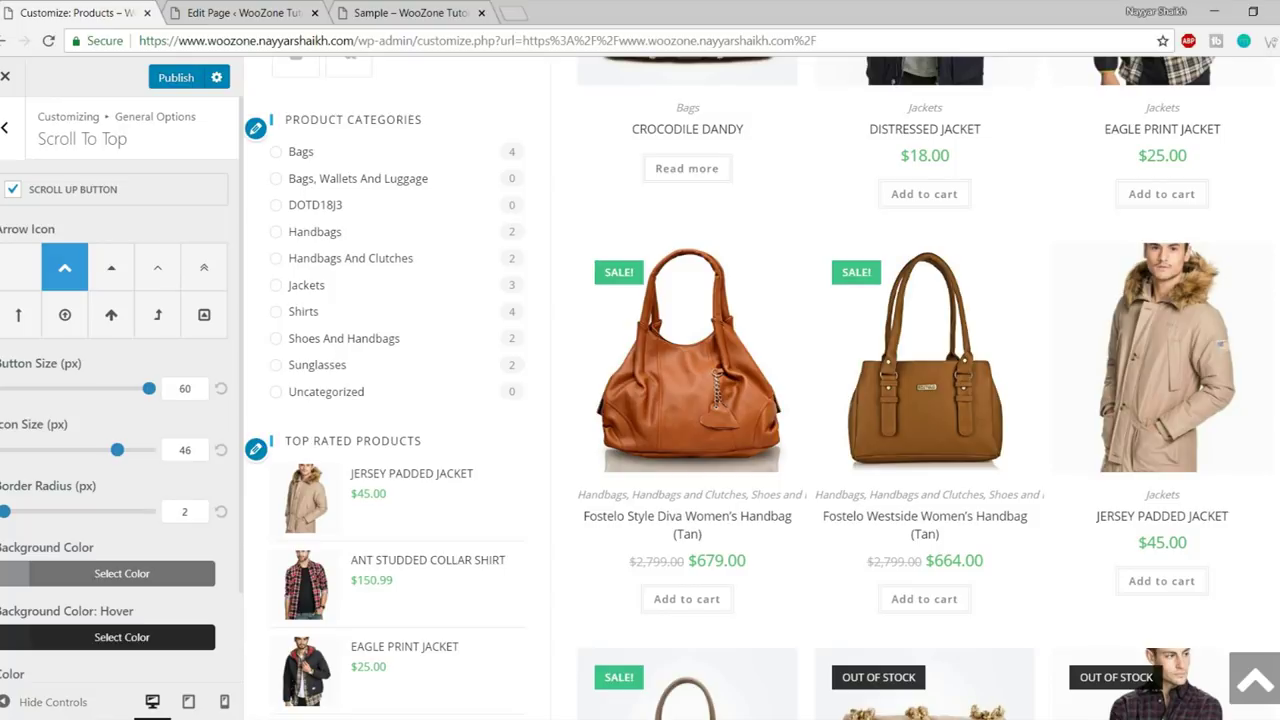
{"action": "left_click_drag", "start_coordinate": [15, 516], "coordinate": [84, 525]}
{"action": "left_click", "coordinate": [1258, 690]}
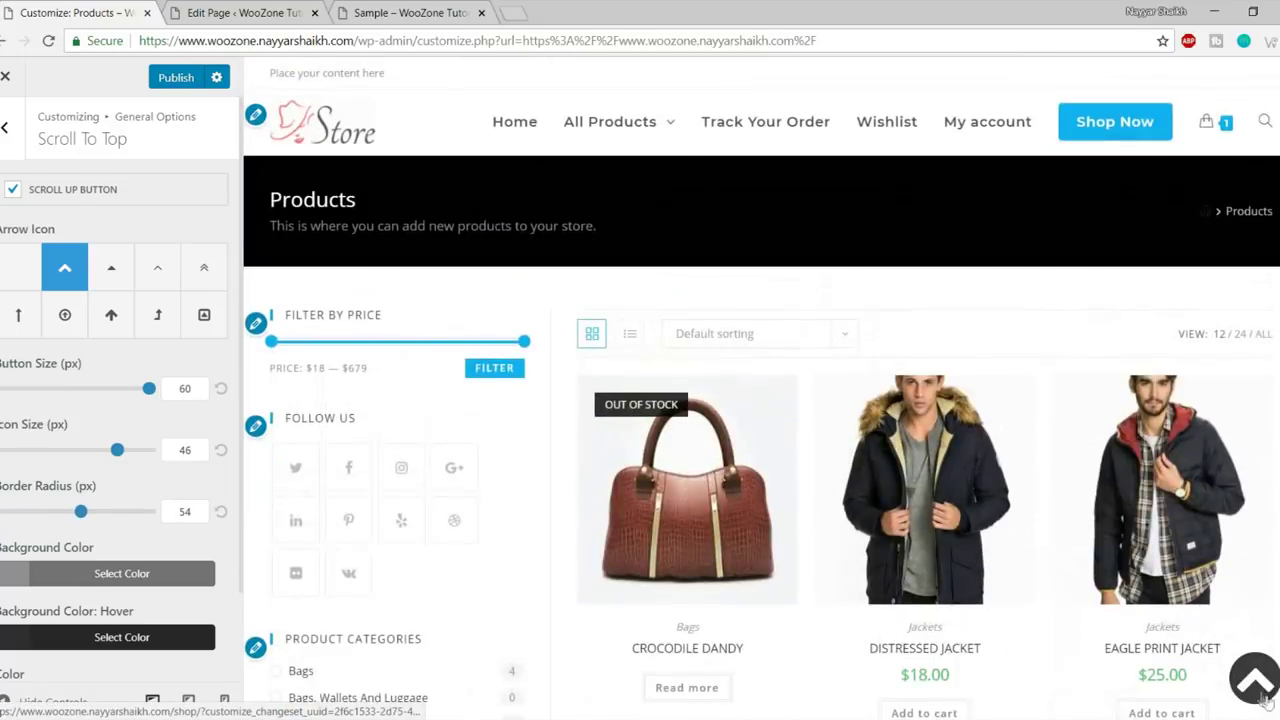
- Make the scroll-to-top button background red (#dd3333)
{"action": "scroll", "coordinate": [1200, 500], "scroll_direction": "down", "scroll_amount": 6}
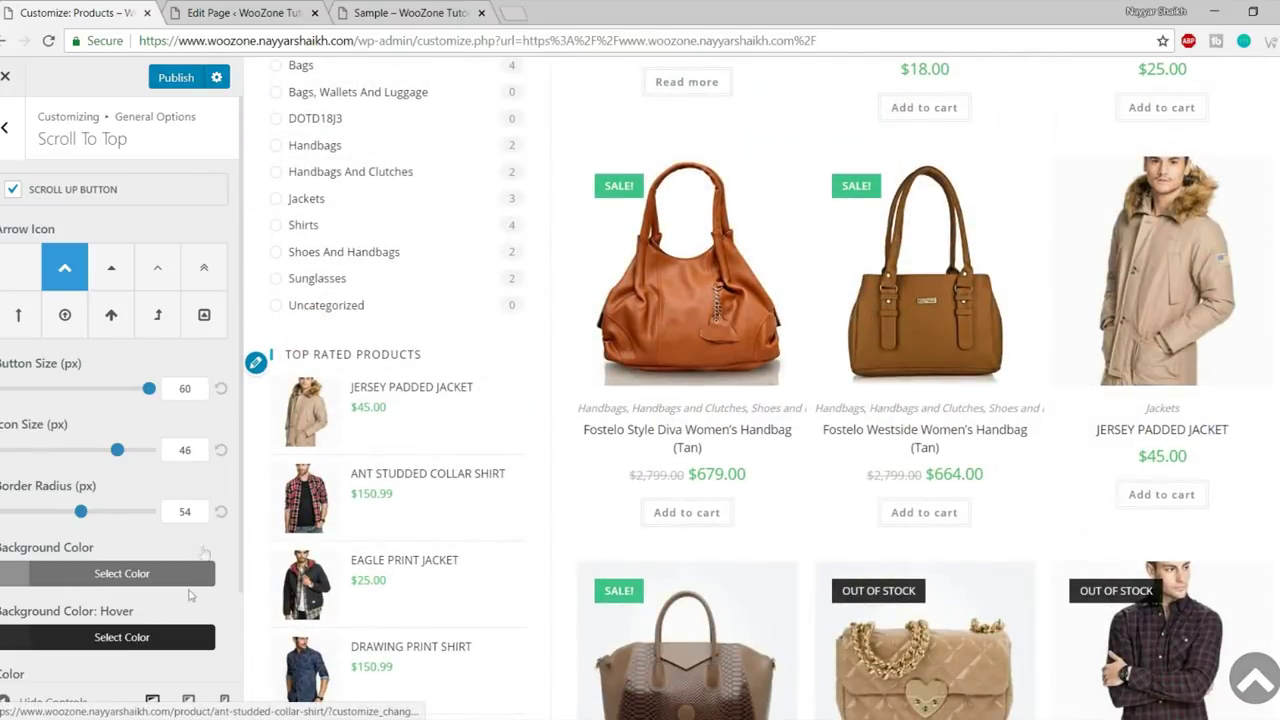
{"action": "left_click", "coordinate": [200, 572]}
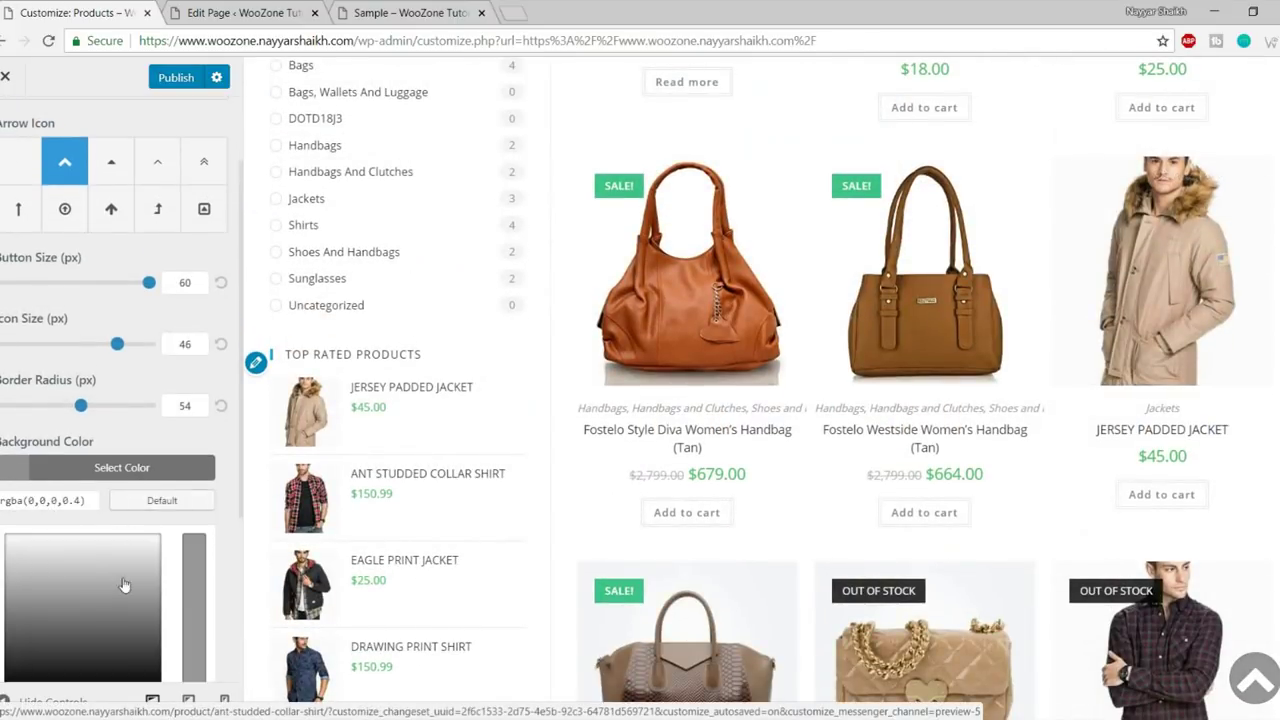
{"action": "scroll", "coordinate": [124, 585], "scroll_direction": "down", "scroll_amount": 2}
{"action": "left_click", "coordinate": [53, 530]}
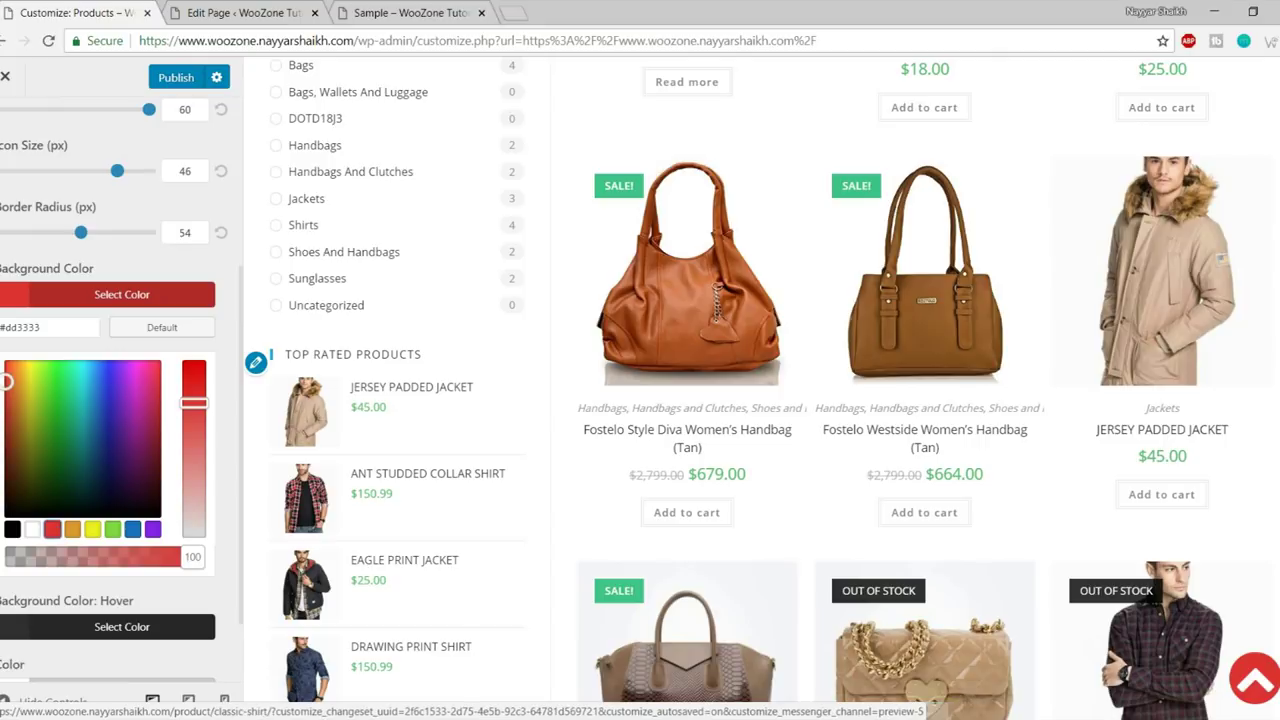
{"action": "left_click", "coordinate": [155, 296]}
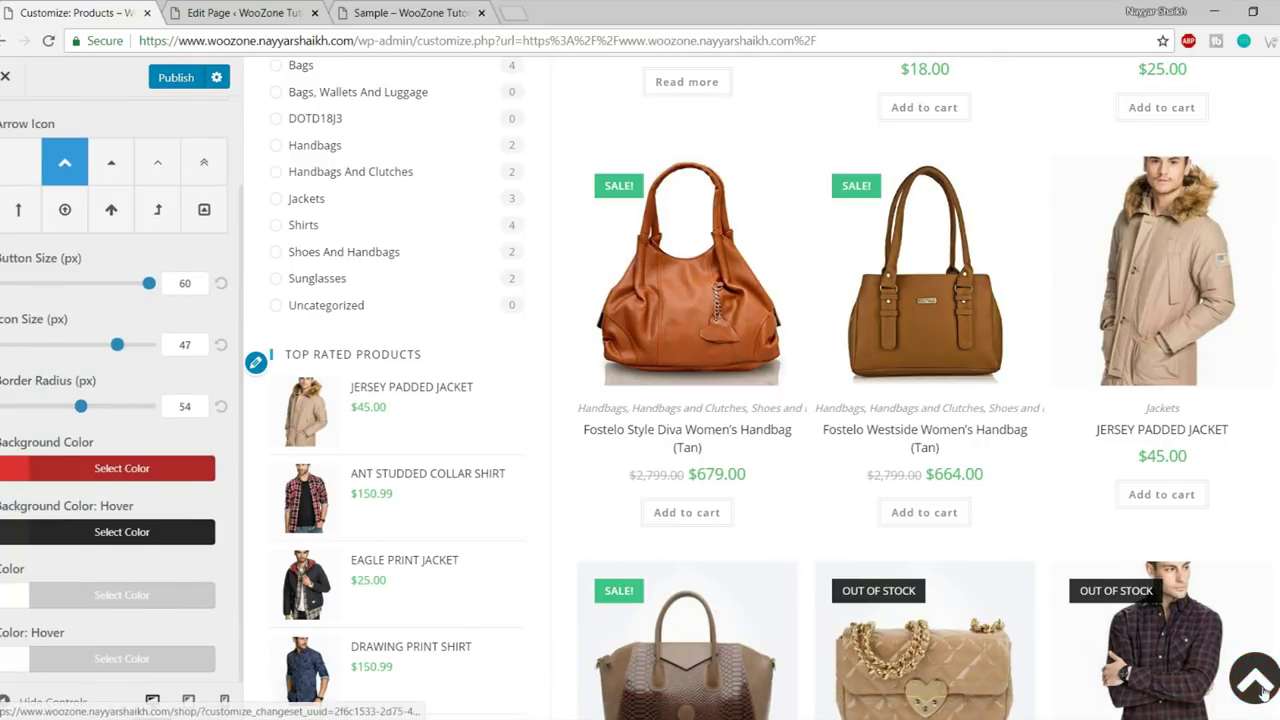
- Set the hover background to yellow (#eeee22), test it, and return to General Options
{"action": "left_click", "coordinate": [172, 532]}
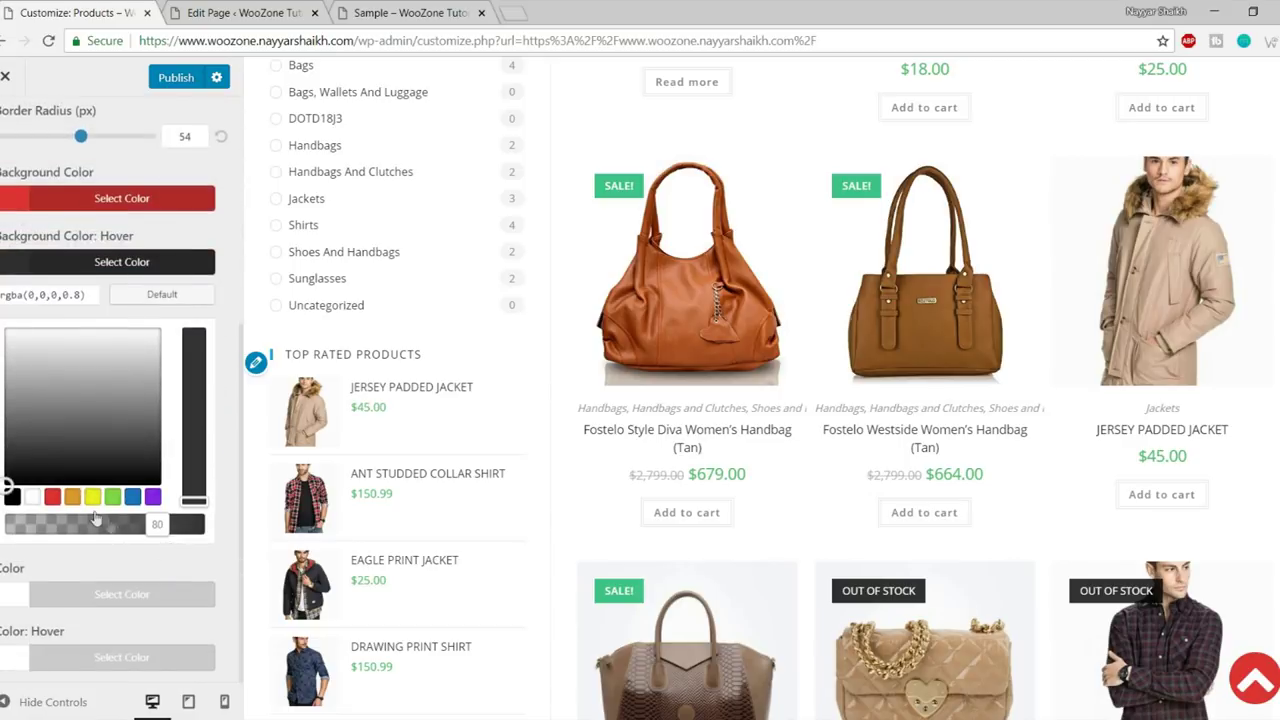
{"action": "left_click", "coordinate": [92, 497]}
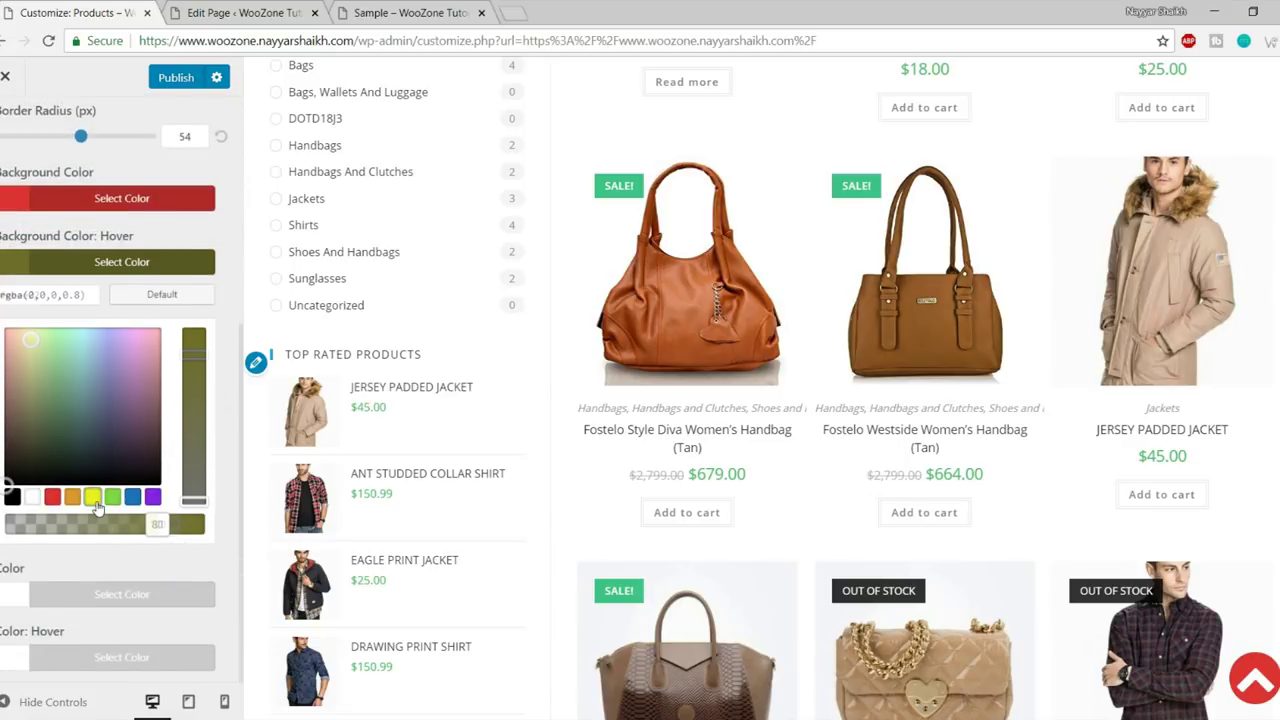
{"action": "left_click", "coordinate": [146, 263]}
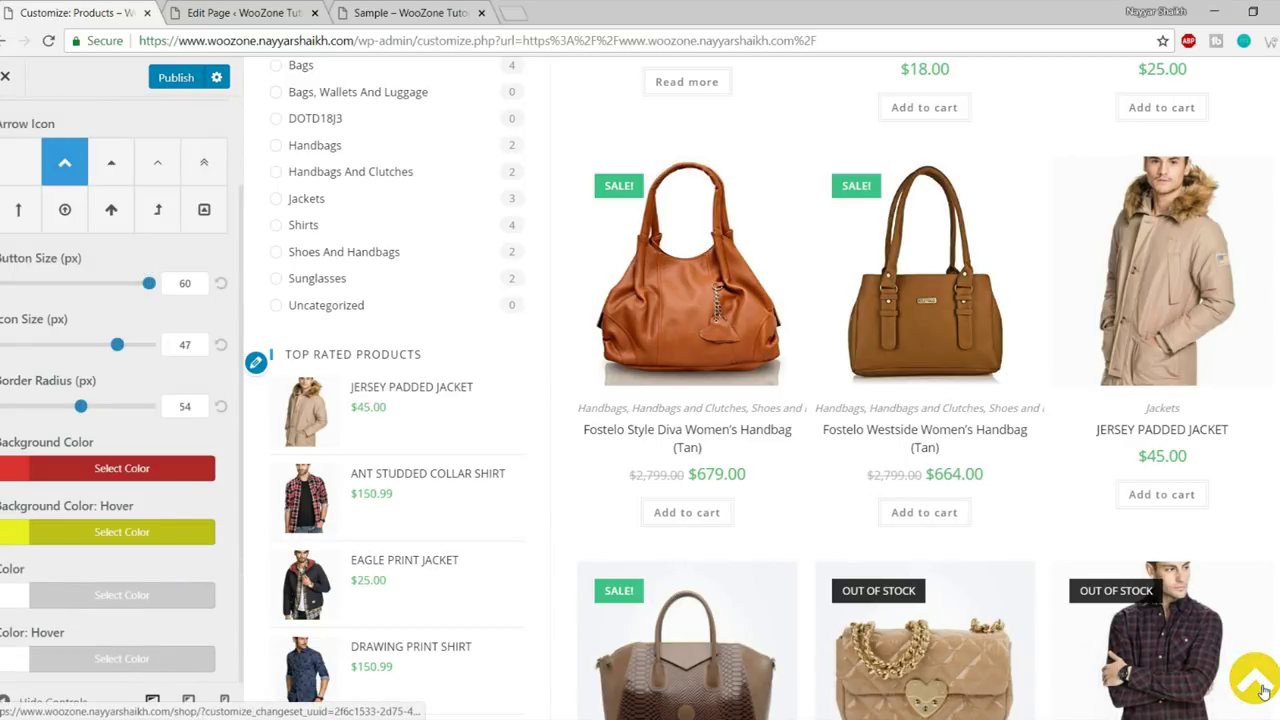
{"action": "left_click", "coordinate": [1261, 688]}
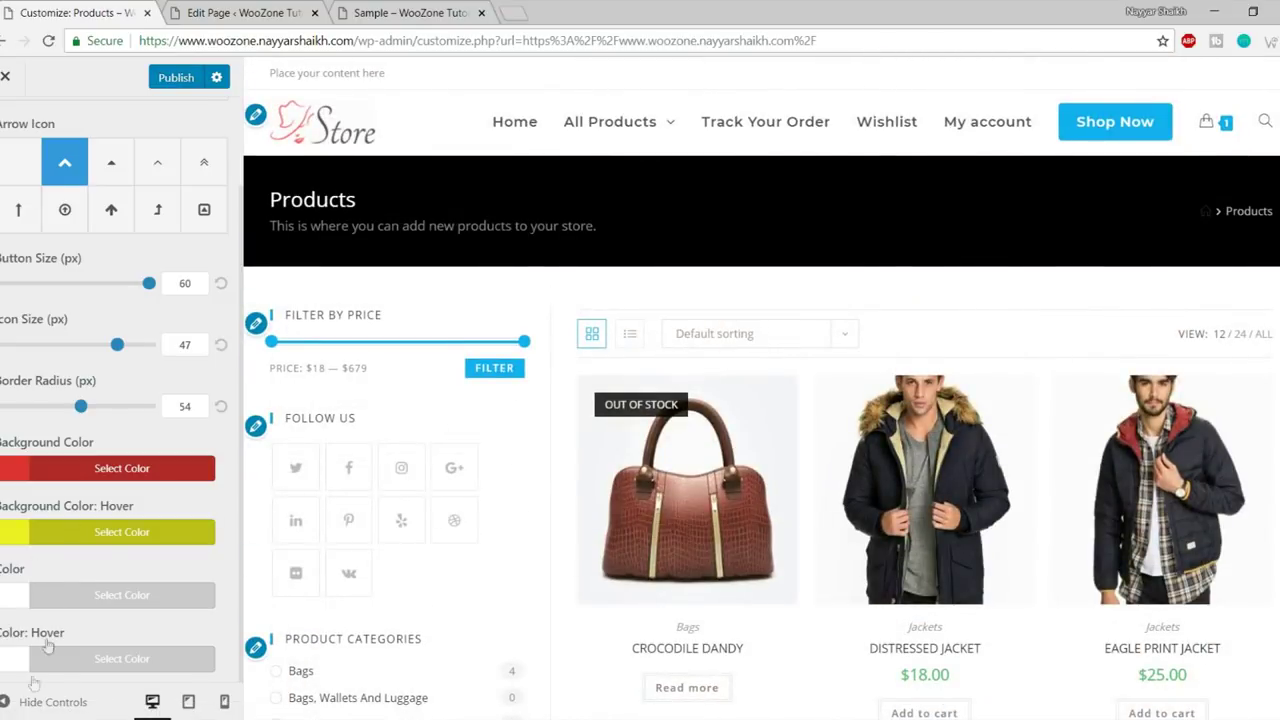
{"action": "left_click", "coordinate": [27, 703]}
{"action": "left_click", "coordinate": [14, 704]}
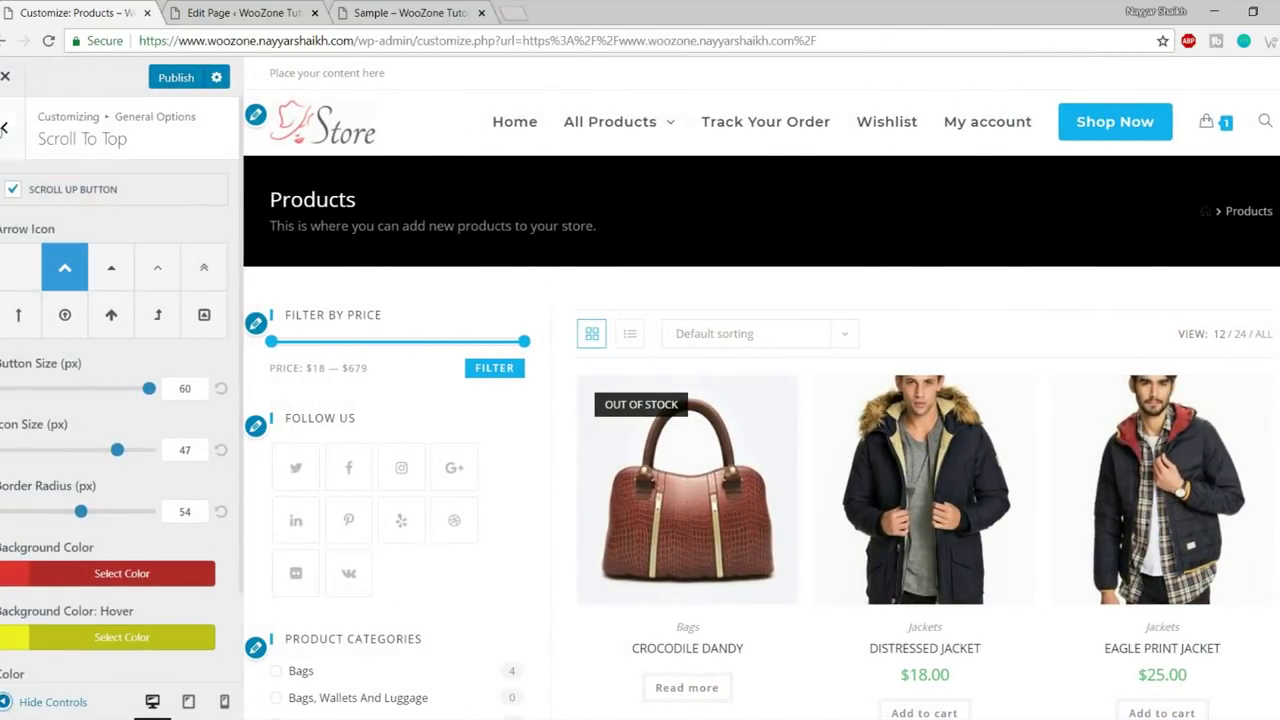
{"action": "left_click", "coordinate": [5, 127]}
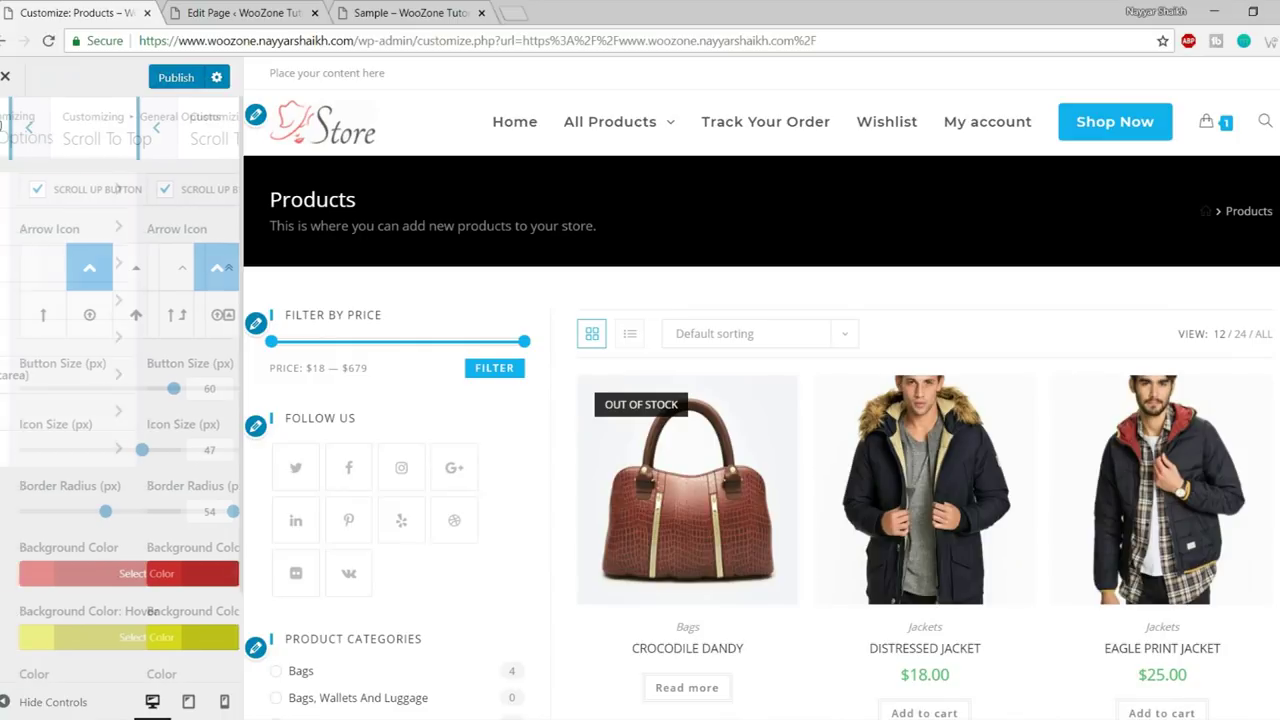
- Center-align the pagination in the Pagination settings
{"action": "left_click", "coordinate": [111, 340]}
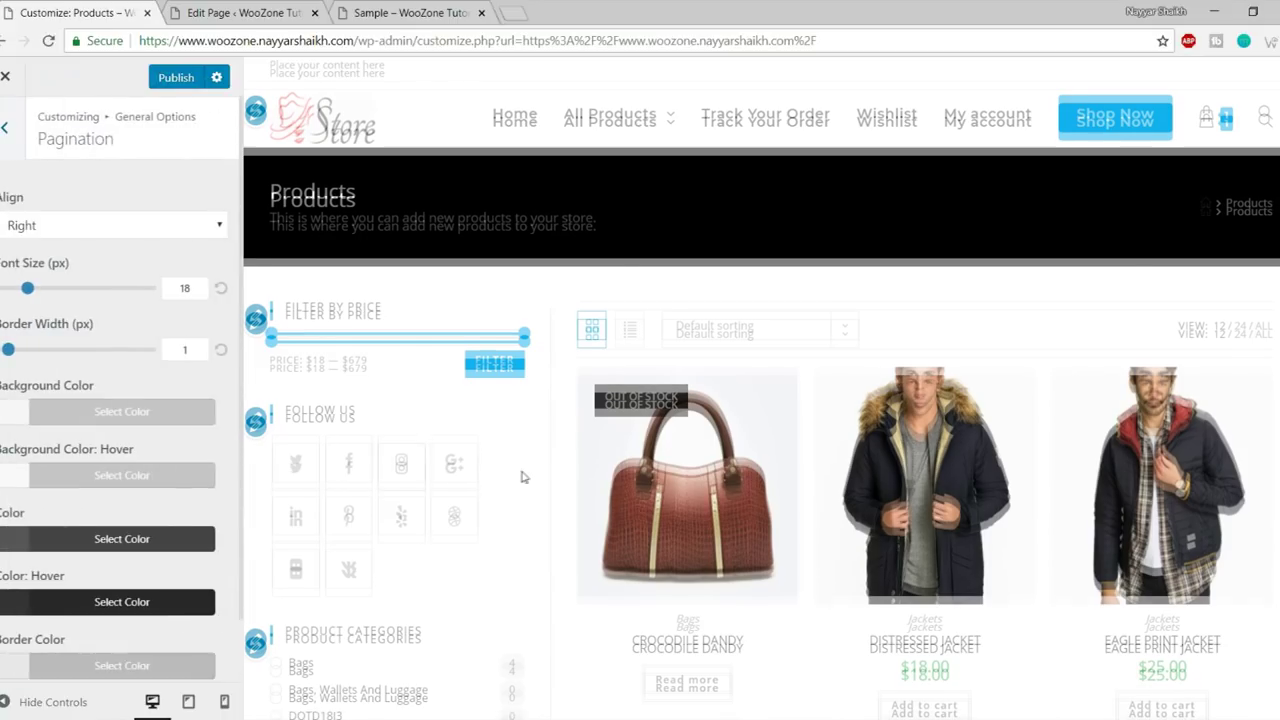
{"action": "scroll", "coordinate": [523, 477], "scroll_direction": "down", "scroll_amount": 15}
{"action": "scroll", "coordinate": [523, 477], "scroll_direction": "down", "scroll_amount": 1}
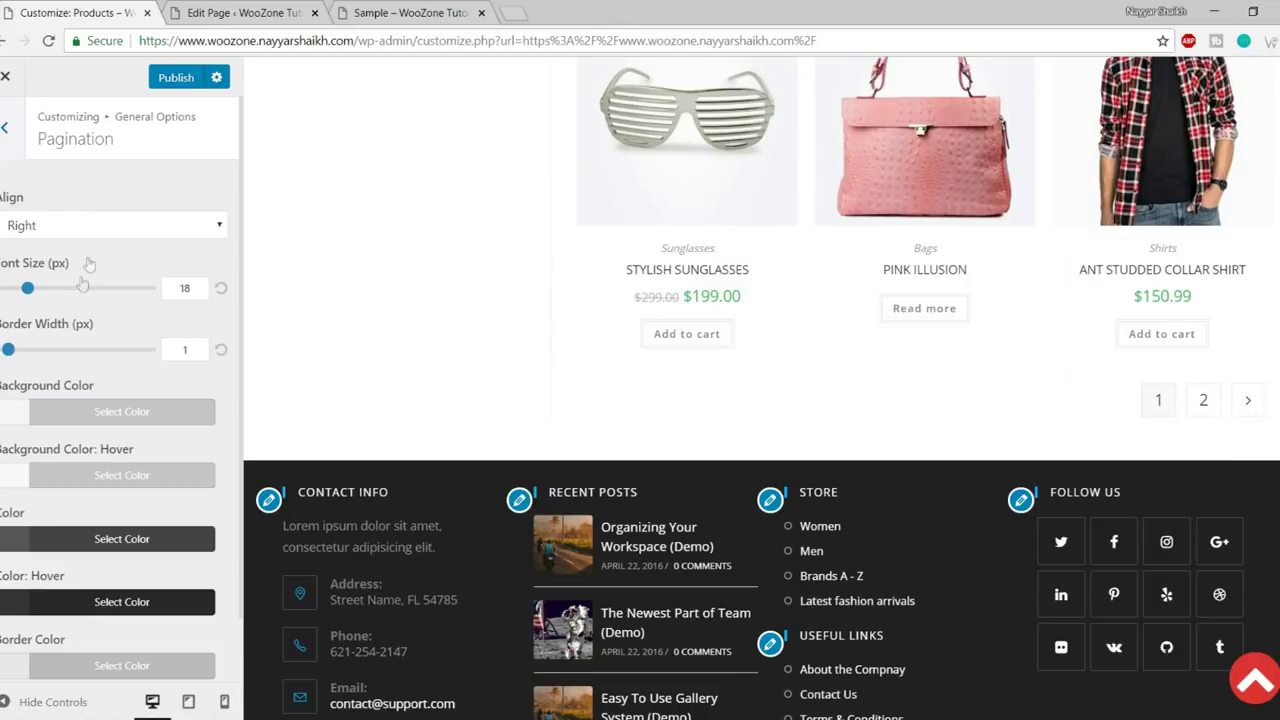
{"action": "left_click", "coordinate": [137, 229]}
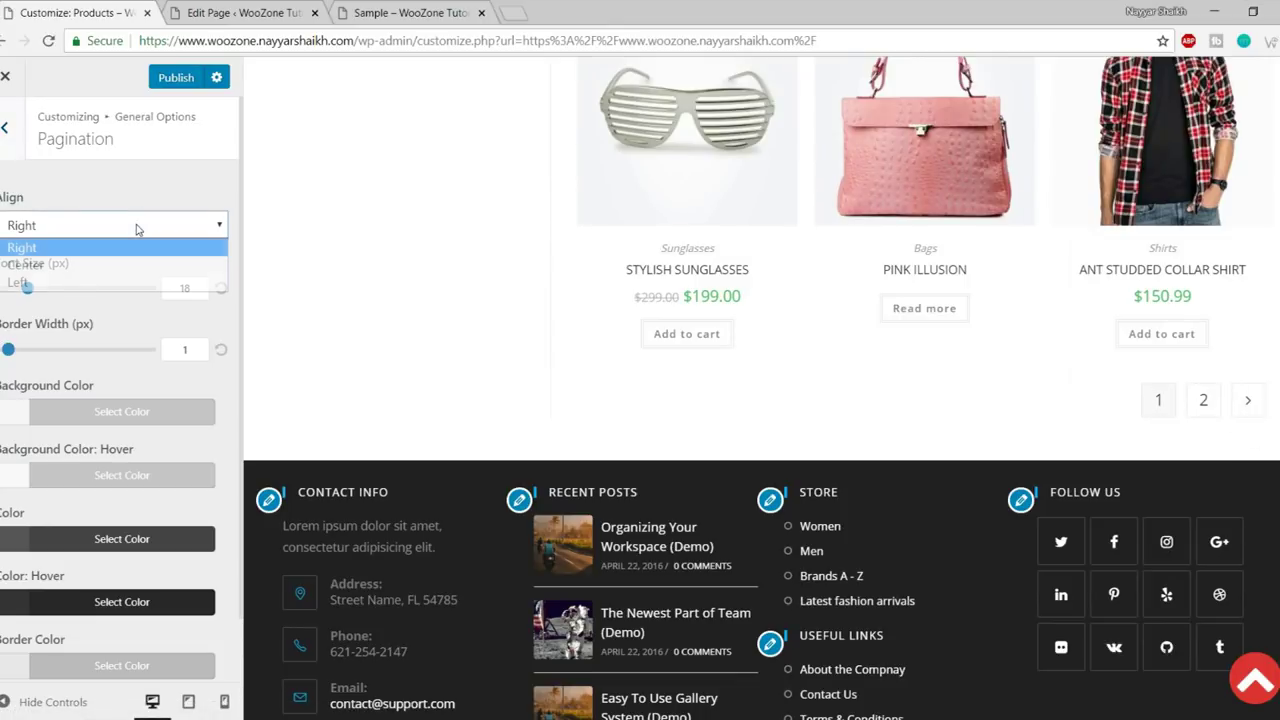
{"action": "left_click", "coordinate": [112, 263]}
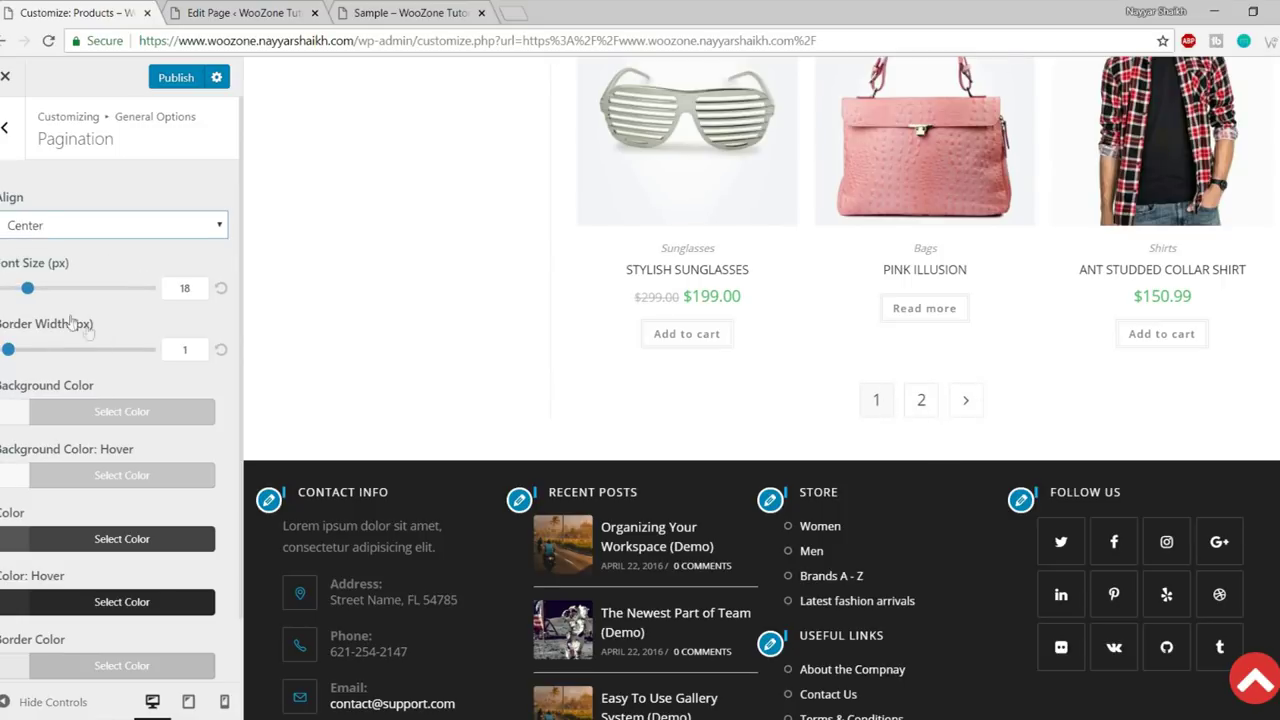
- Try a 69px pagination font and 15px border, reset them to 18 and 1, and go back
{"action": "left_click_drag", "start_coordinate": [30, 291], "coordinate": [103, 291]}
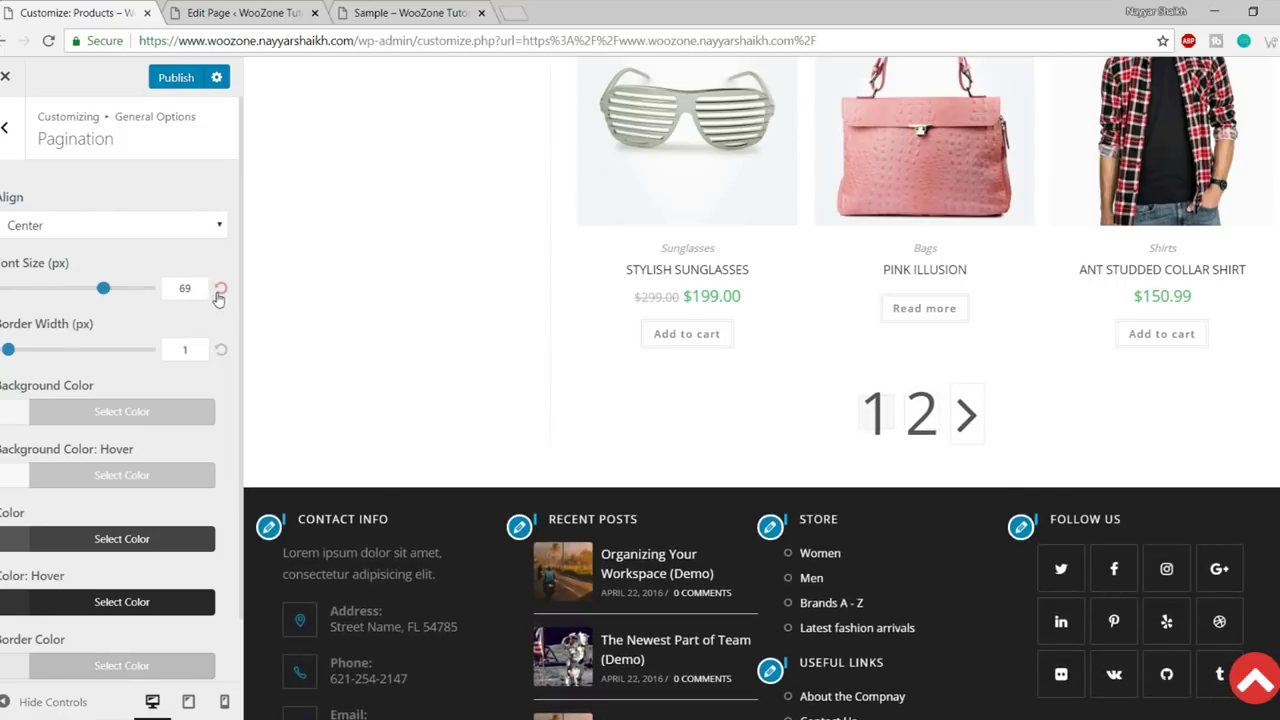
{"action": "left_click_drag", "start_coordinate": [9, 352], "coordinate": [112, 350]}
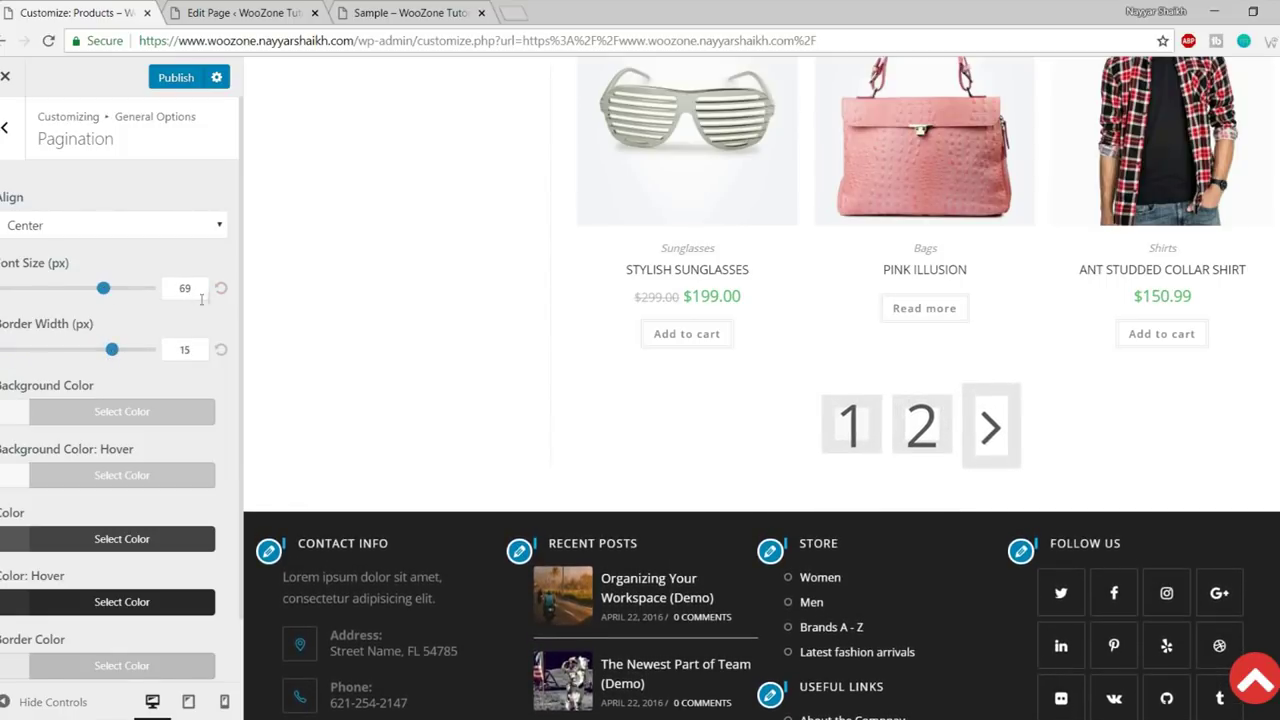
{"action": "left_click", "coordinate": [222, 352]}
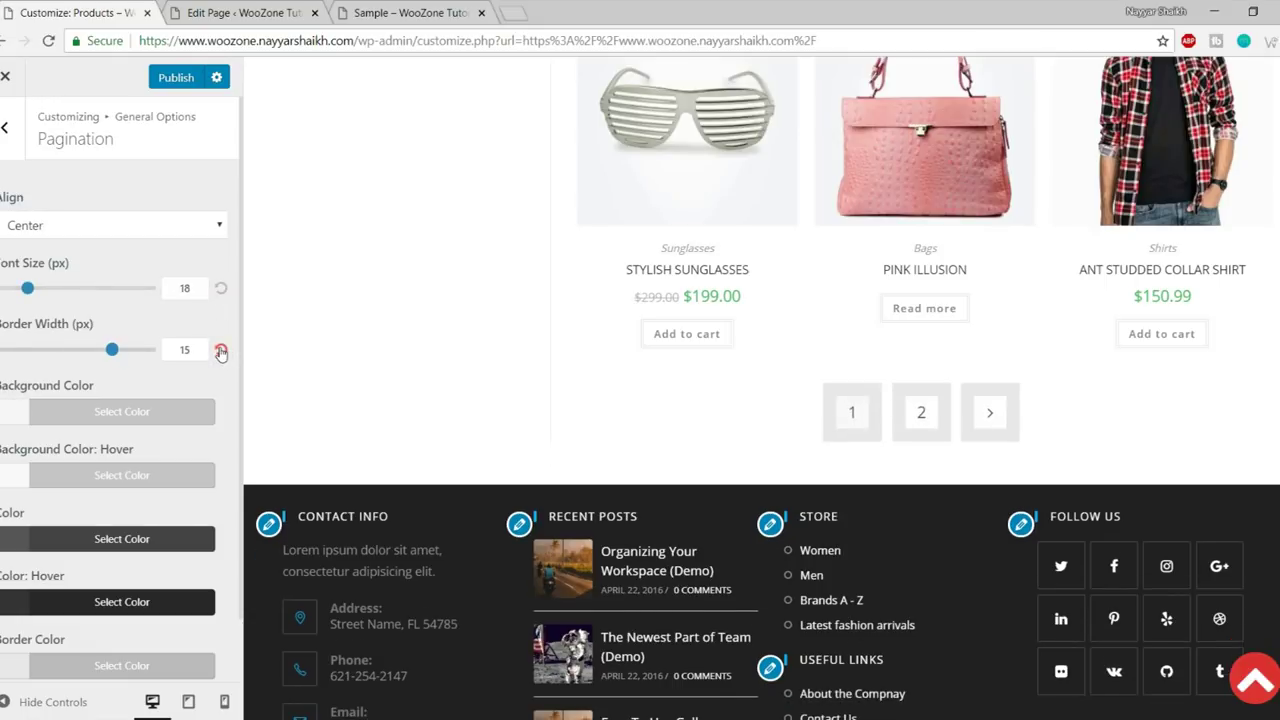
{"action": "left_click", "coordinate": [221, 352]}
{"action": "scroll", "coordinate": [114, 400], "scroll_direction": "down", "scroll_amount": 1}
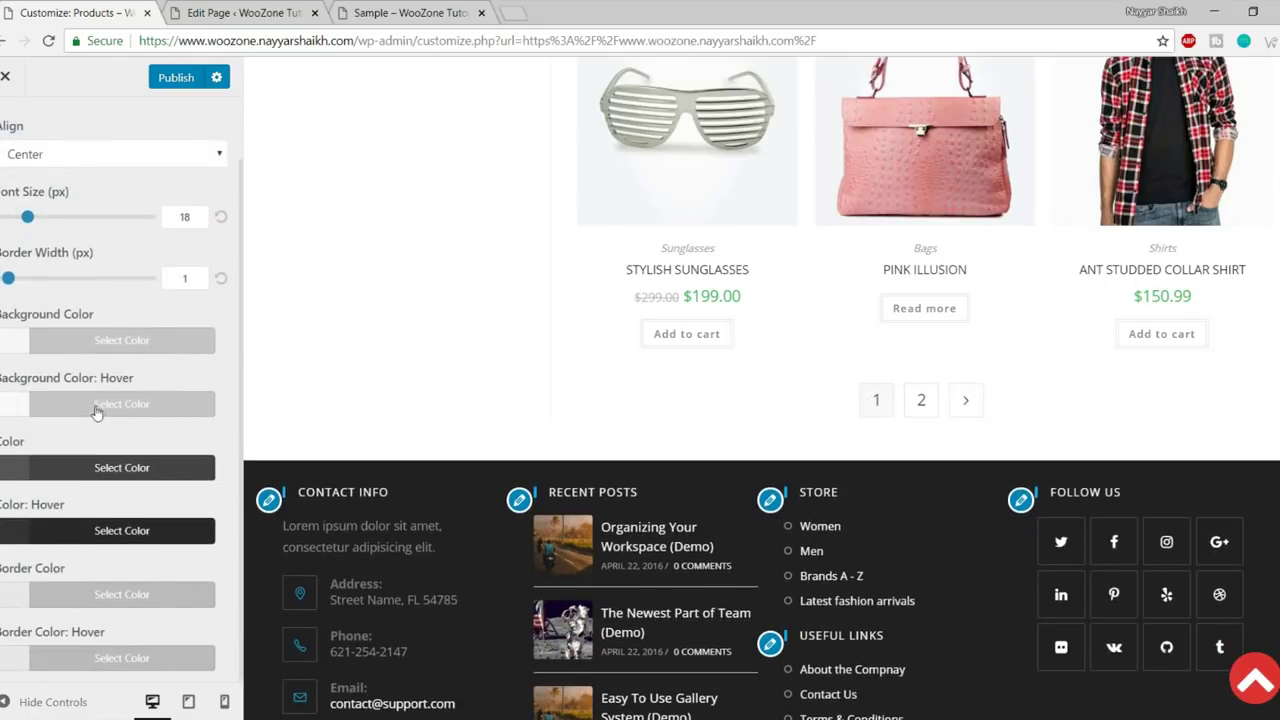
{"action": "scroll", "coordinate": [106, 640], "scroll_direction": "up", "scroll_amount": 1}
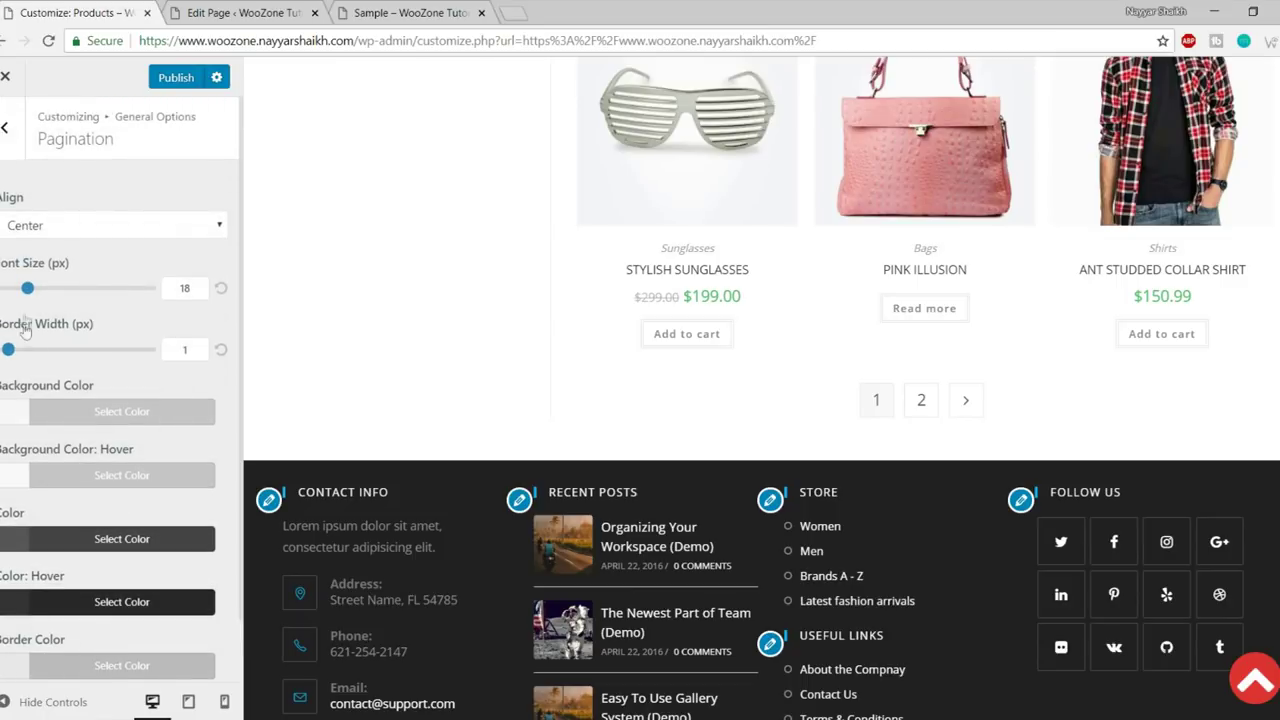
{"action": "left_click", "coordinate": [12, 150]}
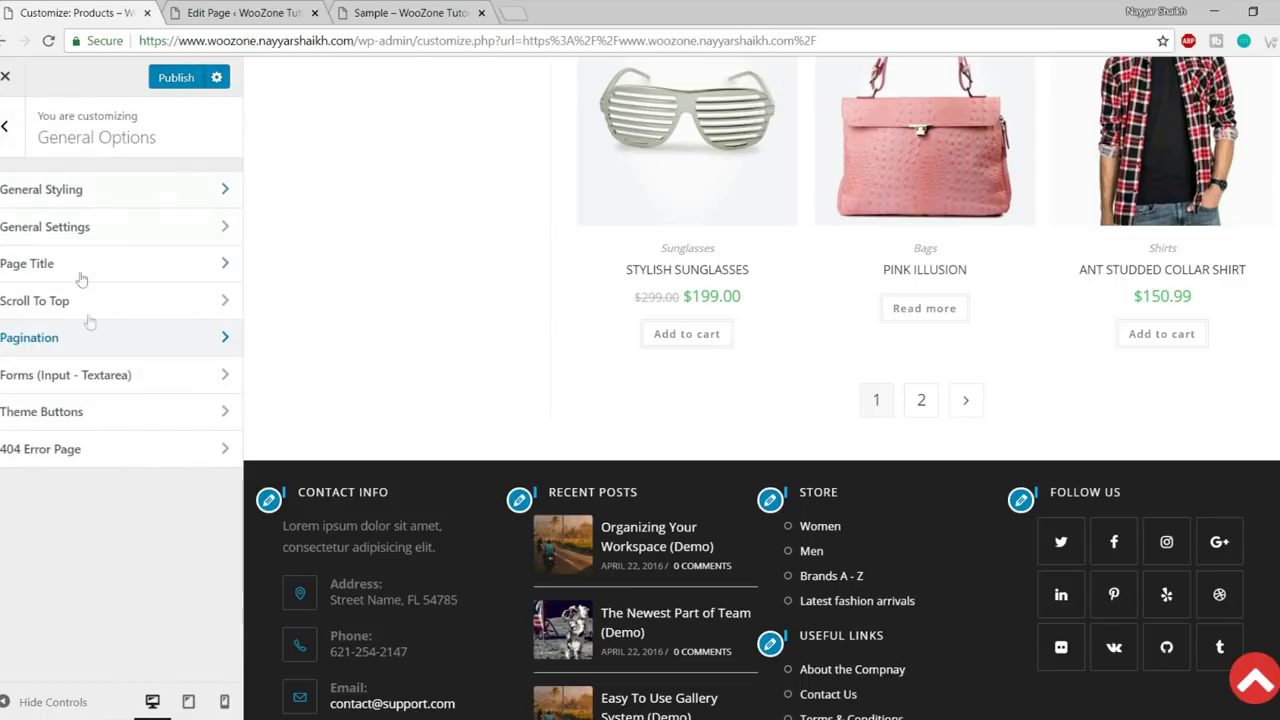
- Review the Forms settings (padding 6/12/6/12, font 14, border 1, radius 3) and exit
{"action": "left_click", "coordinate": [128, 390]}
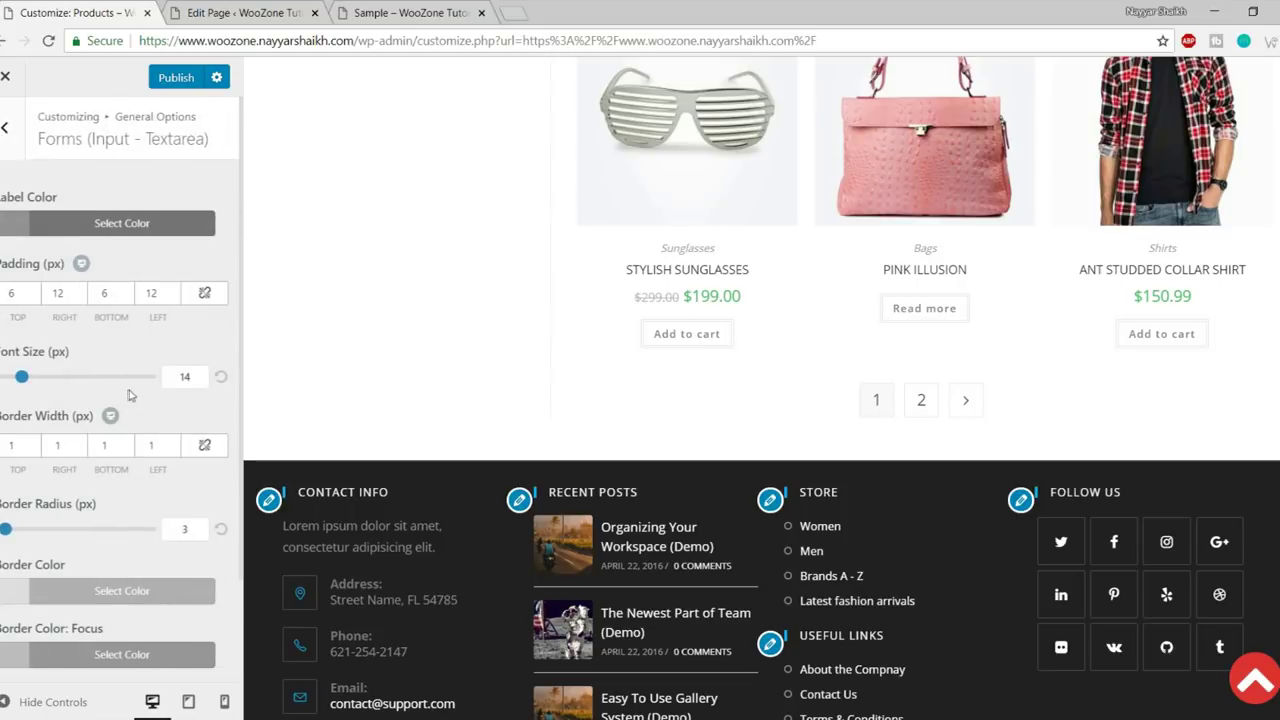
{"action": "scroll", "coordinate": [788, 450], "scroll_direction": "down", "scroll_amount": 1}
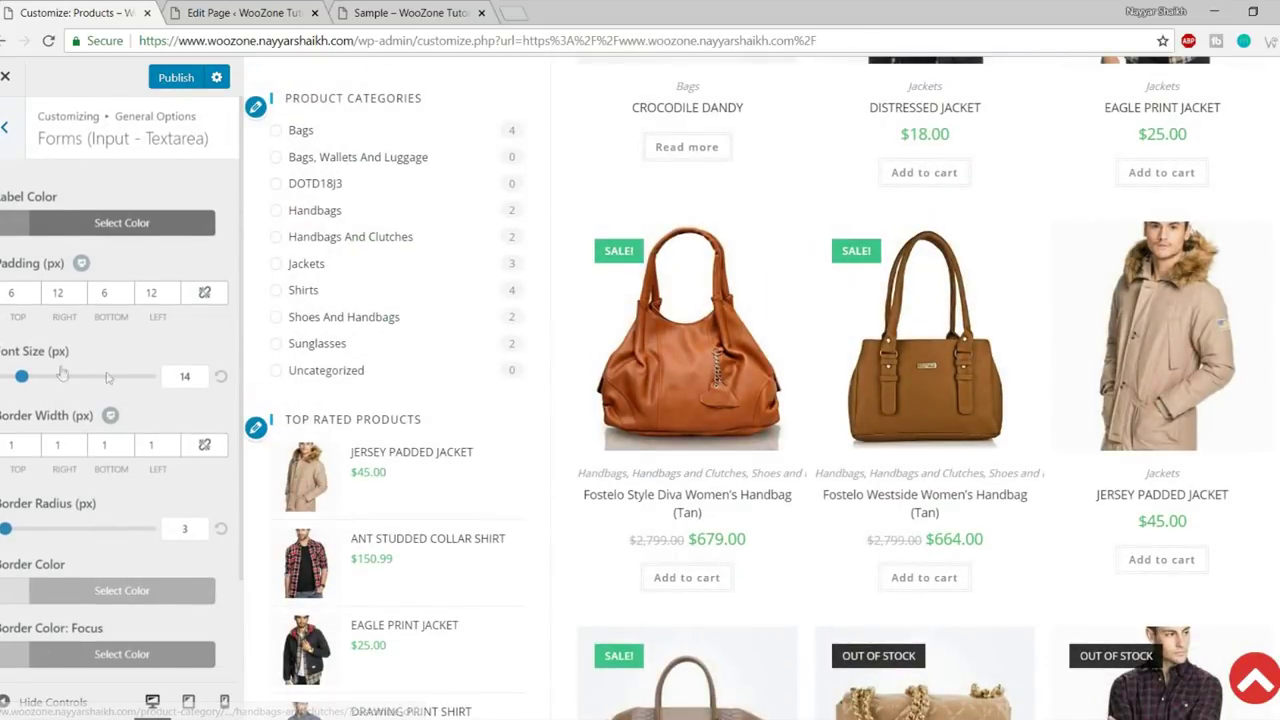
{"action": "scroll", "coordinate": [104, 537], "scroll_direction": "down", "scroll_amount": 2}
{"action": "scroll", "coordinate": [105, 537], "scroll_direction": "up", "scroll_amount": 2}
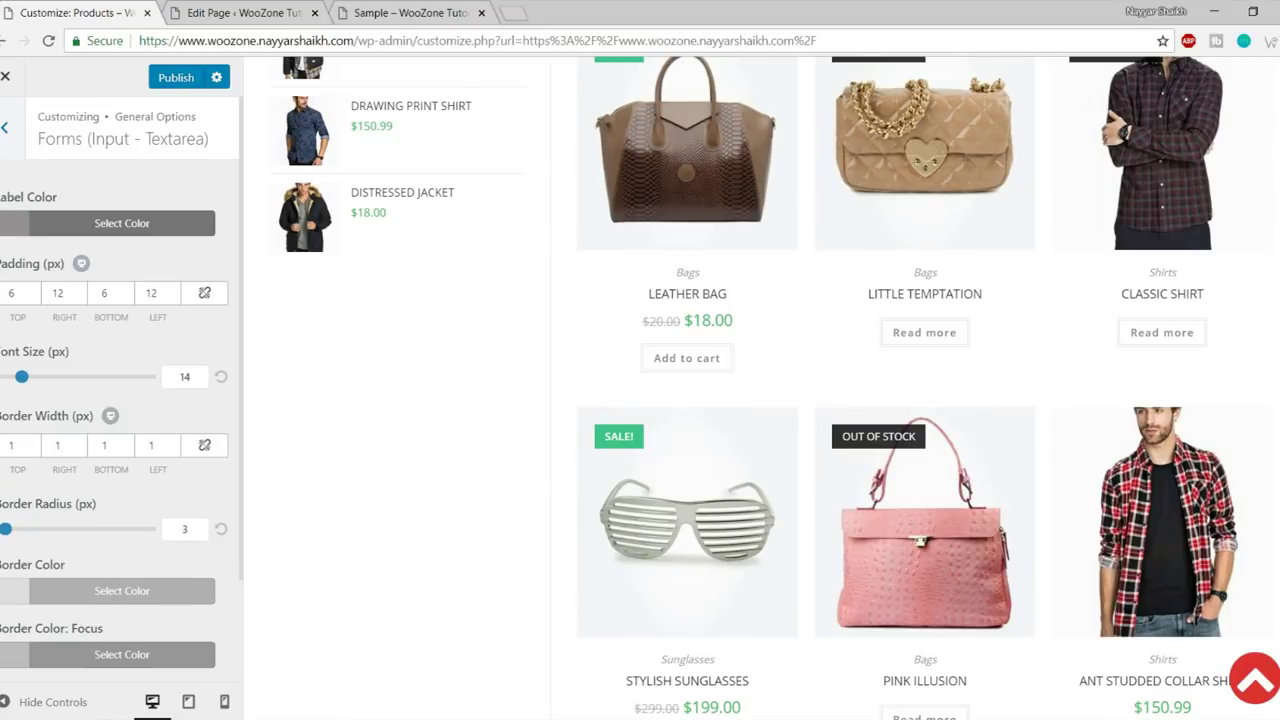
{"action": "key", "text": "Escape"}
- Set the theme buttons' Background Color to red #dd3333
{"action": "left_click", "coordinate": [150, 412]}
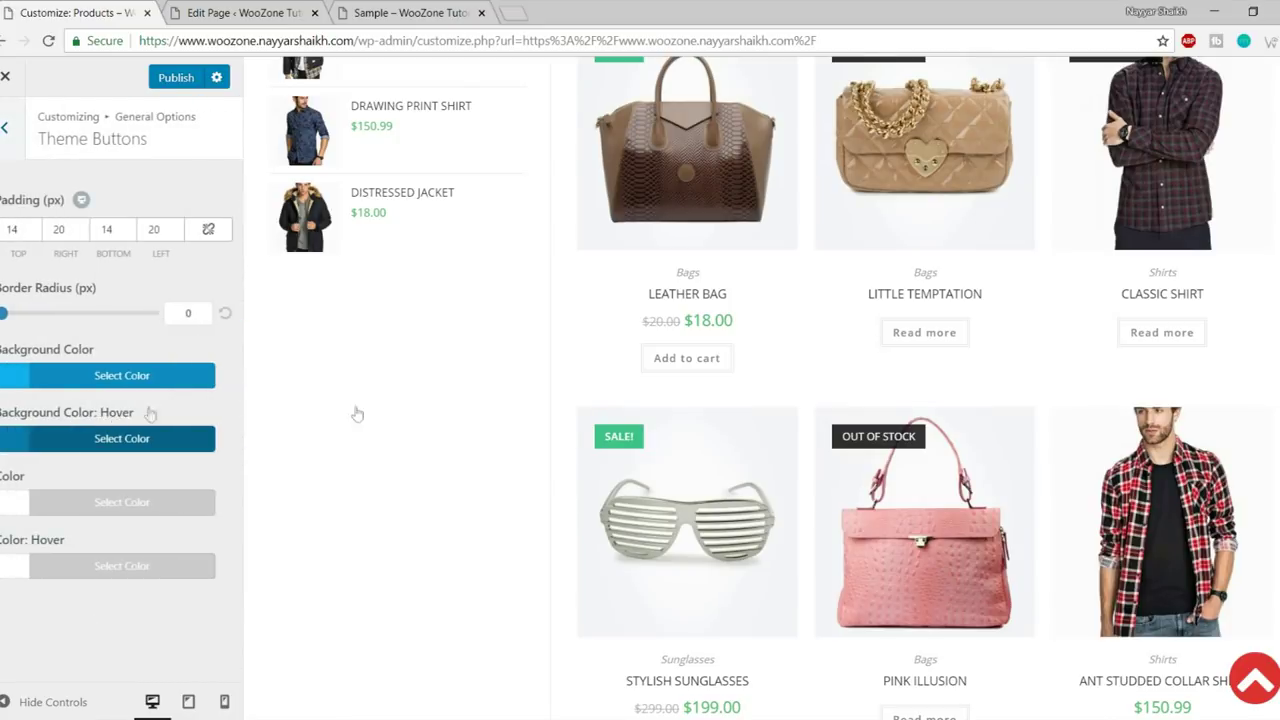
{"action": "scroll", "coordinate": [481, 456], "scroll_direction": "down", "scroll_amount": 6}
{"action": "scroll", "coordinate": [540, 514], "scroll_direction": "up", "scroll_amount": 15}
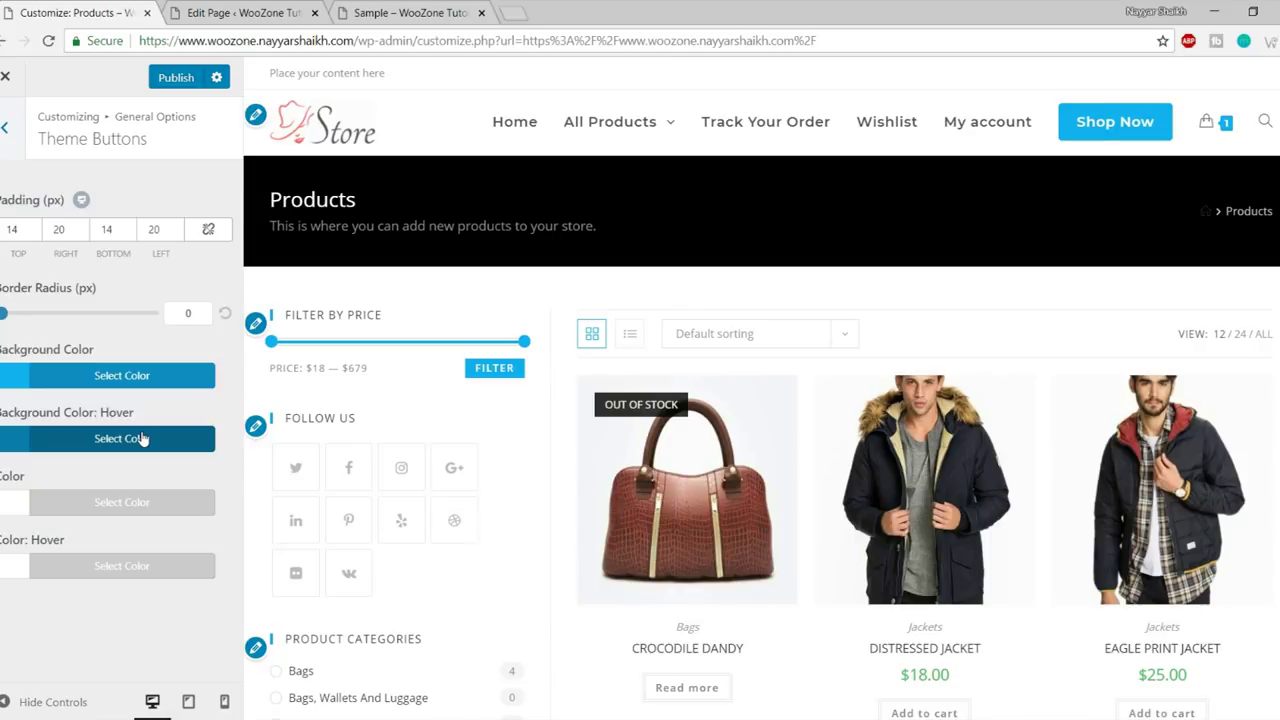
{"action": "left_click", "coordinate": [112, 376]}
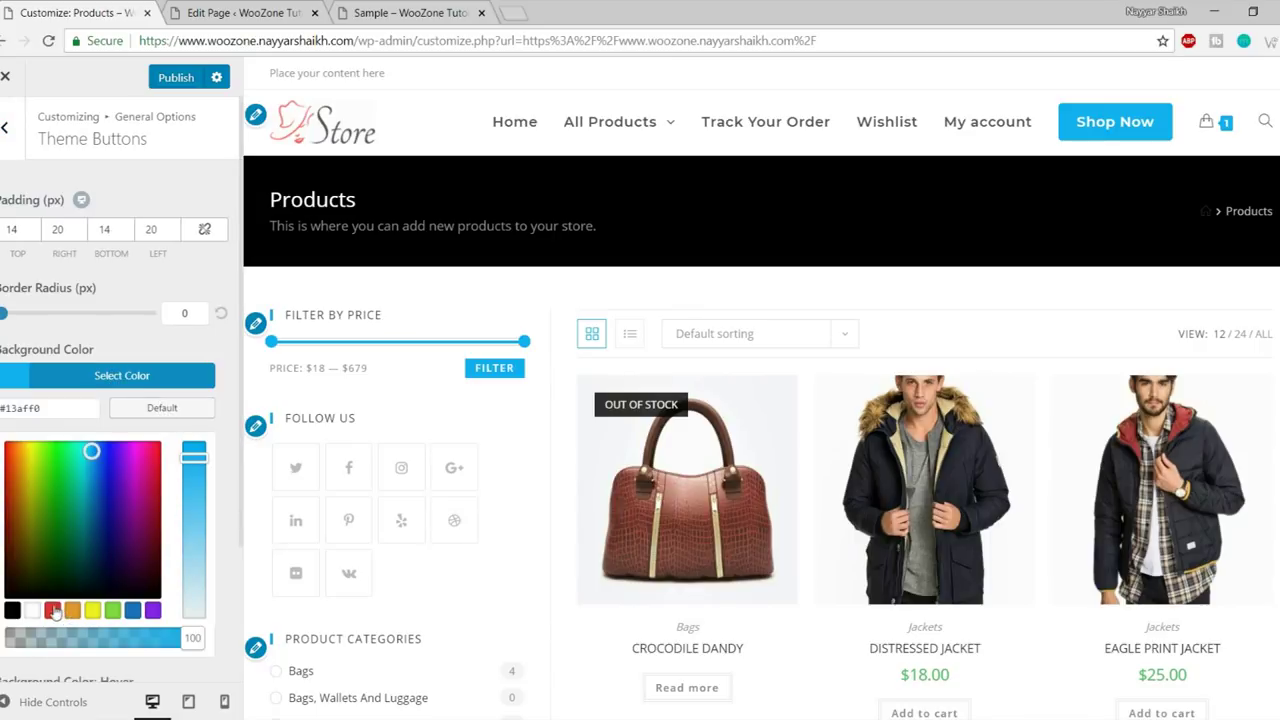
{"action": "left_click", "coordinate": [53, 610]}
{"action": "left_click", "coordinate": [137, 375]}
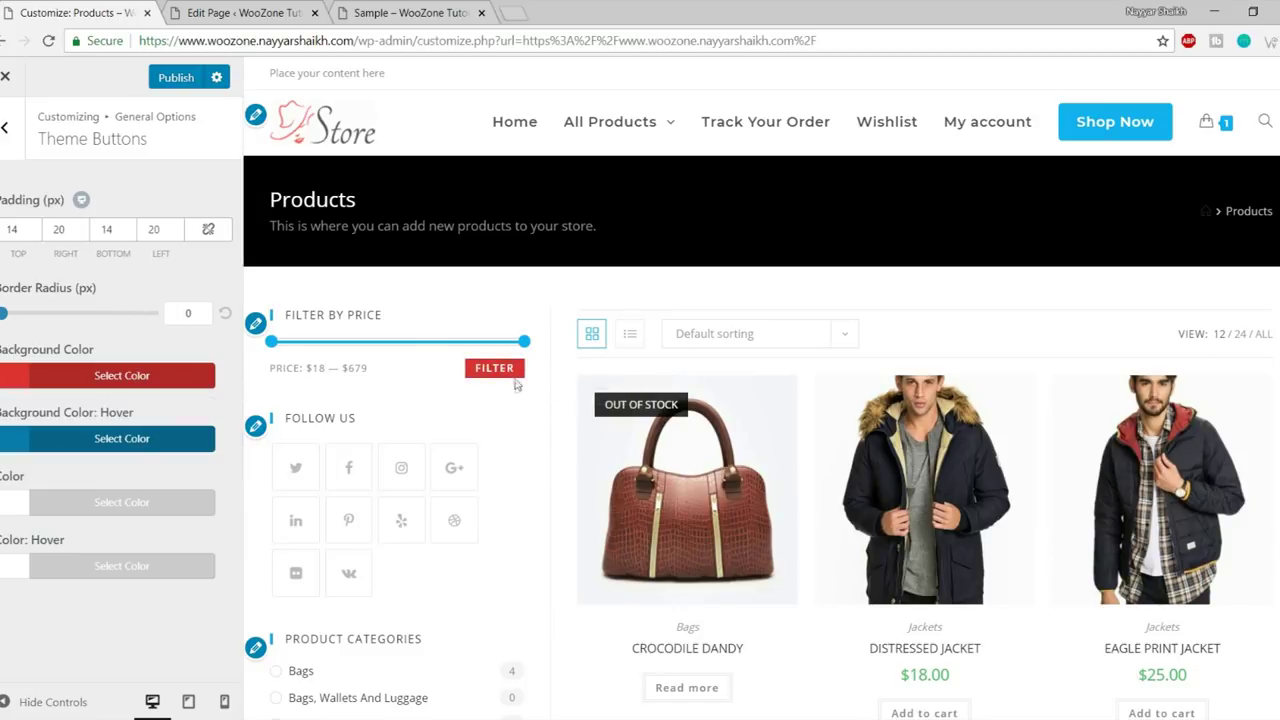
- Set the theme buttons' hover background to black #000000 and return to General Options
{"action": "left_click", "coordinate": [118, 438]}
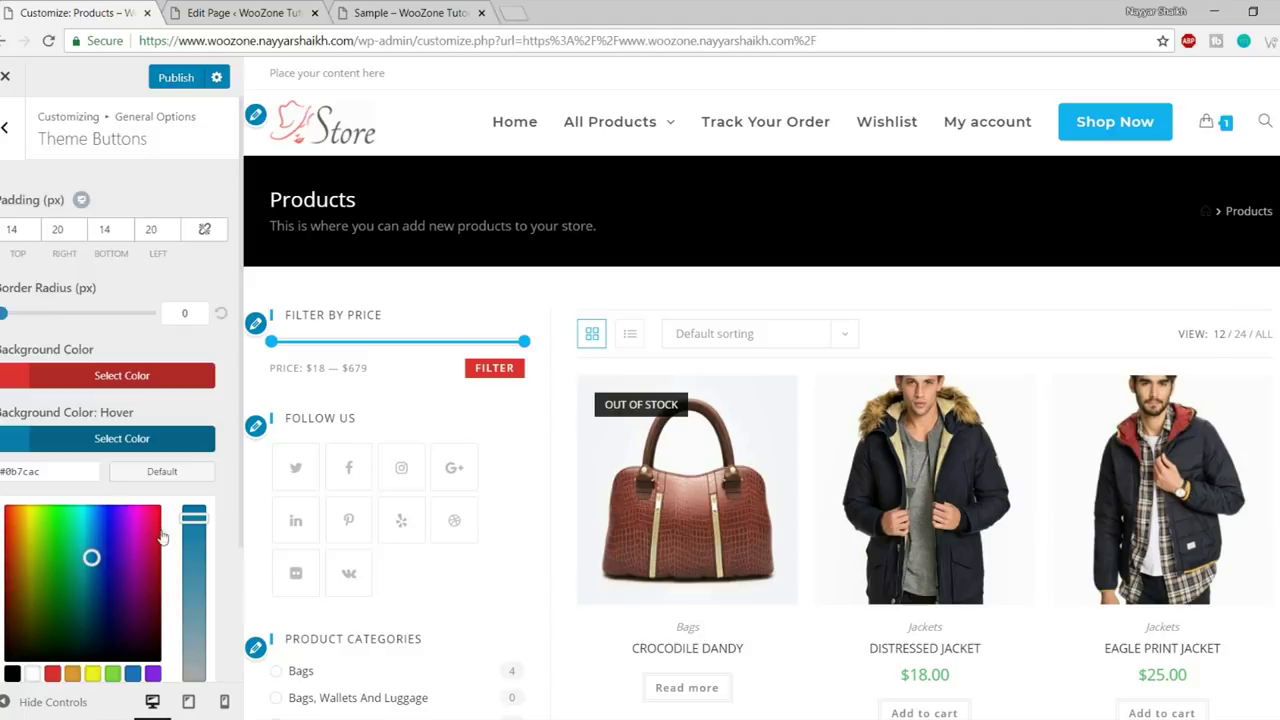
{"action": "scroll", "coordinate": [157, 545], "scroll_direction": "down", "scroll_amount": 1}
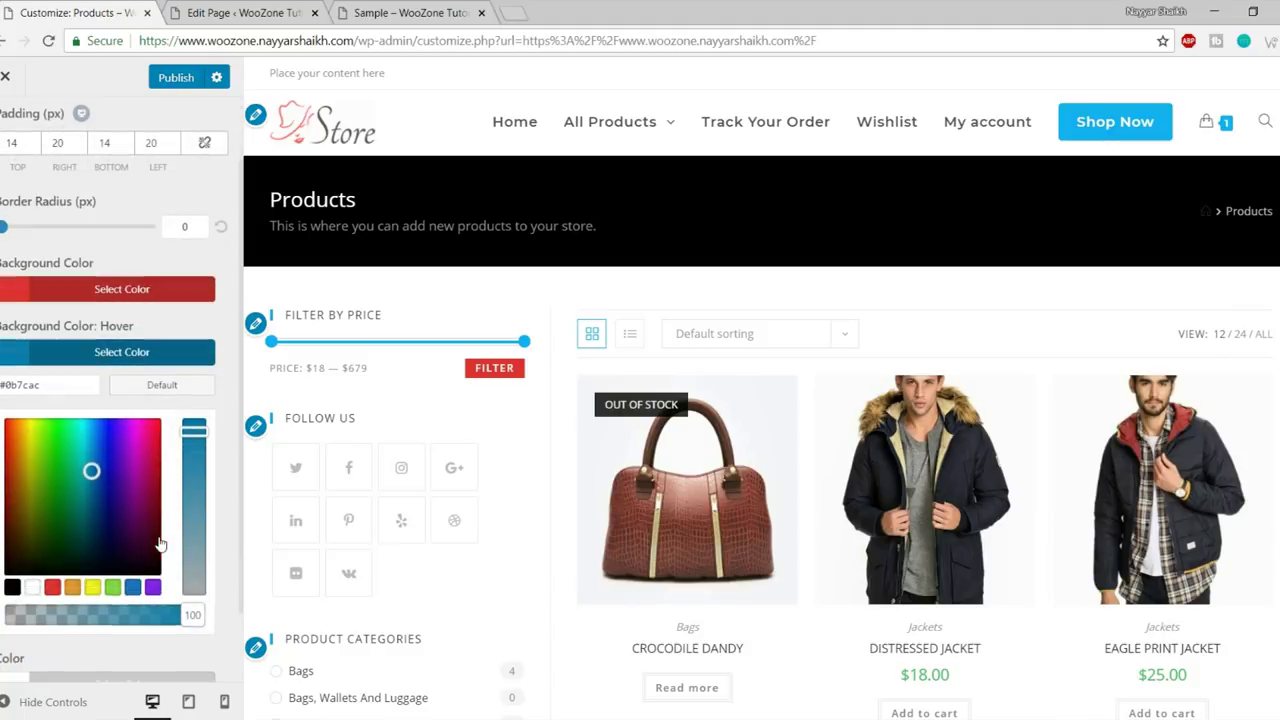
{"action": "left_click", "coordinate": [33, 587]}
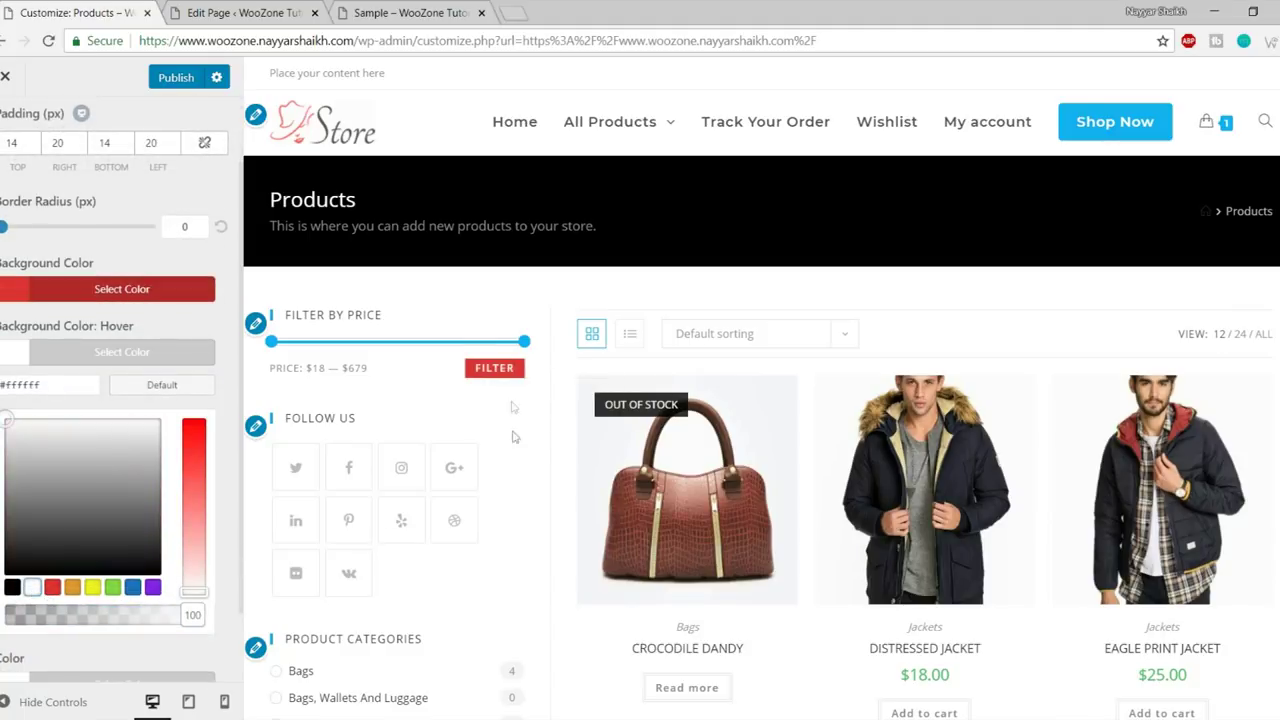
{"action": "left_click", "coordinate": [12, 587]}
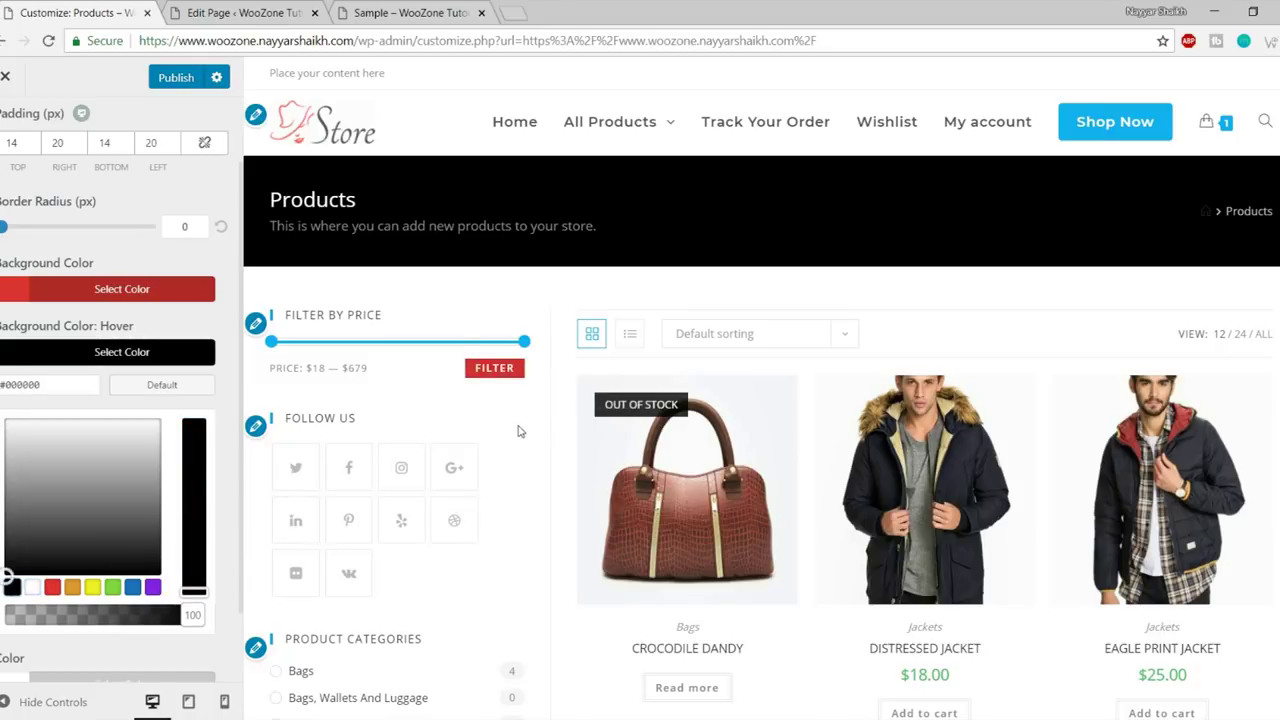
{"action": "scroll", "coordinate": [505, 450], "scroll_direction": "down", "scroll_amount": 8}
{"action": "scroll", "coordinate": [520, 470], "scroll_direction": "down", "scroll_amount": 7}
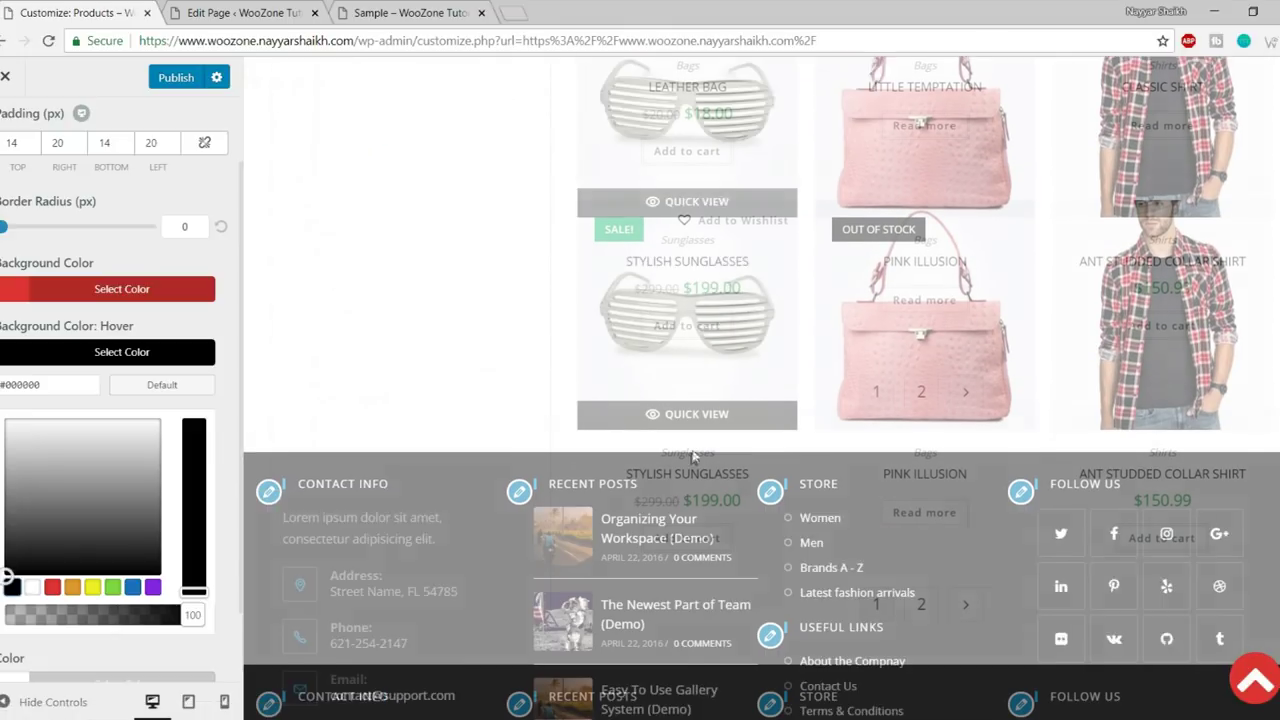
{"action": "scroll", "coordinate": [157, 371], "scroll_direction": "up", "scroll_amount": 2}
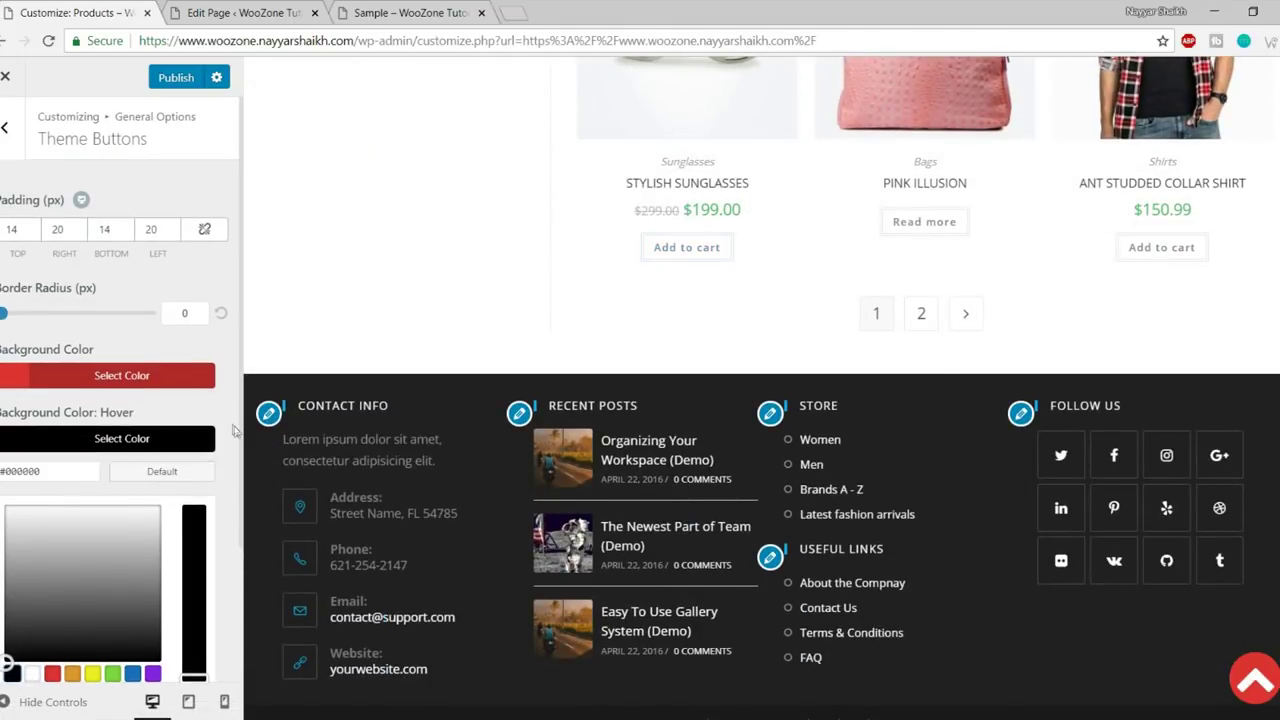
{"action": "scroll", "coordinate": [237, 405], "scroll_direction": "down", "scroll_amount": 3}
{"action": "scroll", "coordinate": [228, 418], "scroll_direction": "up", "scroll_amount": 3}
{"action": "scroll", "coordinate": [222, 470], "scroll_direction": "down", "scroll_amount": 3}
{"action": "left_click", "coordinate": [163, 259]}
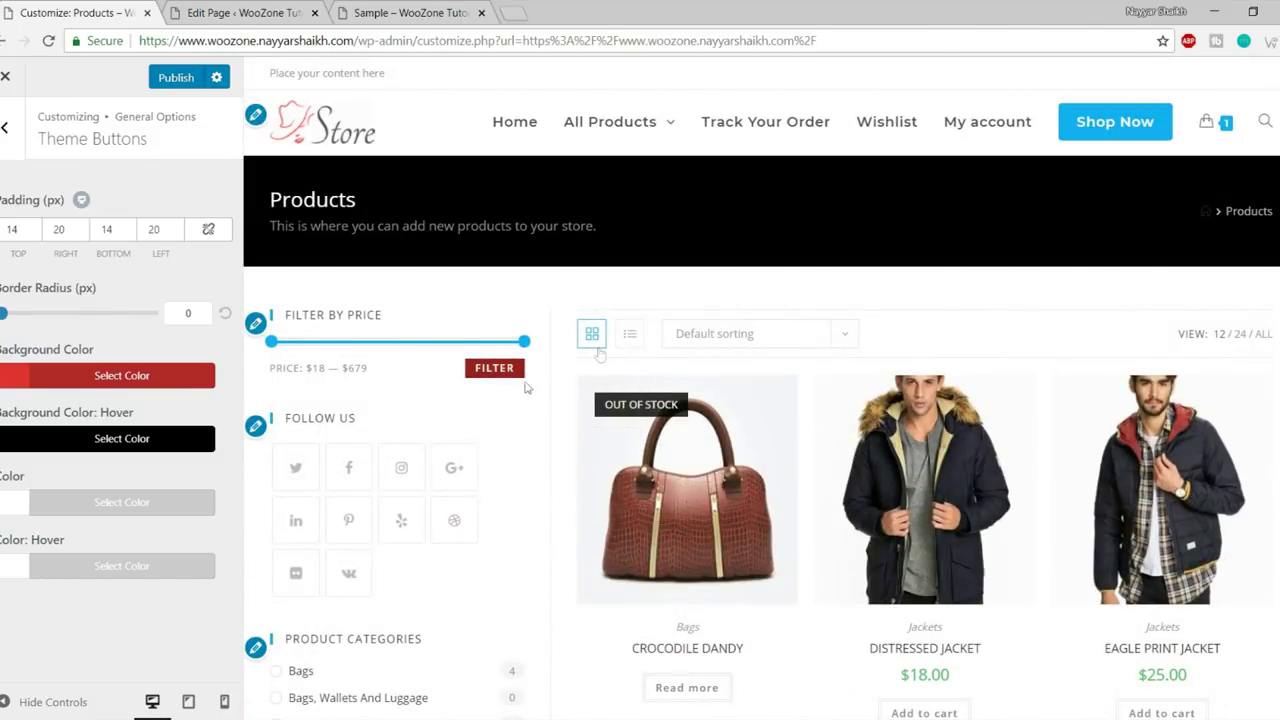
{"action": "left_click", "coordinate": [4, 127]}
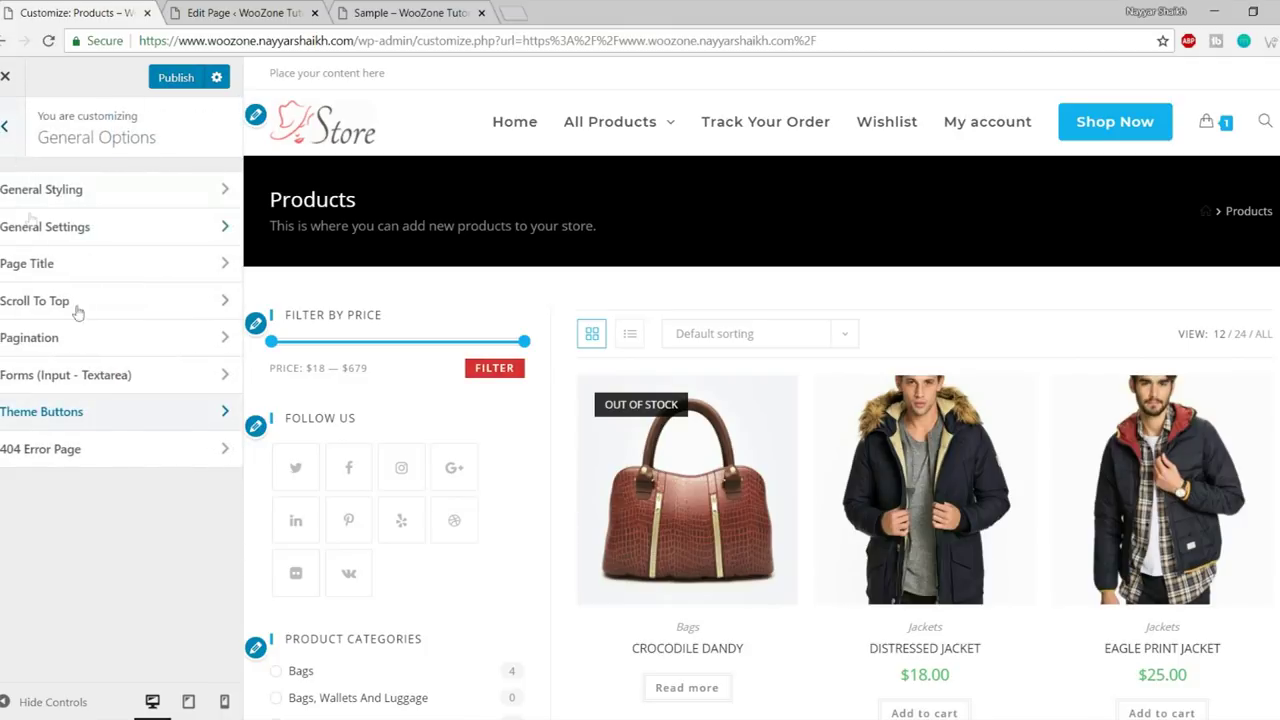
- Review the 404 Error Page template choices without changing the selection
{"action": "left_click", "coordinate": [89, 449]}
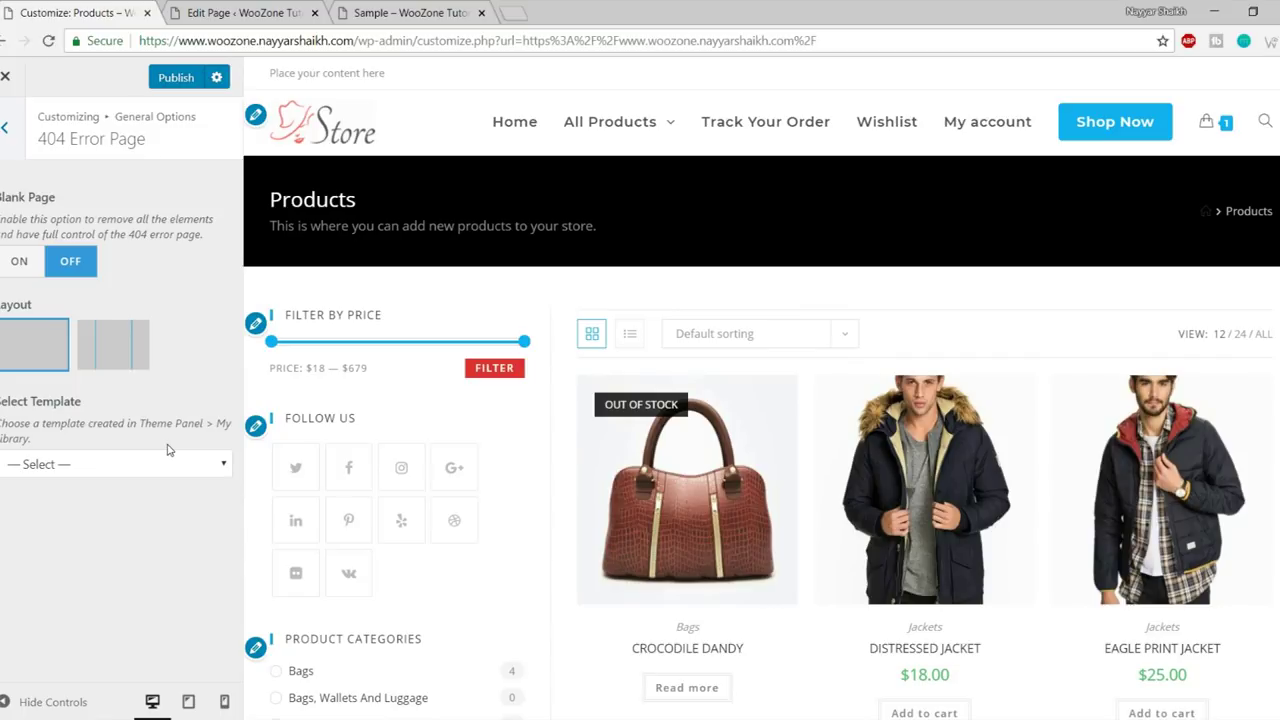
{"action": "left_click", "coordinate": [124, 456]}
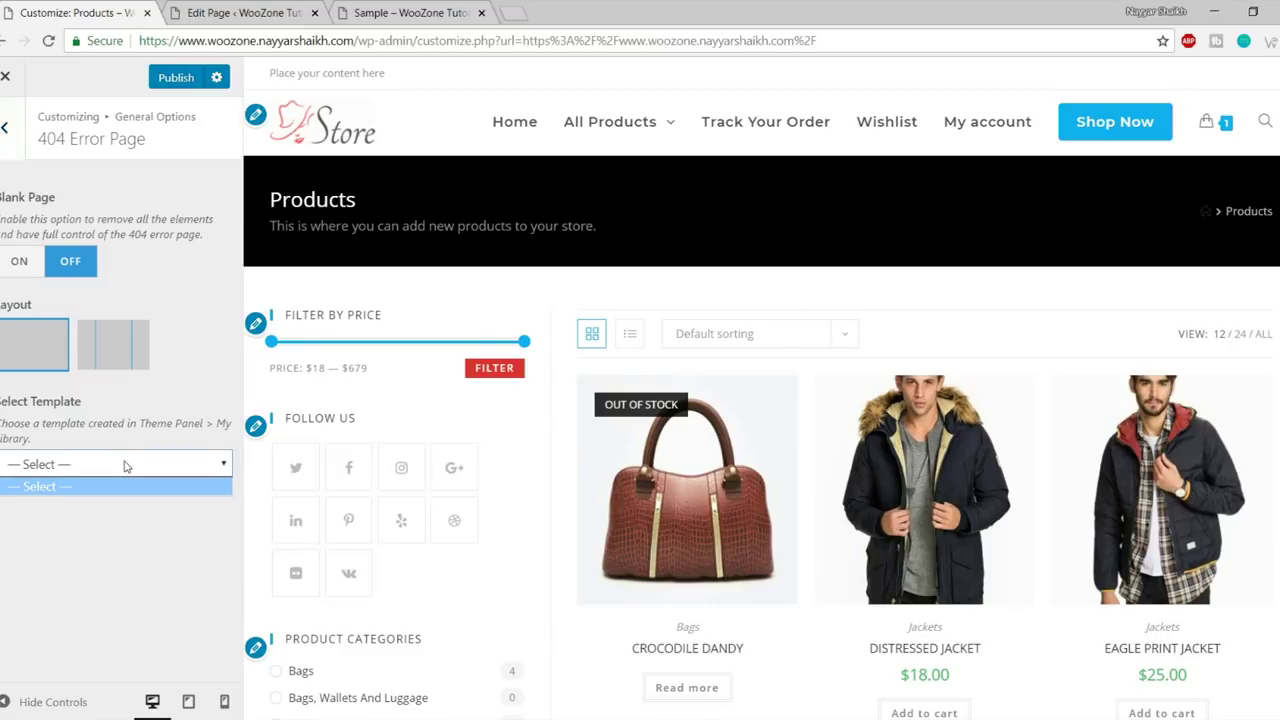
{"action": "left_click", "coordinate": [64, 500]}
{"action": "left_click", "coordinate": [90, 472]}
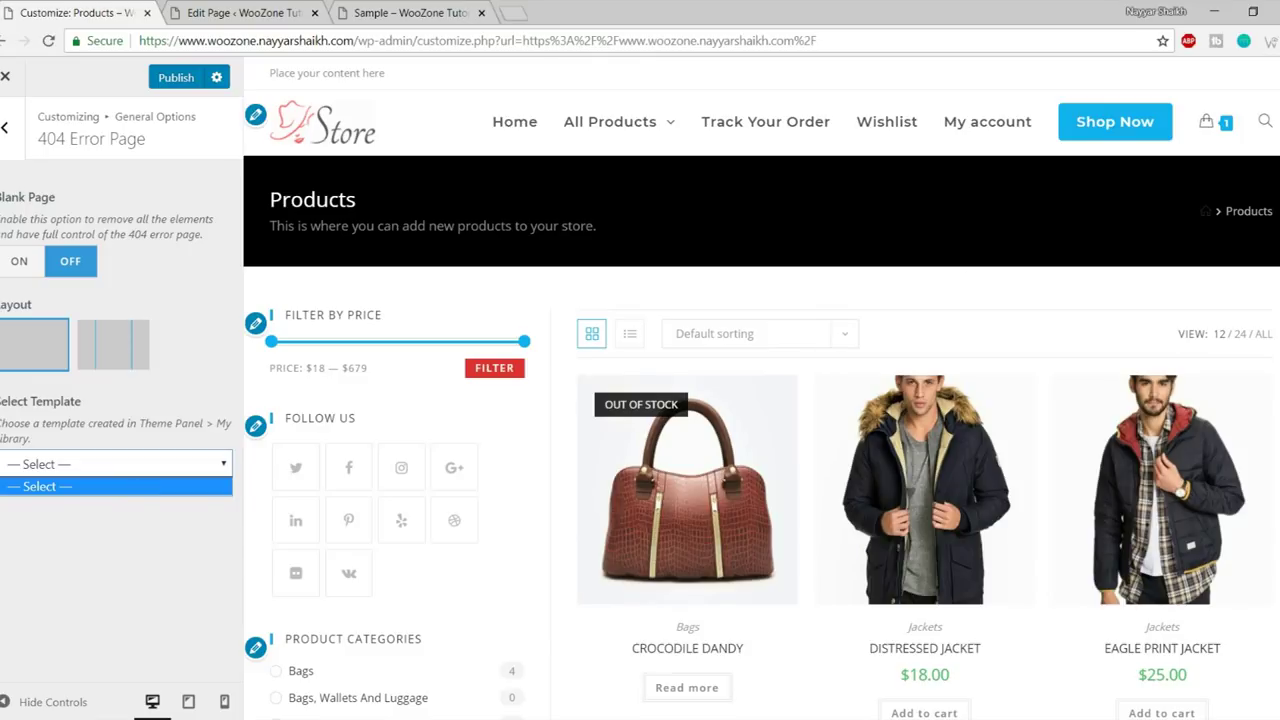
- Try the preview's header search box, then back out to the top-level section list
{"action": "left_click", "coordinate": [1265, 122]}
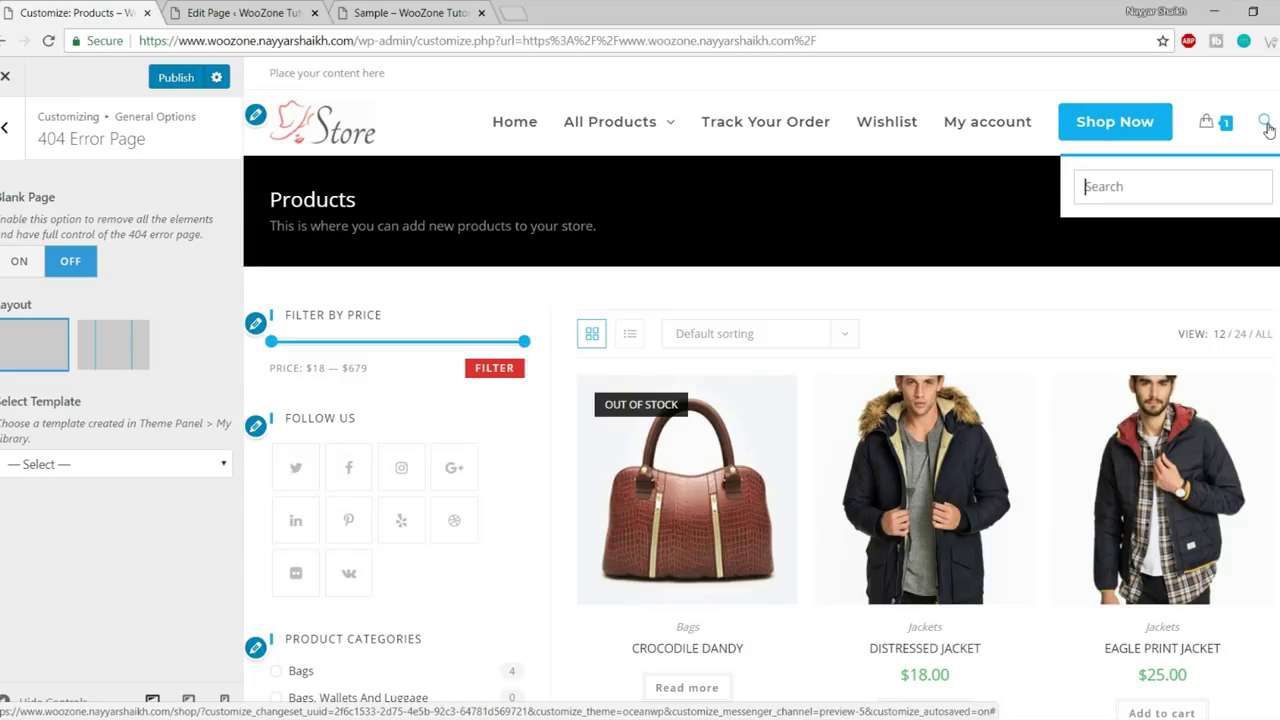
{"action": "left_click", "coordinate": [1265, 124]}
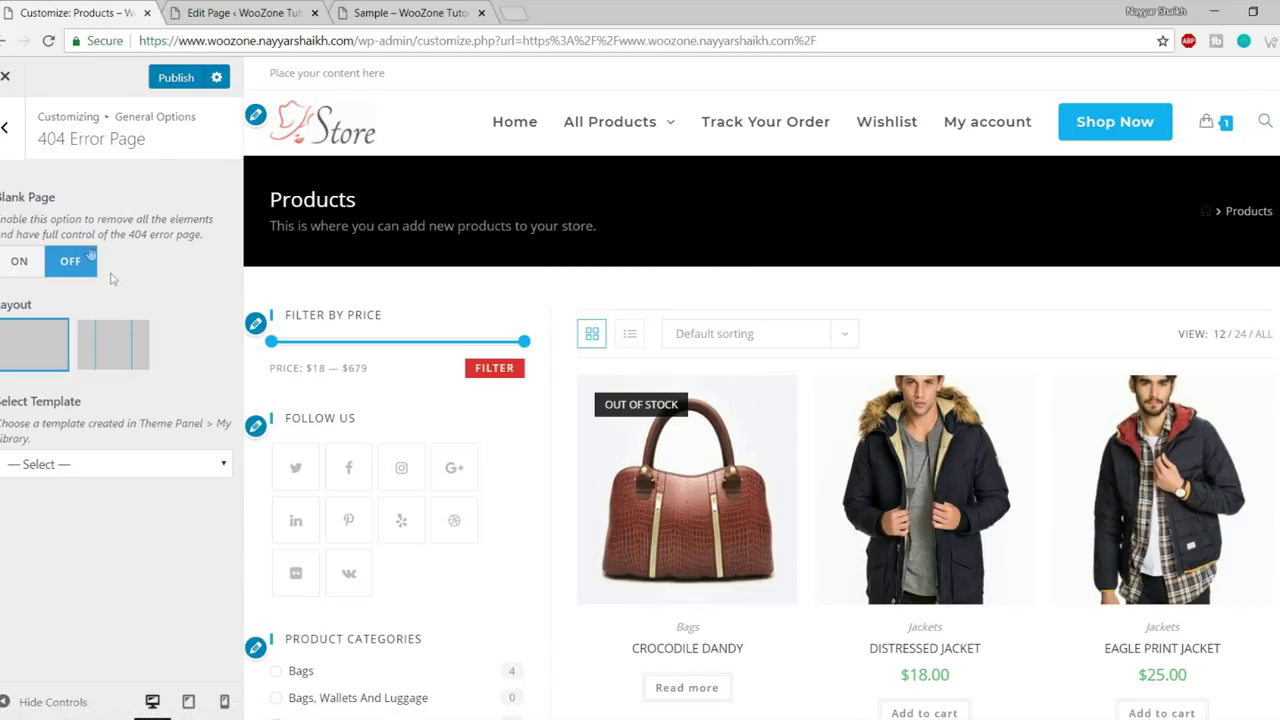
{"action": "left_click", "coordinate": [8, 129]}
{"action": "left_click", "coordinate": [8, 129]}
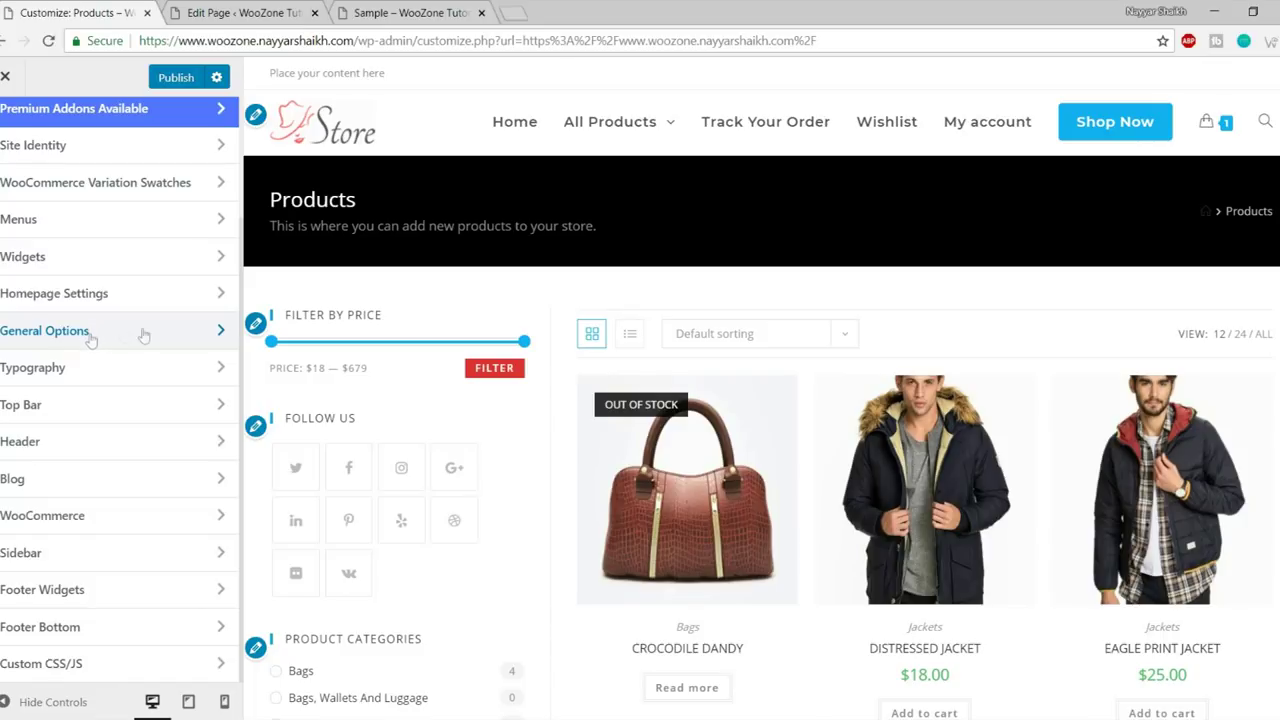
- Open Typography's Main Menu settings, showing Montserrat Semibold 600, 16px, 0.6 letter spacing
{"action": "left_click", "coordinate": [120, 335]}
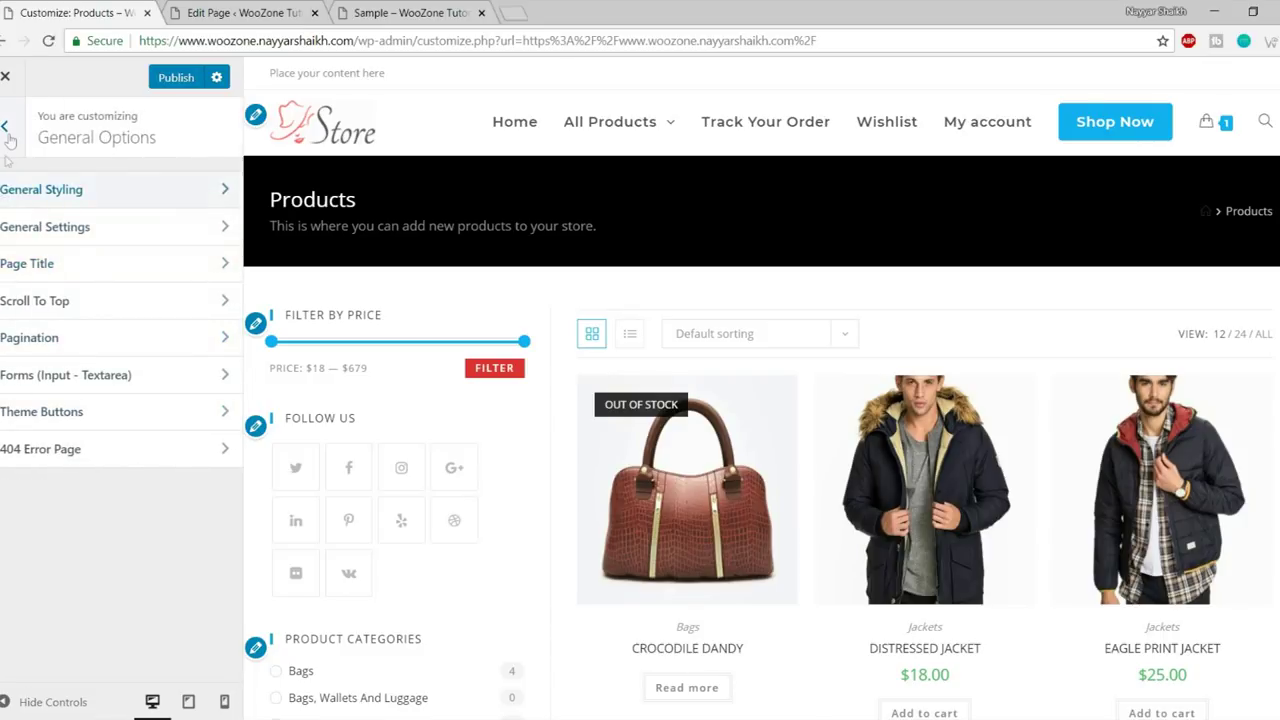
{"action": "left_click", "coordinate": [8, 129]}
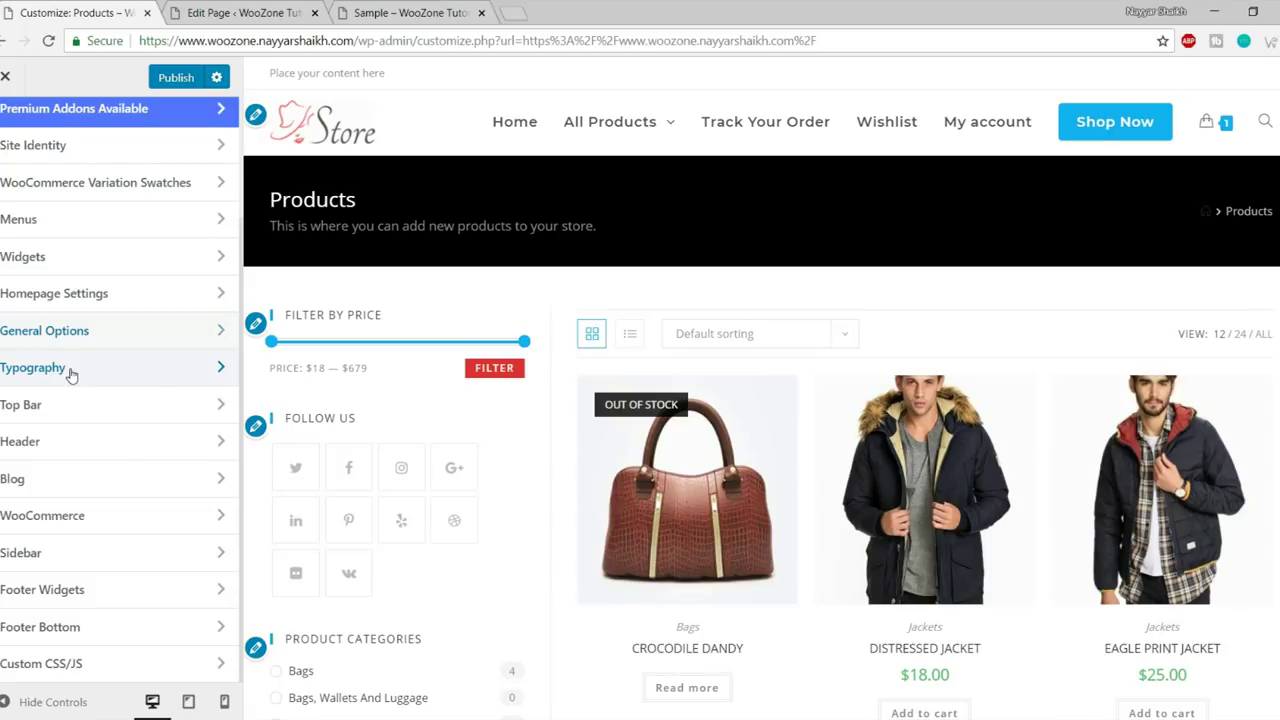
{"action": "left_click", "coordinate": [71, 372]}
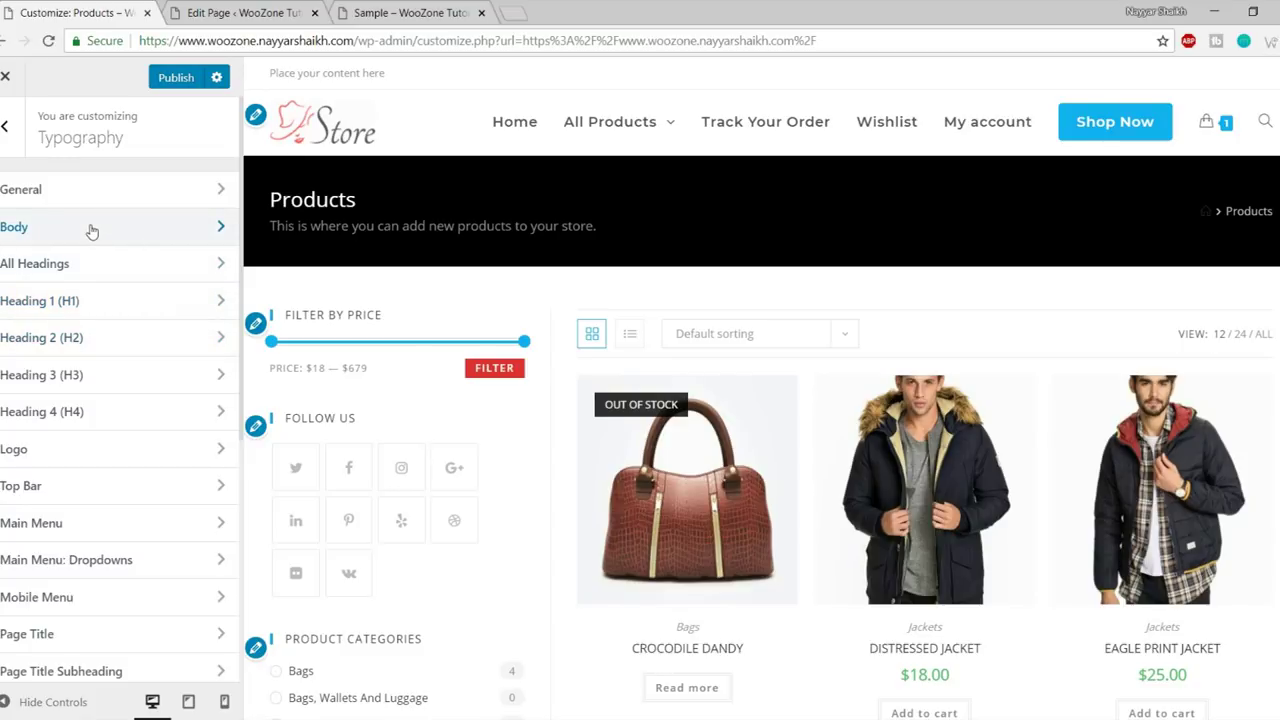
{"action": "scroll", "coordinate": [709, 457], "scroll_direction": "down", "scroll_amount": 4}
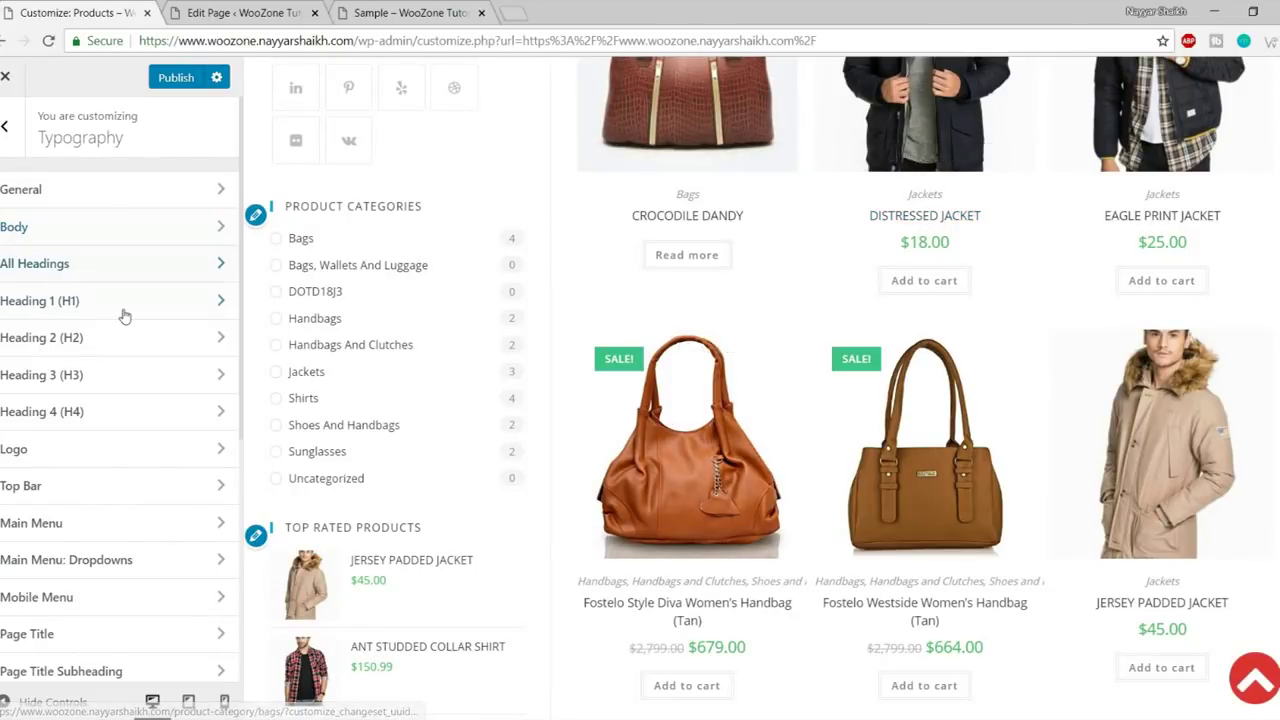
{"action": "scroll", "coordinate": [471, 357], "scroll_direction": "up", "scroll_amount": 2}
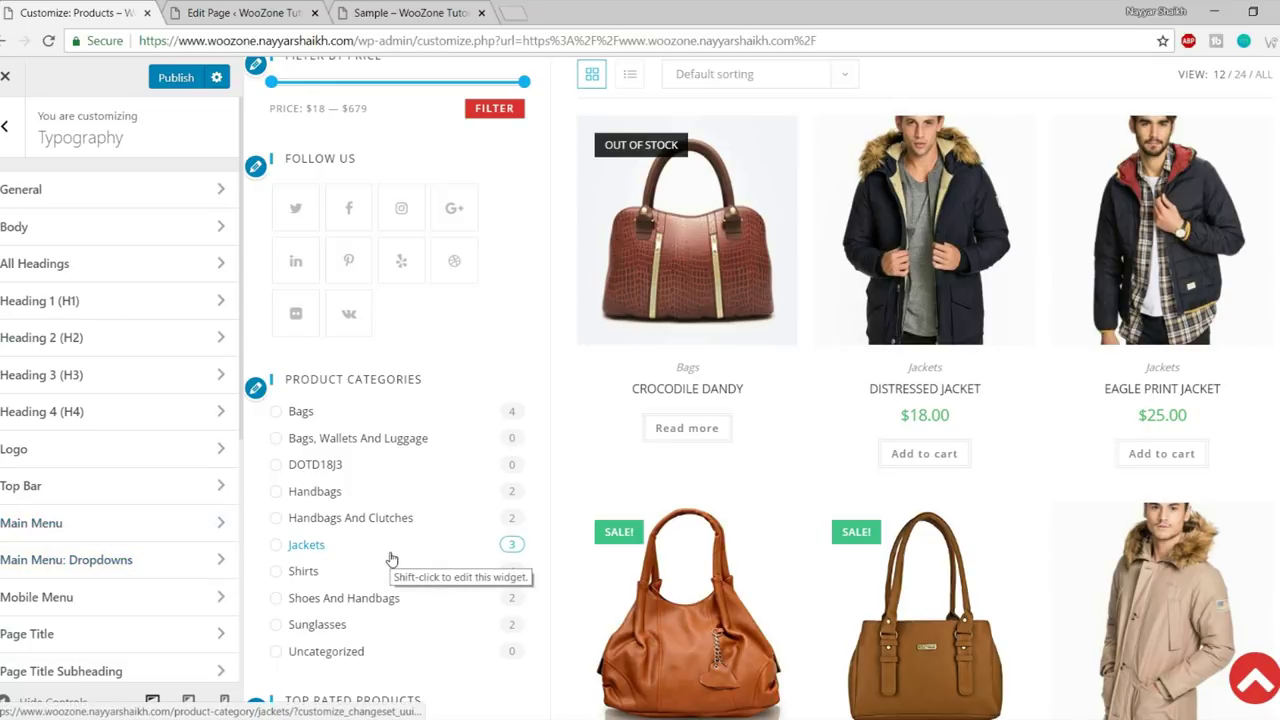
{"action": "left_click", "coordinate": [52, 522]}
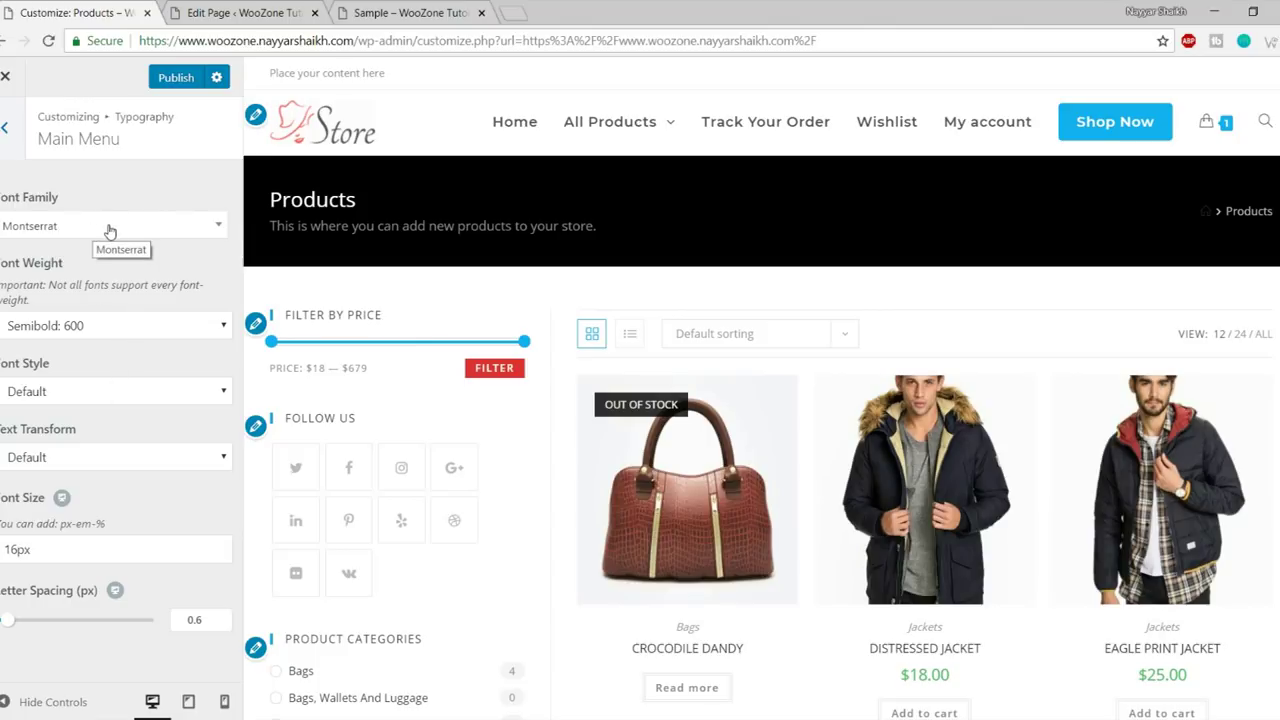
- Set the Main Menu font to Normal: 400 weight at 14px size
{"action": "left_click", "coordinate": [127, 325]}
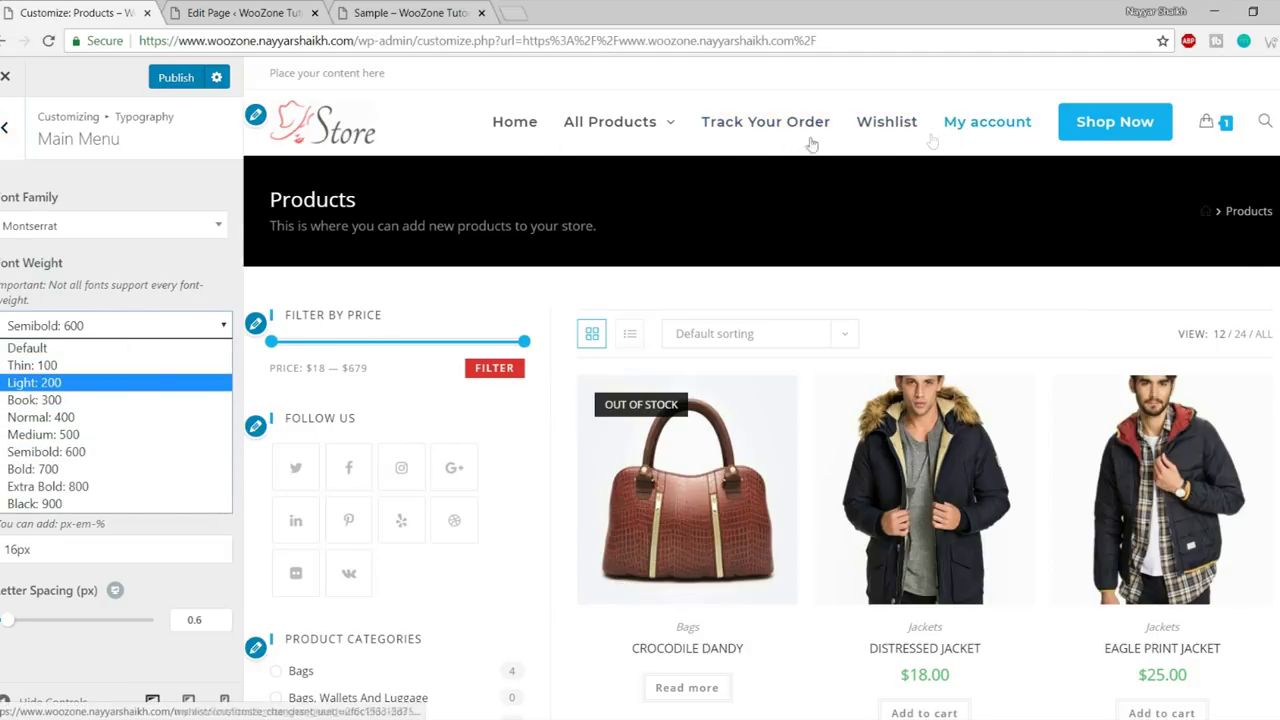
{"action": "mouse_move", "coordinate": [610, 121]}
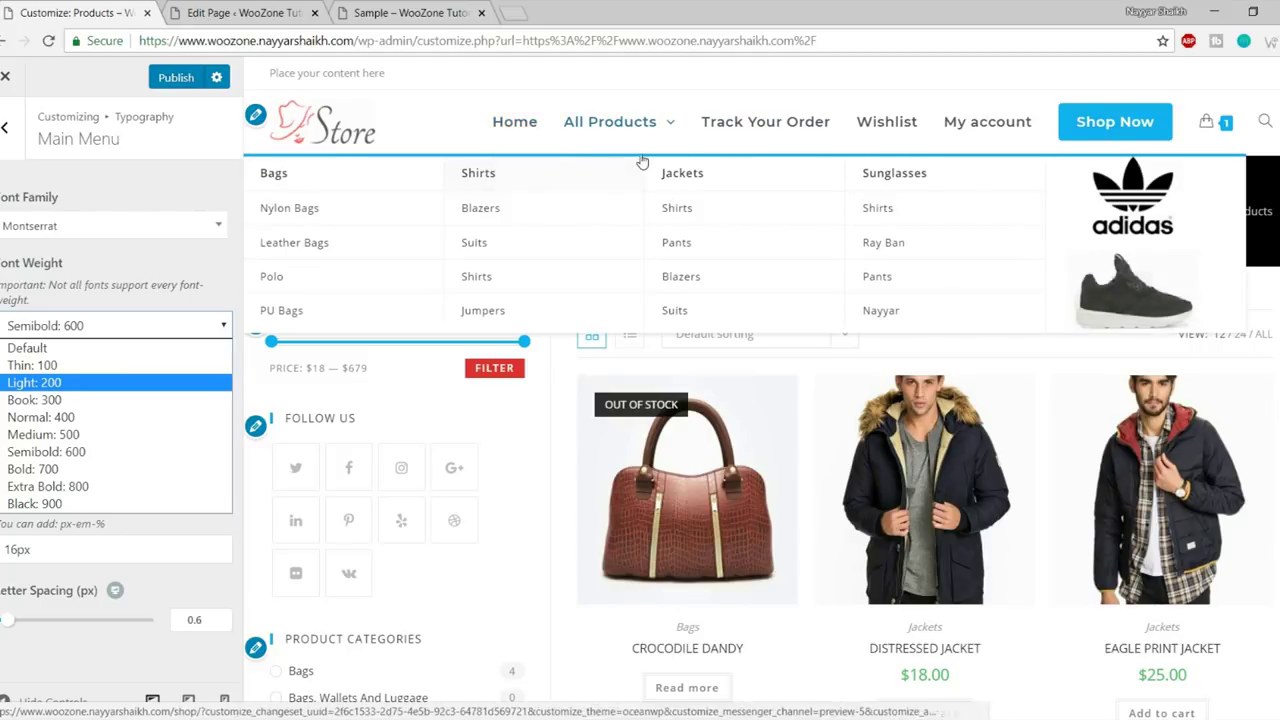
{"action": "left_click", "coordinate": [40, 386]}
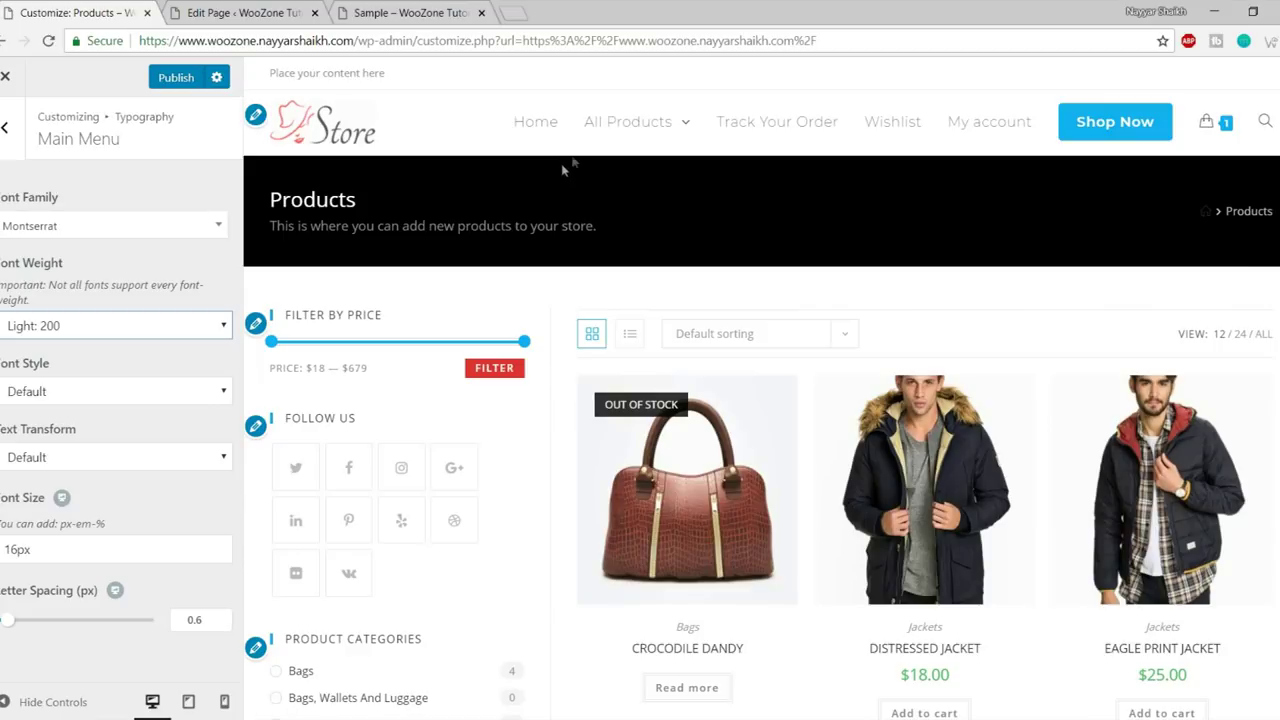
{"action": "mouse_move", "coordinate": [686, 125]}
{"action": "left_click", "coordinate": [80, 326]}
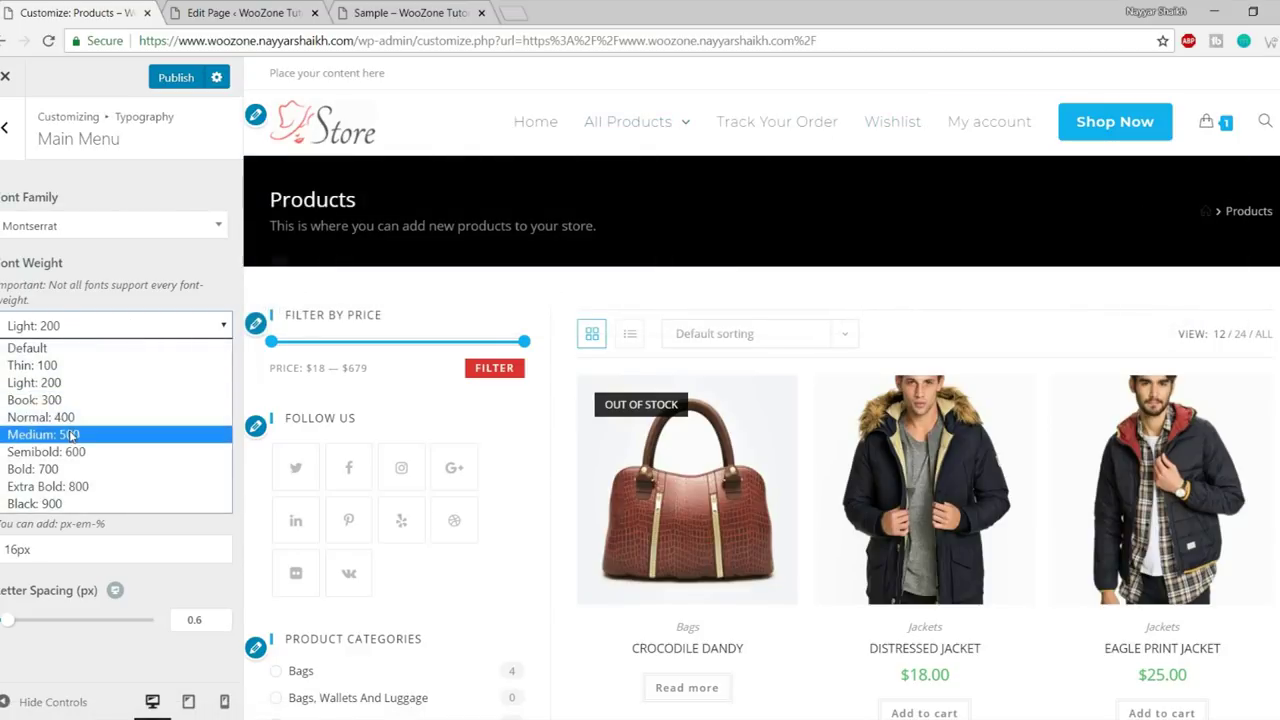
{"action": "left_click", "coordinate": [70, 420]}
{"action": "mouse_move", "coordinate": [652, 130]}
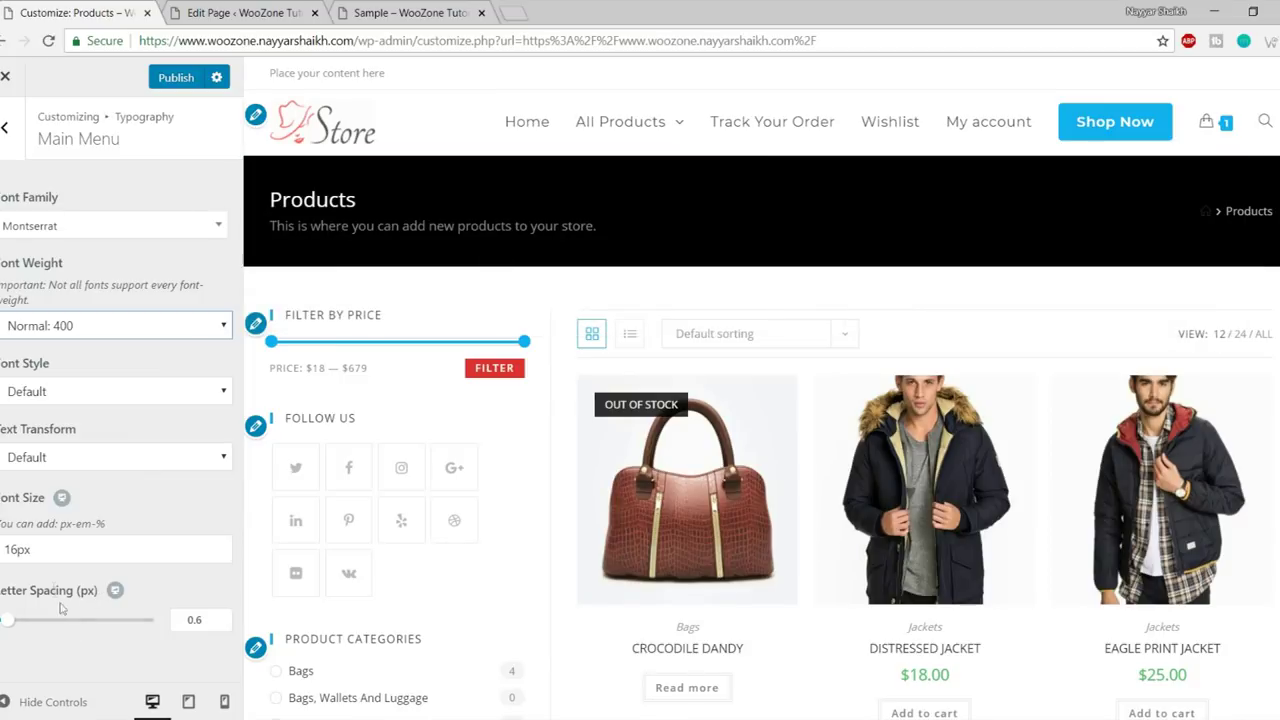
{"action": "left_click_drag", "start_coordinate": [18, 549], "coordinate": [3, 549]}
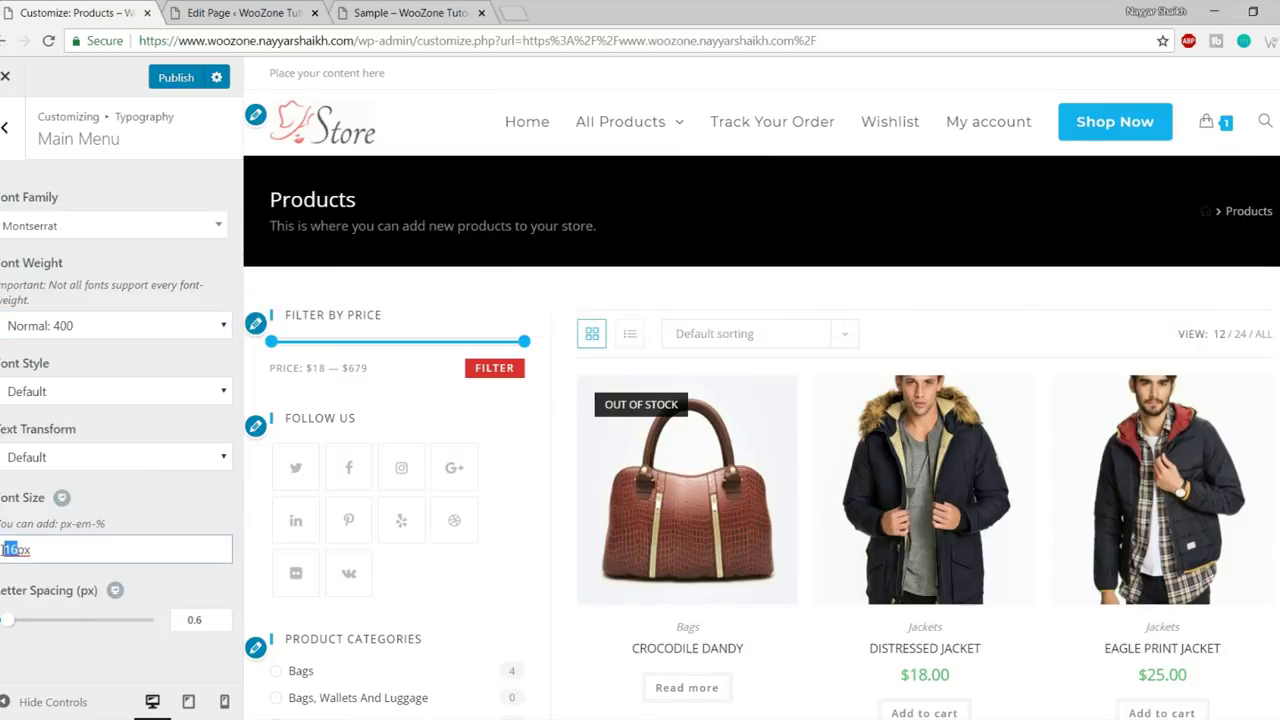
{"action": "type", "text": "14"}
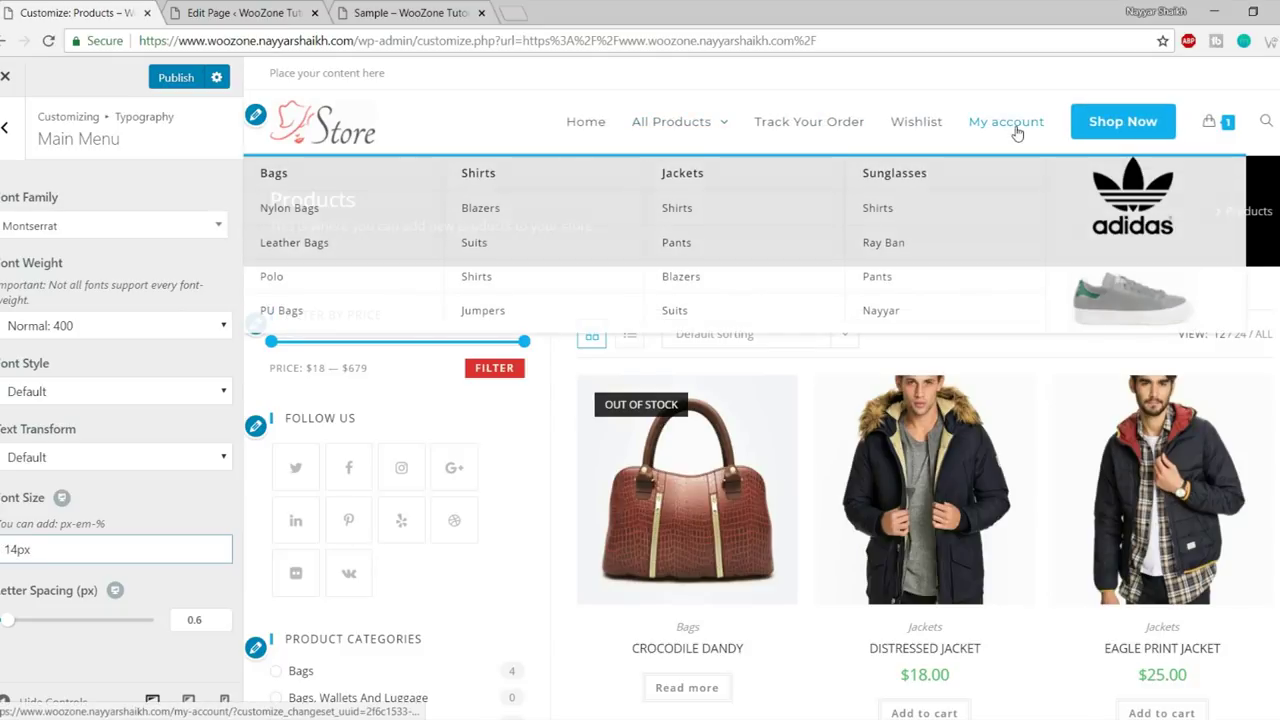
{"action": "left_click", "coordinate": [3, 131]}
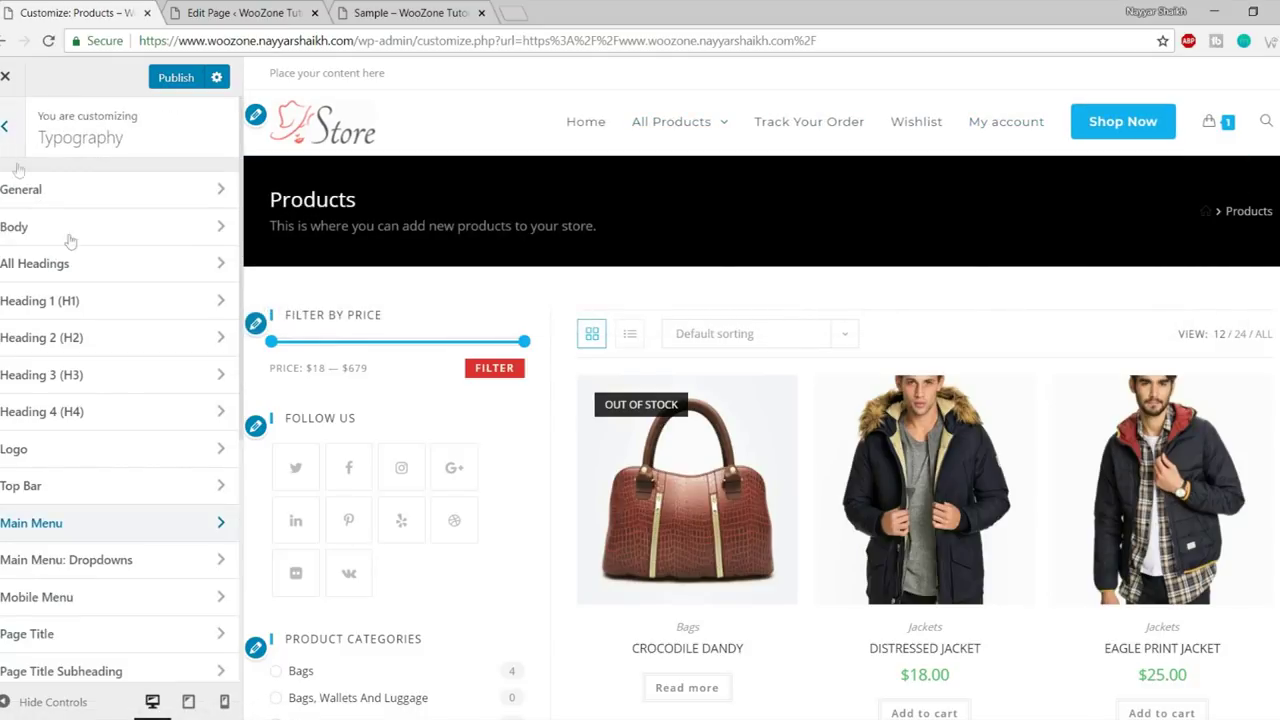
- Return to the top-level list and open the Top Bar section
{"action": "scroll", "coordinate": [160, 457], "scroll_direction": "down", "scroll_amount": 5}
{"action": "scroll", "coordinate": [170, 621], "scroll_direction": "up", "scroll_amount": 5}
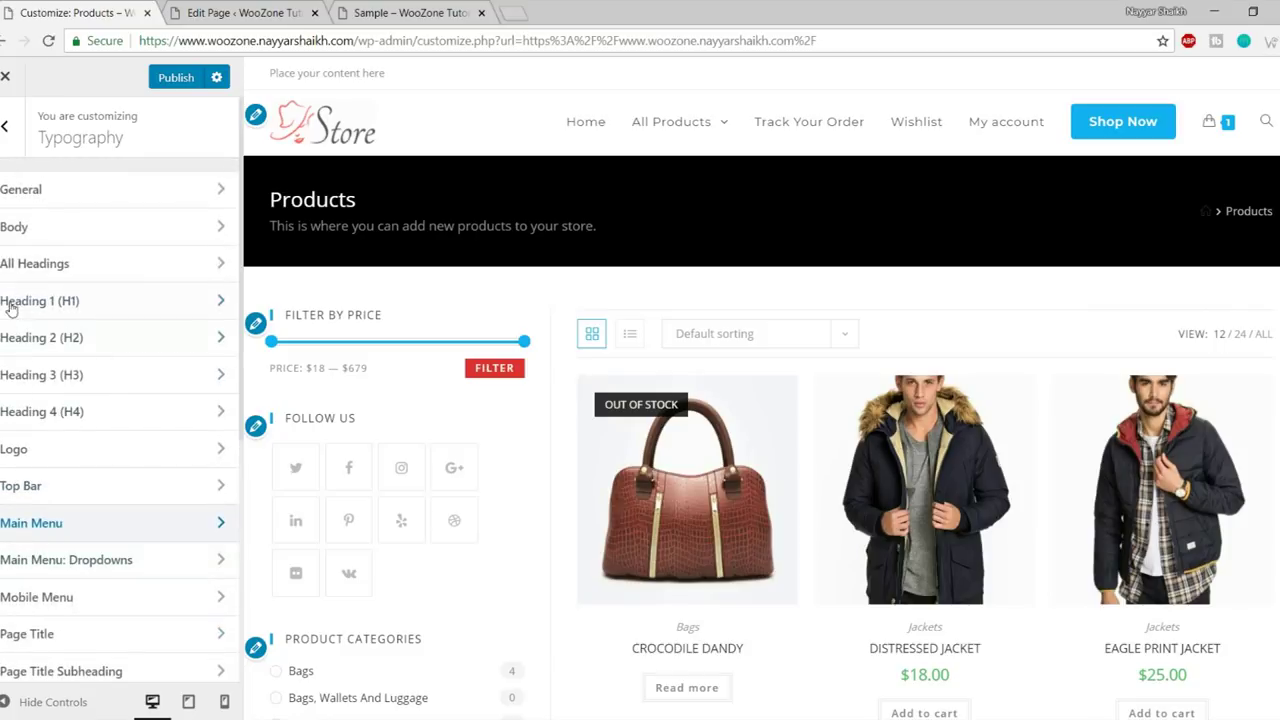
{"action": "left_click", "coordinate": [10, 125]}
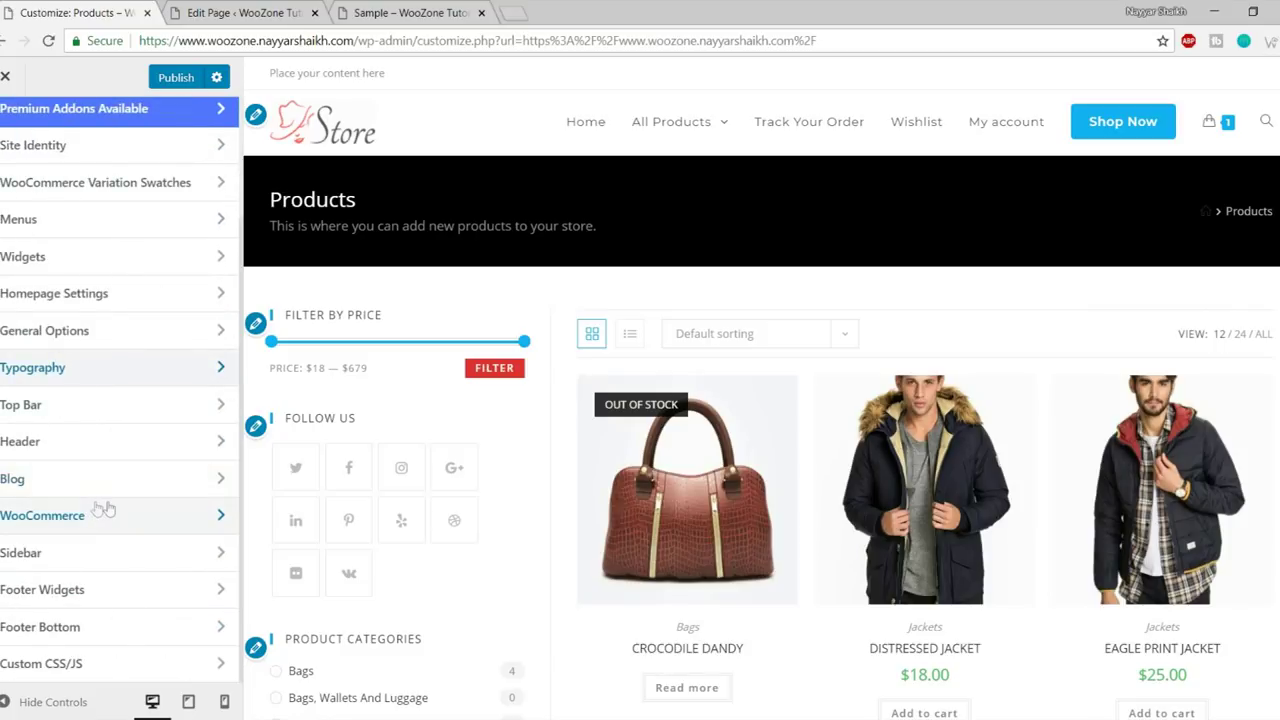
{"action": "left_click", "coordinate": [100, 405]}
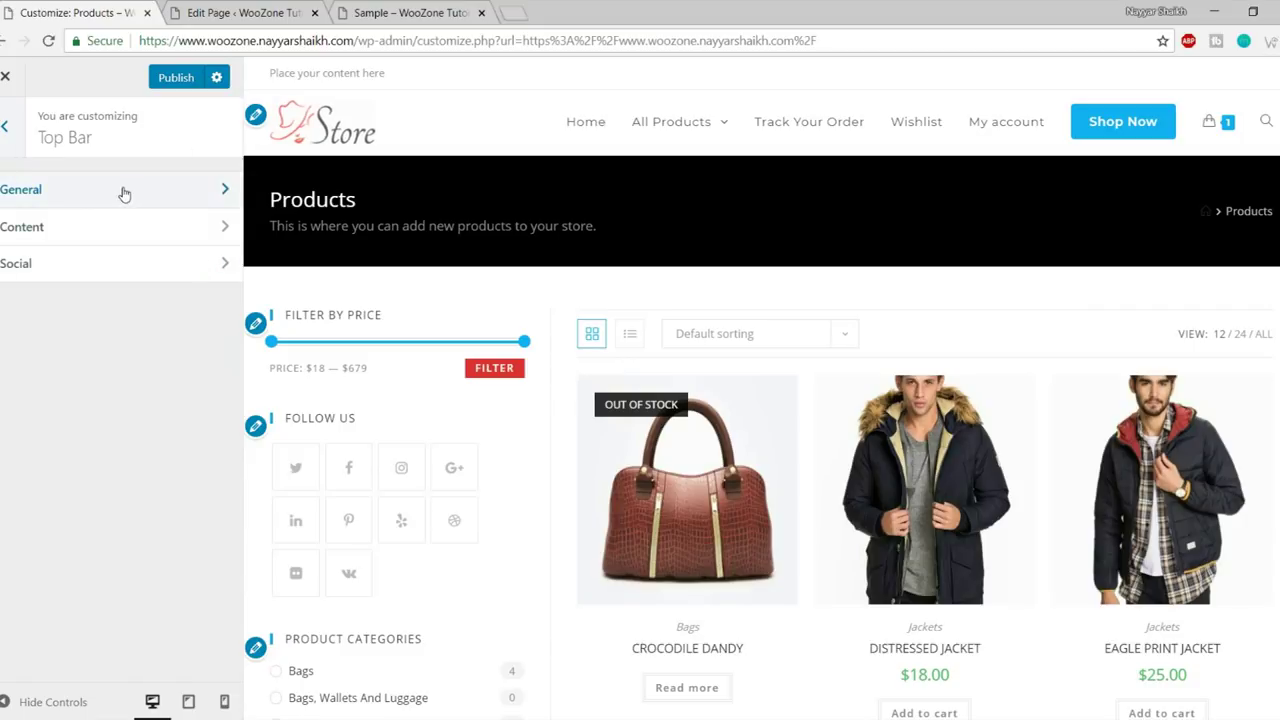
- Check Top Bar General visibility, keeping it on Show On All Devices
{"action": "left_click", "coordinate": [123, 190]}
{"action": "scroll", "coordinate": [147, 420], "scroll_direction": "down", "scroll_amount": 2}
{"action": "scroll", "coordinate": [147, 440], "scroll_direction": "up", "scroll_amount": 2}
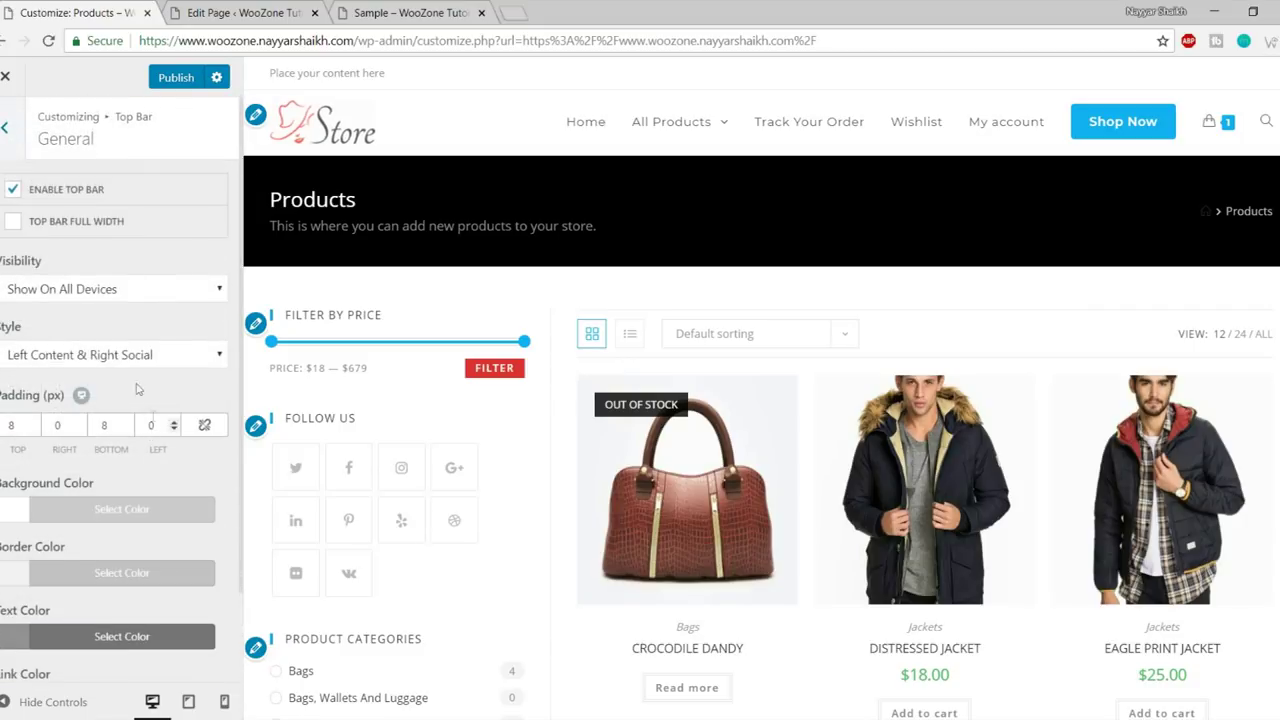
{"action": "left_click", "coordinate": [139, 289]}
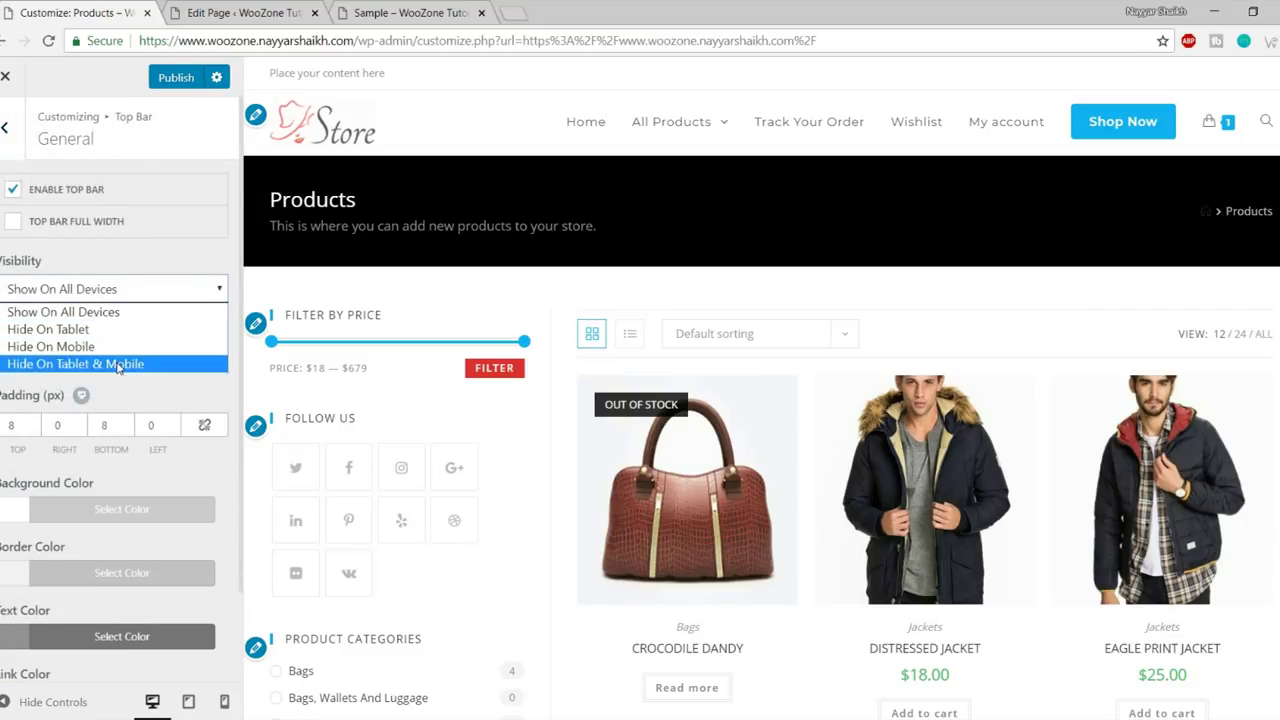
{"action": "left_click", "coordinate": [272, 72]}
{"action": "left_click_drag", "start_coordinate": [272, 72], "coordinate": [424, 72]}
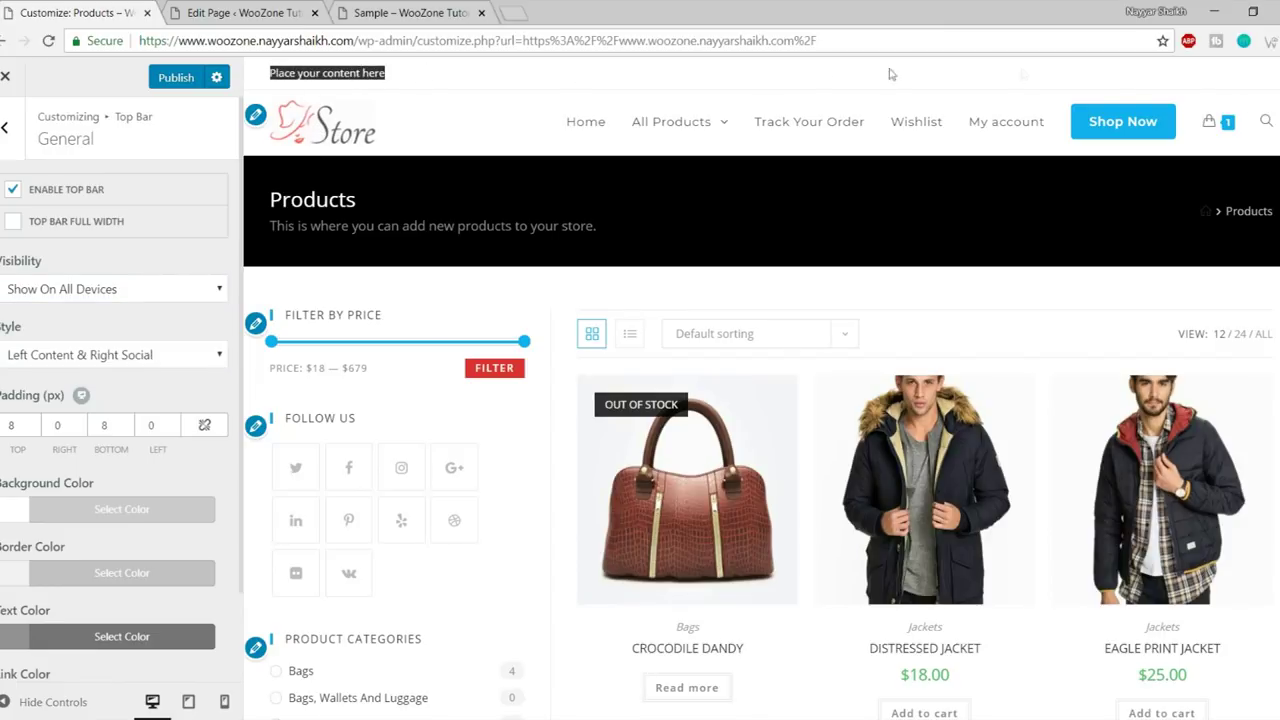
{"action": "left_click", "coordinate": [398, 80]}
{"action": "scroll", "coordinate": [168, 428], "scroll_direction": "down", "scroll_amount": 2}
{"action": "scroll", "coordinate": [166, 432], "scroll_direction": "up", "scroll_amount": 2}
{"action": "left_click", "coordinate": [5, 127]}
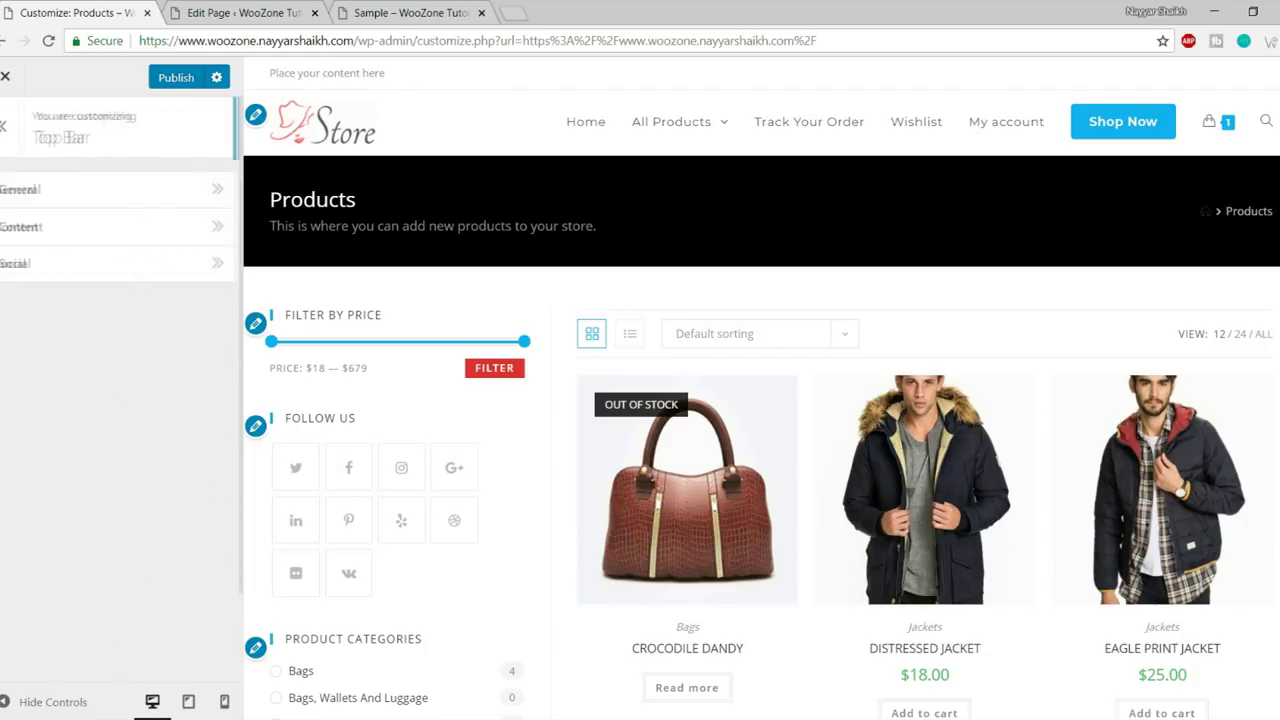
- Replace the top bar's 'Place your content here' text with 'Phone:' followed by a phone number
{"action": "left_click", "coordinate": [107, 227]}
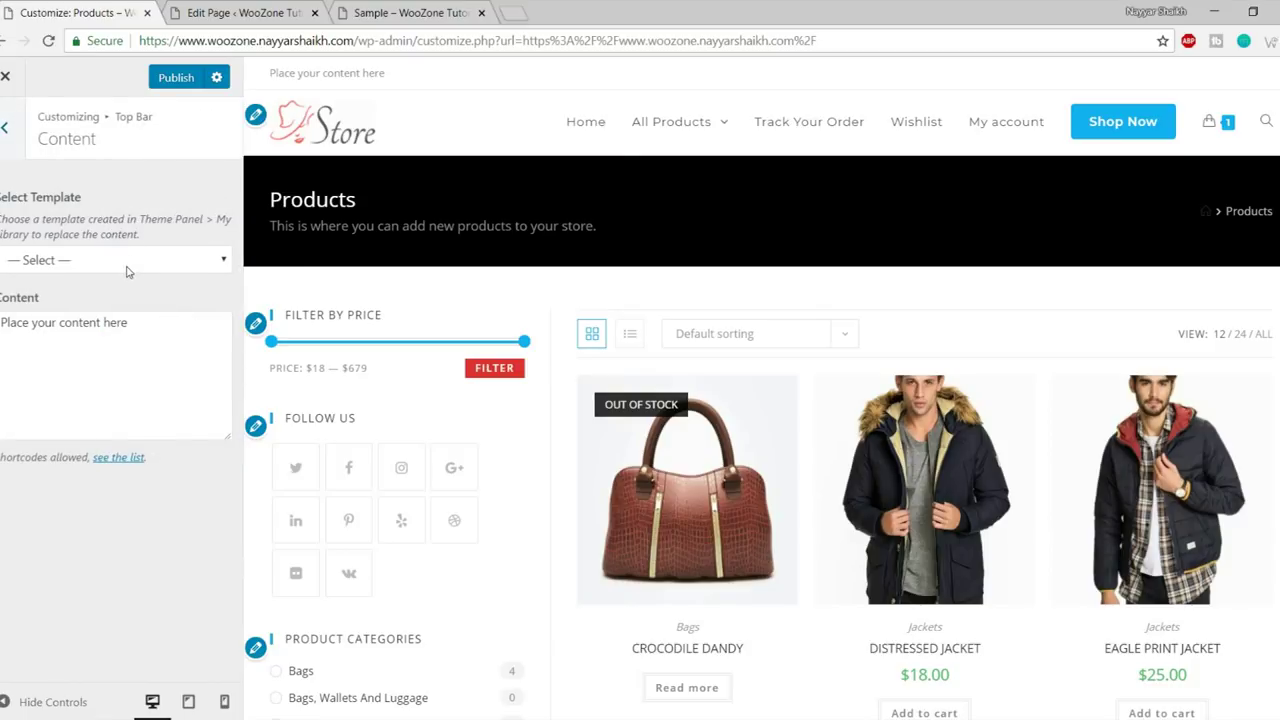
{"action": "left_click", "coordinate": [124, 269]}
{"action": "left_click", "coordinate": [115, 352]}
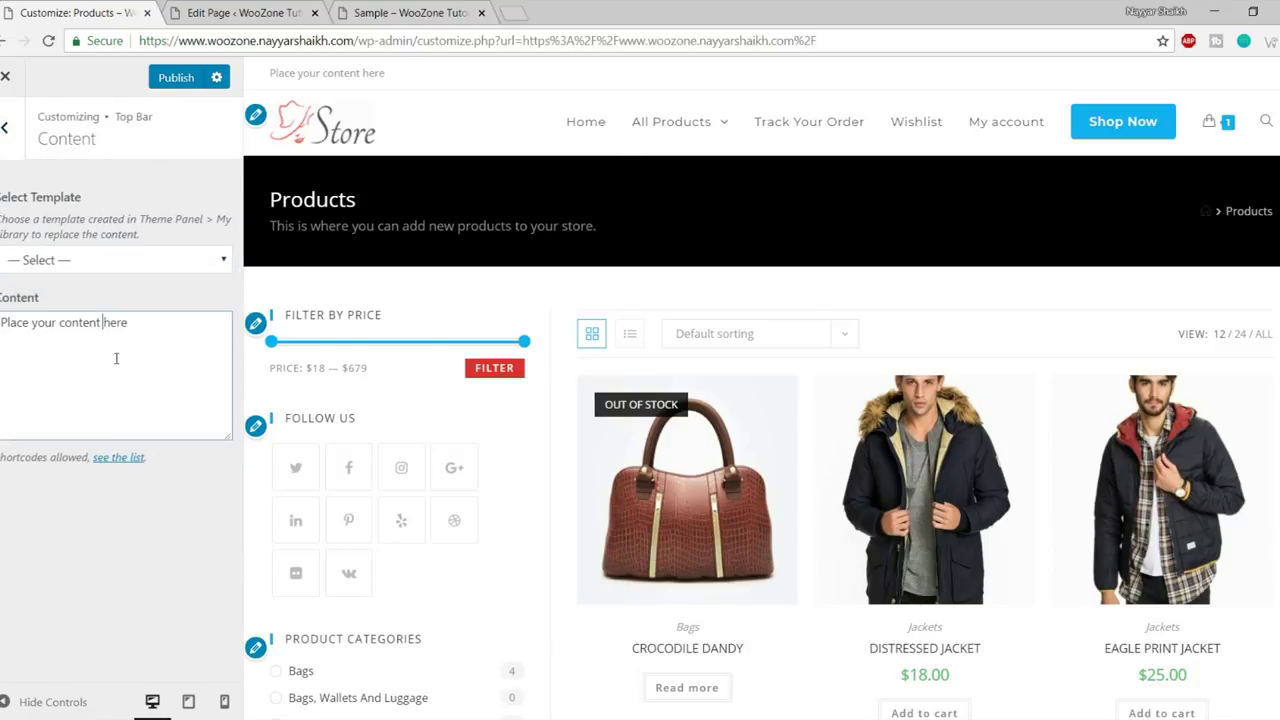
{"action": "left_click_drag", "start_coordinate": [167, 338], "coordinate": [42, 326]}
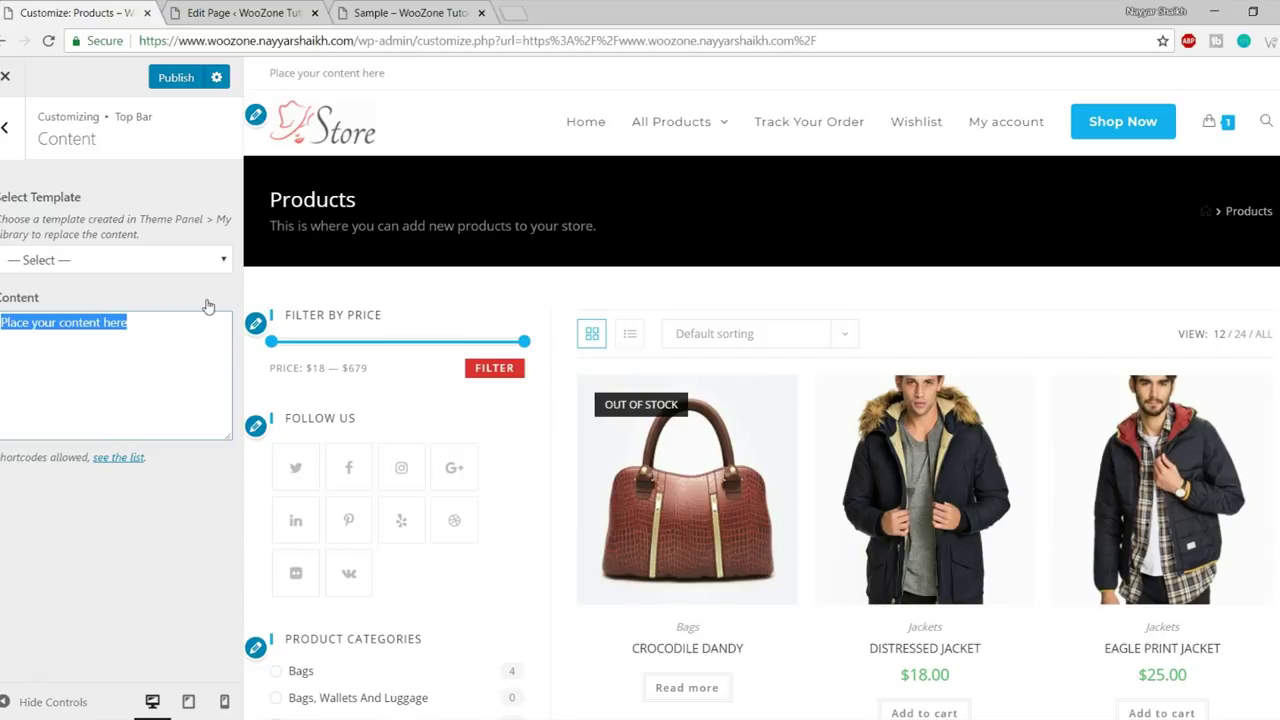
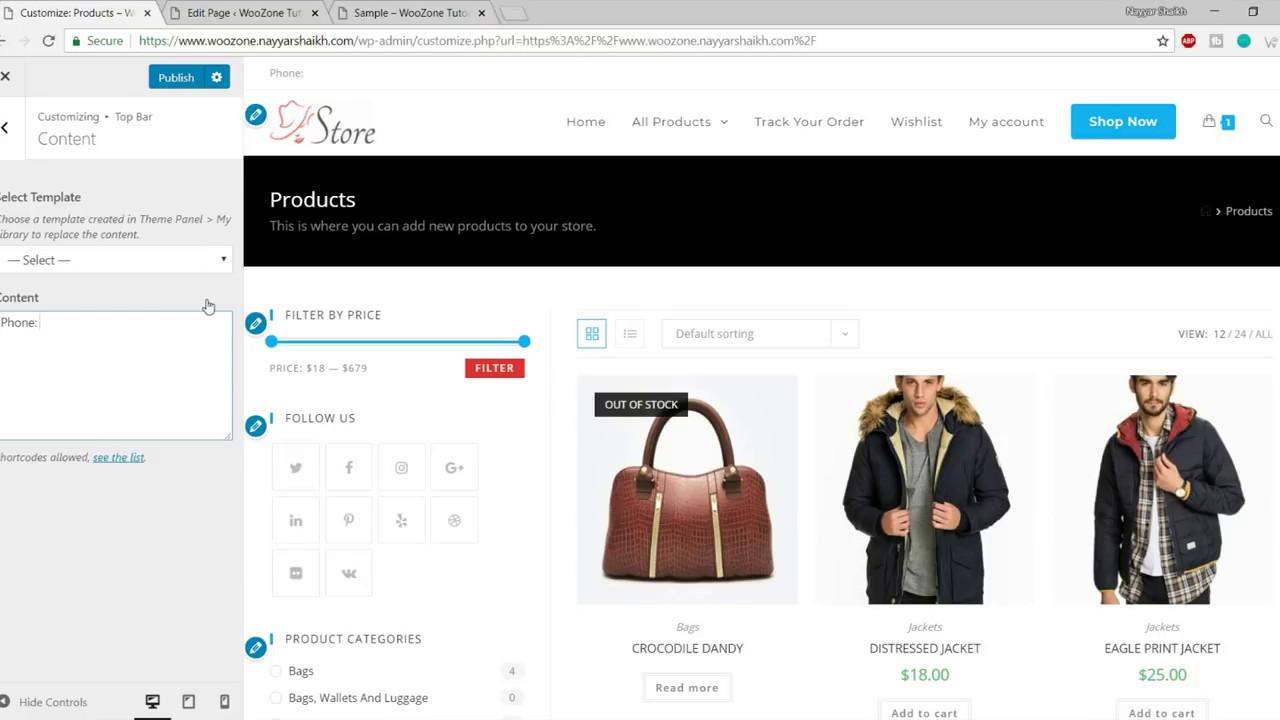
{"action": "left_click_drag", "start_coordinate": [378, 72], "coordinate": [268, 72]}
{"action": "left_click_drag", "start_coordinate": [128, 320], "coordinate": [0, 322]}
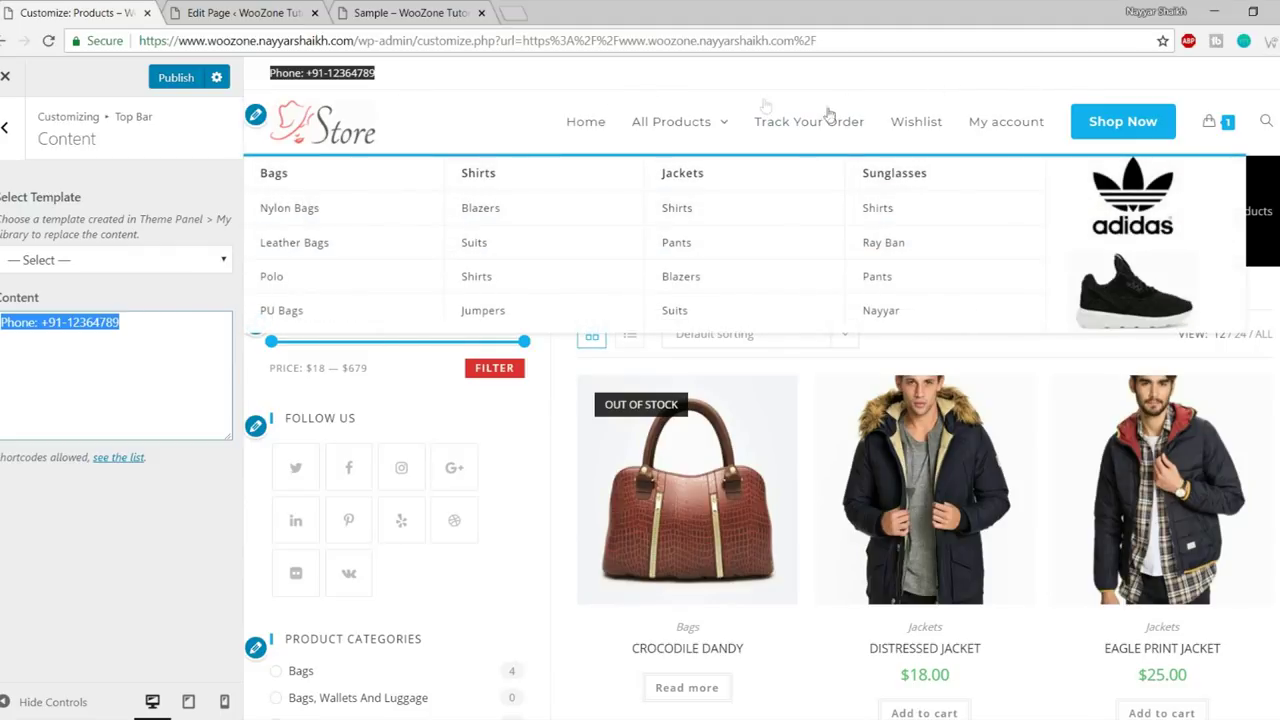
{"action": "left_click", "coordinate": [5, 127]}
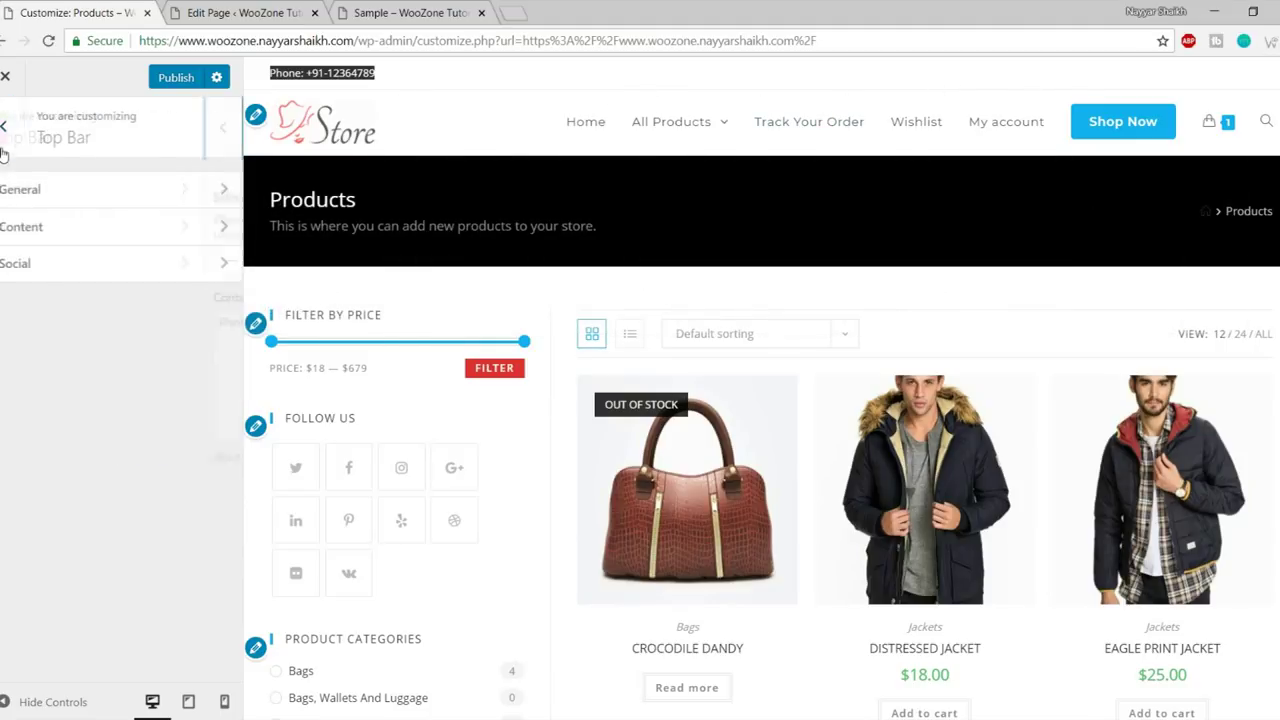
- Enter '#' as the top bar's Twitter and Facebook social links
{"action": "left_click", "coordinate": [40, 263]}
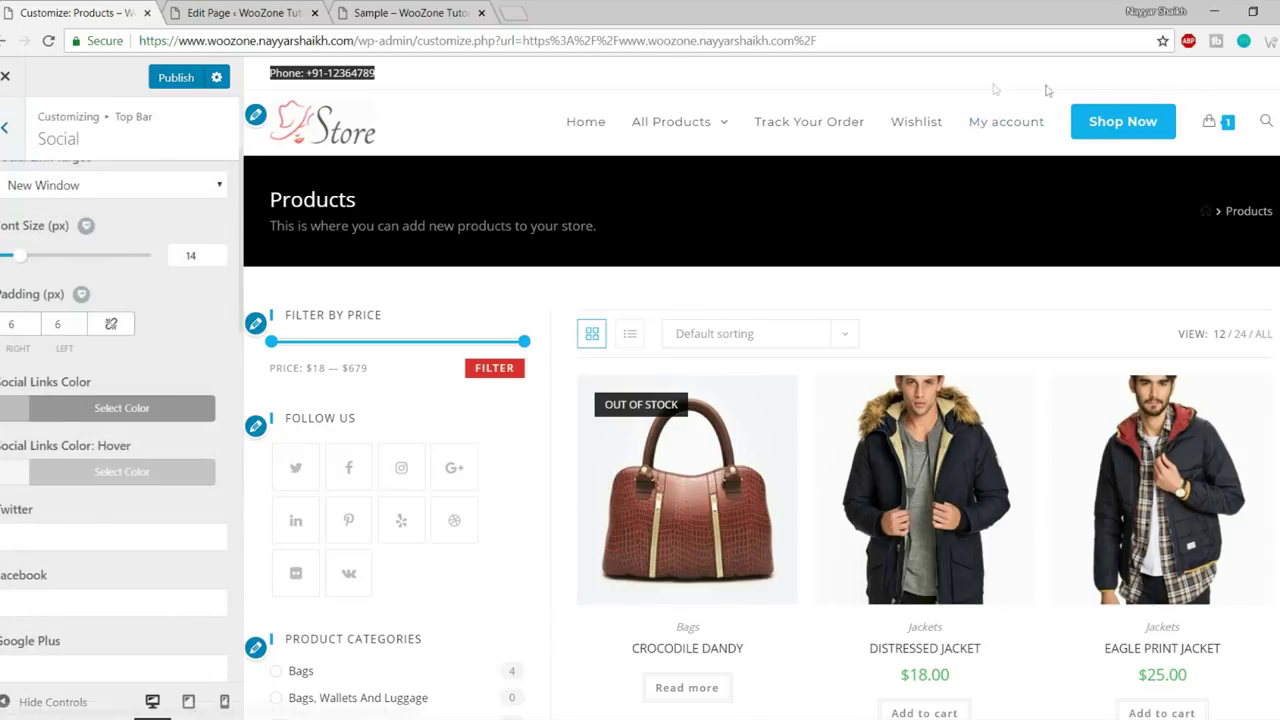
{"action": "left_click", "coordinate": [56, 530]}
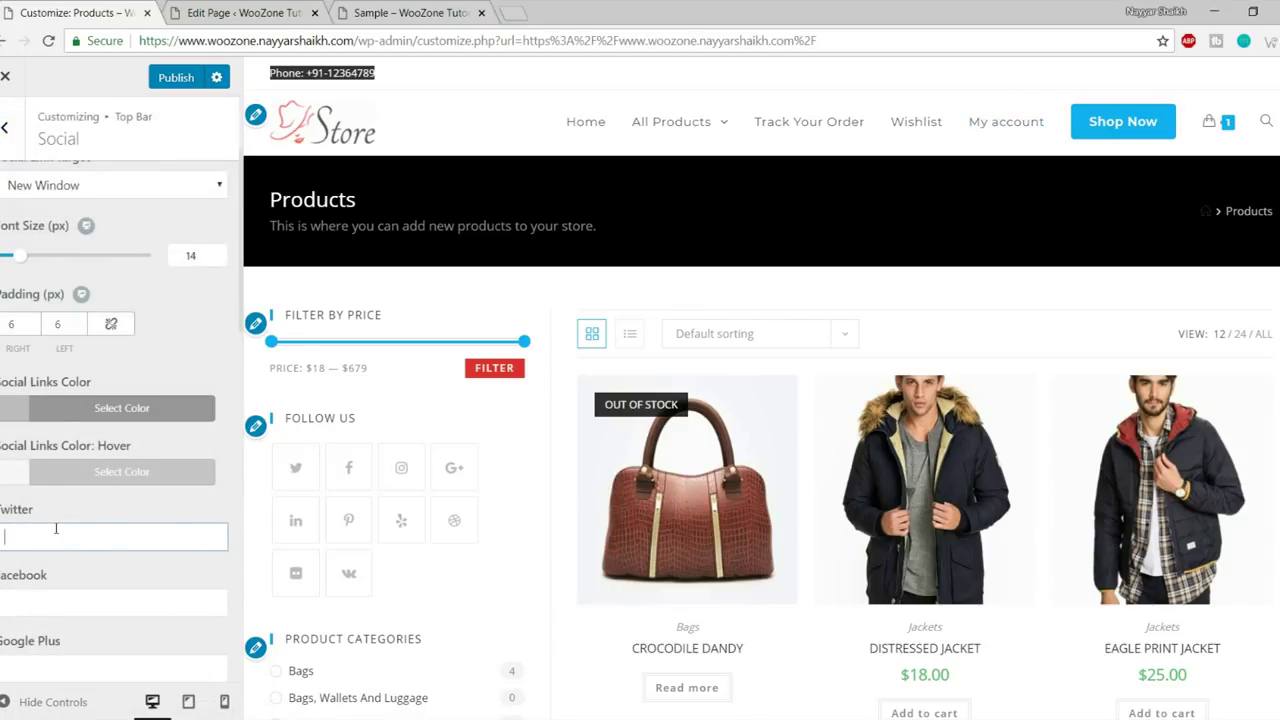
{"action": "type", "text": "#"}
{"action": "left_click", "coordinate": [56, 589]}
{"action": "type", "text": "#"}
{"action": "scroll", "coordinate": [70, 575], "scroll_direction": "down", "scroll_amount": 2}
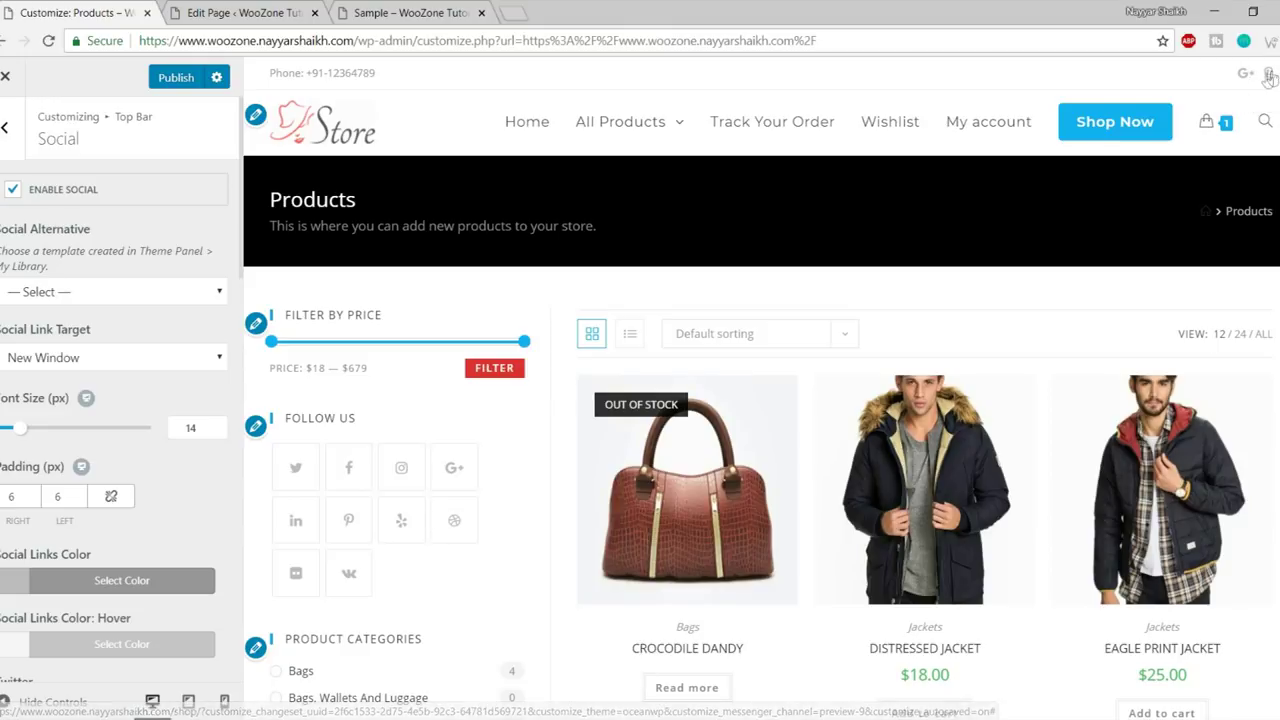
- Go back to the top-level list and open the Header section
{"action": "left_click", "coordinate": [5, 127]}
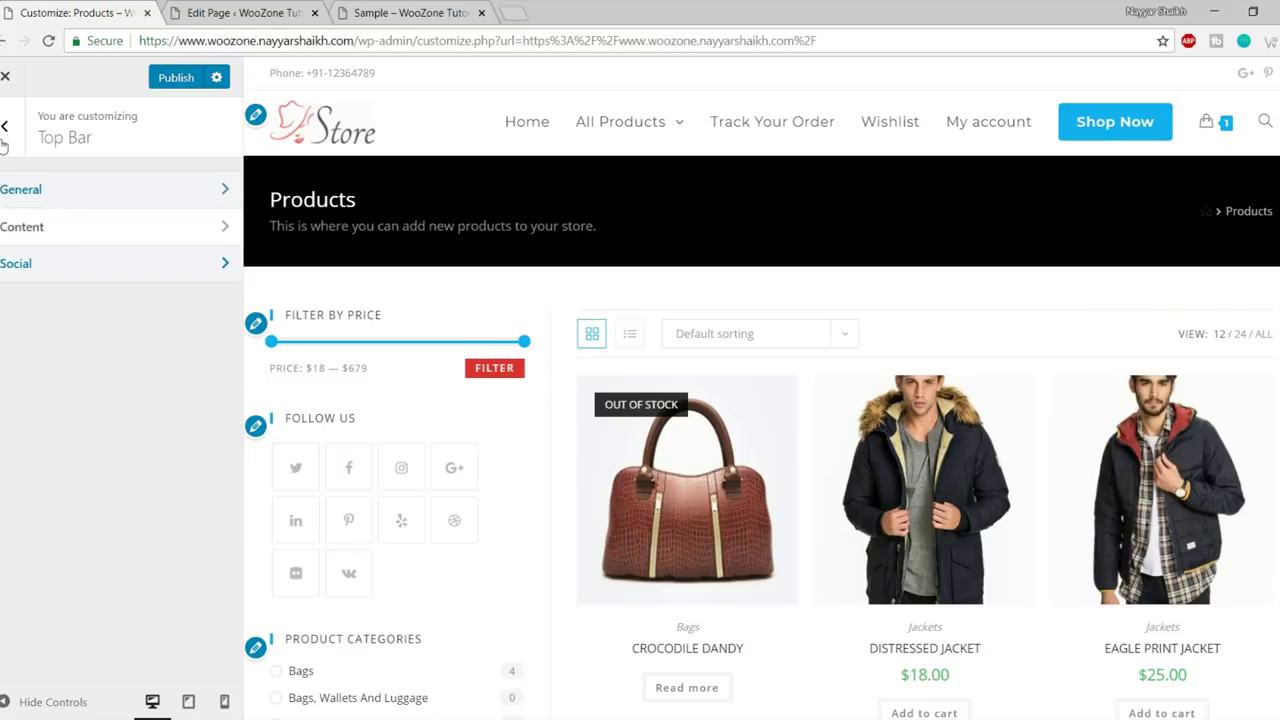
{"action": "left_click", "coordinate": [5, 128]}
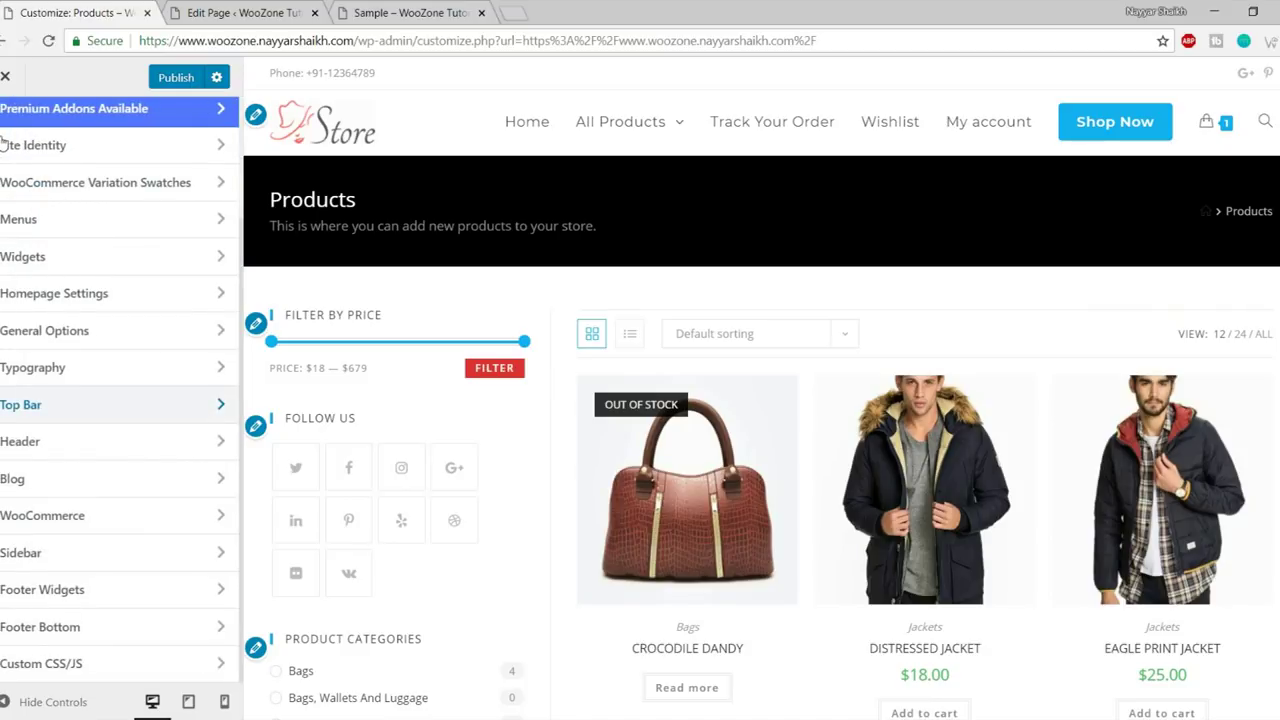
{"action": "left_click", "coordinate": [88, 455]}
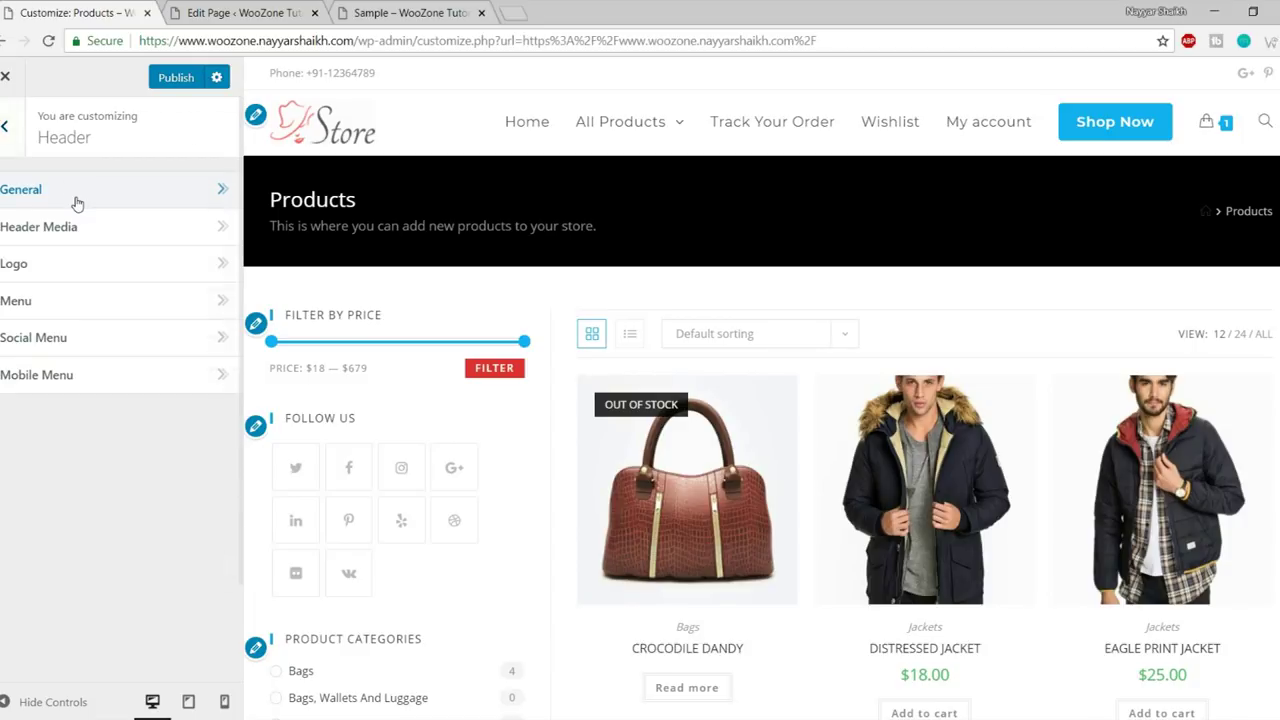
- Try a red header background in Header > General, then reset it to default white
{"action": "left_click", "coordinate": [77, 203]}
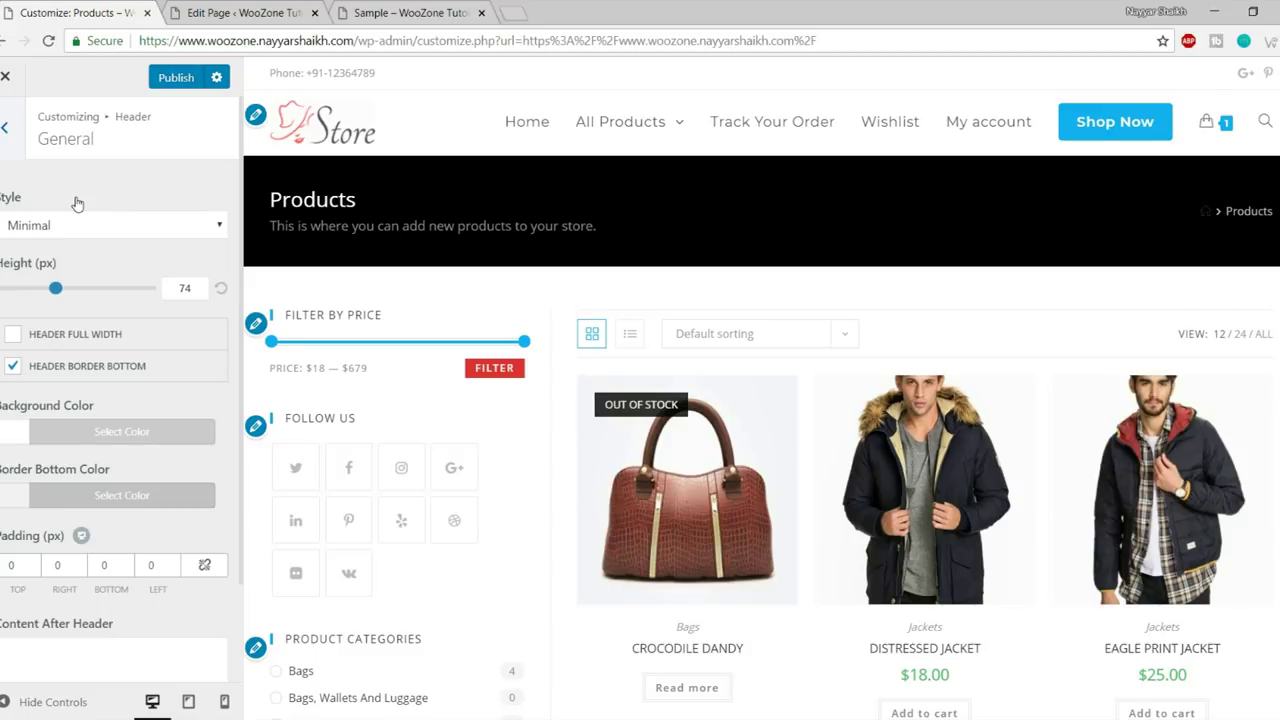
{"action": "left_click", "coordinate": [64, 228]}
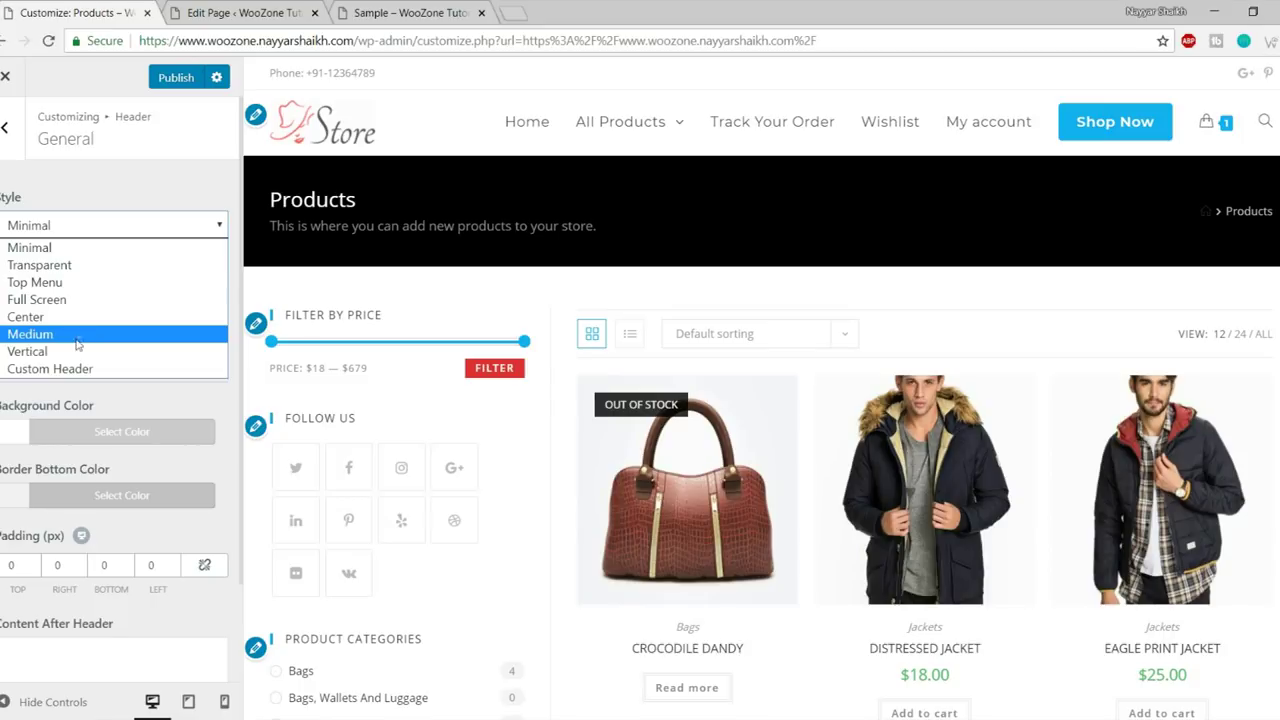
{"action": "left_click", "coordinate": [110, 247]}
{"action": "scroll", "coordinate": [129, 434], "scroll_direction": "down", "scroll_amount": 1}
{"action": "scroll", "coordinate": [134, 514], "scroll_direction": "up", "scroll_amount": 1}
{"action": "left_click", "coordinate": [122, 431]}
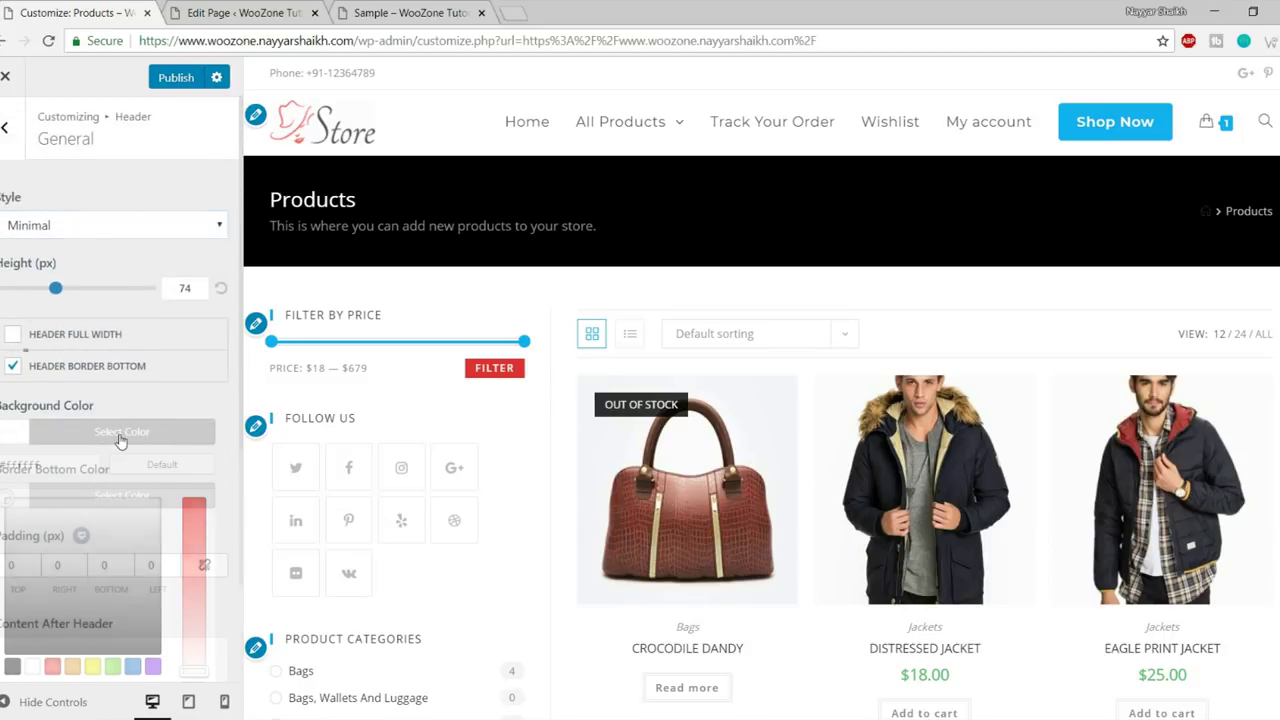
{"action": "scroll", "coordinate": [80, 480], "scroll_direction": "down", "scroll_amount": 2}
{"action": "left_click", "coordinate": [56, 494]}
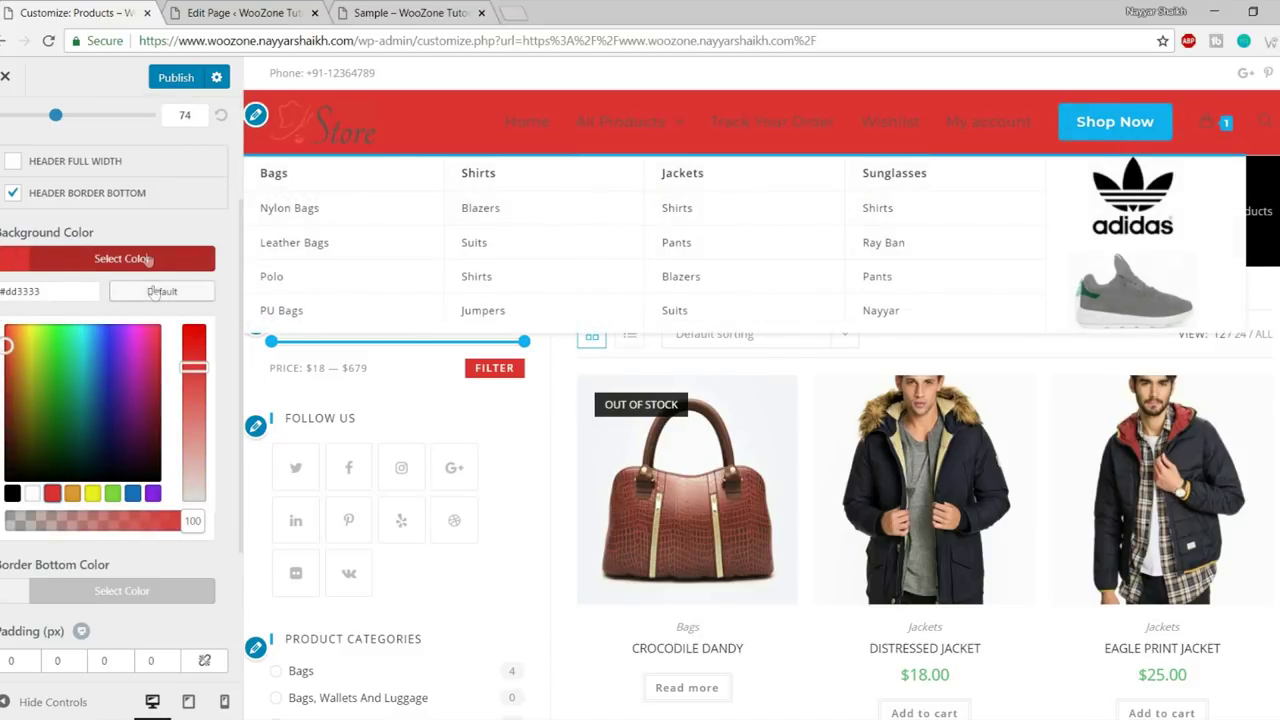
{"action": "left_click", "coordinate": [122, 258]}
{"action": "left_click", "coordinate": [125, 330]}
{"action": "left_click", "coordinate": [160, 345]}
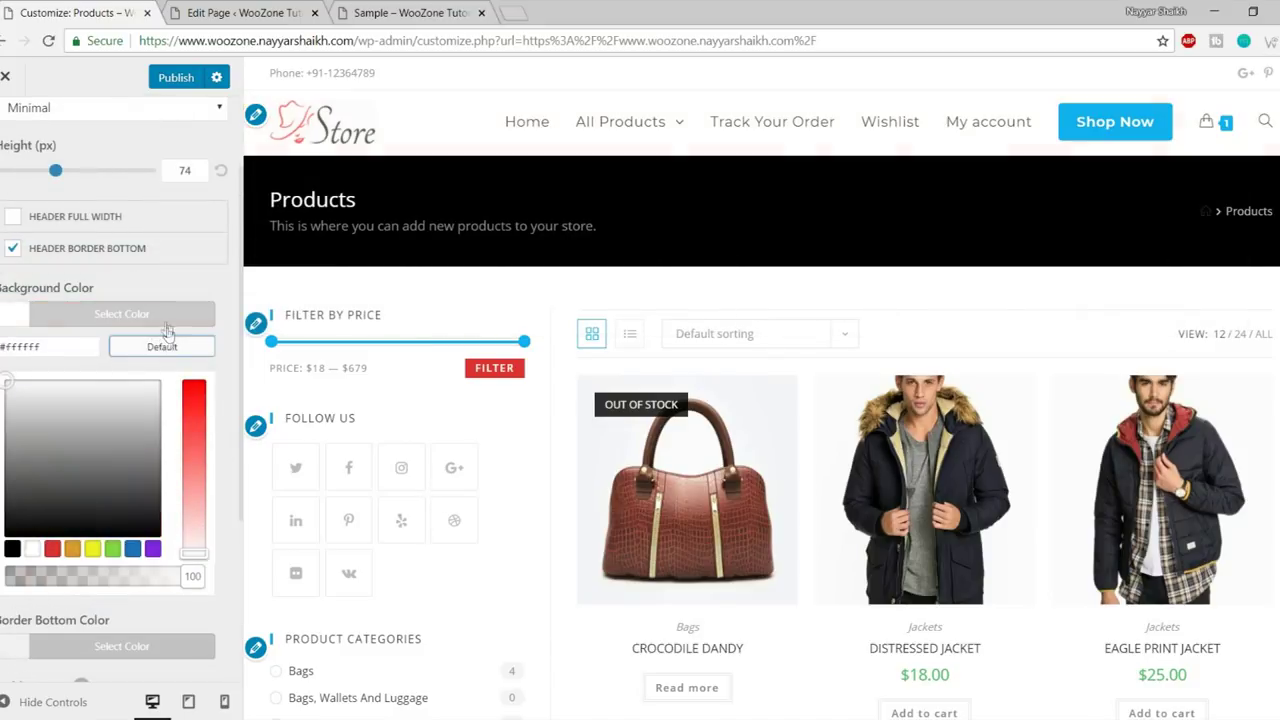
{"action": "left_click", "coordinate": [165, 324]}
- Switch the header Style to Center
{"action": "scroll", "coordinate": [118, 261], "scroll_direction": "up", "scroll_amount": 2}
{"action": "left_click", "coordinate": [104, 224]}
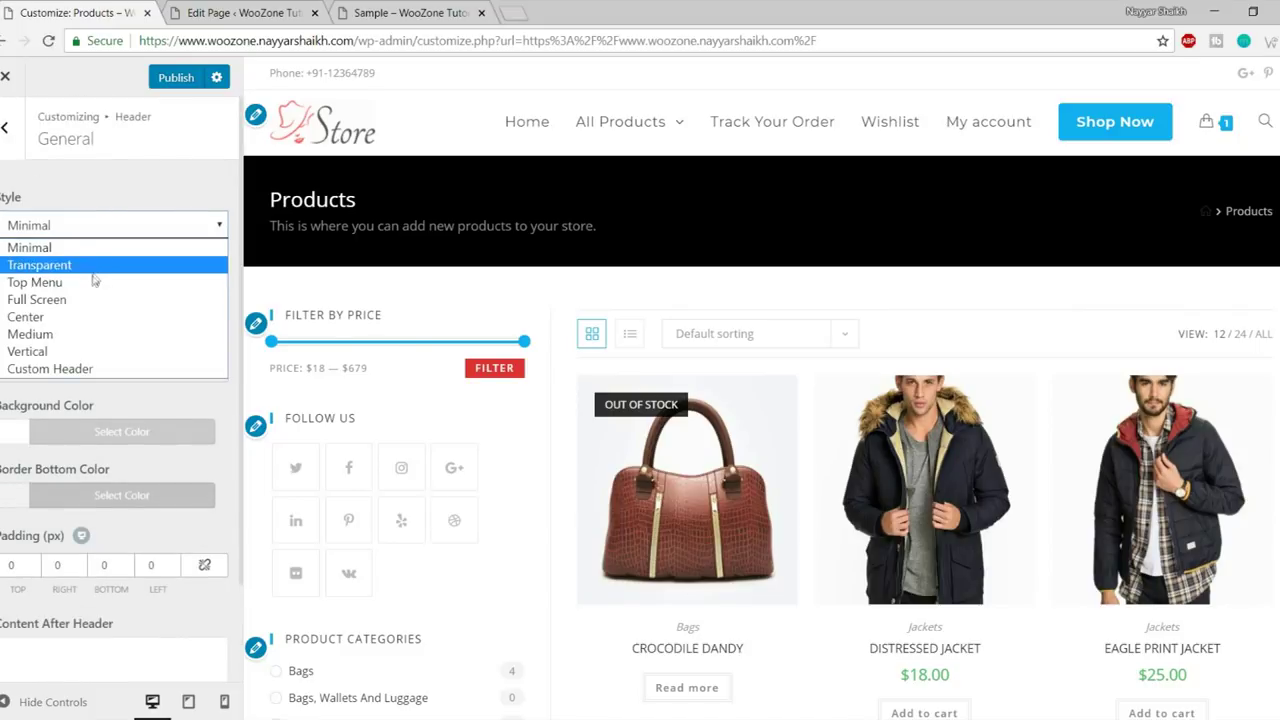
{"action": "left_click", "coordinate": [90, 318]}
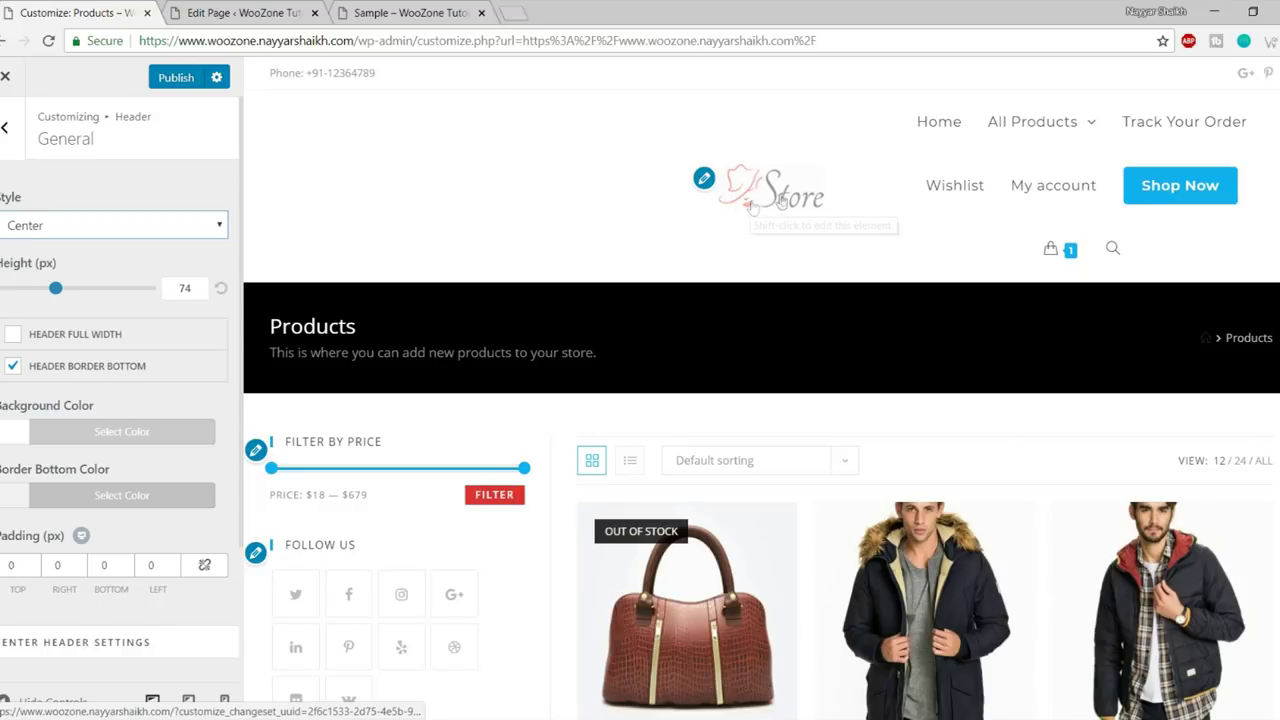
- Set the Center header's left menu to Main Menu
{"action": "mouse_move", "coordinate": [897, 145]}
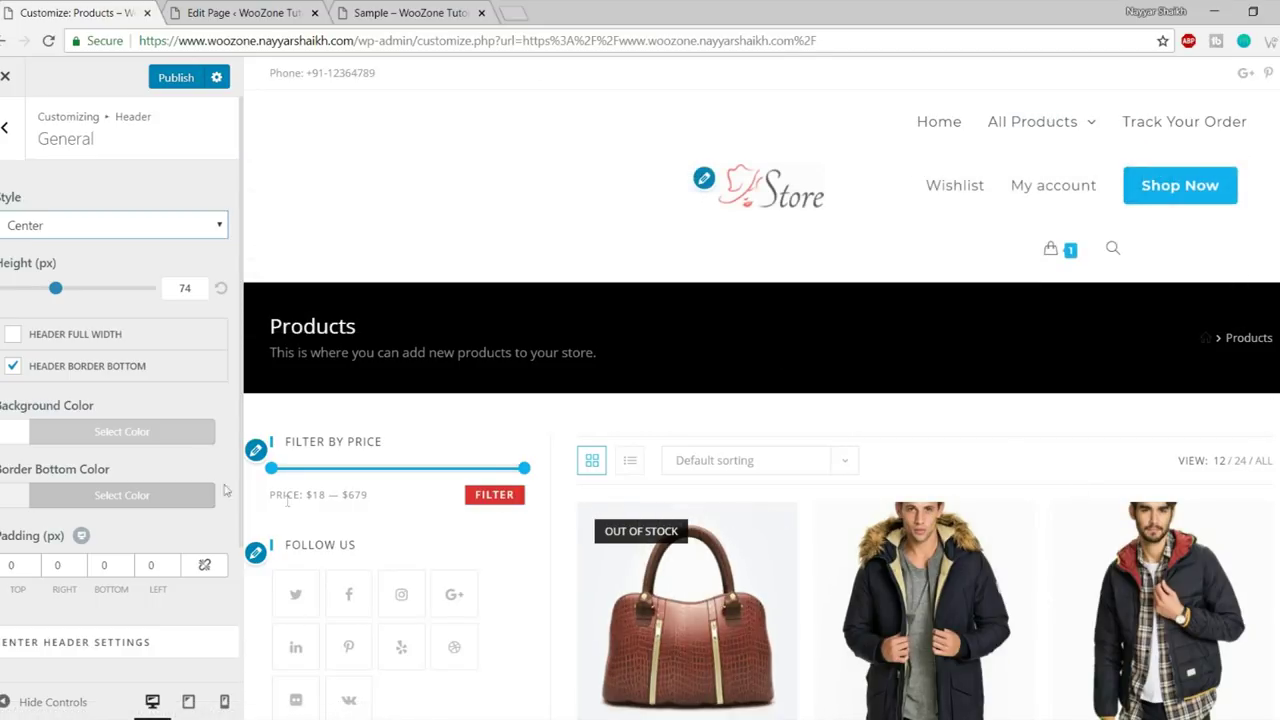
{"action": "scroll", "coordinate": [147, 432], "scroll_direction": "down", "scroll_amount": 3}
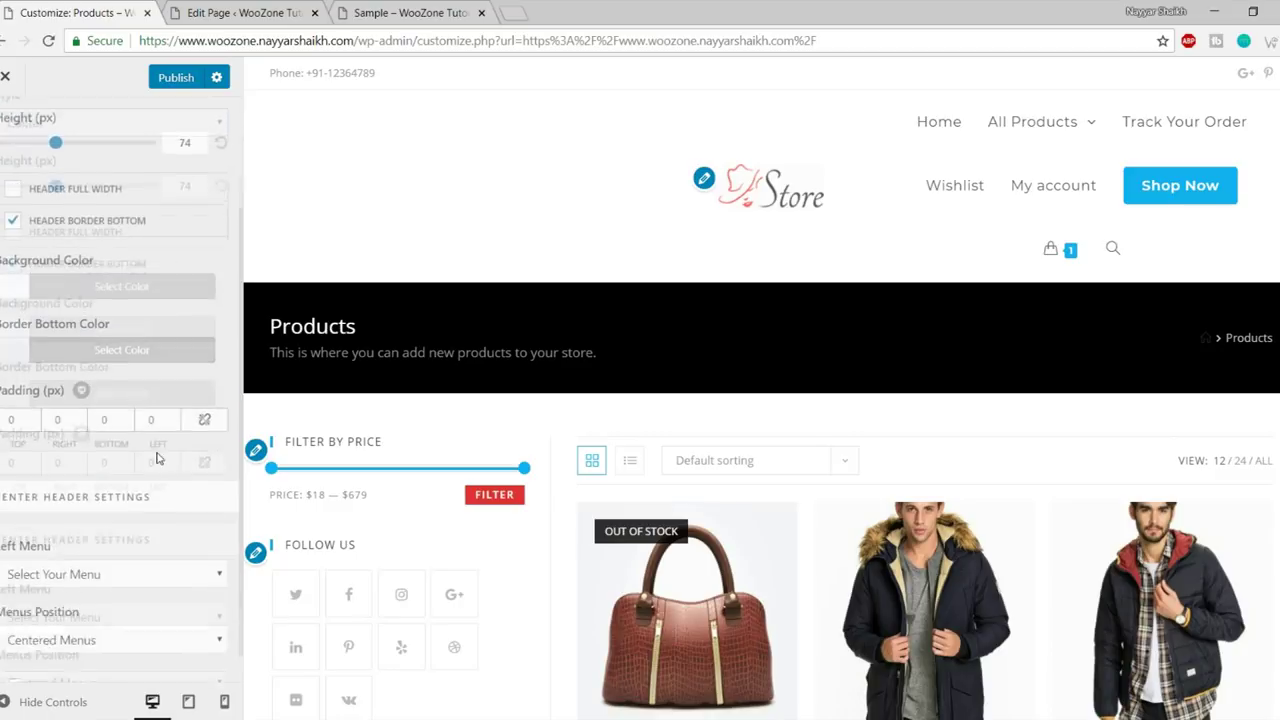
{"action": "left_click", "coordinate": [167, 553]}
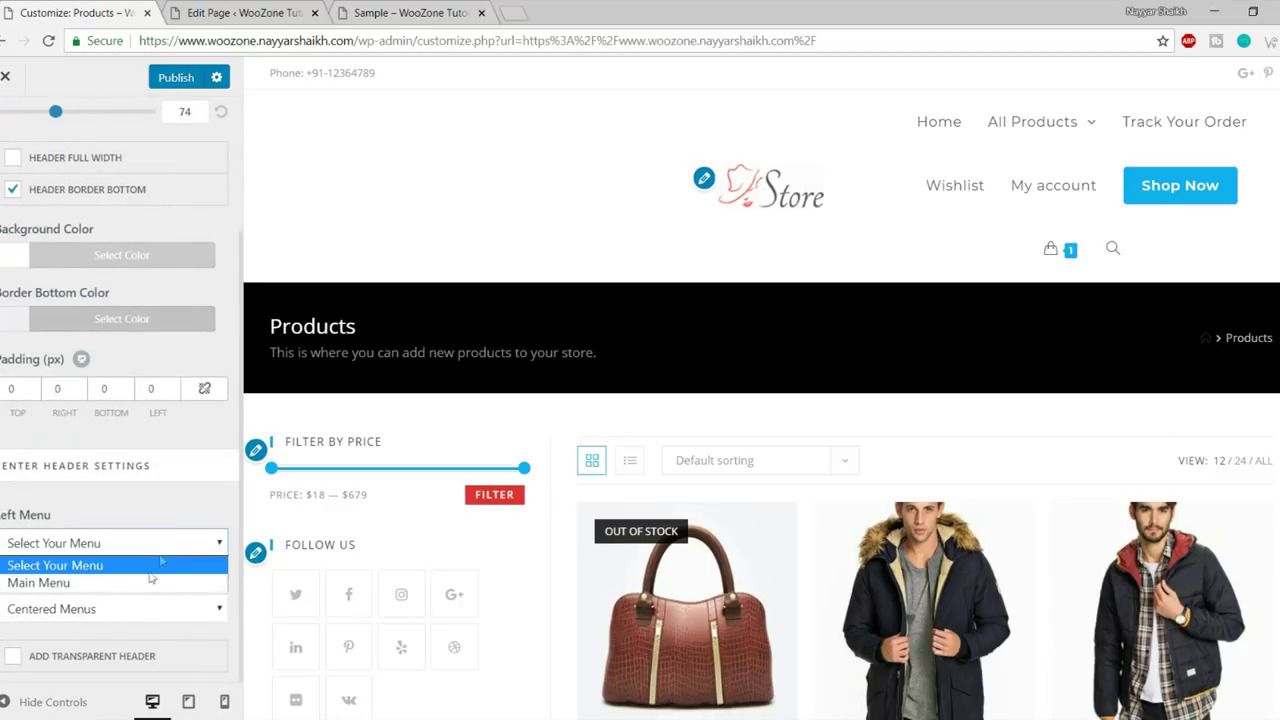
{"action": "left_click", "coordinate": [136, 586]}
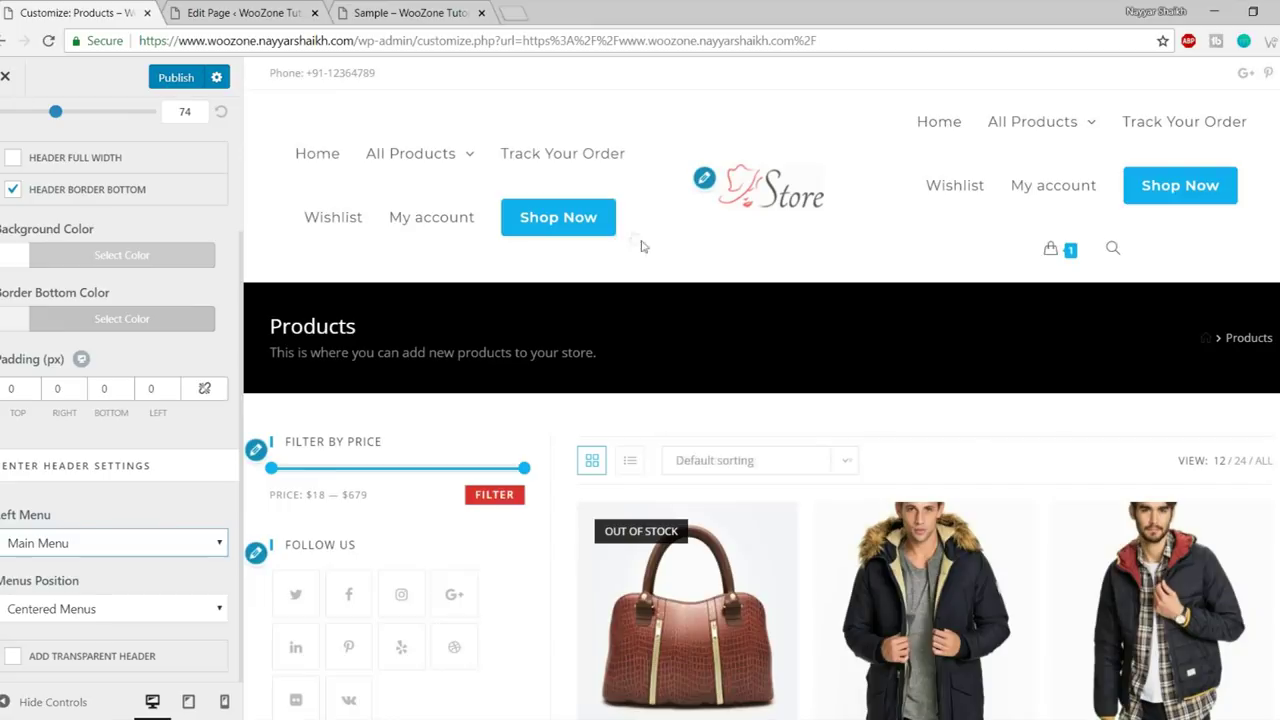
- Scroll back up and open the header Style dropdown to list the styles
{"action": "scroll", "coordinate": [303, 438], "scroll_direction": "down", "scroll_amount": 1}
{"action": "scroll", "coordinate": [310, 465], "scroll_direction": "up", "scroll_amount": 1}
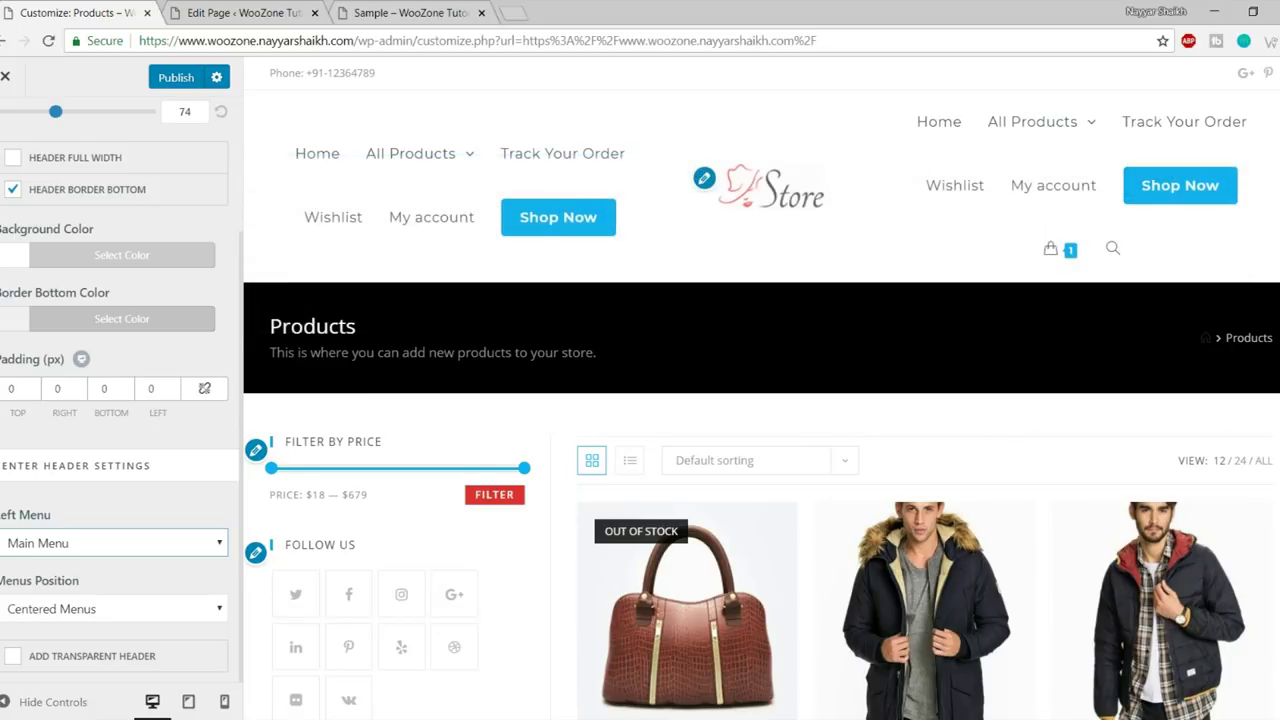
{"action": "mouse_move", "coordinate": [372, 166]}
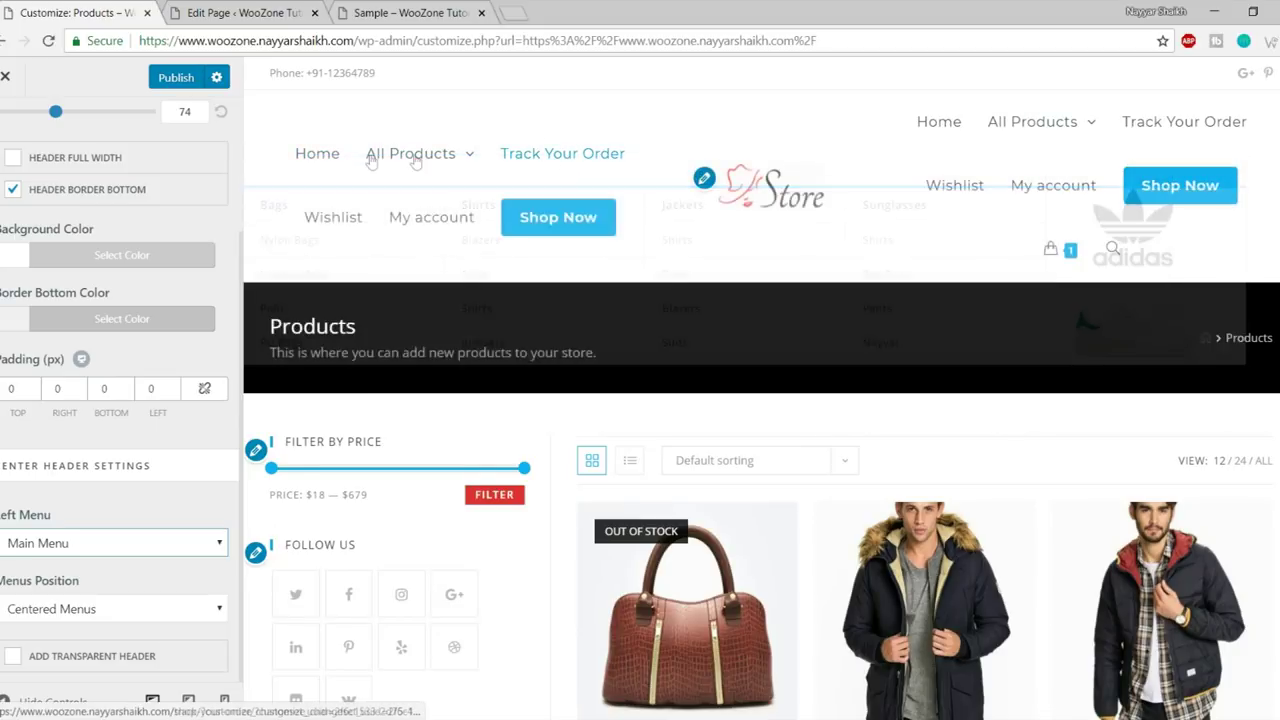
{"action": "mouse_move", "coordinate": [1098, 132]}
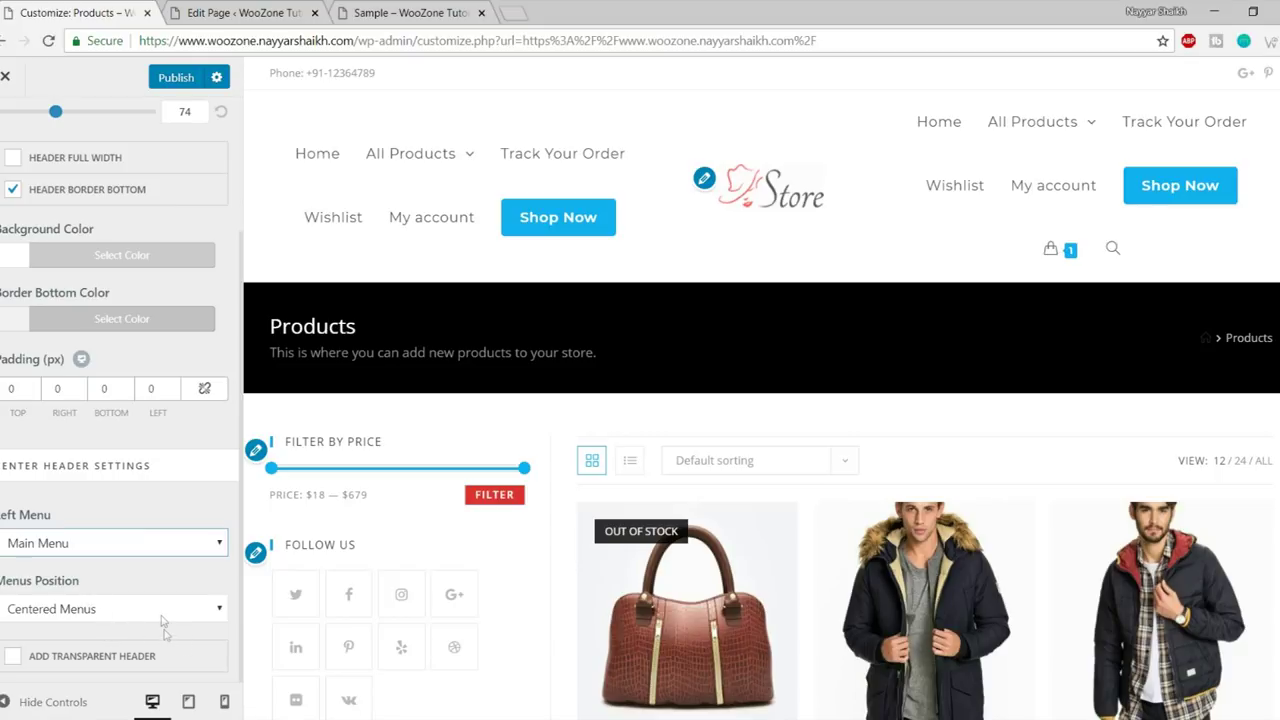
{"action": "scroll", "coordinate": [165, 634], "scroll_direction": "up", "scroll_amount": 3}
{"action": "left_click", "coordinate": [112, 228]}
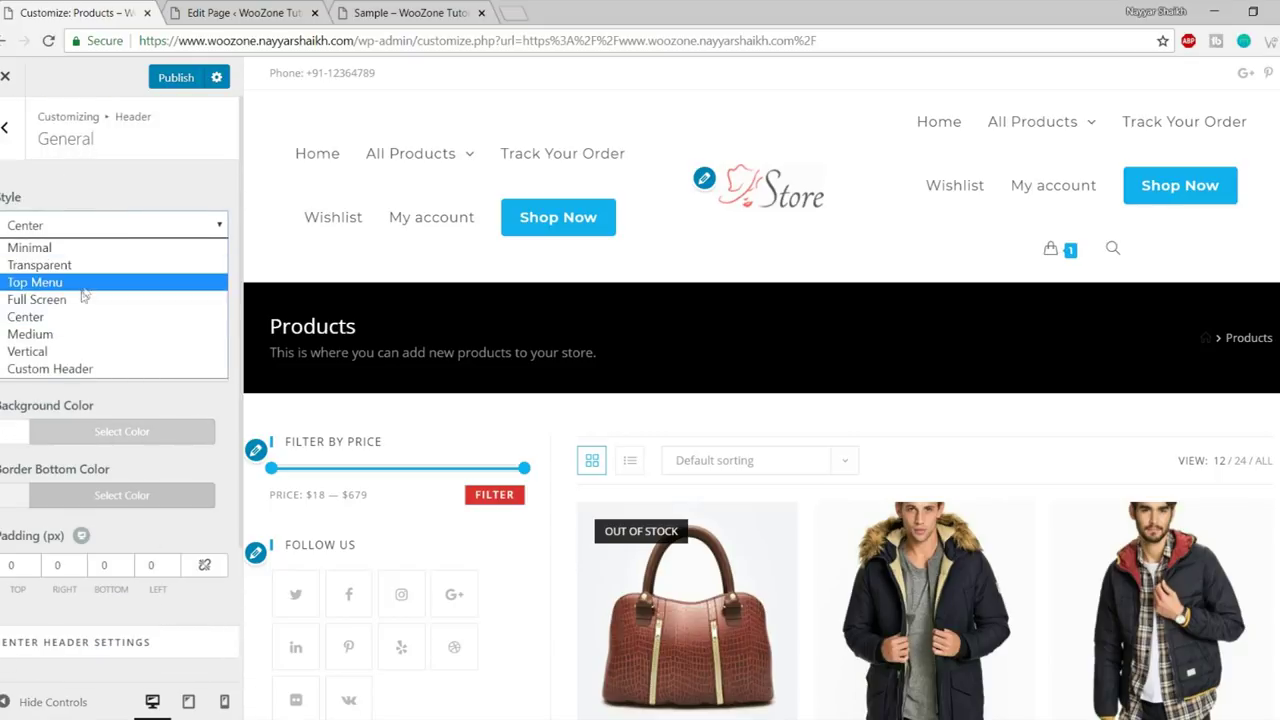
- Switch the header back to Minimal style and browse the Header Media settings
{"action": "left_click", "coordinate": [78, 252]}
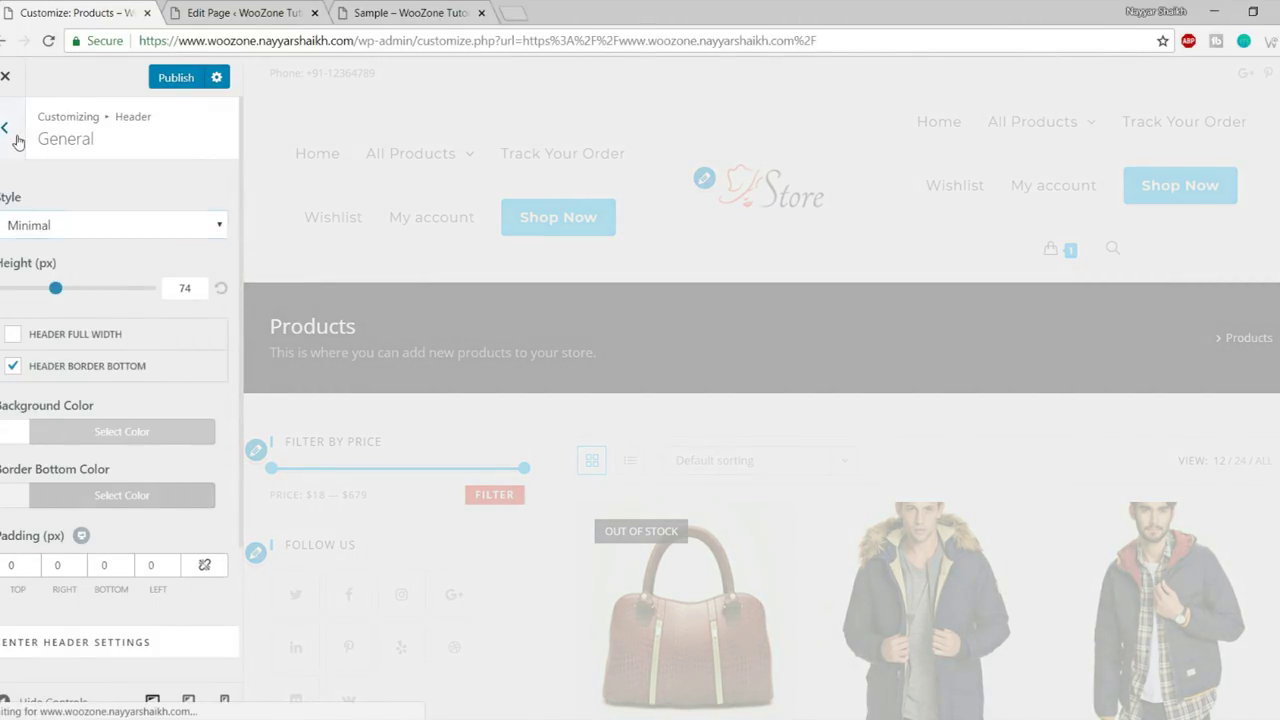
{"action": "left_click", "coordinate": [17, 139]}
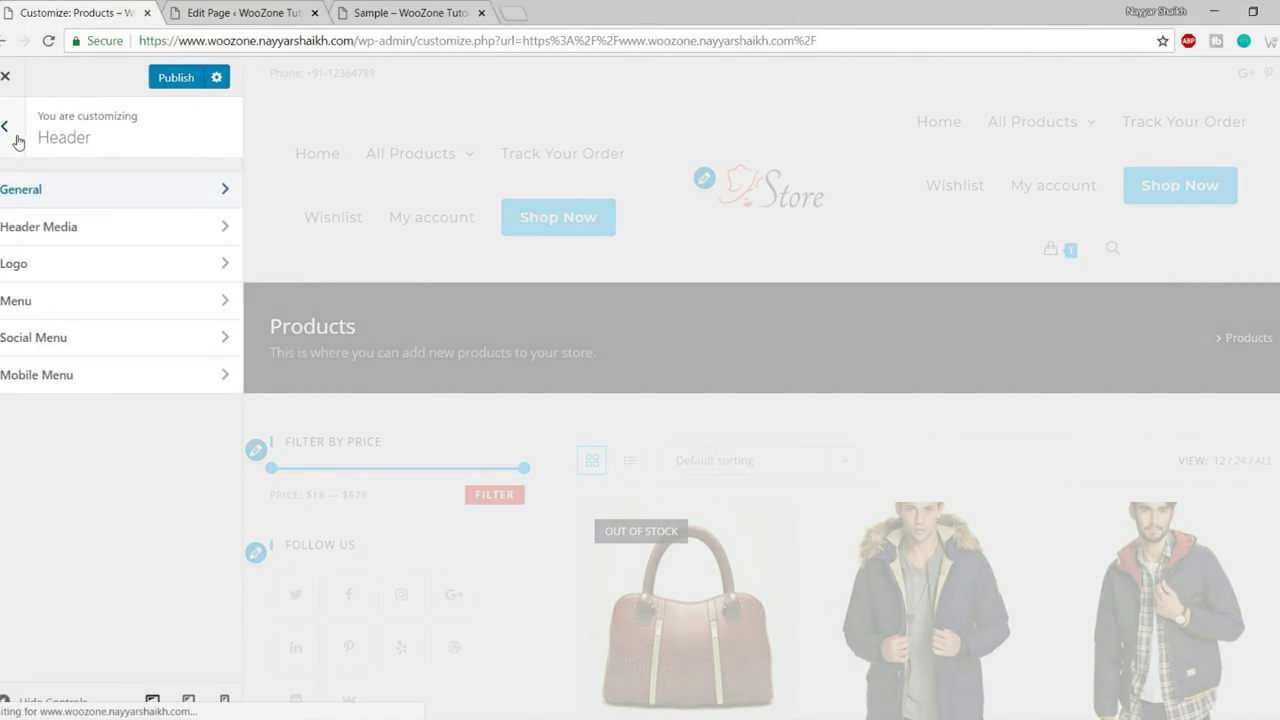
{"action": "left_click", "coordinate": [67, 236]}
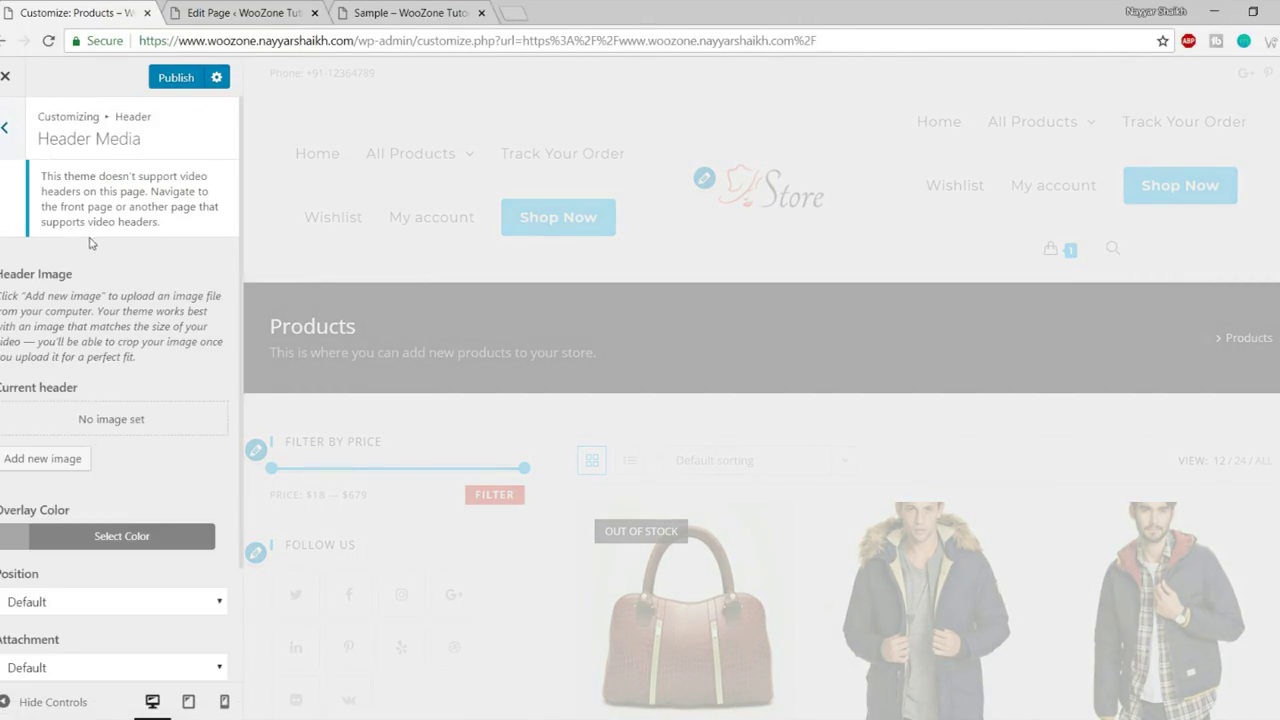
{"action": "scroll", "coordinate": [112, 374], "scroll_direction": "down", "scroll_amount": 2}
{"action": "scroll", "coordinate": [118, 440], "scroll_direction": "up", "scroll_amount": 2}
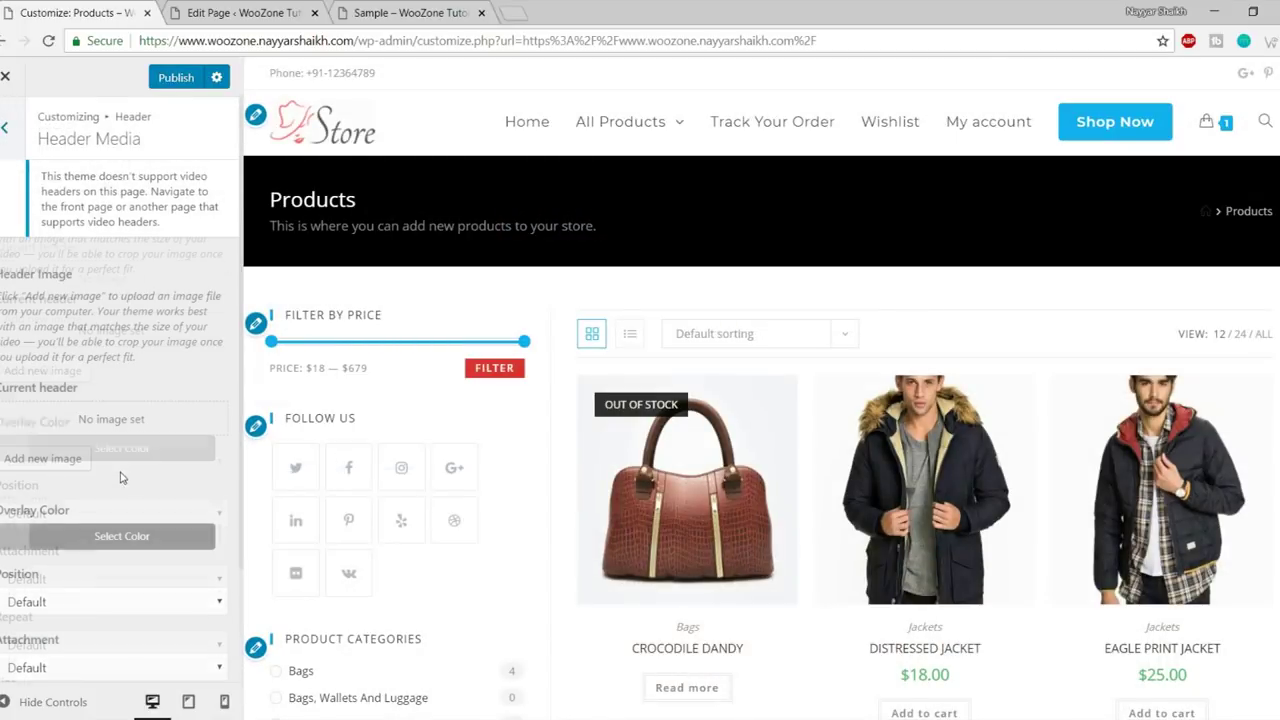
{"action": "scroll", "coordinate": [104, 420], "scroll_direction": "down", "scroll_amount": 2}
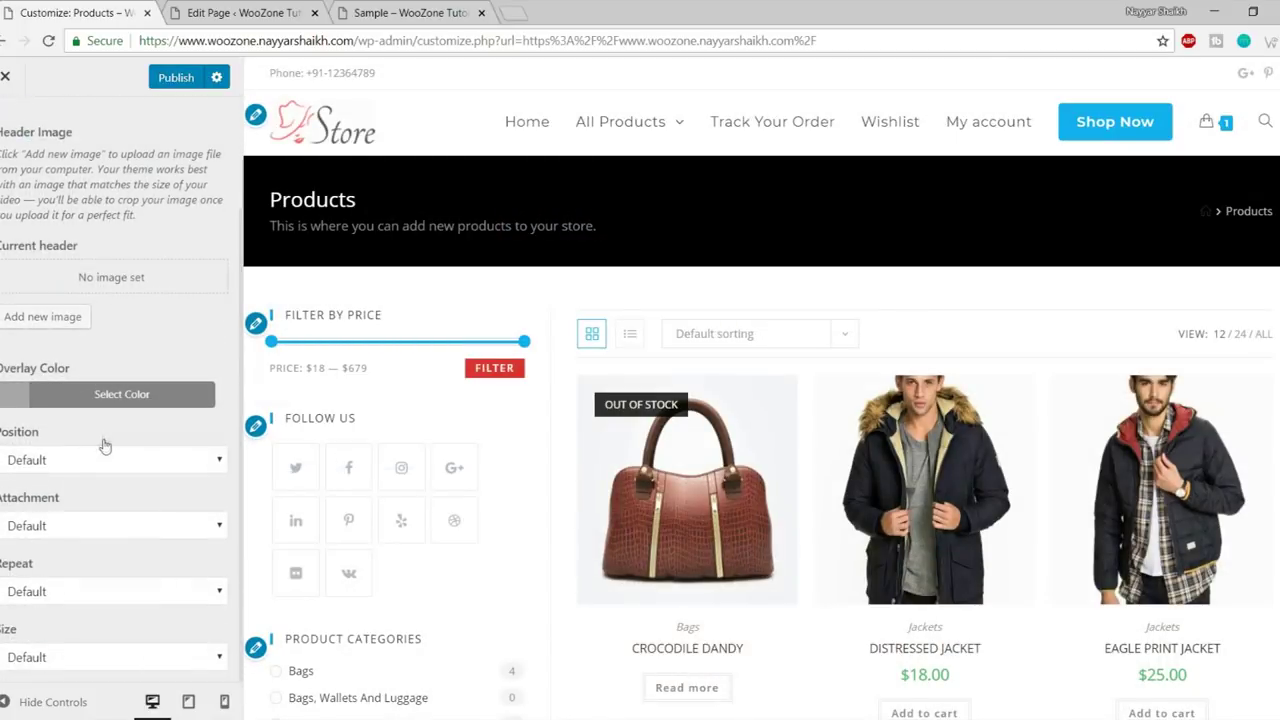
{"action": "scroll", "coordinate": [123, 498], "scroll_direction": "up", "scroll_amount": 2}
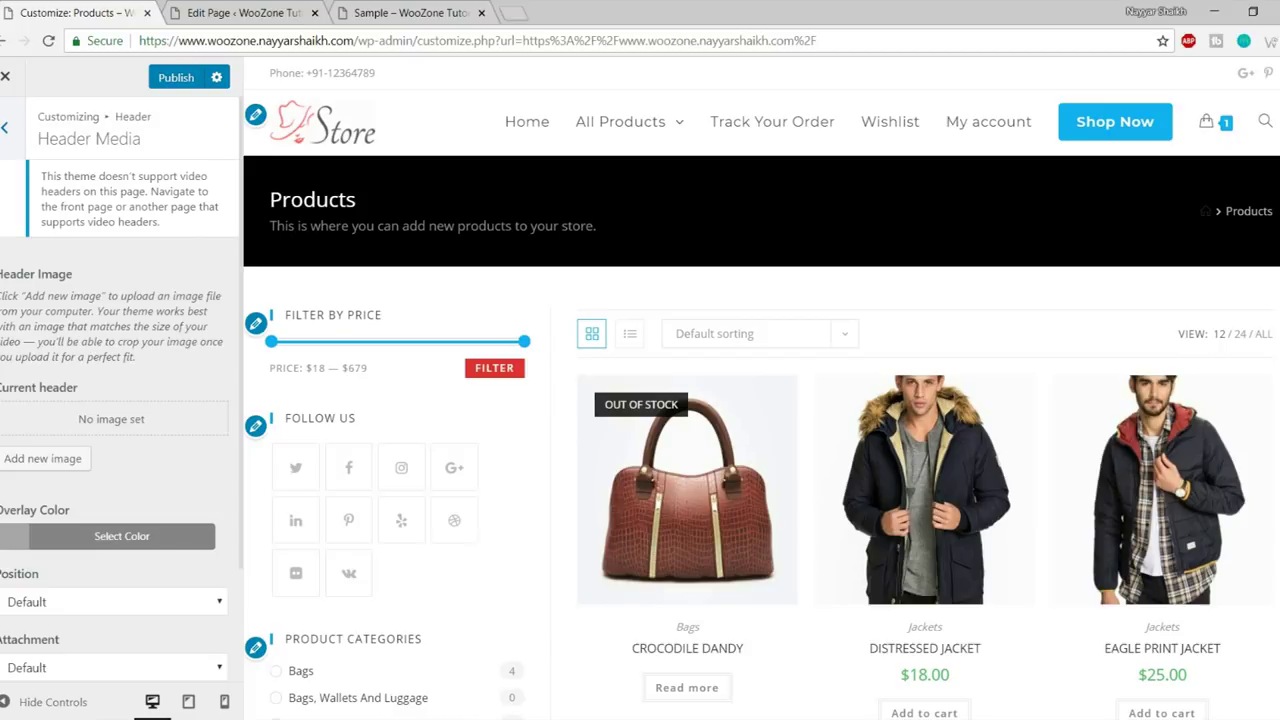
{"action": "left_click", "coordinate": [5, 127]}
- Adjust the logo's Max Width and Max Height sliders in Header > Logo
{"action": "left_click", "coordinate": [57, 262]}
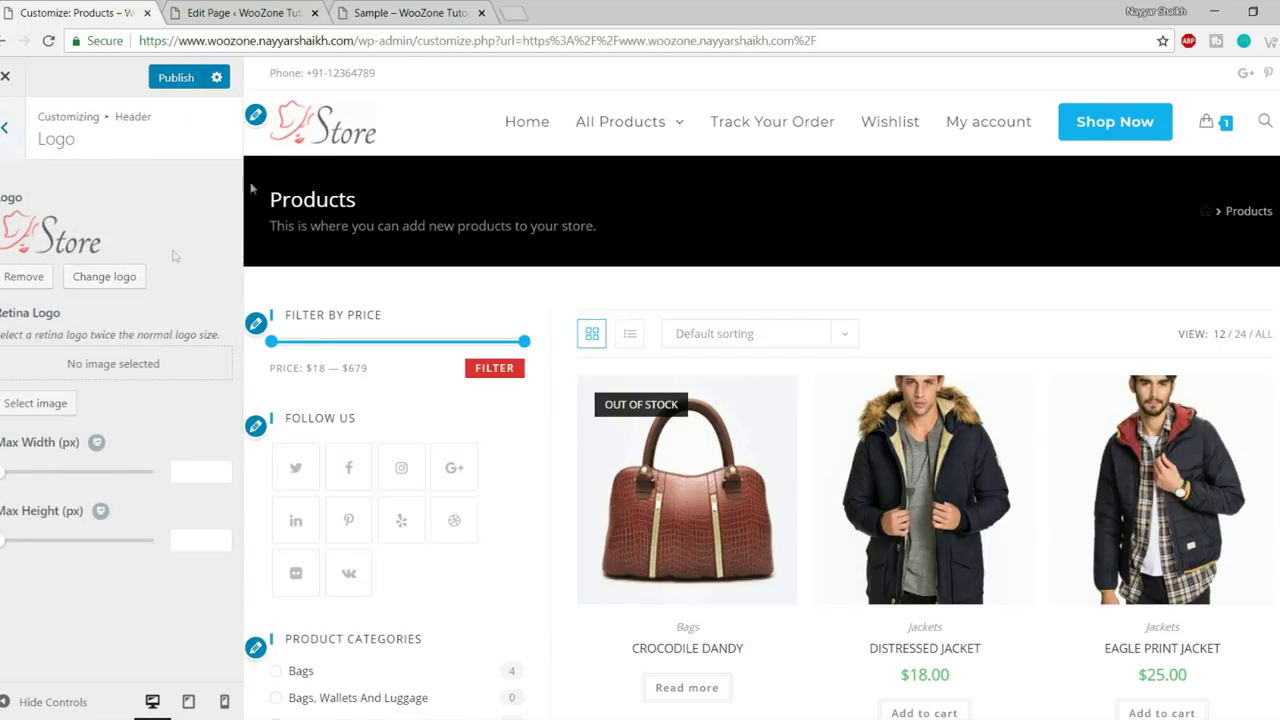
{"action": "left_click_drag", "start_coordinate": [2, 472], "coordinate": [0, 473]}
{"action": "left_click_drag", "start_coordinate": [4, 541], "coordinate": [1, 541]}
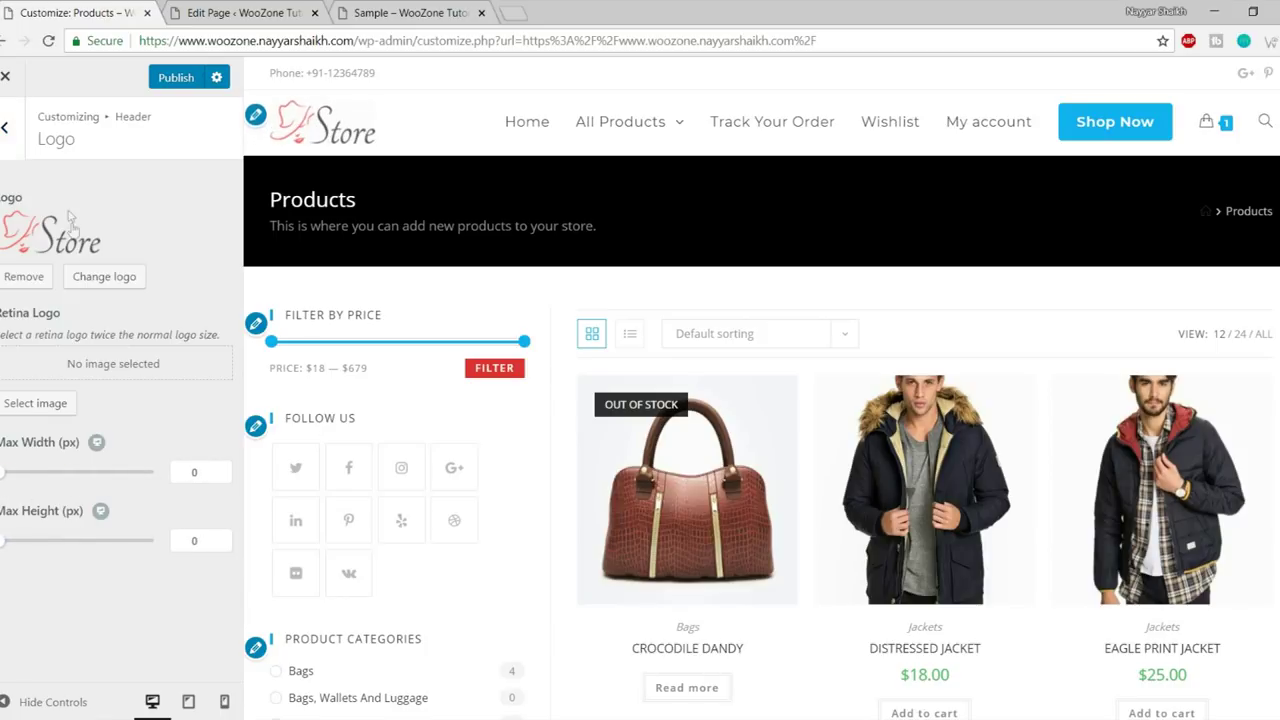
{"action": "left_click", "coordinate": [5, 127]}
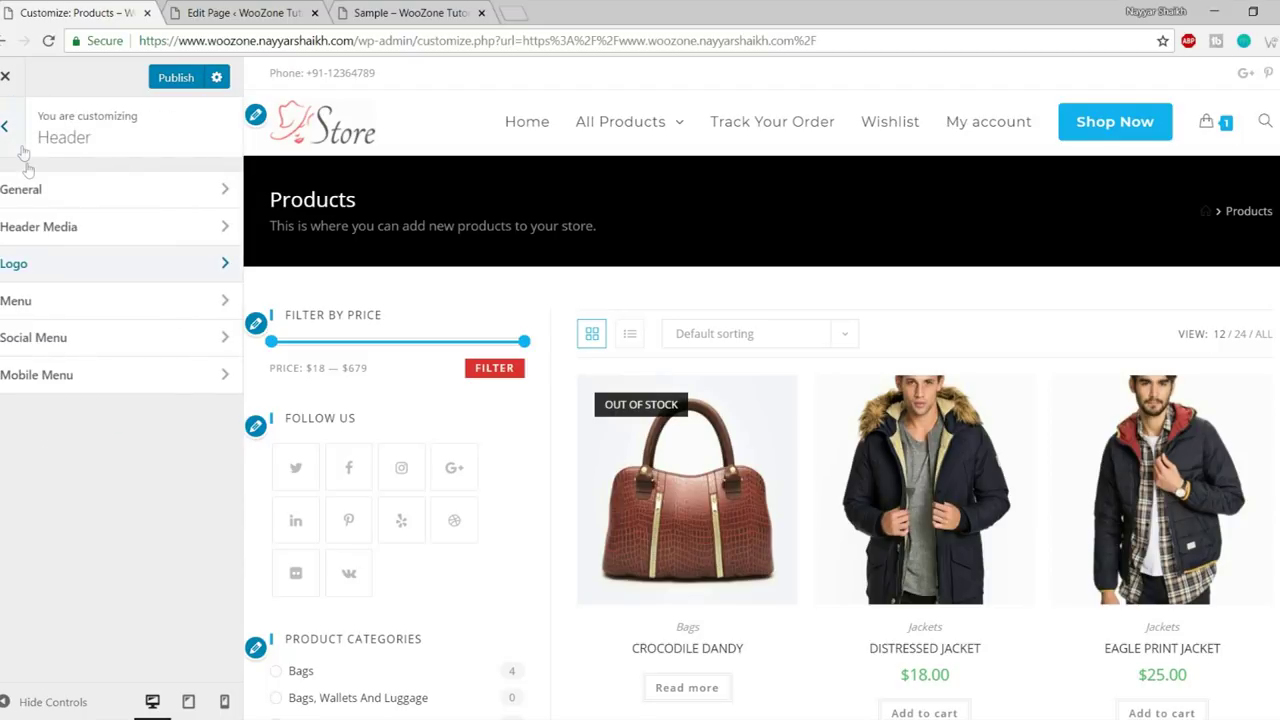
- Open the header Menu settings and give the menu links the Brackets effect
{"action": "left_click", "coordinate": [84, 310]}
{"action": "scroll", "coordinate": [178, 360], "scroll_direction": "down", "scroll_amount": 15}
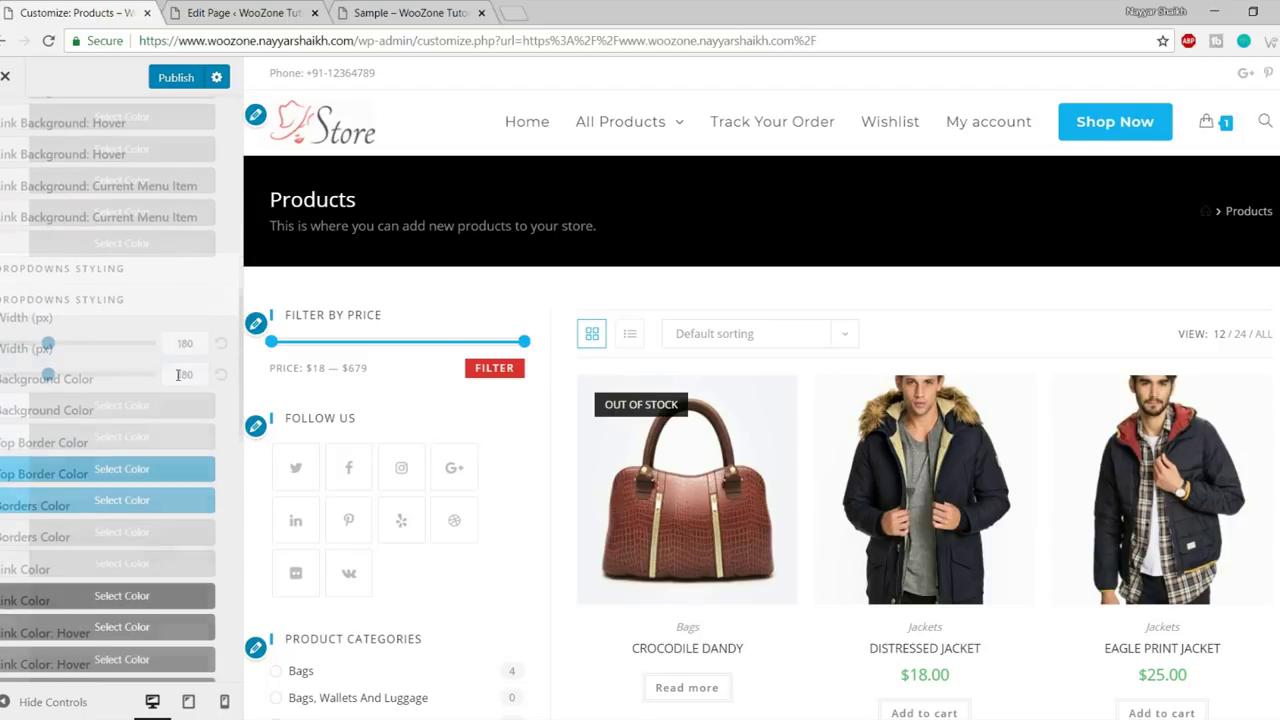
{"action": "scroll", "coordinate": [178, 400], "scroll_direction": "up", "scroll_amount": 15}
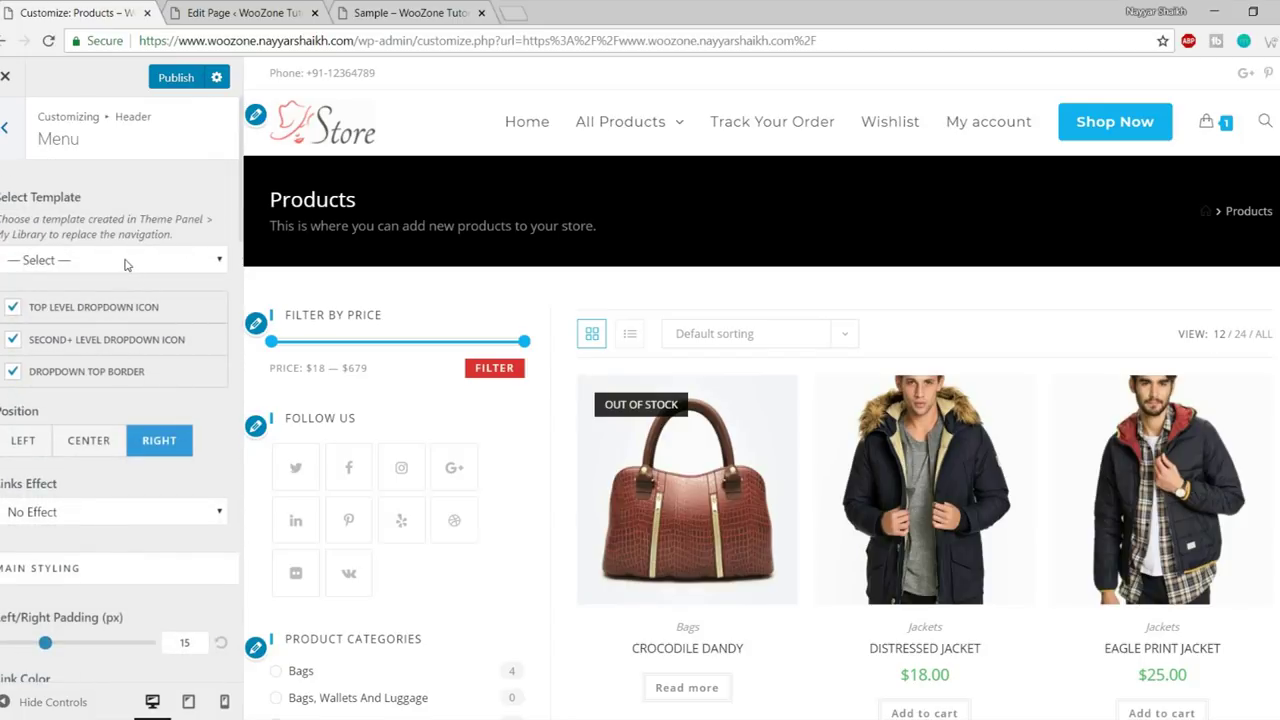
{"action": "scroll", "coordinate": [115, 370], "scroll_direction": "down", "scroll_amount": 3}
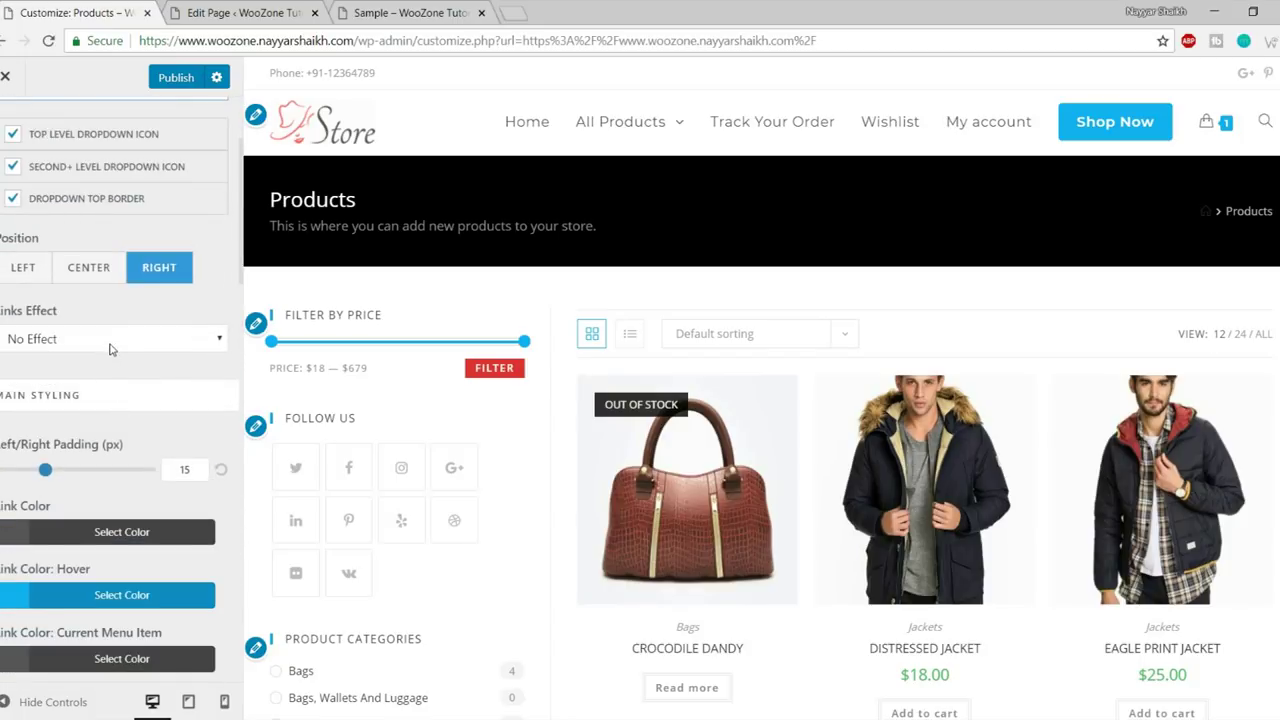
{"action": "scroll", "coordinate": [105, 402], "scroll_direction": "up", "scroll_amount": 2}
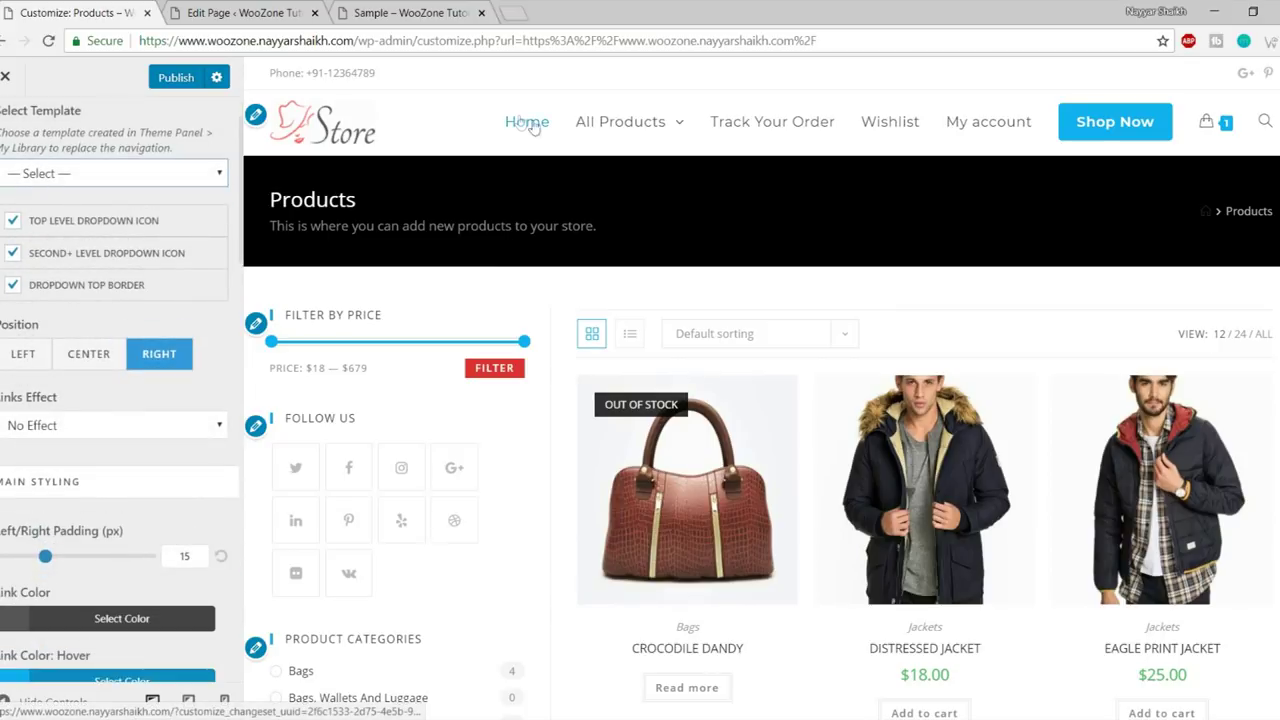
{"action": "mouse_move", "coordinate": [620, 121]}
{"action": "left_click", "coordinate": [125, 427]}
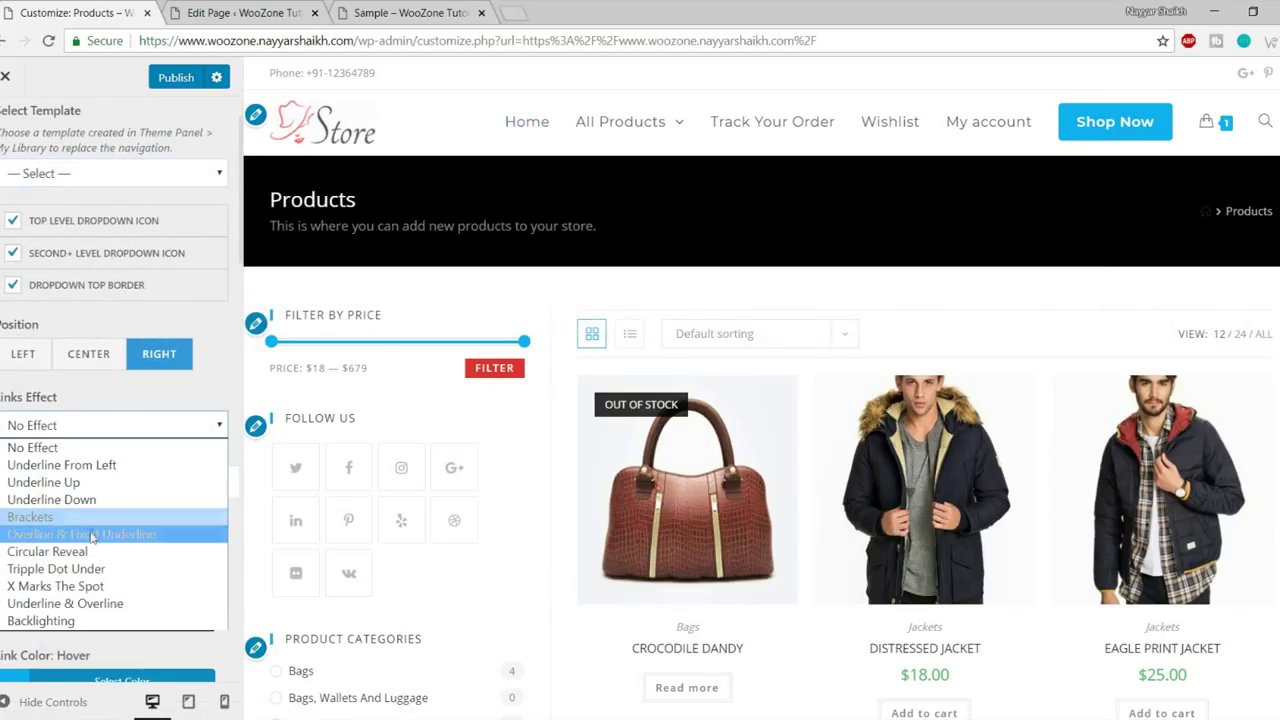
{"action": "left_click", "coordinate": [75, 517]}
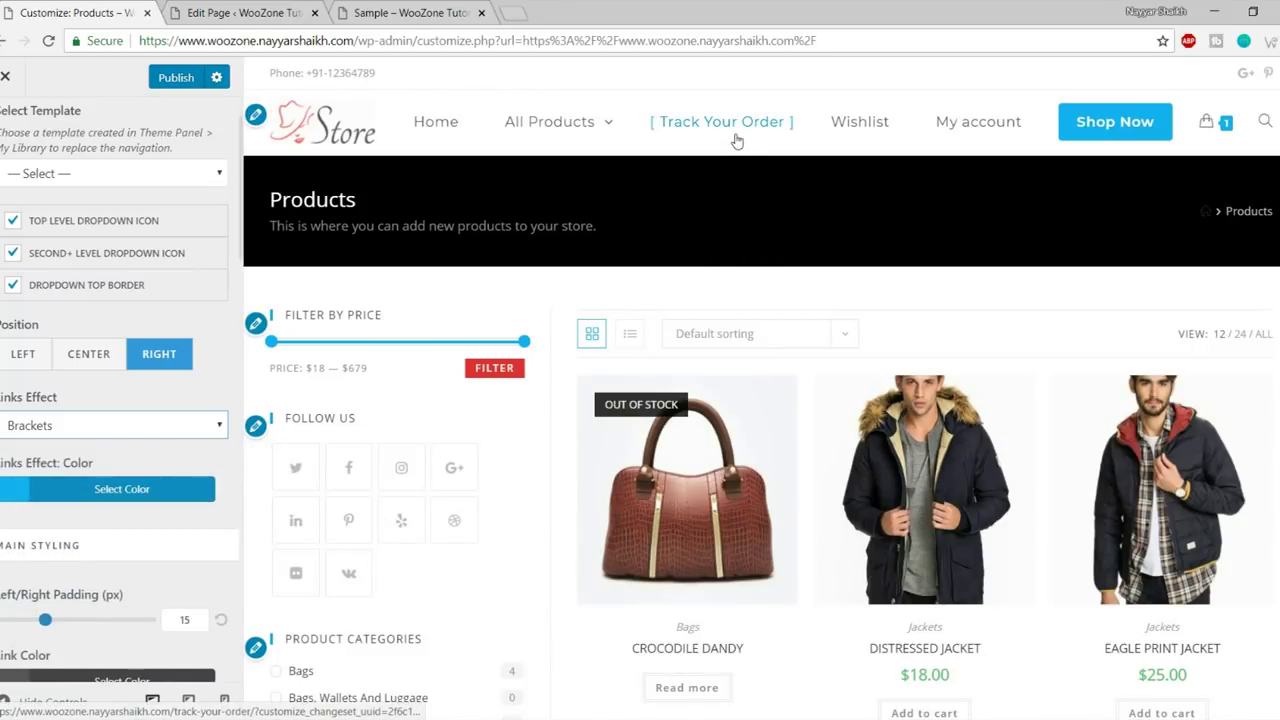
- Switch the links effect to Circular Reveal and preview it on the All Products mega menu
{"action": "scroll", "coordinate": [97, 535], "scroll_direction": "down", "scroll_amount": 2}
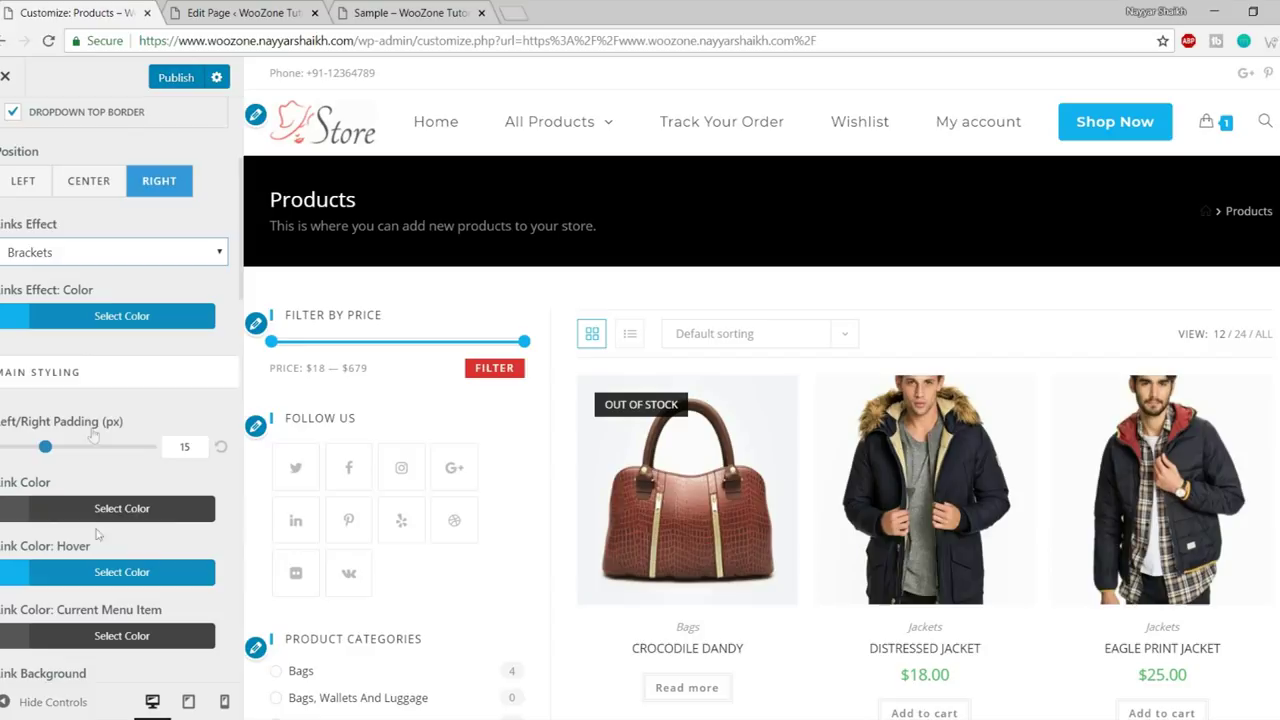
{"action": "left_click", "coordinate": [111, 263]}
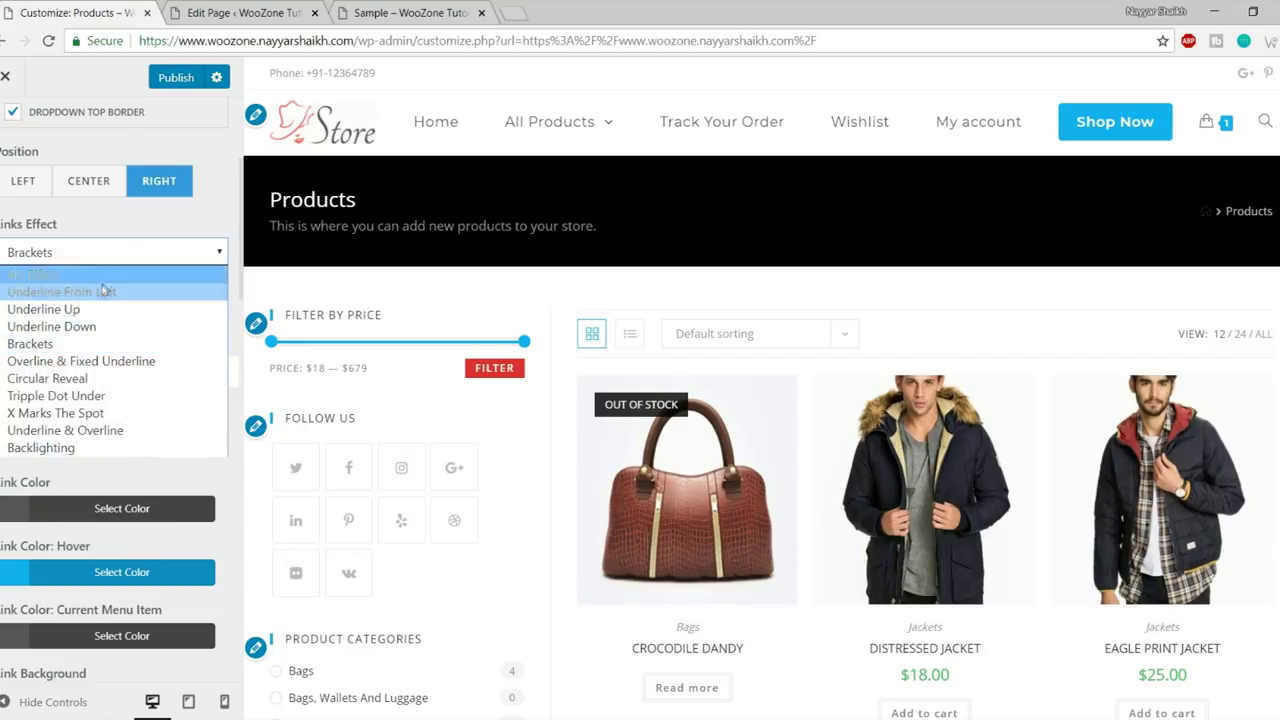
{"action": "left_click", "coordinate": [110, 378]}
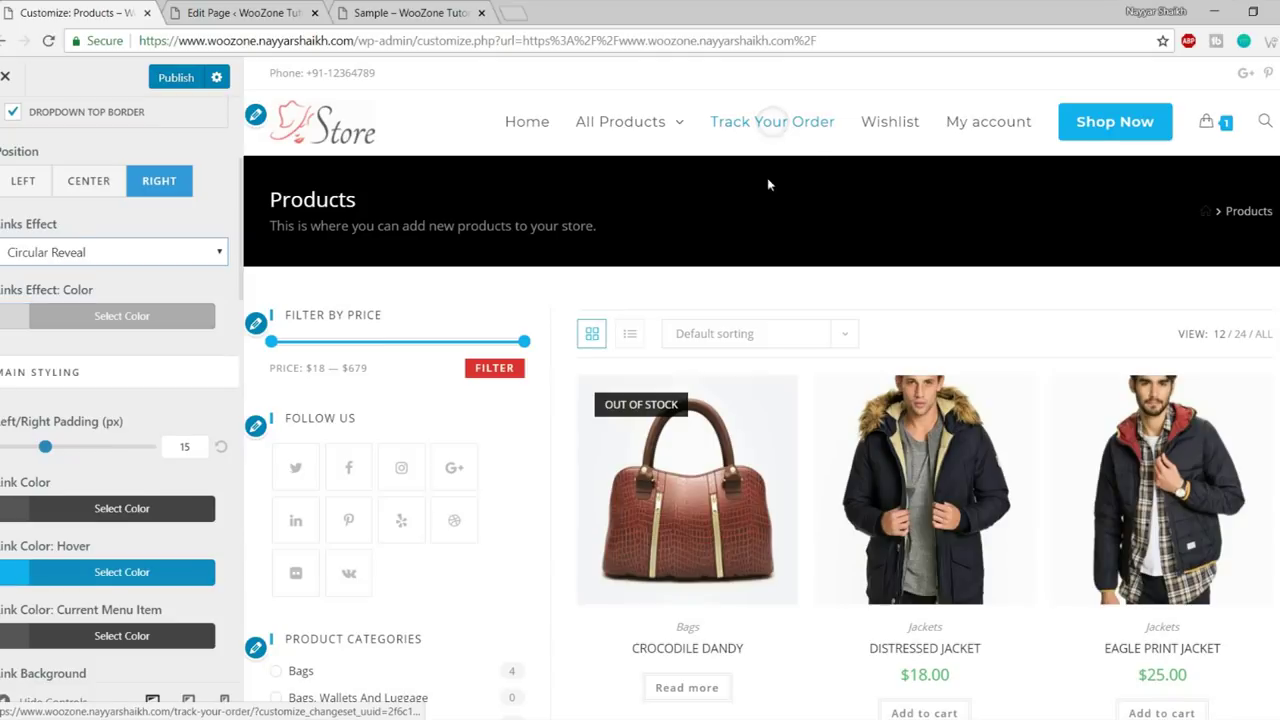
{"action": "left_click", "coordinate": [625, 125]}
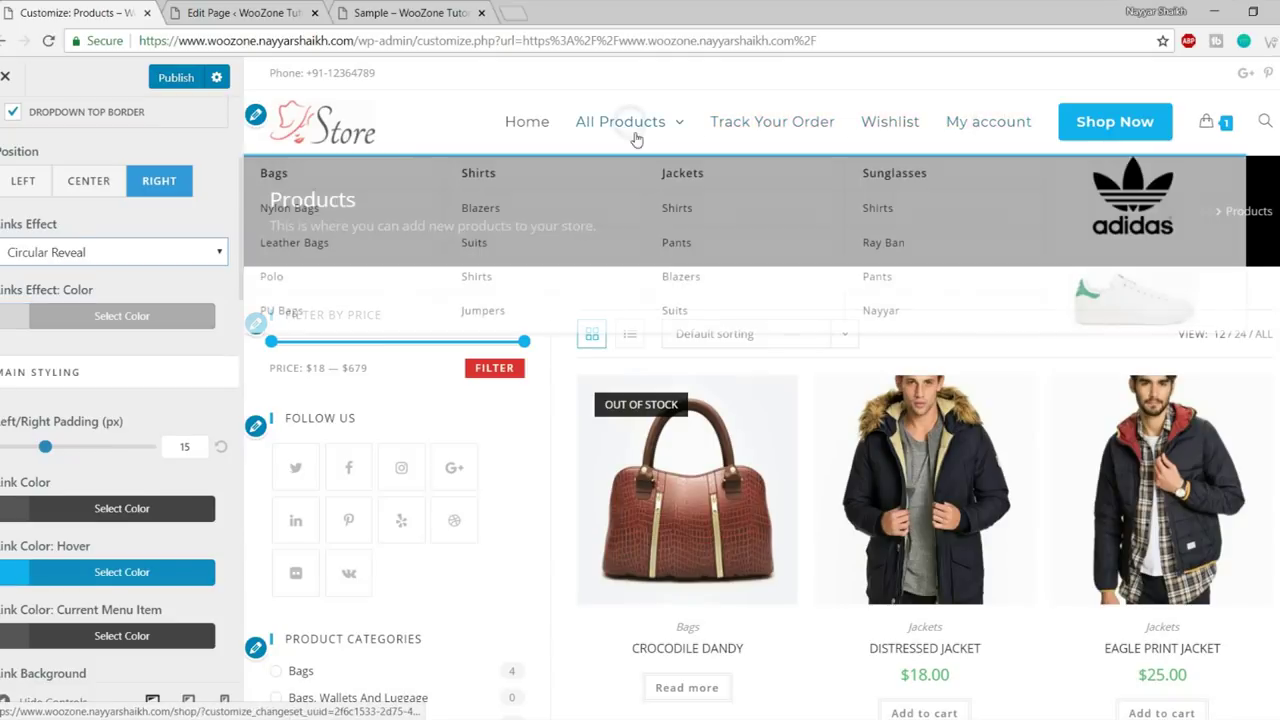
{"action": "scroll", "coordinate": [107, 459], "scroll_direction": "down", "scroll_amount": 10}
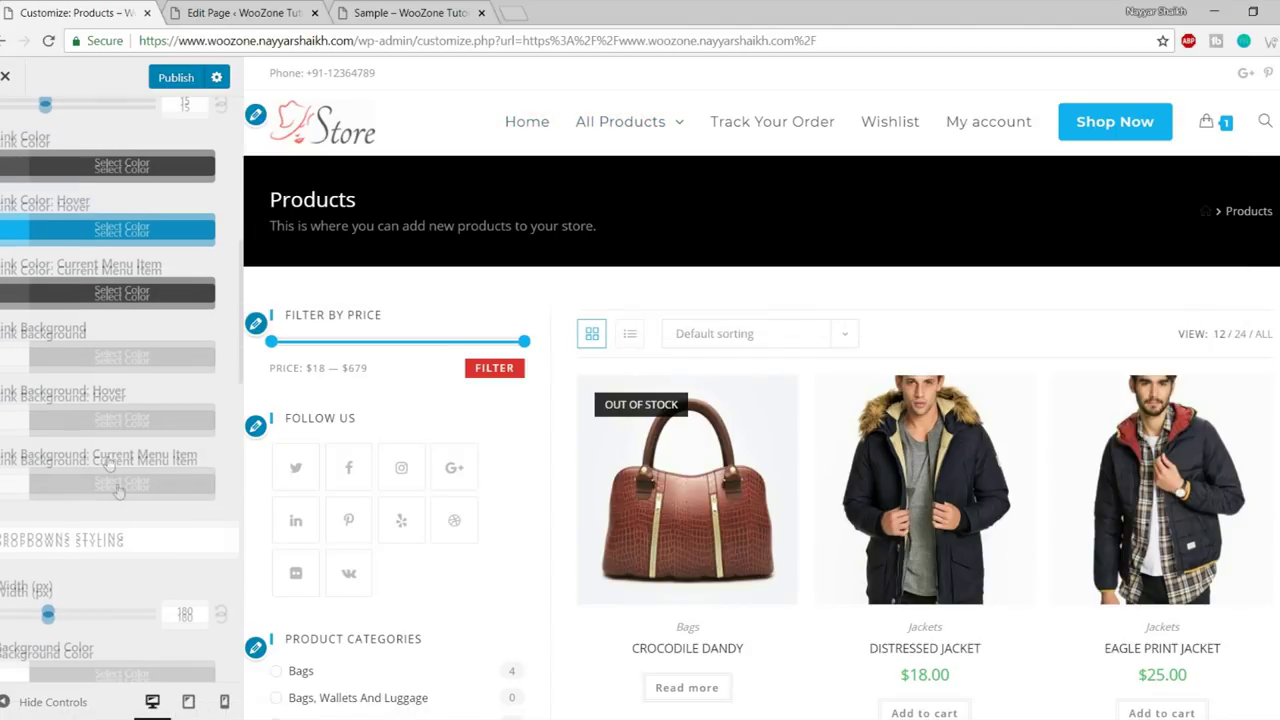
{"action": "scroll", "coordinate": [124, 508], "scroll_direction": "up", "scroll_amount": 5}
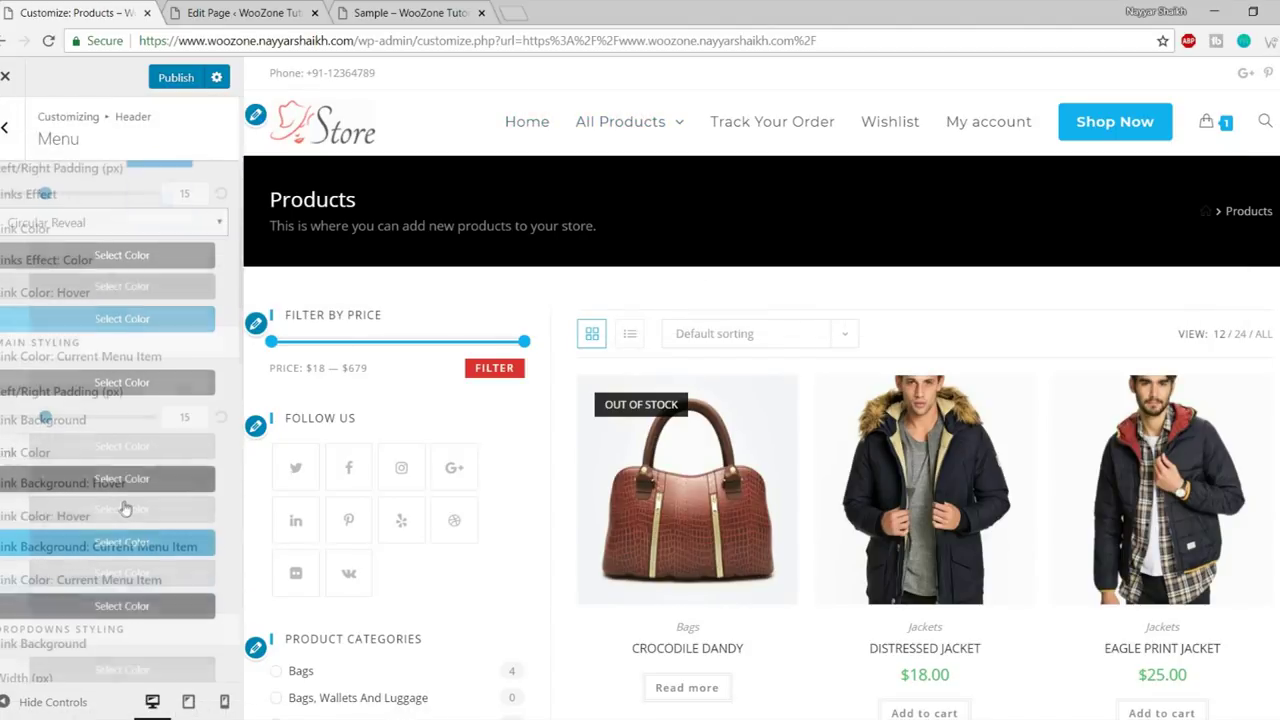
{"action": "left_click", "coordinate": [5, 127]}
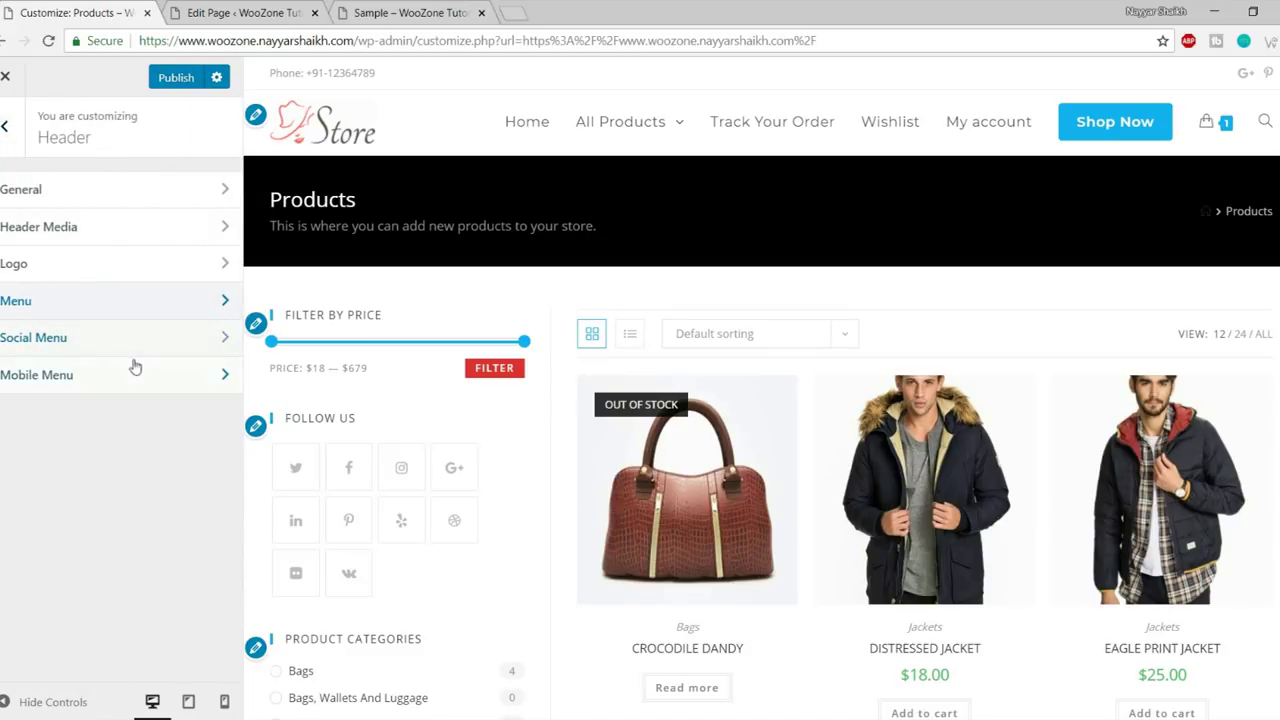
- Navigate from the top-level sections to Blog > Blog Entries settings
{"action": "left_click", "coordinate": [6, 131]}
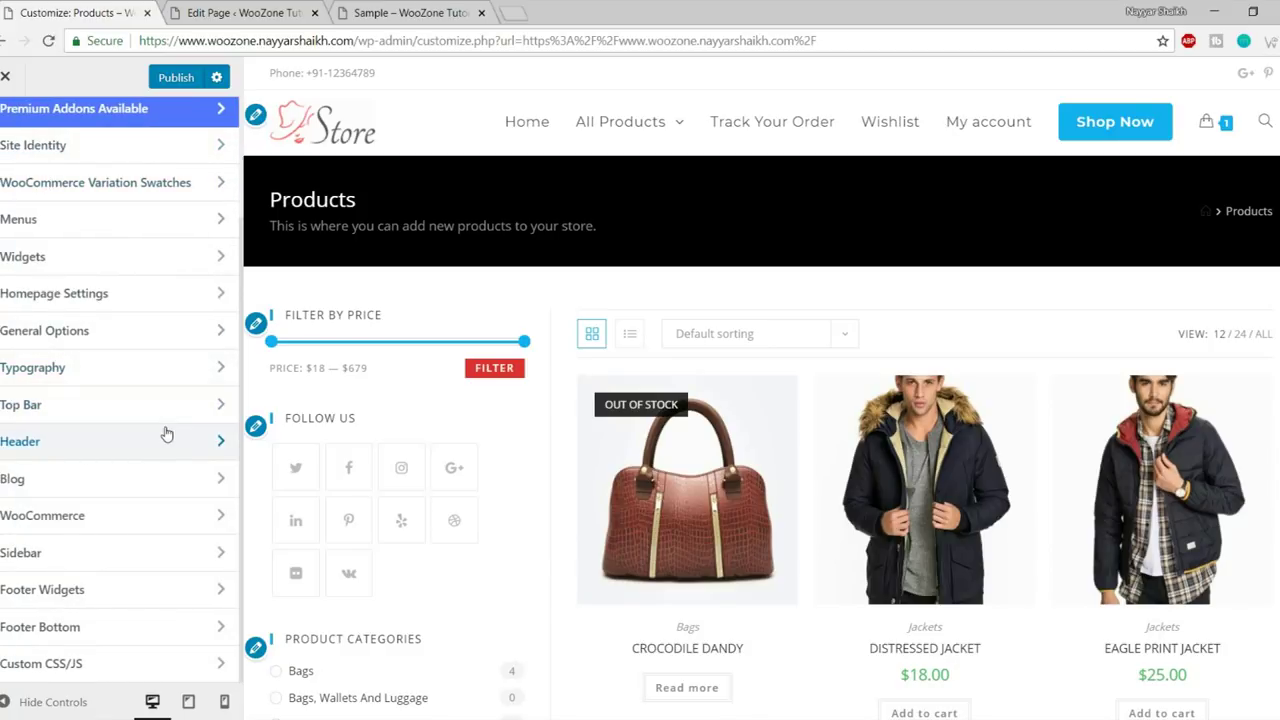
{"action": "left_click", "coordinate": [185, 478]}
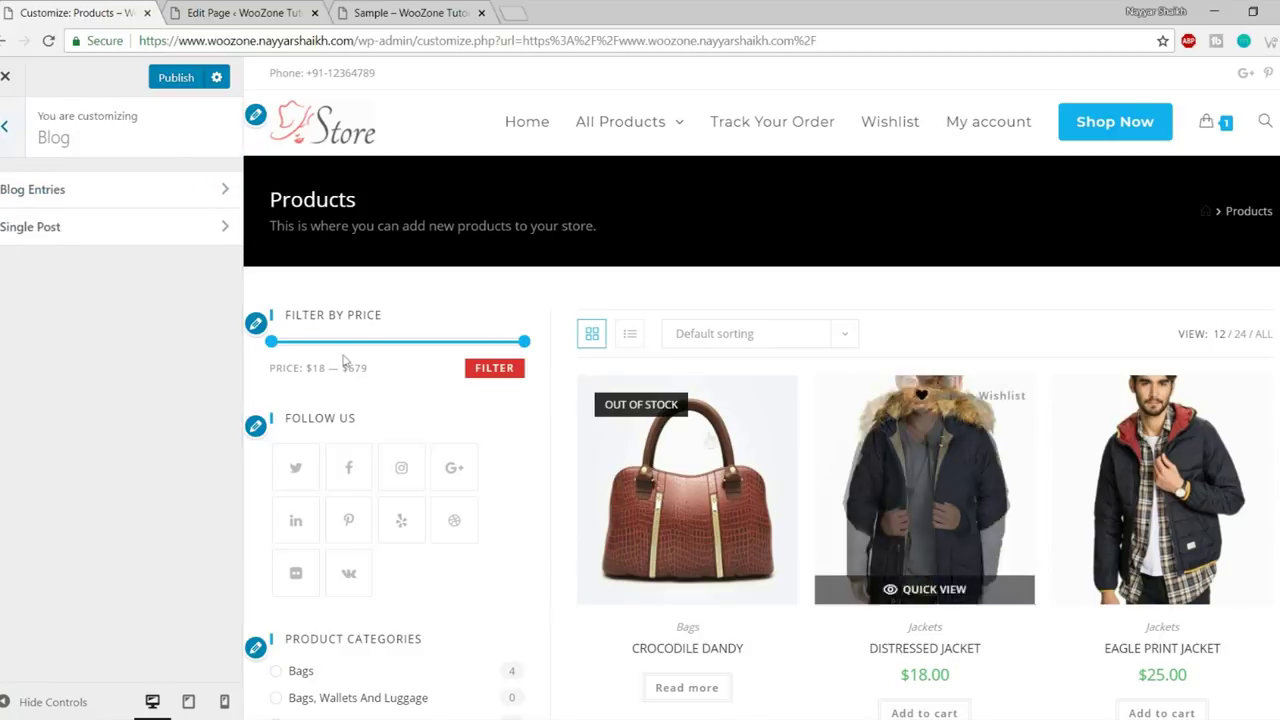
{"action": "left_click", "coordinate": [77, 191]}
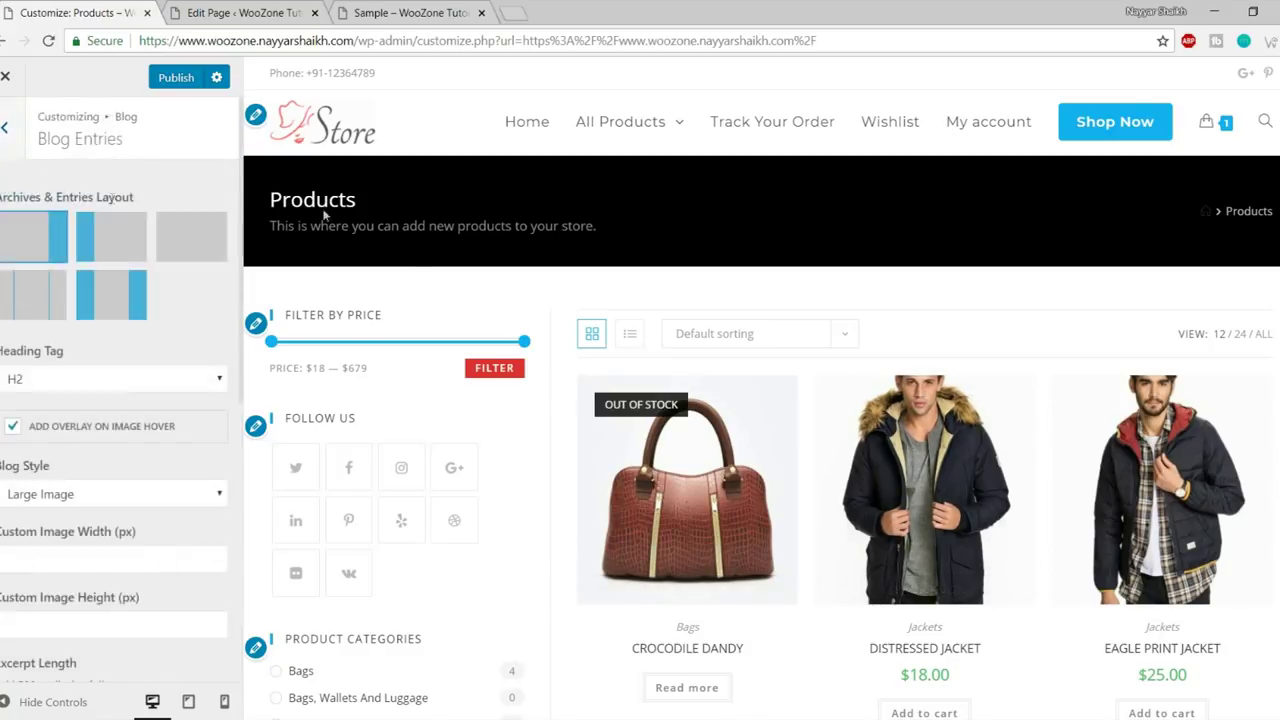
{"action": "scroll", "coordinate": [437, 291], "scroll_direction": "down", "scroll_amount": 1}
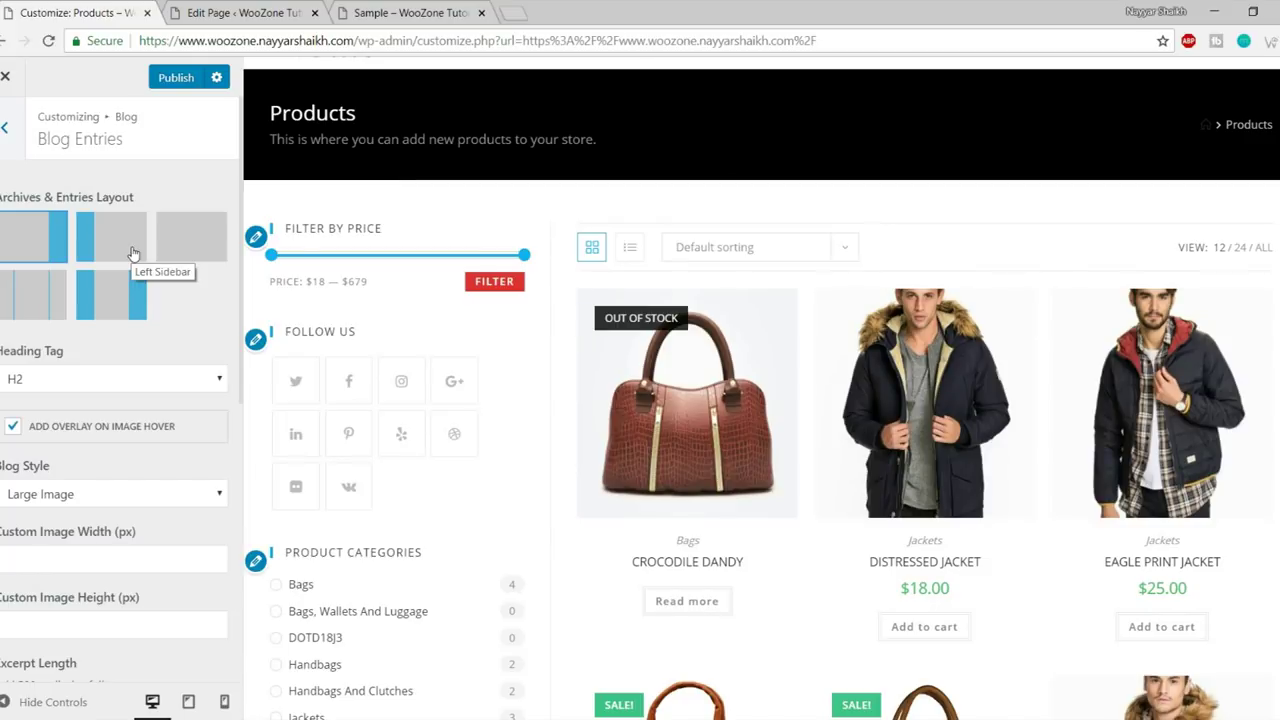
{"action": "scroll", "coordinate": [97, 322], "scroll_direction": "down", "scroll_amount": 2}
- Keep Blog Style at Large Image, review the Blog Entries options, and return to the Blog panel
{"action": "left_click", "coordinate": [97, 324]}
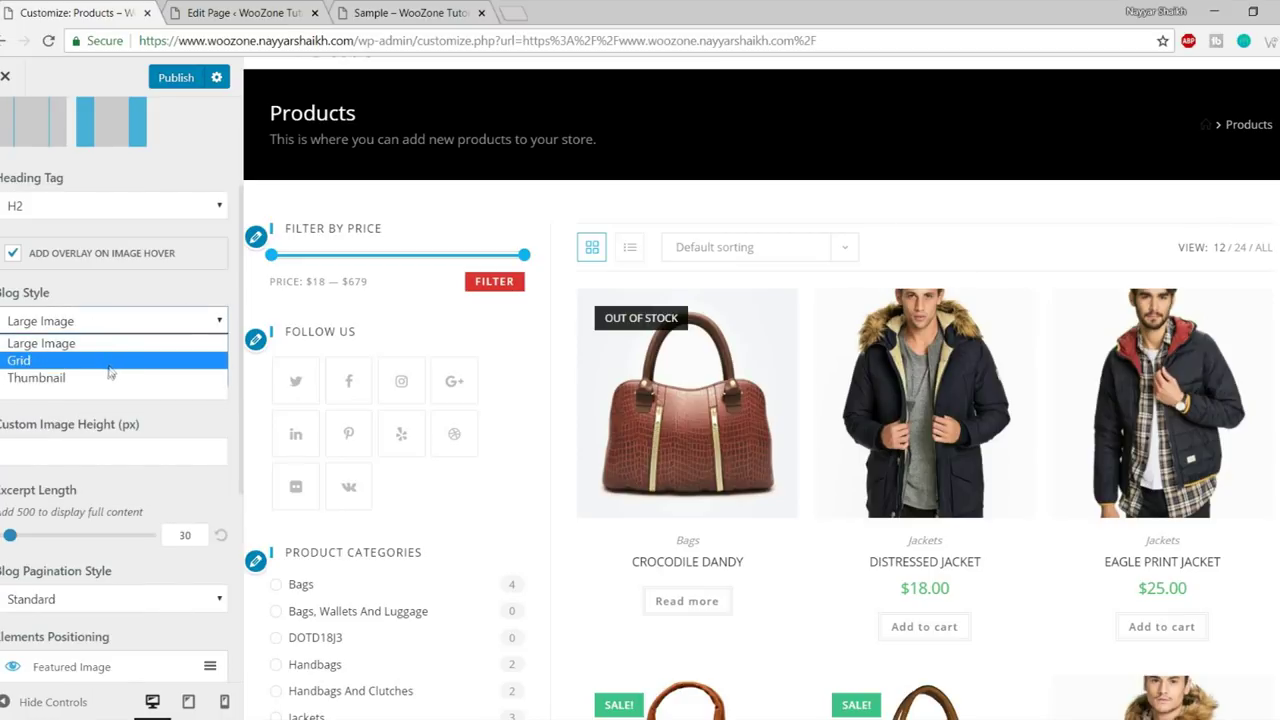
{"action": "left_click", "coordinate": [95, 341]}
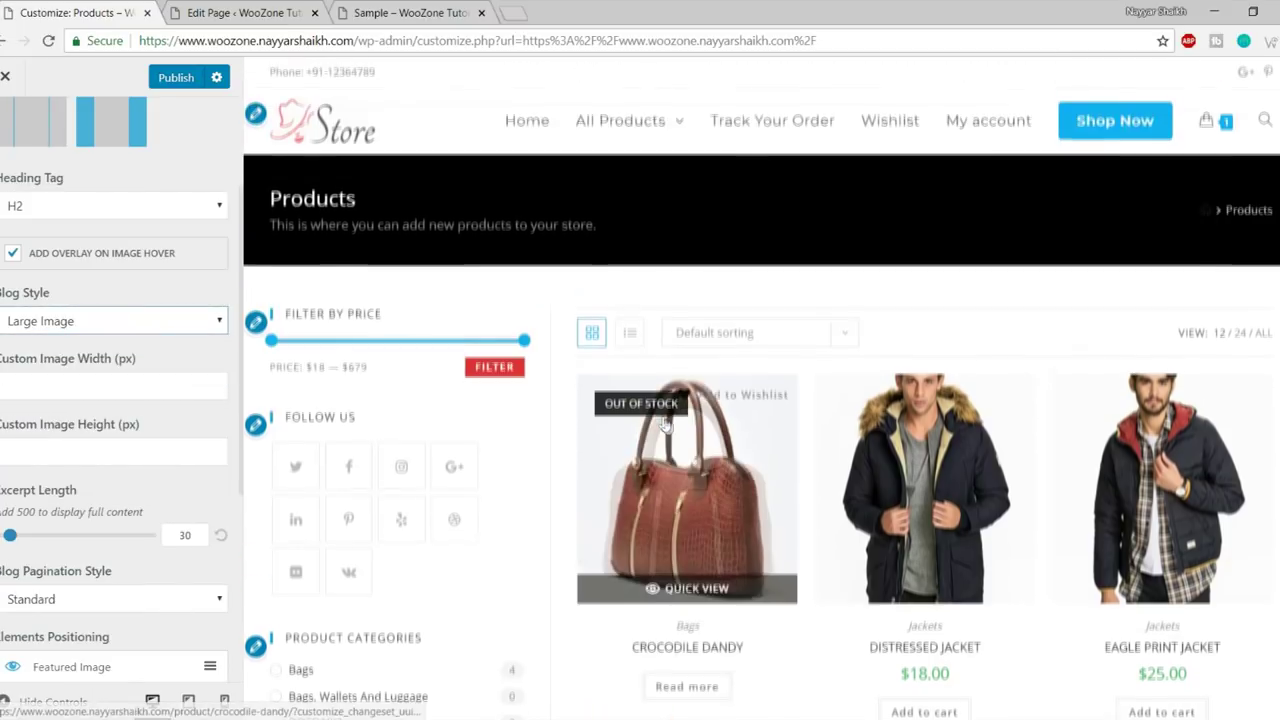
{"action": "scroll", "coordinate": [947, 393], "scroll_direction": "down", "scroll_amount": 8}
{"action": "scroll", "coordinate": [947, 393], "scroll_direction": "down", "scroll_amount": 7}
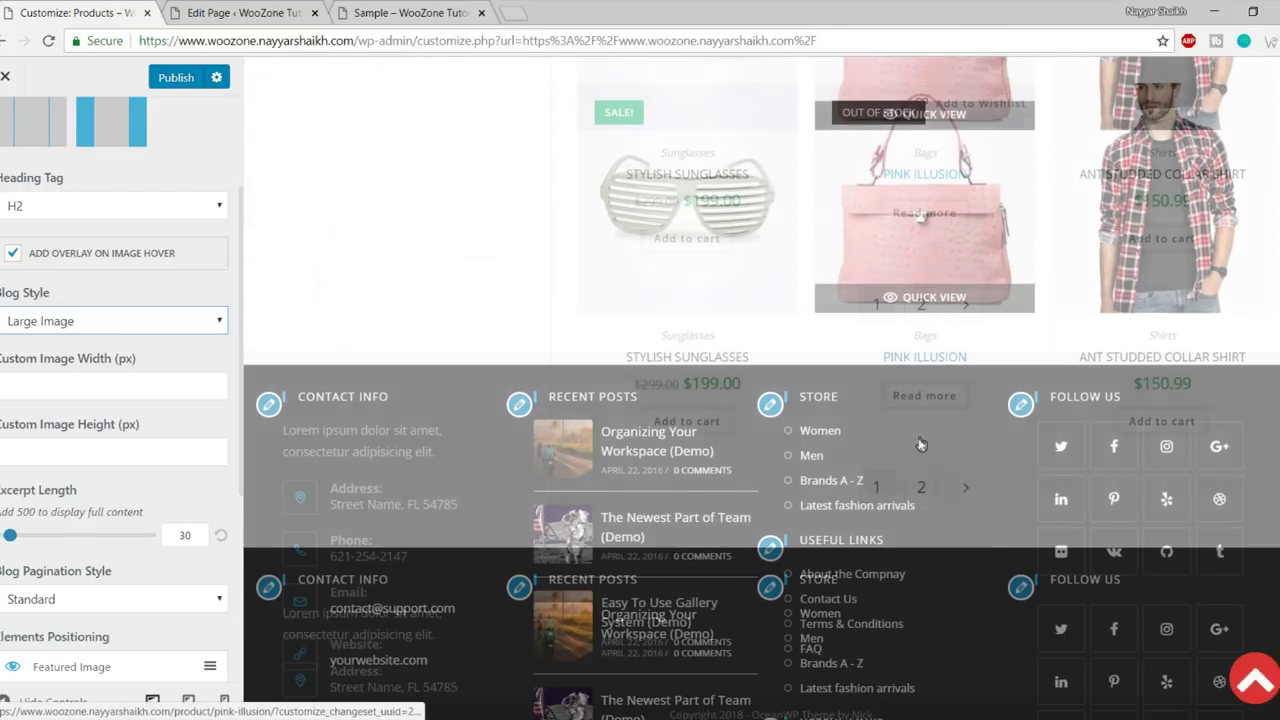
{"action": "scroll", "coordinate": [700, 475], "scroll_direction": "up", "scroll_amount": 10}
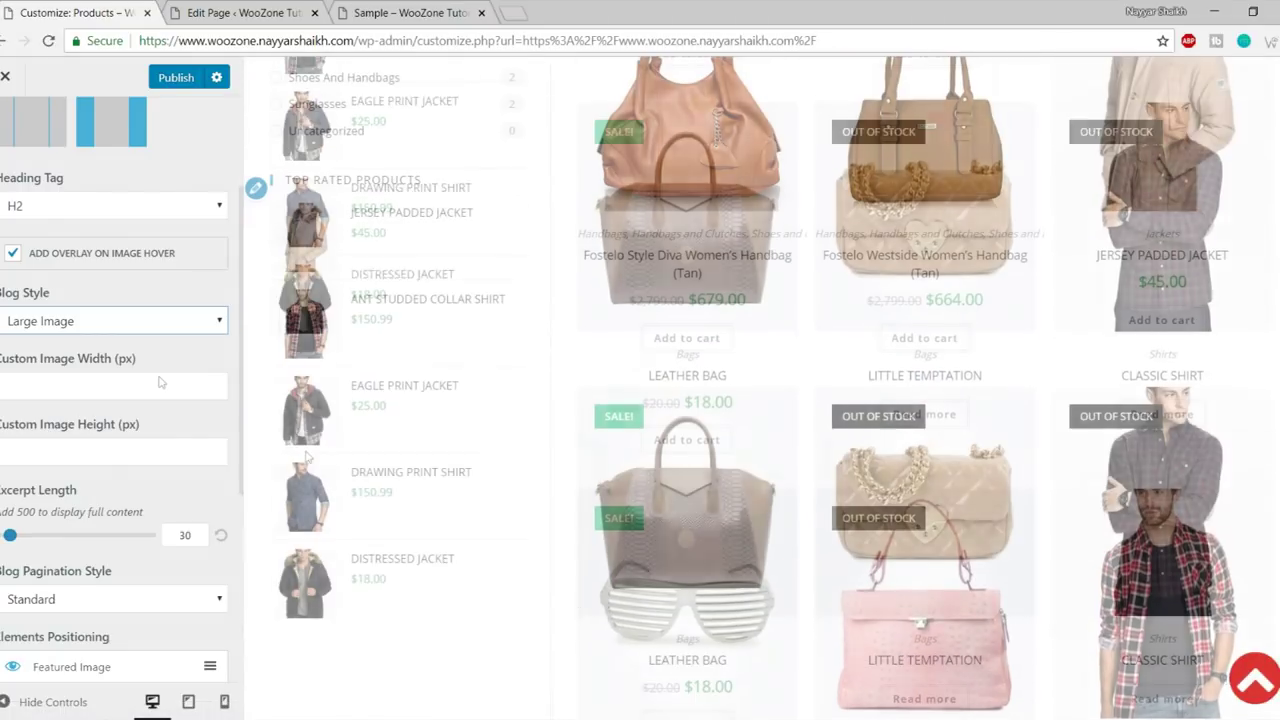
{"action": "scroll", "coordinate": [186, 463], "scroll_direction": "down", "scroll_amount": 4}
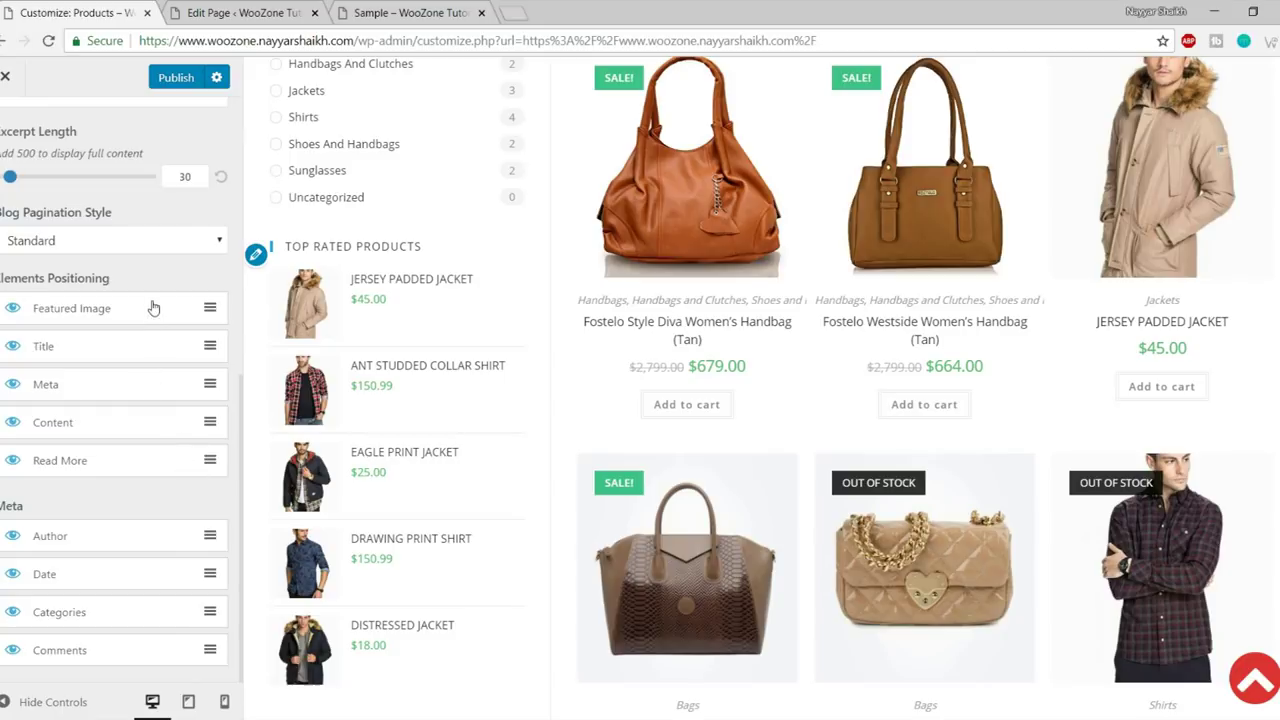
{"action": "scroll", "coordinate": [220, 385], "scroll_direction": "up", "scroll_amount": 5}
{"action": "scroll", "coordinate": [882, 392], "scroll_direction": "up", "scroll_amount": 6}
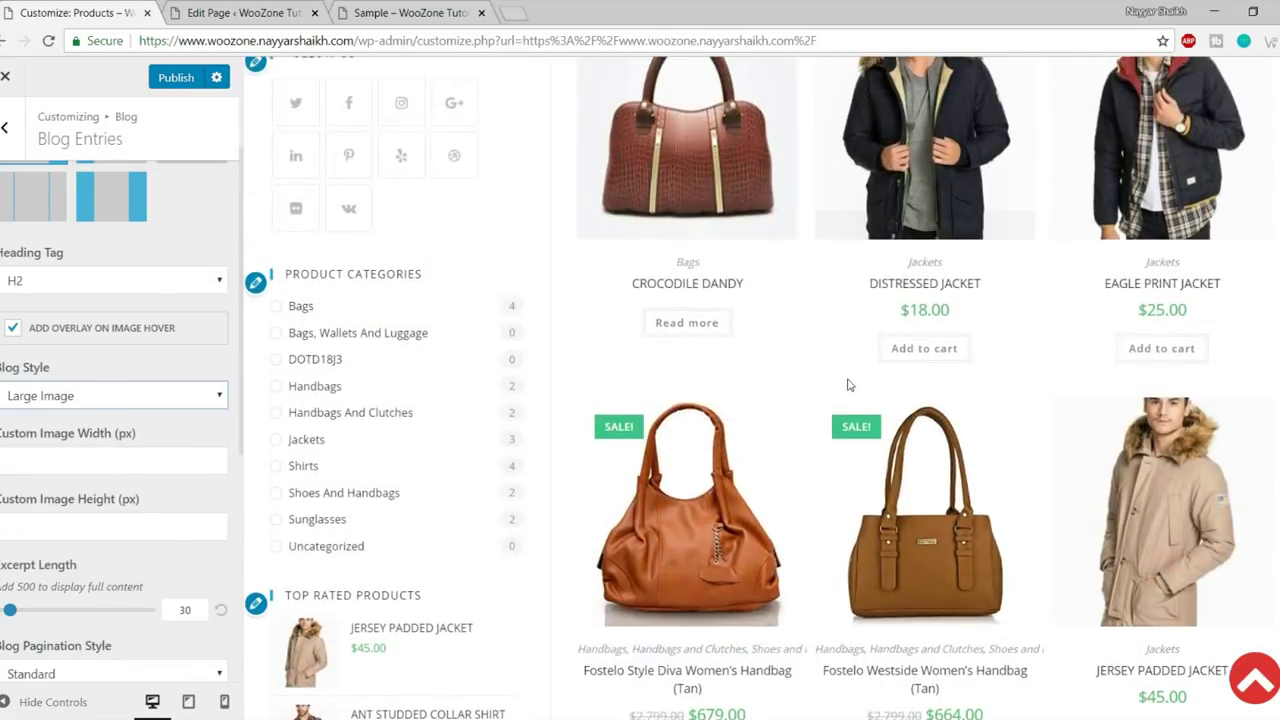
{"action": "scroll", "coordinate": [122, 428], "scroll_direction": "down", "scroll_amount": 4}
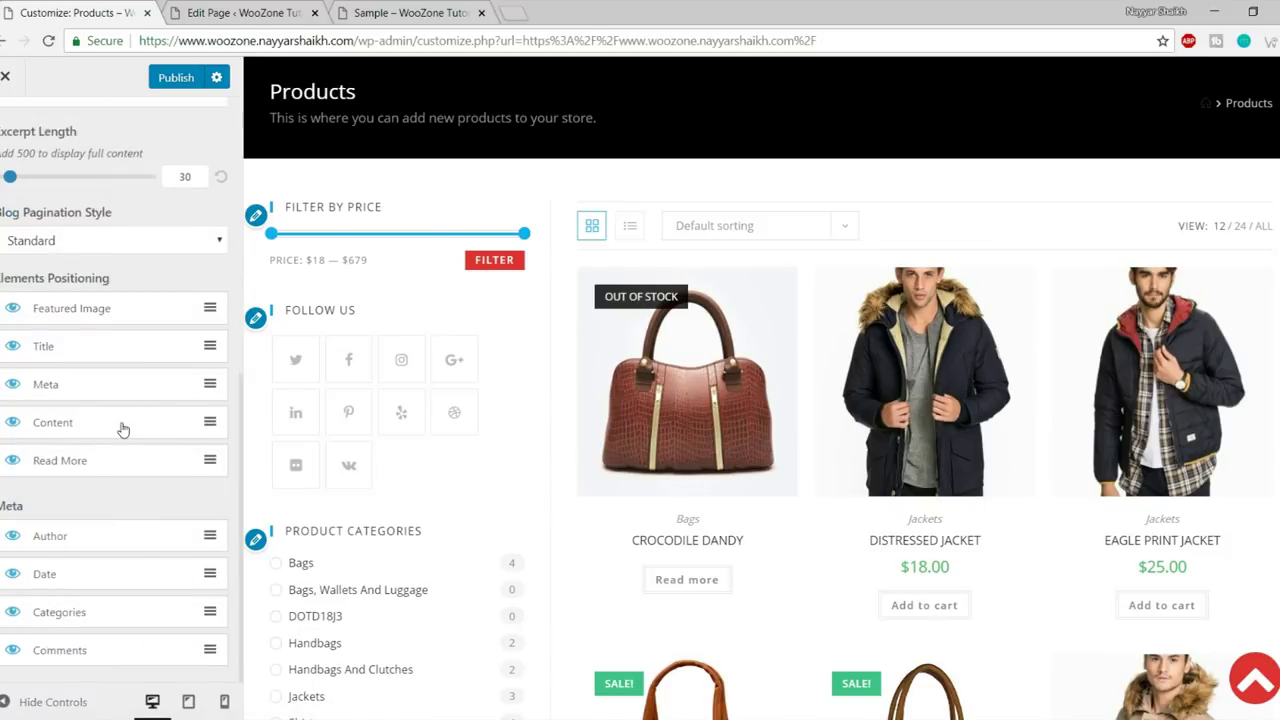
{"action": "scroll", "coordinate": [177, 366], "scroll_direction": "up", "scroll_amount": 5}
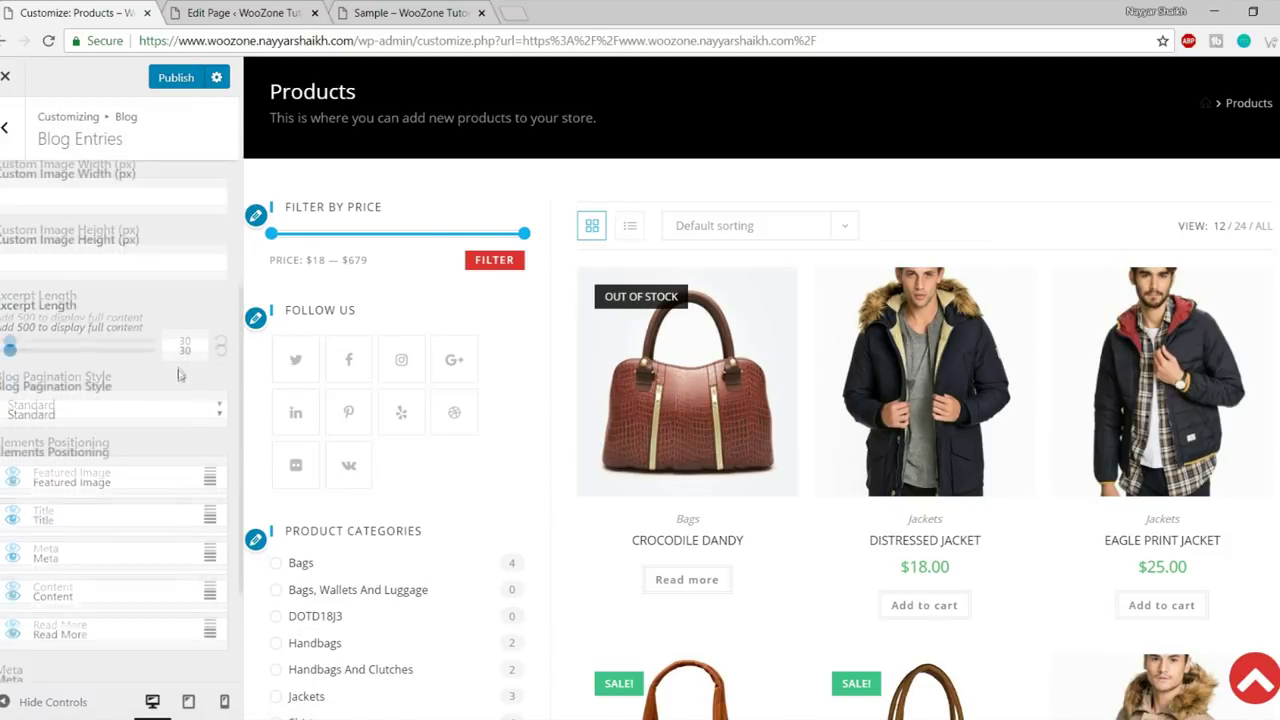
{"action": "left_click", "coordinate": [5, 127]}
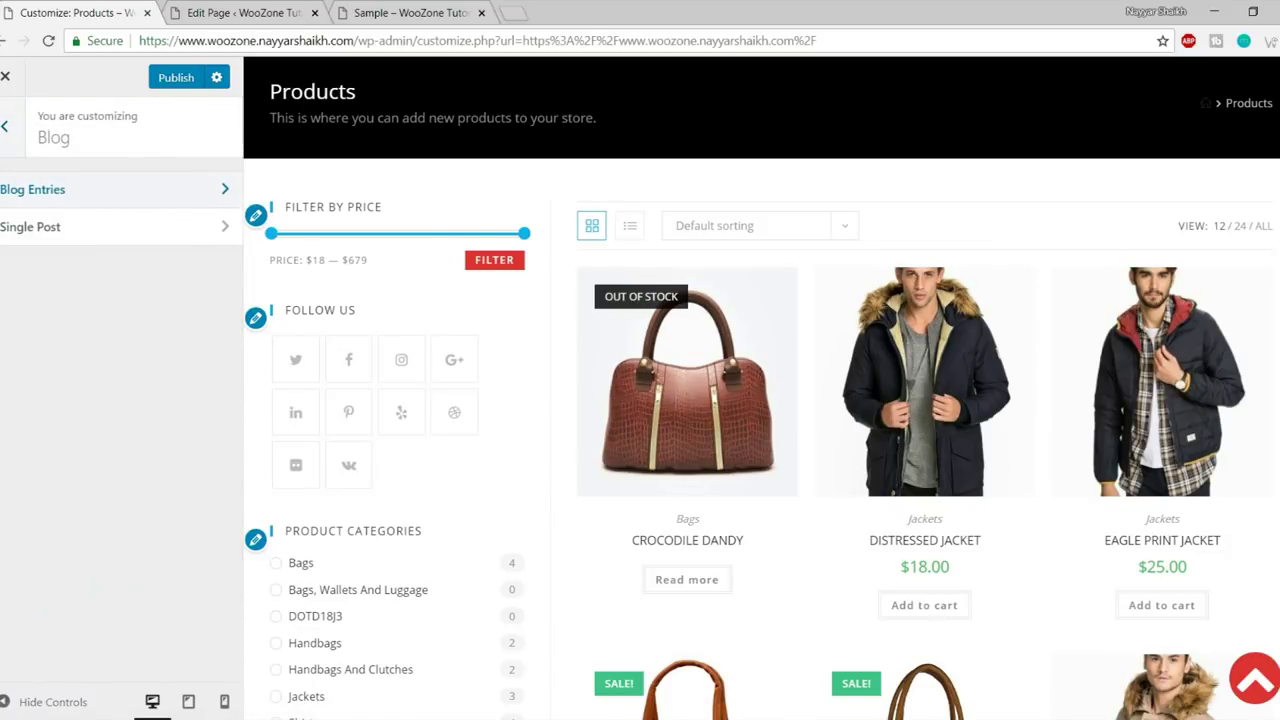
- Go from the main Customizer list into WooCommerce and open its Store Notice settings
{"action": "left_click", "coordinate": [5, 127]}
{"action": "scroll", "coordinate": [116, 527], "scroll_direction": "down", "scroll_amount": 2}
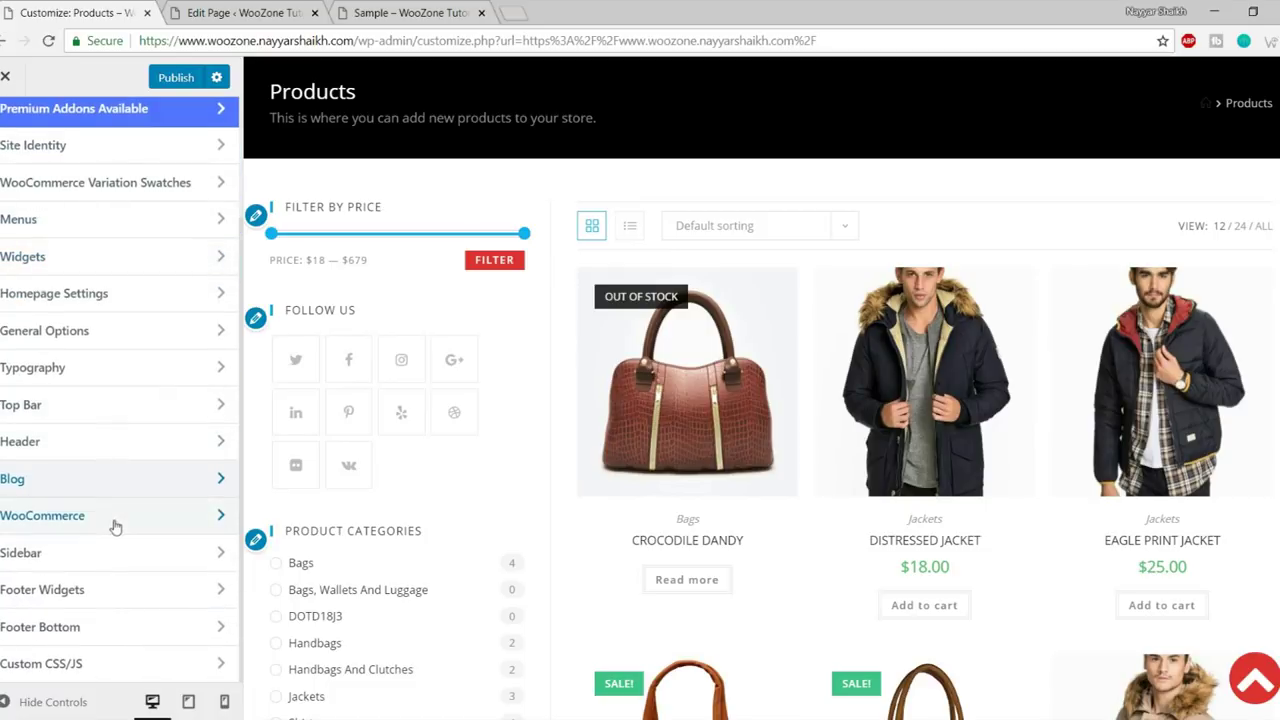
{"action": "left_click", "coordinate": [105, 515]}
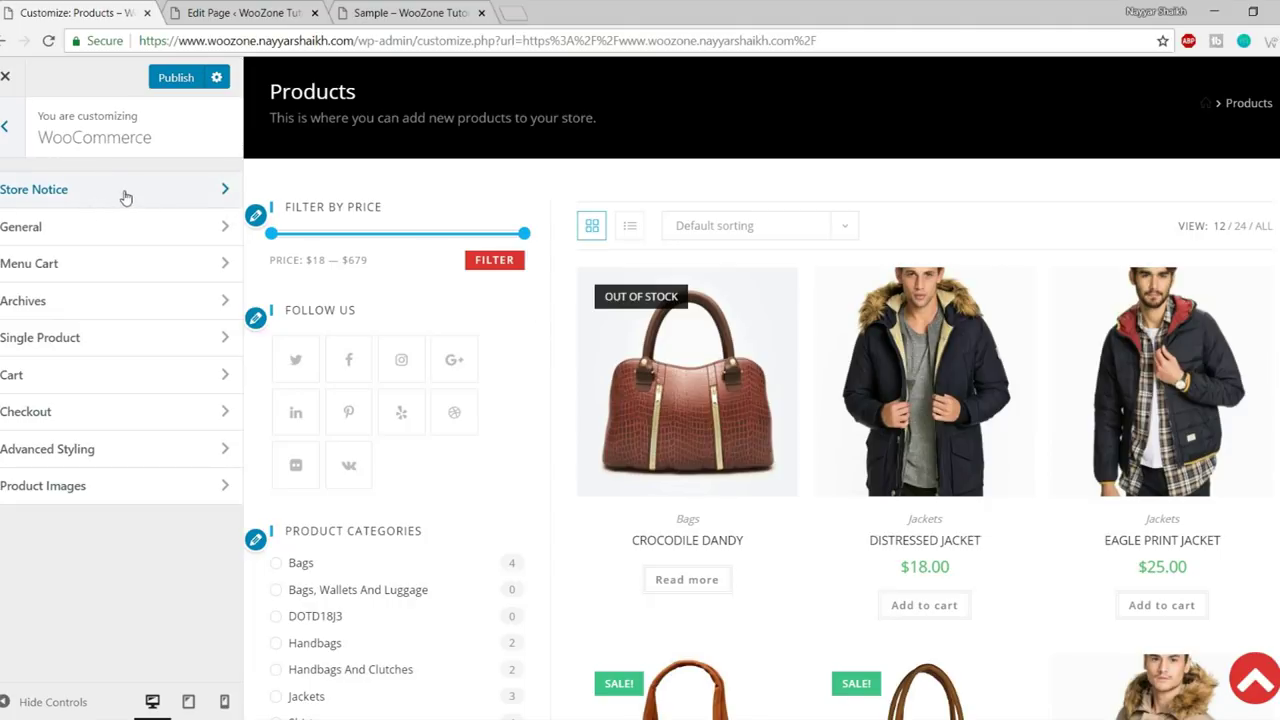
{"action": "left_click", "coordinate": [4, 128]}
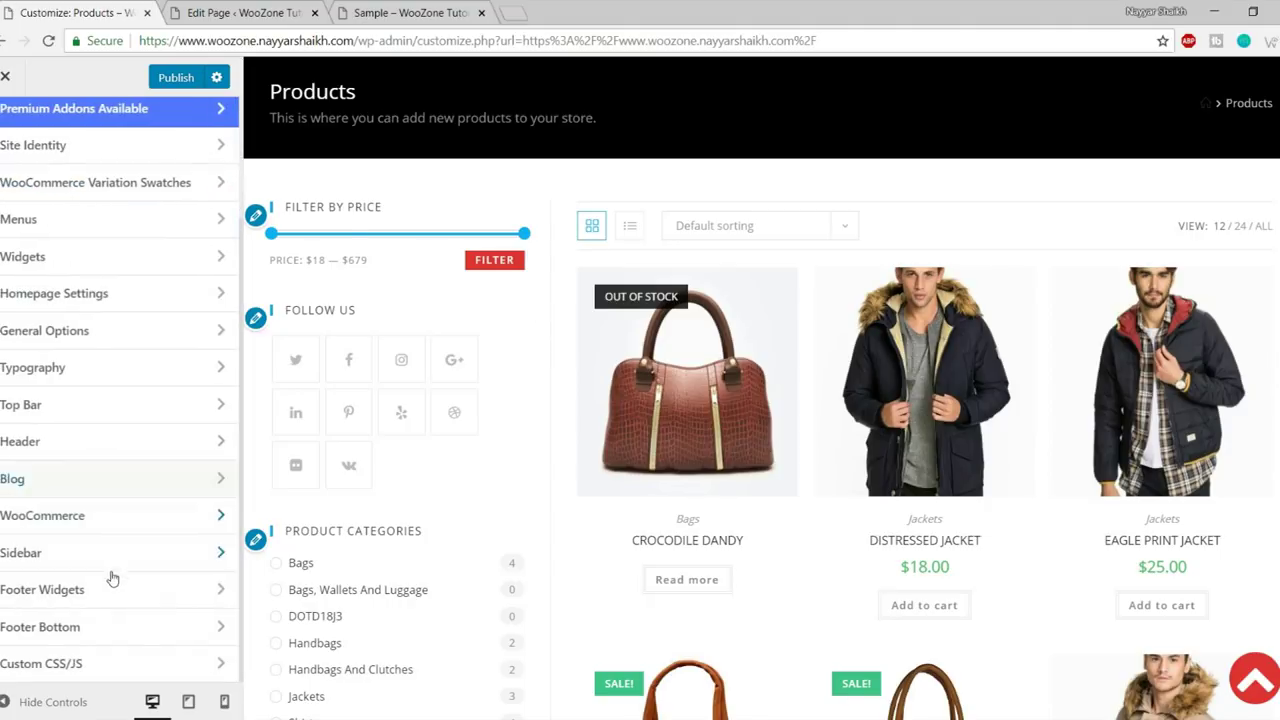
{"action": "left_click", "coordinate": [87, 517]}
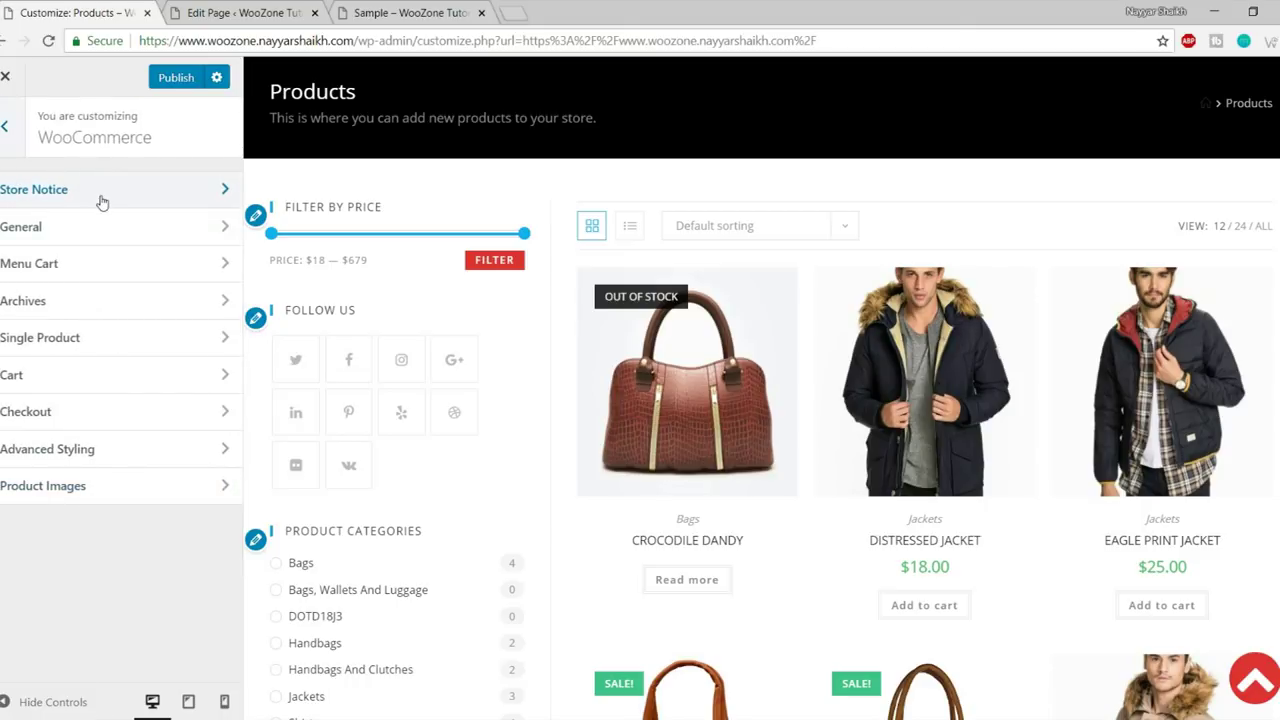
{"action": "scroll", "coordinate": [566, 337], "scroll_direction": "up", "scroll_amount": 2}
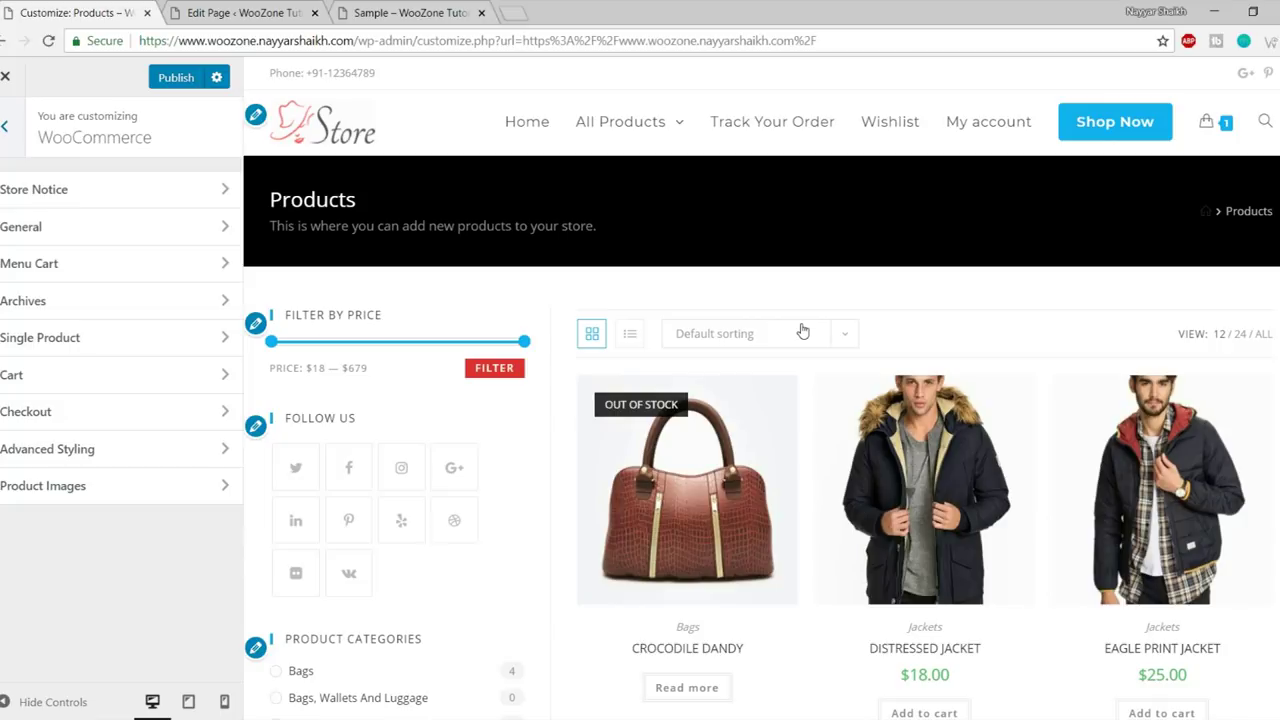
{"action": "scroll", "coordinate": [802, 331], "scroll_direction": "down", "scroll_amount": 3}
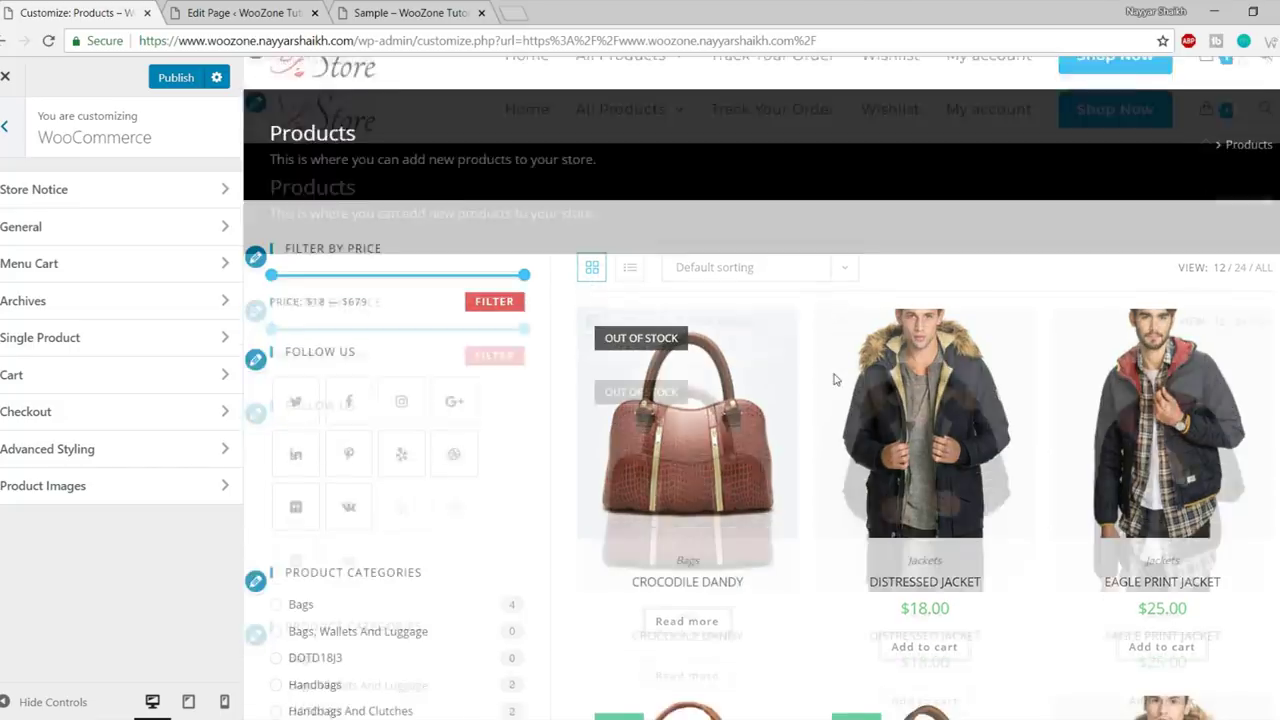
{"action": "scroll", "coordinate": [1133, 475], "scroll_direction": "down", "scroll_amount": 4}
{"action": "mouse_move", "coordinate": [1133, 477]}
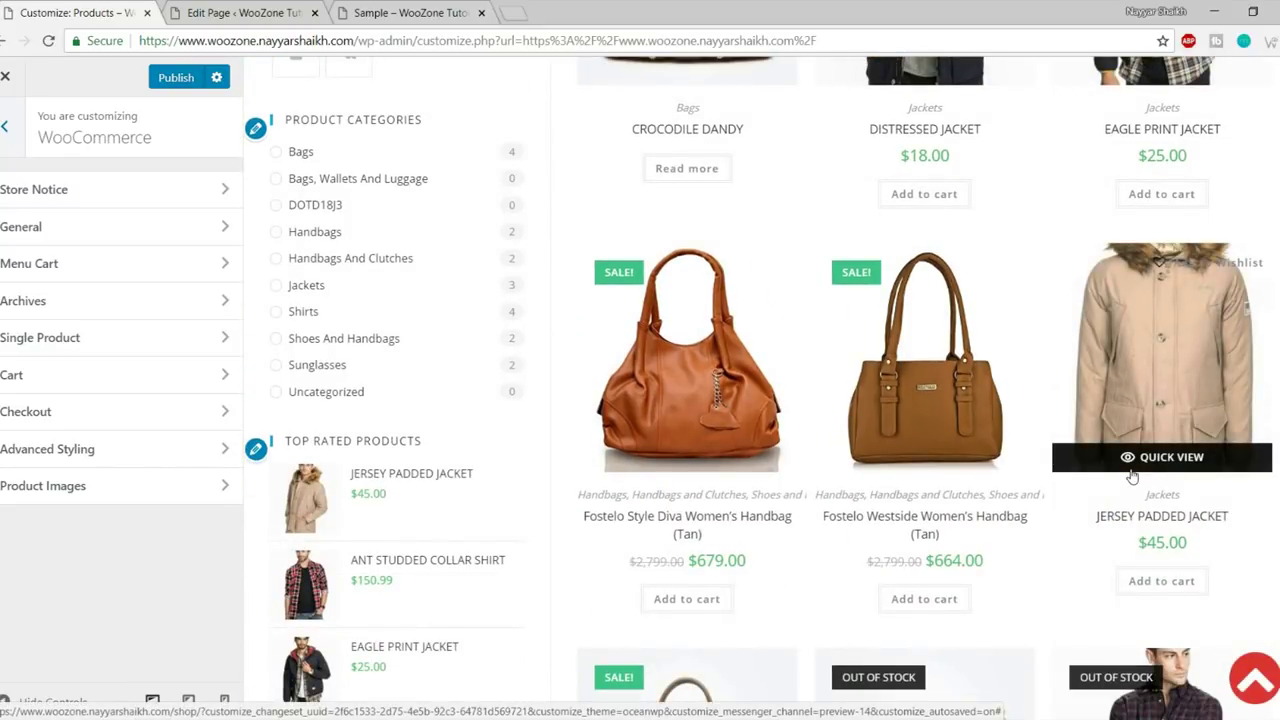
{"action": "scroll", "coordinate": [1132, 477], "scroll_direction": "up", "scroll_amount": 7}
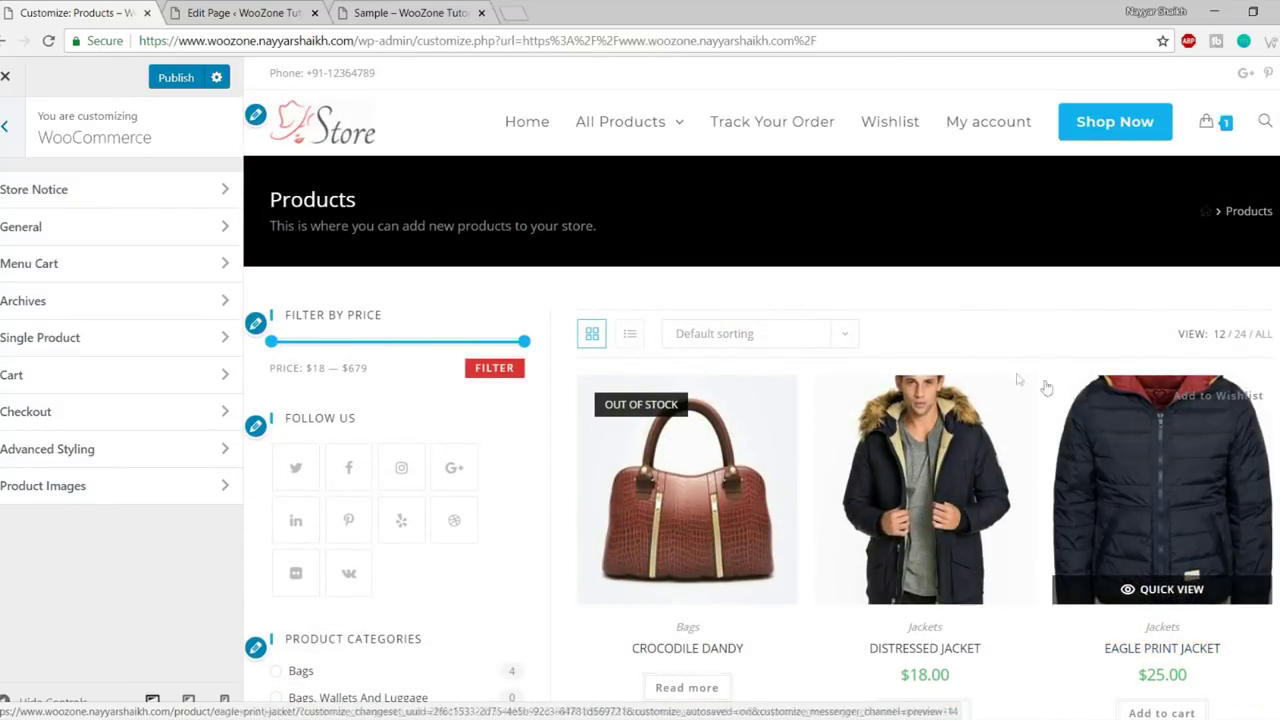
{"action": "left_click", "coordinate": [112, 199]}
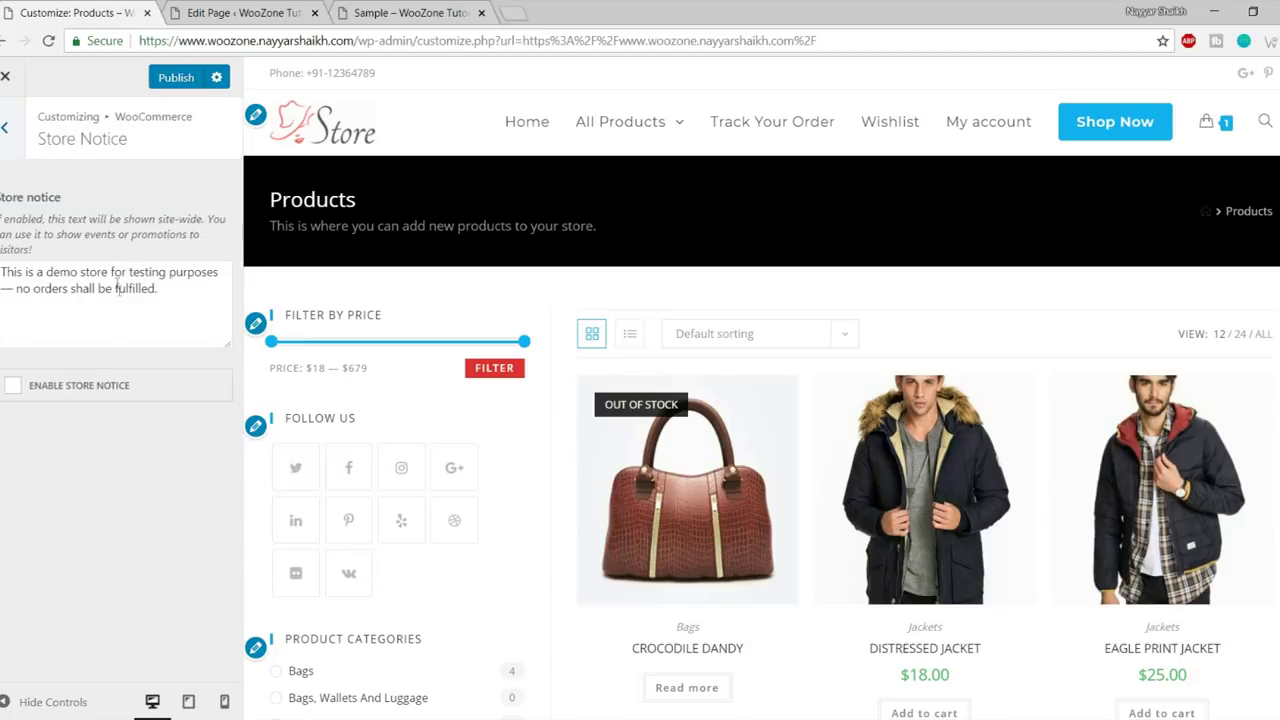
{"action": "left_click", "coordinate": [93, 293]}
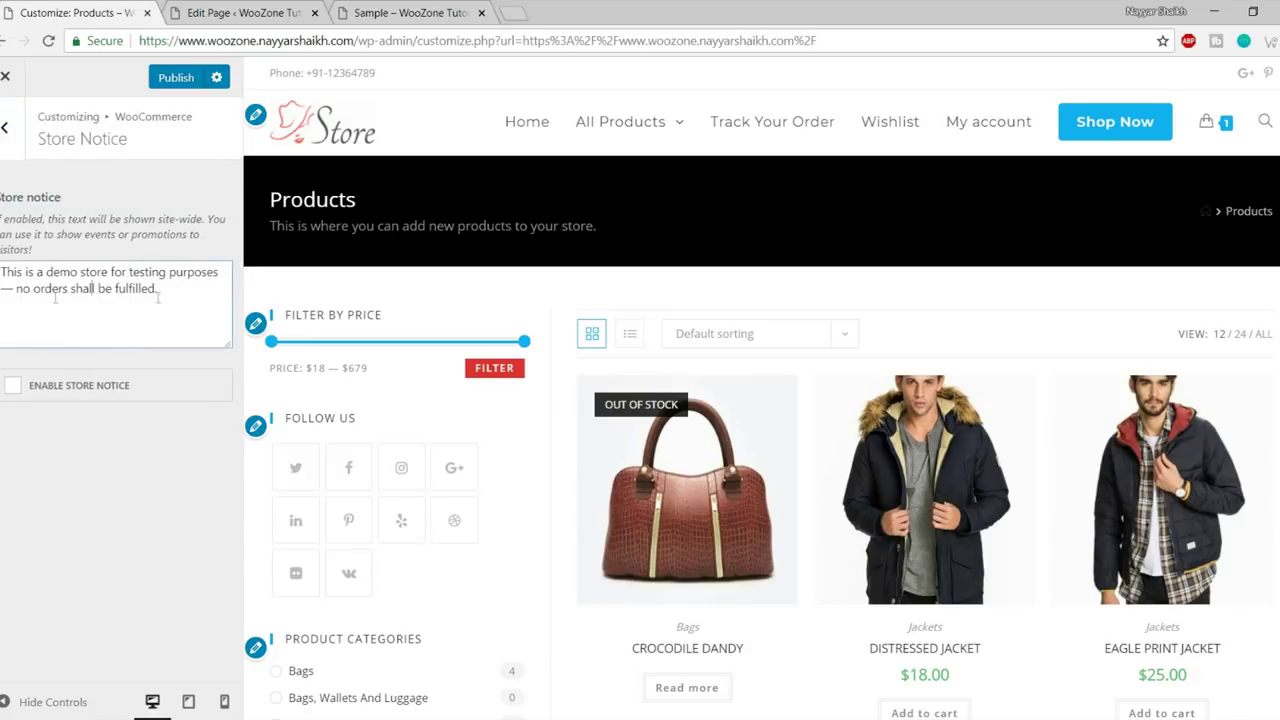
{"action": "key", "text": "ctrl+a"}
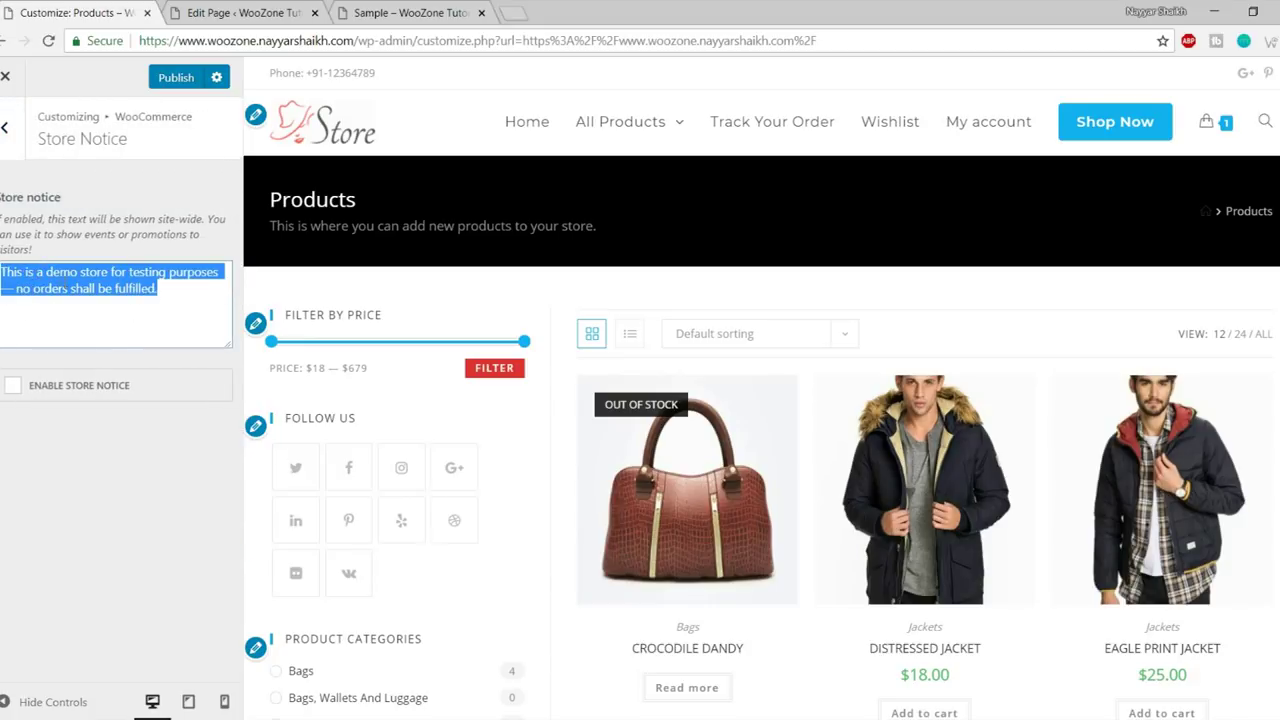
{"action": "left_click", "coordinate": [46, 287]}
{"action": "key", "text": "ctrl+a"}
{"action": "left_click", "coordinate": [46, 287]}
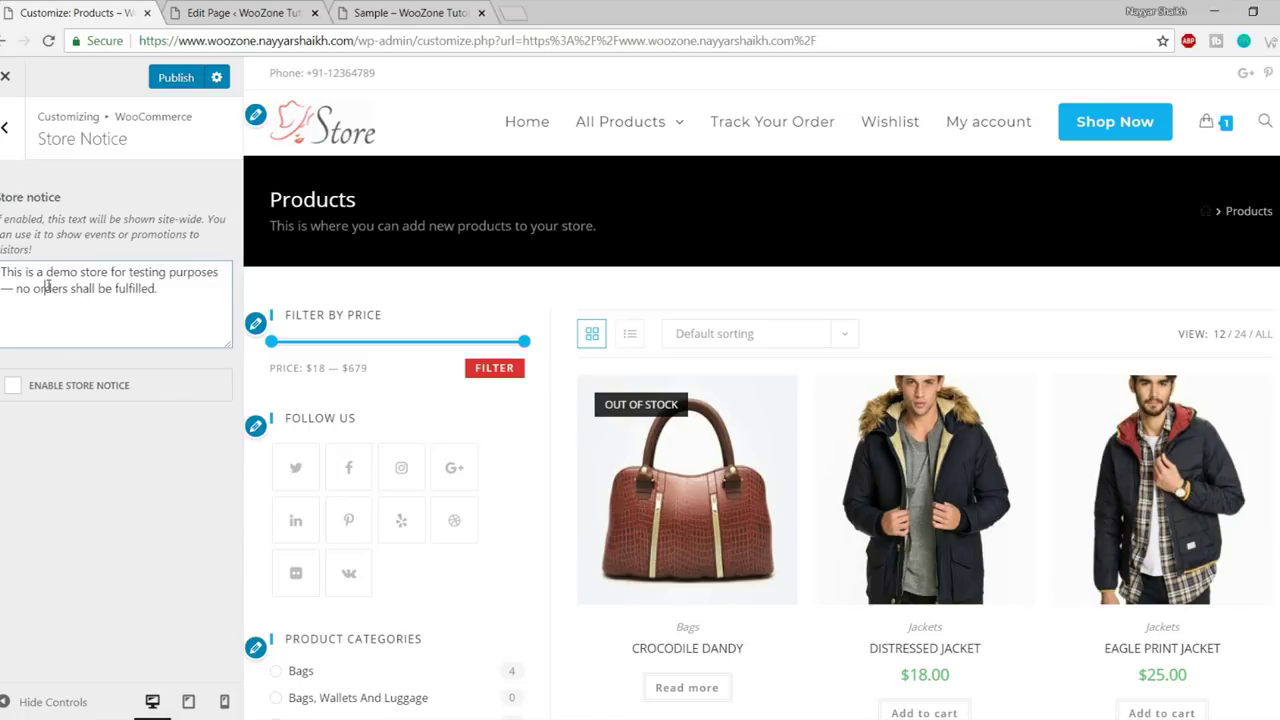
{"action": "left_click", "coordinate": [68, 388]}
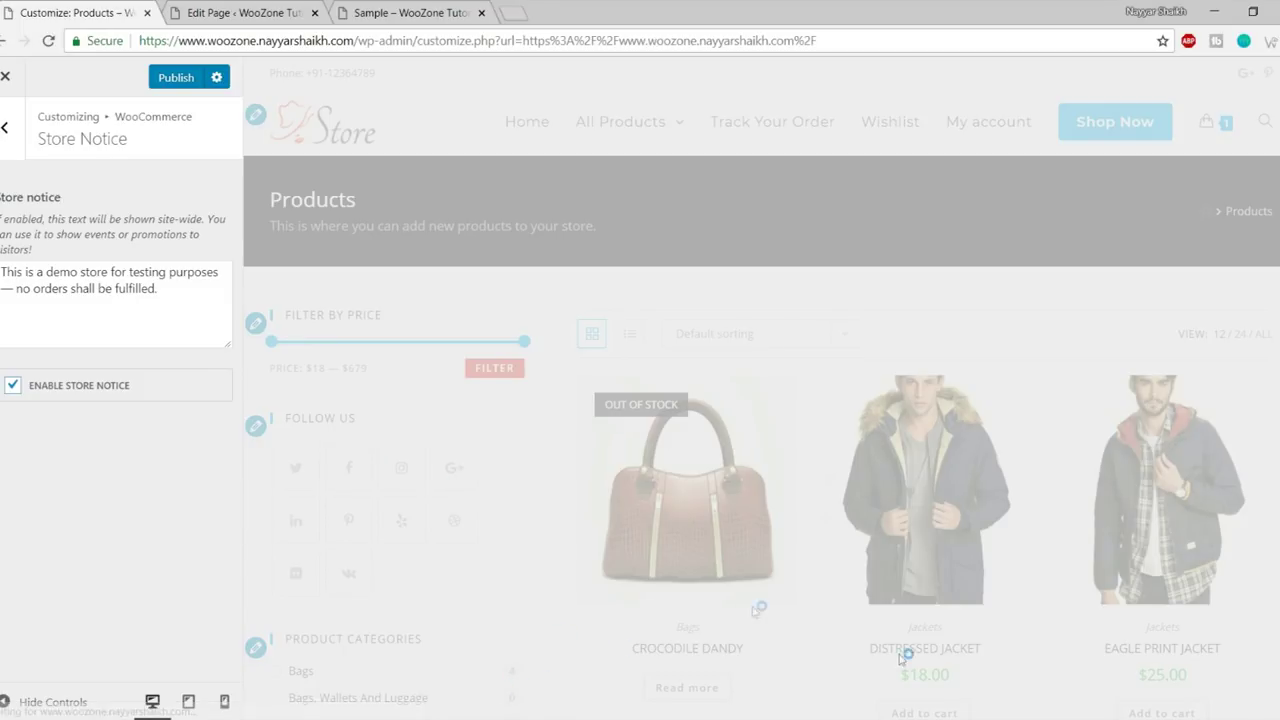
{"action": "scroll", "coordinate": [766, 575], "scroll_direction": "down", "scroll_amount": 1}
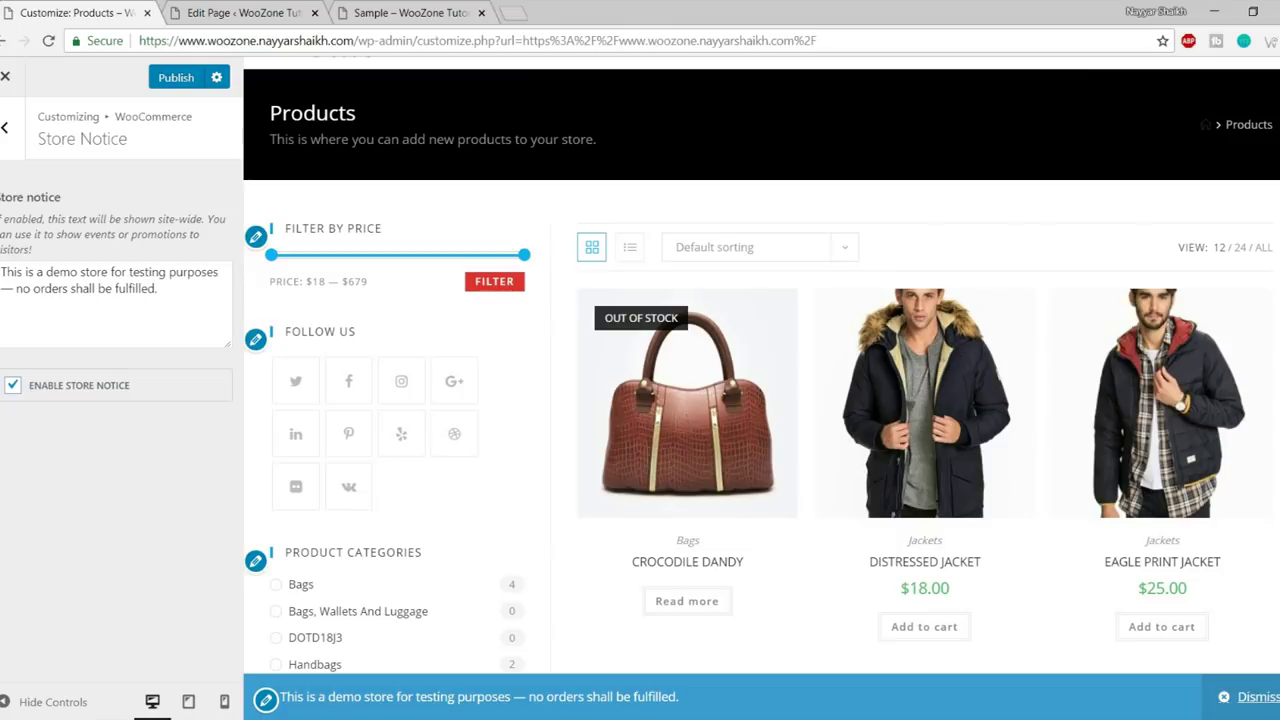
{"action": "left_click_drag", "start_coordinate": [281, 697], "coordinate": [736, 707]}
{"action": "left_click", "coordinate": [736, 707]}
{"action": "left_click_drag", "start_coordinate": [500, 697], "coordinate": [714, 703]}
{"action": "left_click", "coordinate": [716, 707]}
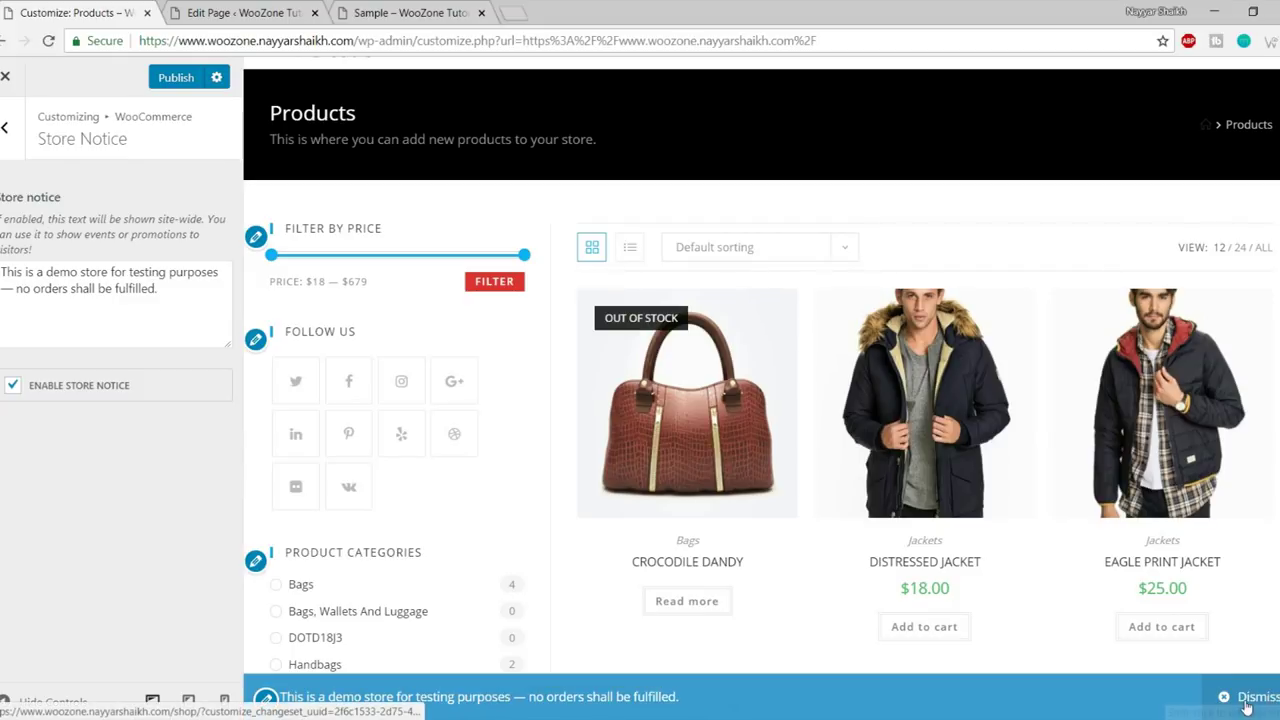
{"action": "scroll", "coordinate": [272, 546], "scroll_direction": "up", "scroll_amount": 2}
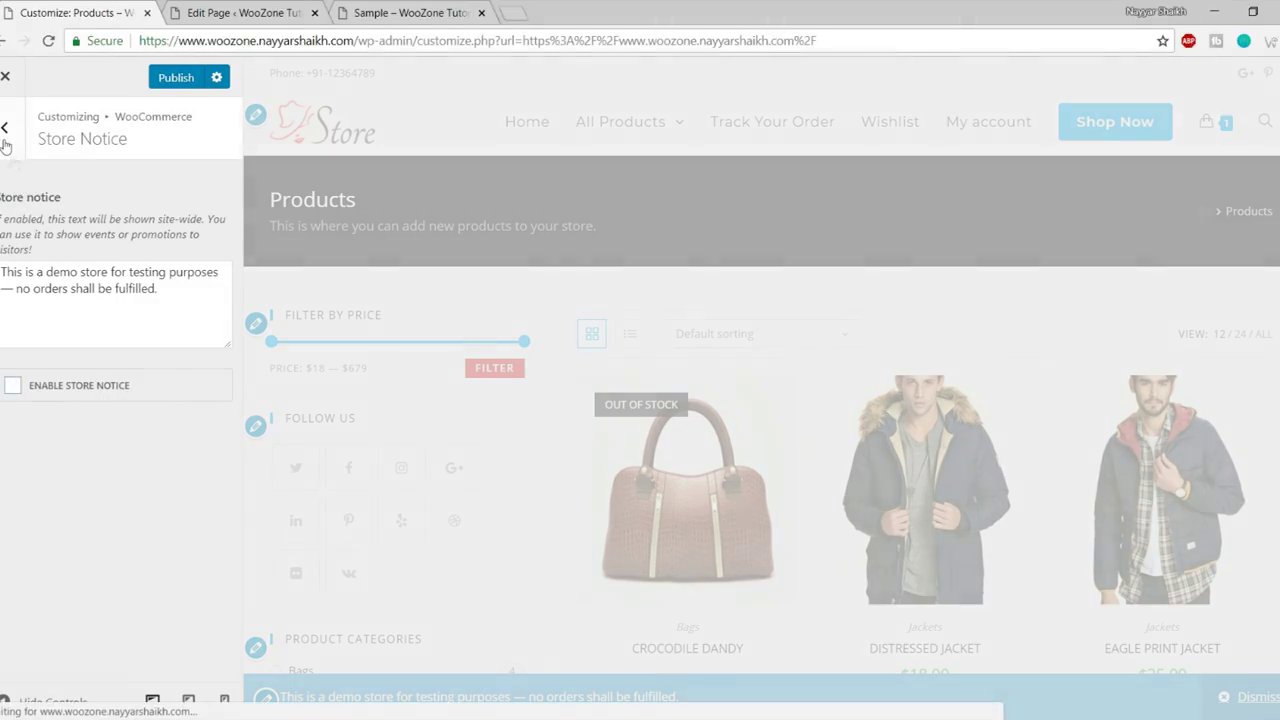
{"action": "left_click", "coordinate": [5, 127]}
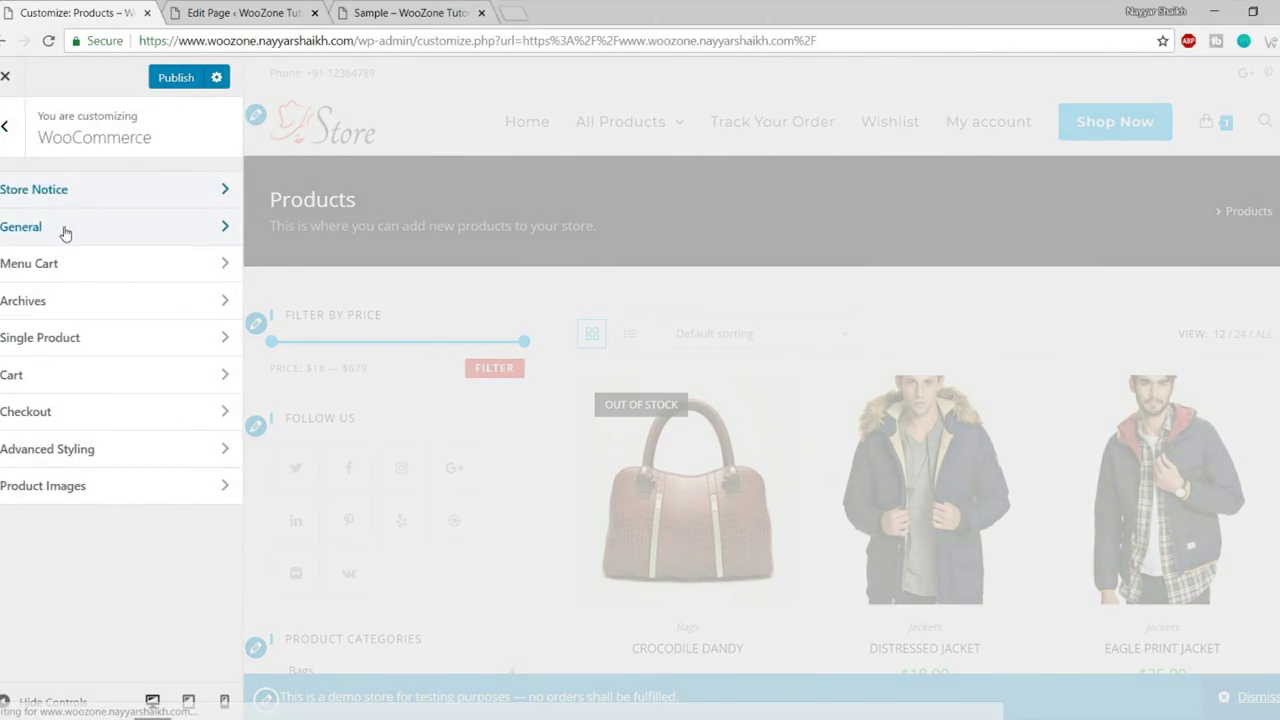
- Open General WooCommerce settings and keep the categories widget style at Default
{"action": "left_click", "coordinate": [62, 236]}
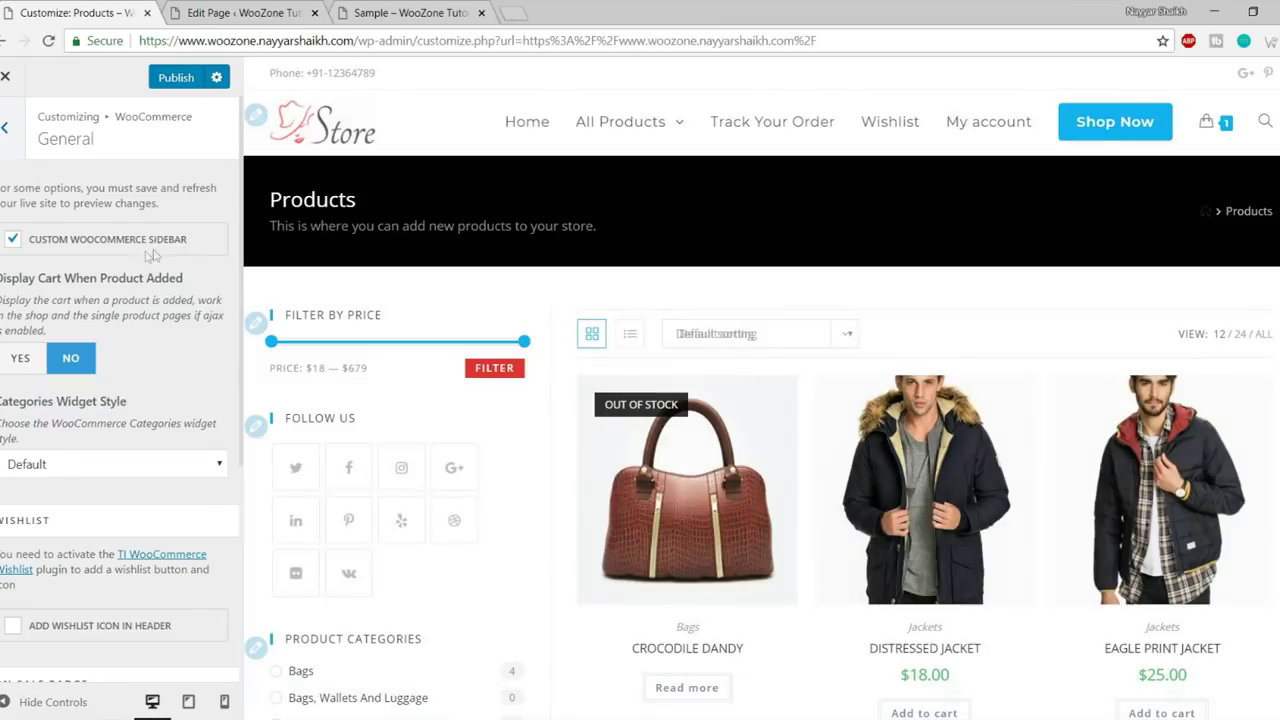
{"action": "scroll", "coordinate": [368, 333], "scroll_direction": "down", "scroll_amount": 10}
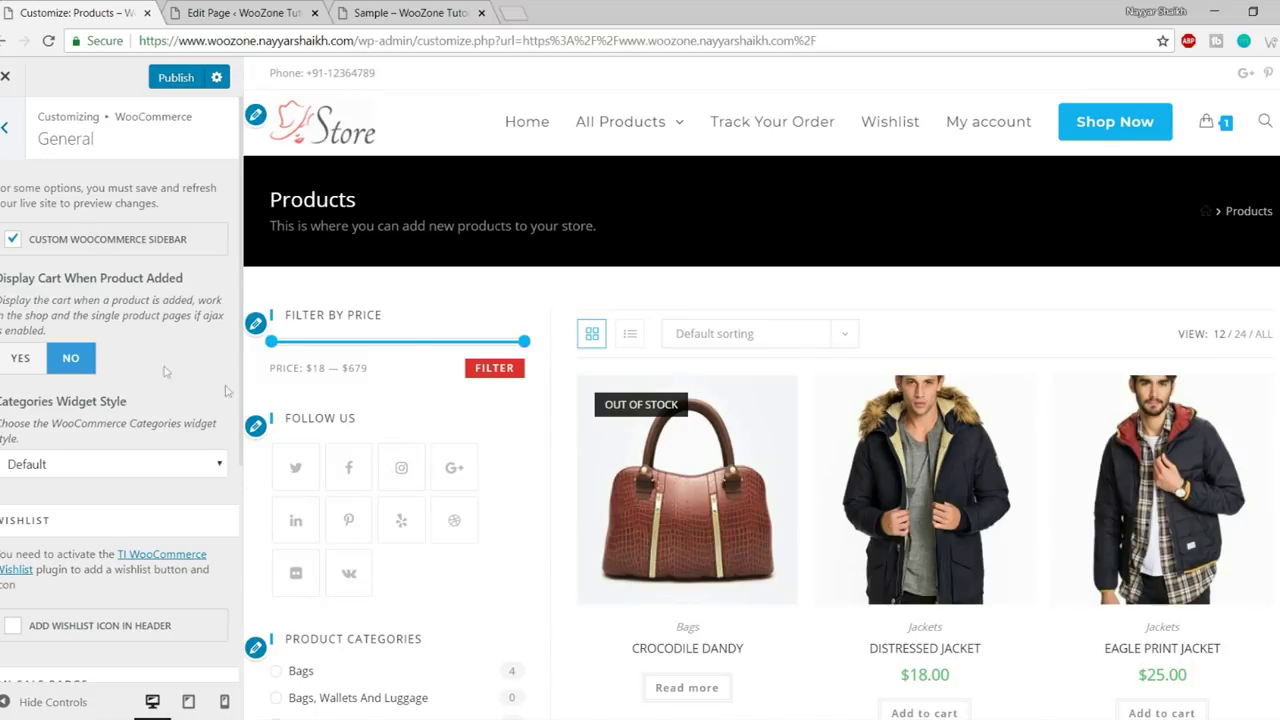
{"action": "scroll", "coordinate": [440, 385], "scroll_direction": "down", "scroll_amount": 1}
{"action": "scroll", "coordinate": [409, 523], "scroll_direction": "down", "scroll_amount": 5}
{"action": "scroll", "coordinate": [168, 478], "scroll_direction": "down", "scroll_amount": 3}
{"action": "scroll", "coordinate": [163, 495], "scroll_direction": "up", "scroll_amount": 1}
{"action": "scroll", "coordinate": [140, 460], "scroll_direction": "down", "scroll_amount": 1}
{"action": "scroll", "coordinate": [150, 440], "scroll_direction": "up", "scroll_amount": 3}
{"action": "left_click_drag", "start_coordinate": [66, 280], "coordinate": [164, 284]}
{"action": "scroll", "coordinate": [662, 415], "scroll_direction": "down", "scroll_amount": 1}
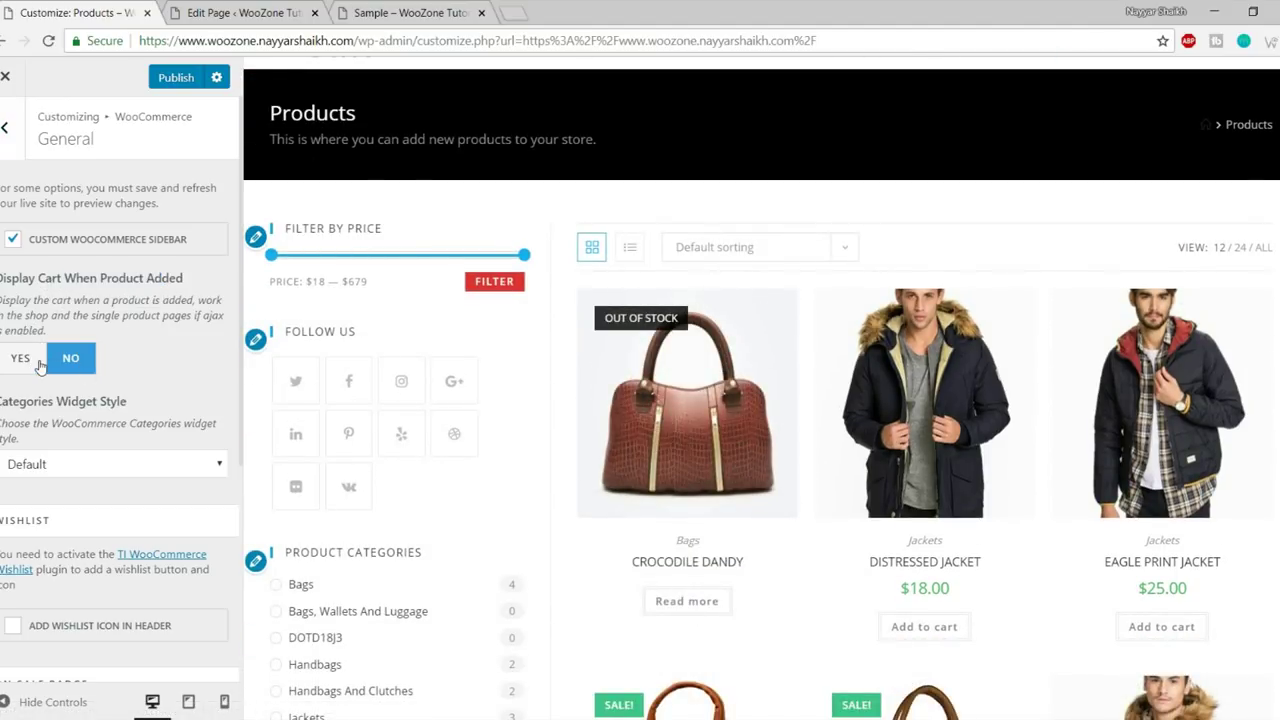
{"action": "scroll", "coordinate": [179, 375], "scroll_direction": "down", "scroll_amount": 1}
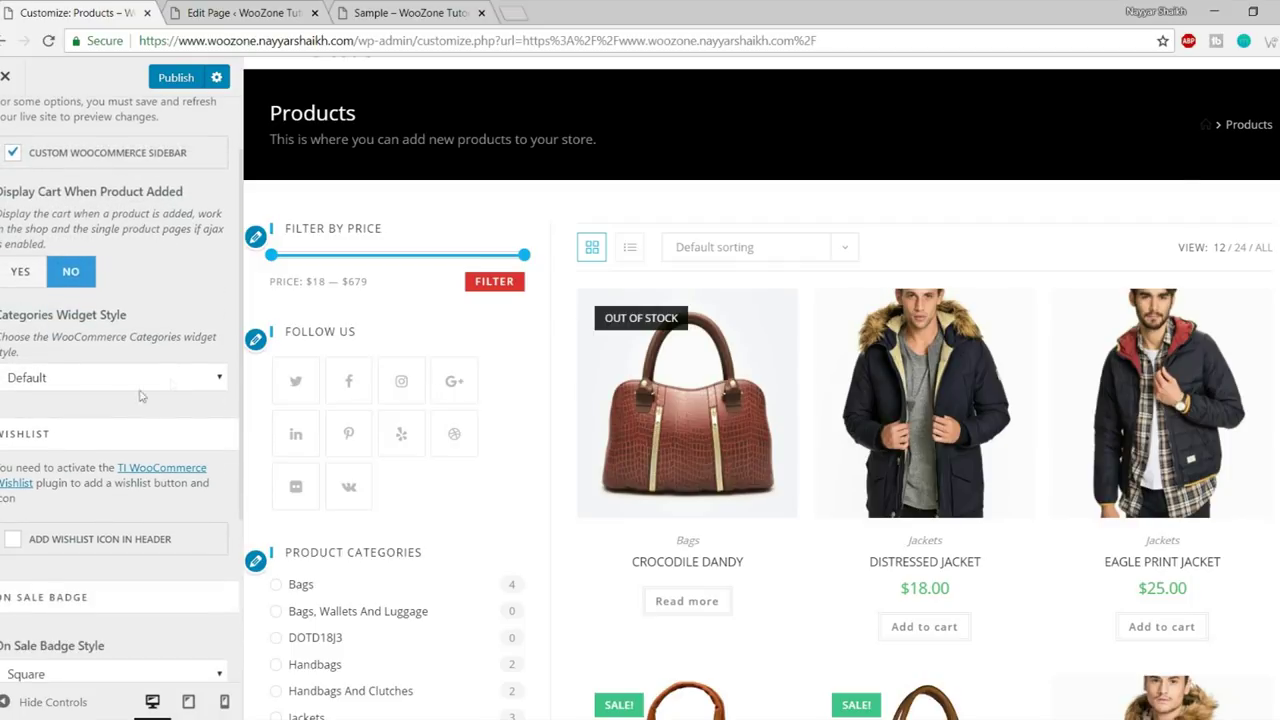
{"action": "left_click", "coordinate": [128, 380]}
{"action": "left_click", "coordinate": [120, 397]}
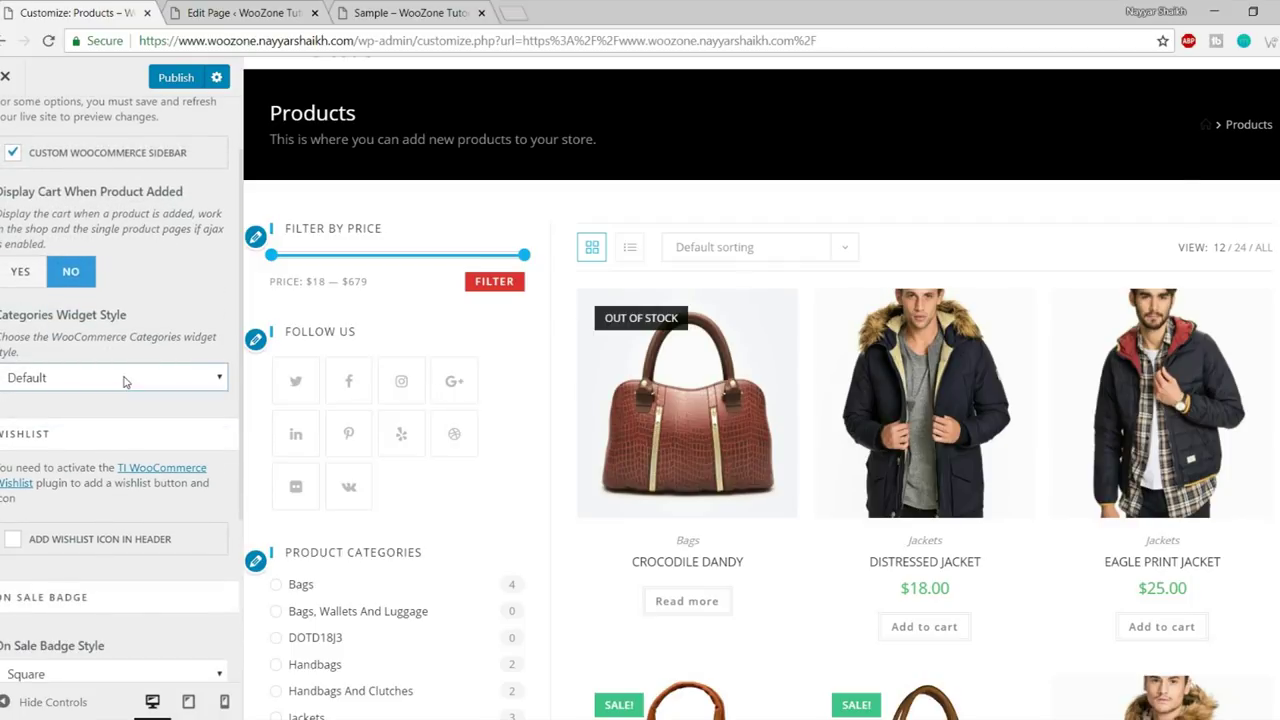
{"action": "scroll", "coordinate": [97, 290], "scroll_direction": "down", "scroll_amount": 1}
{"action": "scroll", "coordinate": [123, 337], "scroll_direction": "down", "scroll_amount": 2}
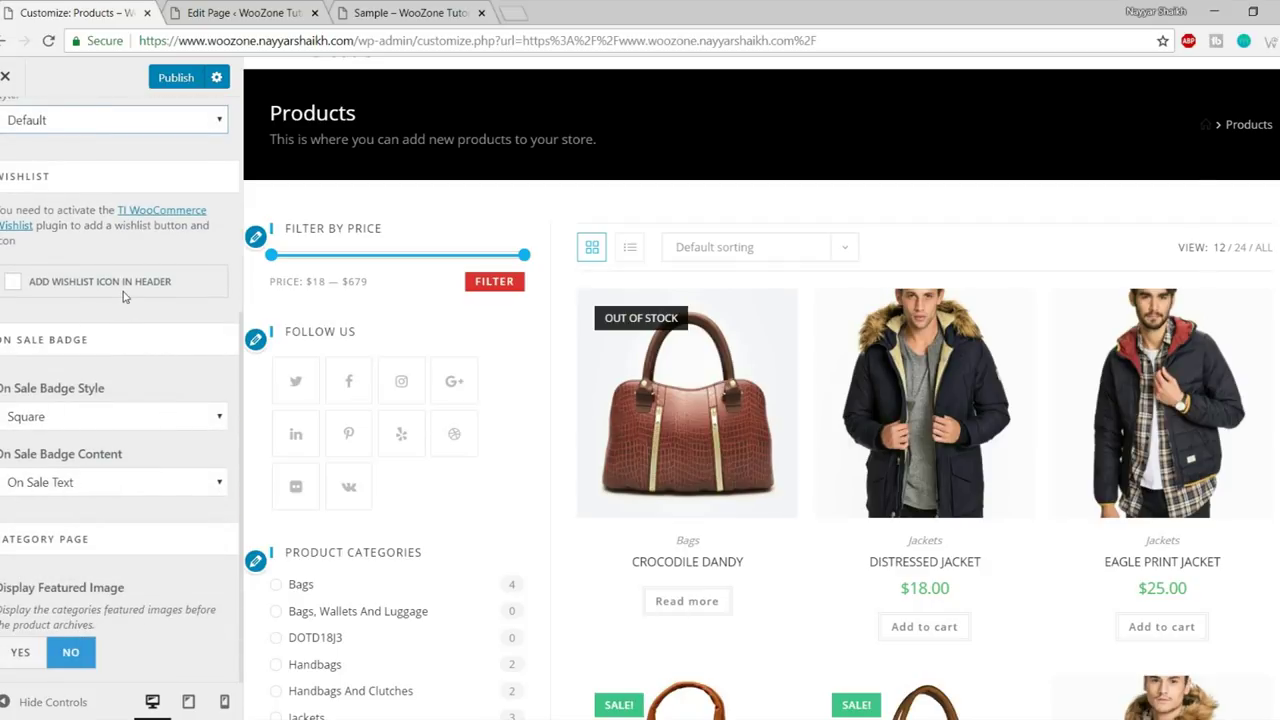
{"action": "scroll", "coordinate": [744, 358], "scroll_direction": "up", "scroll_amount": 1}
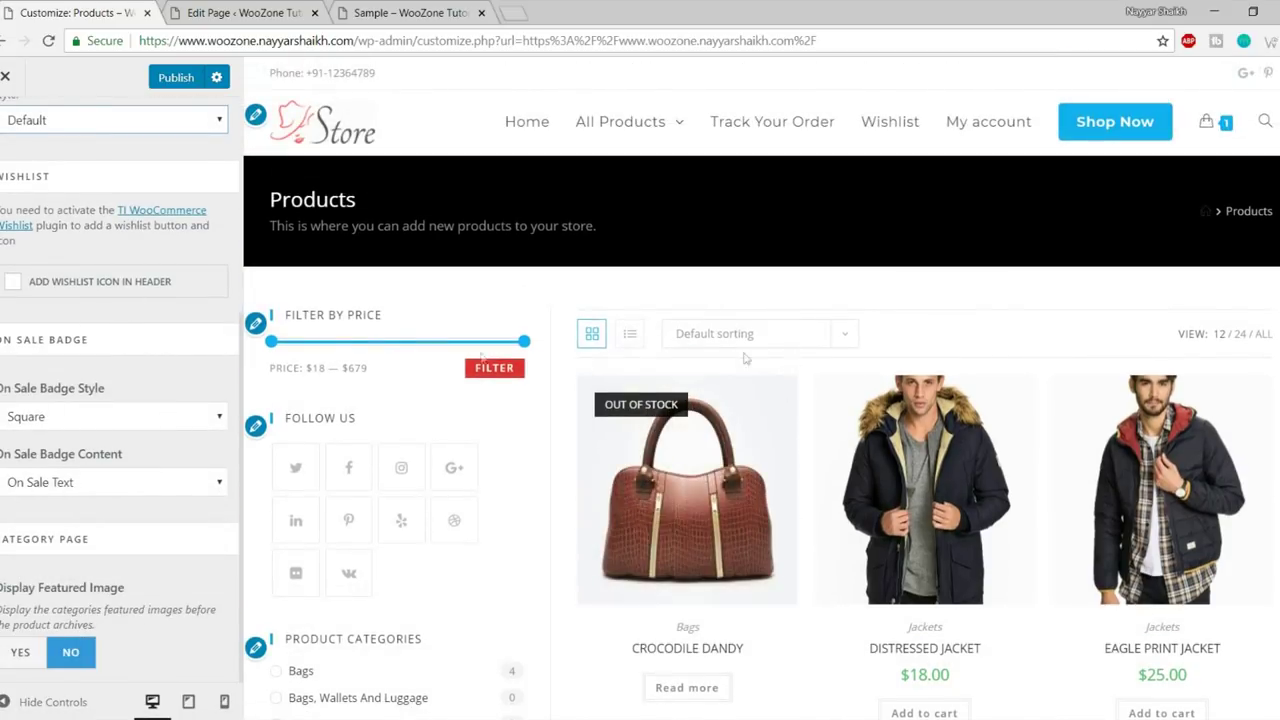
- Add the header wishlist icon and set sale badges to Circle style with On Sale Text
{"action": "left_click", "coordinate": [110, 288]}
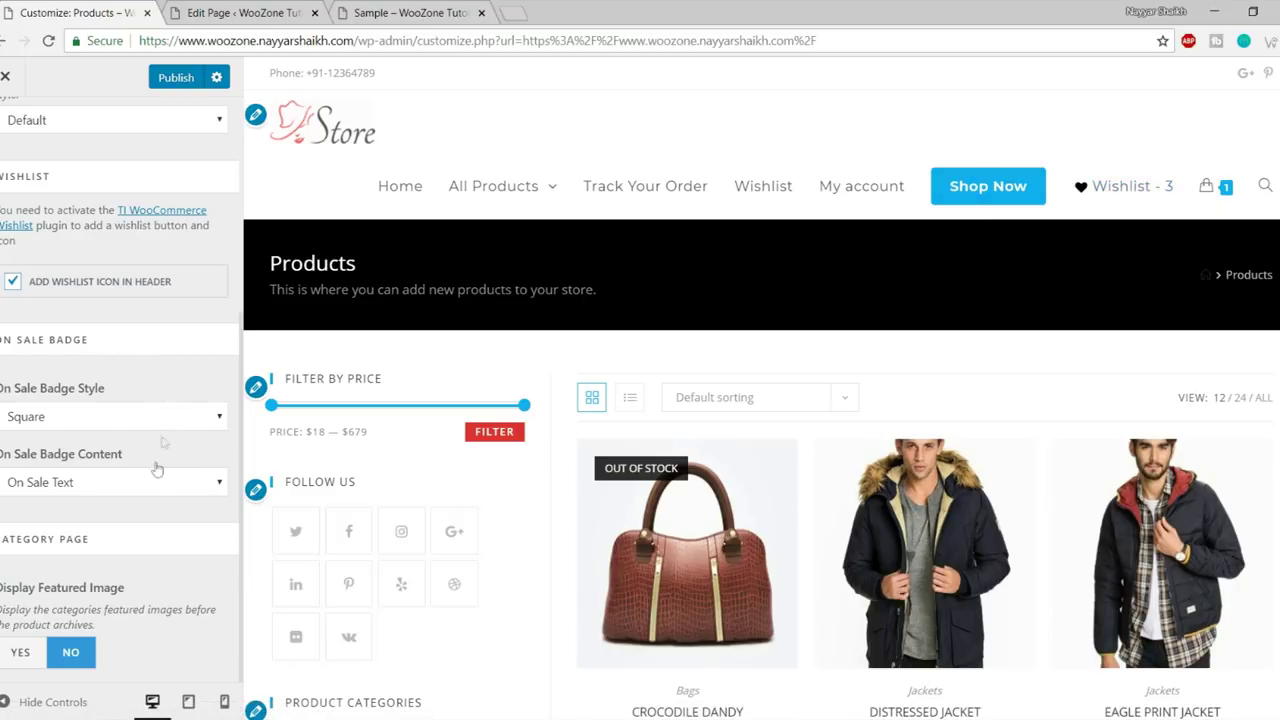
{"action": "scroll", "coordinate": [616, 294], "scroll_direction": "down", "scroll_amount": 6}
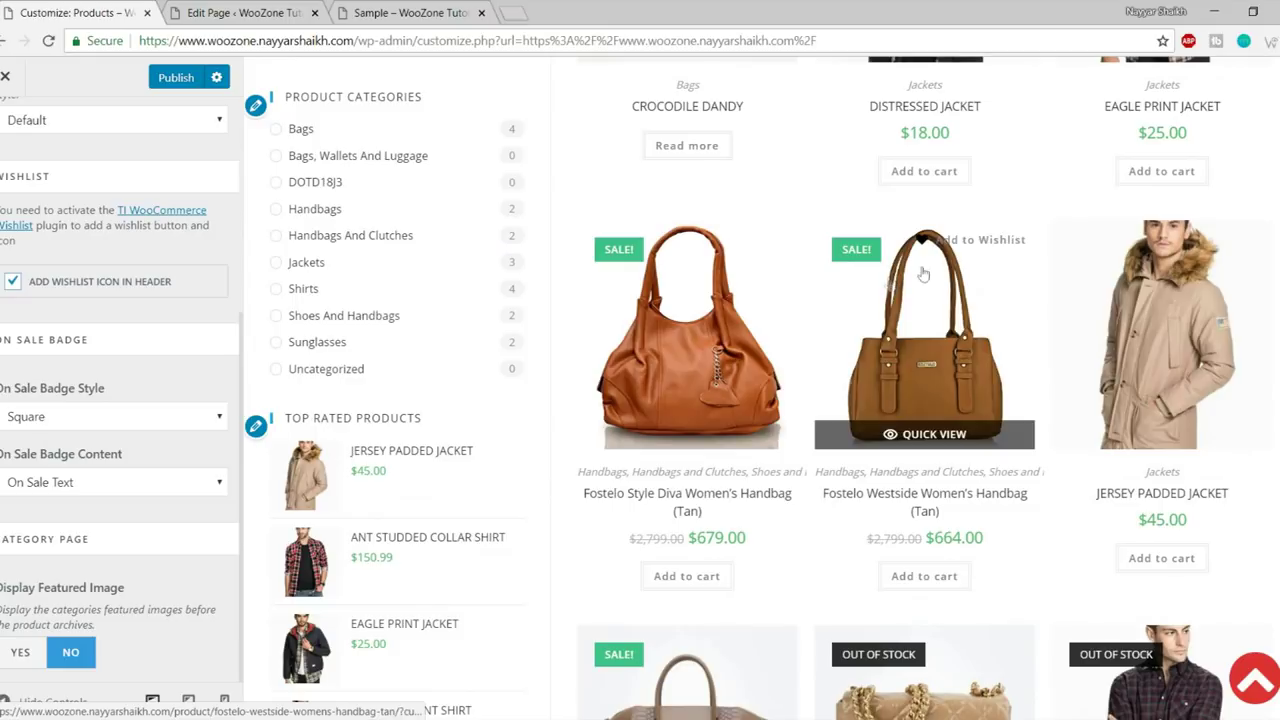
{"action": "double_click", "coordinate": [858, 249]}
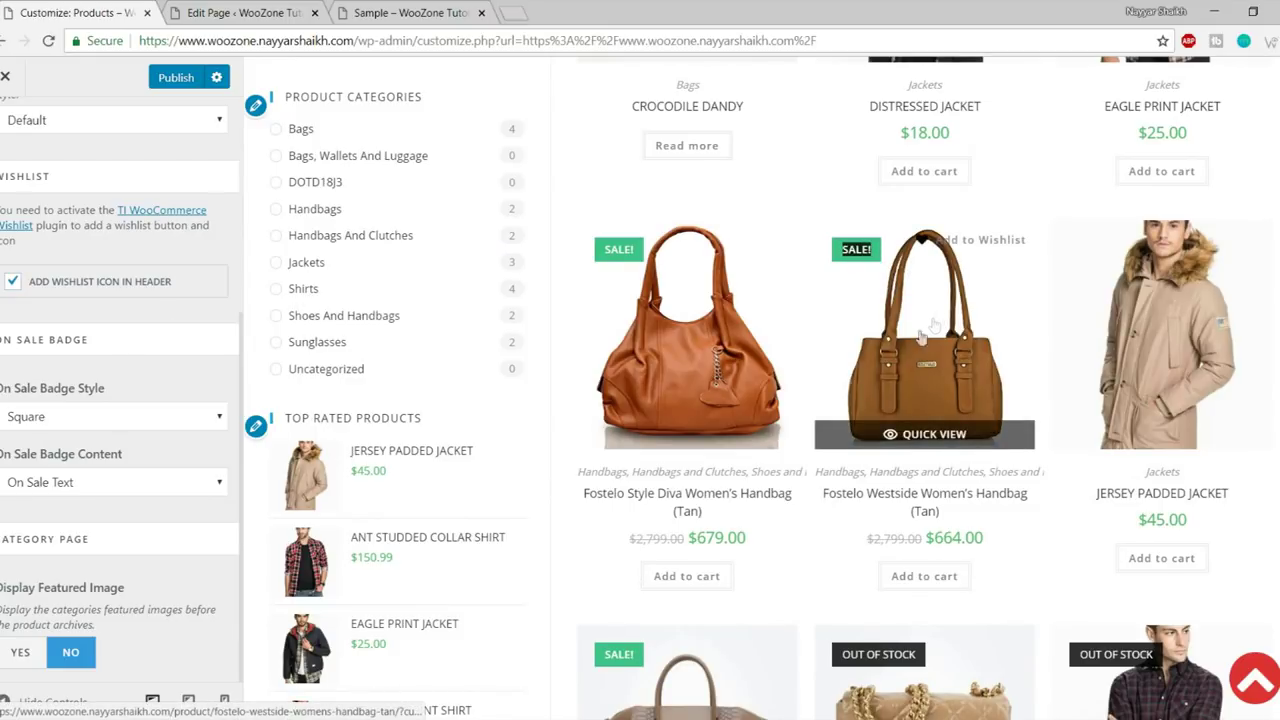
{"action": "left_click", "coordinate": [83, 427]}
{"action": "left_click", "coordinate": [81, 452]}
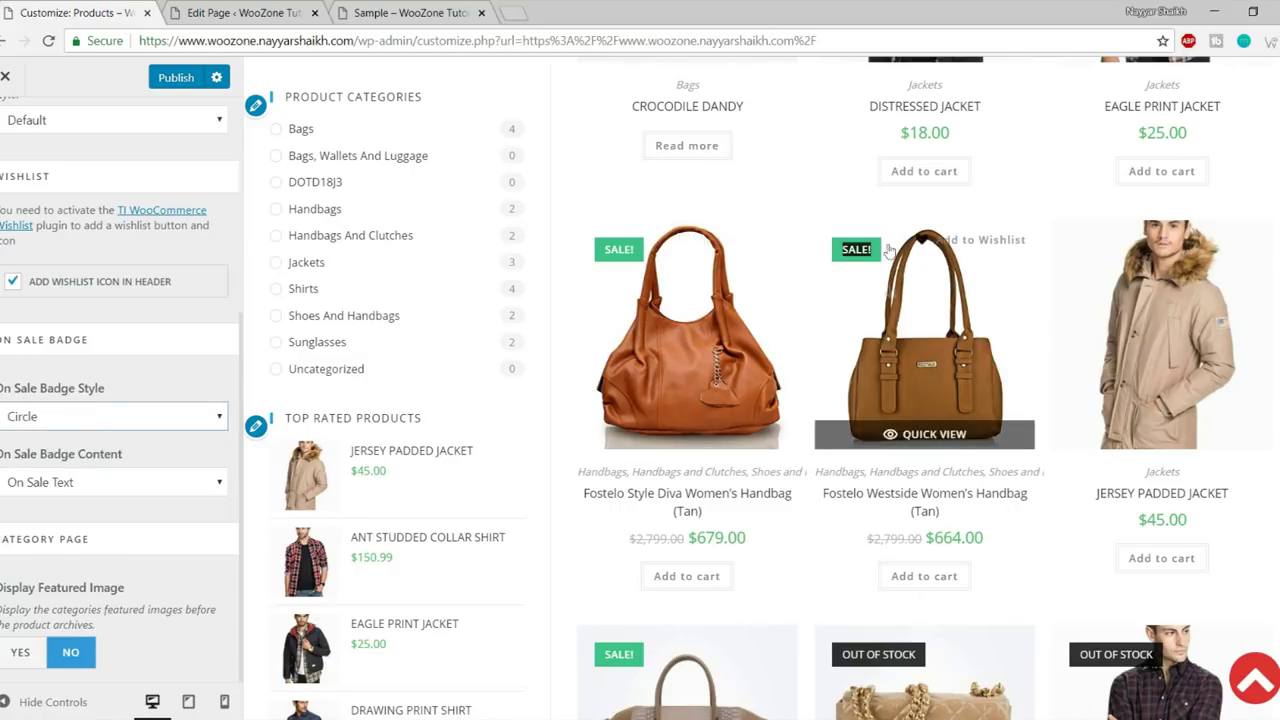
{"action": "left_click", "coordinate": [62, 486]}
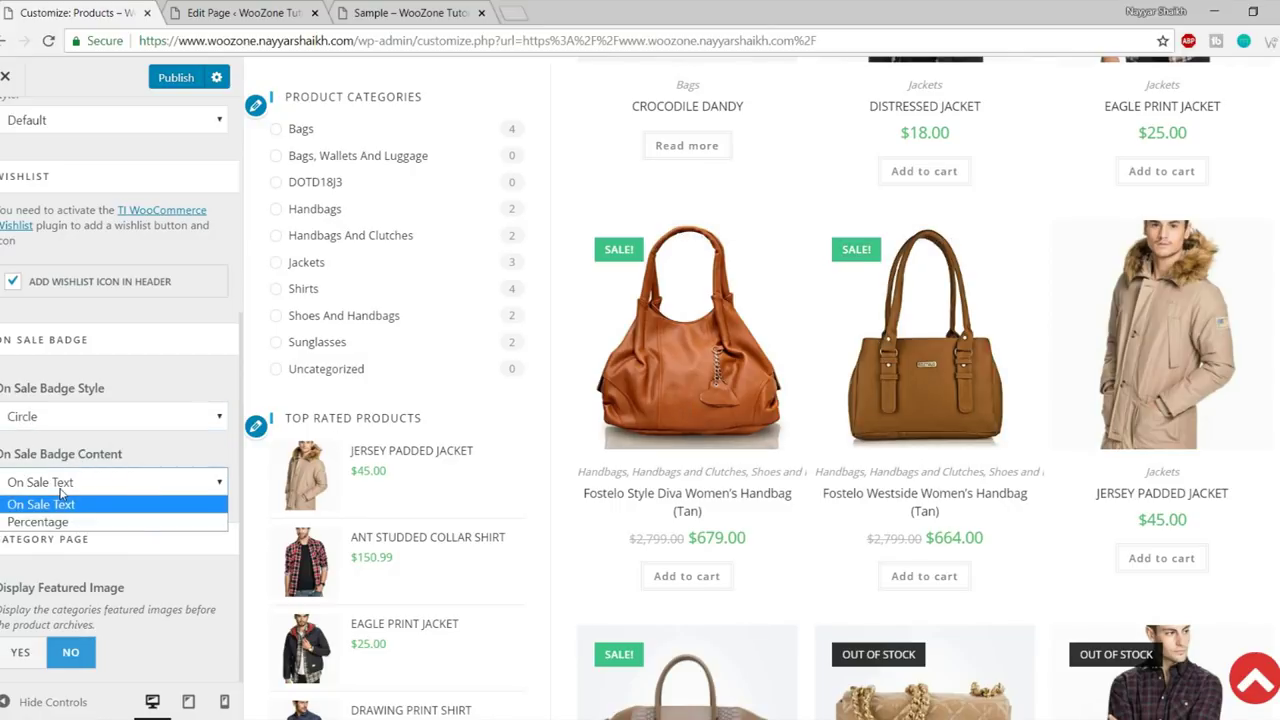
{"action": "left_click", "coordinate": [166, 462]}
{"action": "scroll", "coordinate": [177, 563], "scroll_direction": "up", "scroll_amount": 3}
{"action": "scroll", "coordinate": [177, 563], "scroll_direction": "down", "scroll_amount": 3}
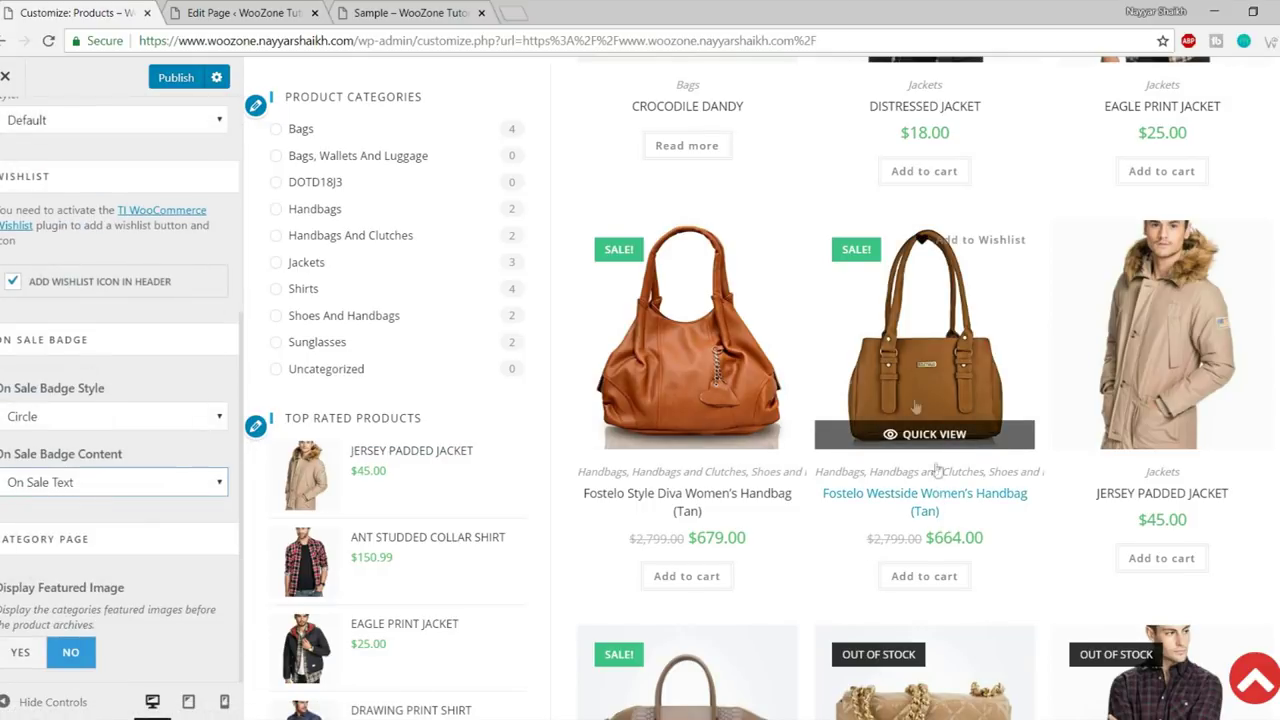
{"action": "scroll", "coordinate": [936, 468], "scroll_direction": "down", "scroll_amount": 1}
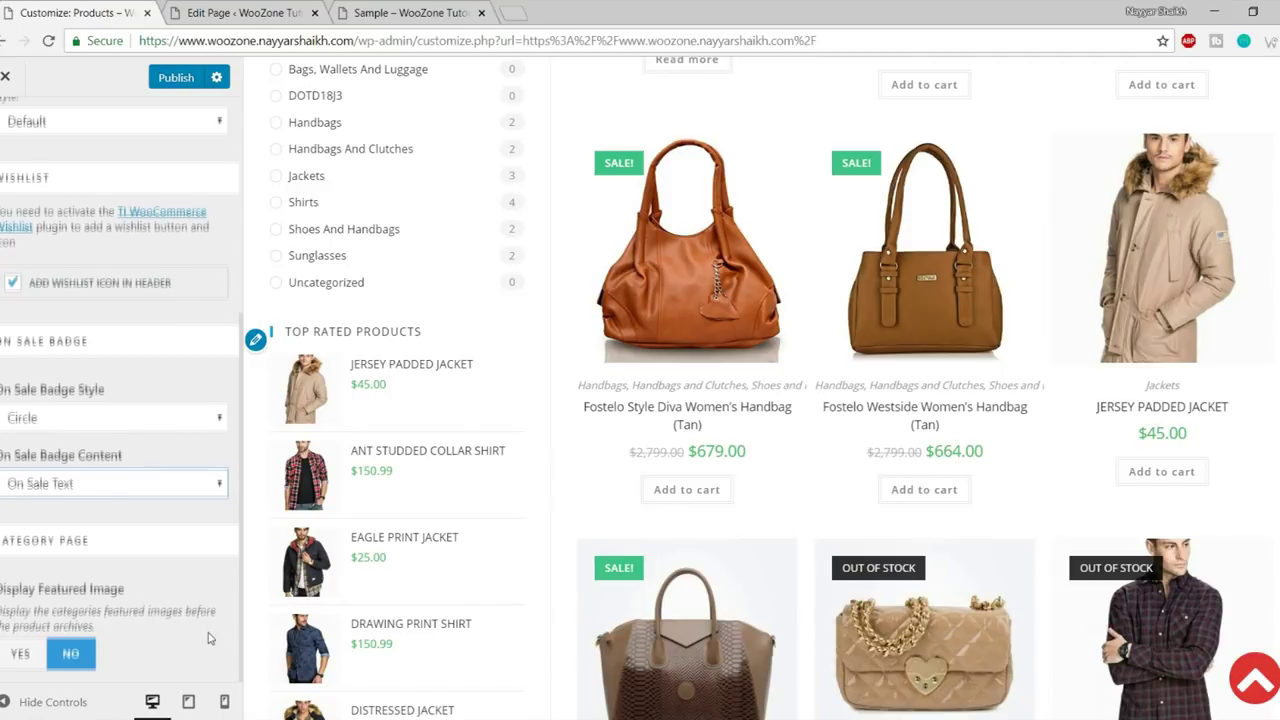
{"action": "scroll", "coordinate": [215, 636], "scroll_direction": "up", "scroll_amount": 3}
{"action": "left_click", "coordinate": [5, 127]}
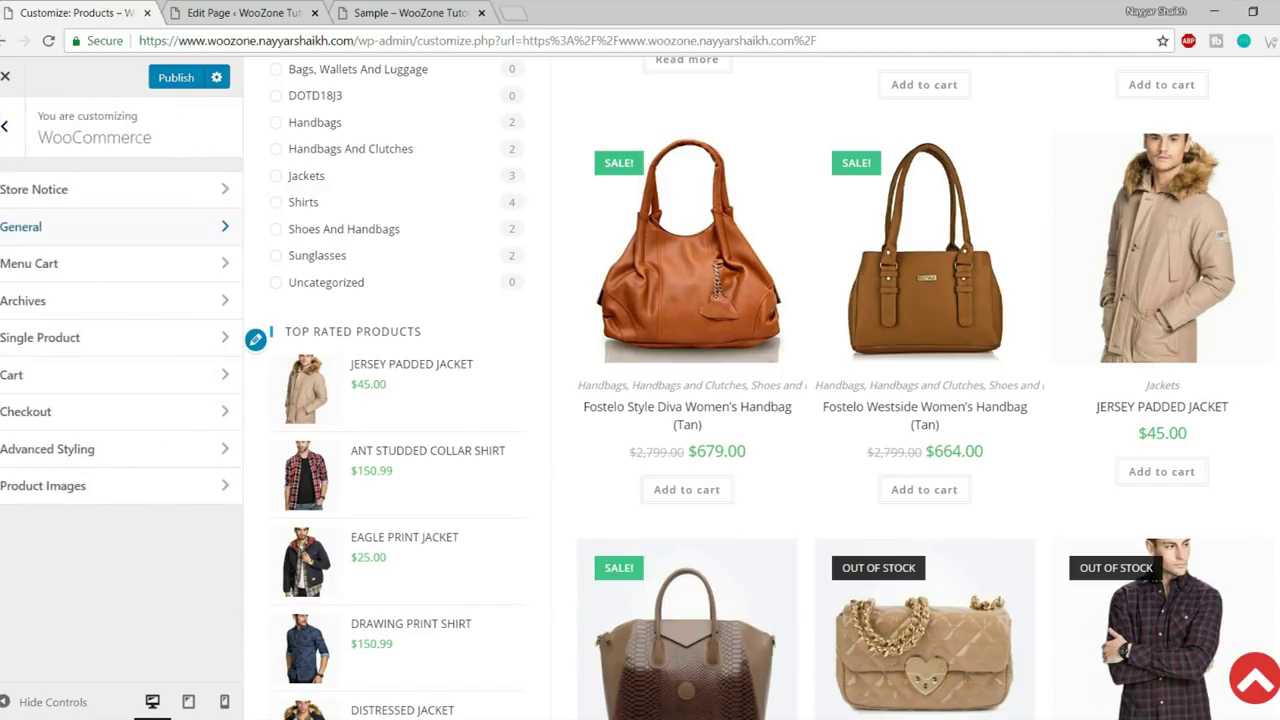
- Open Menu Cart and set Display to Icon And Cart Count + Total
{"action": "left_click", "coordinate": [101, 264]}
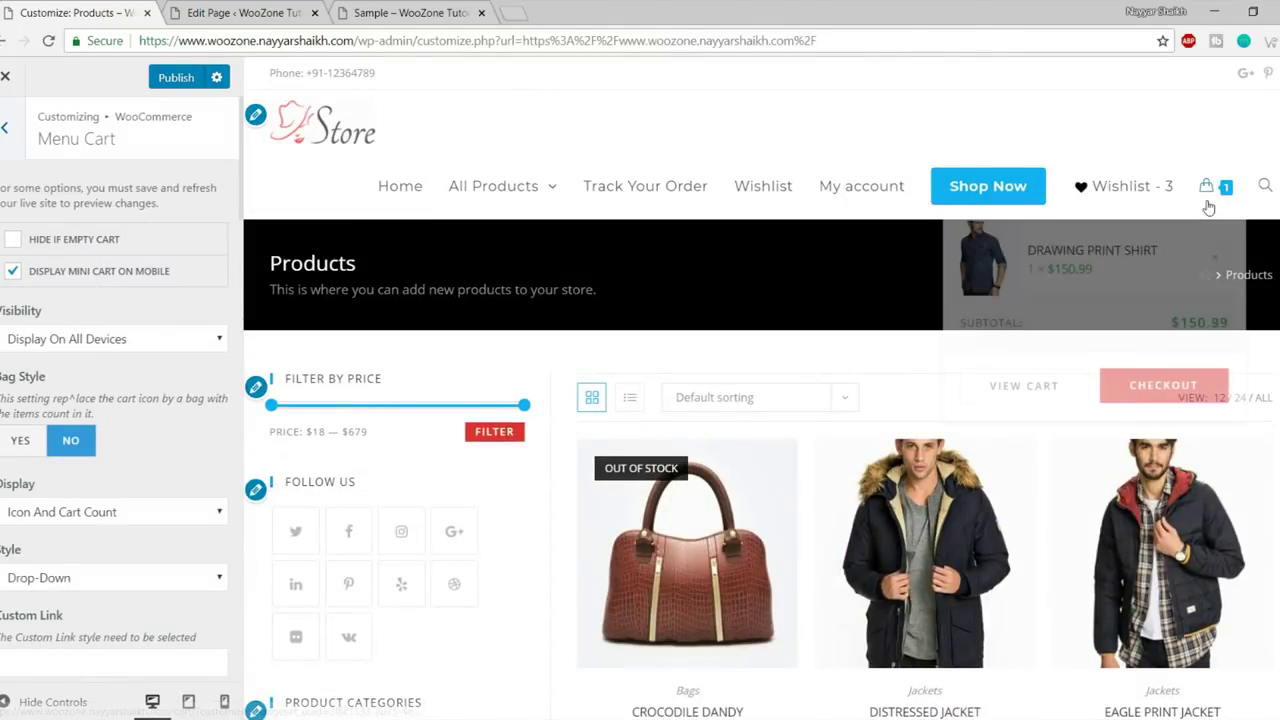
{"action": "scroll", "coordinate": [79, 441], "scroll_direction": "down", "scroll_amount": 1}
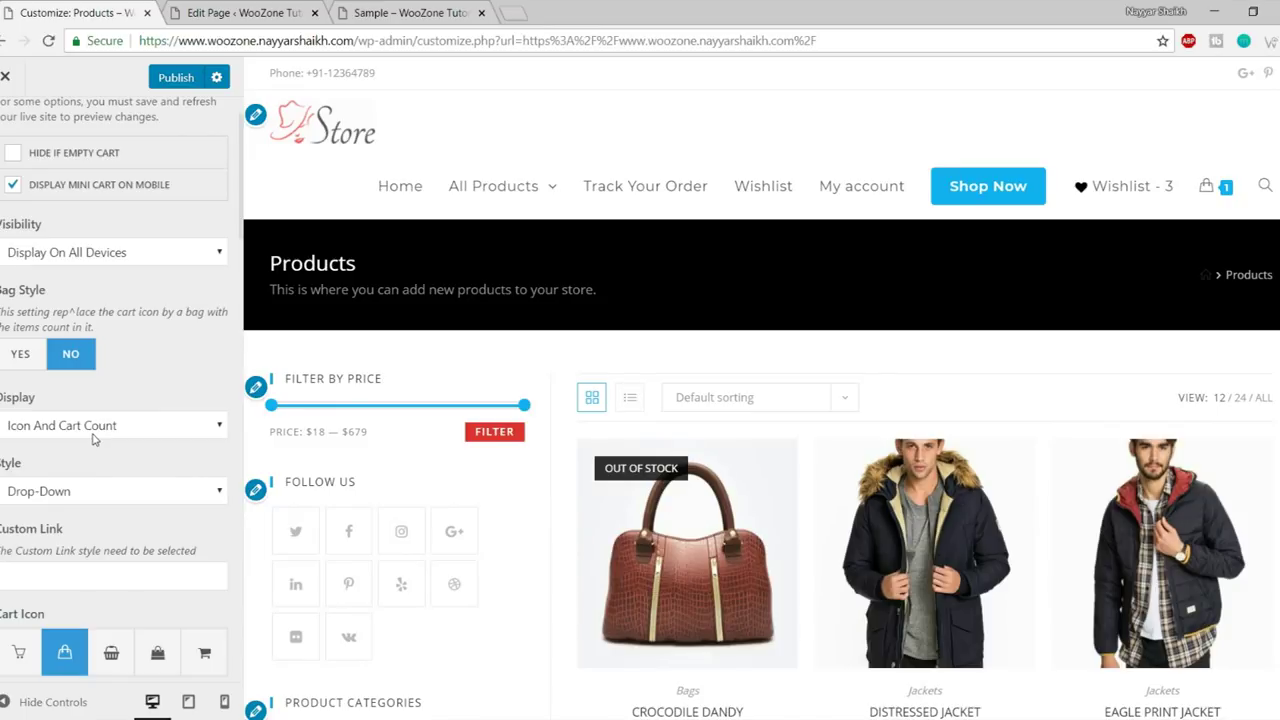
{"action": "mouse_move", "coordinate": [1210, 192]}
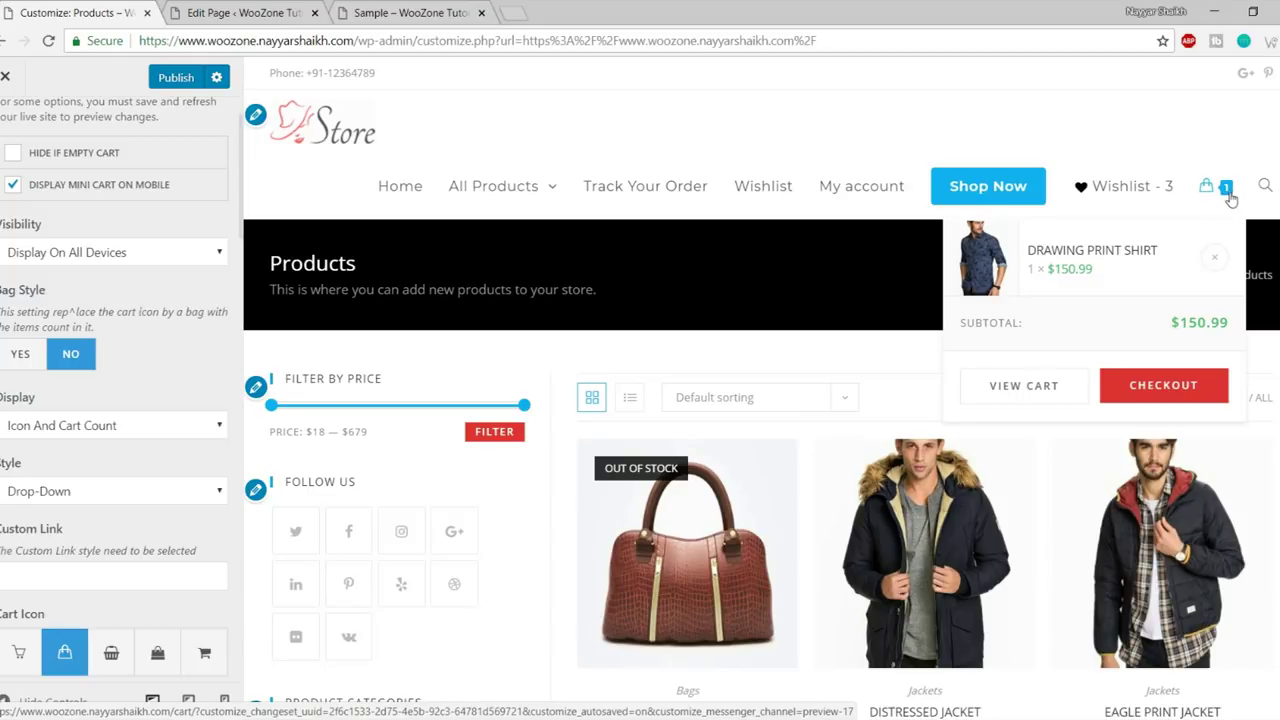
{"action": "left_click", "coordinate": [110, 428]}
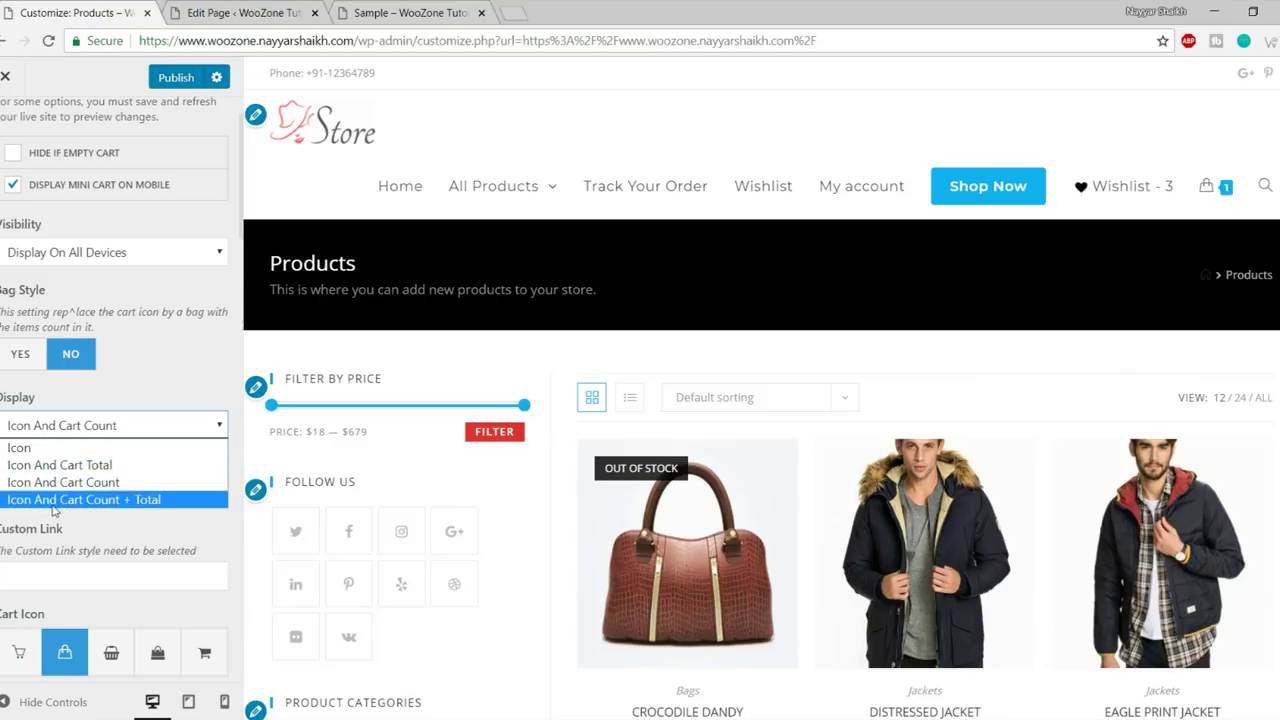
{"action": "left_click", "coordinate": [112, 503]}
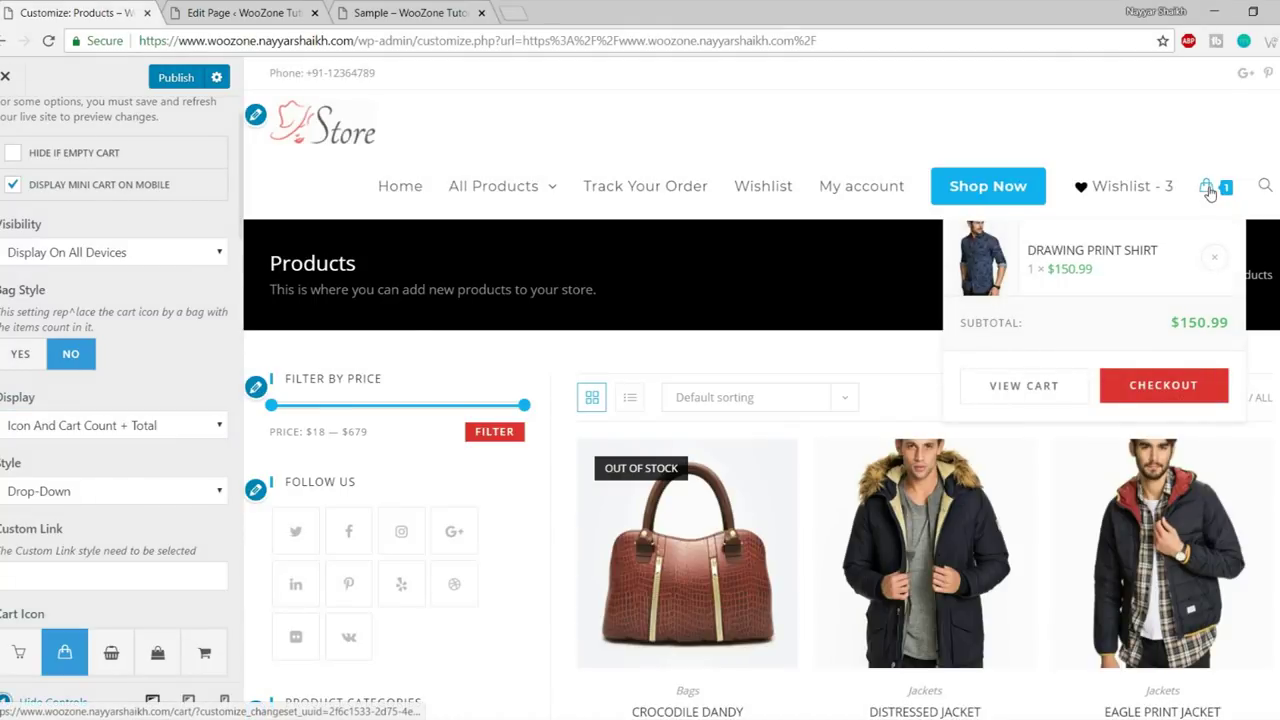
{"action": "left_click_drag", "start_coordinate": [958, 322], "coordinate": [1230, 322]}
{"action": "left_click", "coordinate": [1226, 318]}
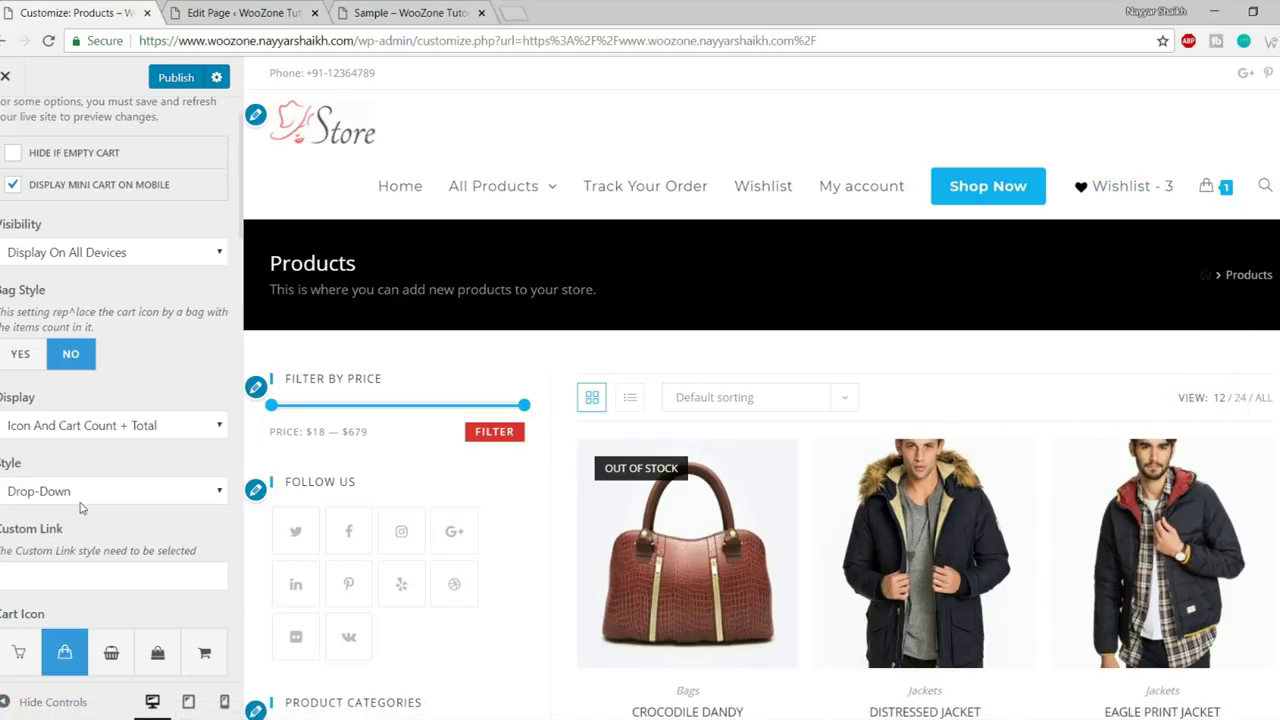
- Keep the cart click behaviour as Drop-Down
{"action": "scroll", "coordinate": [111, 511], "scroll_direction": "down", "scroll_amount": 1}
{"action": "left_click", "coordinate": [65, 405]}
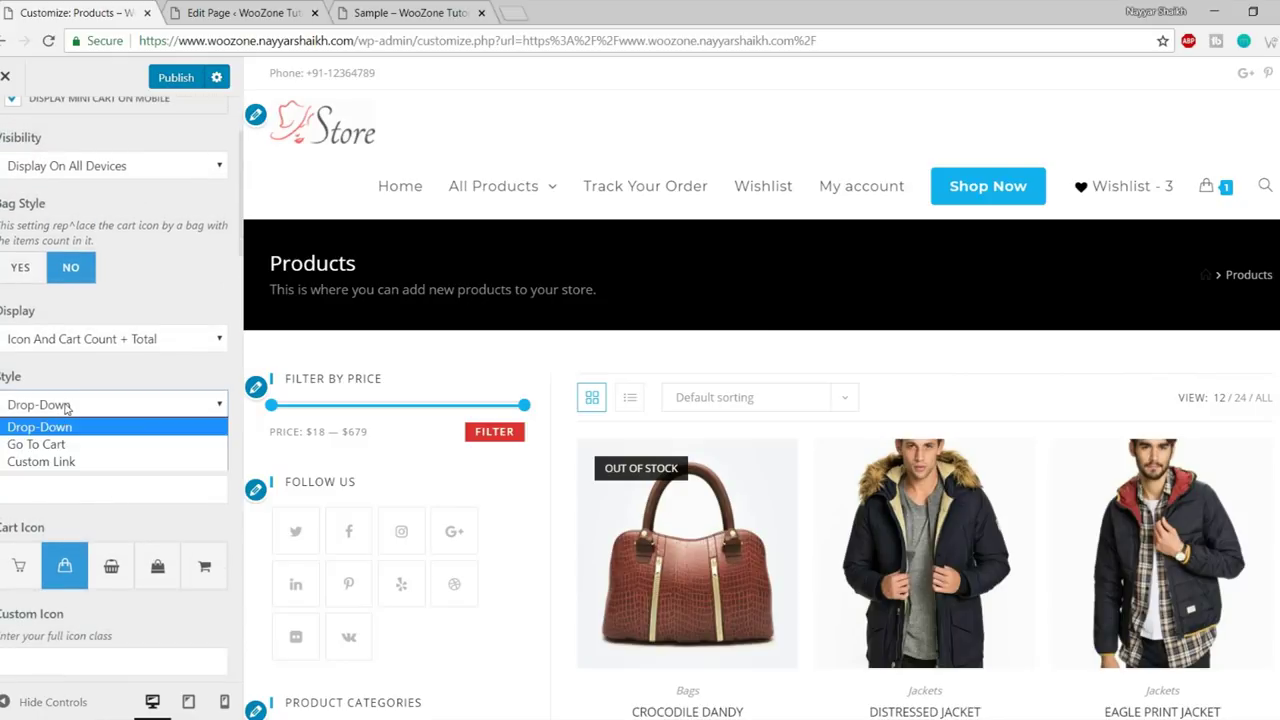
{"action": "left_click", "coordinate": [65, 405]}
{"action": "mouse_move", "coordinate": [1206, 192]}
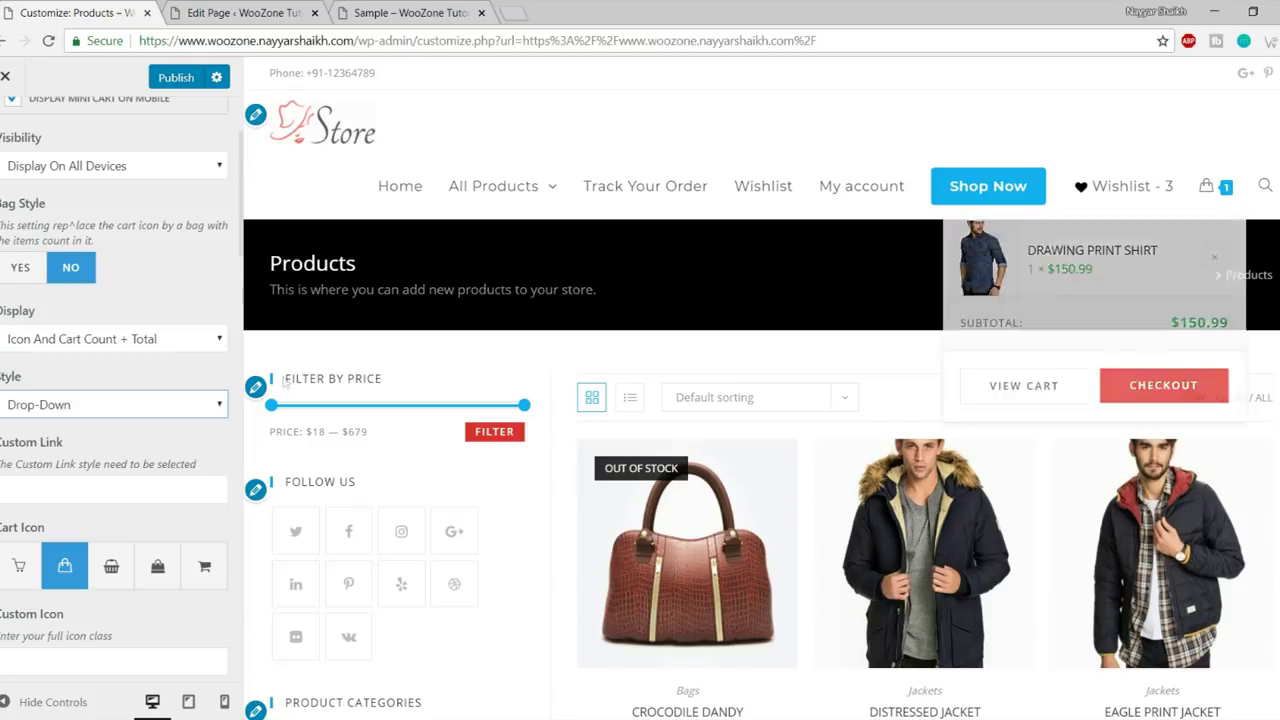
{"action": "left_click", "coordinate": [63, 412]}
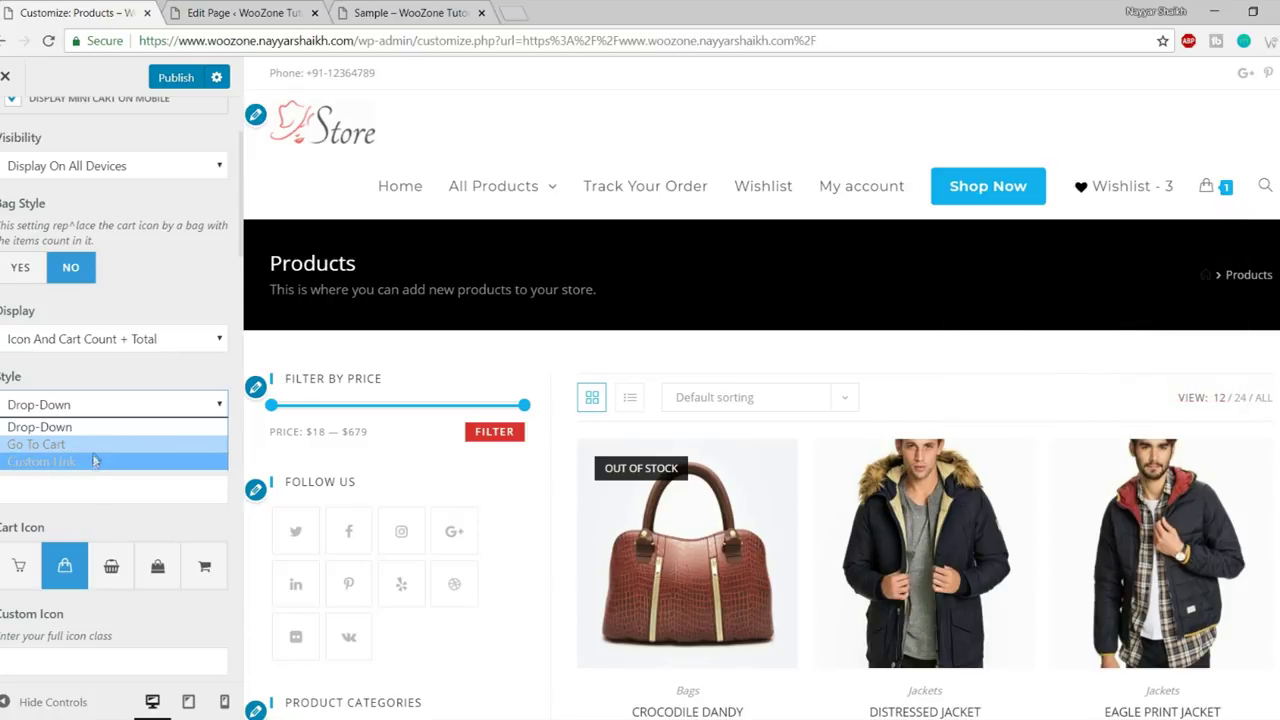
{"action": "left_click", "coordinate": [106, 420]}
- Switch the header cart icon to the shopping cart and enlarge it to 41 px
{"action": "scroll", "coordinate": [150, 400], "scroll_direction": "down", "scroll_amount": 1}
{"action": "scroll", "coordinate": [150, 400], "scroll_direction": "down", "scroll_amount": 2}
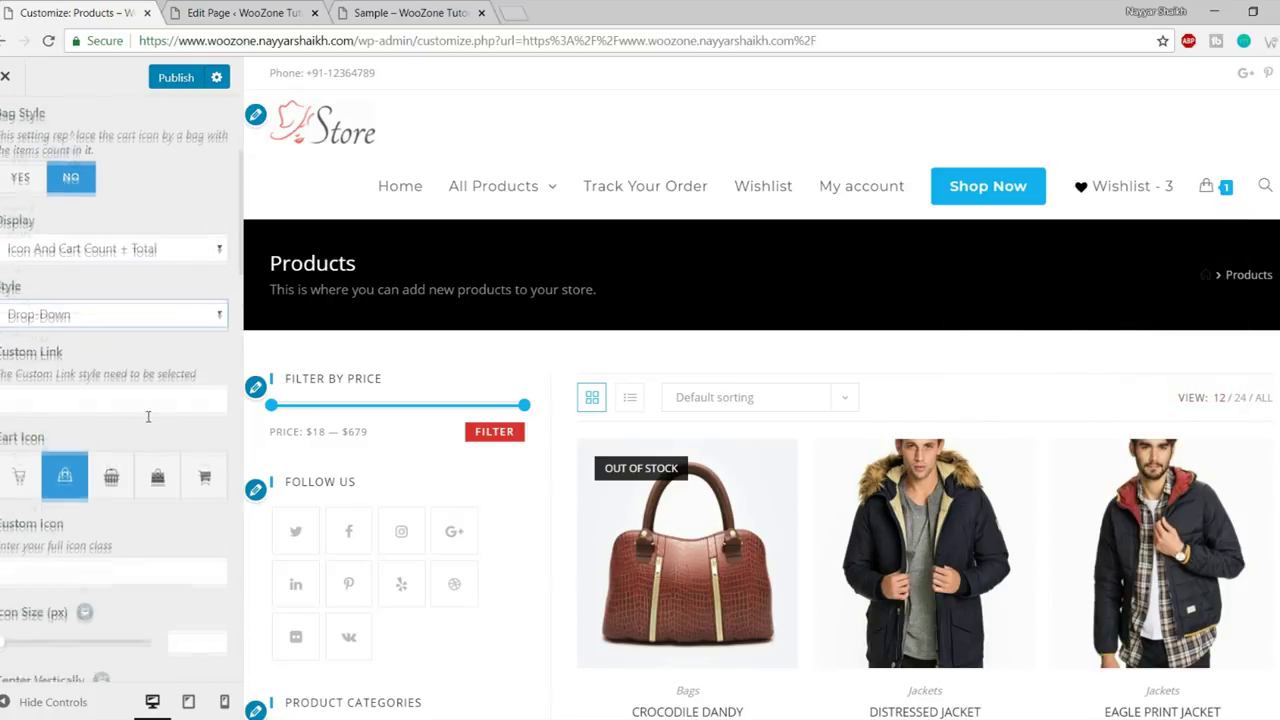
{"action": "left_click", "coordinate": [52, 397]}
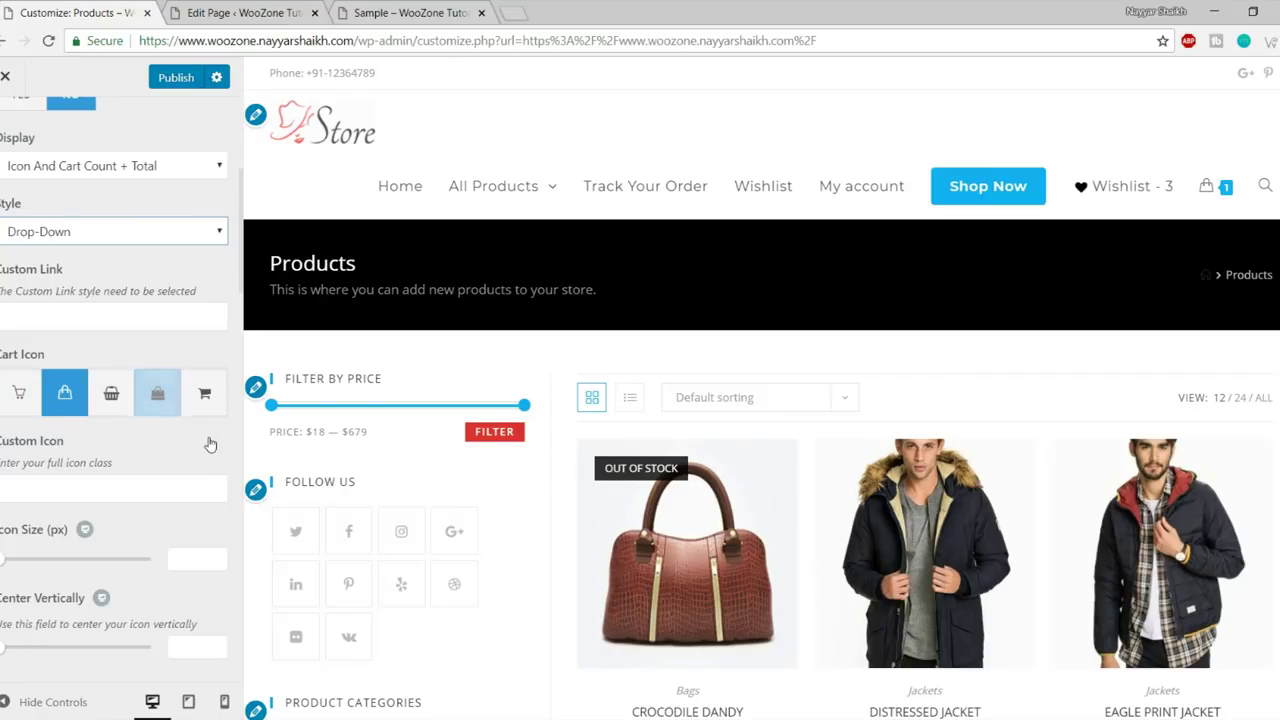
{"action": "mouse_move", "coordinate": [1210, 197]}
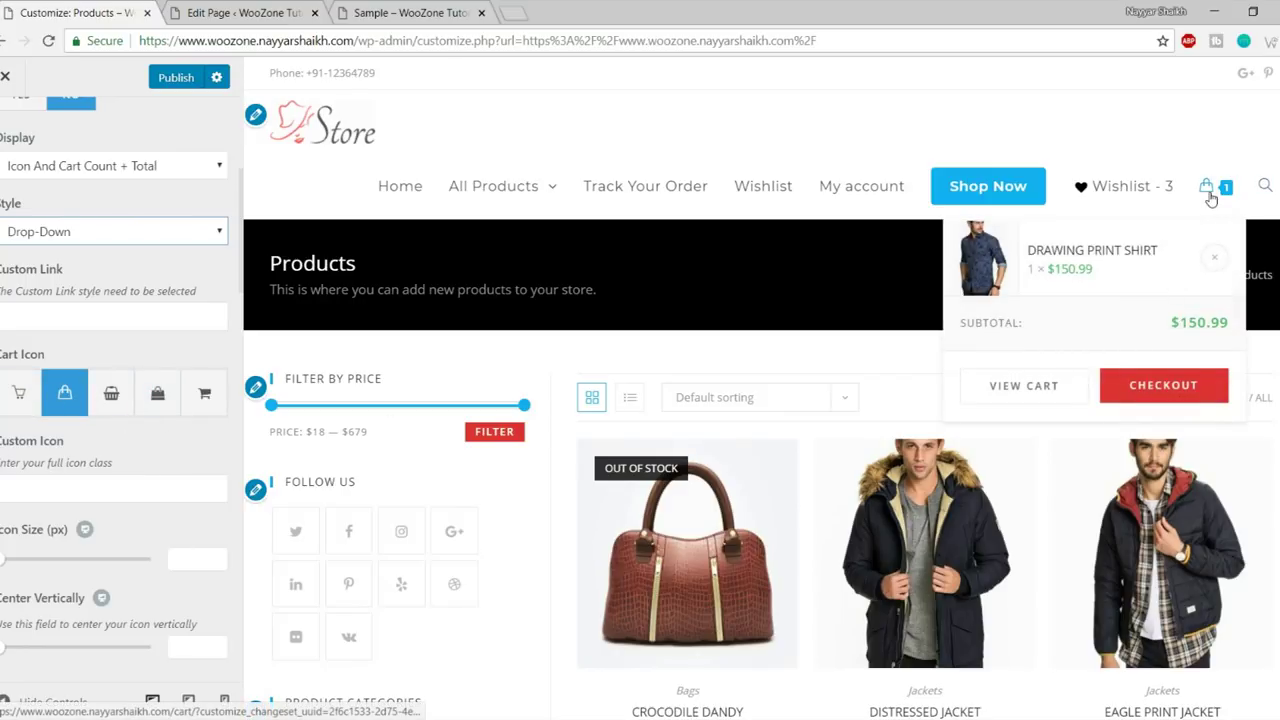
{"action": "left_click", "coordinate": [200, 402]}
{"action": "mouse_move", "coordinate": [1200, 198]}
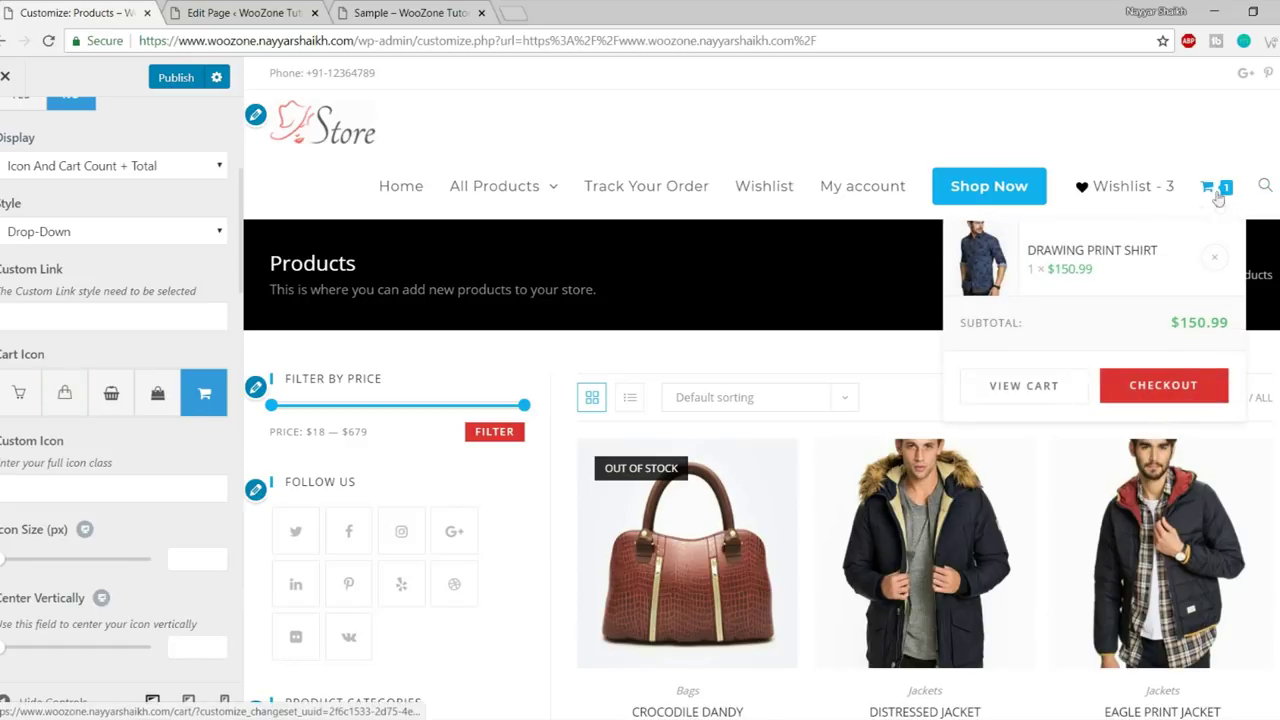
{"action": "scroll", "coordinate": [62, 497], "scroll_direction": "down", "scroll_amount": 1}
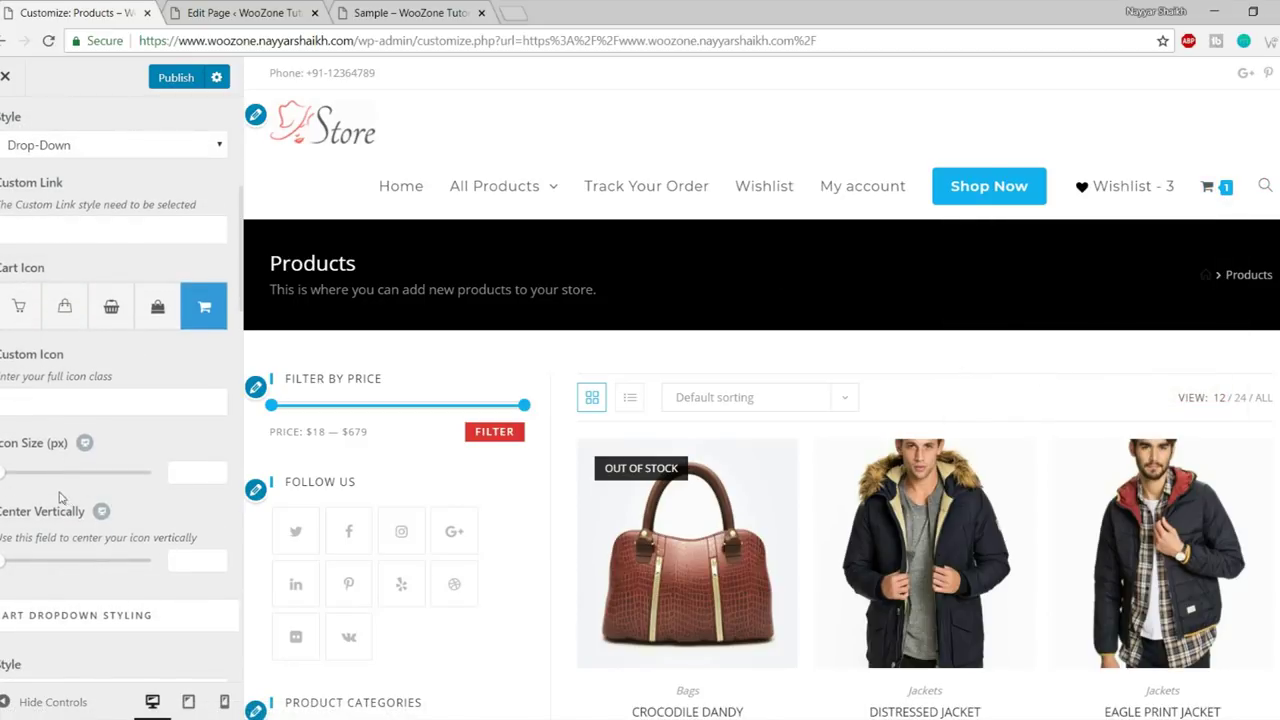
{"action": "left_click_drag", "start_coordinate": [10, 484], "coordinate": [51, 484]}
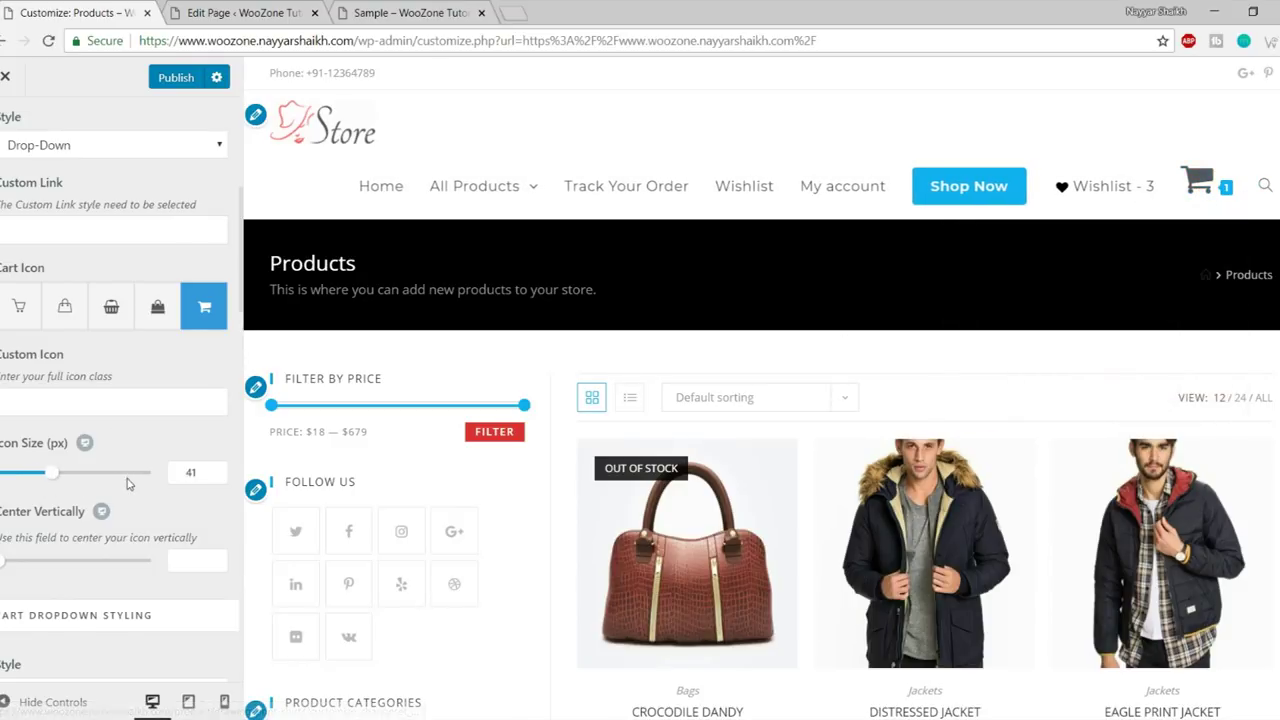
- Keep the cart dropdown style as Compact and return to the WooCommerce settings list
{"action": "scroll", "coordinate": [128, 485], "scroll_direction": "down", "scroll_amount": 2}
{"action": "scroll", "coordinate": [127, 485], "scroll_direction": "down", "scroll_amount": 2}
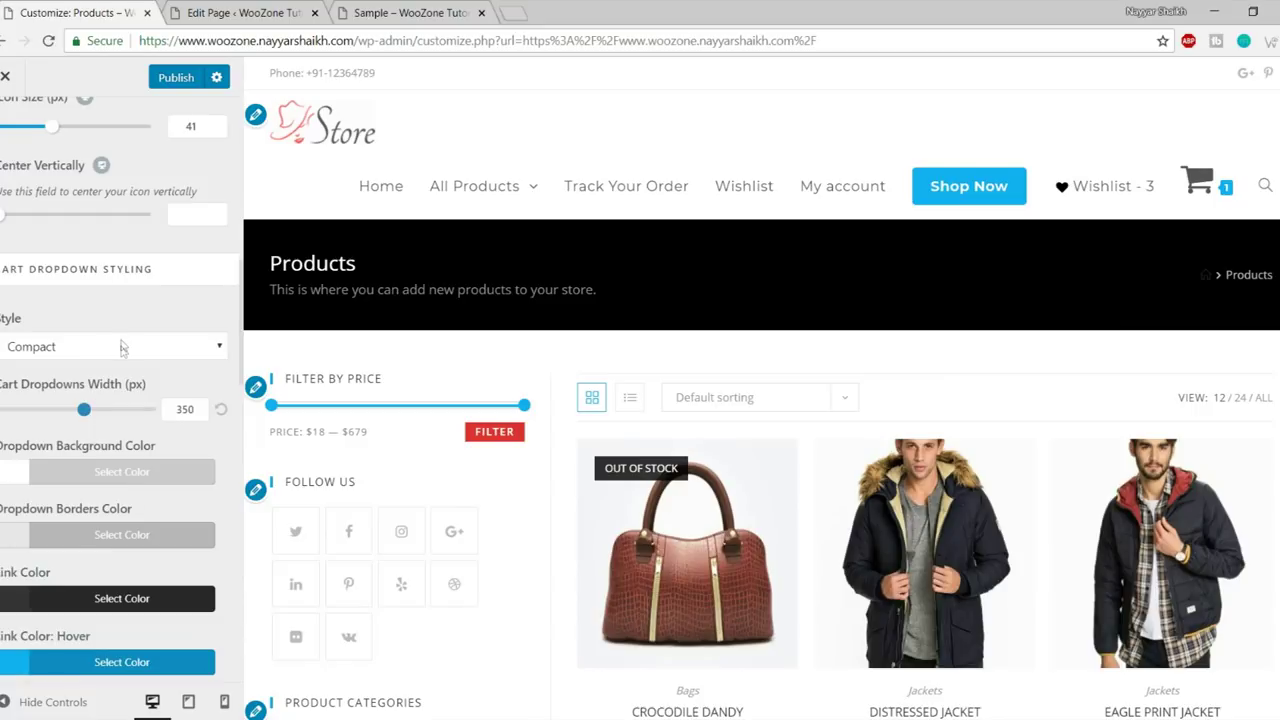
{"action": "left_click", "coordinate": [119, 347]}
{"action": "left_click", "coordinate": [119, 347]}
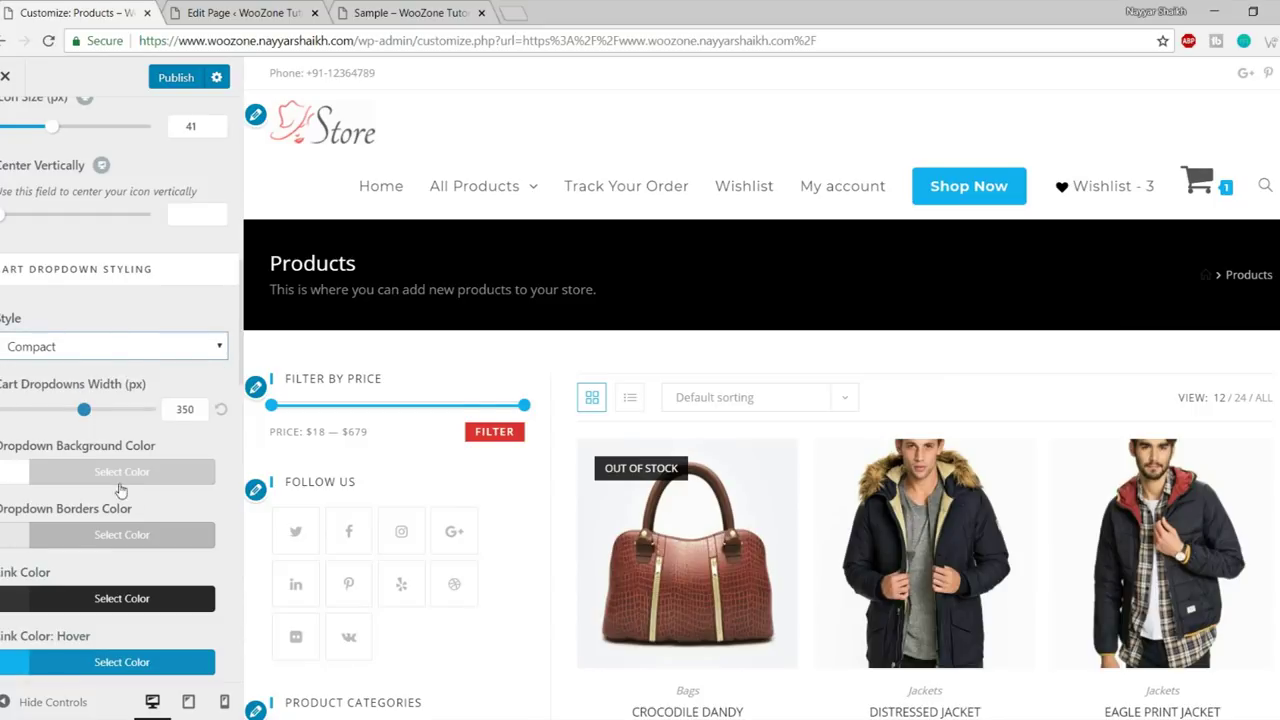
{"action": "scroll", "coordinate": [119, 495], "scroll_direction": "down", "scroll_amount": 3}
{"action": "scroll", "coordinate": [119, 505], "scroll_direction": "up", "scroll_amount": 10}
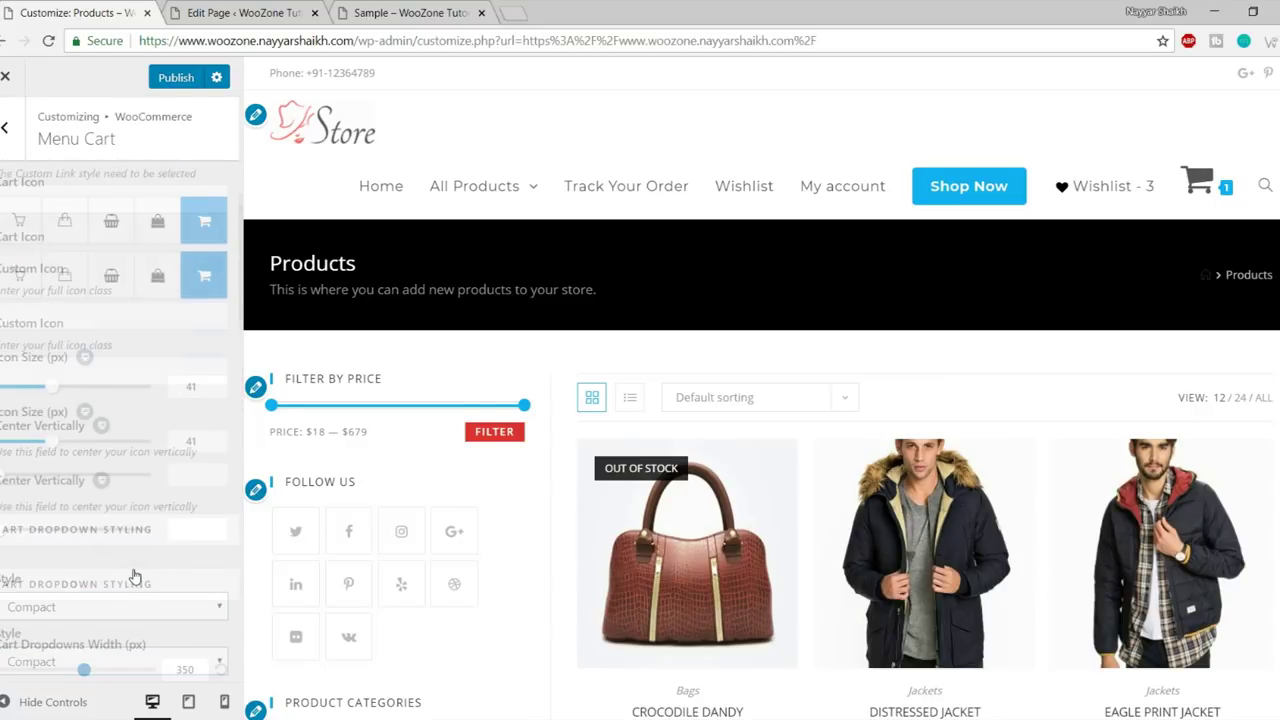
{"action": "left_click", "coordinate": [17, 151]}
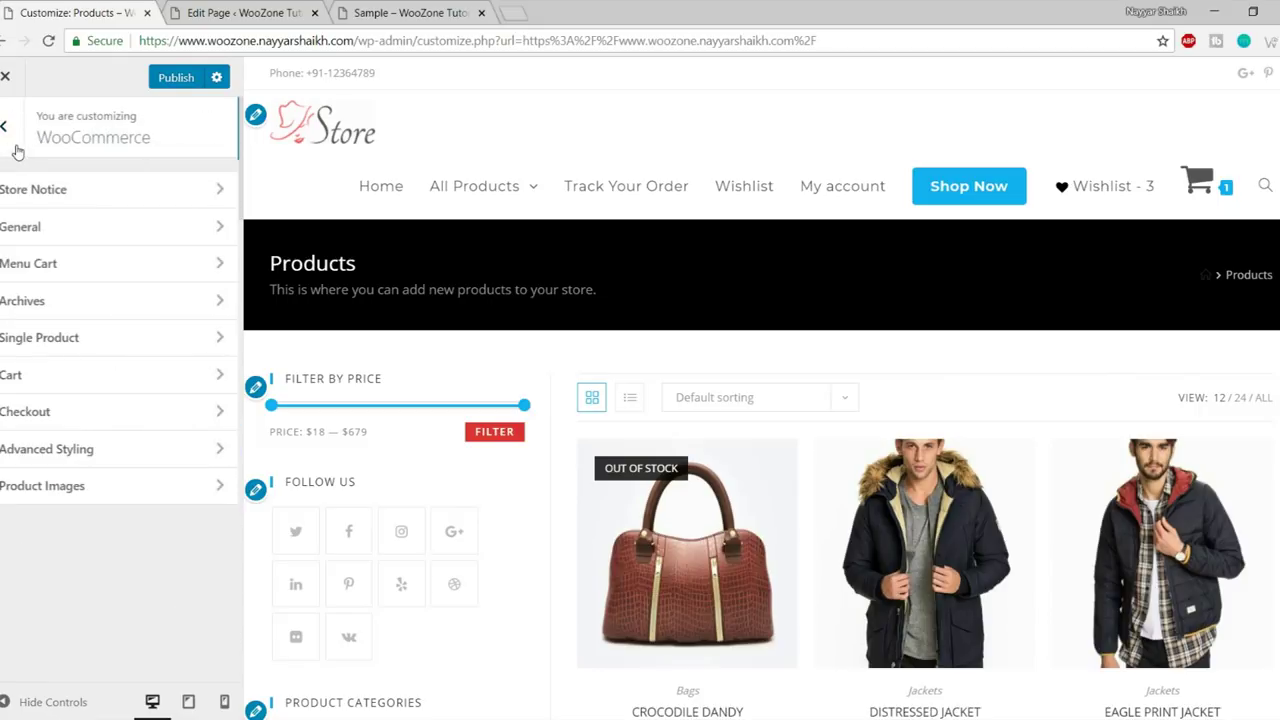
{"action": "left_click", "coordinate": [62, 309]}
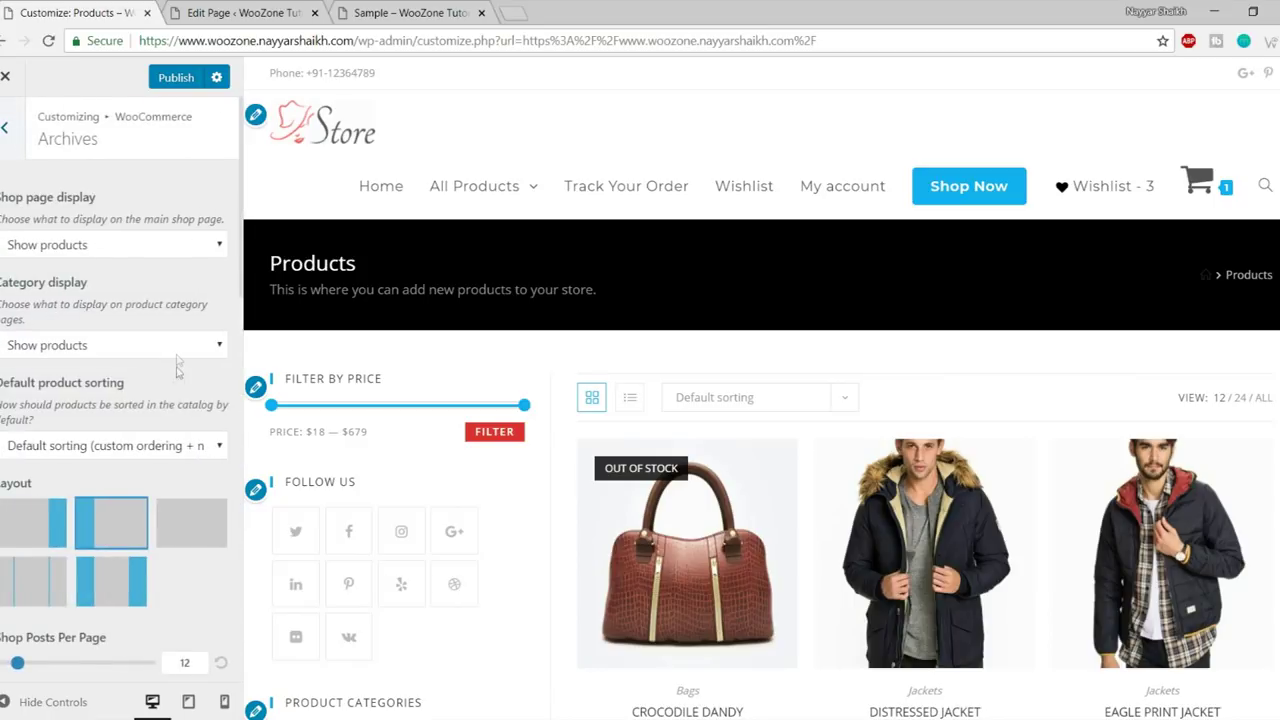
{"action": "scroll", "coordinate": [178, 358], "scroll_direction": "down", "scroll_amount": 5}
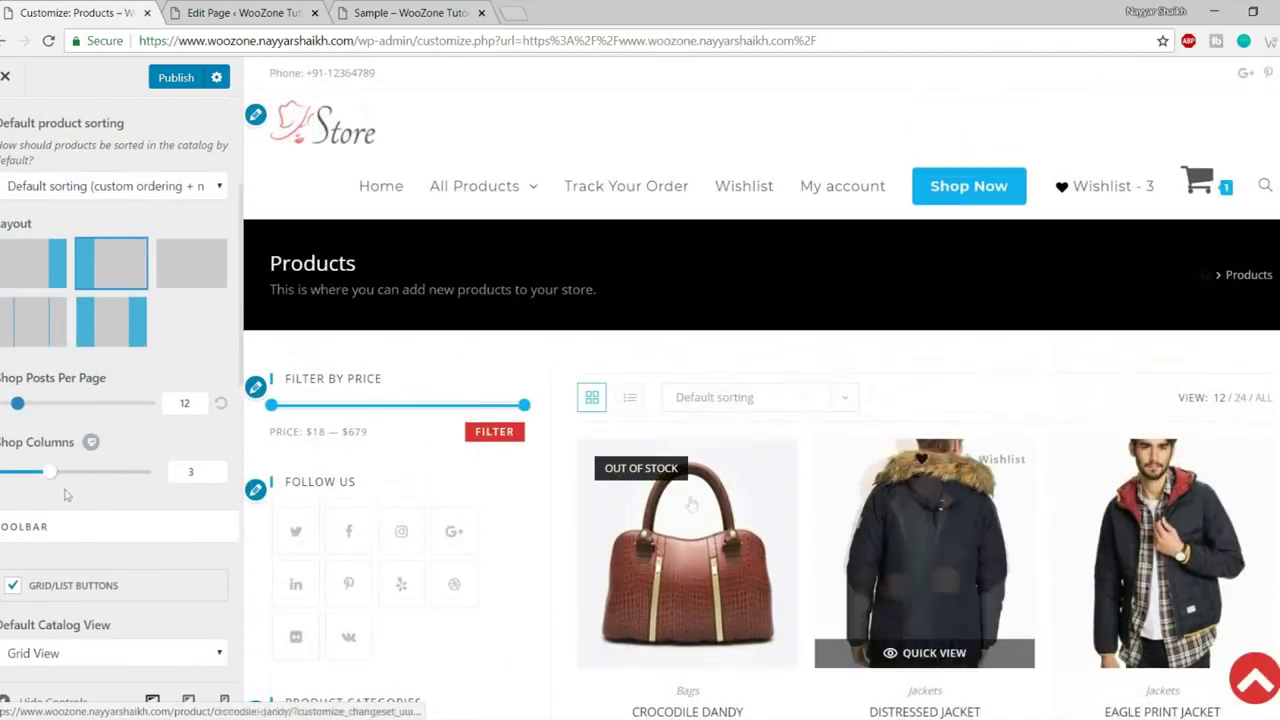
{"action": "scroll", "coordinate": [1218, 486], "scroll_direction": "down", "scroll_amount": 10}
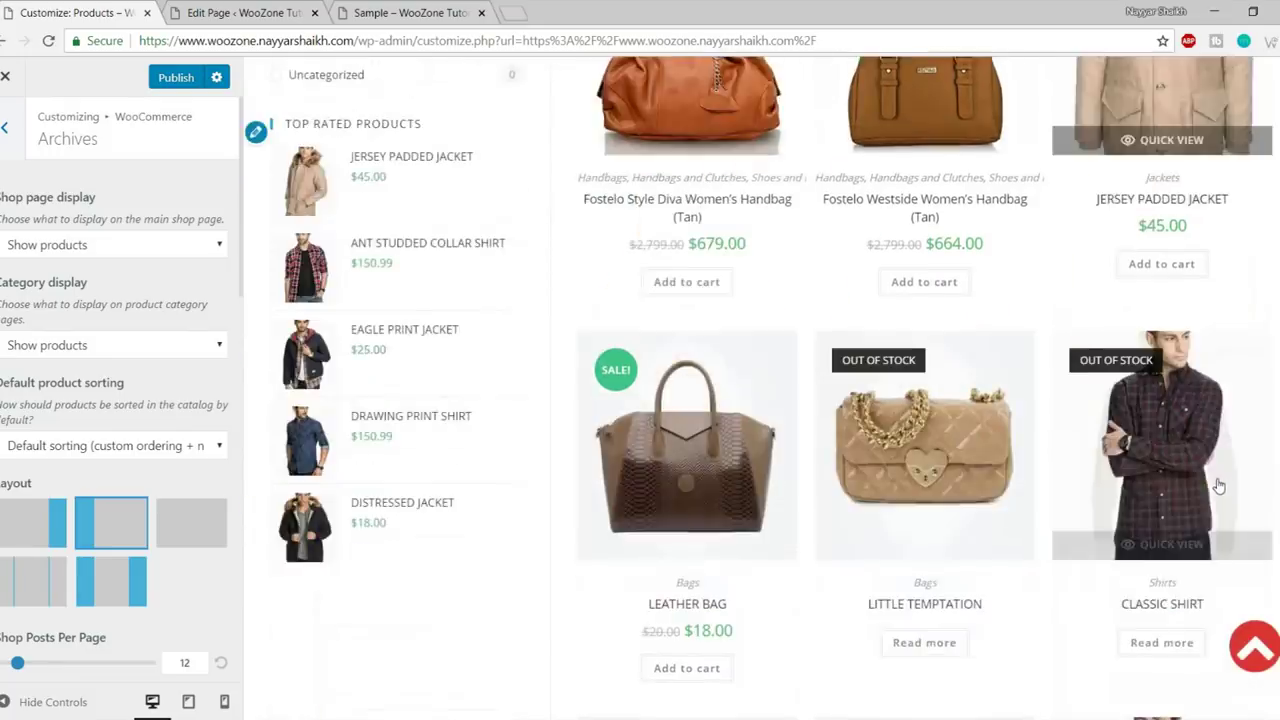
{"action": "scroll", "coordinate": [1218, 486], "scroll_direction": "up", "scroll_amount": 10}
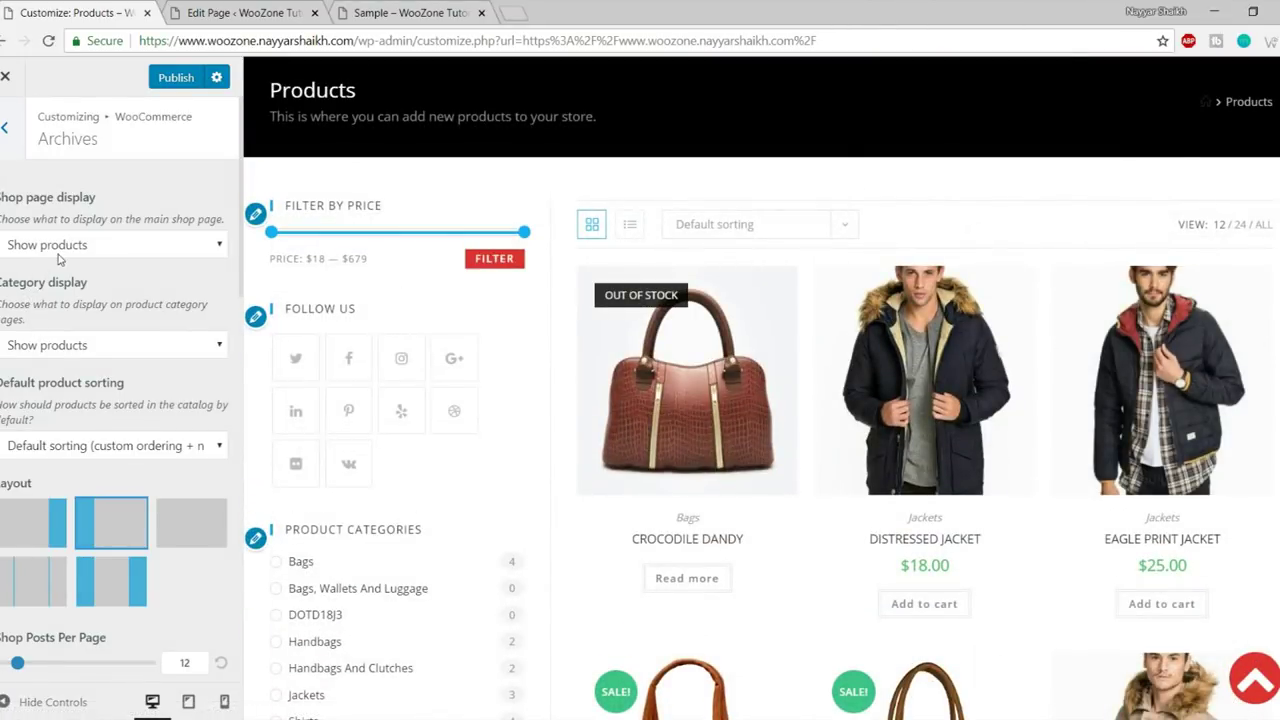
{"action": "left_click", "coordinate": [58, 250]}
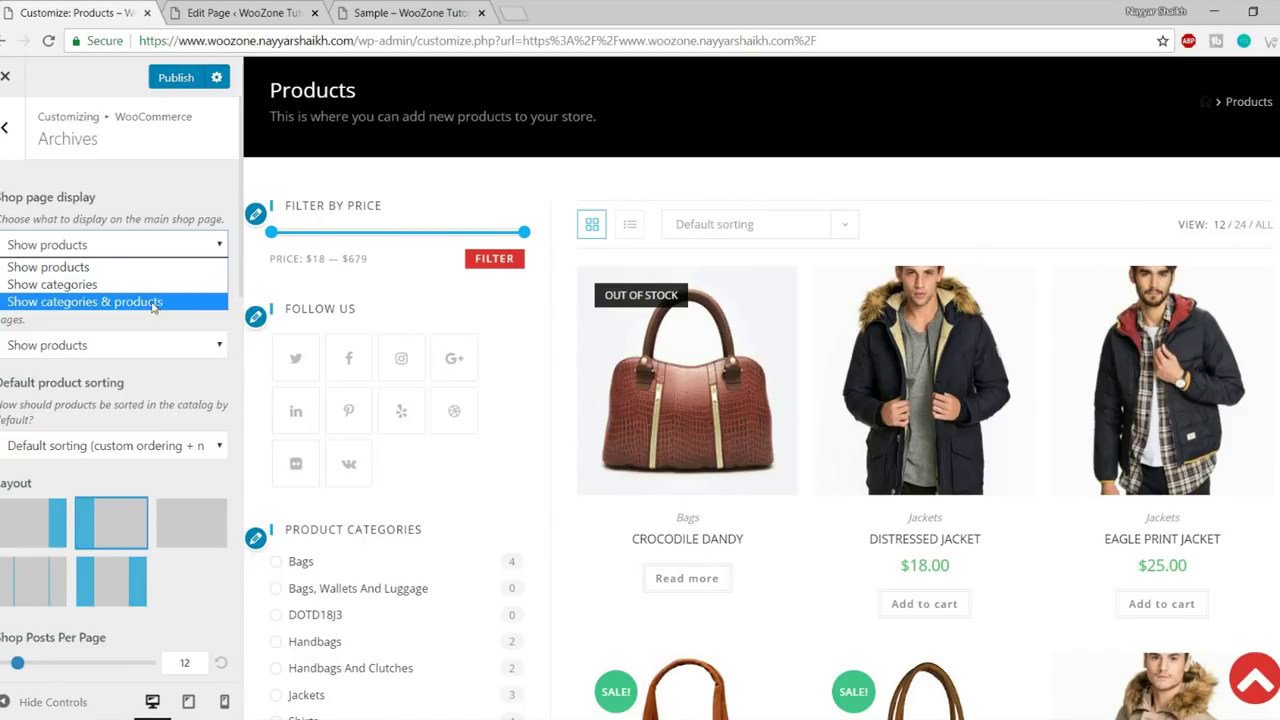
{"action": "left_click", "coordinate": [120, 268]}
{"action": "scroll", "coordinate": [853, 368], "scroll_direction": "down", "scroll_amount": 3}
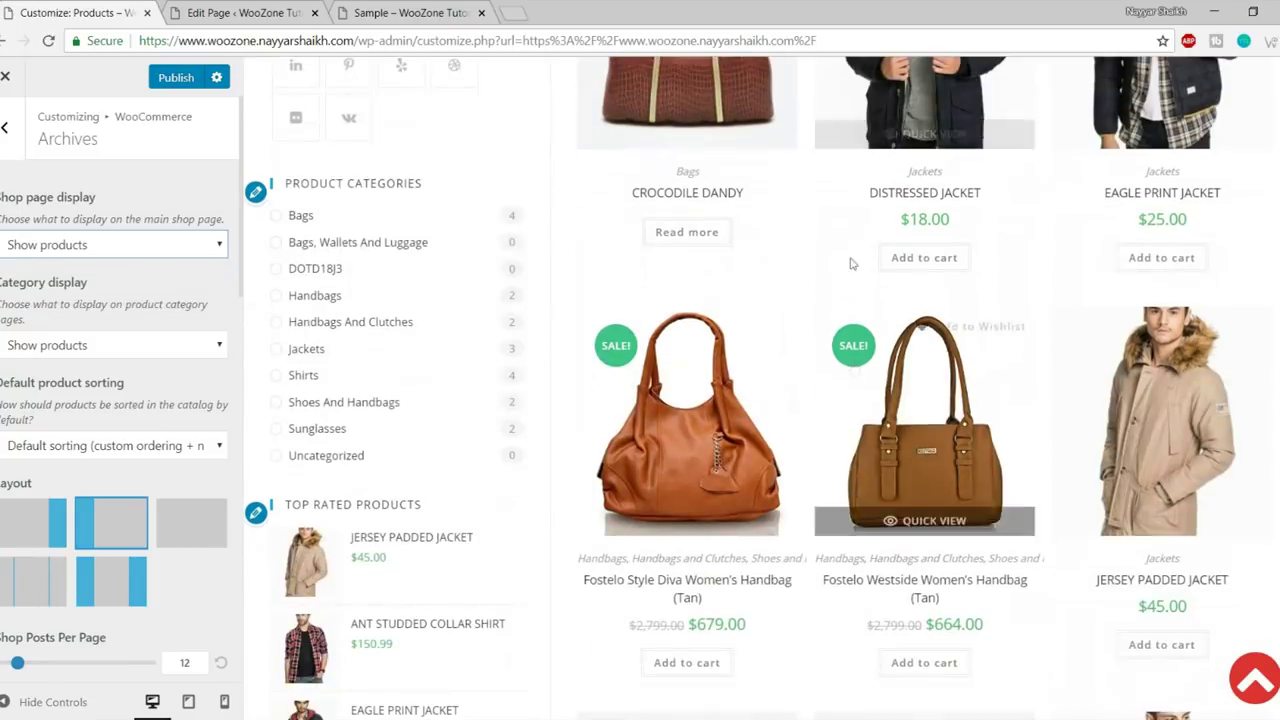
{"action": "scroll", "coordinate": [1085, 387], "scroll_direction": "down", "scroll_amount": 2}
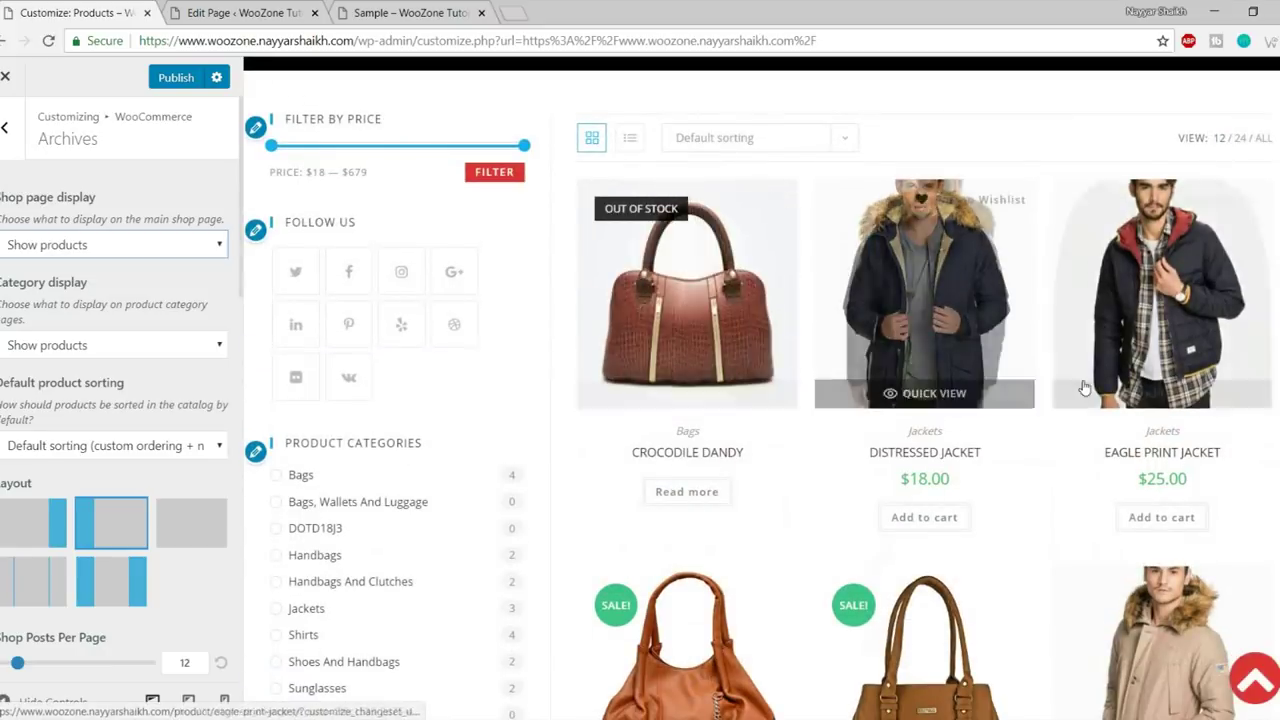
{"action": "scroll", "coordinate": [1085, 387], "scroll_direction": "down", "scroll_amount": 3}
{"action": "scroll", "coordinate": [1083, 470], "scroll_direction": "down", "scroll_amount": 4}
{"action": "scroll", "coordinate": [1040, 520], "scroll_direction": "up", "scroll_amount": 8}
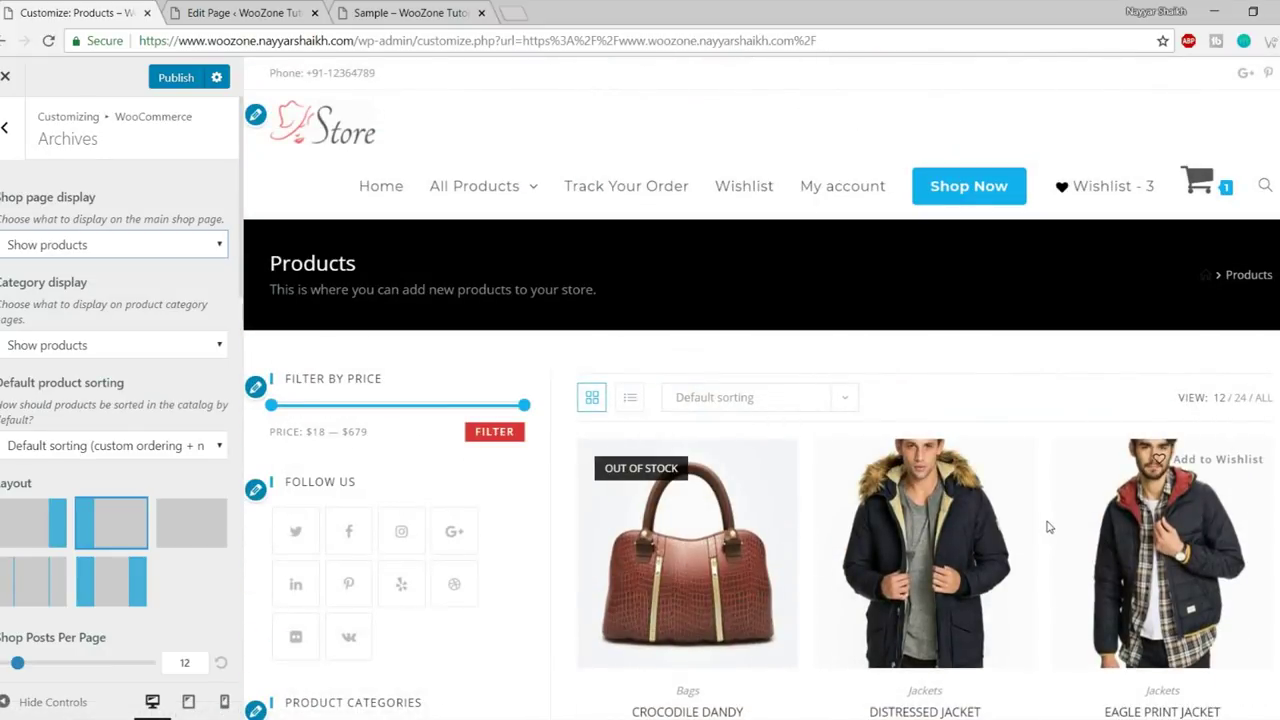
{"action": "scroll", "coordinate": [166, 437], "scroll_direction": "down", "scroll_amount": 2}
{"action": "scroll", "coordinate": [360, 388], "scroll_direction": "down", "scroll_amount": 2}
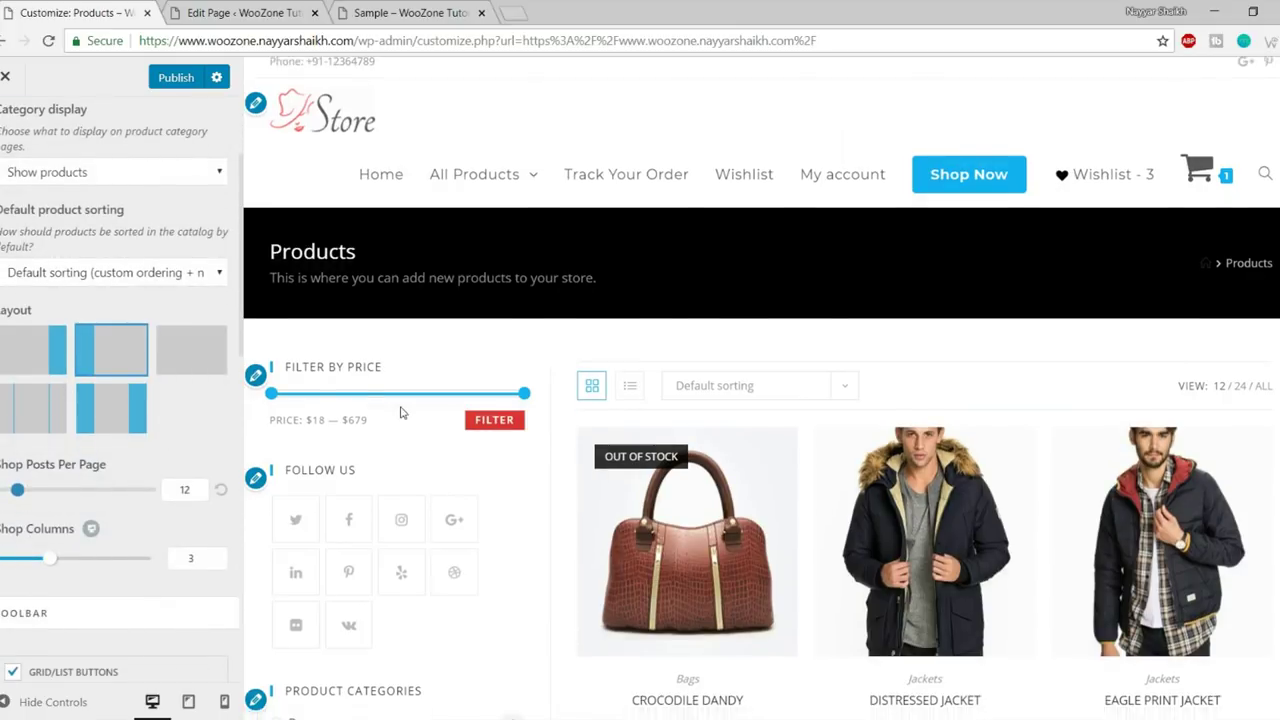
{"action": "left_click", "coordinate": [14, 361]}
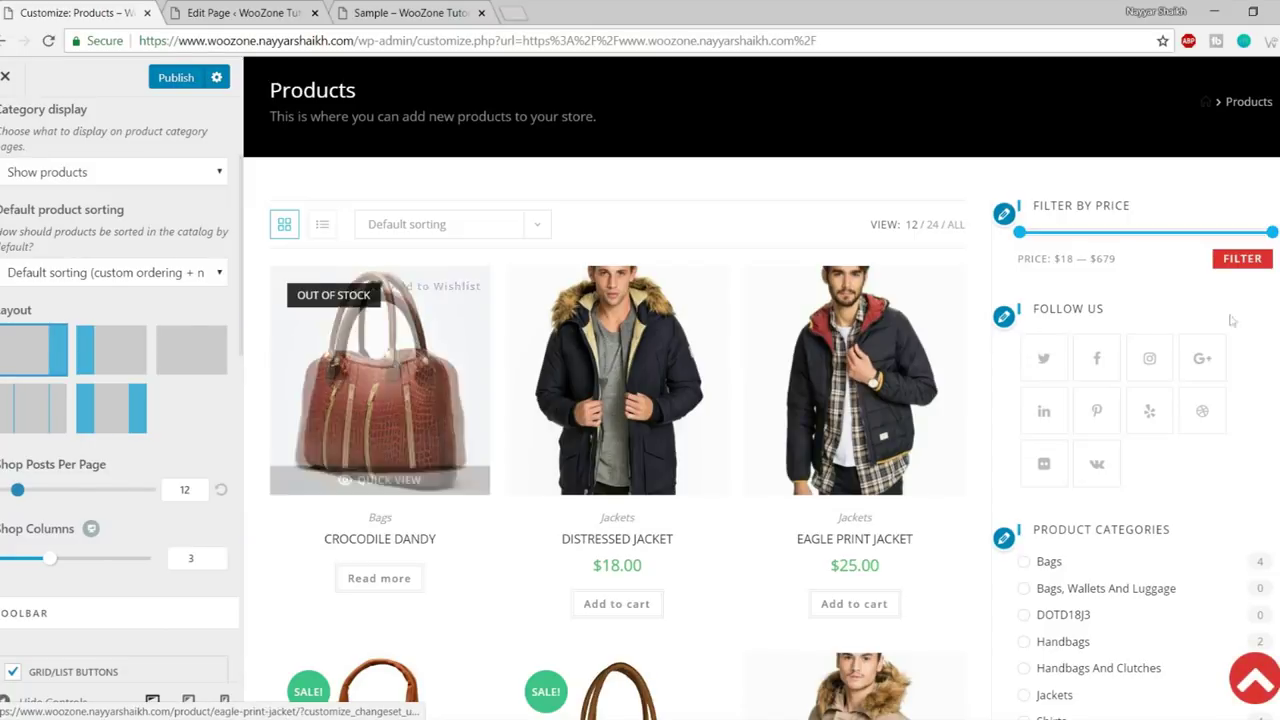
- Raise the Shop Columns slider from 3 to 4 in the Archives settings
{"action": "scroll", "coordinate": [1273, 487], "scroll_direction": "down", "scroll_amount": 8}
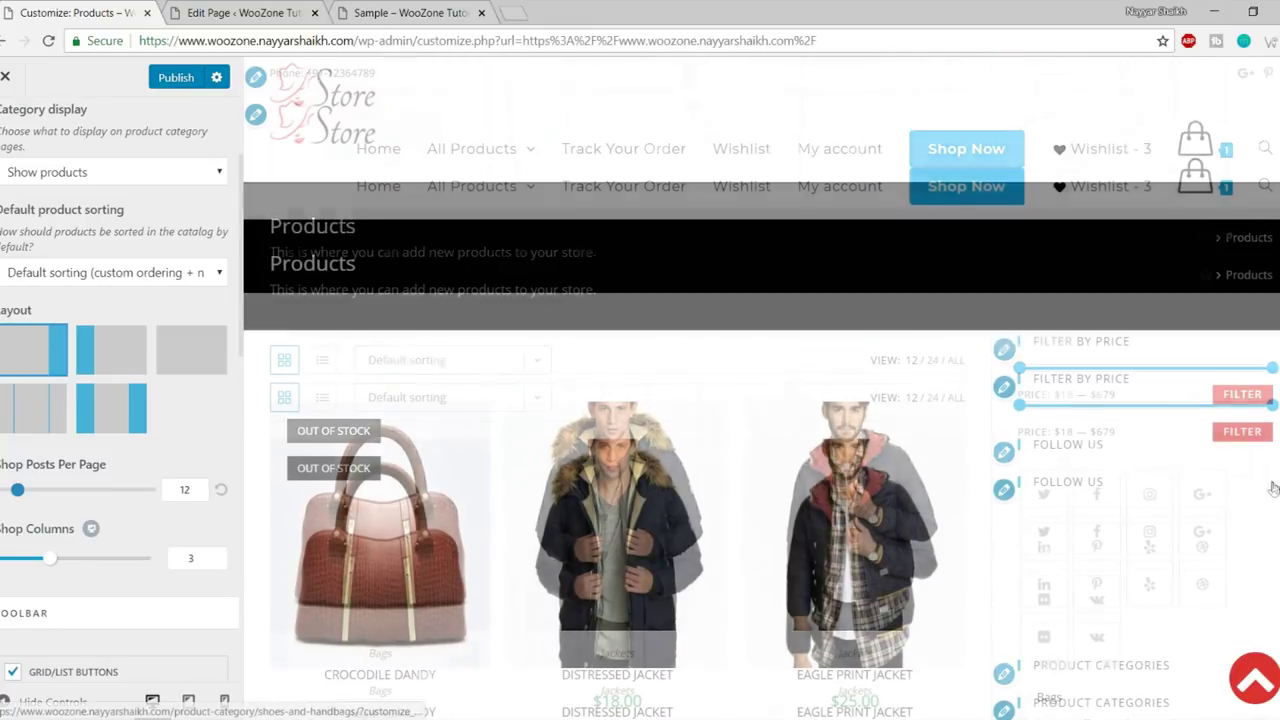
{"action": "scroll", "coordinate": [185, 444], "scroll_direction": "down", "scroll_amount": 2}
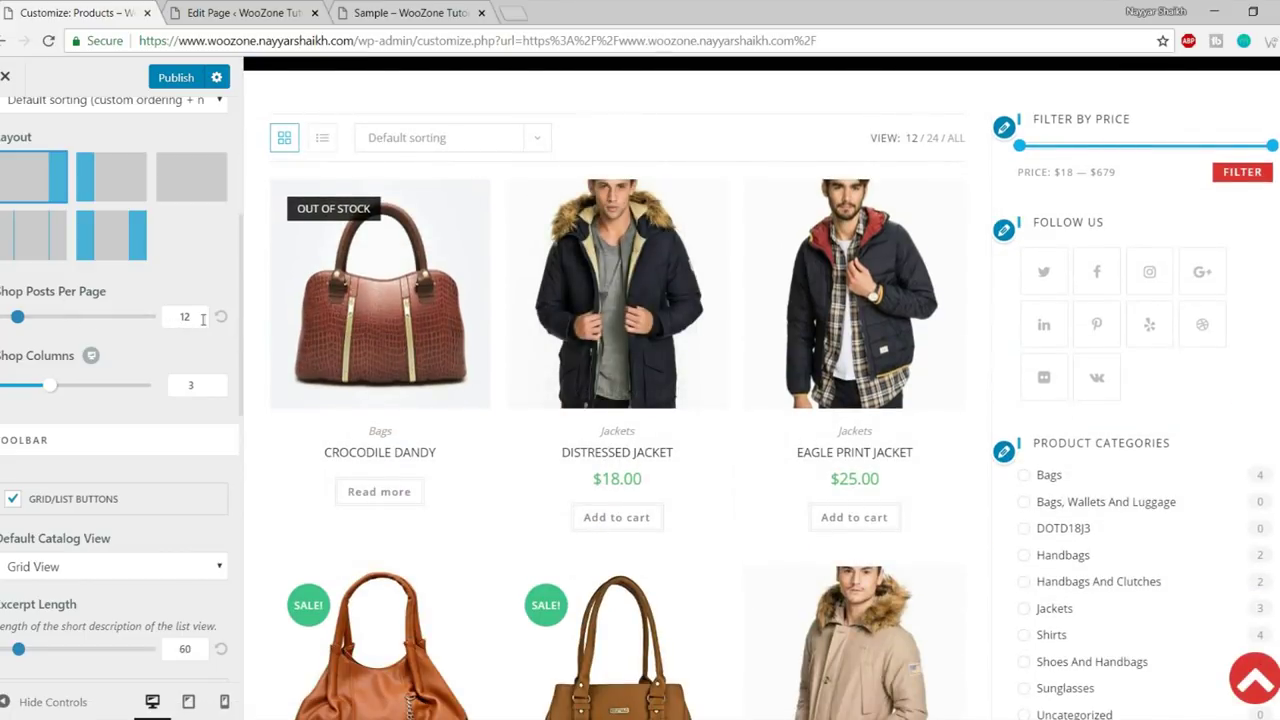
{"action": "scroll", "coordinate": [748, 417], "scroll_direction": "down", "scroll_amount": 8}
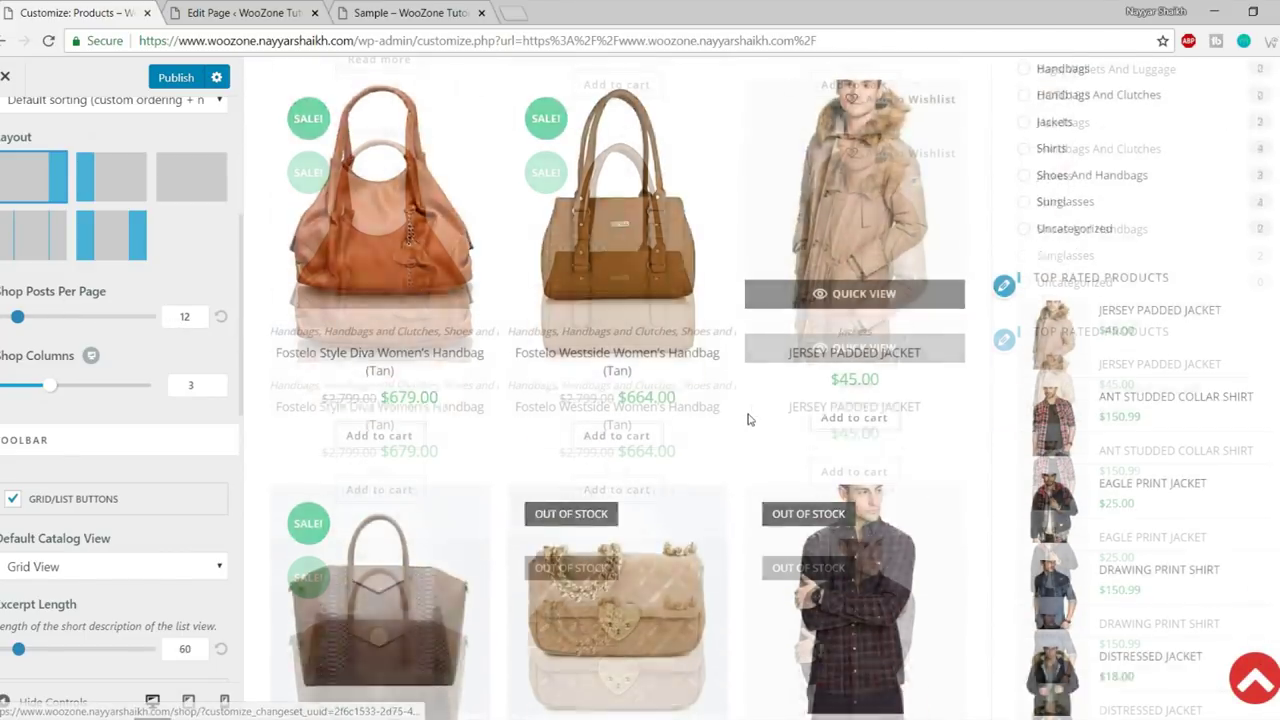
{"action": "scroll", "coordinate": [731, 241], "scroll_direction": "down", "scroll_amount": 3}
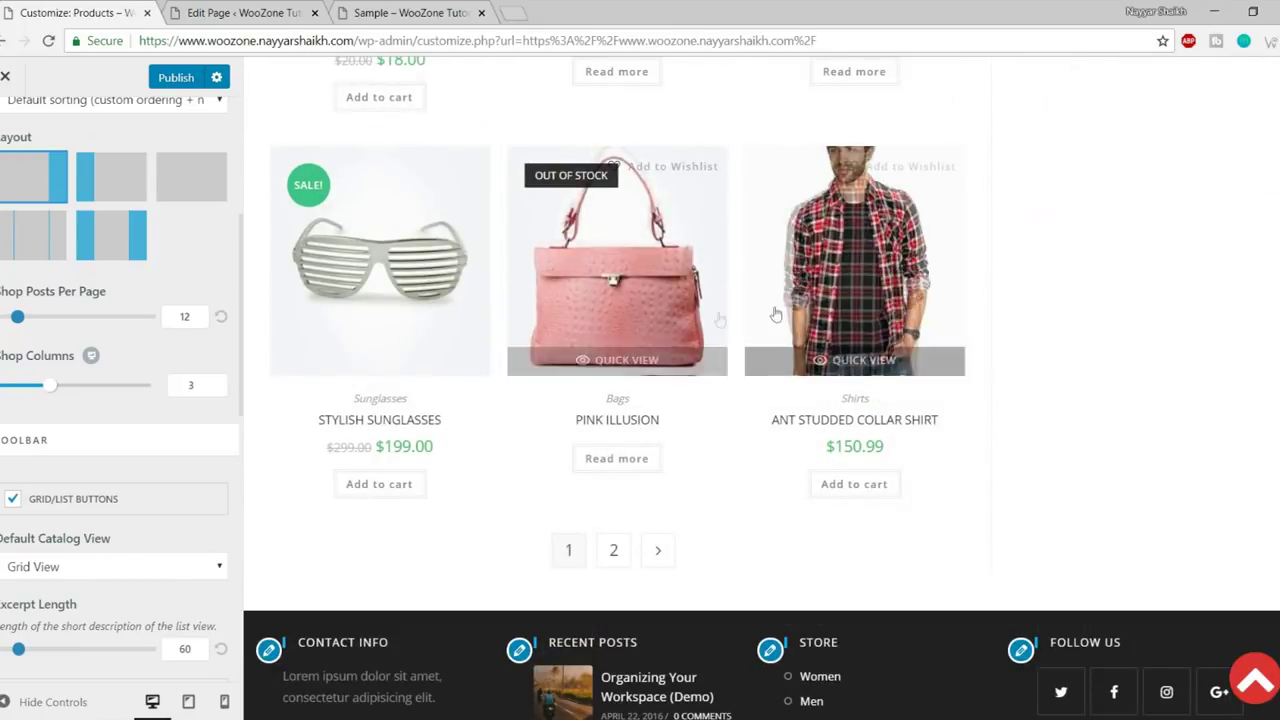
{"action": "scroll", "coordinate": [778, 350], "scroll_direction": "up", "scroll_amount": 2}
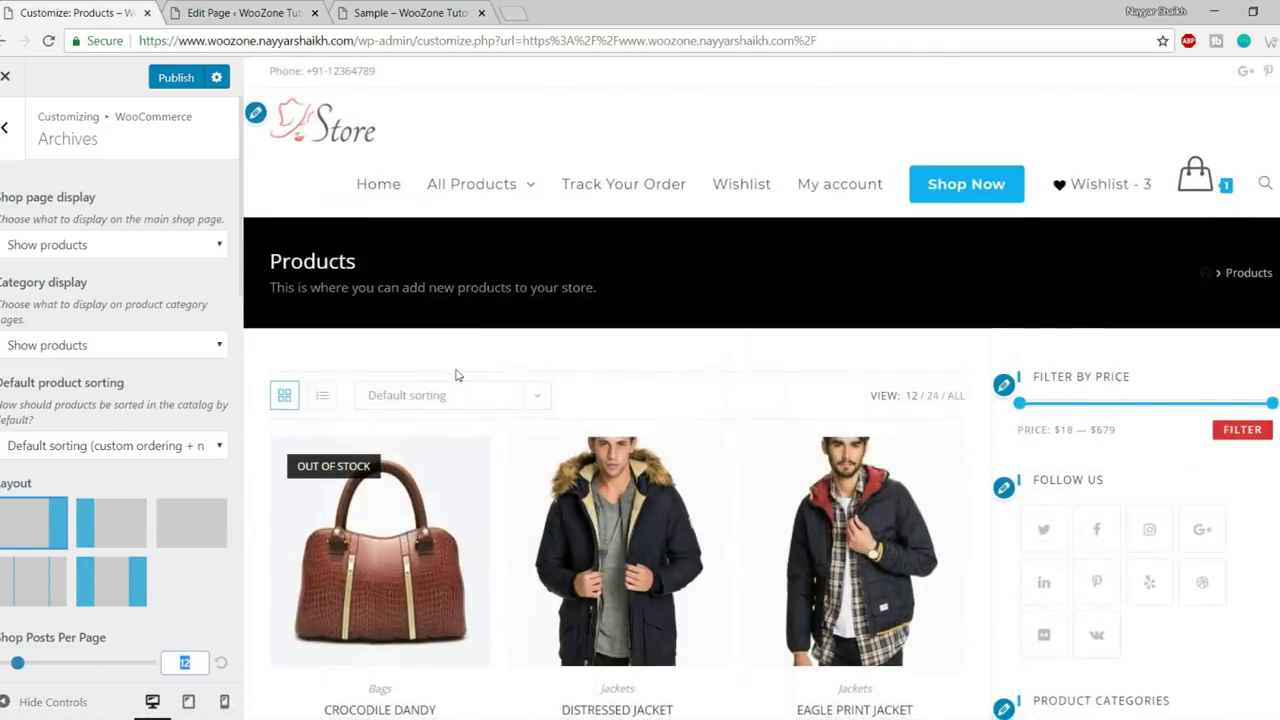
{"action": "scroll", "coordinate": [466, 366], "scroll_direction": "down", "scroll_amount": 4}
{"action": "scroll", "coordinate": [466, 366], "scroll_direction": "up", "scroll_amount": 2}
{"action": "scroll", "coordinate": [103, 380], "scroll_direction": "down", "scroll_amount": 3}
{"action": "scroll", "coordinate": [150, 360], "scroll_direction": "down", "scroll_amount": 1}
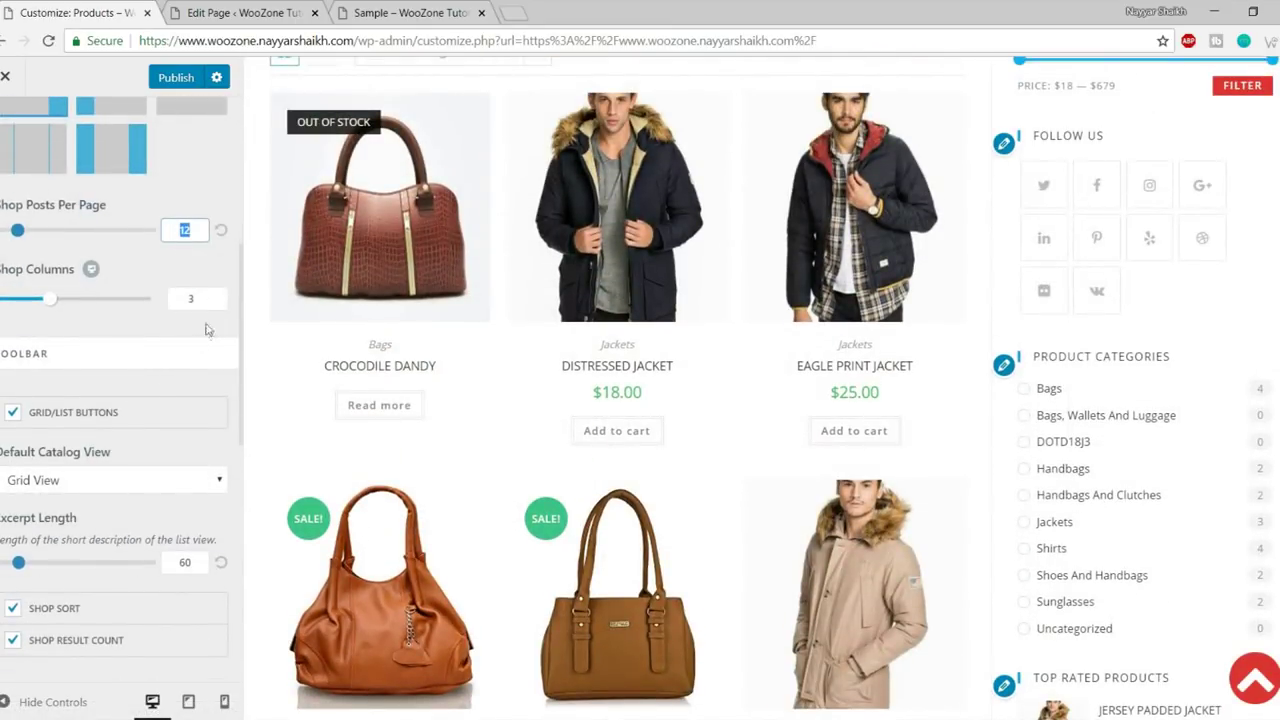
{"action": "left_click_drag", "start_coordinate": [60, 307], "coordinate": [67, 307]}
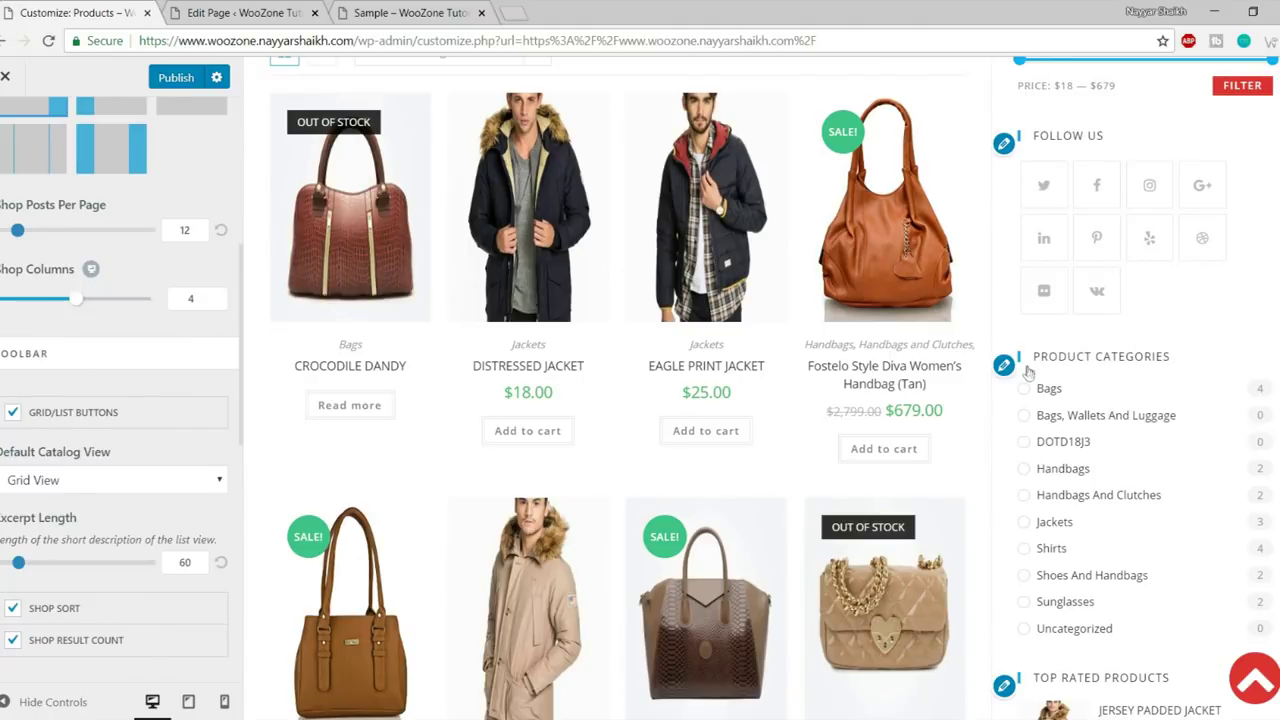
{"action": "scroll", "coordinate": [1028, 372], "scroll_direction": "up", "scroll_amount": 1}
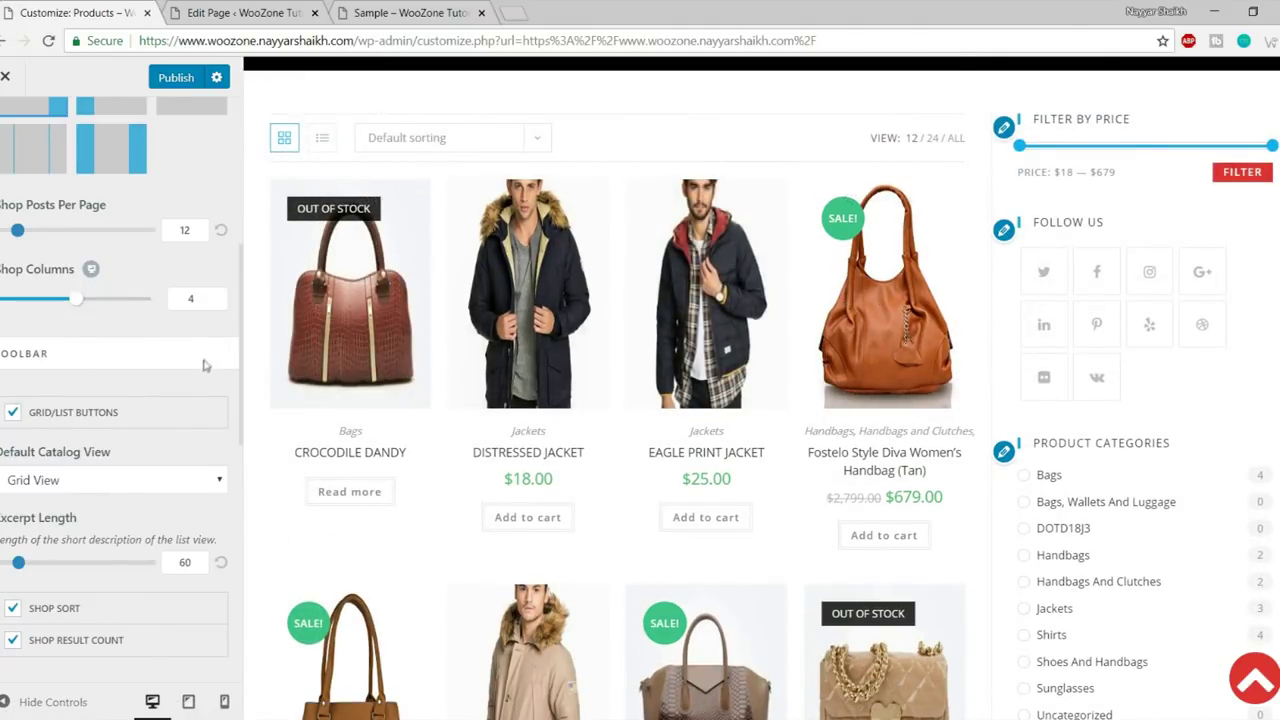
{"action": "scroll", "coordinate": [165, 422], "scroll_direction": "down", "scroll_amount": 2}
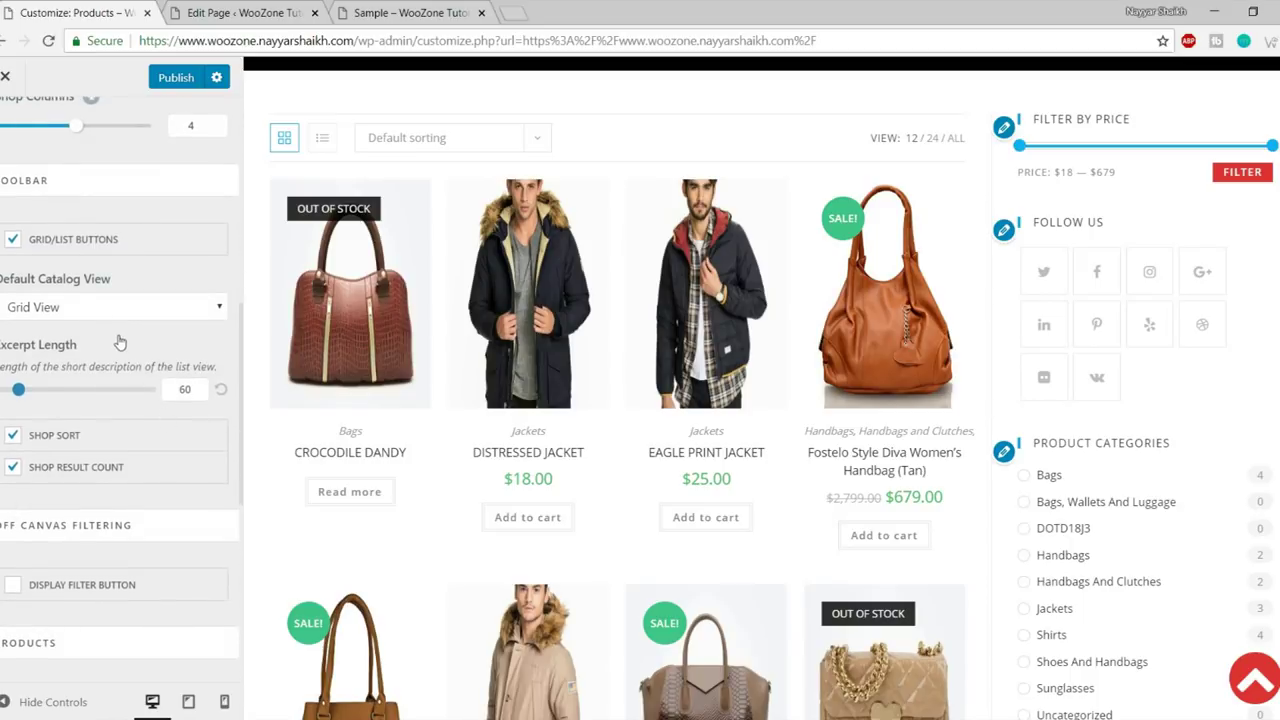
{"action": "left_click", "coordinate": [96, 317]}
{"action": "left_click", "coordinate": [82, 346]}
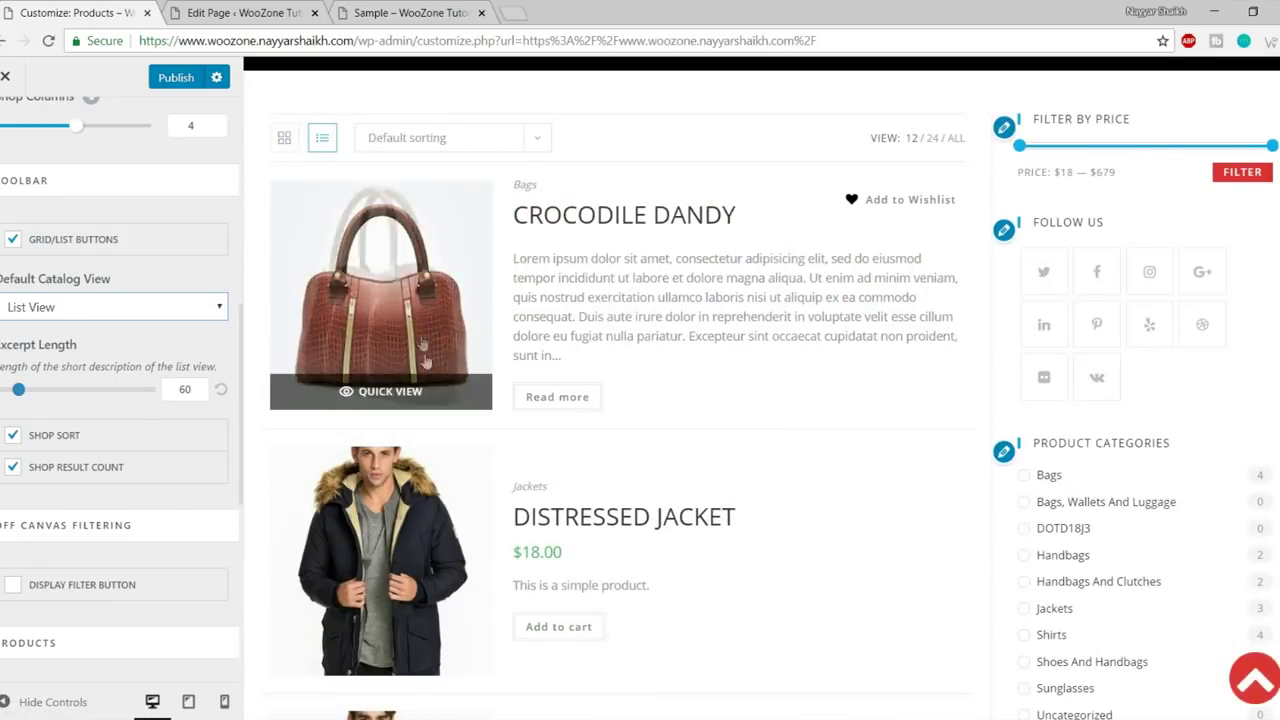
{"action": "scroll", "coordinate": [551, 443], "scroll_direction": "down", "scroll_amount": 10}
{"action": "scroll", "coordinate": [587, 476], "scroll_direction": "up", "scroll_amount": 15}
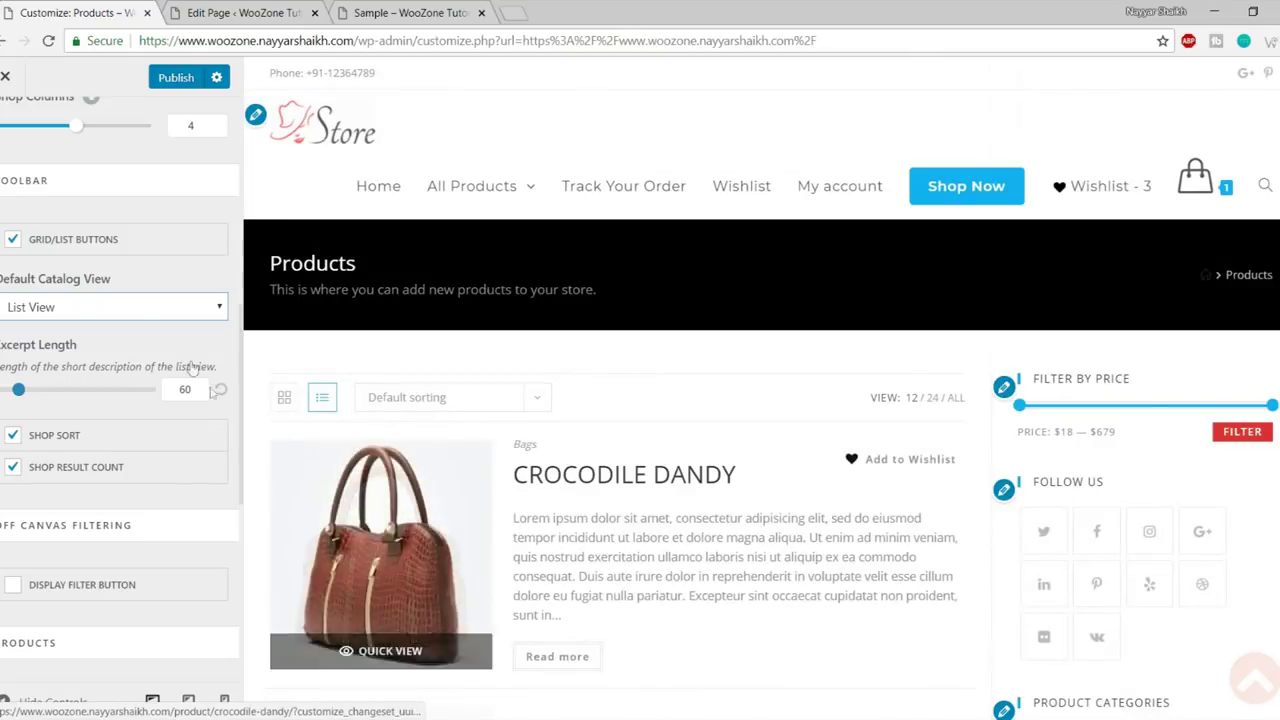
{"action": "left_click", "coordinate": [115, 307]}
{"action": "left_click", "coordinate": [118, 329]}
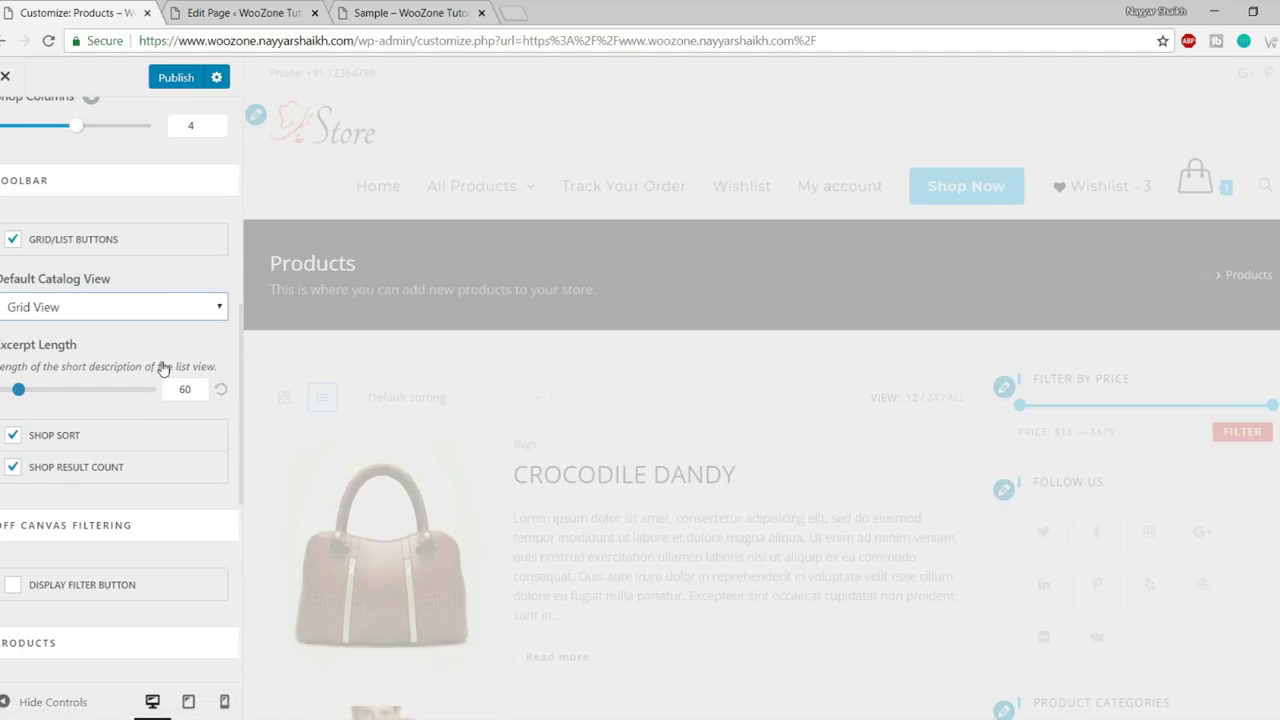
{"action": "scroll", "coordinate": [165, 368], "scroll_direction": "up", "scroll_amount": 2}
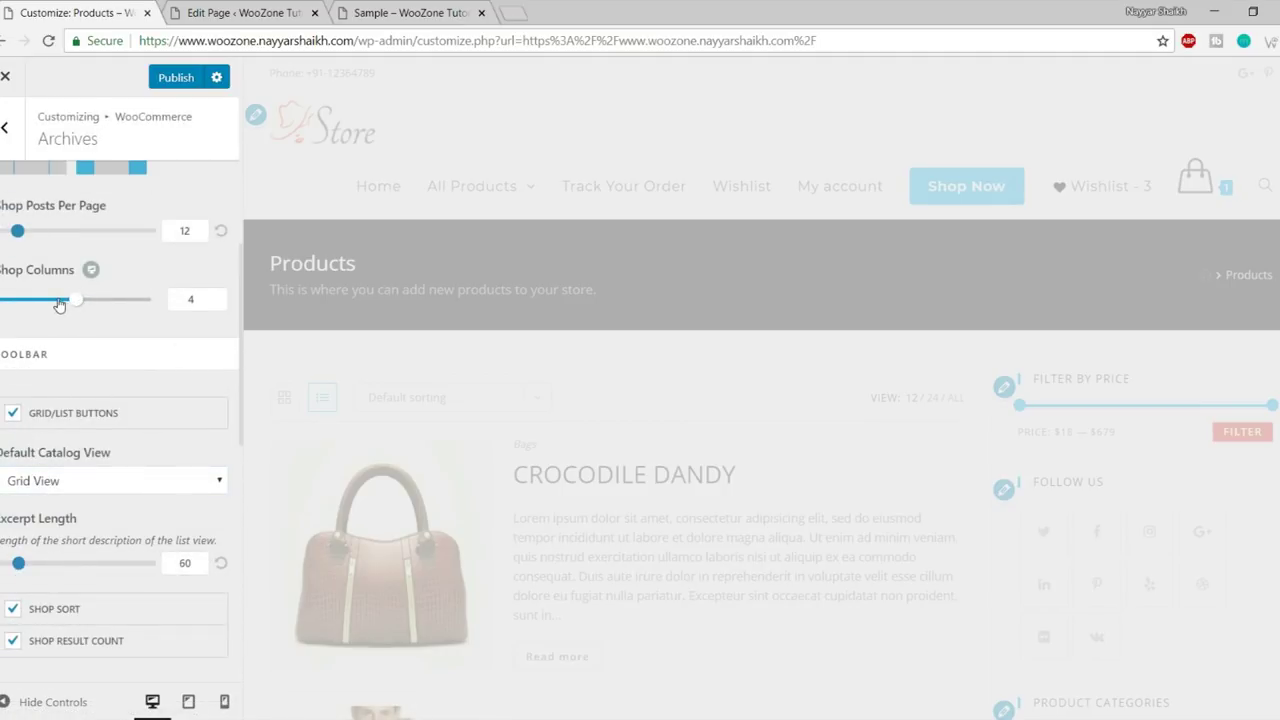
{"action": "scroll", "coordinate": [133, 314], "scroll_direction": "down", "scroll_amount": 4}
{"action": "scroll", "coordinate": [187, 353], "scroll_direction": "up", "scroll_amount": 2}
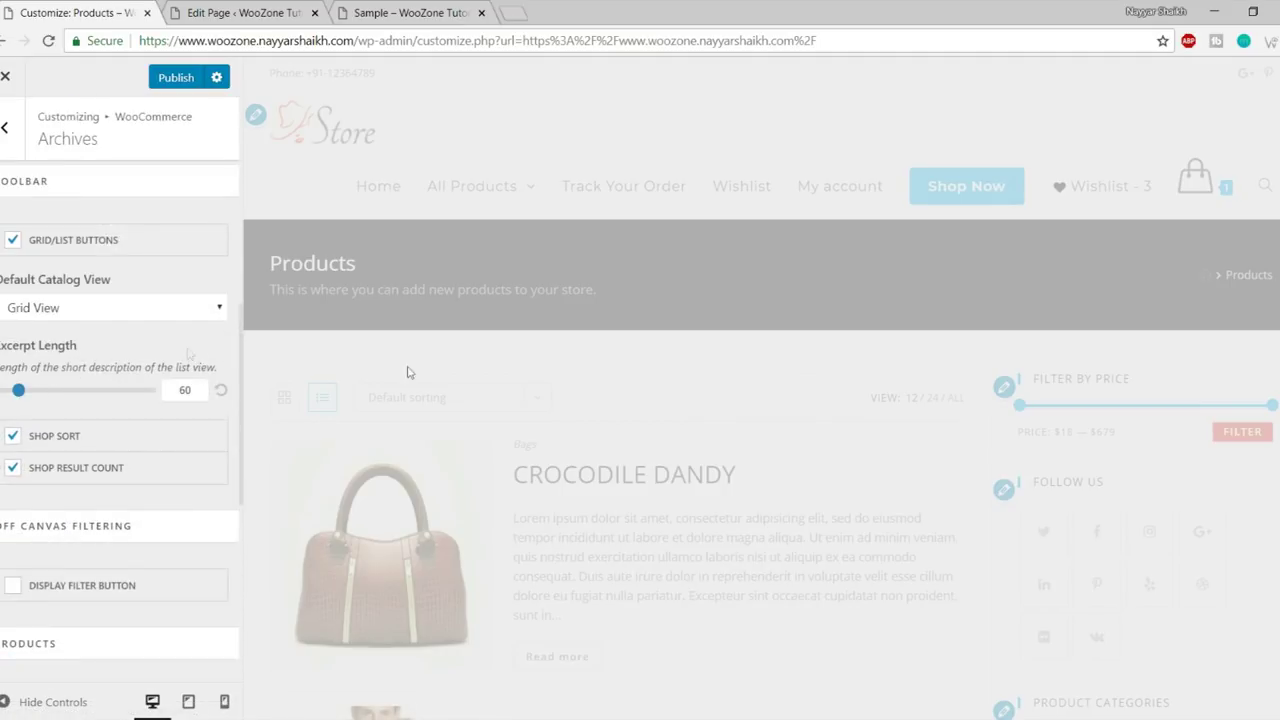
{"action": "scroll", "coordinate": [775, 377], "scroll_direction": "down", "scroll_amount": 10}
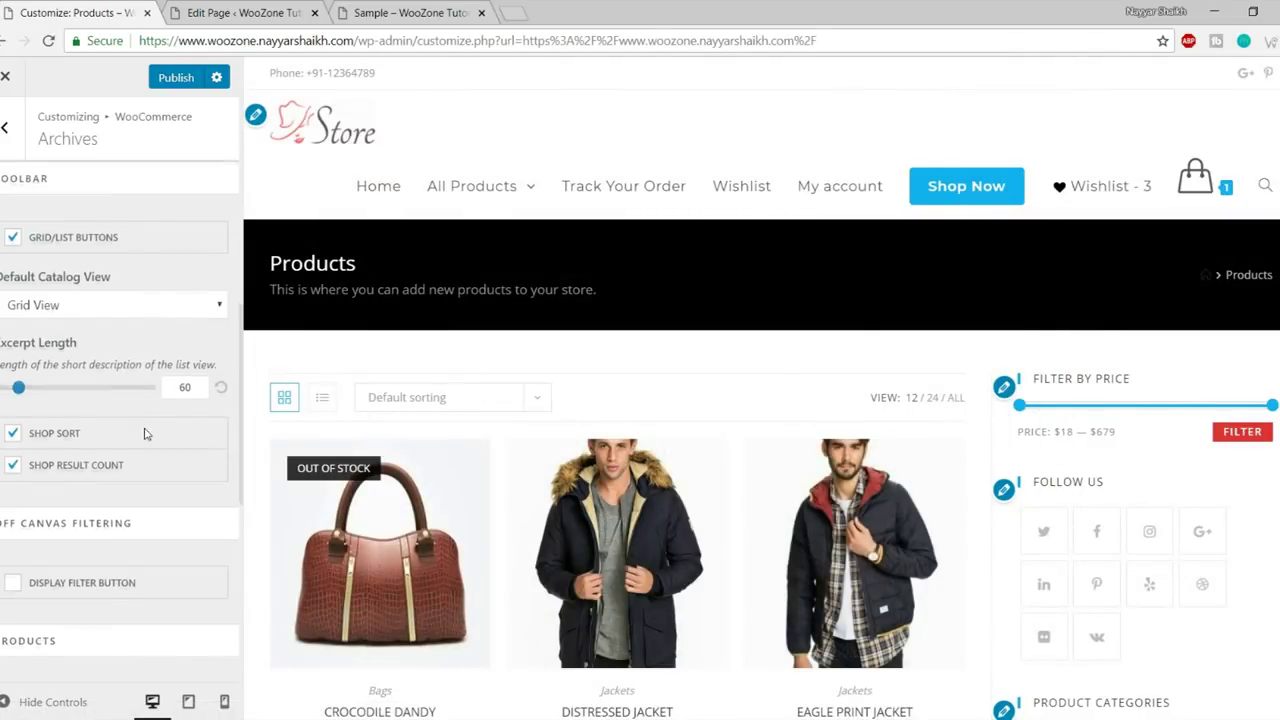
{"action": "scroll", "coordinate": [169, 459], "scroll_direction": "down", "scroll_amount": 2}
{"action": "scroll", "coordinate": [300, 400], "scroll_direction": "down", "scroll_amount": 3}
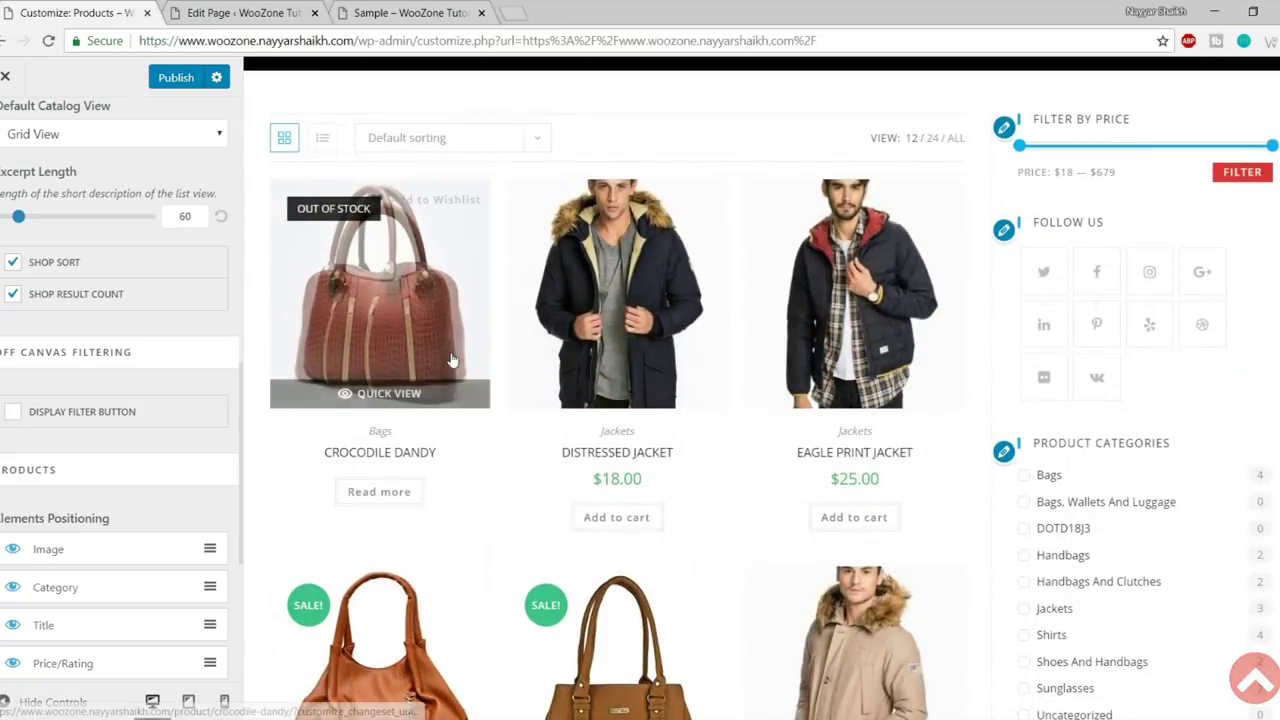
{"action": "scroll", "coordinate": [180, 320], "scroll_direction": "down", "scroll_amount": 1}
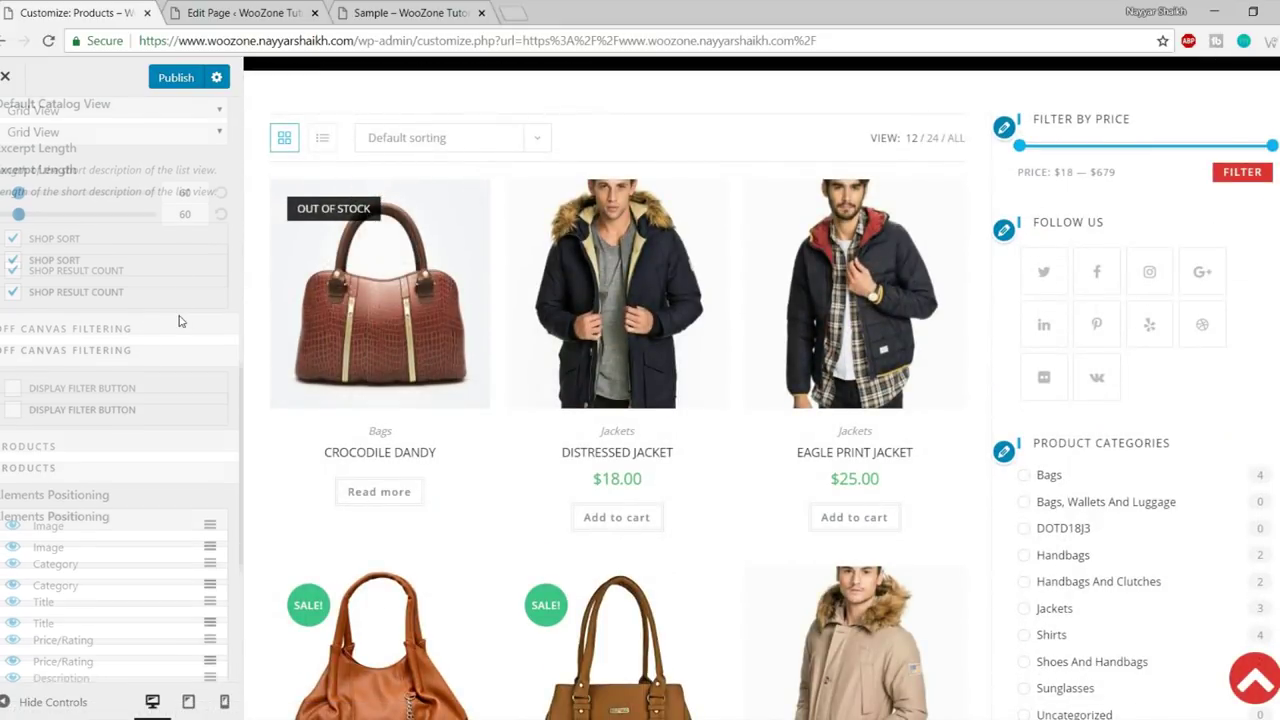
{"action": "scroll", "coordinate": [486, 334], "scroll_direction": "down", "scroll_amount": 3}
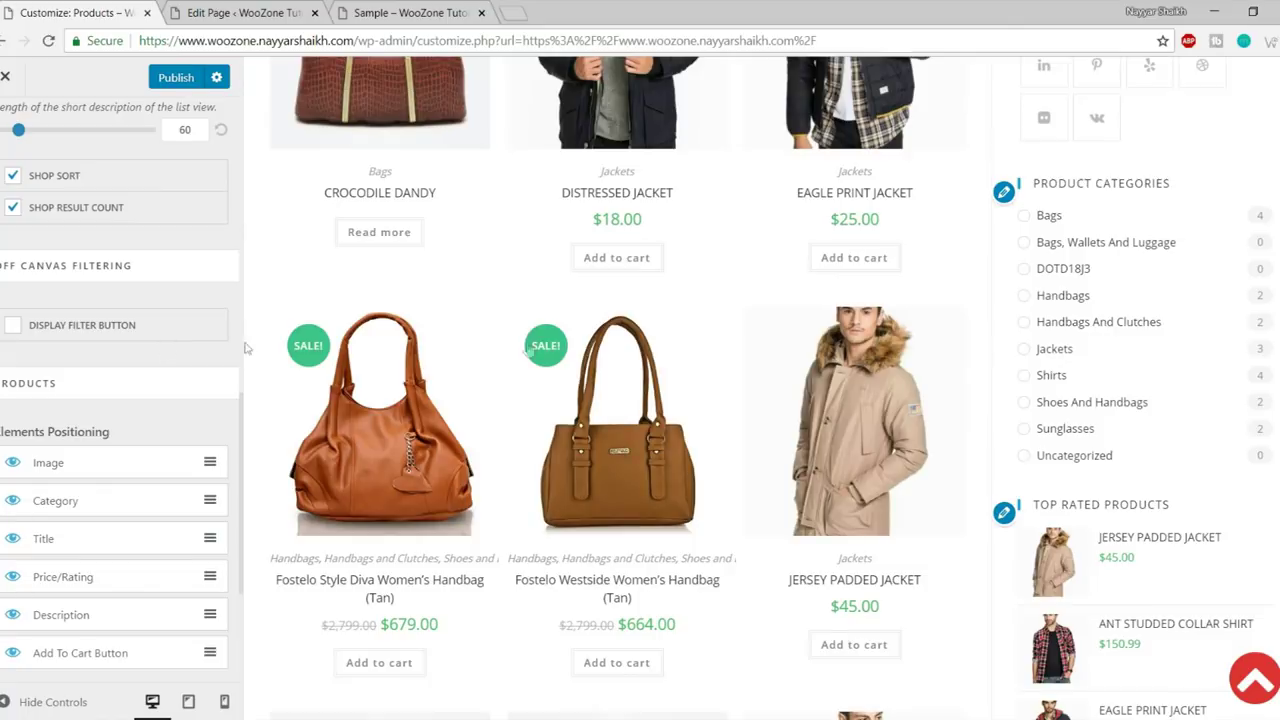
{"action": "scroll", "coordinate": [543, 349], "scroll_direction": "up", "scroll_amount": 4}
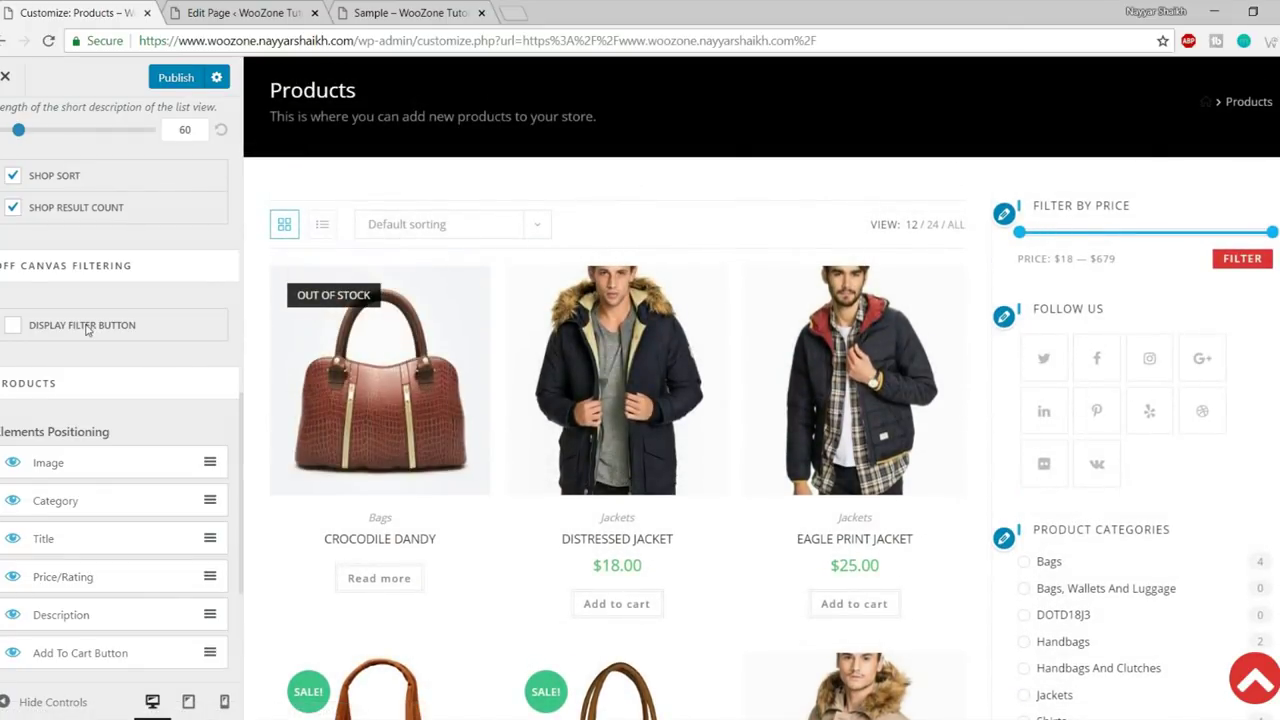
{"action": "scroll", "coordinate": [650, 352], "scroll_direction": "down", "scroll_amount": 2}
{"action": "scroll", "coordinate": [120, 370], "scroll_direction": "down", "scroll_amount": 1}
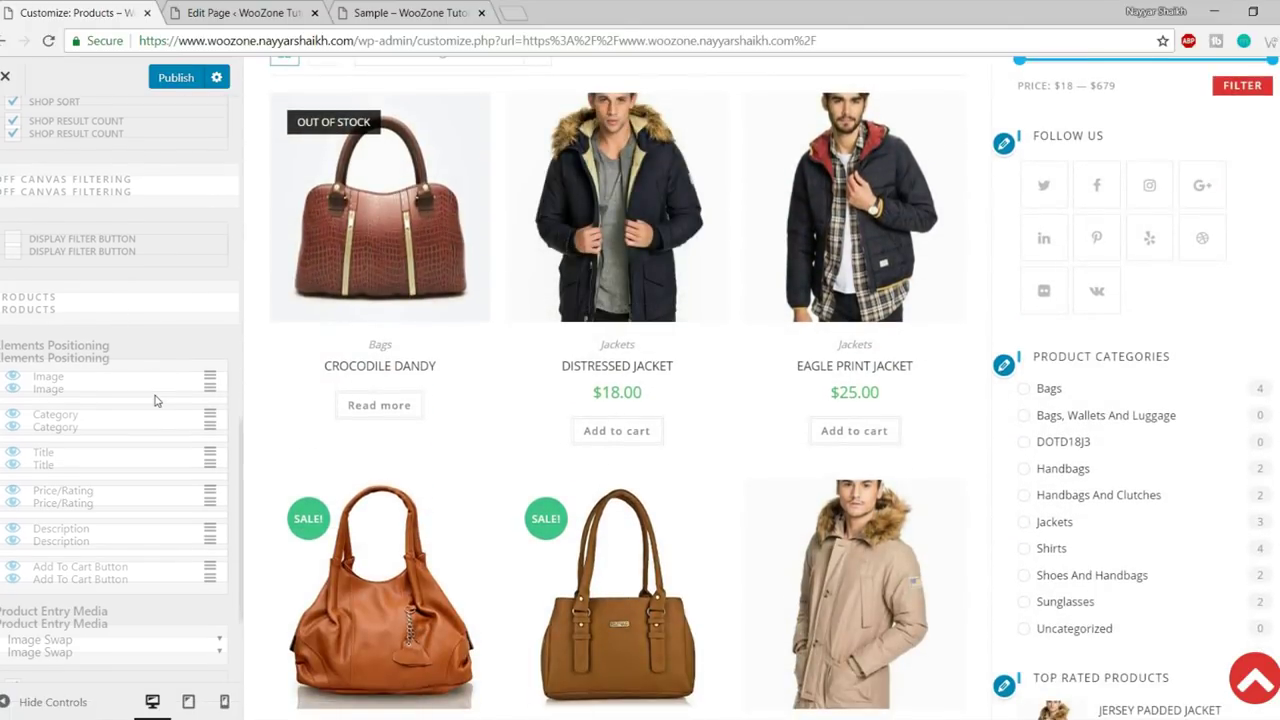
{"action": "scroll", "coordinate": [122, 369], "scroll_direction": "down", "scroll_amount": 1}
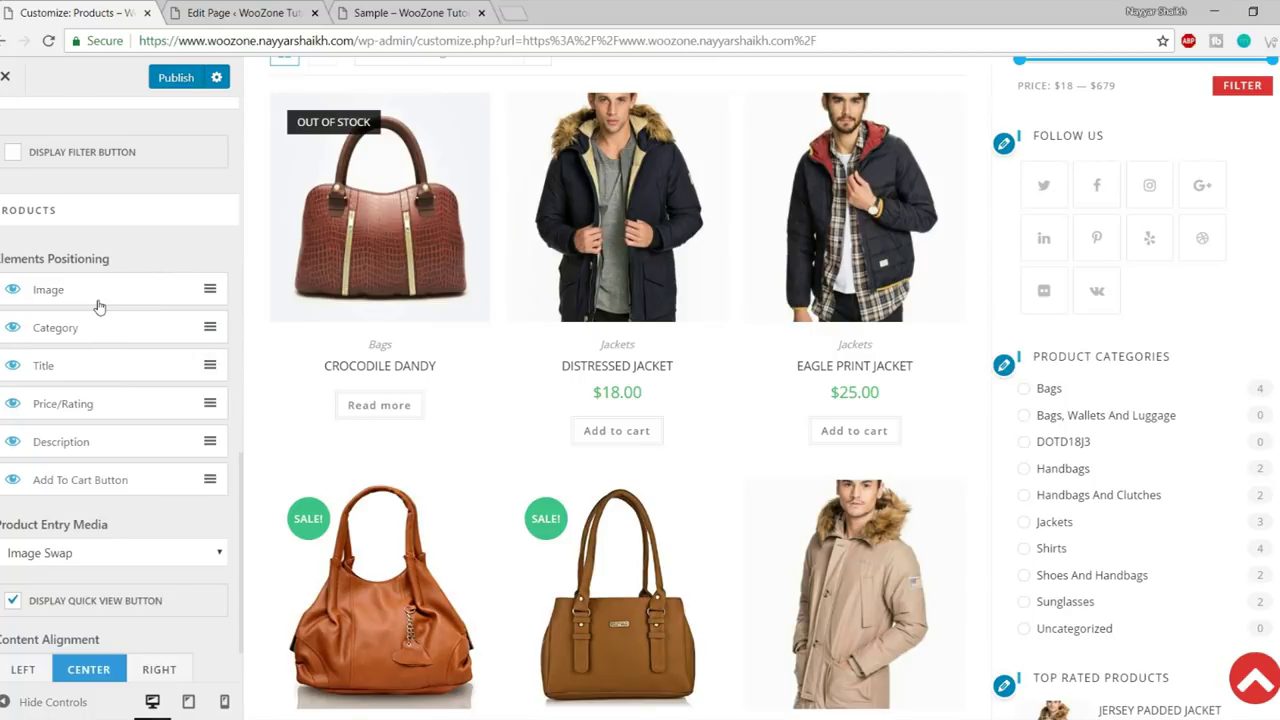
{"action": "scroll", "coordinate": [380, 290], "scroll_direction": "up", "scroll_amount": 2}
{"action": "scroll", "coordinate": [403, 262], "scroll_direction": "down", "scroll_amount": 1}
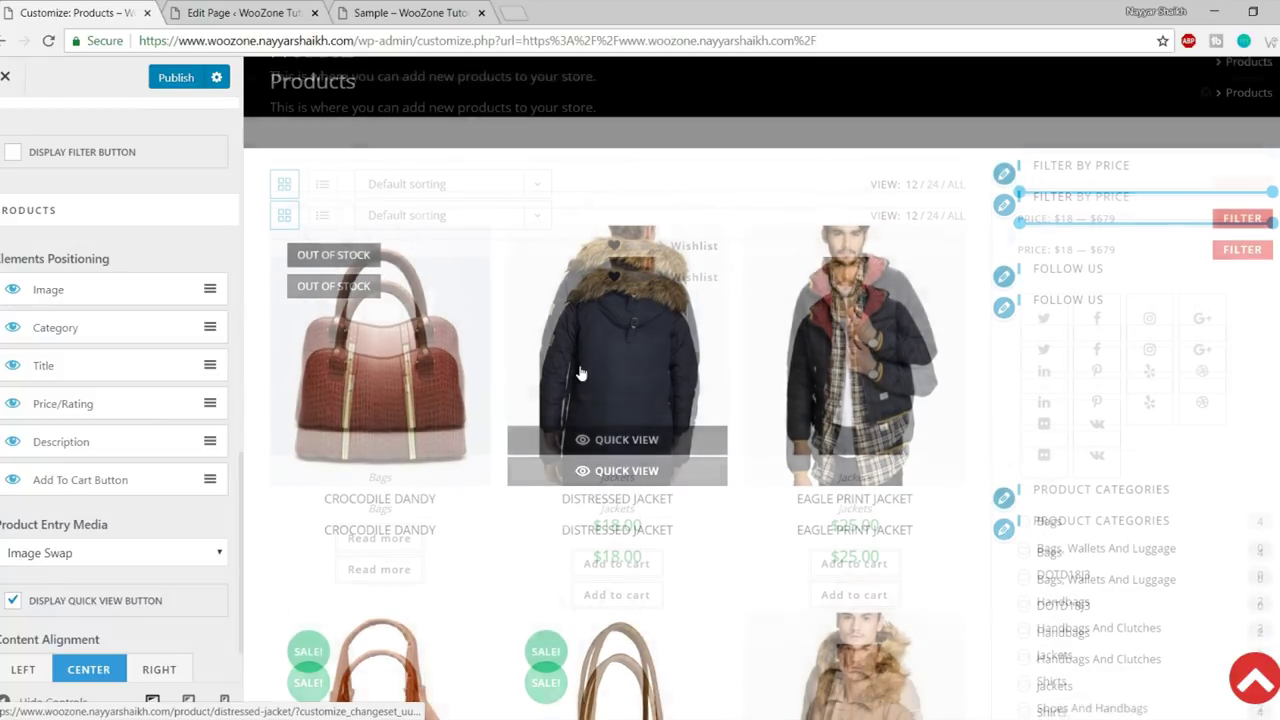
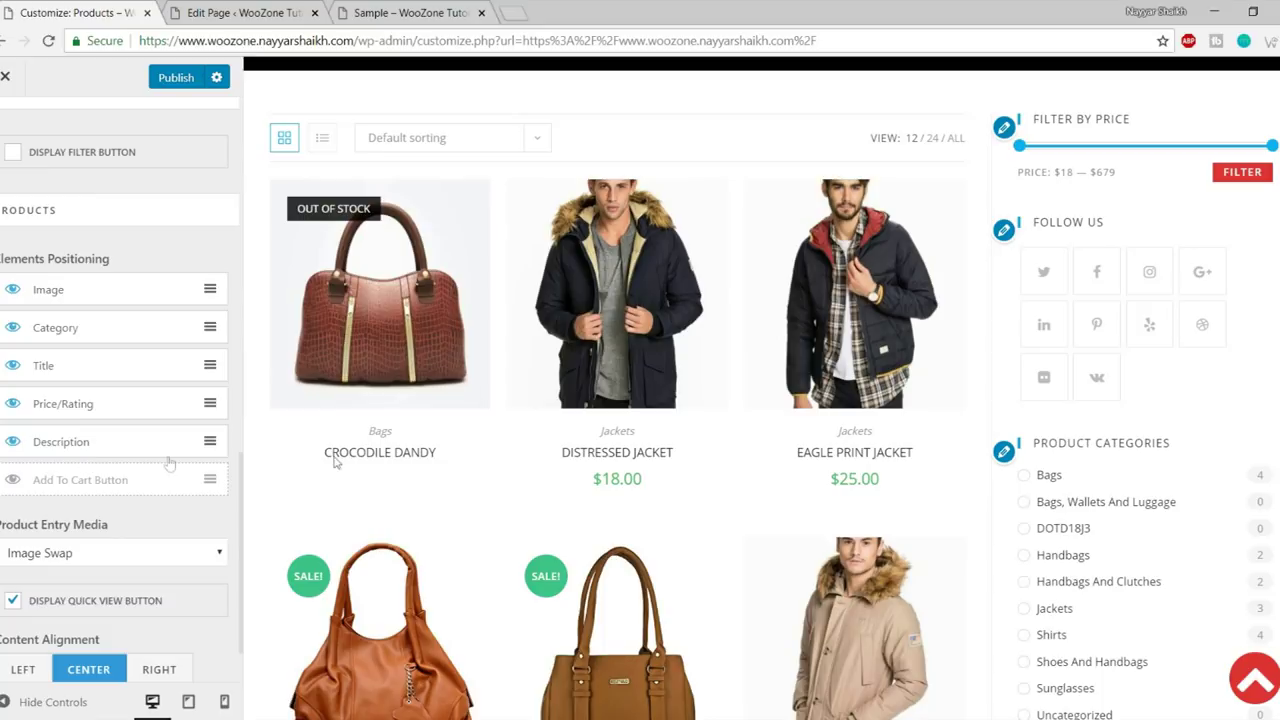
- Hide the Price/Rating element from shop product cards and scroll the preview to review the grid
{"action": "mouse_move", "coordinate": [614, 440]}
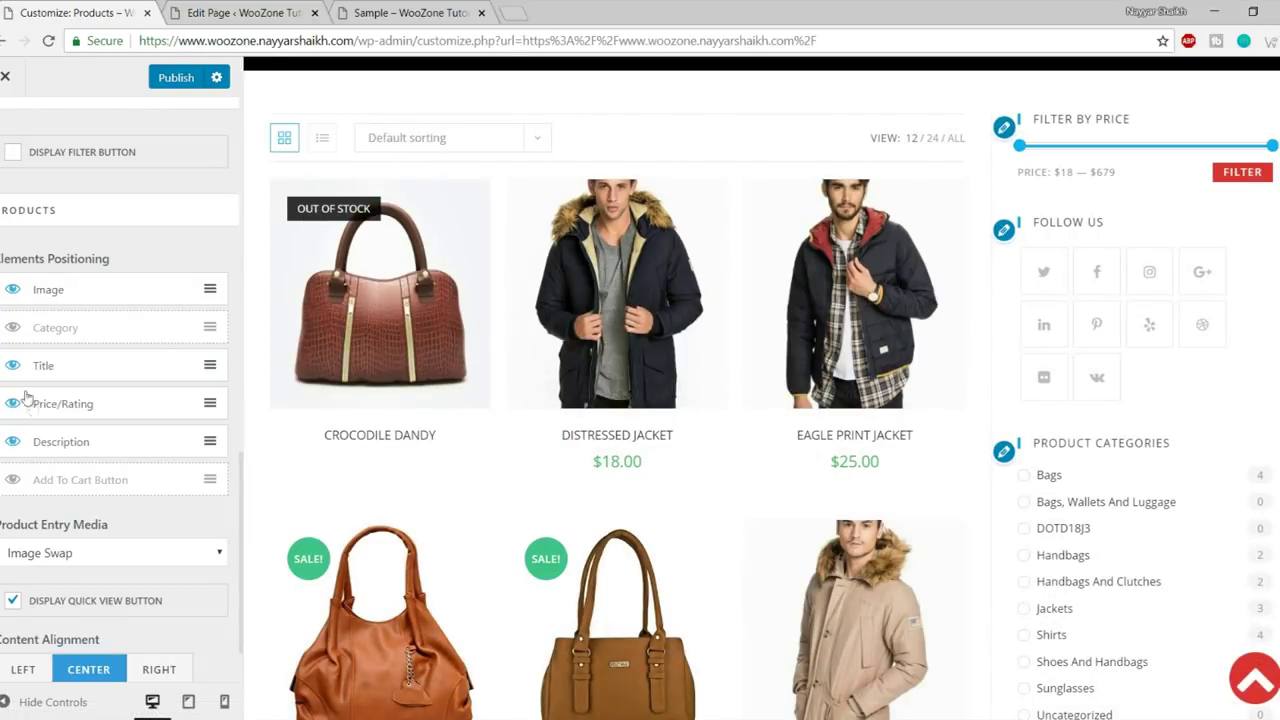
{"action": "left_click", "coordinate": [13, 405]}
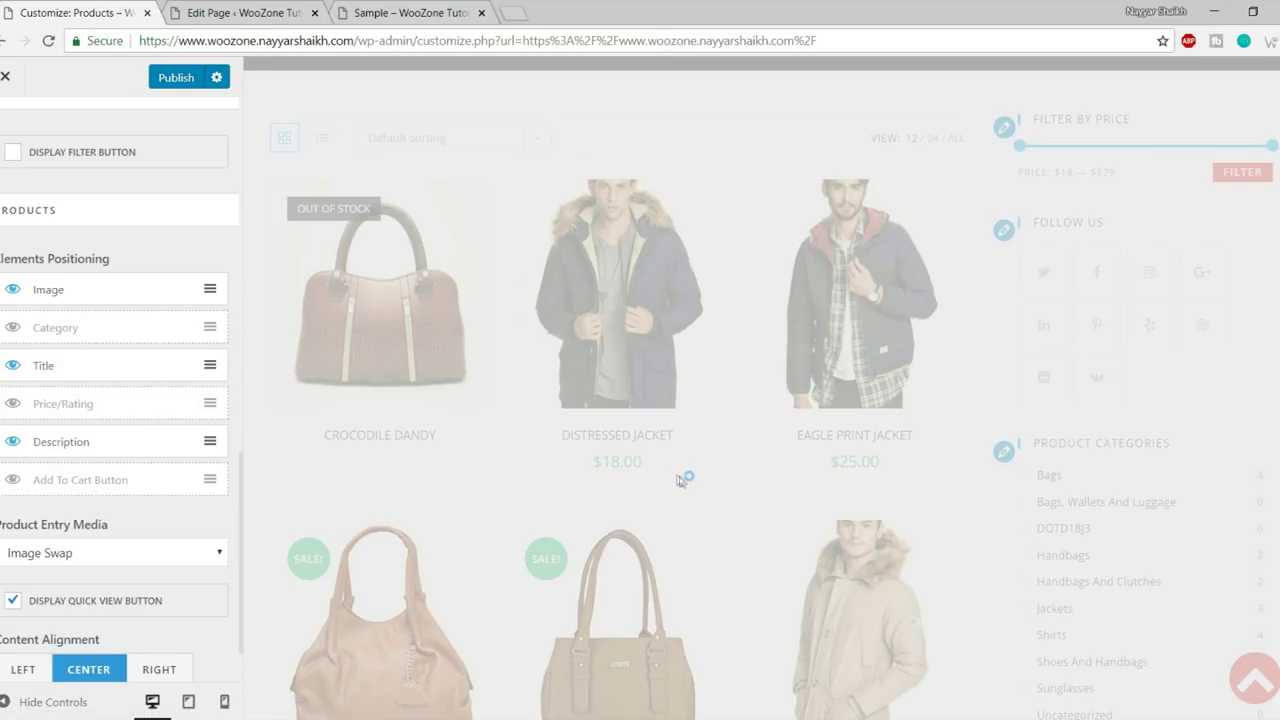
{"action": "scroll", "coordinate": [674, 486], "scroll_direction": "down", "scroll_amount": 7}
{"action": "scroll", "coordinate": [725, 569], "scroll_direction": "up", "scroll_amount": 4}
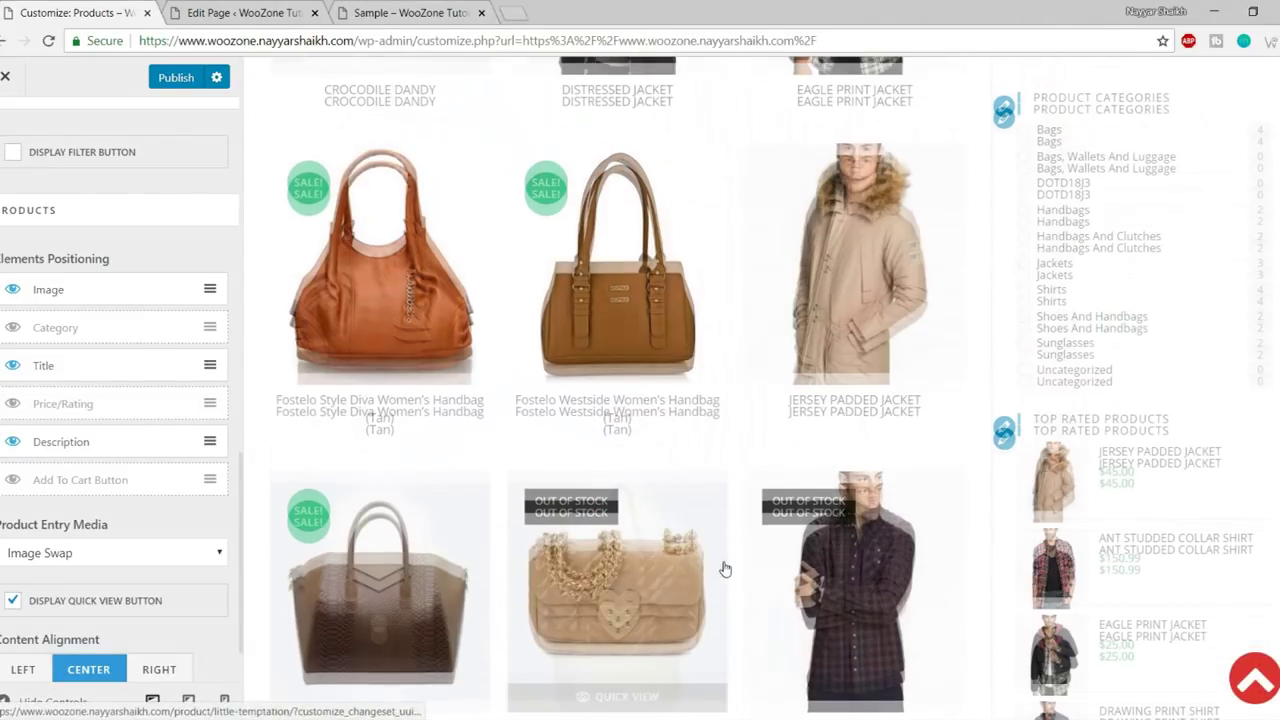
{"action": "scroll", "coordinate": [725, 569], "scroll_direction": "up", "scroll_amount": 4}
{"action": "scroll", "coordinate": [797, 292], "scroll_direction": "down", "scroll_amount": 3}
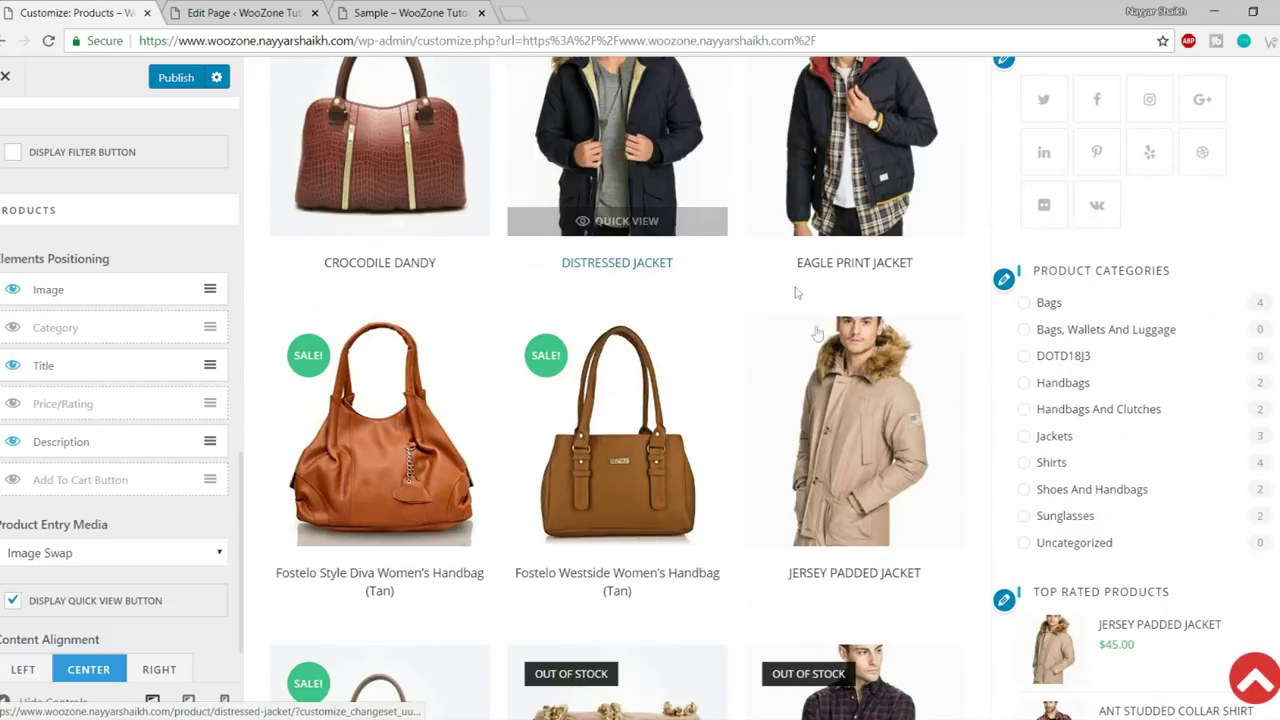
{"action": "scroll", "coordinate": [797, 292], "scroll_direction": "down", "scroll_amount": 3}
{"action": "scroll", "coordinate": [137, 469], "scroll_direction": "down", "scroll_amount": 1}
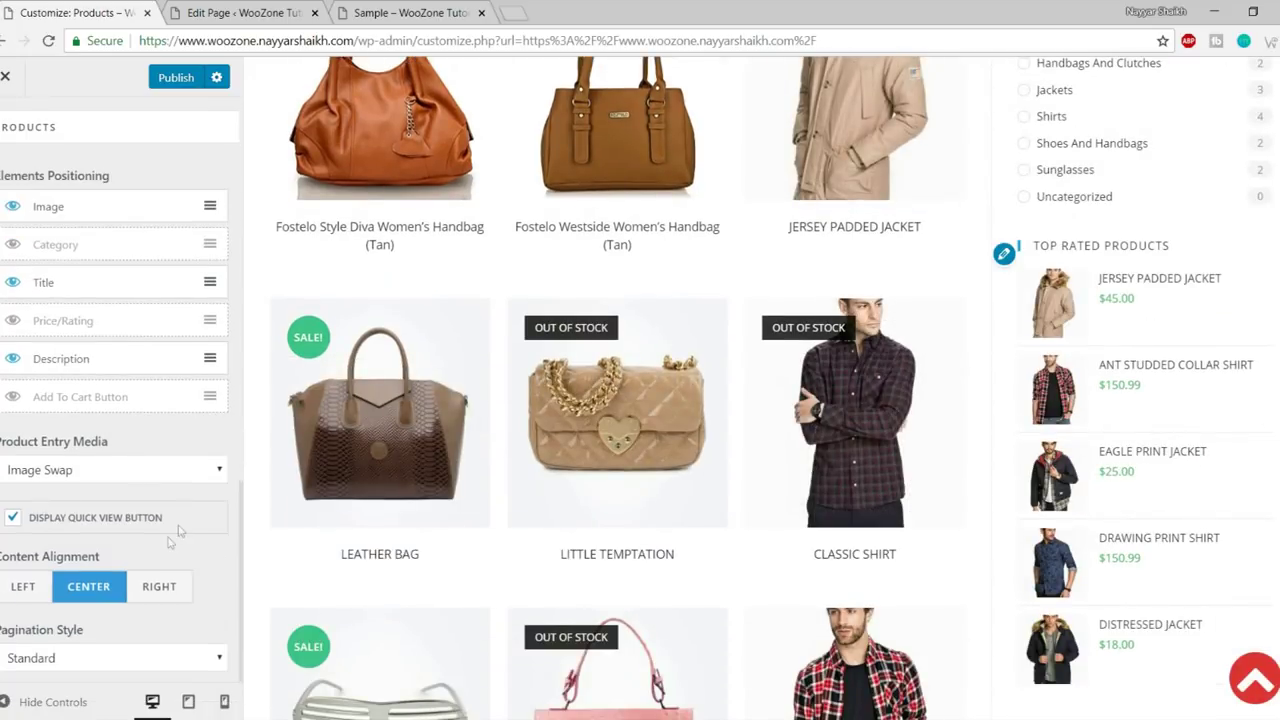
{"action": "scroll", "coordinate": [152, 609], "scroll_direction": "up", "scroll_amount": 1}
{"action": "scroll", "coordinate": [329, 571], "scroll_direction": "down", "scroll_amount": 3}
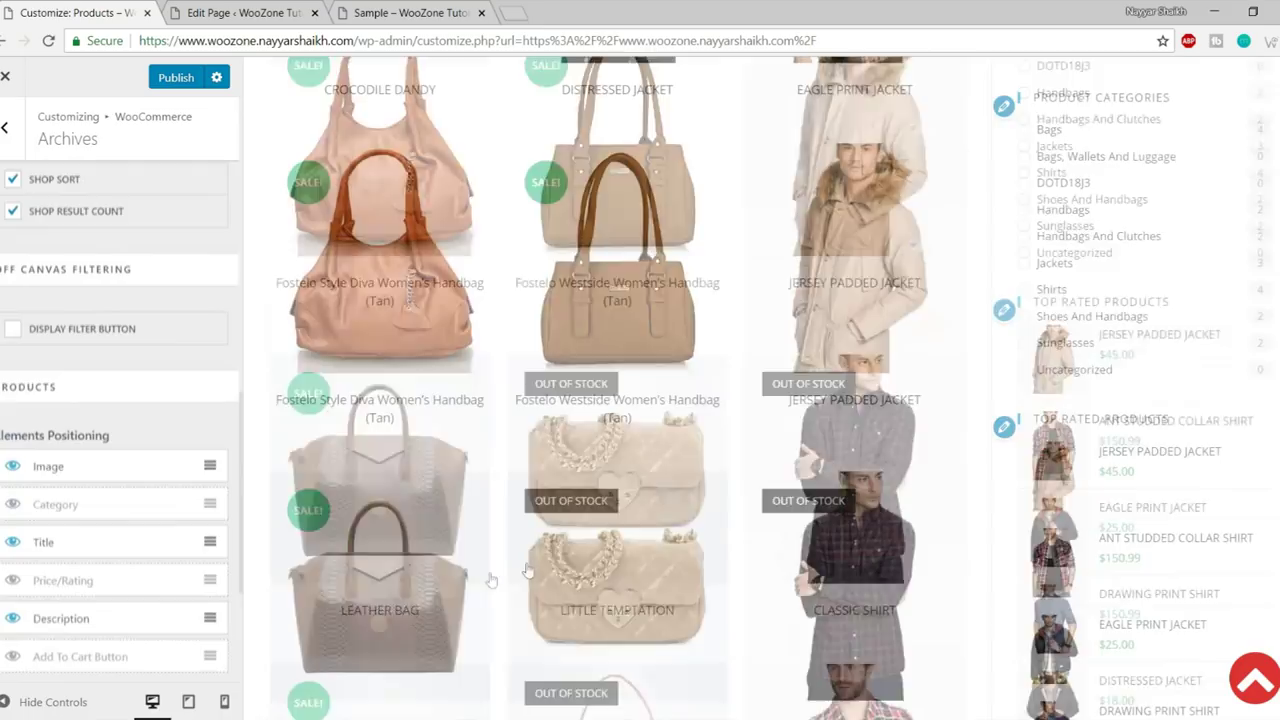
{"action": "scroll", "coordinate": [175, 563], "scroll_direction": "down", "scroll_amount": 1}
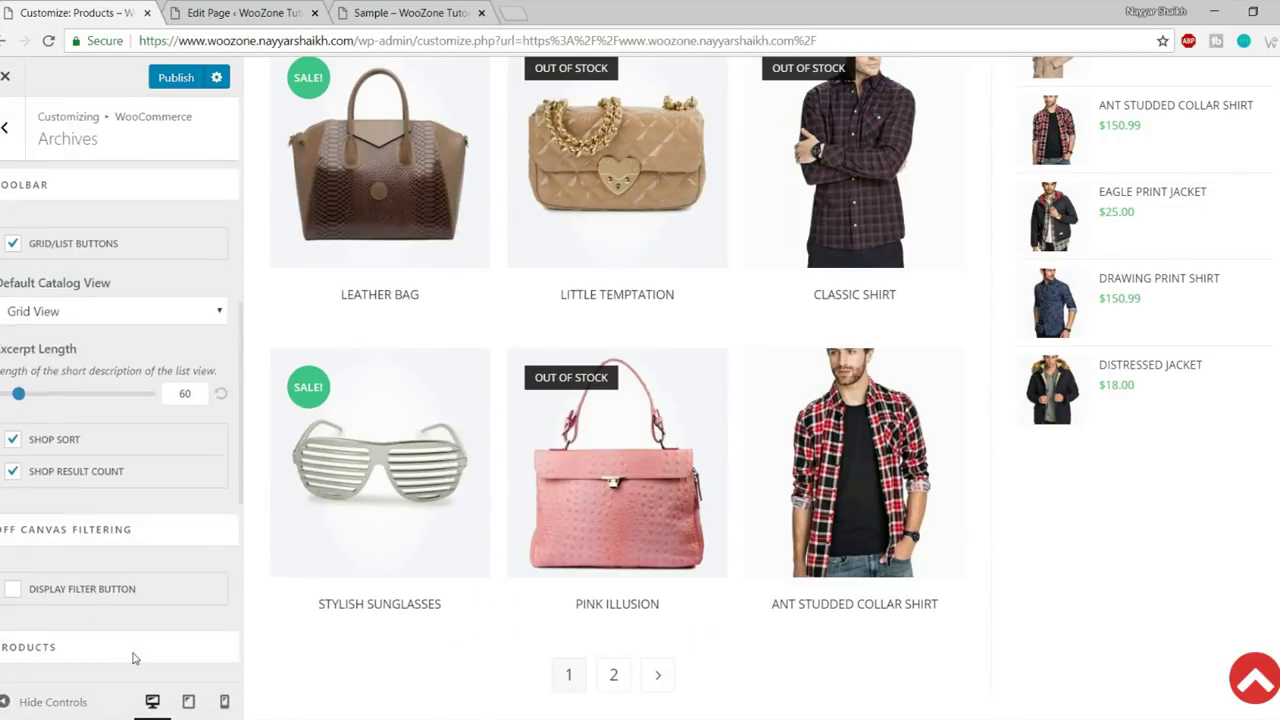
{"action": "scroll", "coordinate": [130, 600], "scroll_direction": "down", "scroll_amount": 3}
{"action": "scroll", "coordinate": [371, 486], "scroll_direction": "down", "scroll_amount": 5}
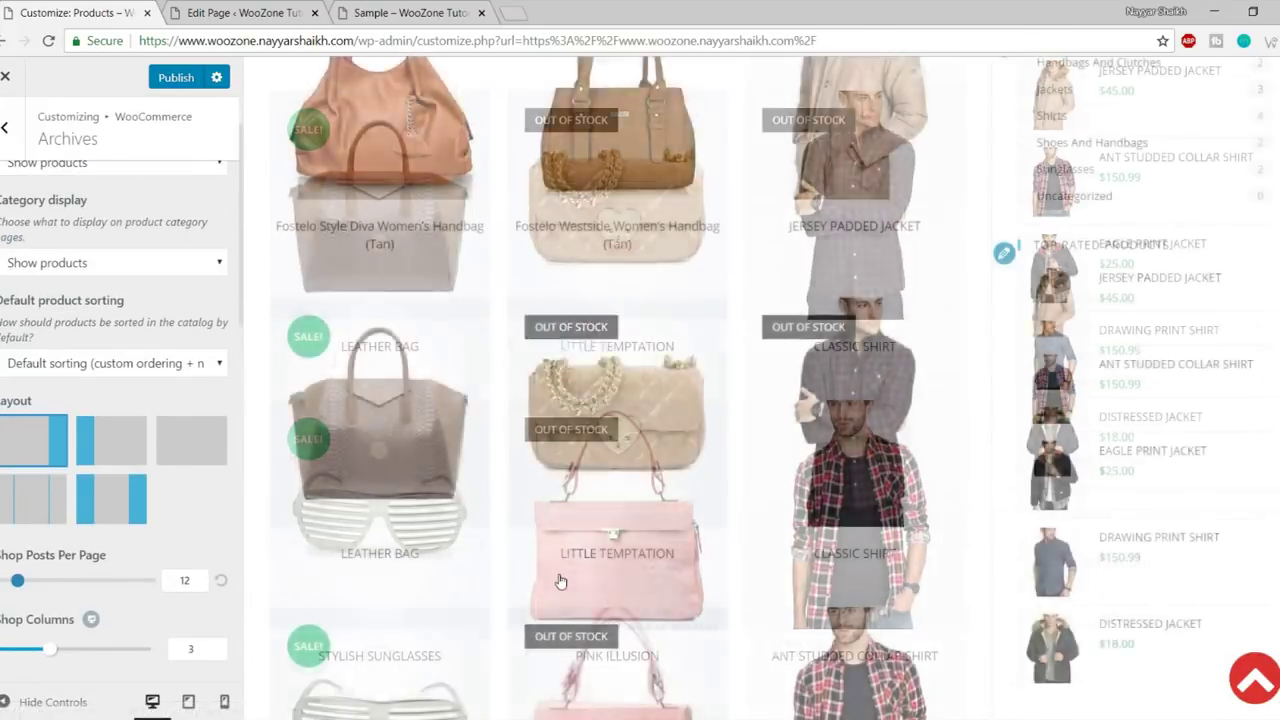
{"action": "scroll", "coordinate": [50, 300], "scroll_direction": "up", "scroll_amount": 1}
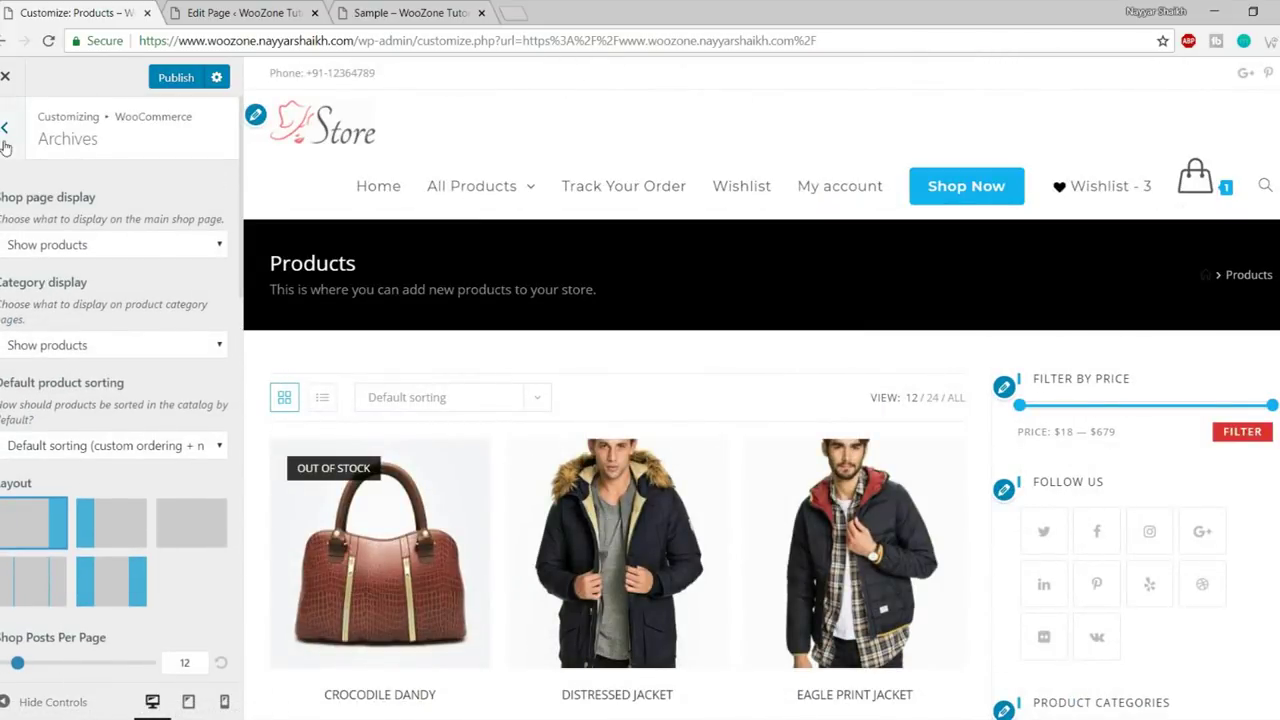
- Open the WooCommerce Single Product settings section
{"action": "left_click", "coordinate": [5, 128]}
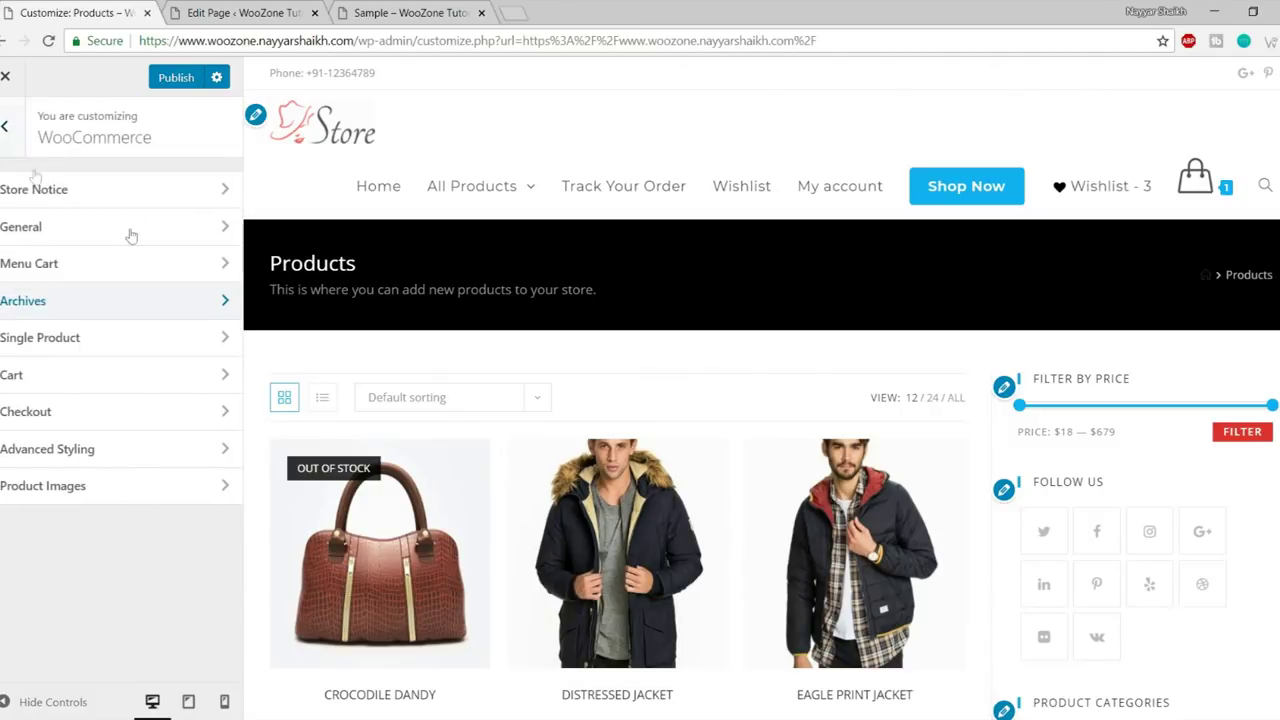
{"action": "left_click", "coordinate": [75, 340]}
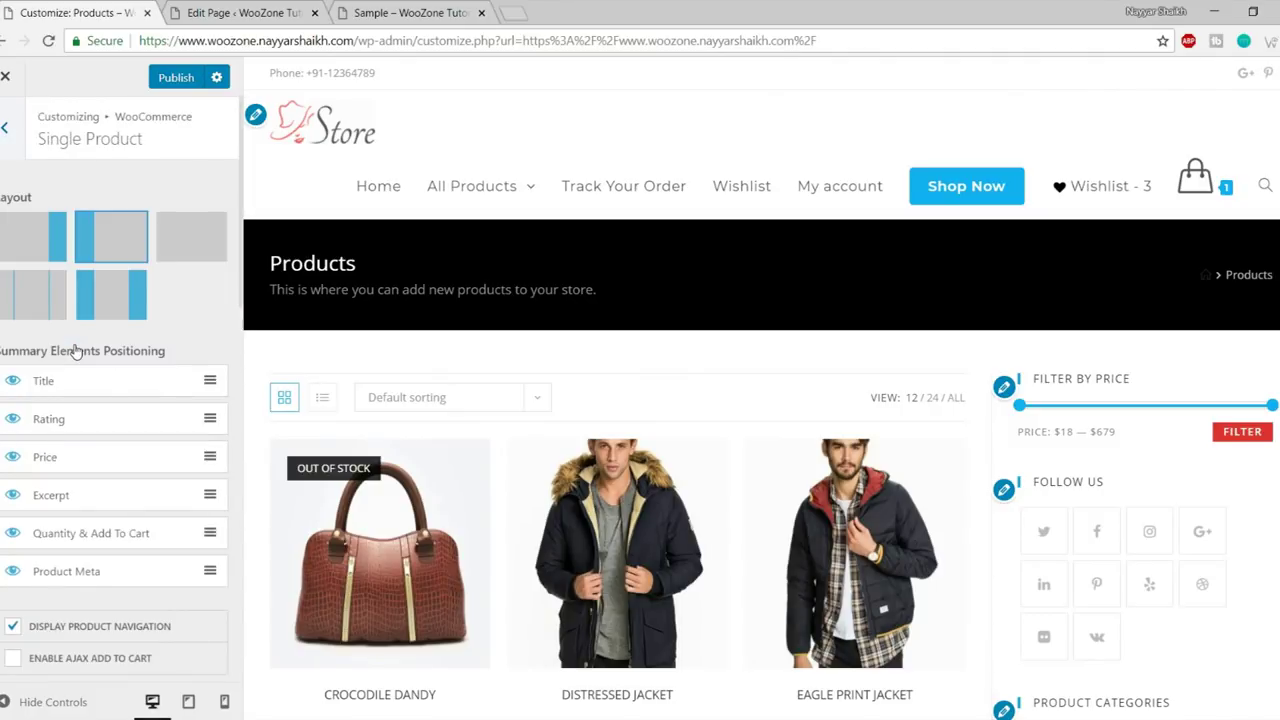
{"action": "scroll", "coordinate": [198, 317], "scroll_direction": "down", "scroll_amount": 2}
{"action": "scroll", "coordinate": [610, 480], "scroll_direction": "down", "scroll_amount": 1}
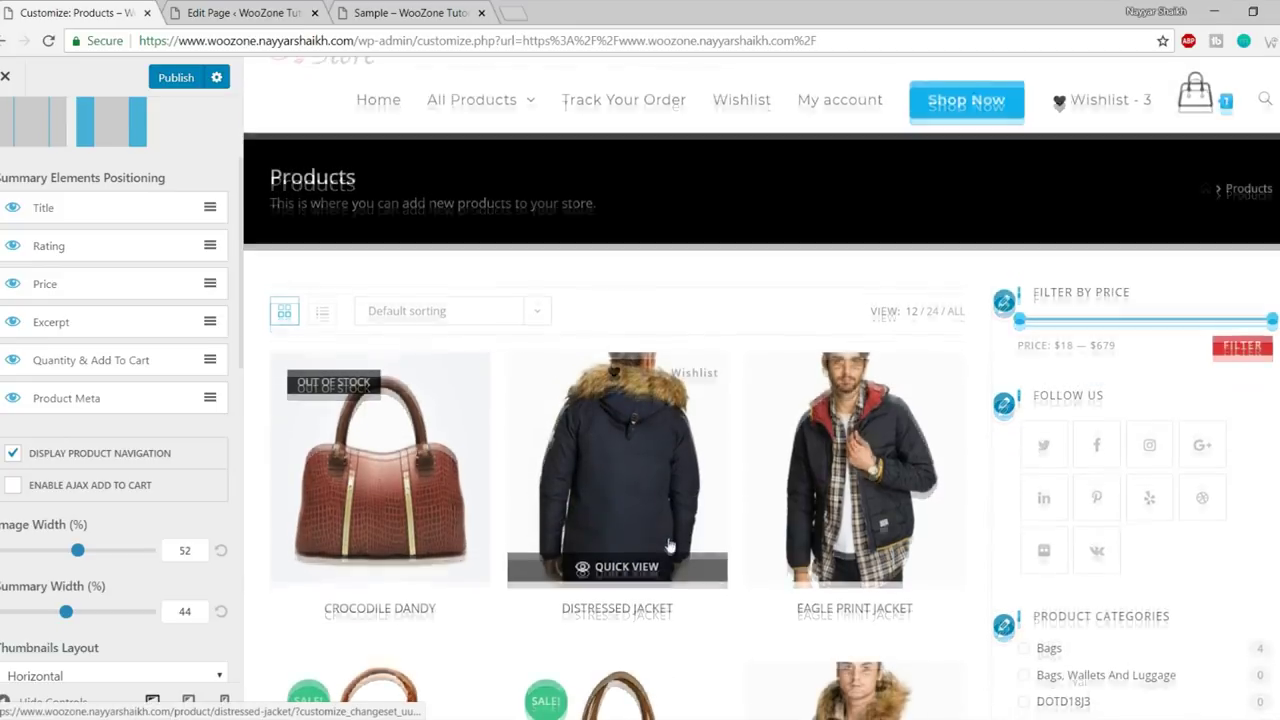
- Load the Jersey Padded Jacket product page in the preview via the All Products menu
{"action": "left_click", "coordinate": [446, 458]}
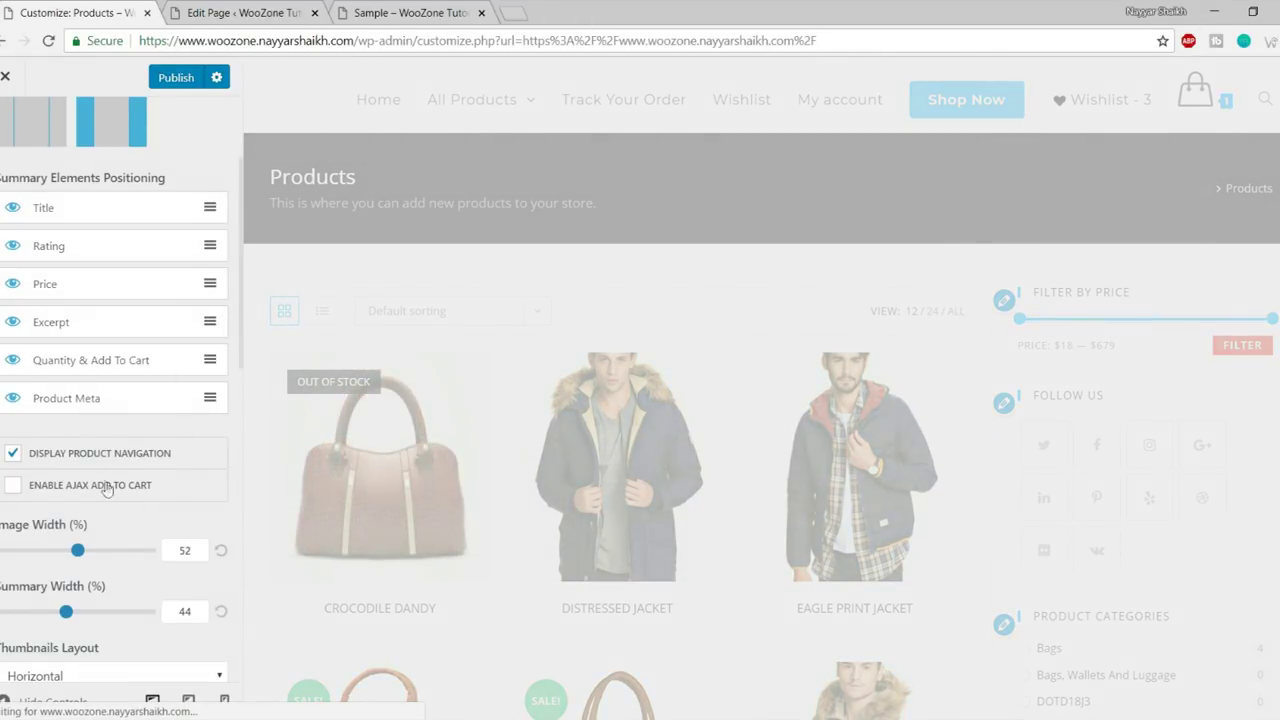
{"action": "scroll", "coordinate": [109, 490], "scroll_direction": "up", "scroll_amount": 2}
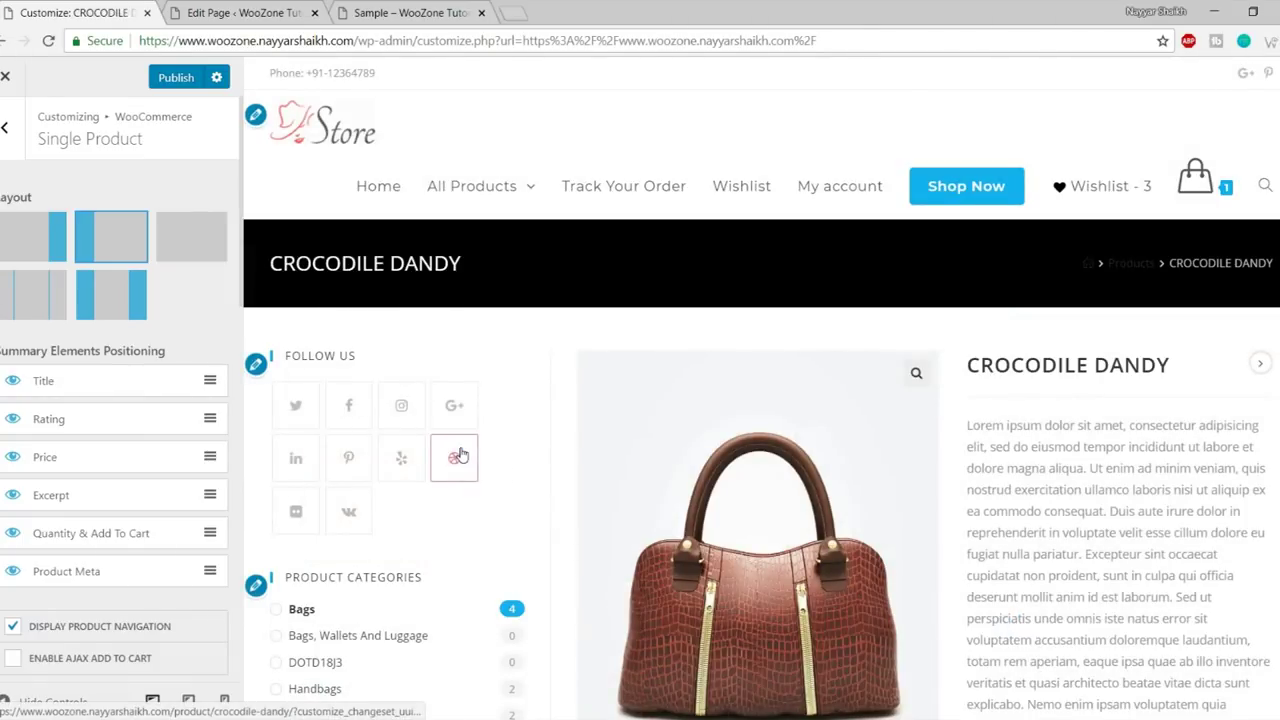
{"action": "scroll", "coordinate": [630, 462], "scroll_direction": "down", "scroll_amount": 3}
{"action": "scroll", "coordinate": [920, 423], "scroll_direction": "up", "scroll_amount": 5}
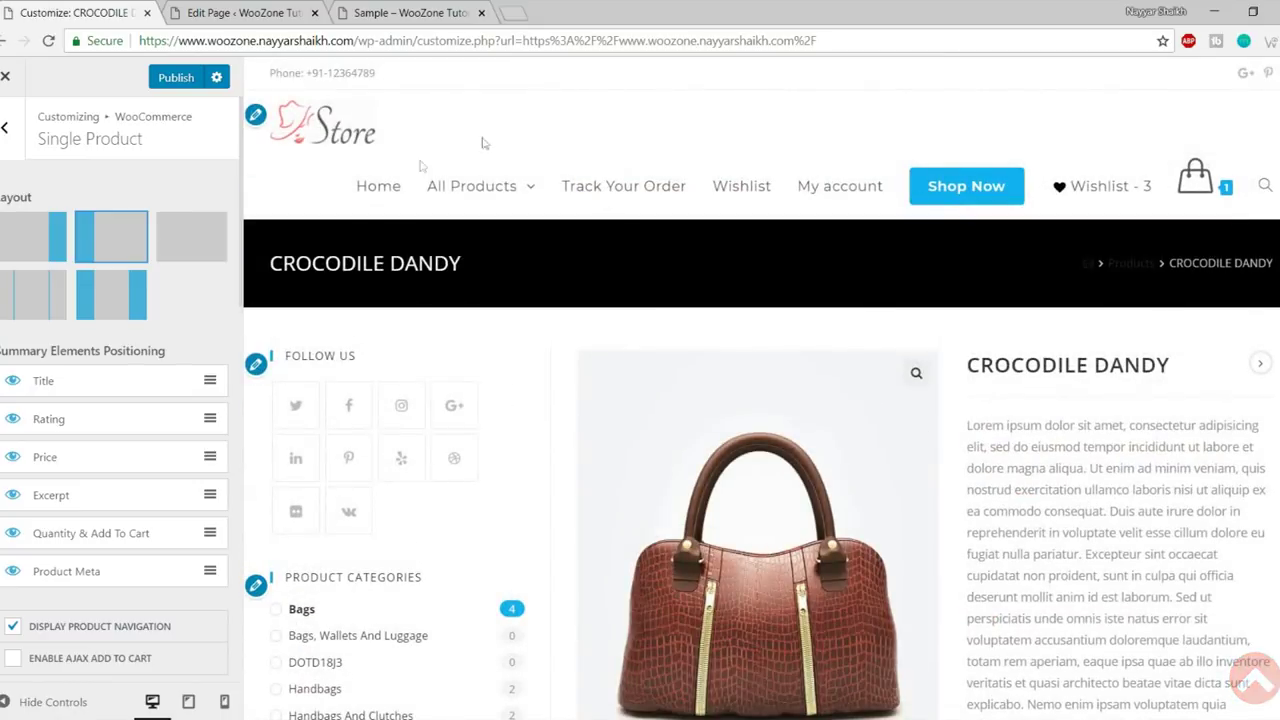
{"action": "left_click", "coordinate": [480, 186]}
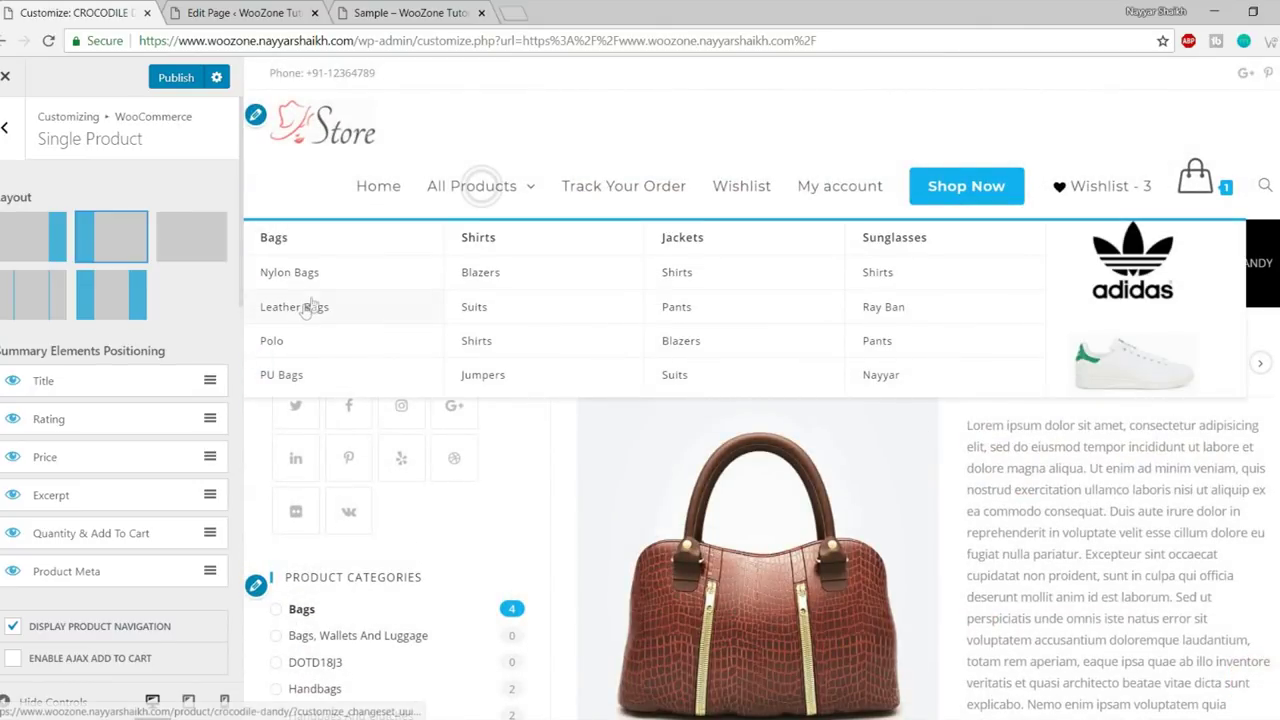
{"action": "scroll", "coordinate": [833, 486], "scroll_direction": "down", "scroll_amount": 10}
{"action": "scroll", "coordinate": [833, 486], "scroll_direction": "down", "scroll_amount": 10}
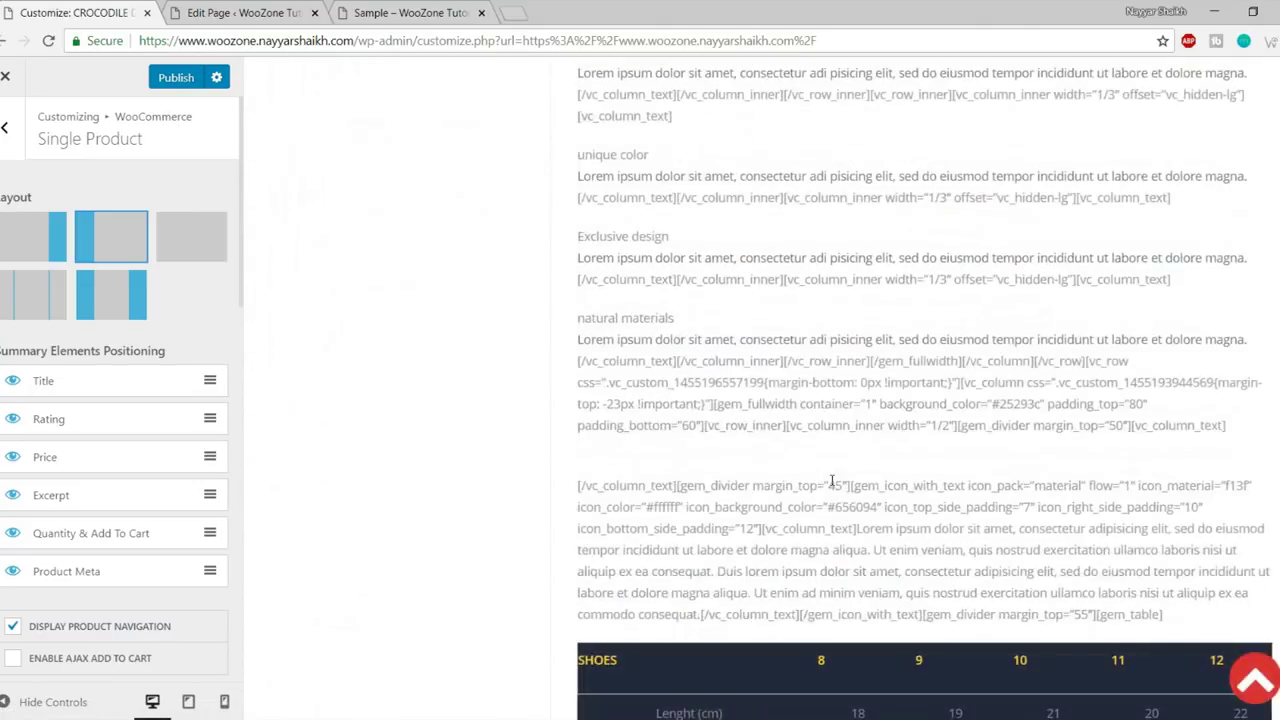
{"action": "scroll", "coordinate": [710, 483], "scroll_direction": "up", "scroll_amount": 15}
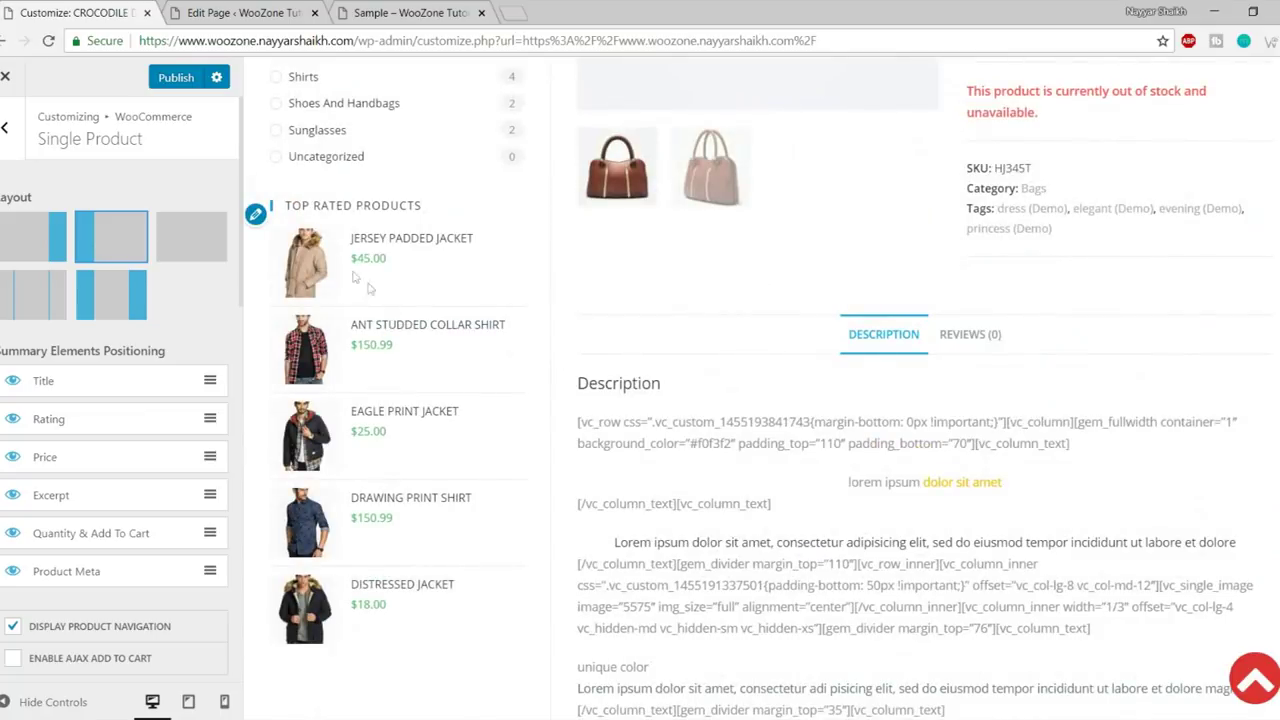
{"action": "left_click", "coordinate": [308, 252]}
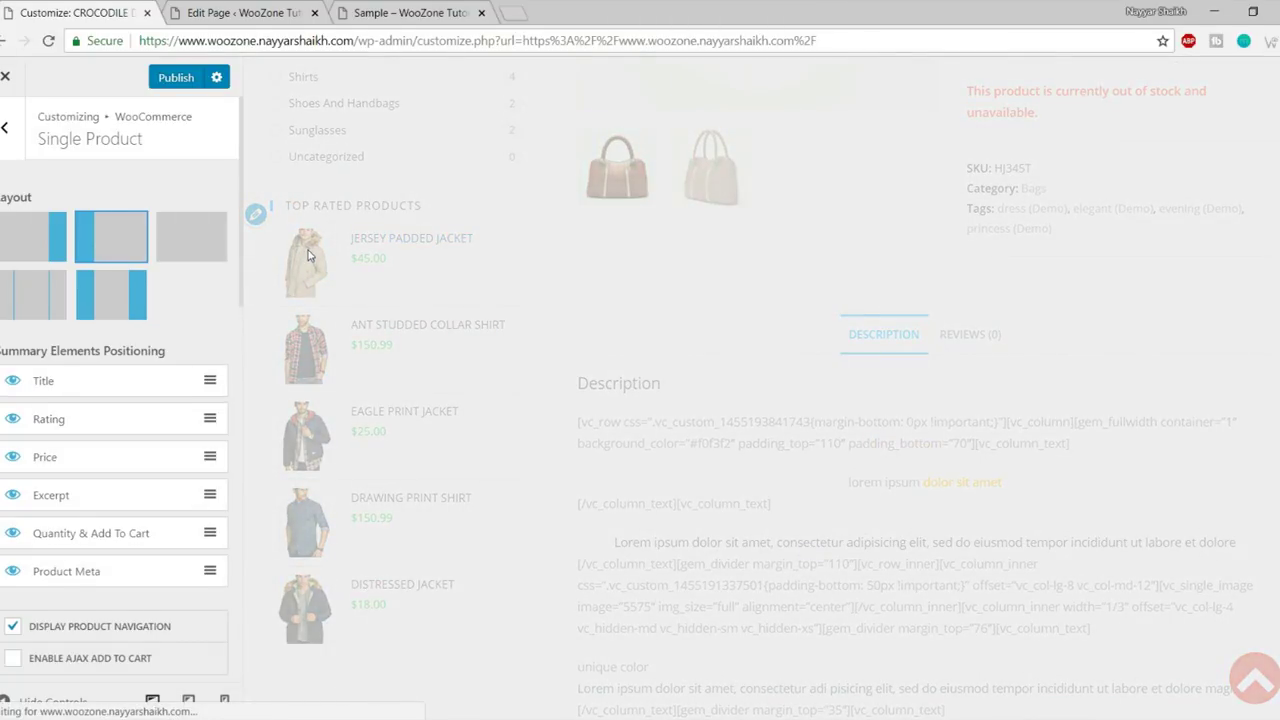
{"action": "scroll", "coordinate": [820, 415], "scroll_direction": "down", "scroll_amount": 3}
{"action": "scroll", "coordinate": [820, 415], "scroll_direction": "up", "scroll_amount": 3}
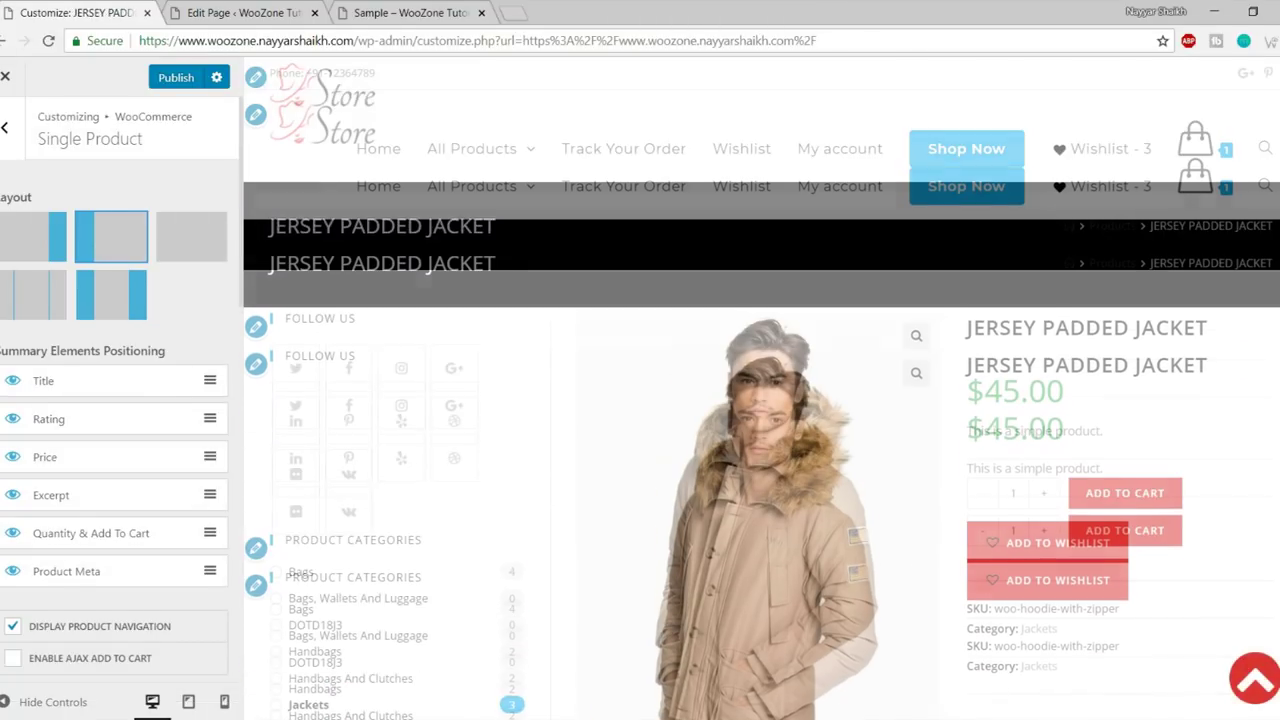
{"action": "scroll", "coordinate": [1259, 365], "scroll_direction": "down", "scroll_amount": 3}
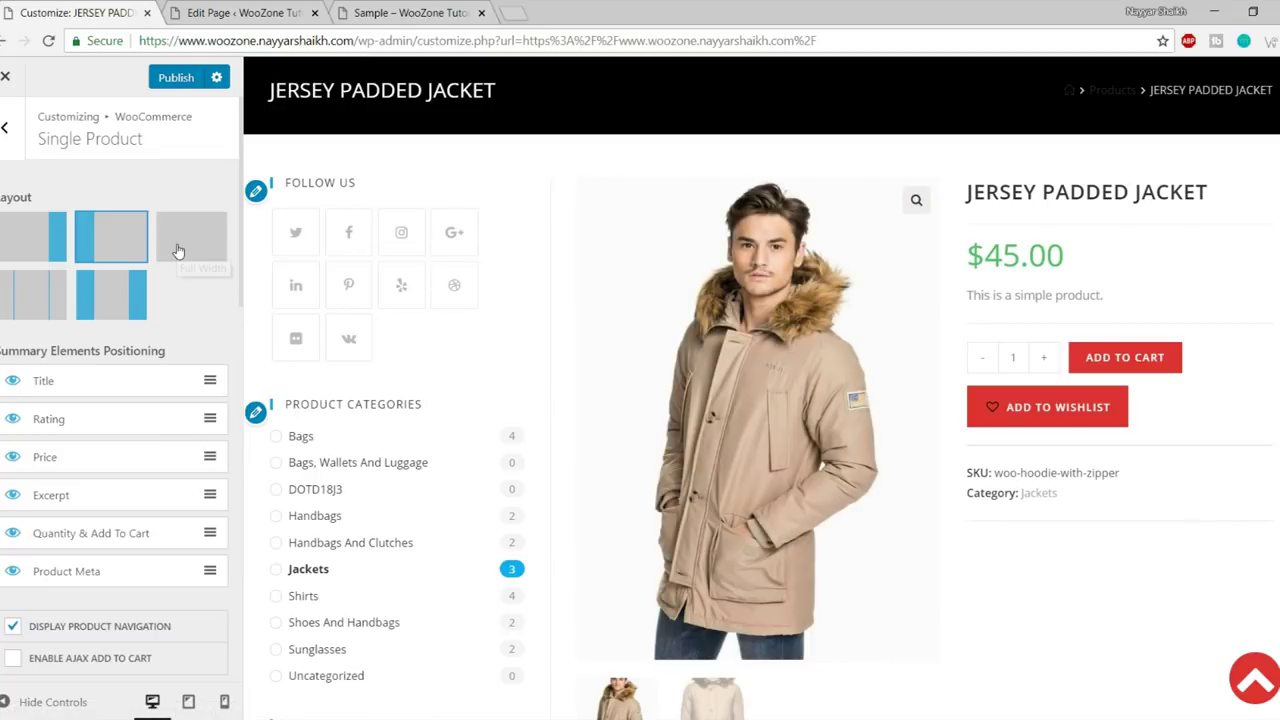
{"action": "left_click", "coordinate": [178, 251]}
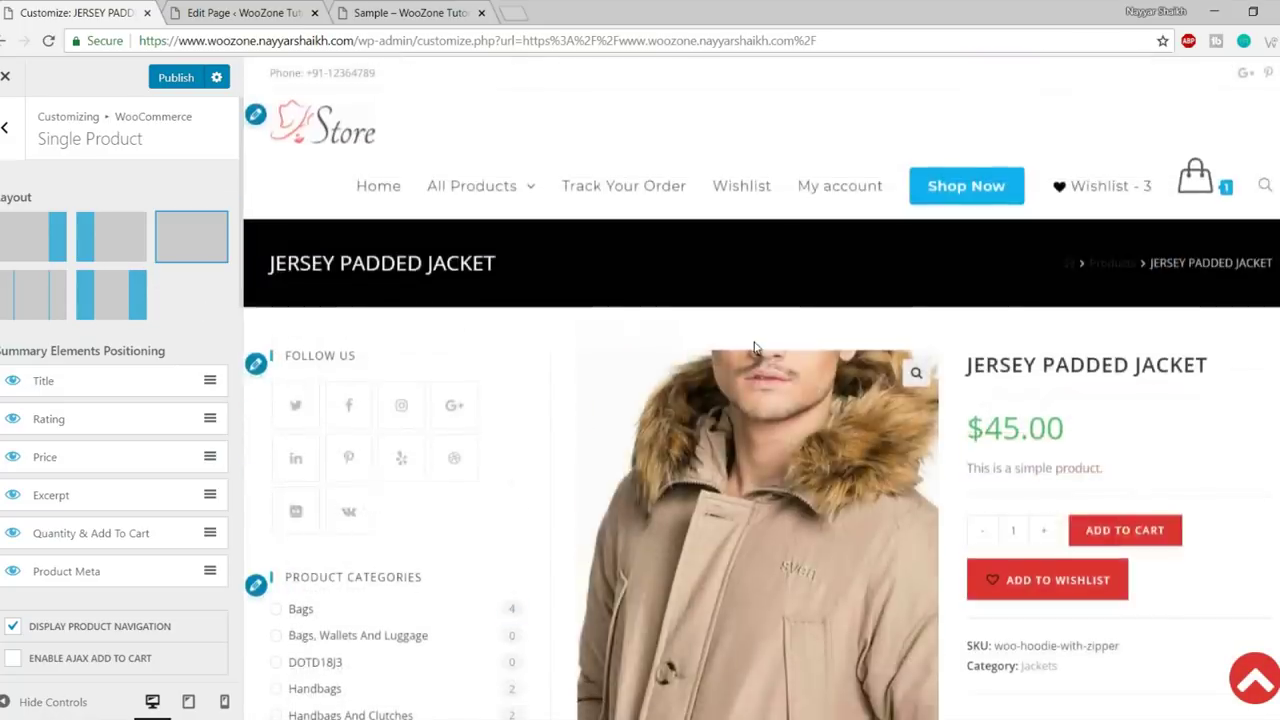
{"action": "left_click", "coordinate": [22, 297]}
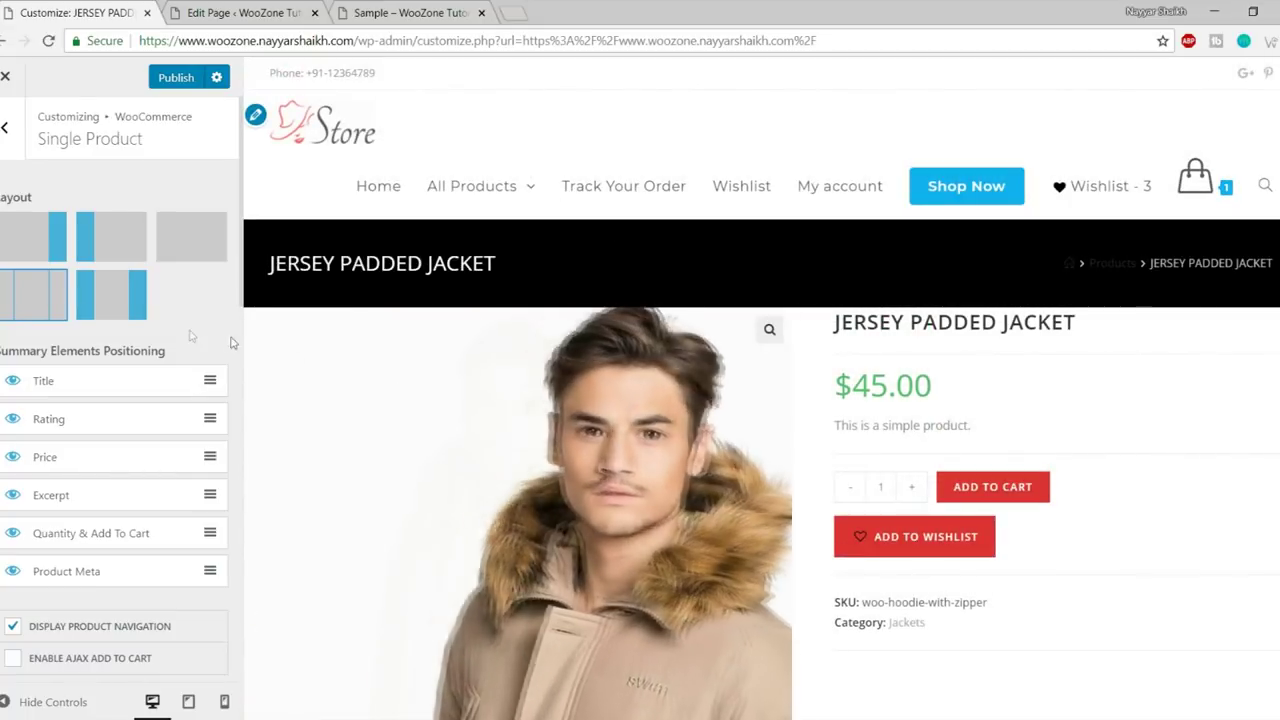
{"action": "left_click", "coordinate": [171, 257]}
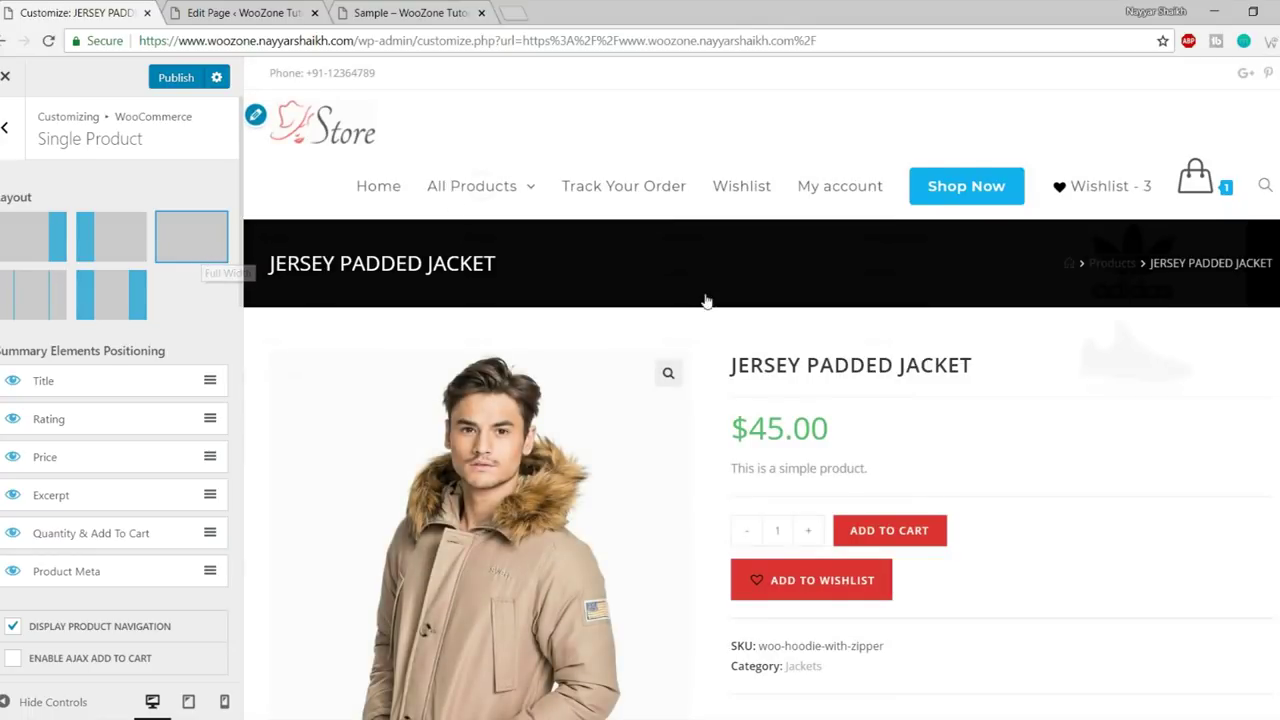
{"action": "scroll", "coordinate": [711, 409], "scroll_direction": "down", "scroll_amount": 3}
{"action": "scroll", "coordinate": [711, 409], "scroll_direction": "up", "scroll_amount": 3}
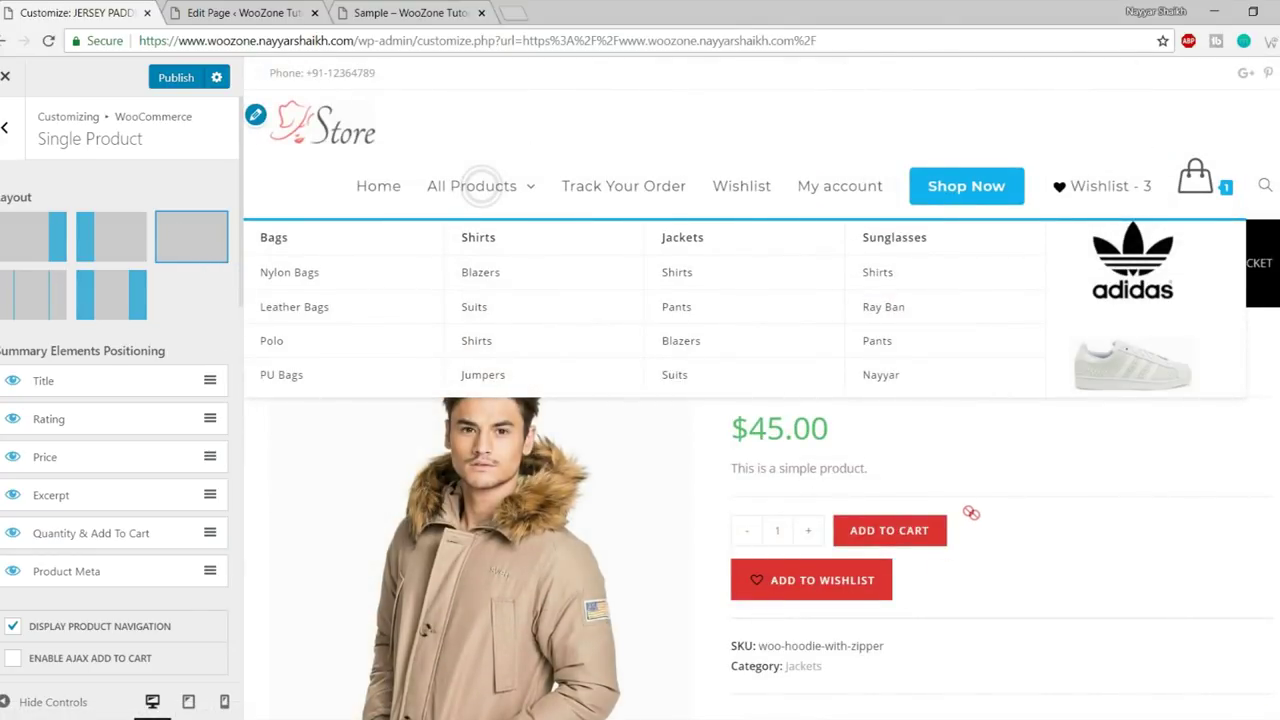
{"action": "scroll", "coordinate": [1125, 492], "scroll_direction": "down", "scroll_amount": 6}
{"action": "scroll", "coordinate": [1127, 492], "scroll_direction": "down", "scroll_amount": 5}
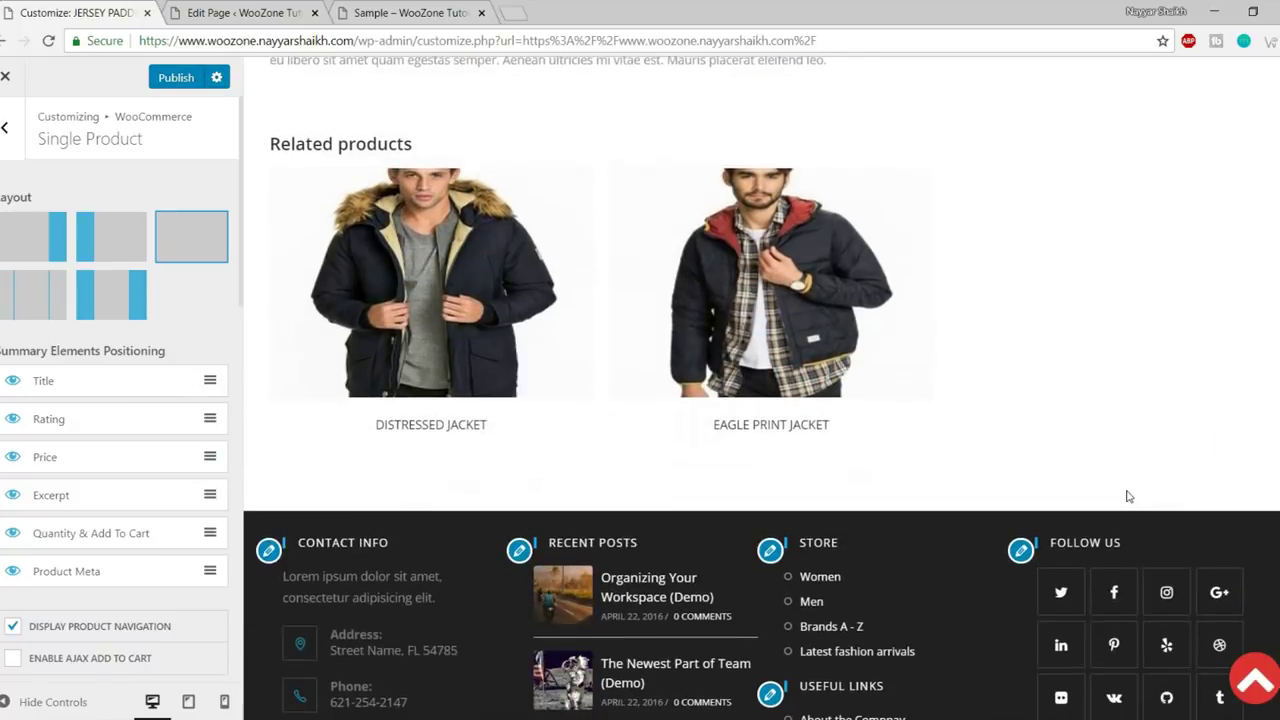
{"action": "scroll", "coordinate": [1123, 520], "scroll_direction": "up", "scroll_amount": 10}
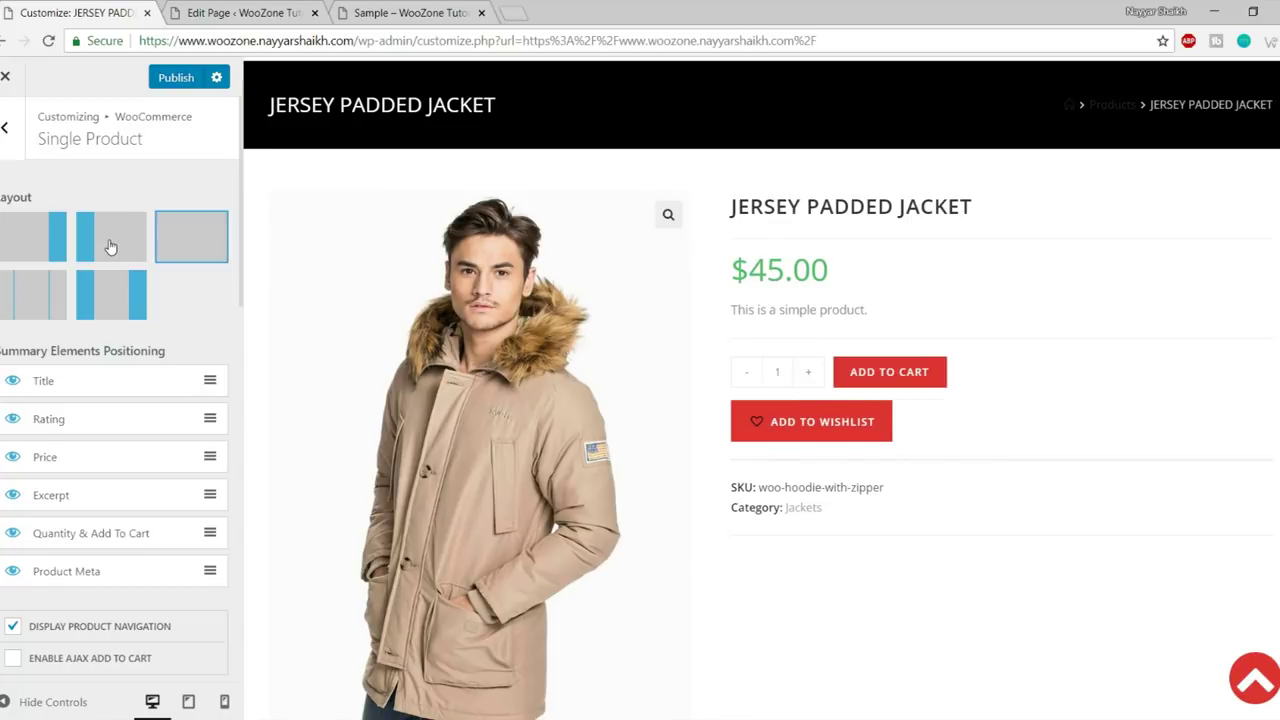
{"action": "left_click", "coordinate": [110, 246]}
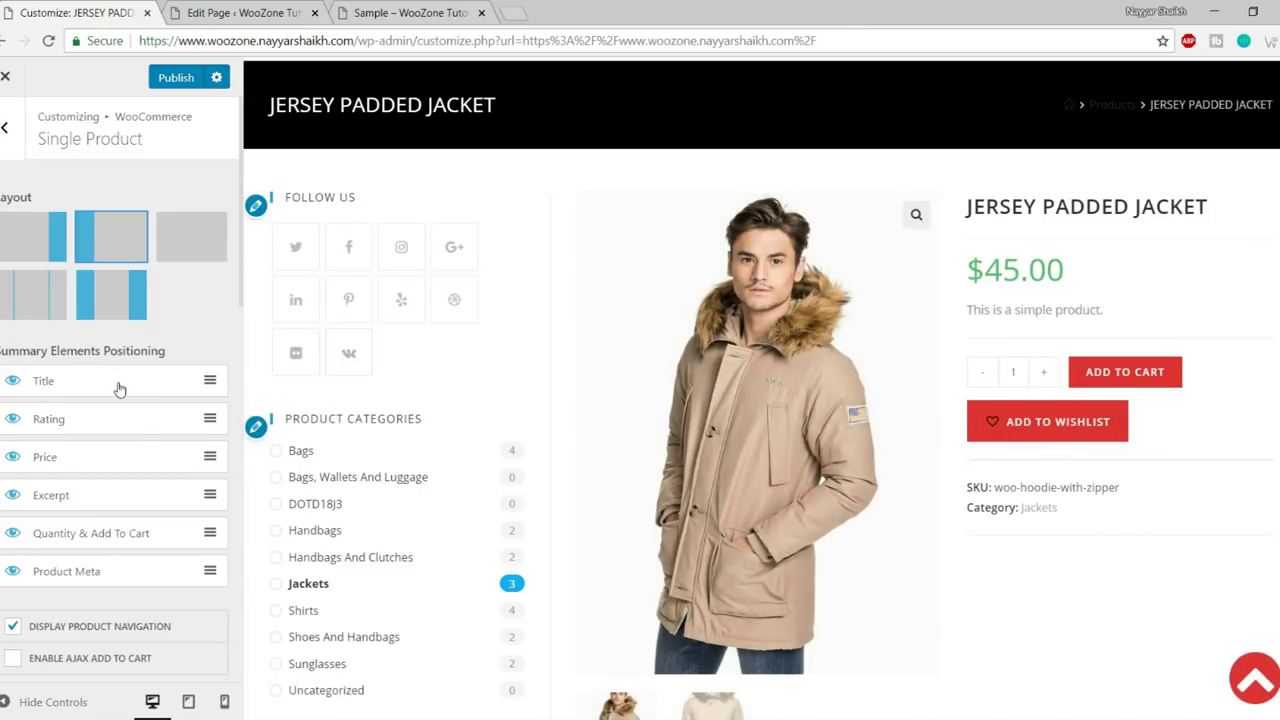
{"action": "scroll", "coordinate": [119, 390], "scroll_direction": "down", "scroll_amount": 1}
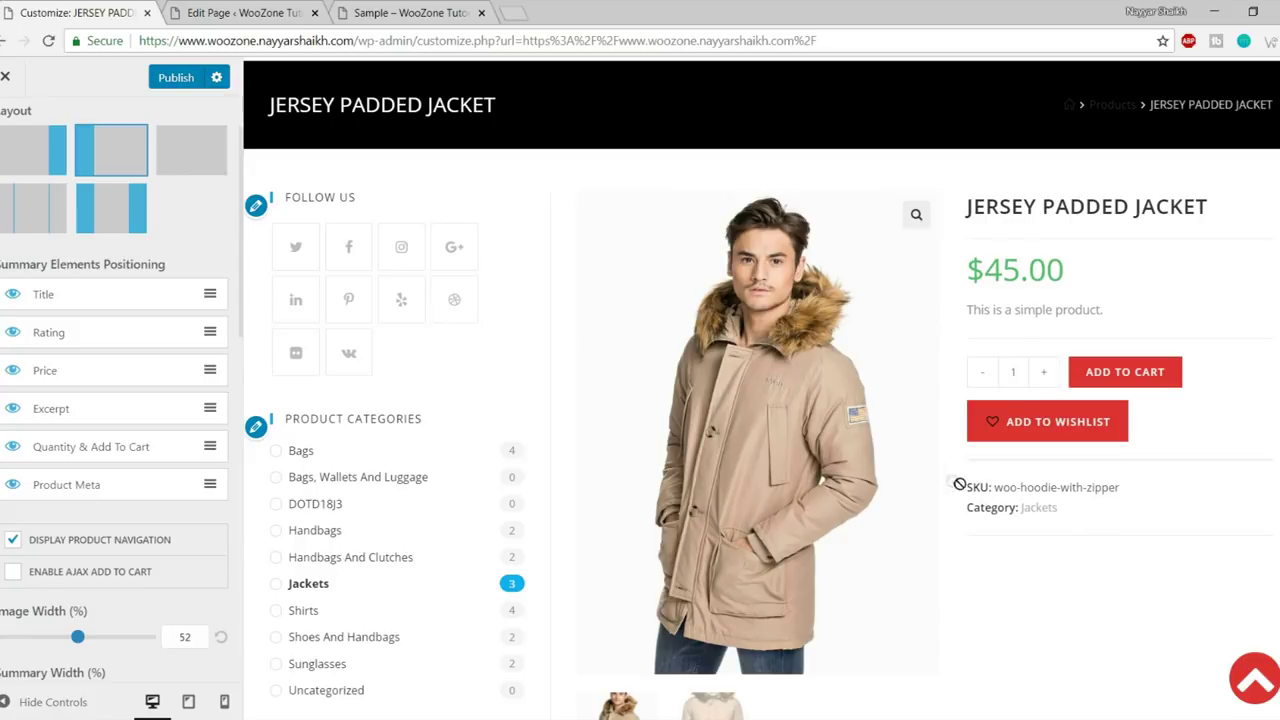
{"action": "left_click_drag", "start_coordinate": [112, 488], "coordinate": [111, 415]}
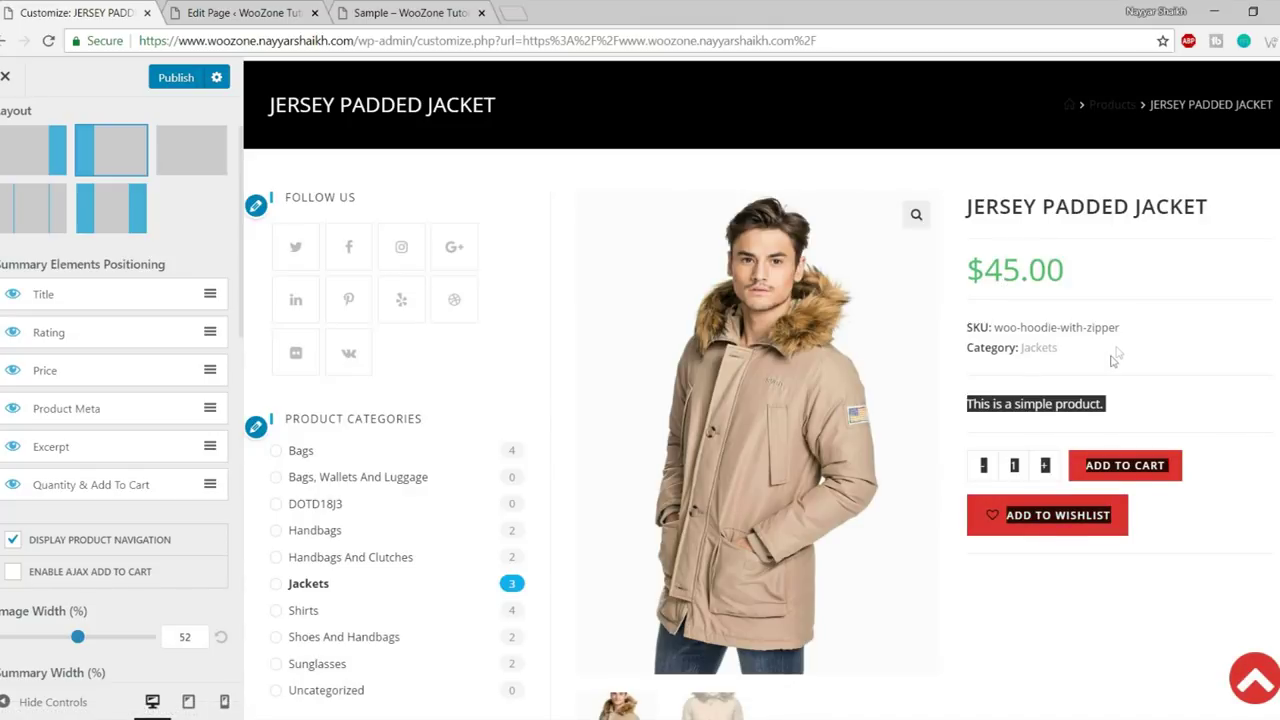
{"action": "left_click_drag", "start_coordinate": [993, 327], "coordinate": [1123, 331]}
{"action": "left_click", "coordinate": [1077, 355]}
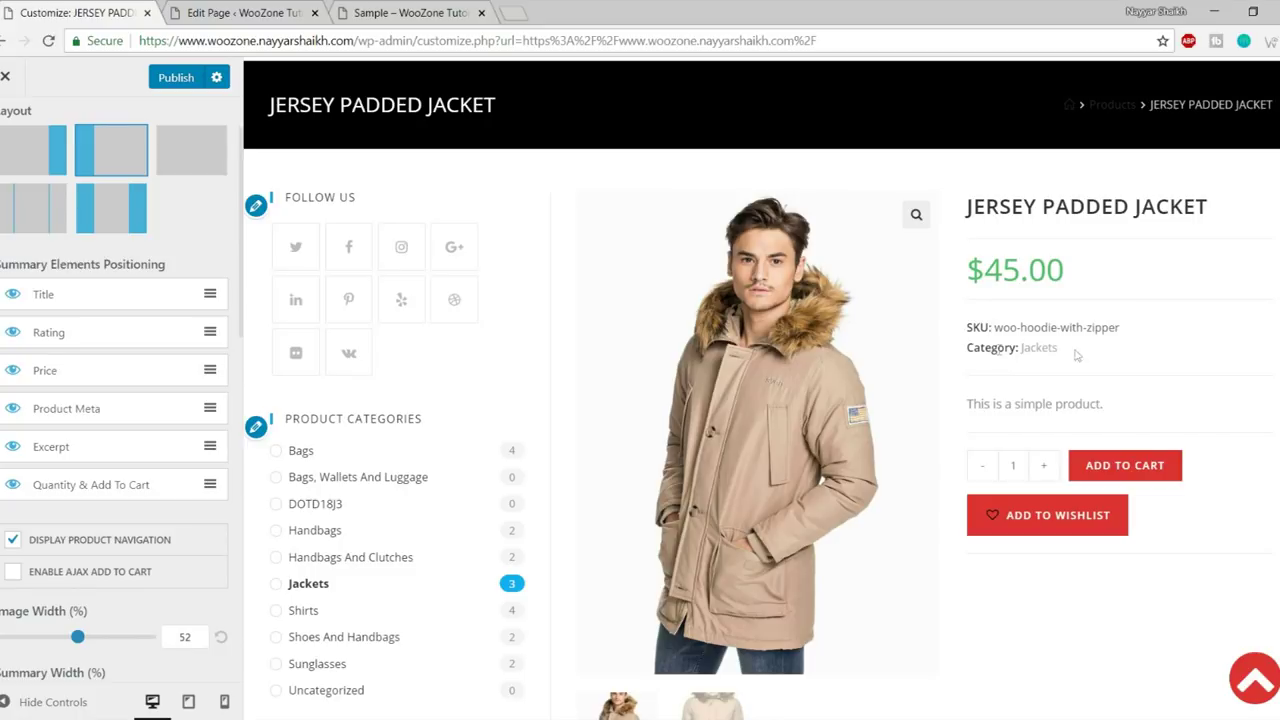
{"action": "scroll", "coordinate": [104, 430], "scroll_direction": "down", "scroll_amount": 5}
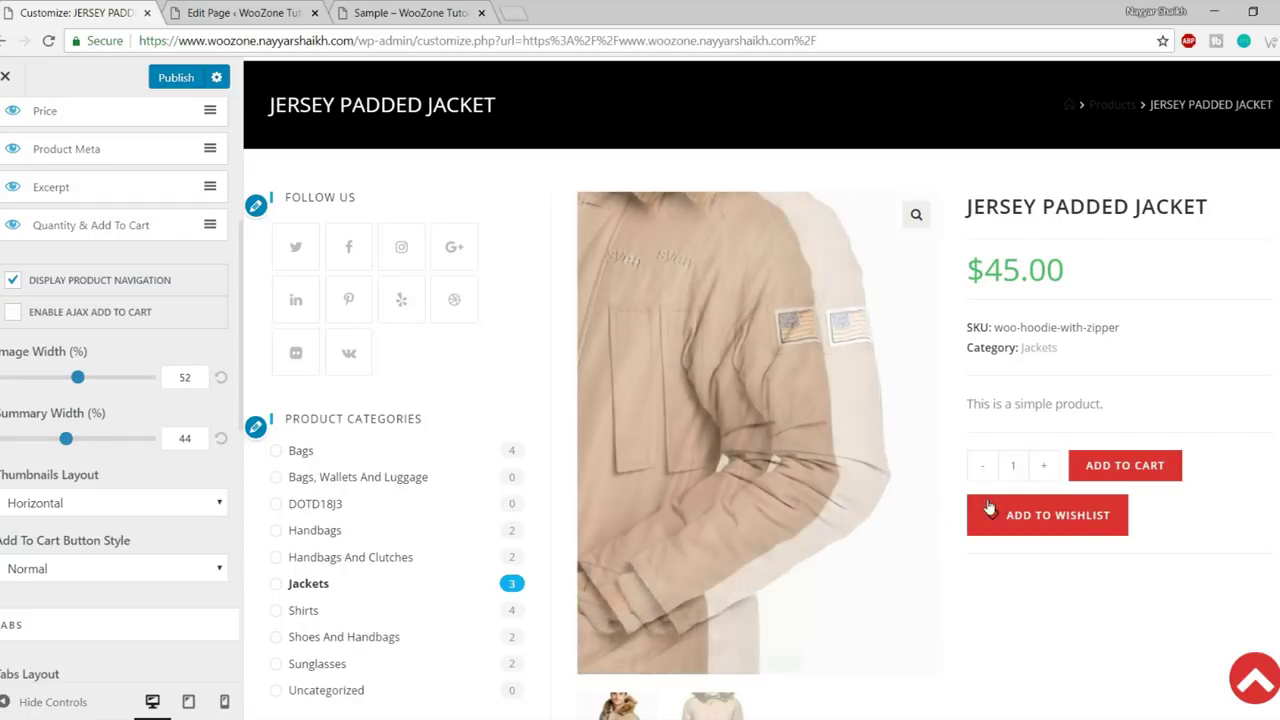
{"action": "scroll", "coordinate": [766, 477], "scroll_direction": "down", "scroll_amount": 3}
{"action": "scroll", "coordinate": [917, 338], "scroll_direction": "up", "scroll_amount": 4}
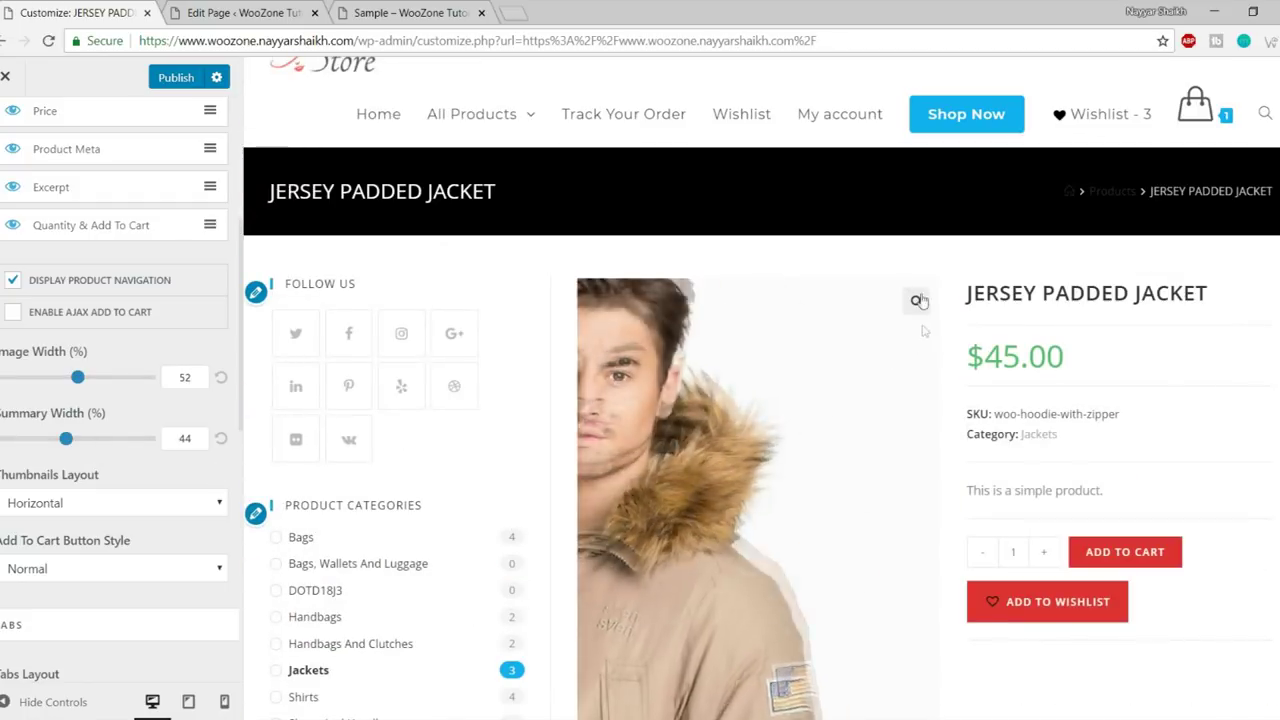
{"action": "scroll", "coordinate": [1200, 453], "scroll_direction": "down", "scroll_amount": 1}
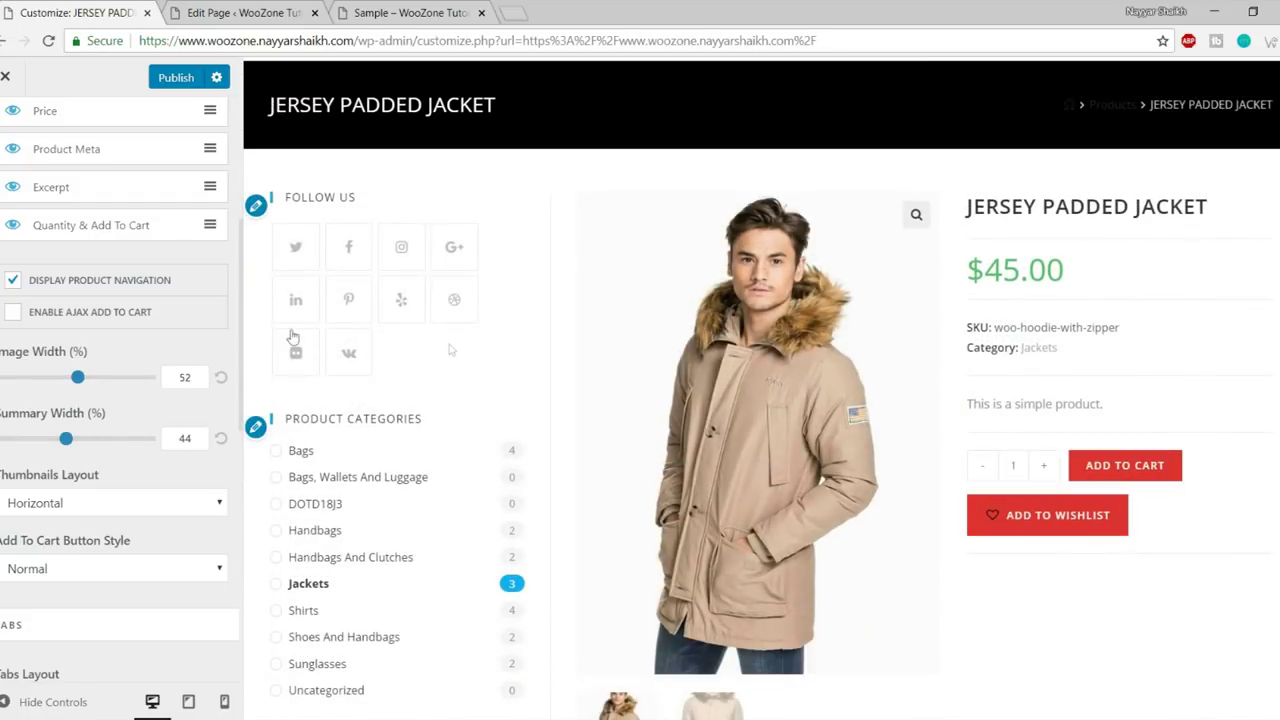
- Set the product Image Width to 28% and Summary Width to 66%
{"action": "left_click_drag", "start_coordinate": [80, 383], "coordinate": [44, 383]}
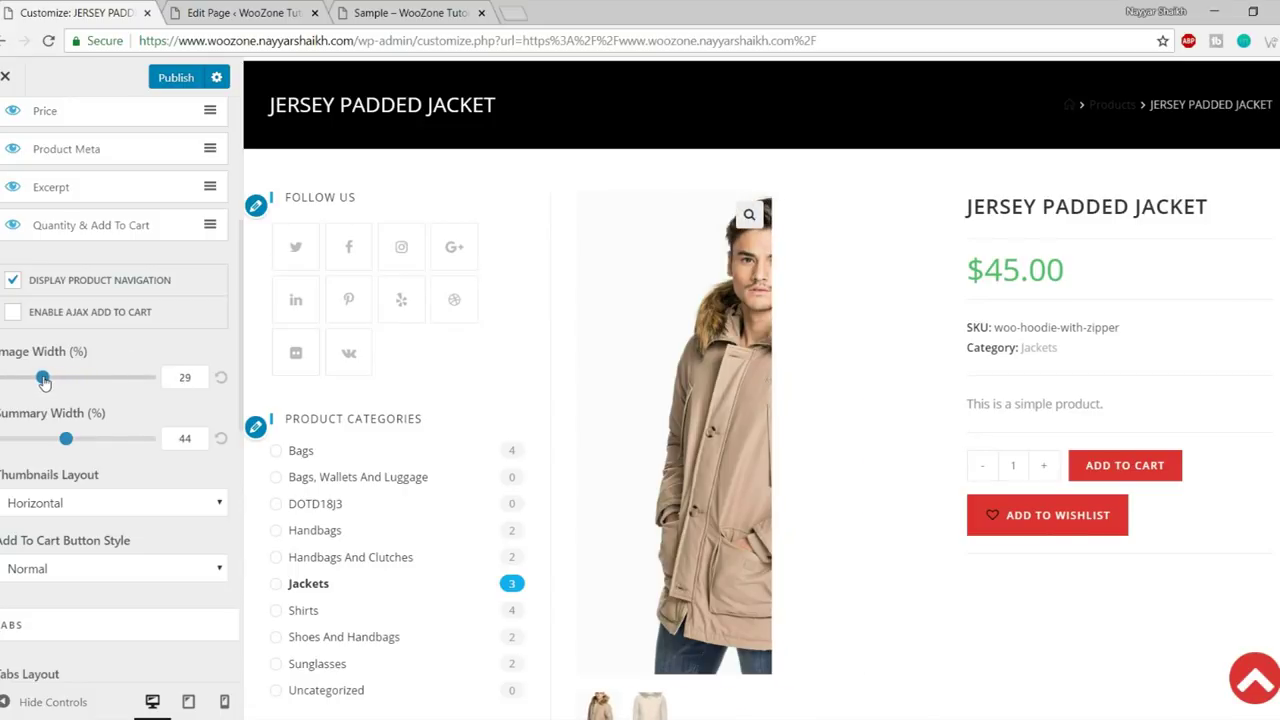
{"action": "left_click_drag", "start_coordinate": [66, 438], "coordinate": [102, 446]}
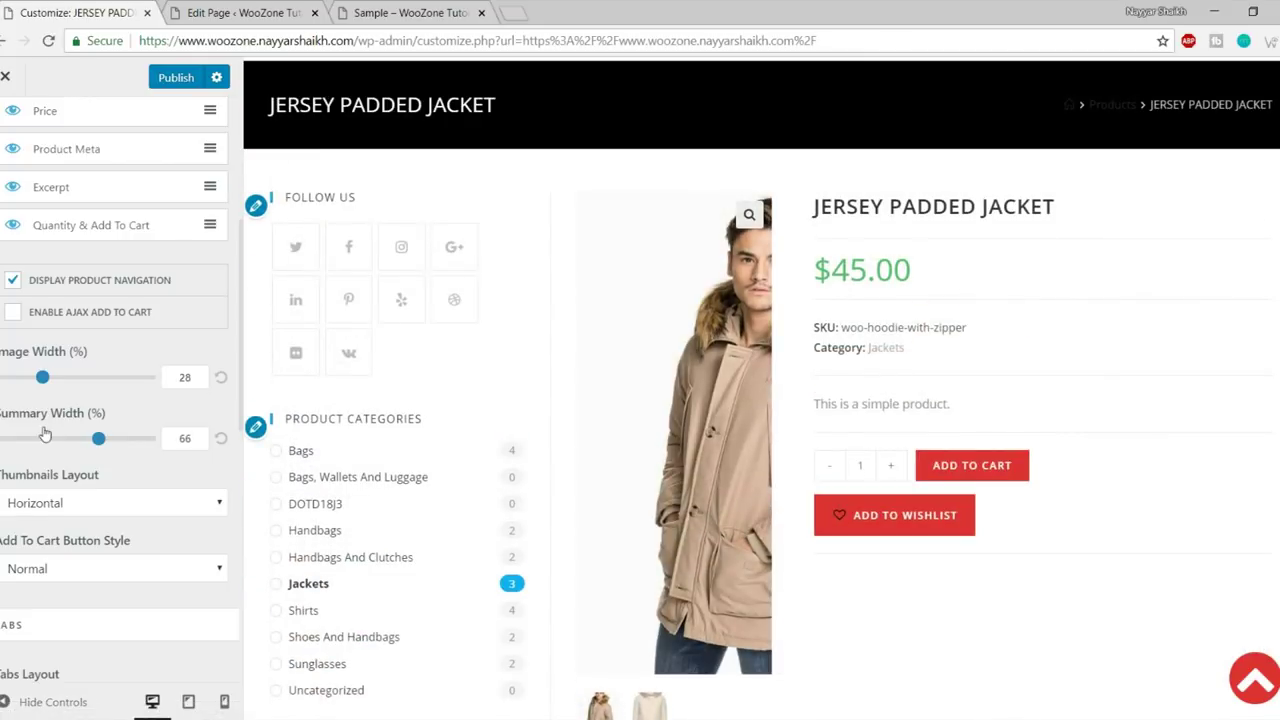
{"action": "scroll", "coordinate": [100, 470], "scroll_direction": "down", "scroll_amount": 3}
- Try vertical gallery thumbnails, then revert them to horizontal, checking the jacket images
{"action": "left_click", "coordinate": [97, 335]}
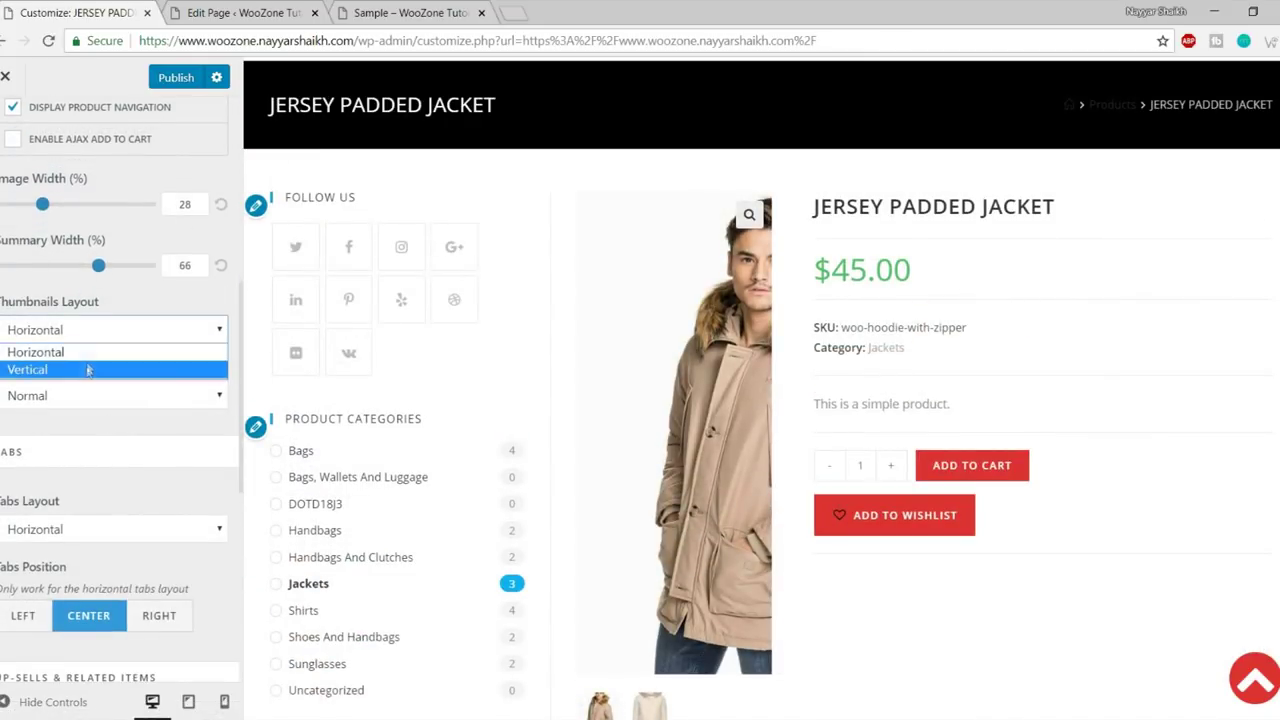
{"action": "left_click", "coordinate": [86, 368]}
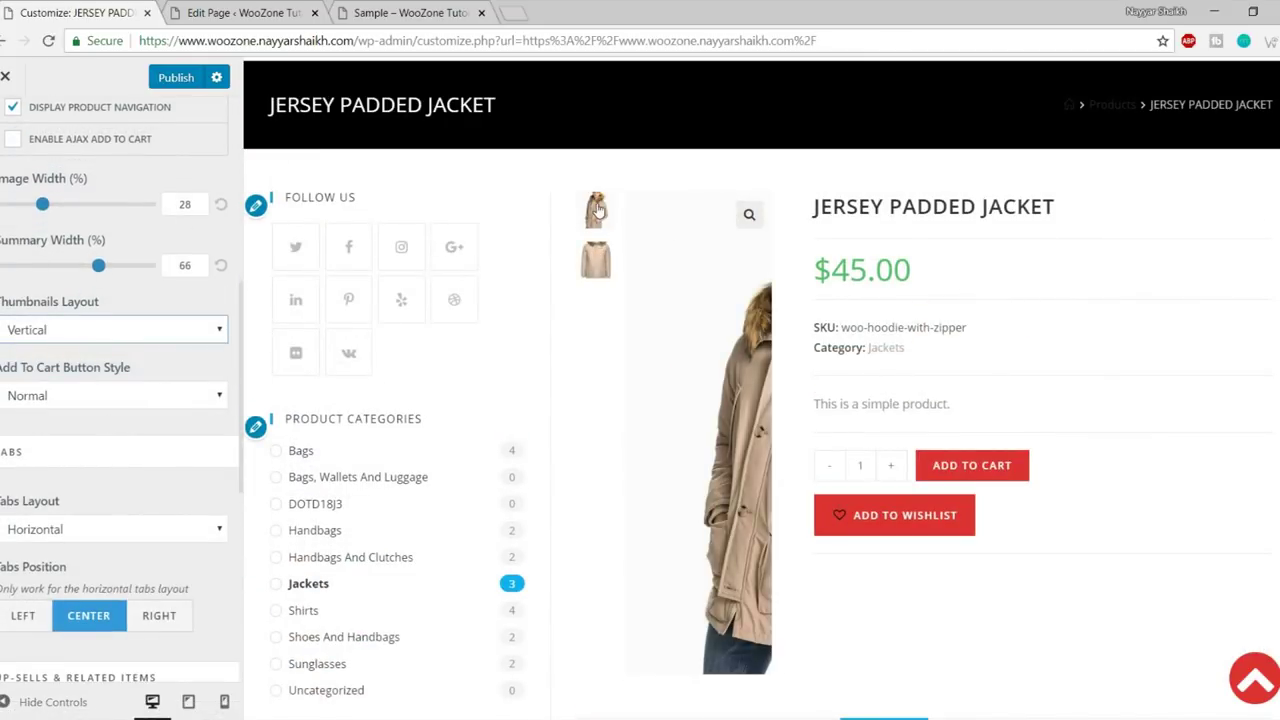
{"action": "left_click", "coordinate": [604, 242]}
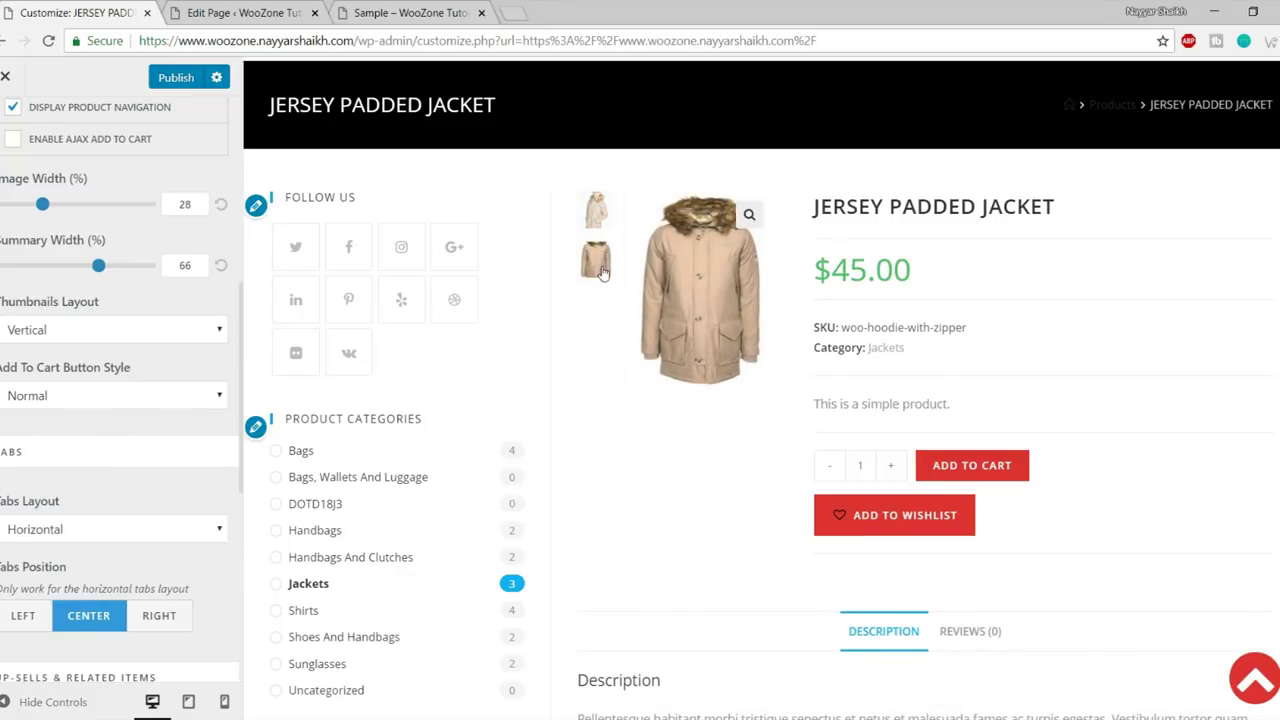
{"action": "left_click", "coordinate": [597, 218]}
{"action": "left_click", "coordinate": [85, 335]}
{"action": "left_click", "coordinate": [89, 349]}
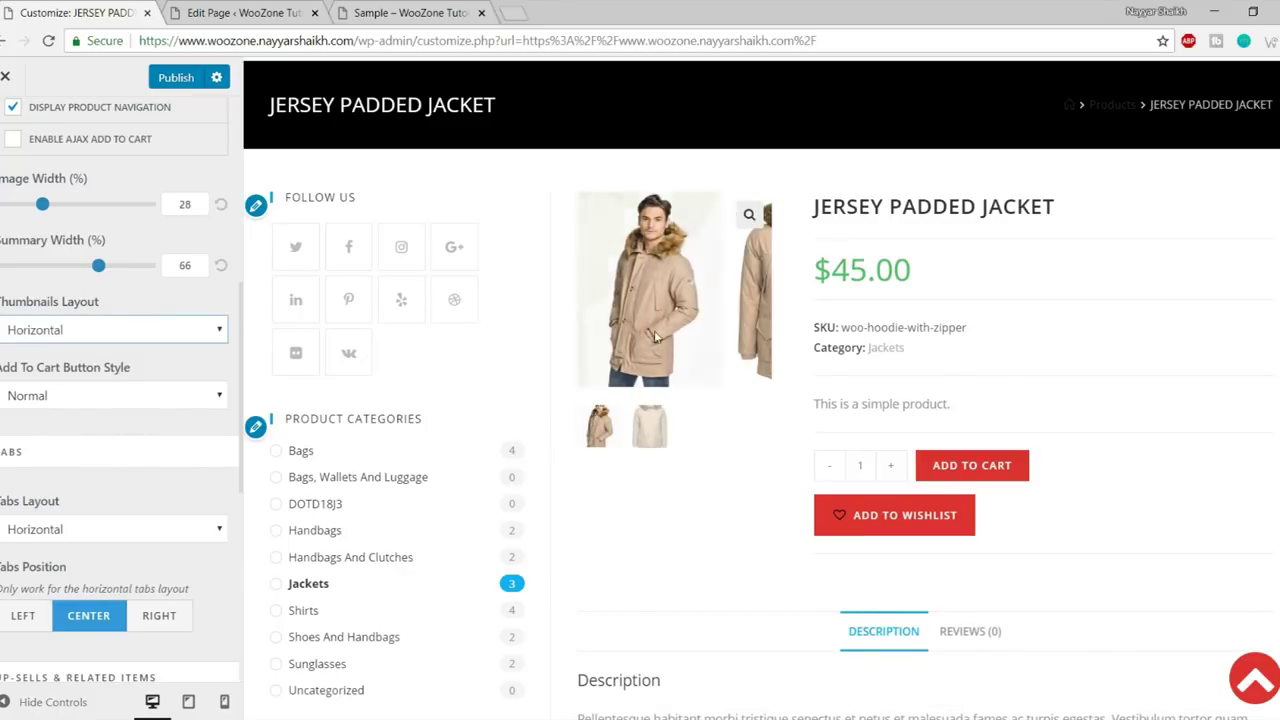
{"action": "left_click", "coordinate": [633, 433]}
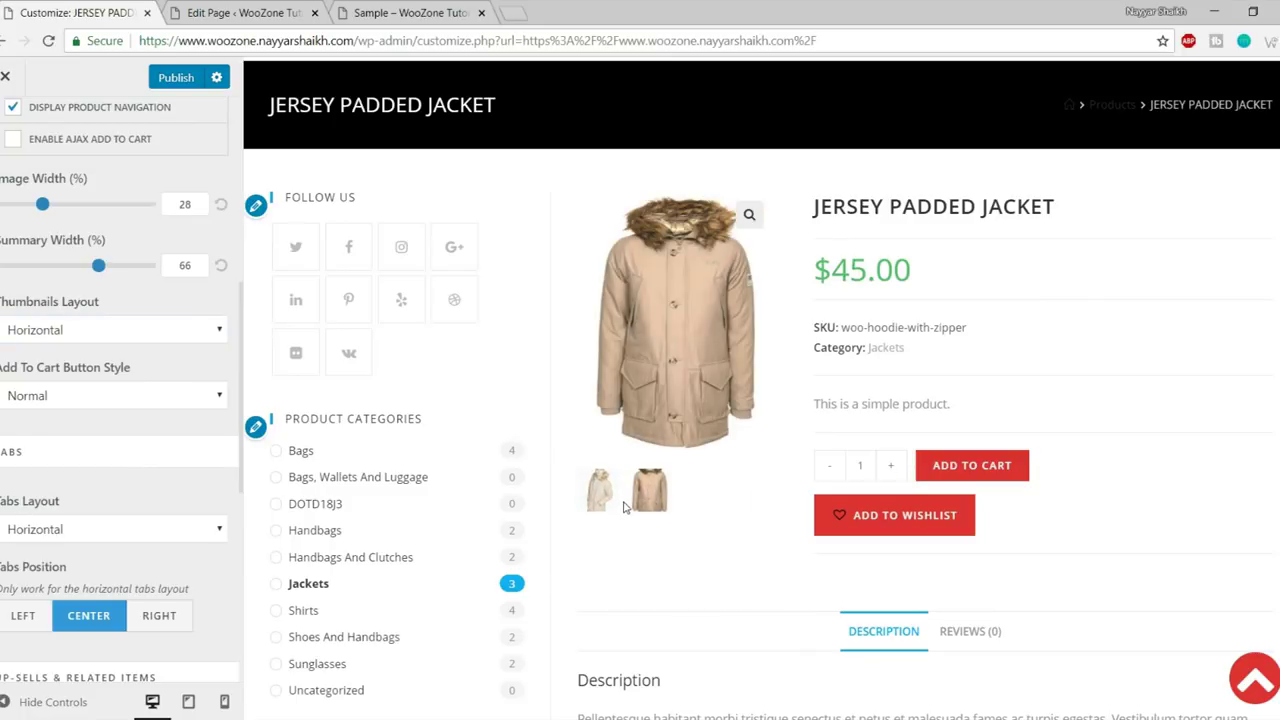
{"action": "left_click", "coordinate": [599, 490]}
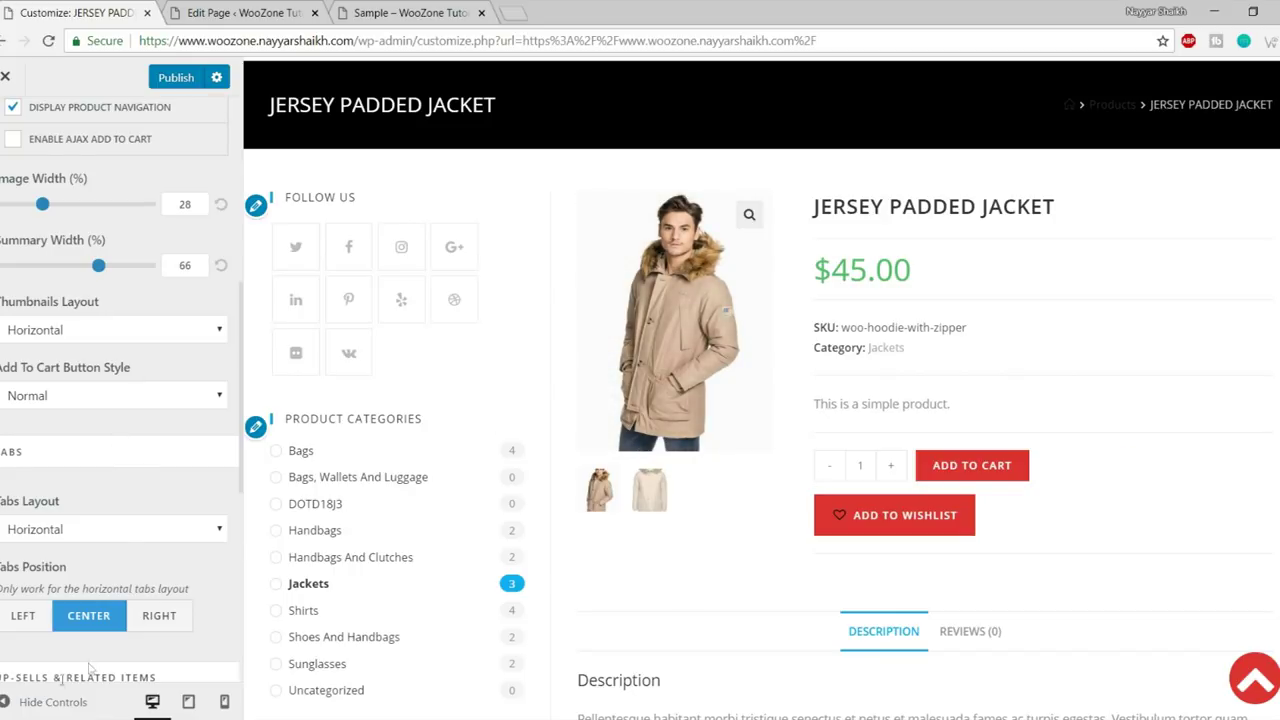
- Set Tabs Position to LEFT and check the Description and Reviews tabs in the preview
{"action": "left_click", "coordinate": [55, 700]}
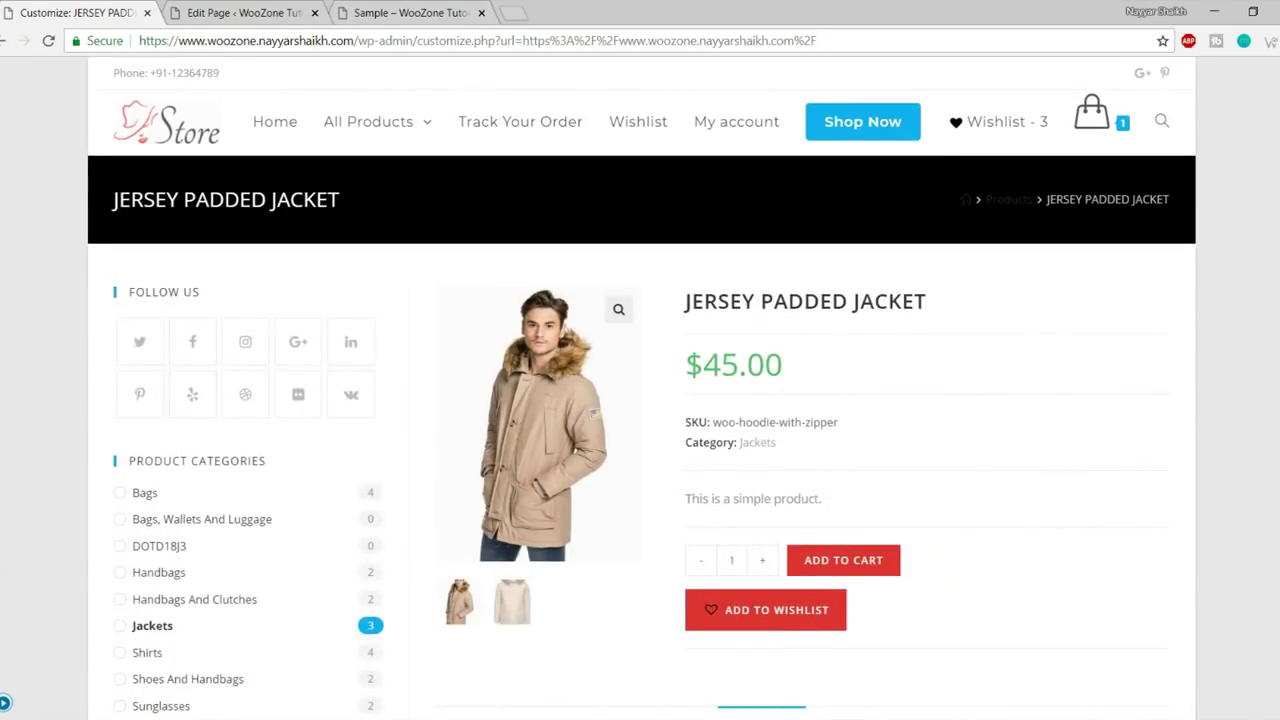
{"action": "left_click", "coordinate": [6, 702]}
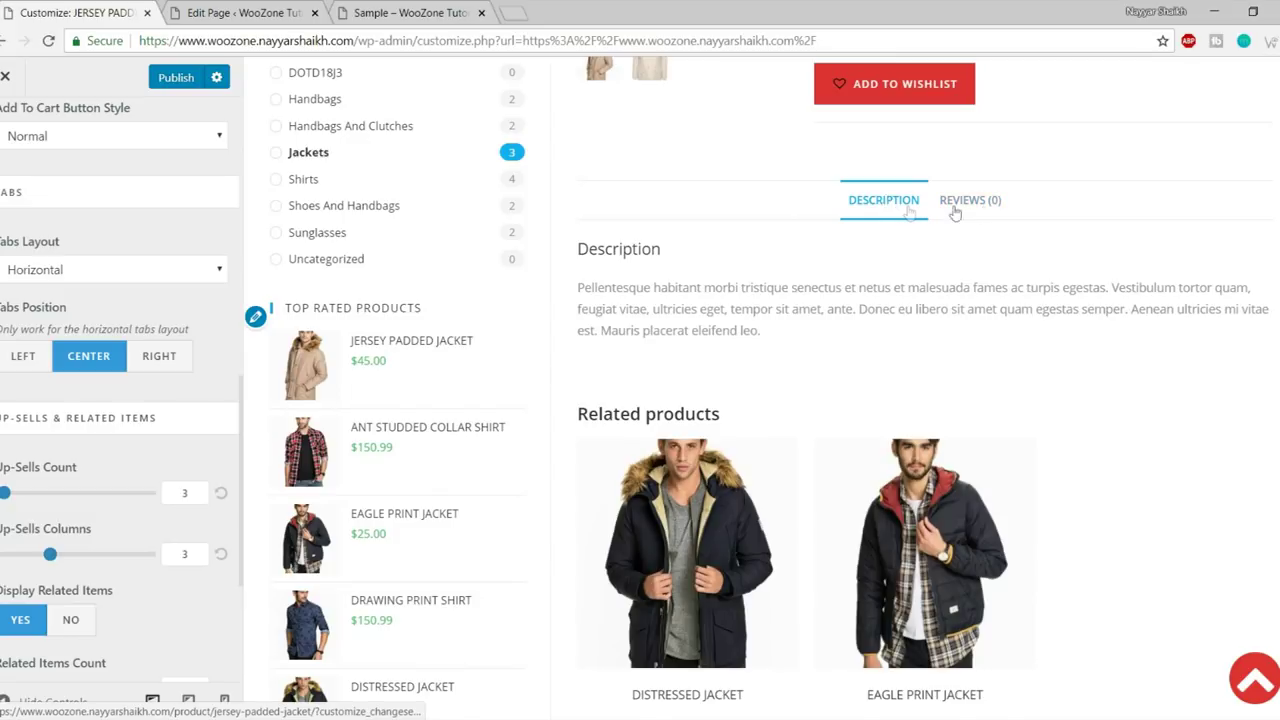
{"action": "left_click", "coordinate": [982, 204]}
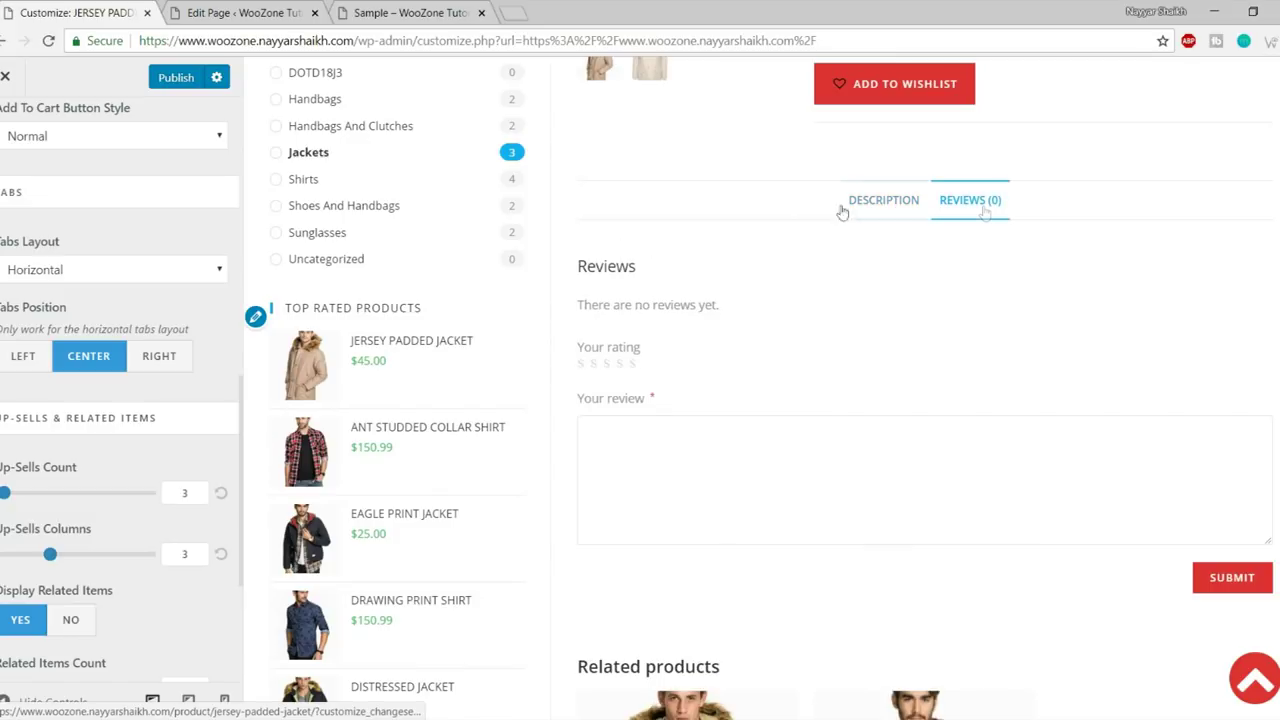
{"action": "left_click", "coordinate": [23, 358]}
{"action": "left_click", "coordinate": [622, 200]}
{"action": "left_click", "coordinate": [706, 200]}
{"action": "left_click", "coordinate": [622, 200]}
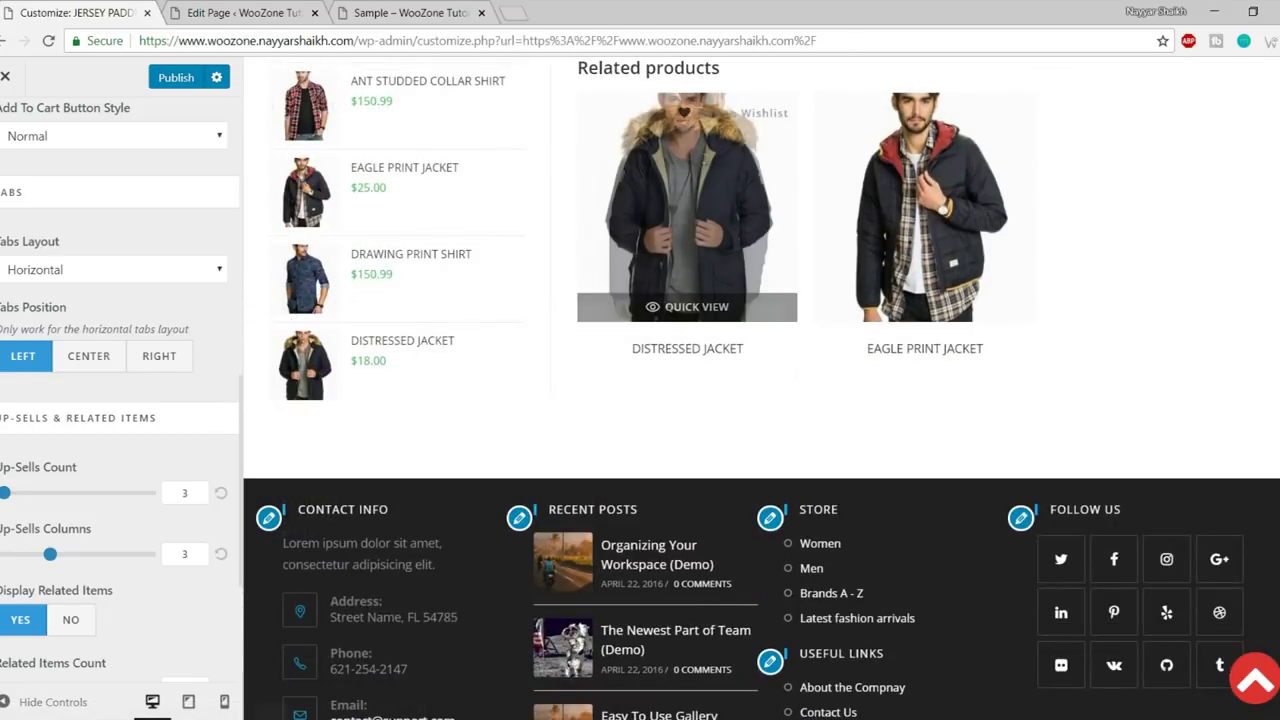
{"action": "scroll", "coordinate": [70, 535], "scroll_direction": "down", "scroll_amount": 3}
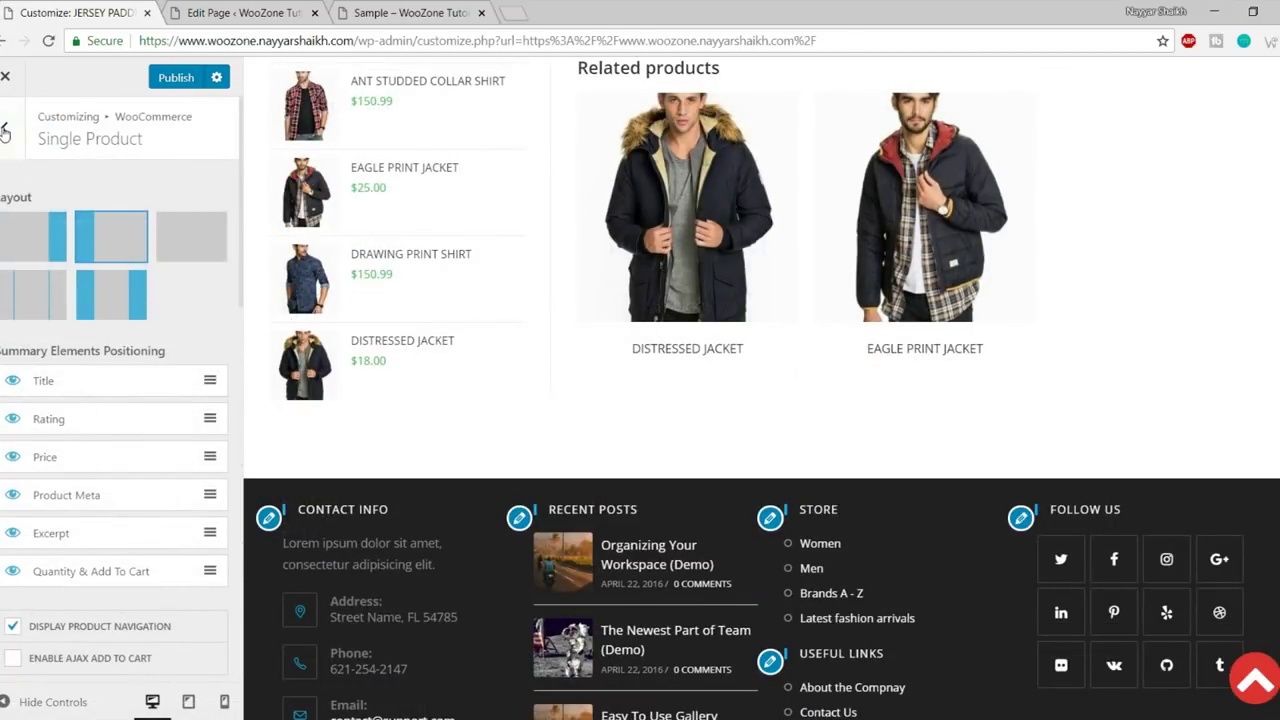
- Browse the WooCommerce Cart and Checkout settings sections
{"action": "left_click", "coordinate": [4, 133]}
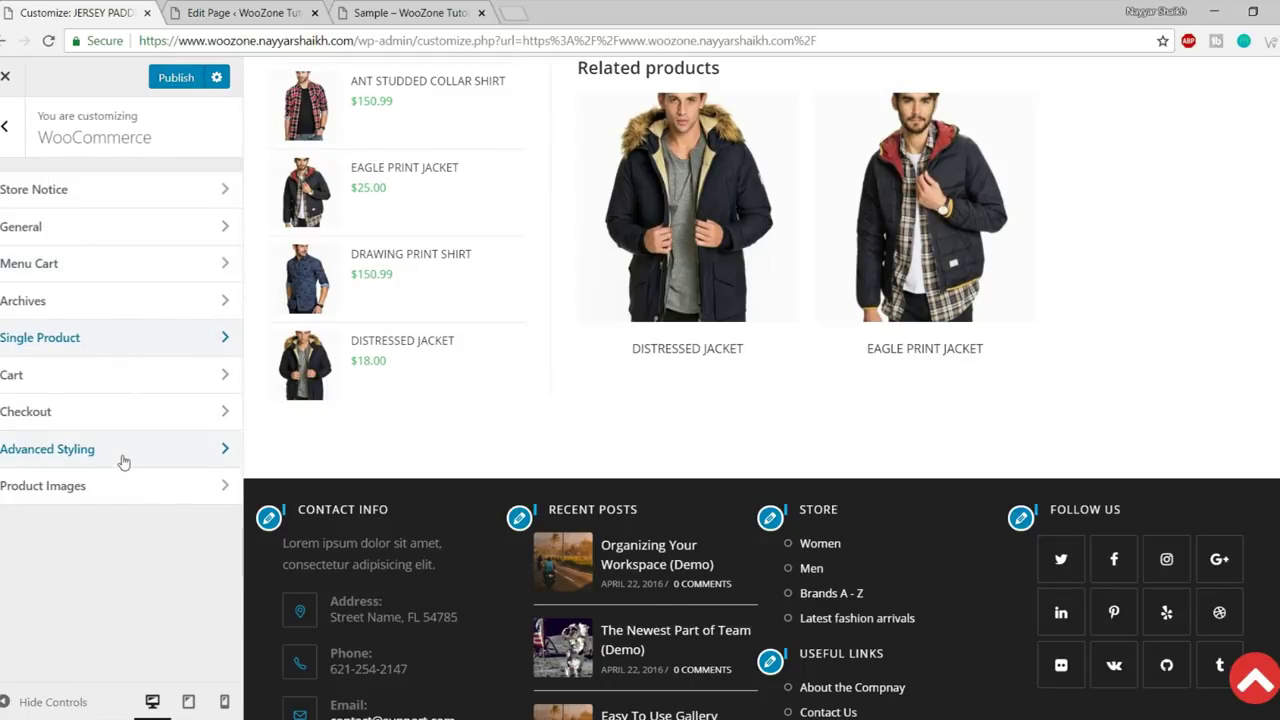
{"action": "left_click", "coordinate": [90, 372]}
{"action": "scroll", "coordinate": [806, 451], "scroll_direction": "up", "scroll_amount": 5}
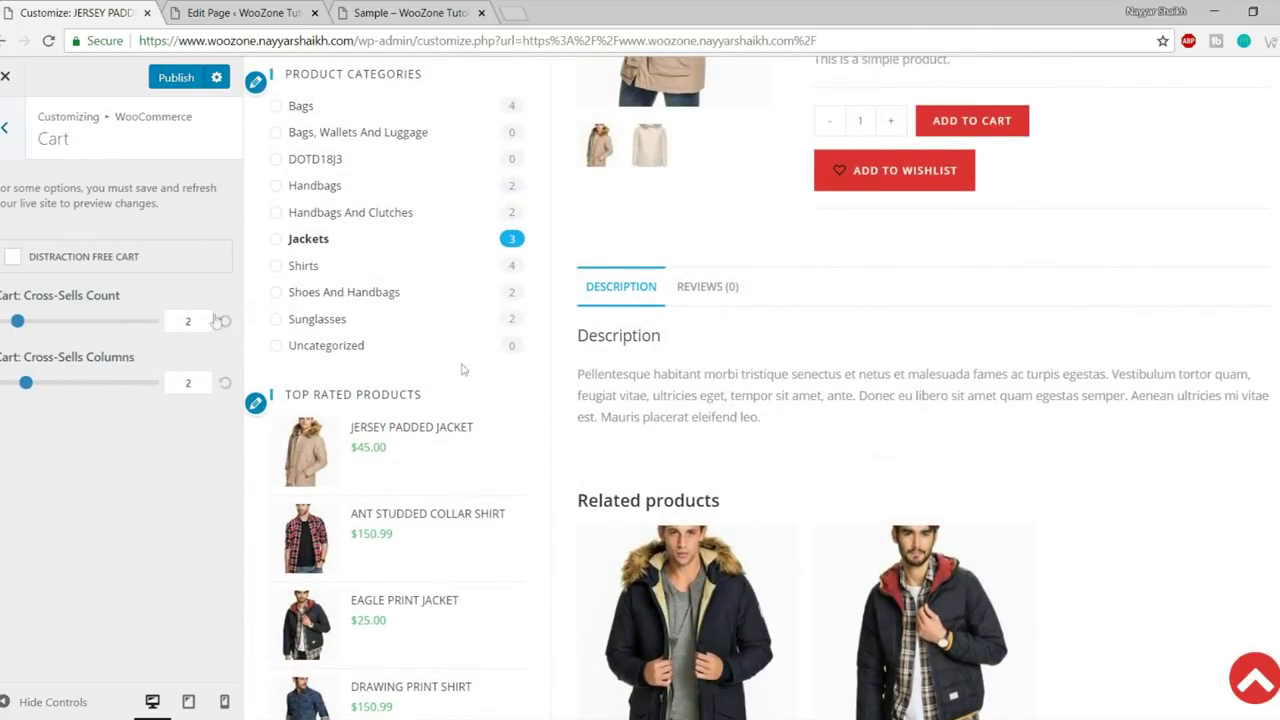
{"action": "left_click", "coordinate": [8, 130]}
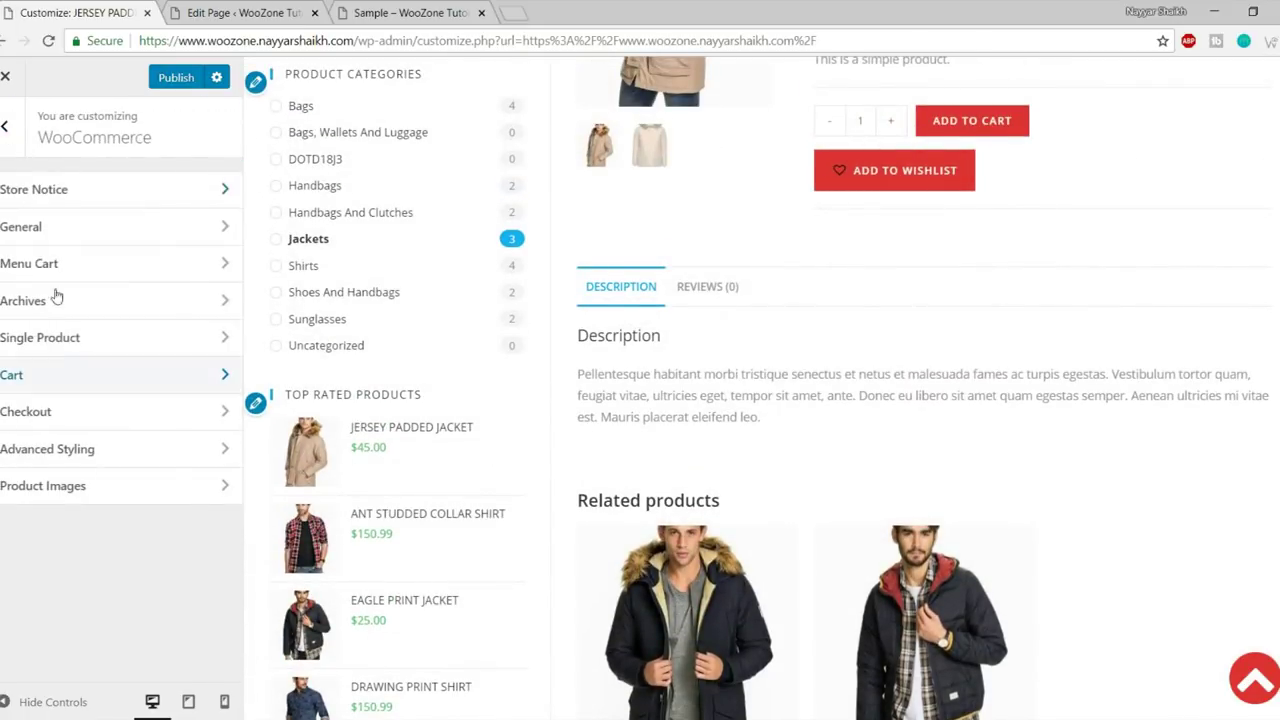
{"action": "left_click", "coordinate": [80, 409]}
{"action": "scroll", "coordinate": [198, 386], "scroll_direction": "down", "scroll_amount": 3}
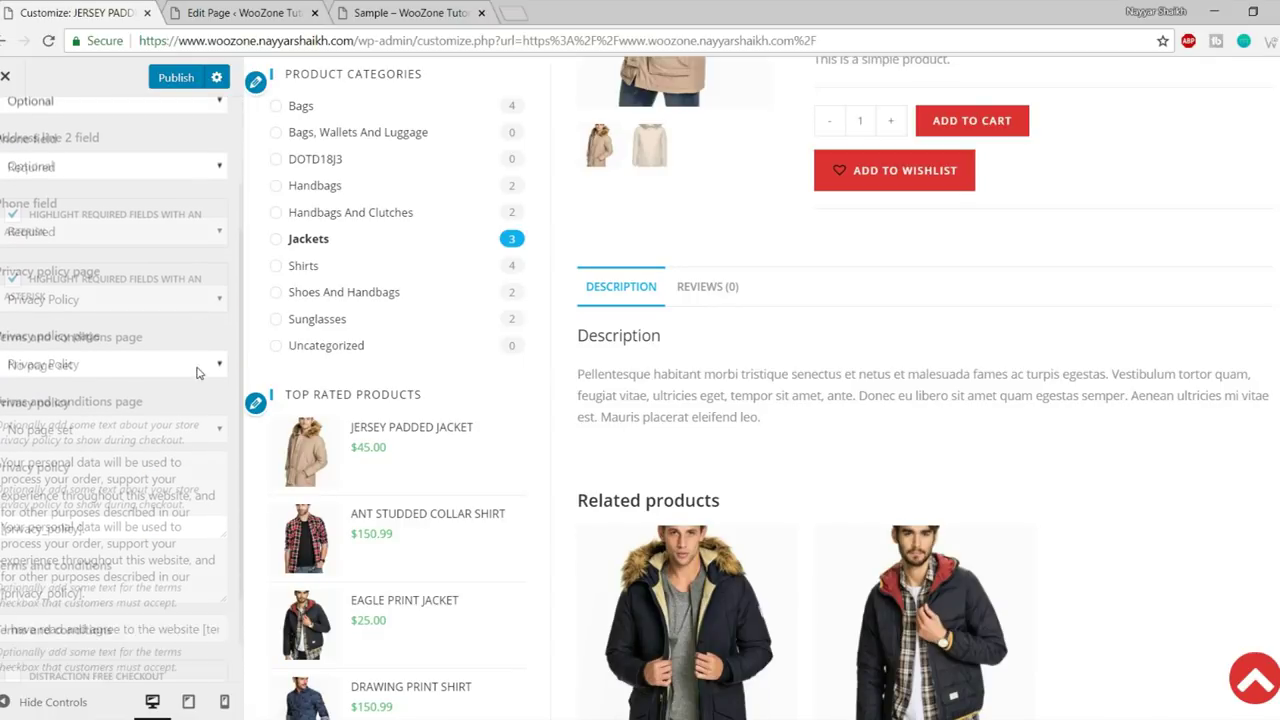
{"action": "left_click_drag", "start_coordinate": [90, 477], "coordinate": [2, 426]}
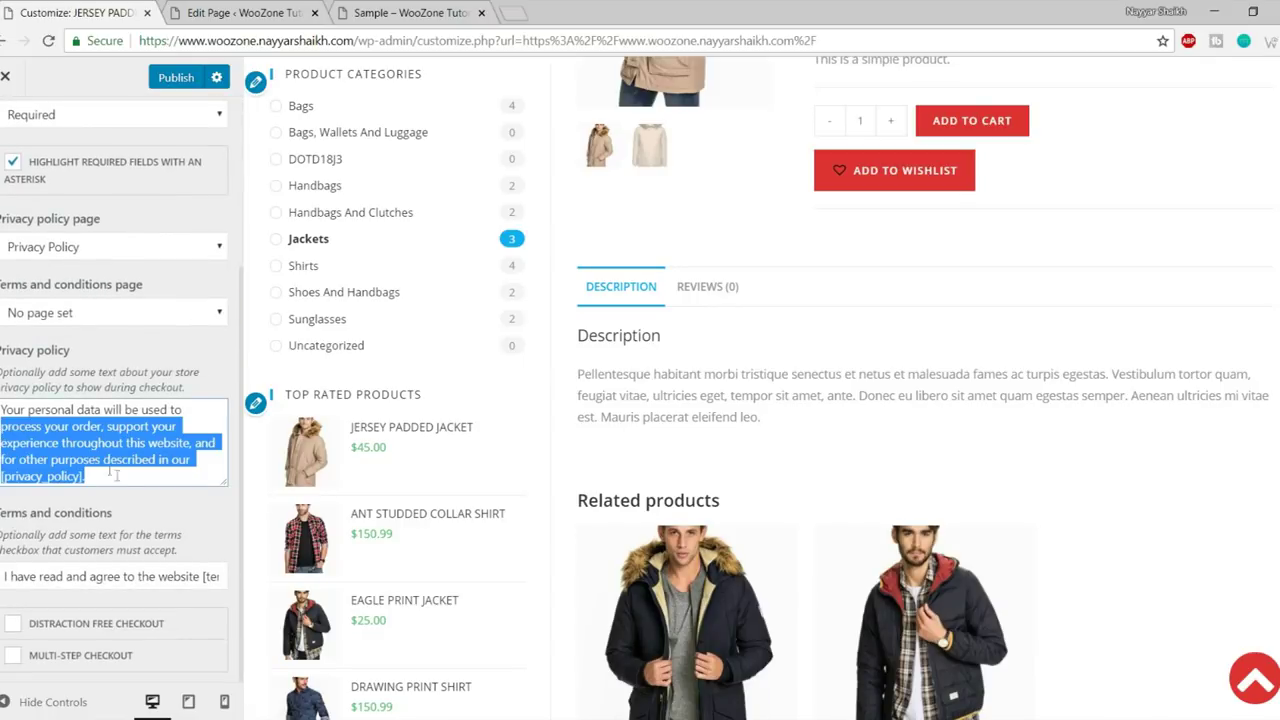
{"action": "scroll", "coordinate": [130, 494], "scroll_direction": "up", "scroll_amount": 3}
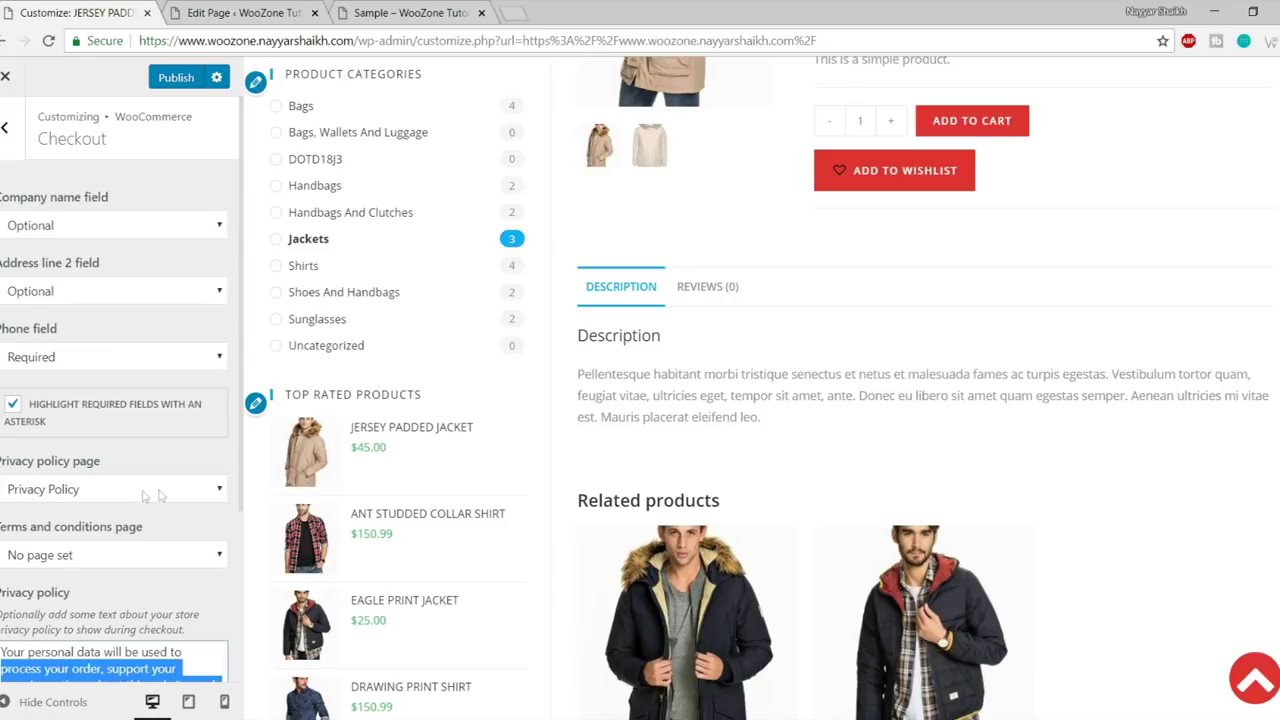
- View the Advanced Styling colour options, then return to the main Customizer panel list
{"action": "left_click", "coordinate": [5, 127]}
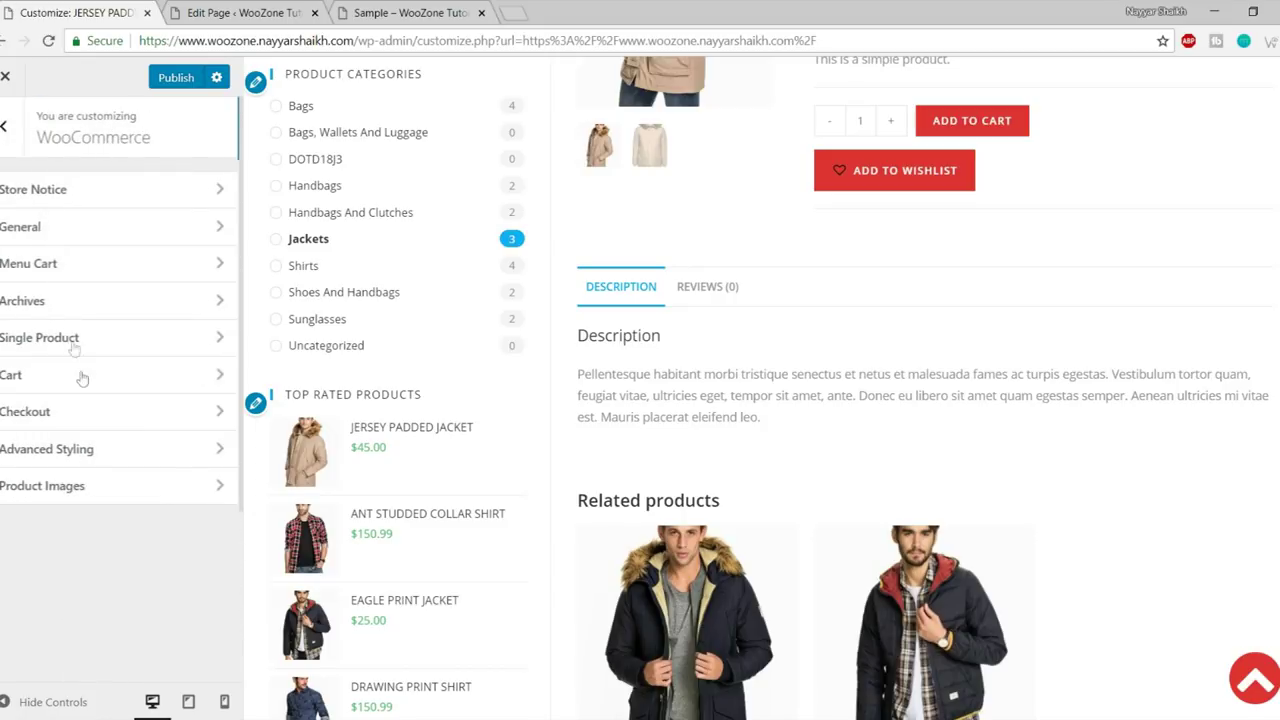
{"action": "left_click", "coordinate": [94, 451]}
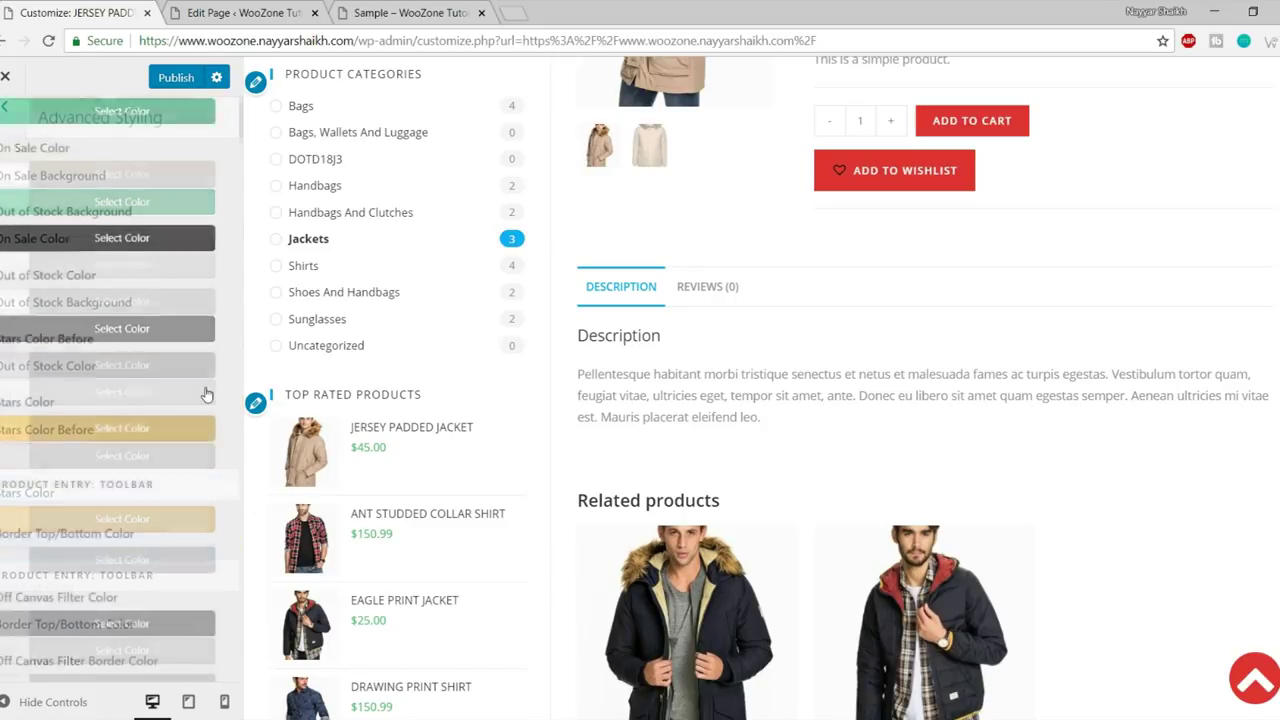
{"action": "left_click", "coordinate": [5, 127]}
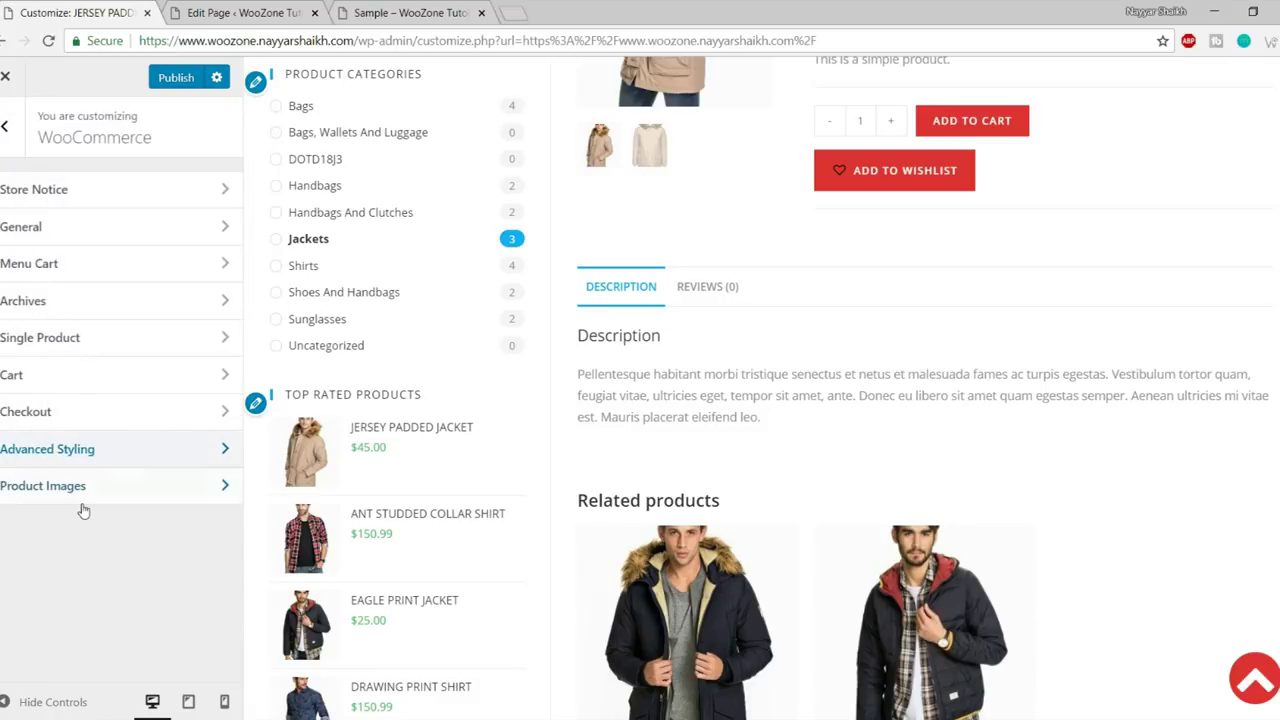
{"action": "left_click", "coordinate": [5, 127]}
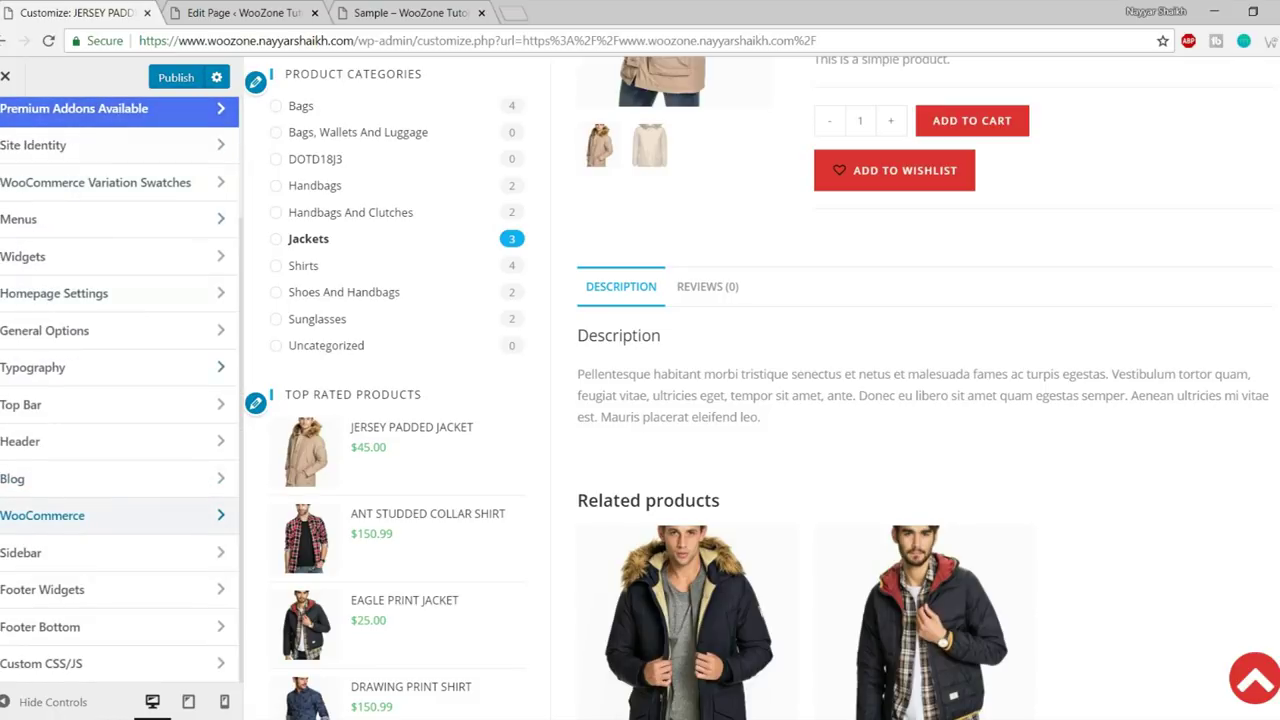
{"action": "scroll", "coordinate": [126, 606], "scroll_direction": "up", "scroll_amount": 3}
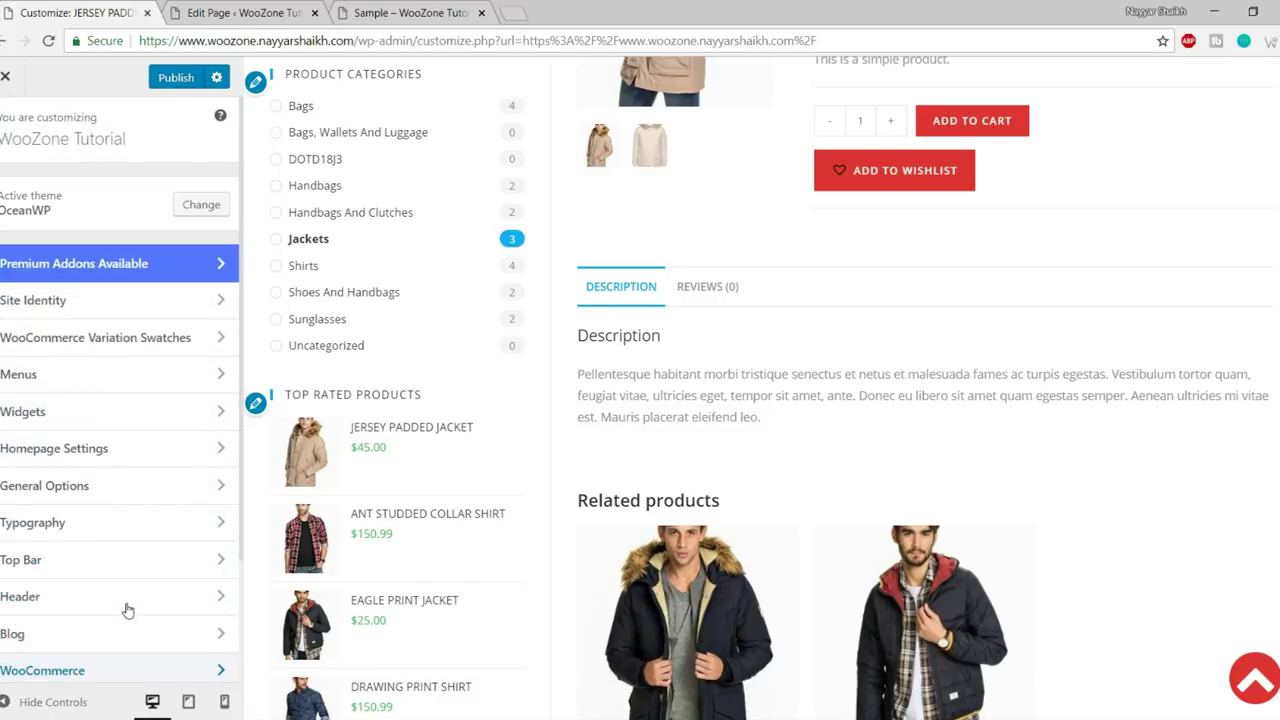
{"action": "scroll", "coordinate": [797, 374], "scroll_direction": "up", "scroll_amount": 5}
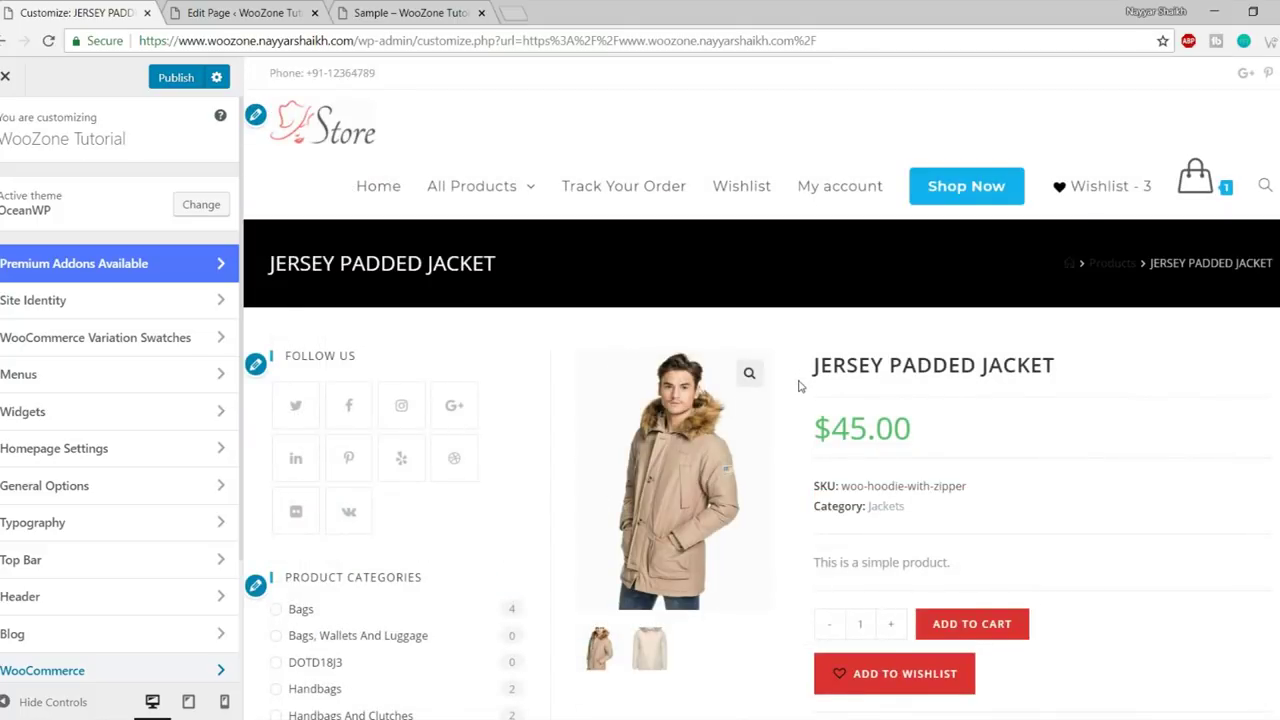